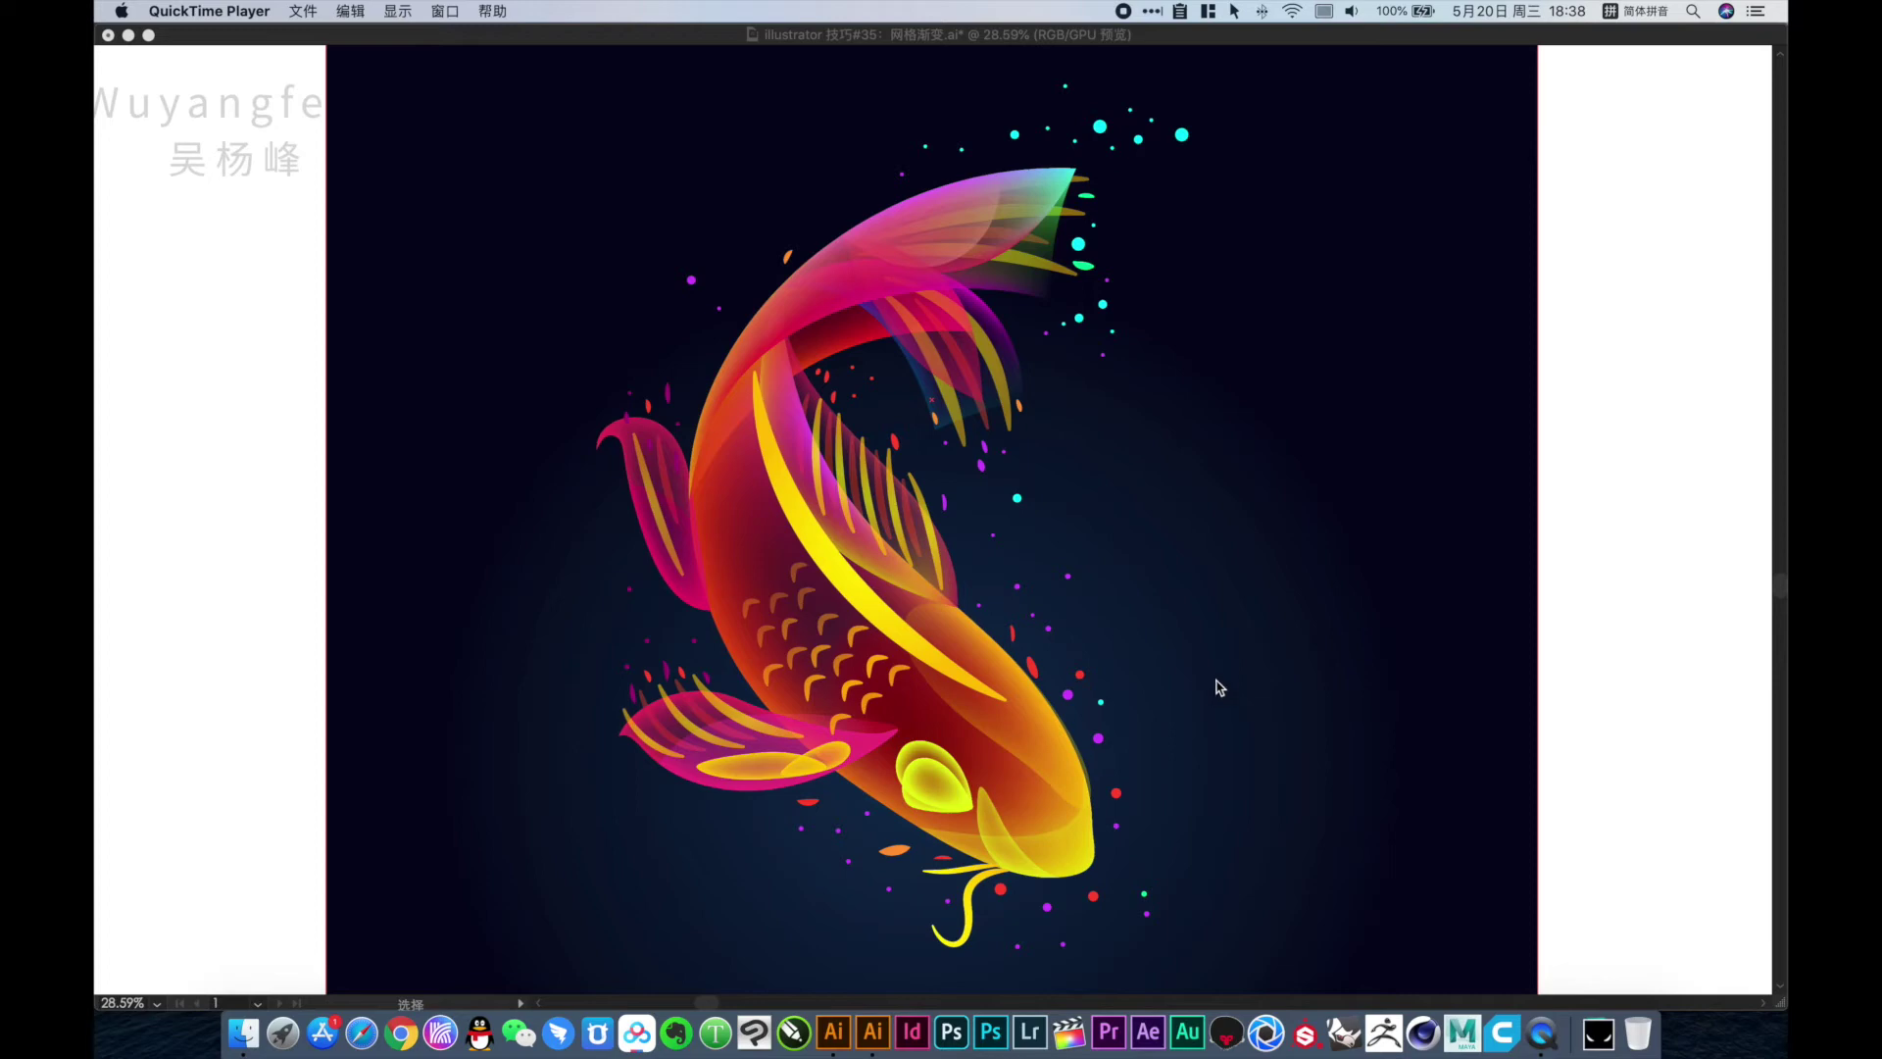
Zoom in on the koi's fin, view it in Outline mode, then return to Preview
{"action": "left_click", "coordinate": [1117, 596]}
{"action": "key", "text": "z"}
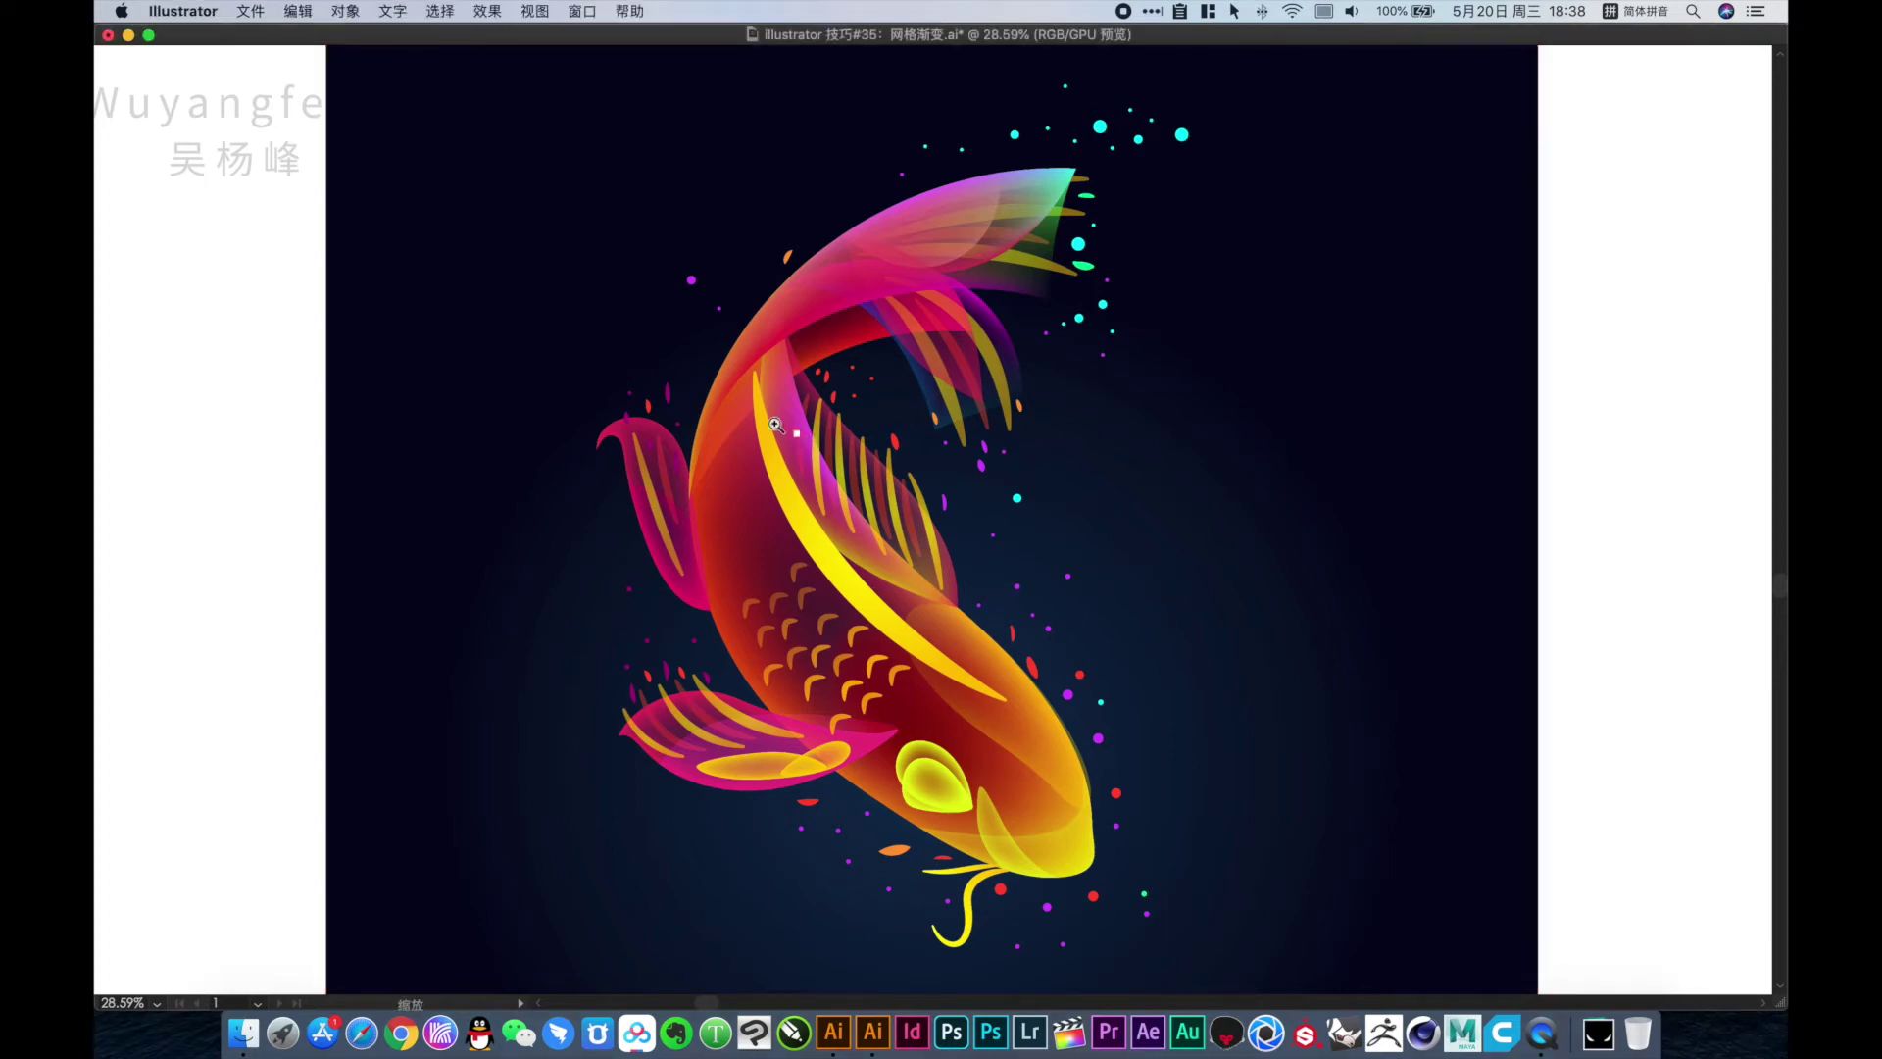
{"action": "left_click", "coordinate": [1116, 697]}
{"action": "left_click_drag", "start_coordinate": [853, 676], "coordinate": [1221, 801]}
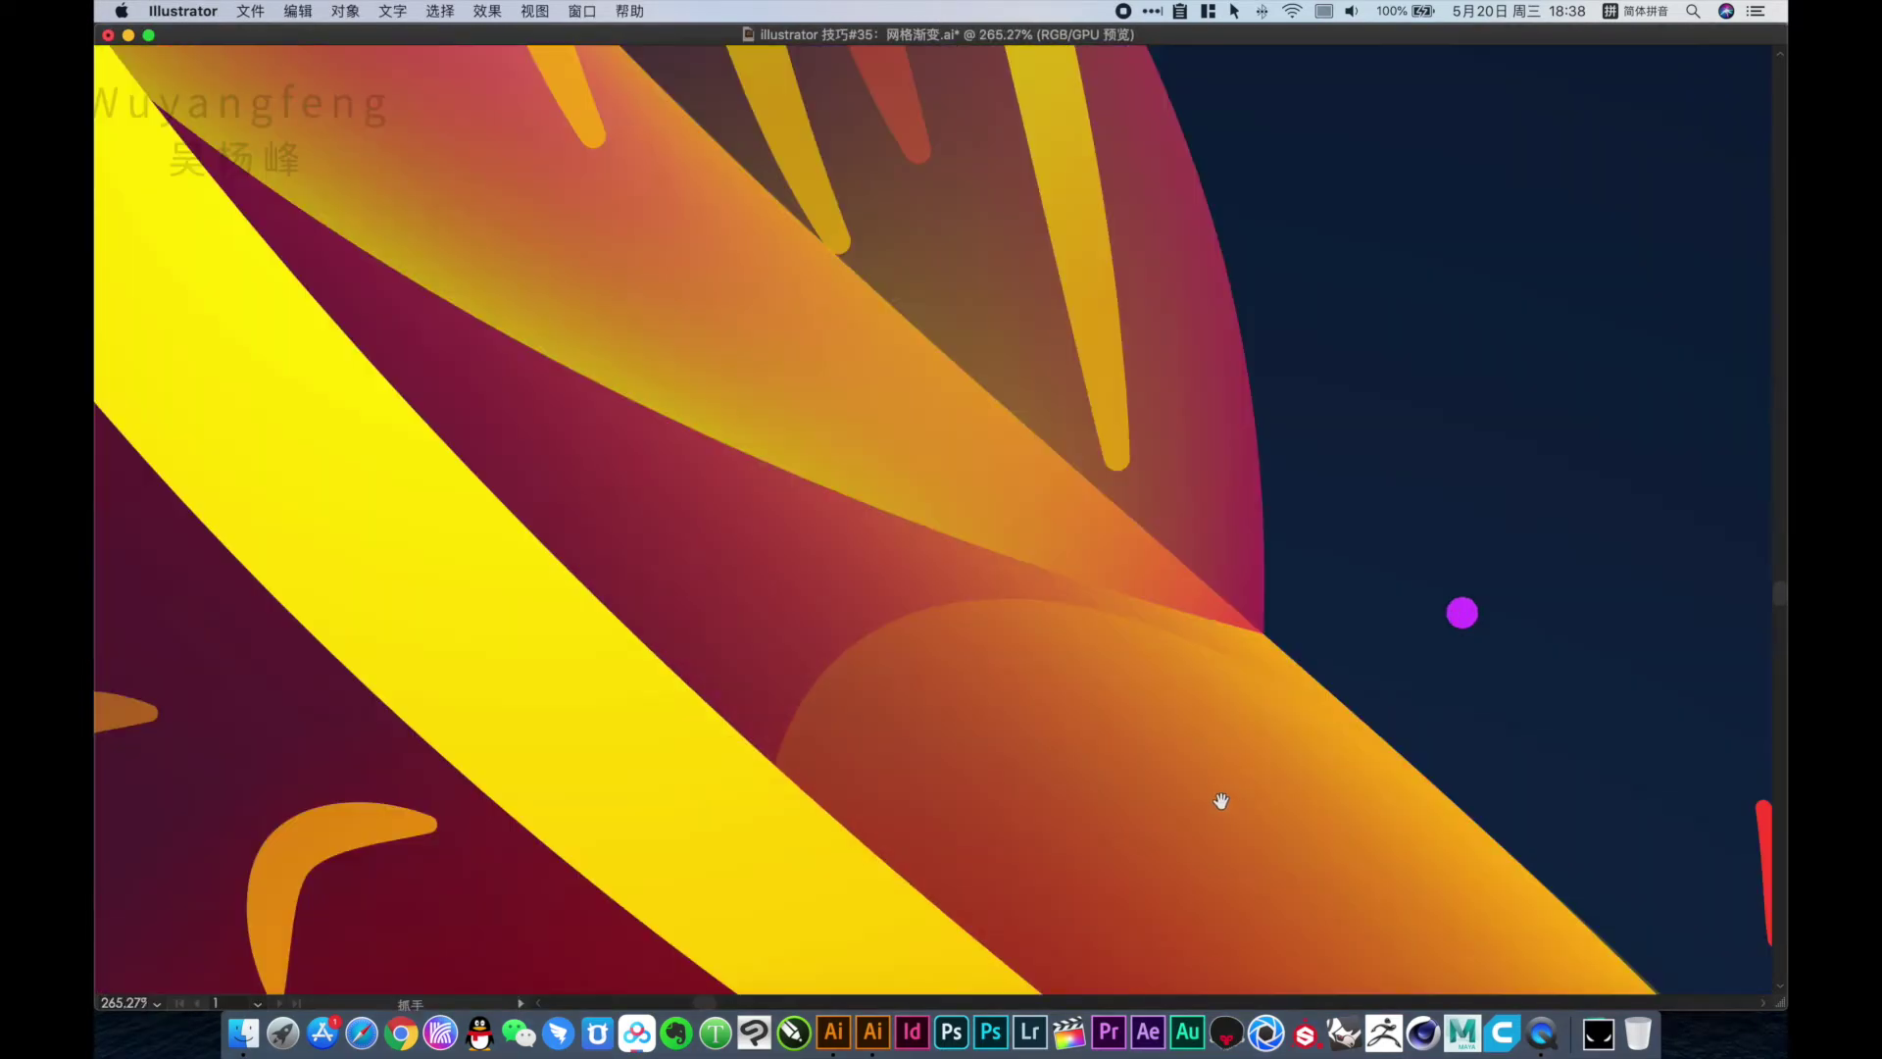
{"action": "key", "text": "ctrl+y"}
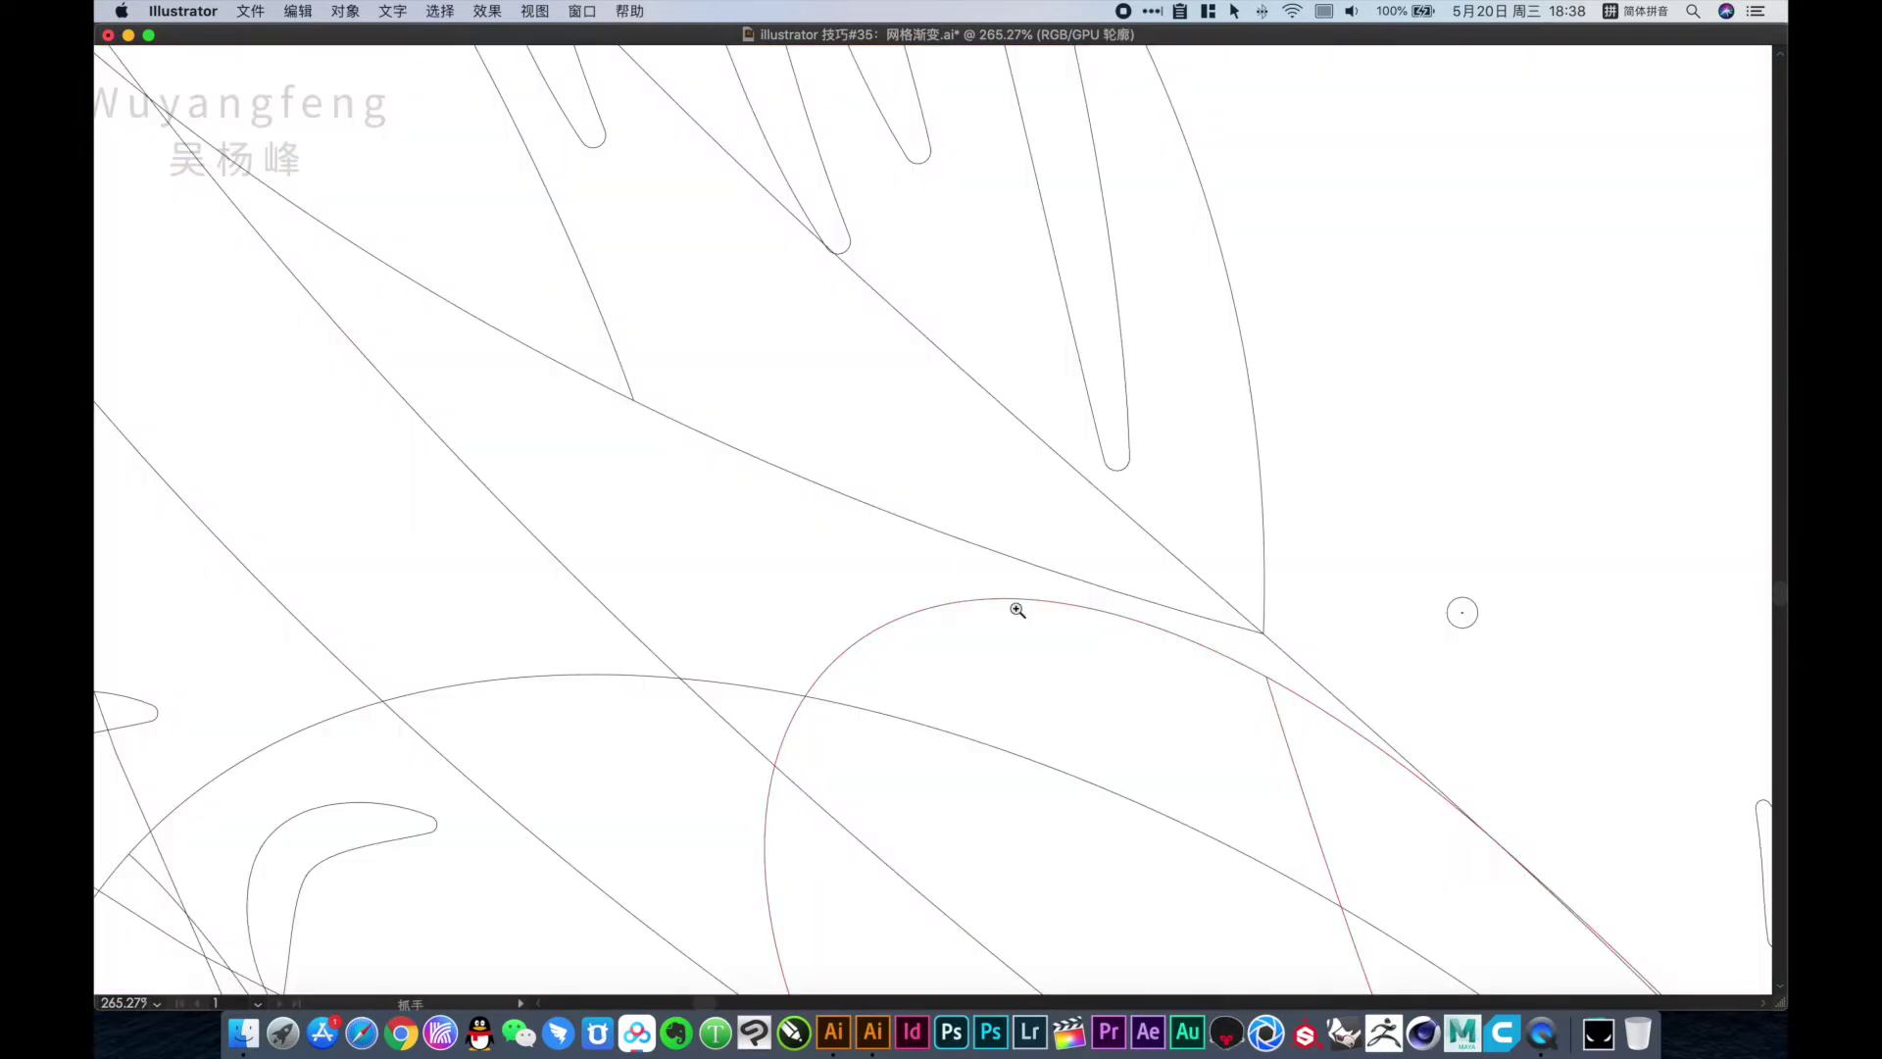
{"action": "scroll", "coordinate": [876, 534], "scroll_direction": "down", "scroll_amount": 2}
{"action": "scroll", "coordinate": [875, 535], "scroll_direction": "down", "scroll_amount": 2}
{"action": "scroll", "coordinate": [875, 534], "scroll_direction": "down", "scroll_amount": 2}
{"action": "scroll", "coordinate": [994, 443], "scroll_direction": "down", "scroll_amount": 1}
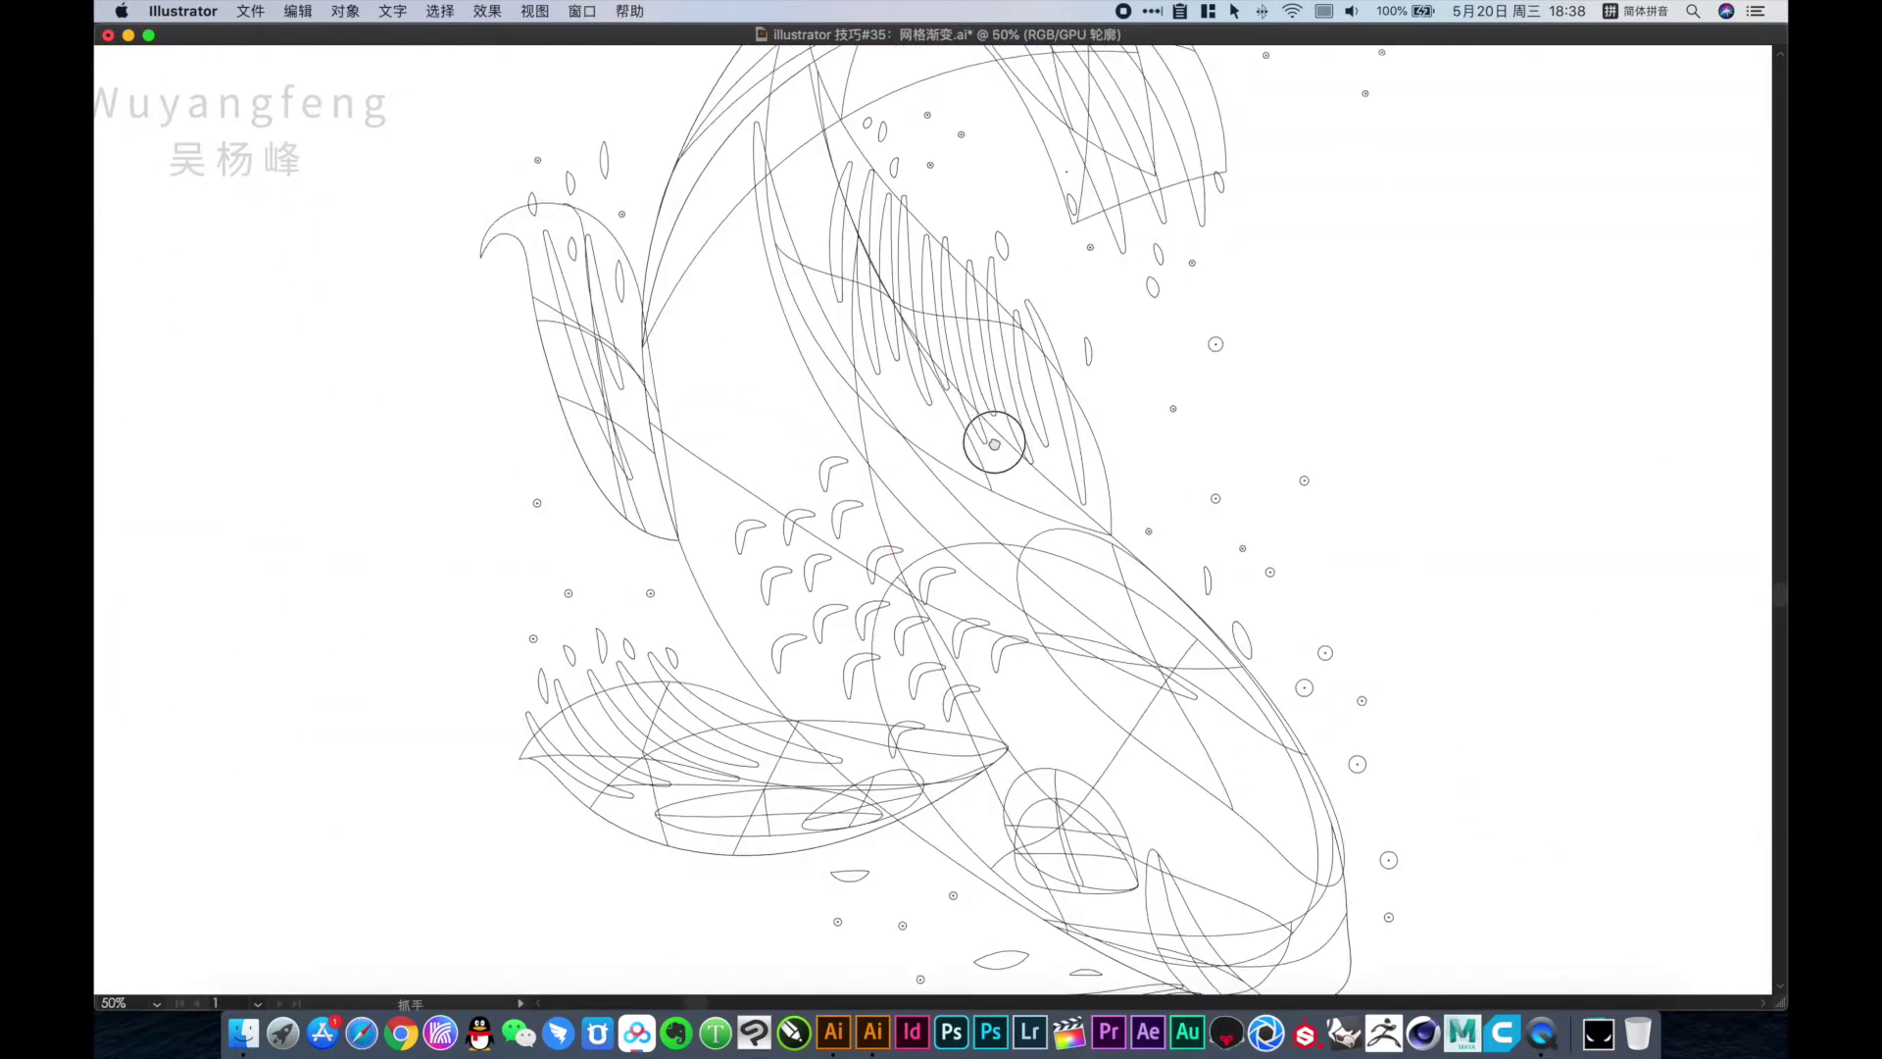
{"action": "scroll", "coordinate": [991, 521], "scroll_direction": "down", "scroll_amount": 1}
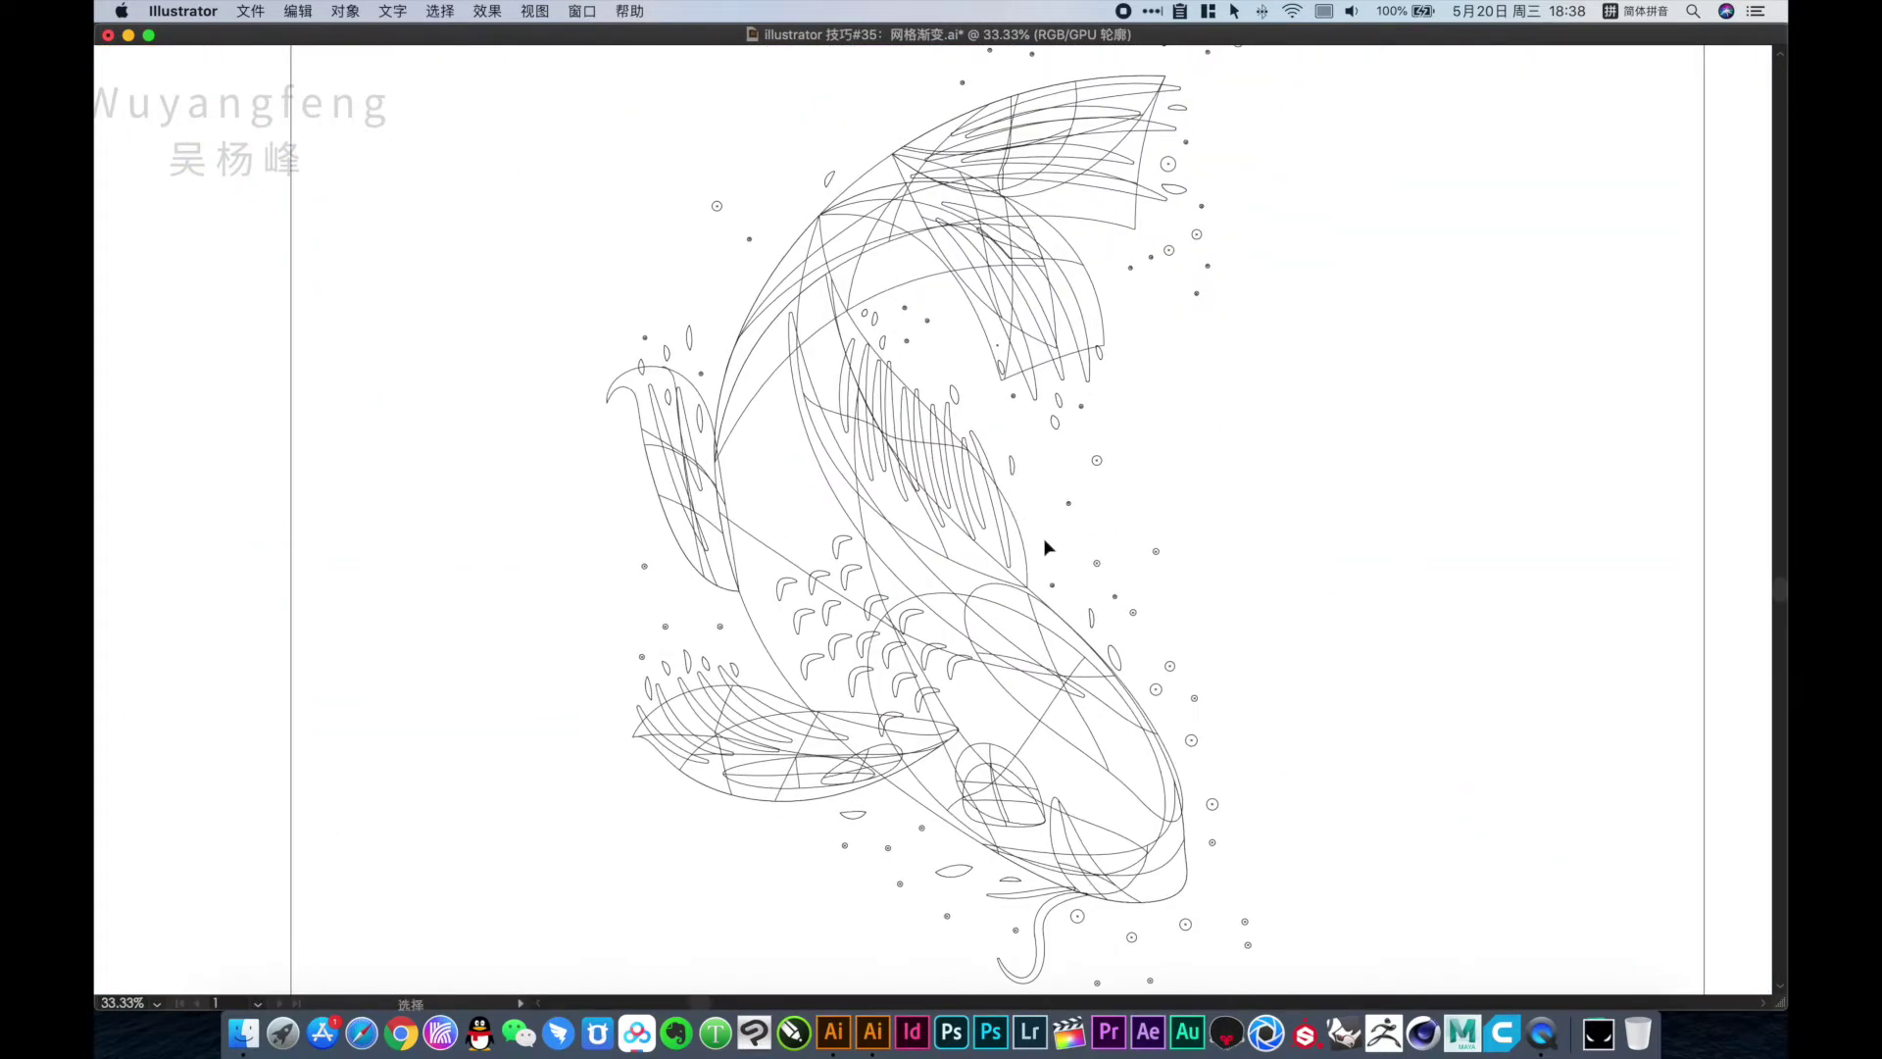
{"action": "key", "text": "ctrl+y"}
Pan past the GRADIENT MESH card and zoom in on the red headline above it
{"action": "scroll", "coordinate": [1134, 556], "scroll_direction": "down", "scroll_amount": 1}
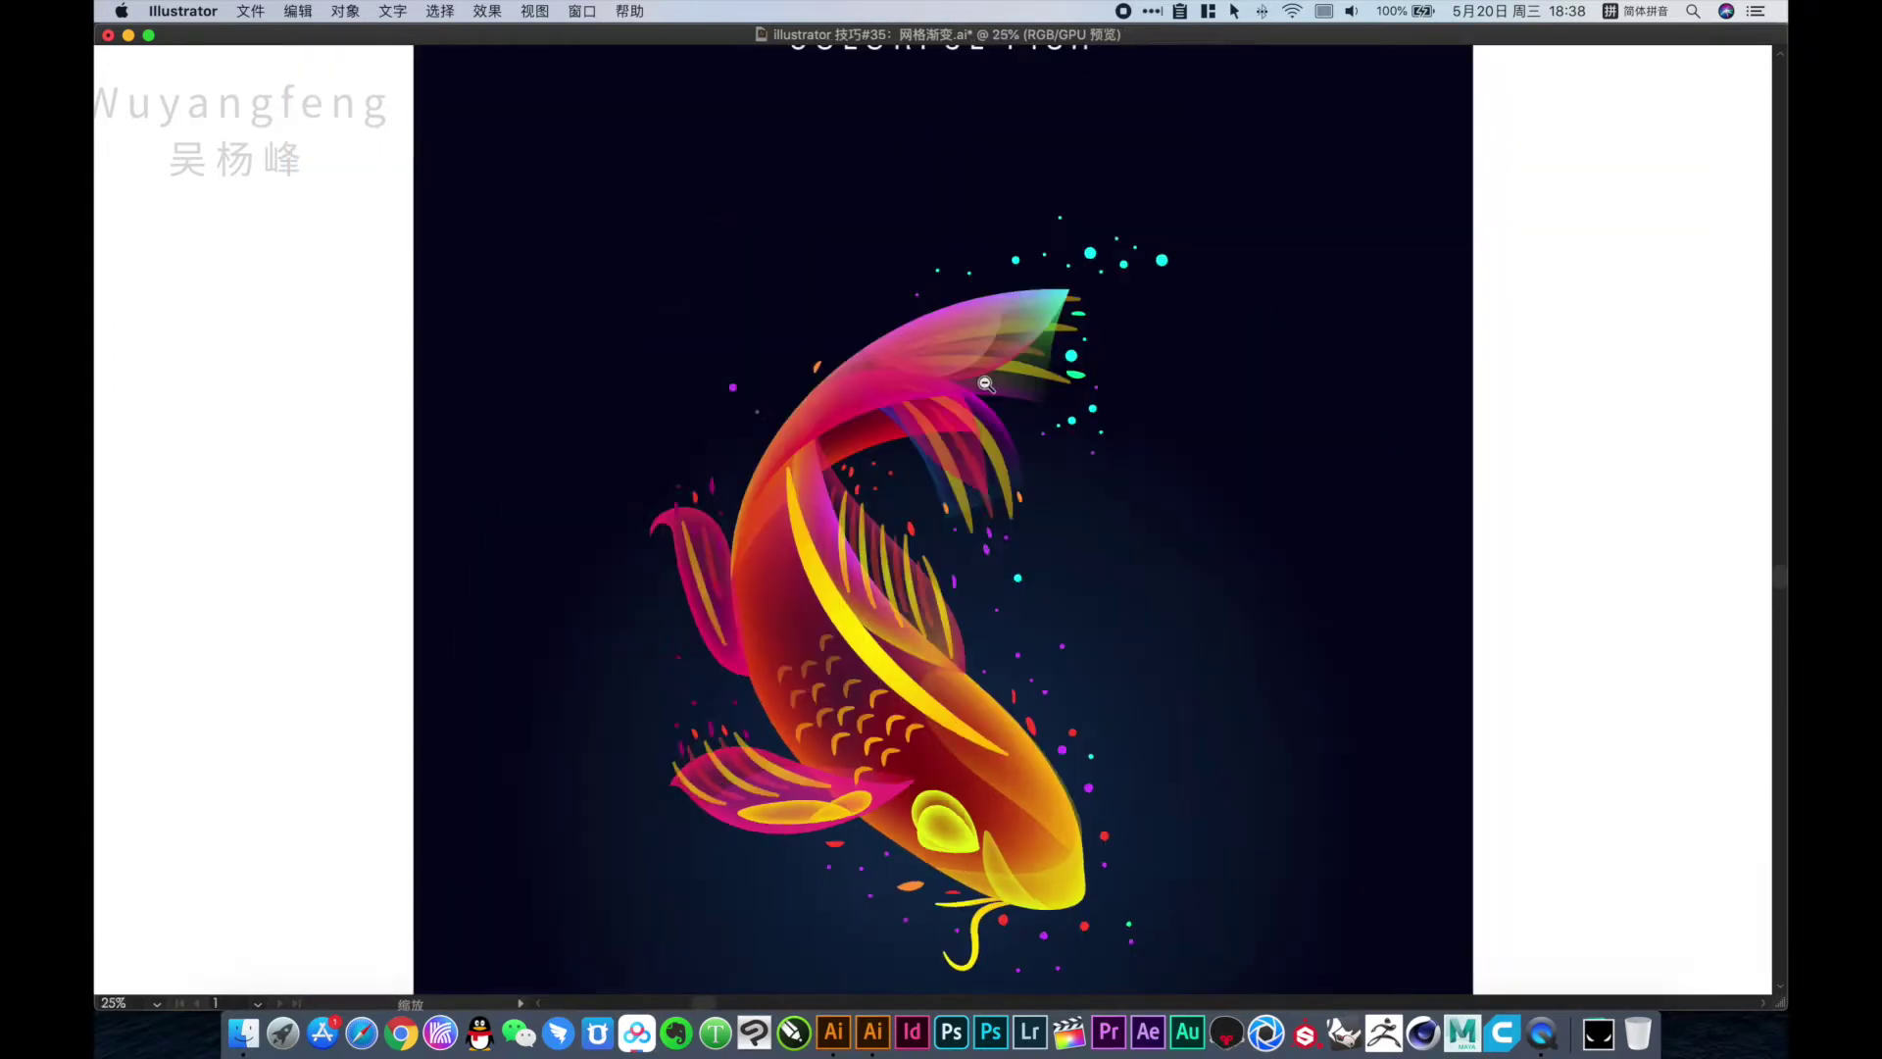
{"action": "scroll", "coordinate": [1133, 556], "scroll_direction": "down", "scroll_amount": 1}
{"action": "mouse_move", "coordinate": [764, 374]}
{"action": "left_mouse_down"}
{"action": "mouse_move", "coordinate": [898, 374]}
{"action": "mouse_move", "coordinate": [904, 294]}
{"action": "left_mouse_up"}
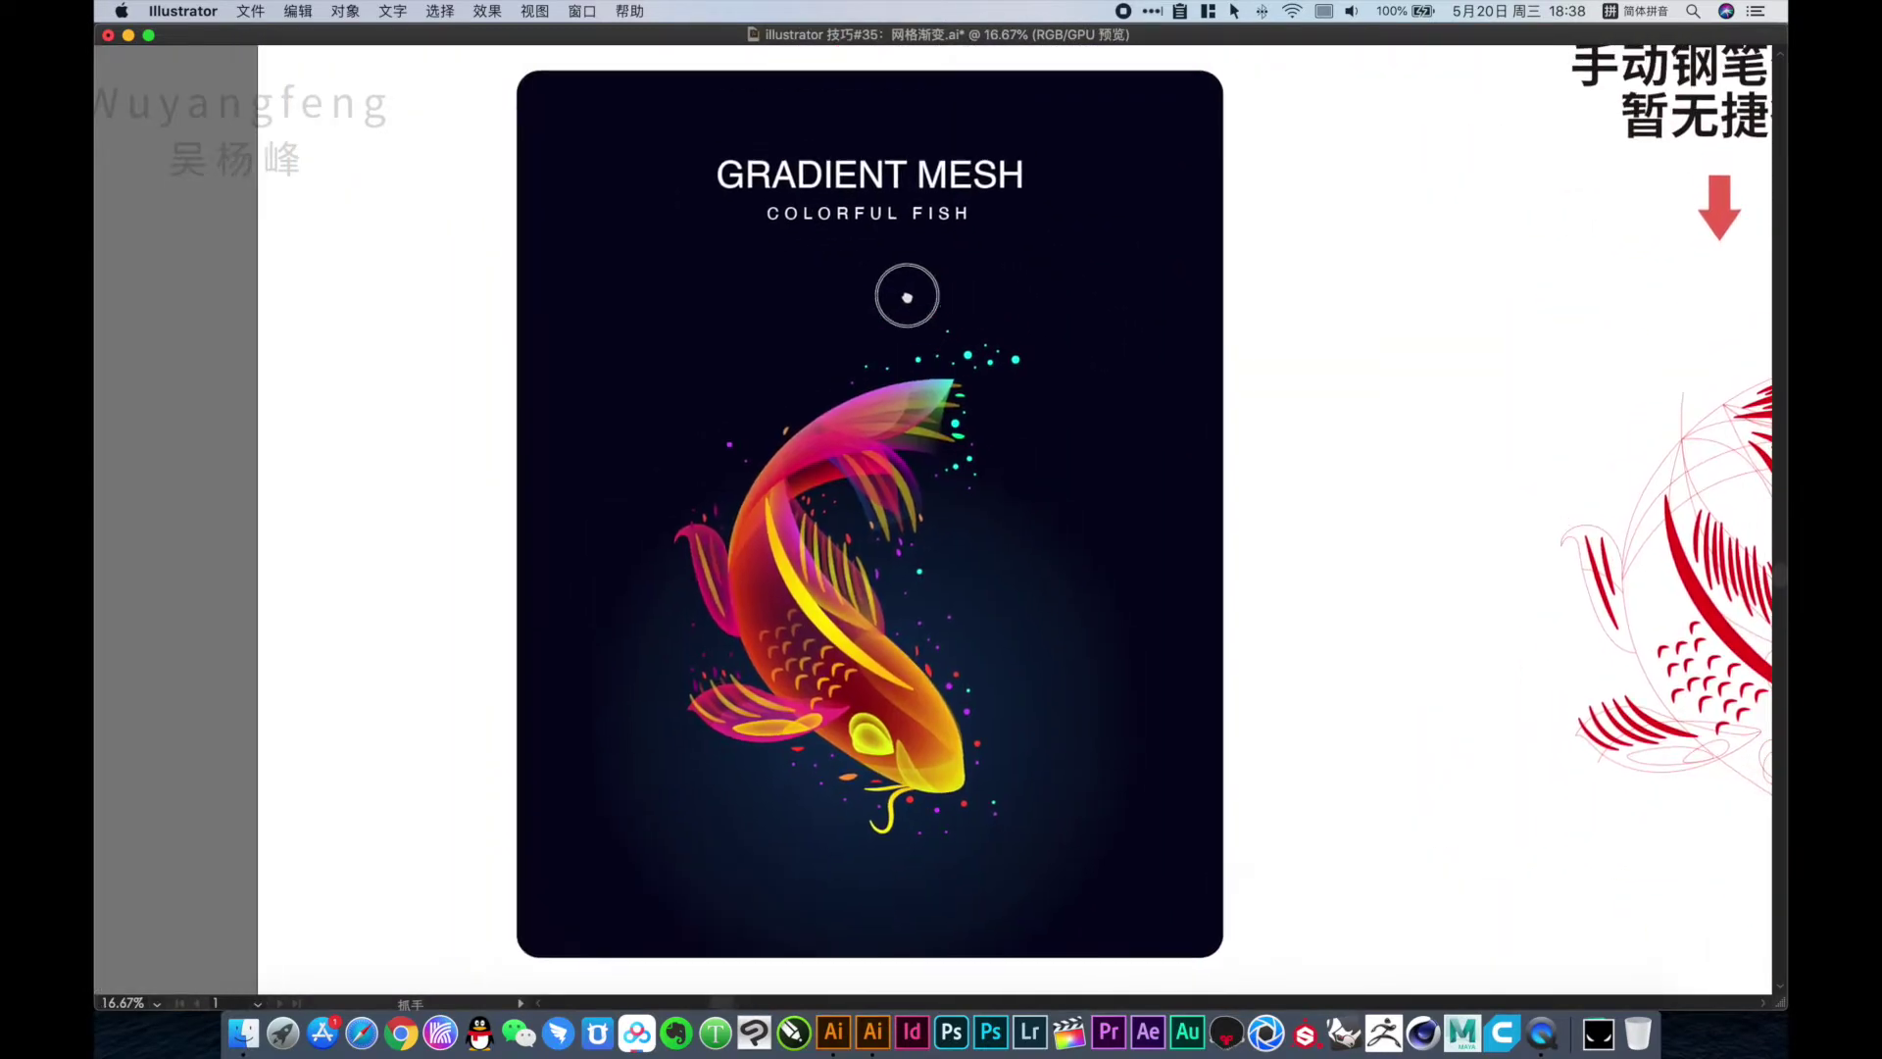
{"action": "scroll", "coordinate": [896, 284], "scroll_direction": "down", "scroll_amount": 1}
{"action": "left_click_drag", "start_coordinate": [789, 204], "coordinate": [1002, 492]}
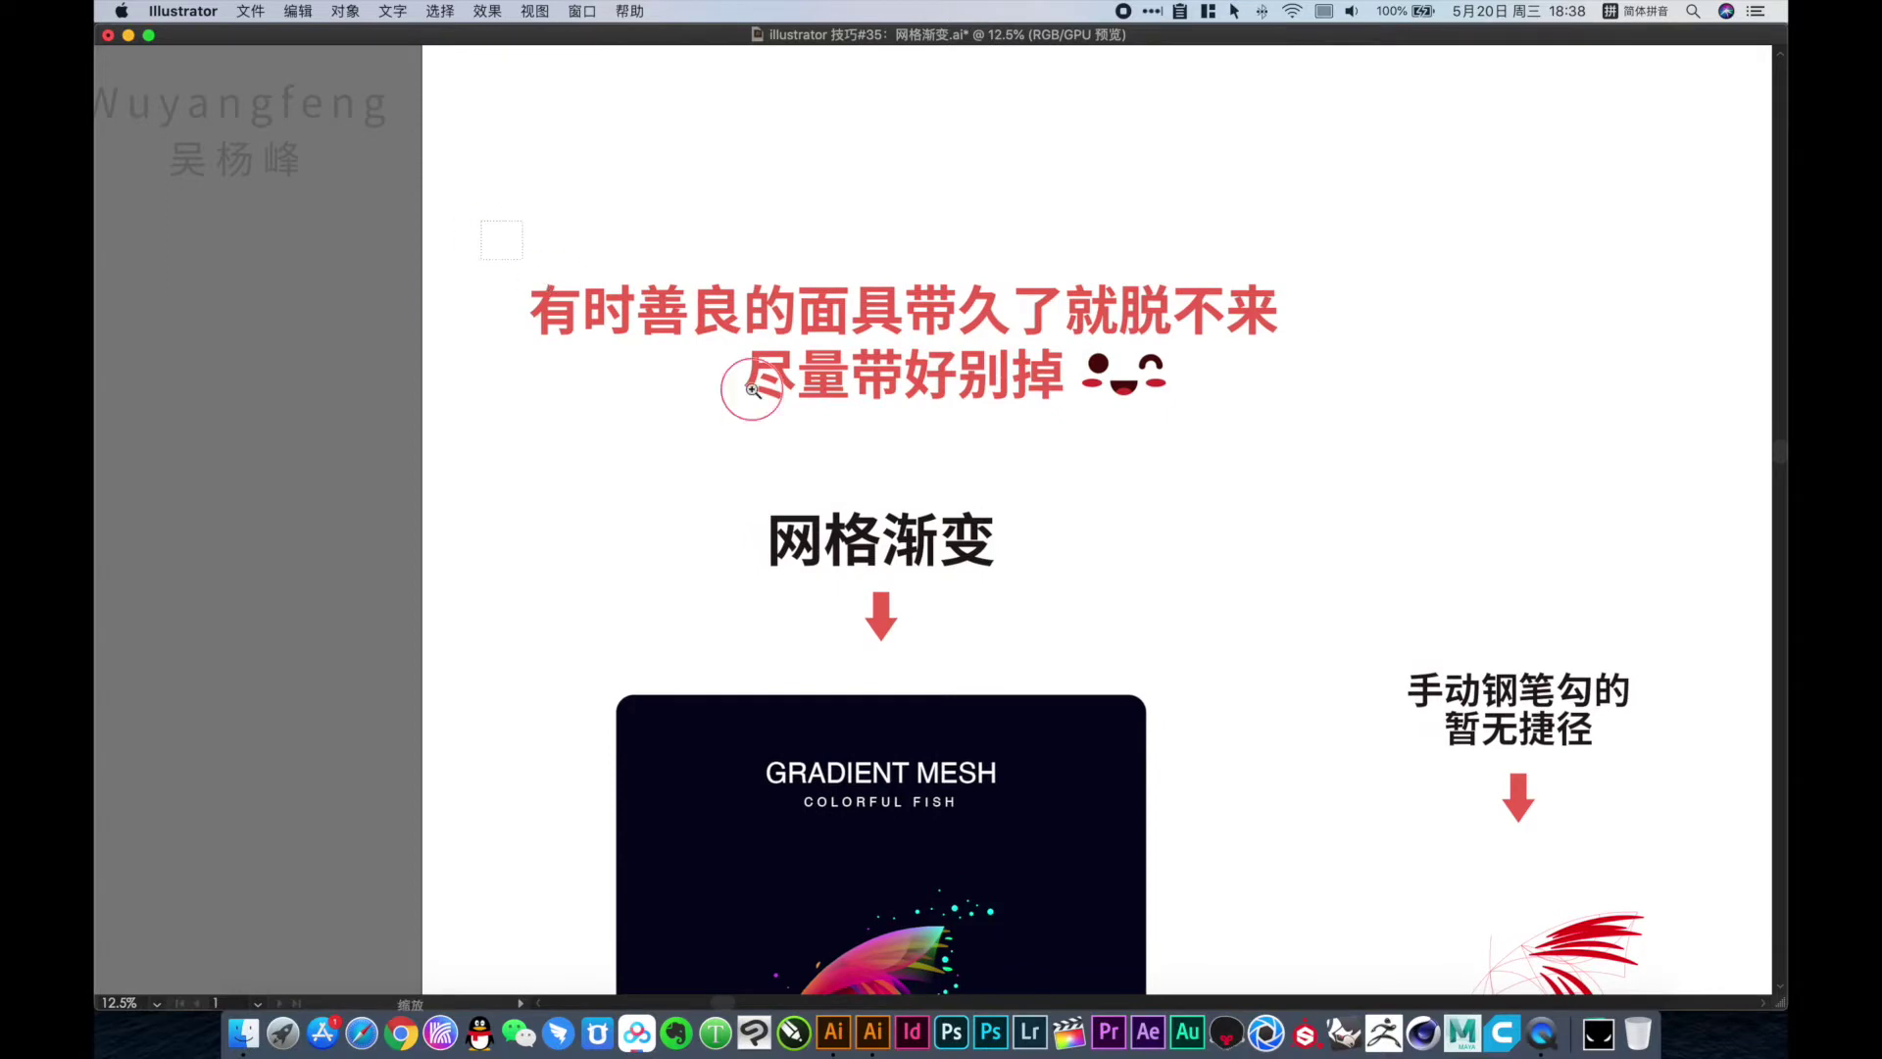
{"action": "left_click_drag", "start_coordinate": [480, 260], "coordinate": [1351, 480]}
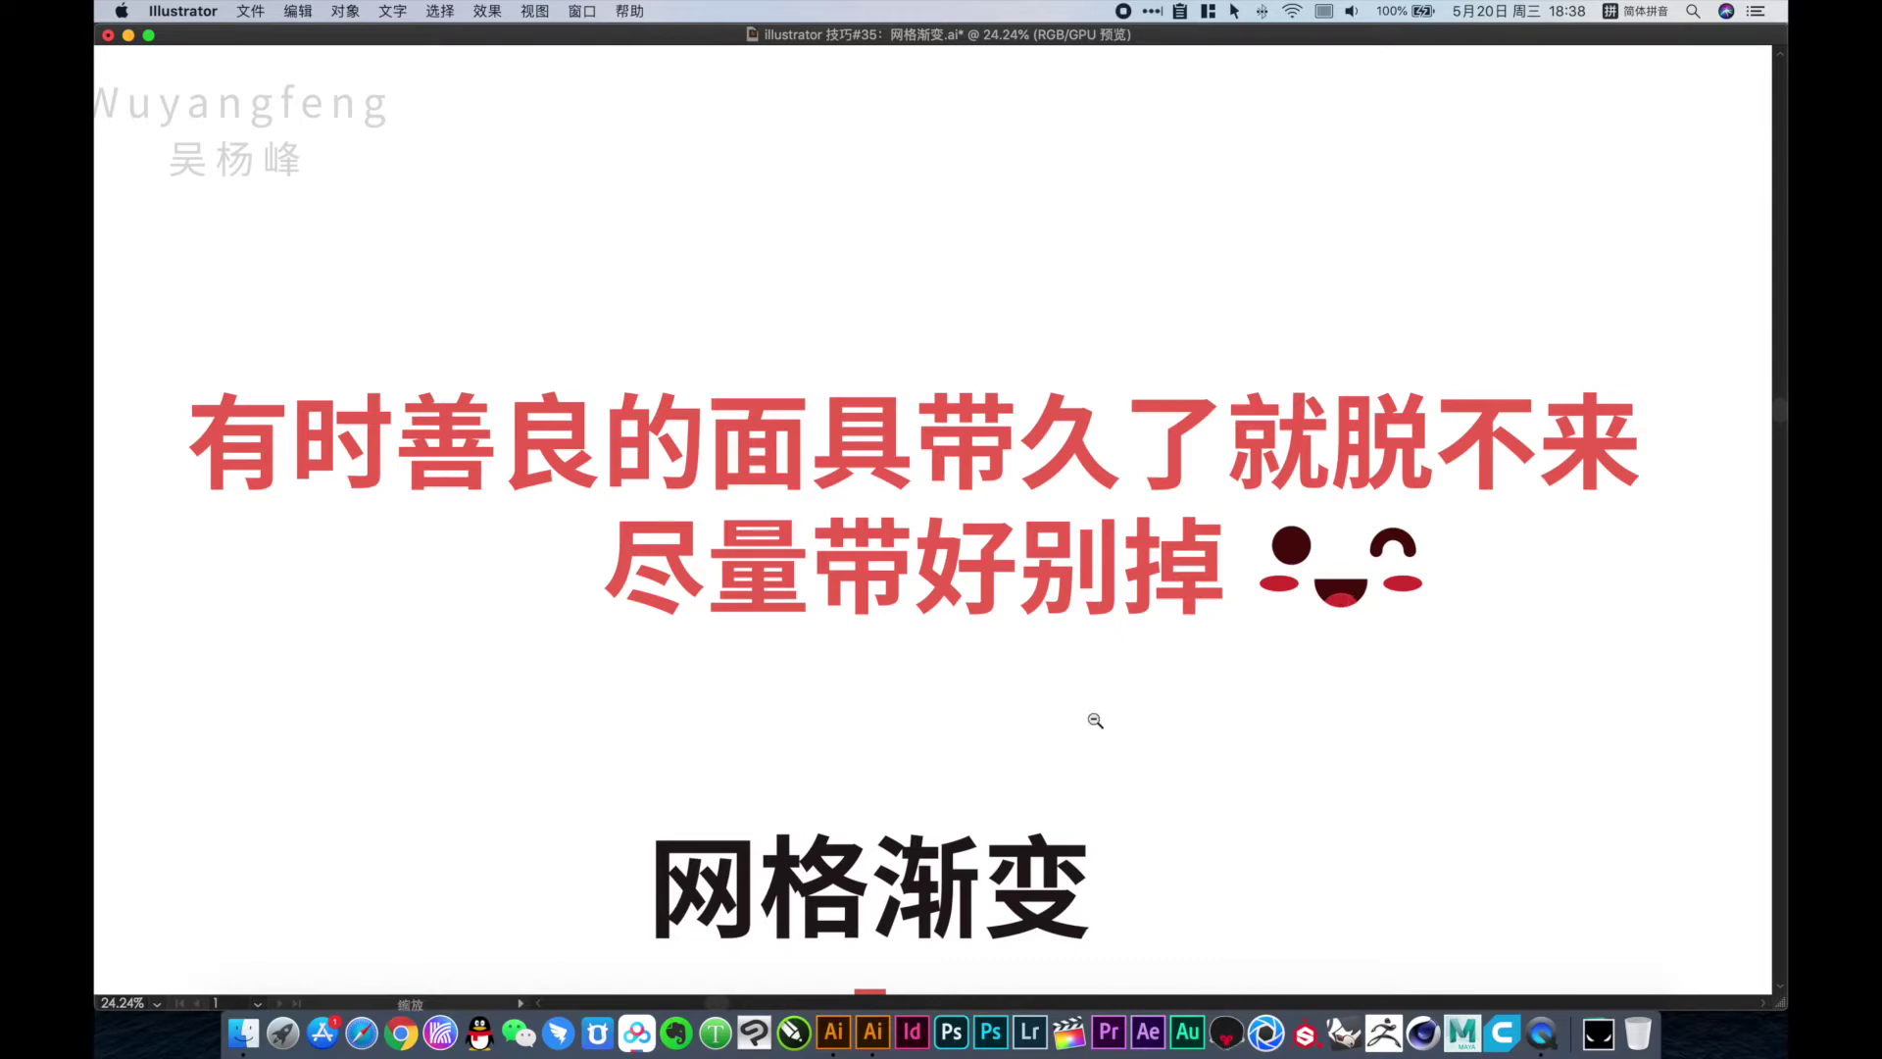
Pan across the fish drawings and zoom in on the 分享网格渐变 text
{"action": "scroll", "coordinate": [1095, 721], "scroll_direction": "down", "scroll_amount": 2}
{"action": "scroll", "coordinate": [647, 454], "scroll_direction": "up", "scroll_amount": 1}
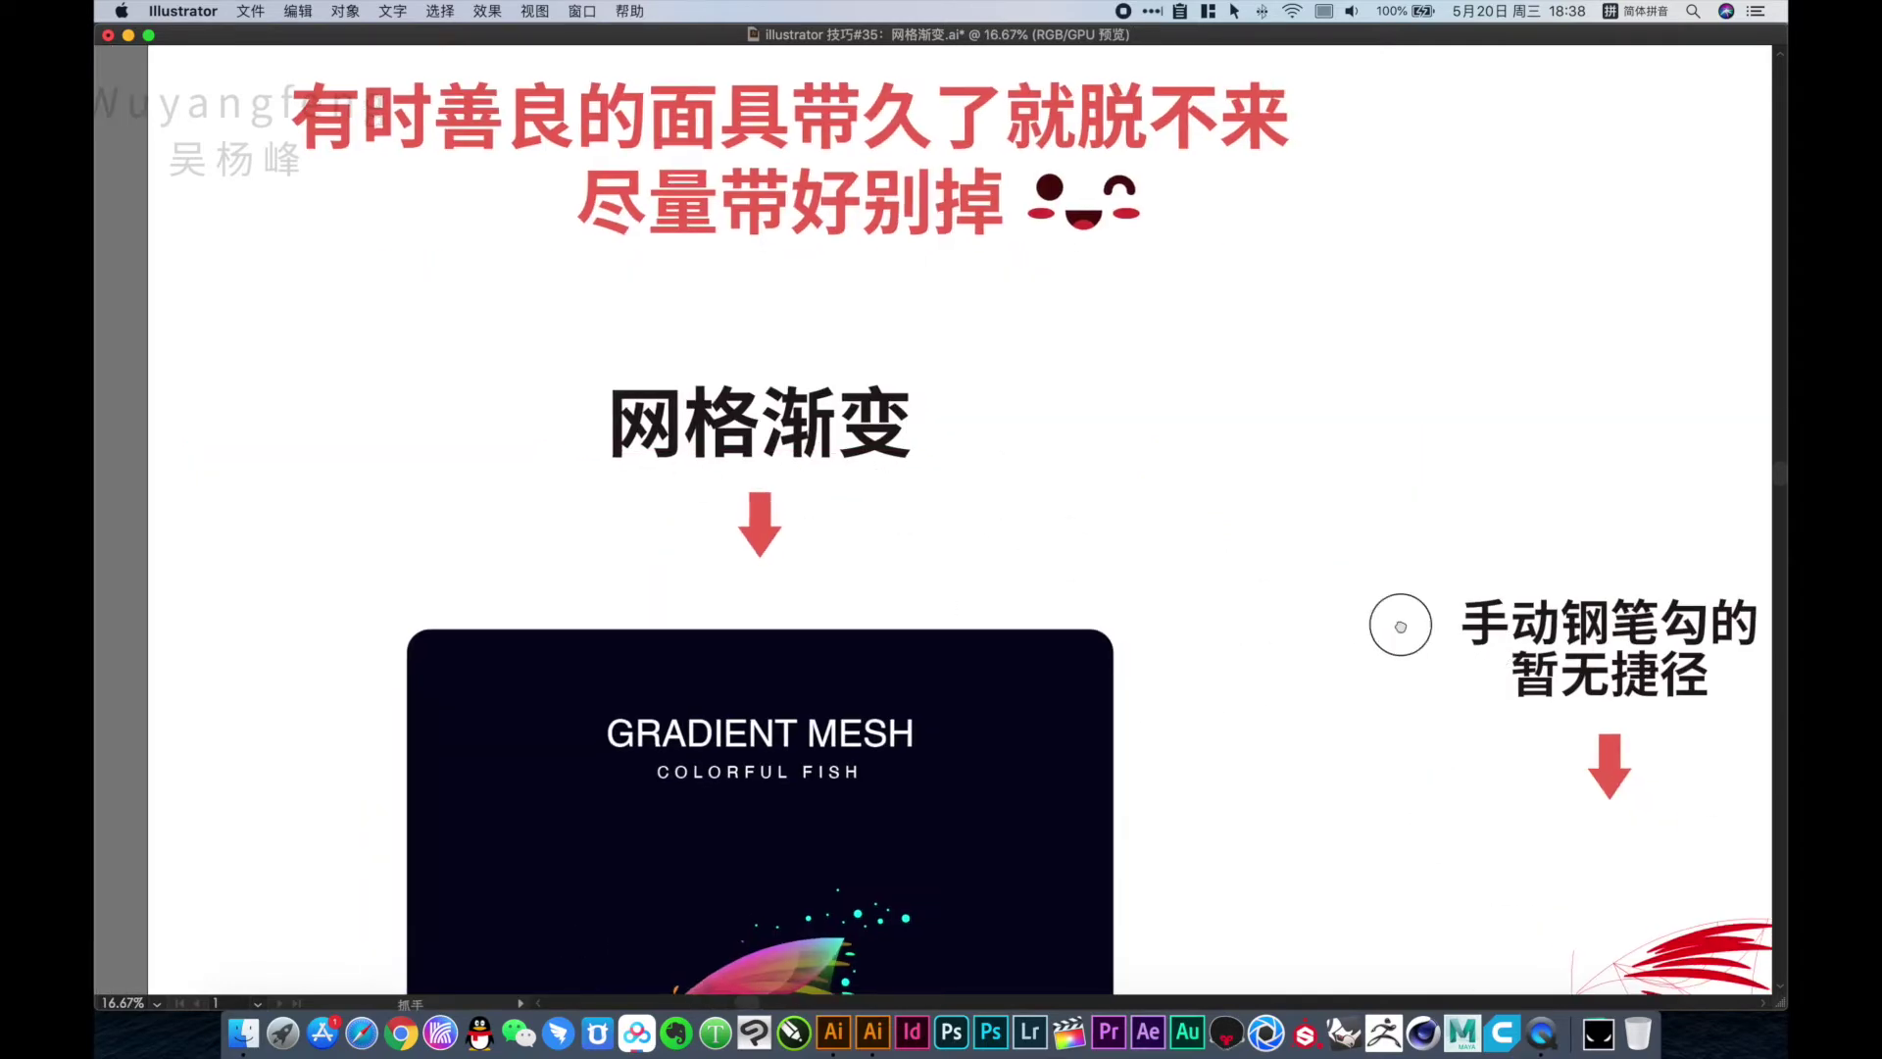
{"action": "left_click_drag", "start_coordinate": [1399, 622], "coordinate": [812, 343]}
{"action": "scroll", "coordinate": [902, 527], "scroll_direction": "down", "scroll_amount": 1}
{"action": "left_click_drag", "start_coordinate": [1003, 651], "coordinate": [895, 351]}
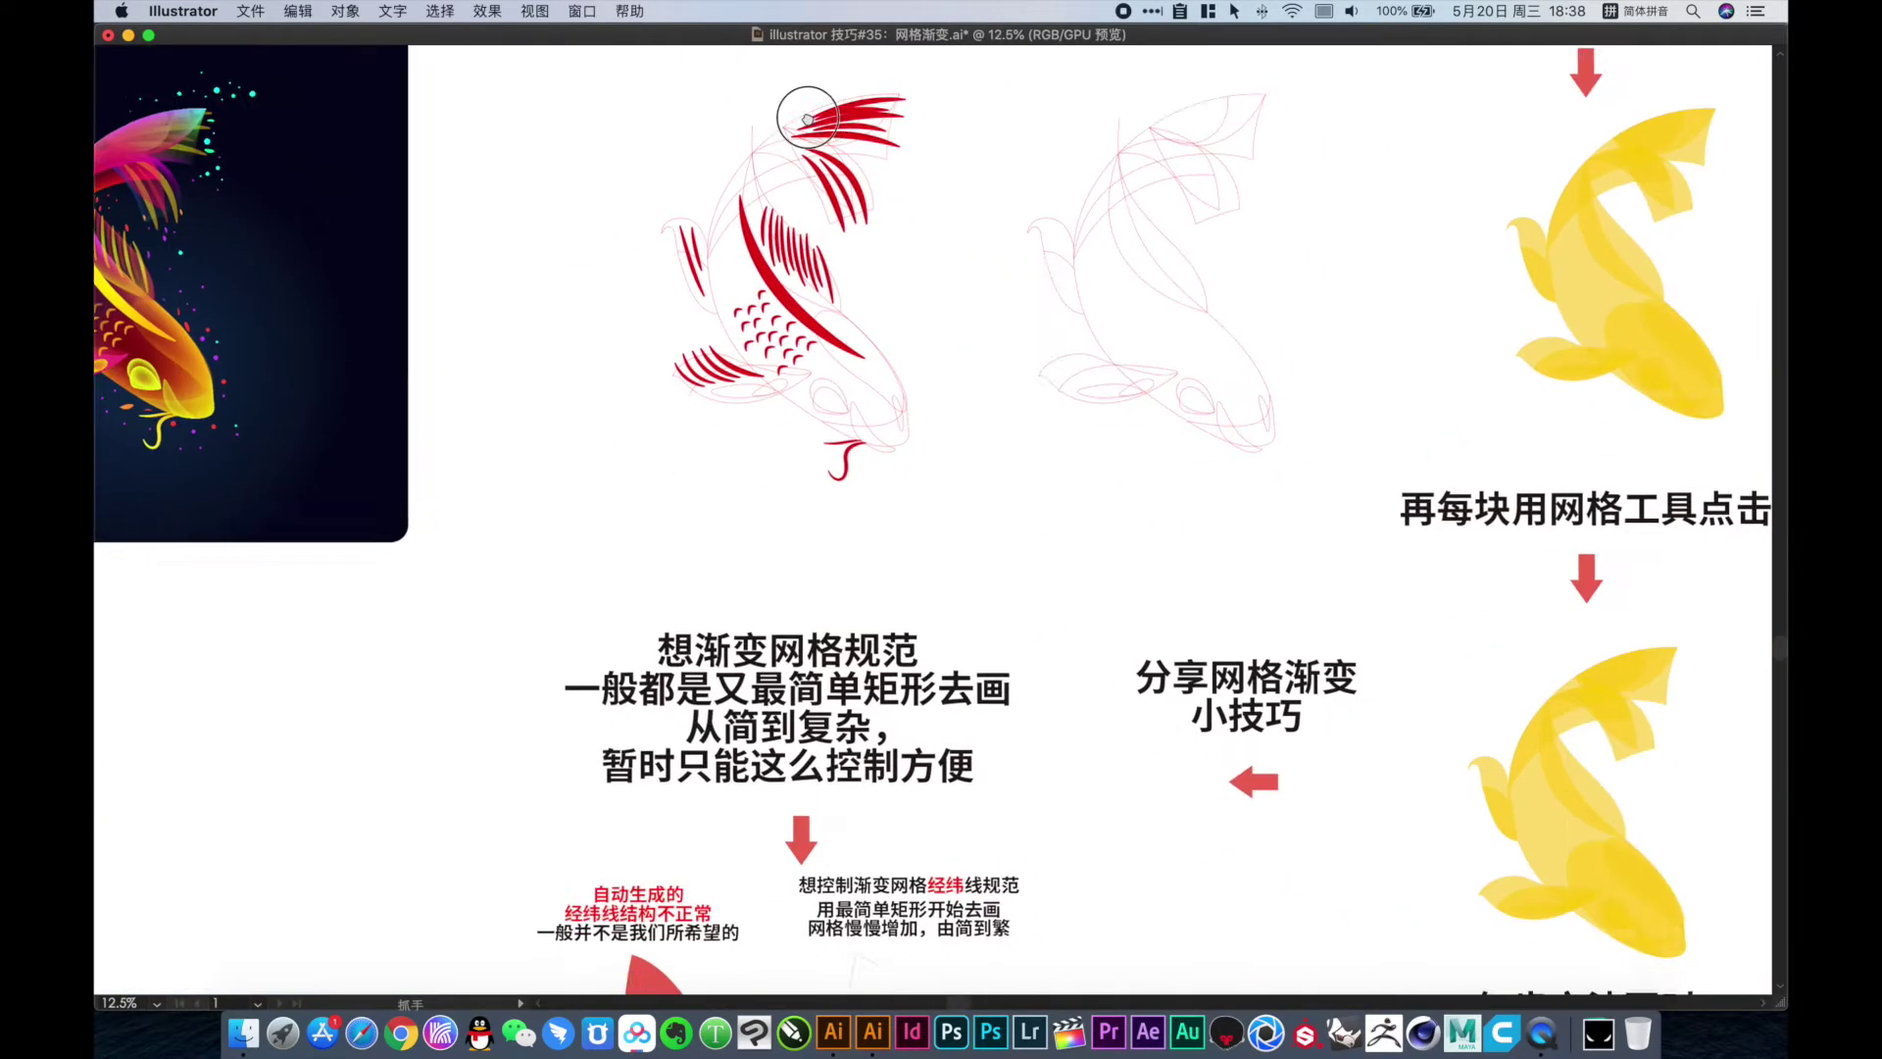
{"action": "scroll", "coordinate": [895, 351], "scroll_direction": "down", "scroll_amount": 2}
{"action": "left_click_drag", "start_coordinate": [796, 397], "coordinate": [1122, 660]}
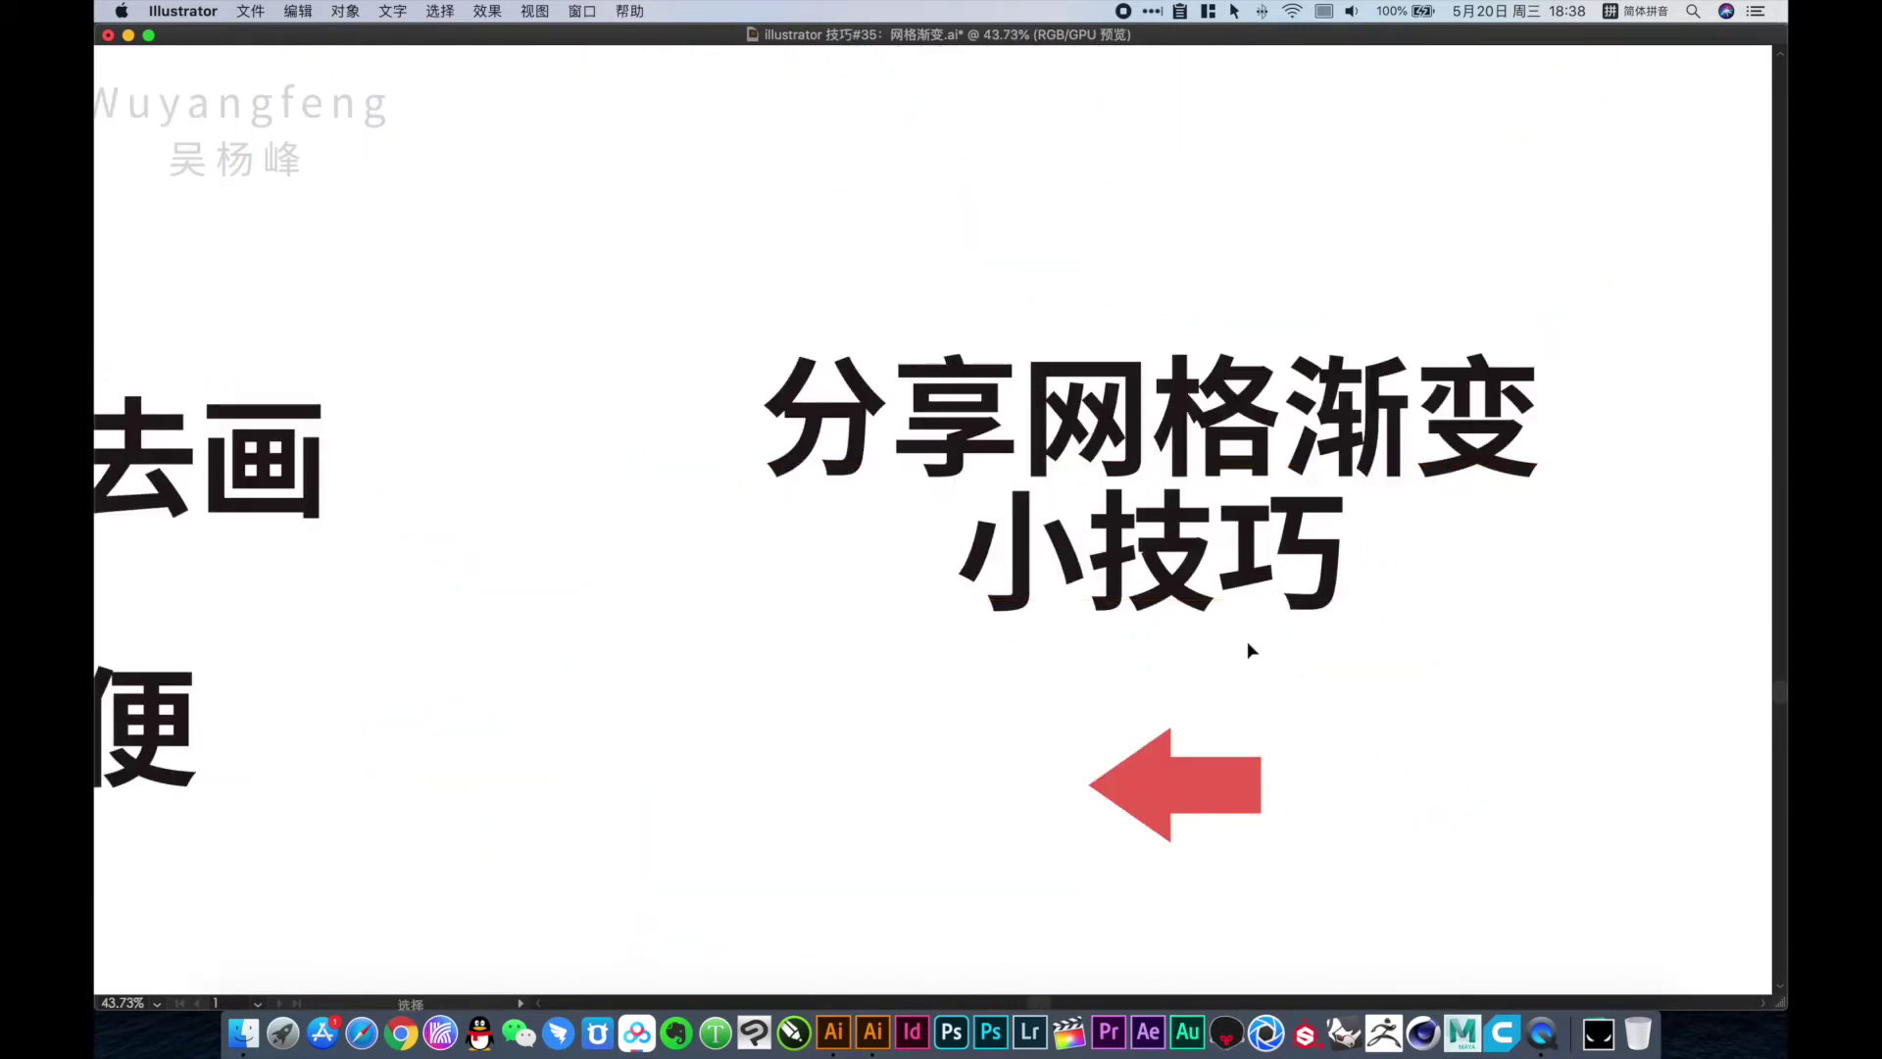
Pan down to the mesh guidance notes and the red leaf sample beneath them
{"action": "left_click_drag", "start_coordinate": [692, 627], "coordinate": [1437, 558]}
{"action": "scroll", "coordinate": [1437, 559], "scroll_direction": "down", "scroll_amount": 2}
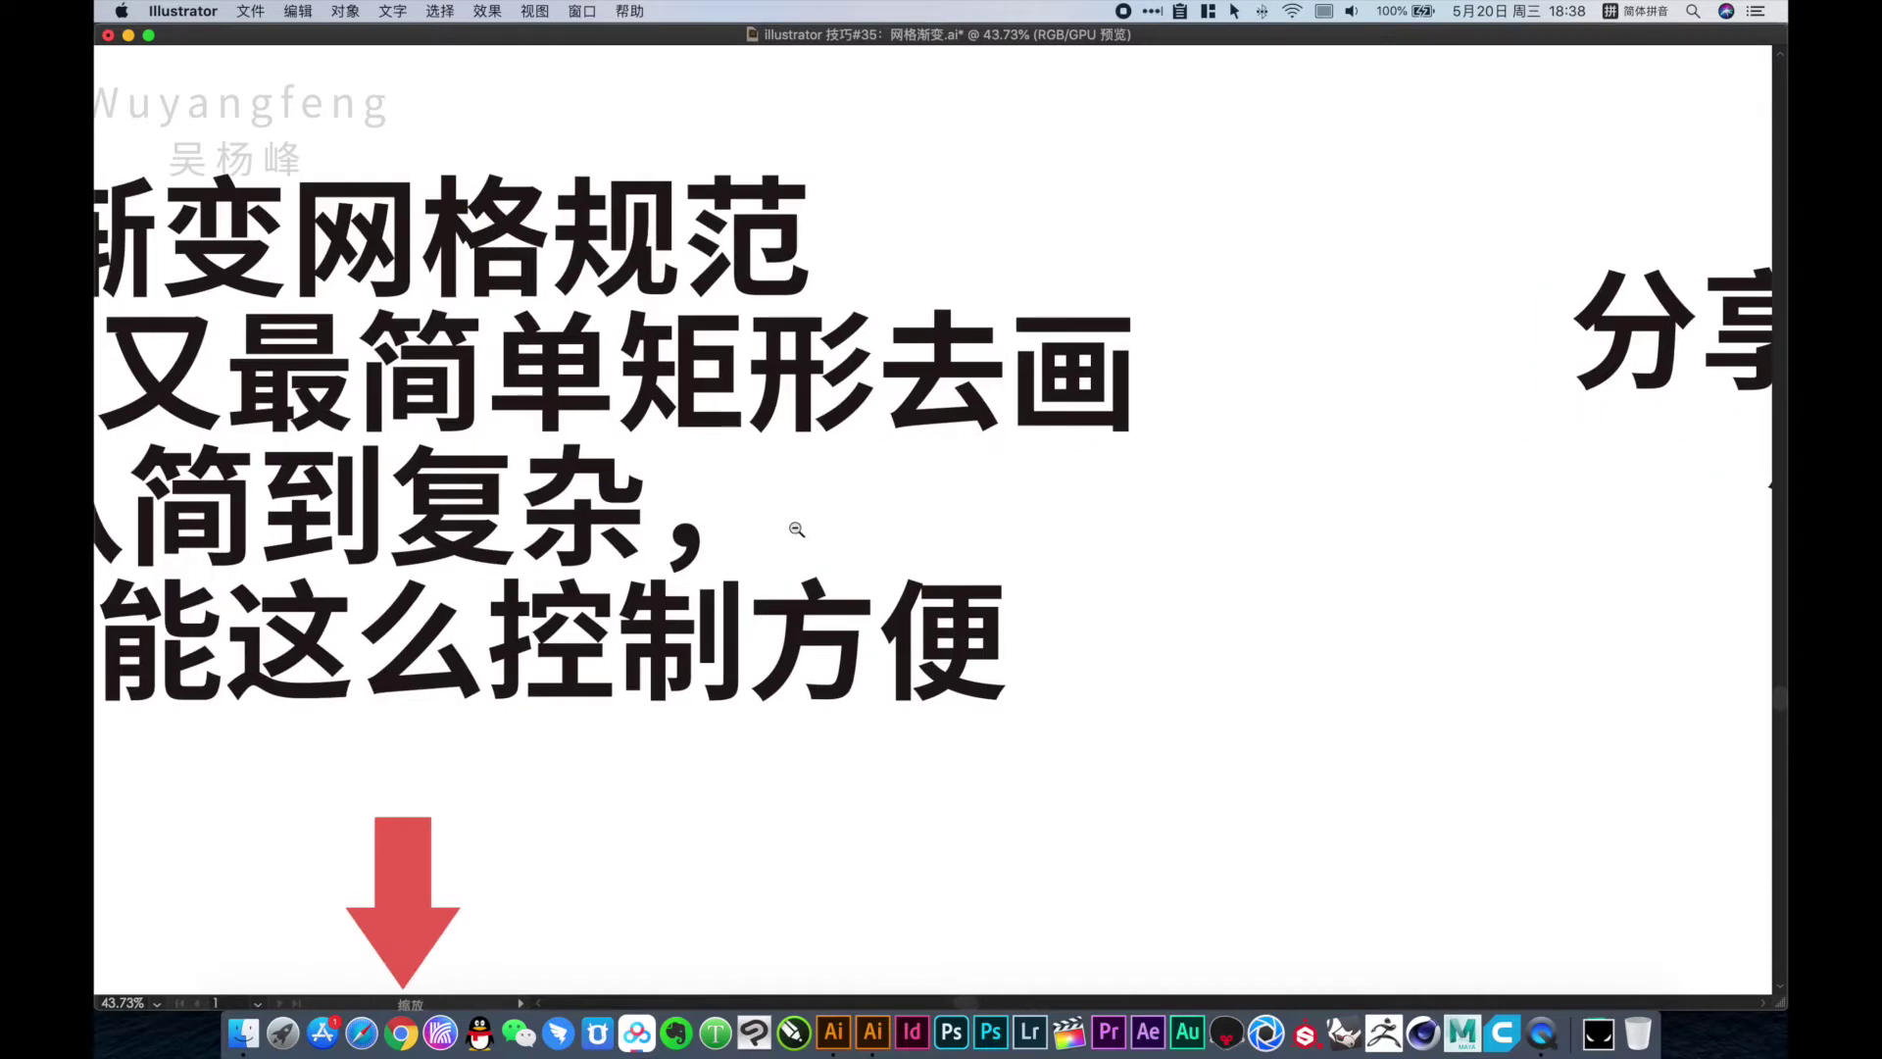
{"action": "scroll", "coordinate": [912, 525], "scroll_direction": "left", "scroll_amount": 5}
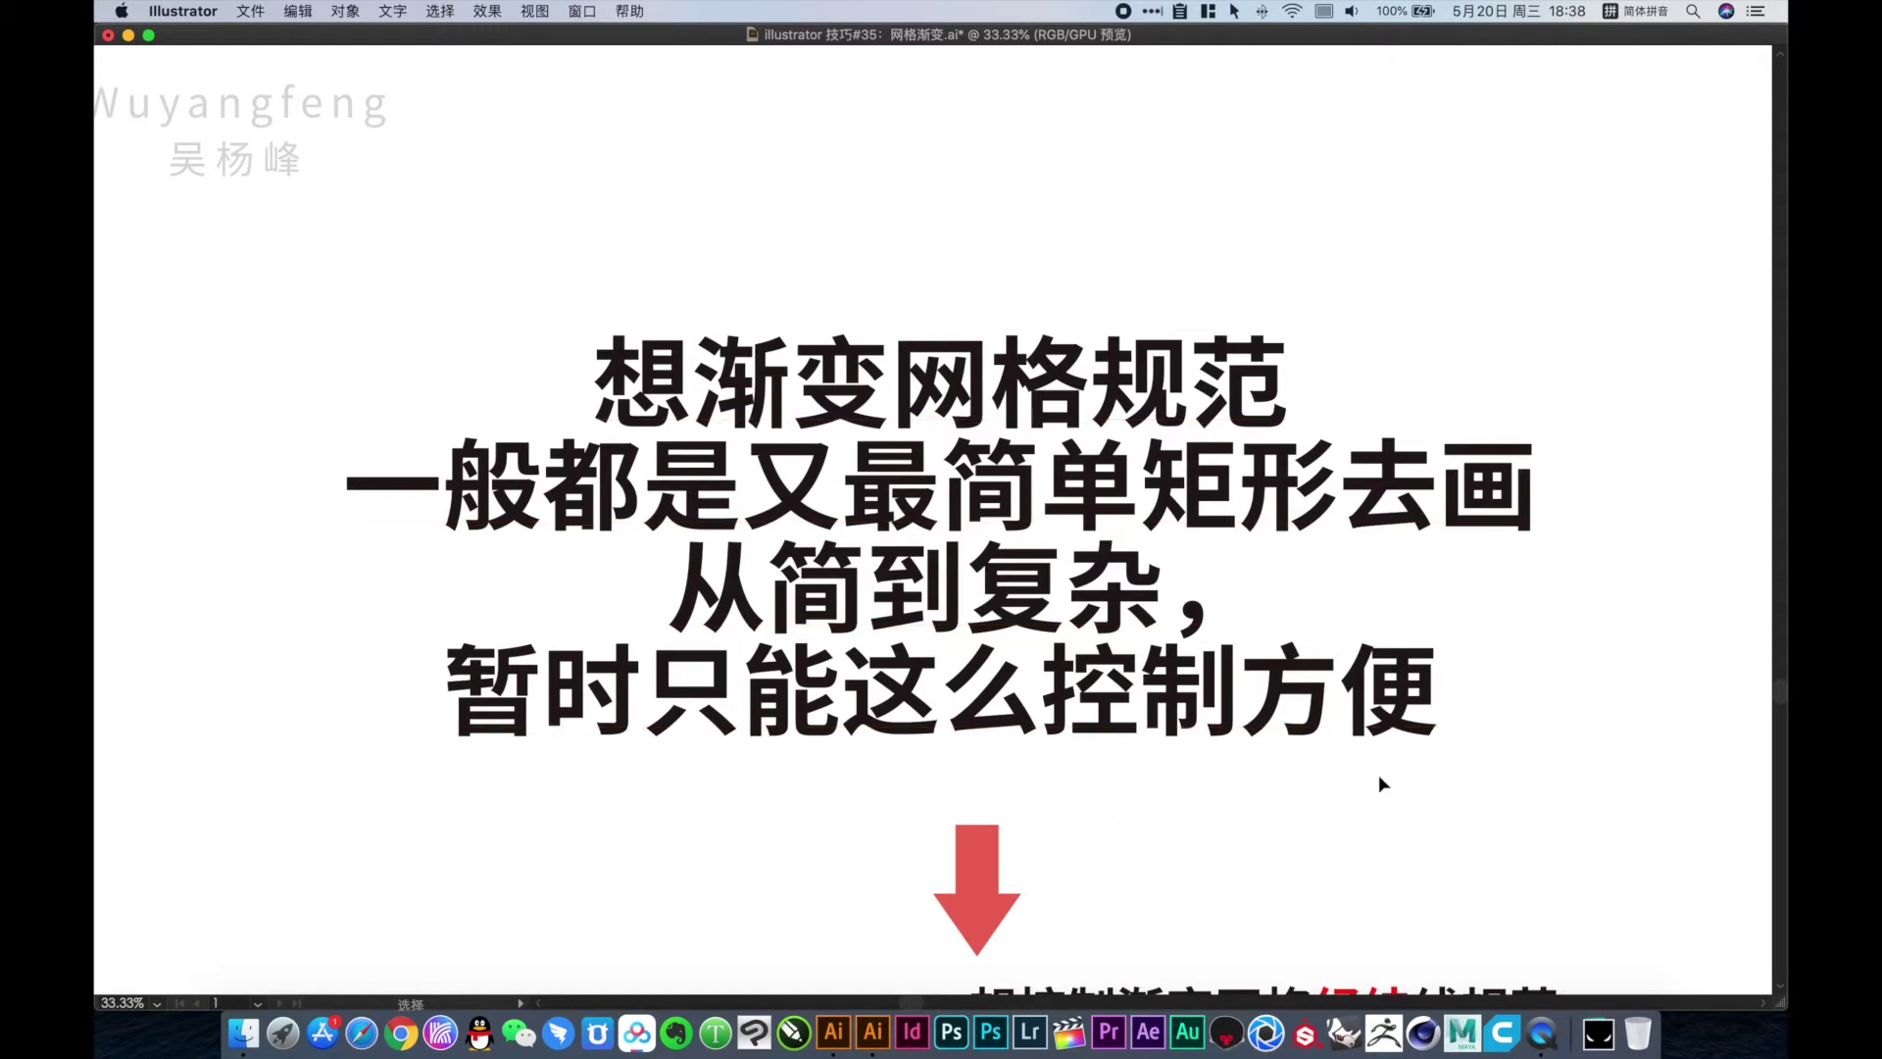
{"action": "left_click_drag", "start_coordinate": [1302, 808], "coordinate": [1062, 371]}
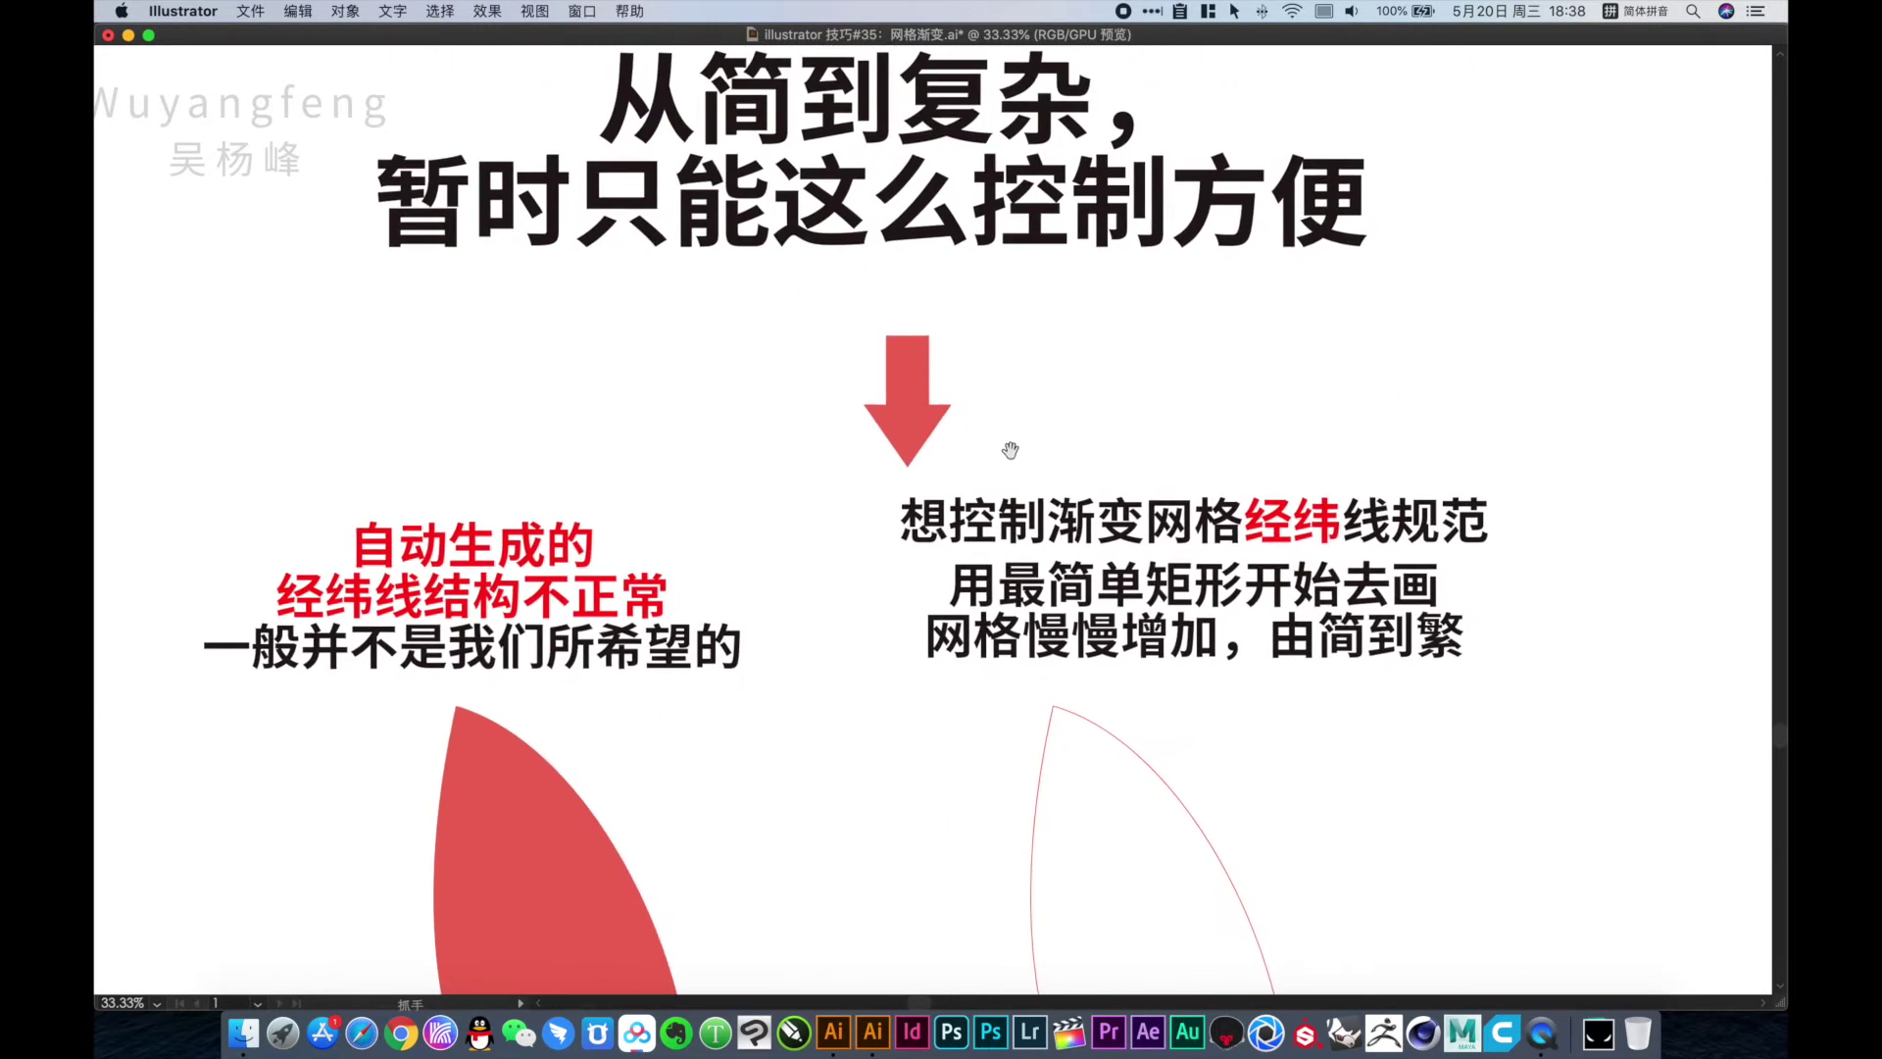
{"action": "left_click_drag", "start_coordinate": [1011, 449], "coordinate": [1218, 213]}
{"action": "scroll", "coordinate": [568, 344], "scroll_direction": "up", "scroll_amount": 5}
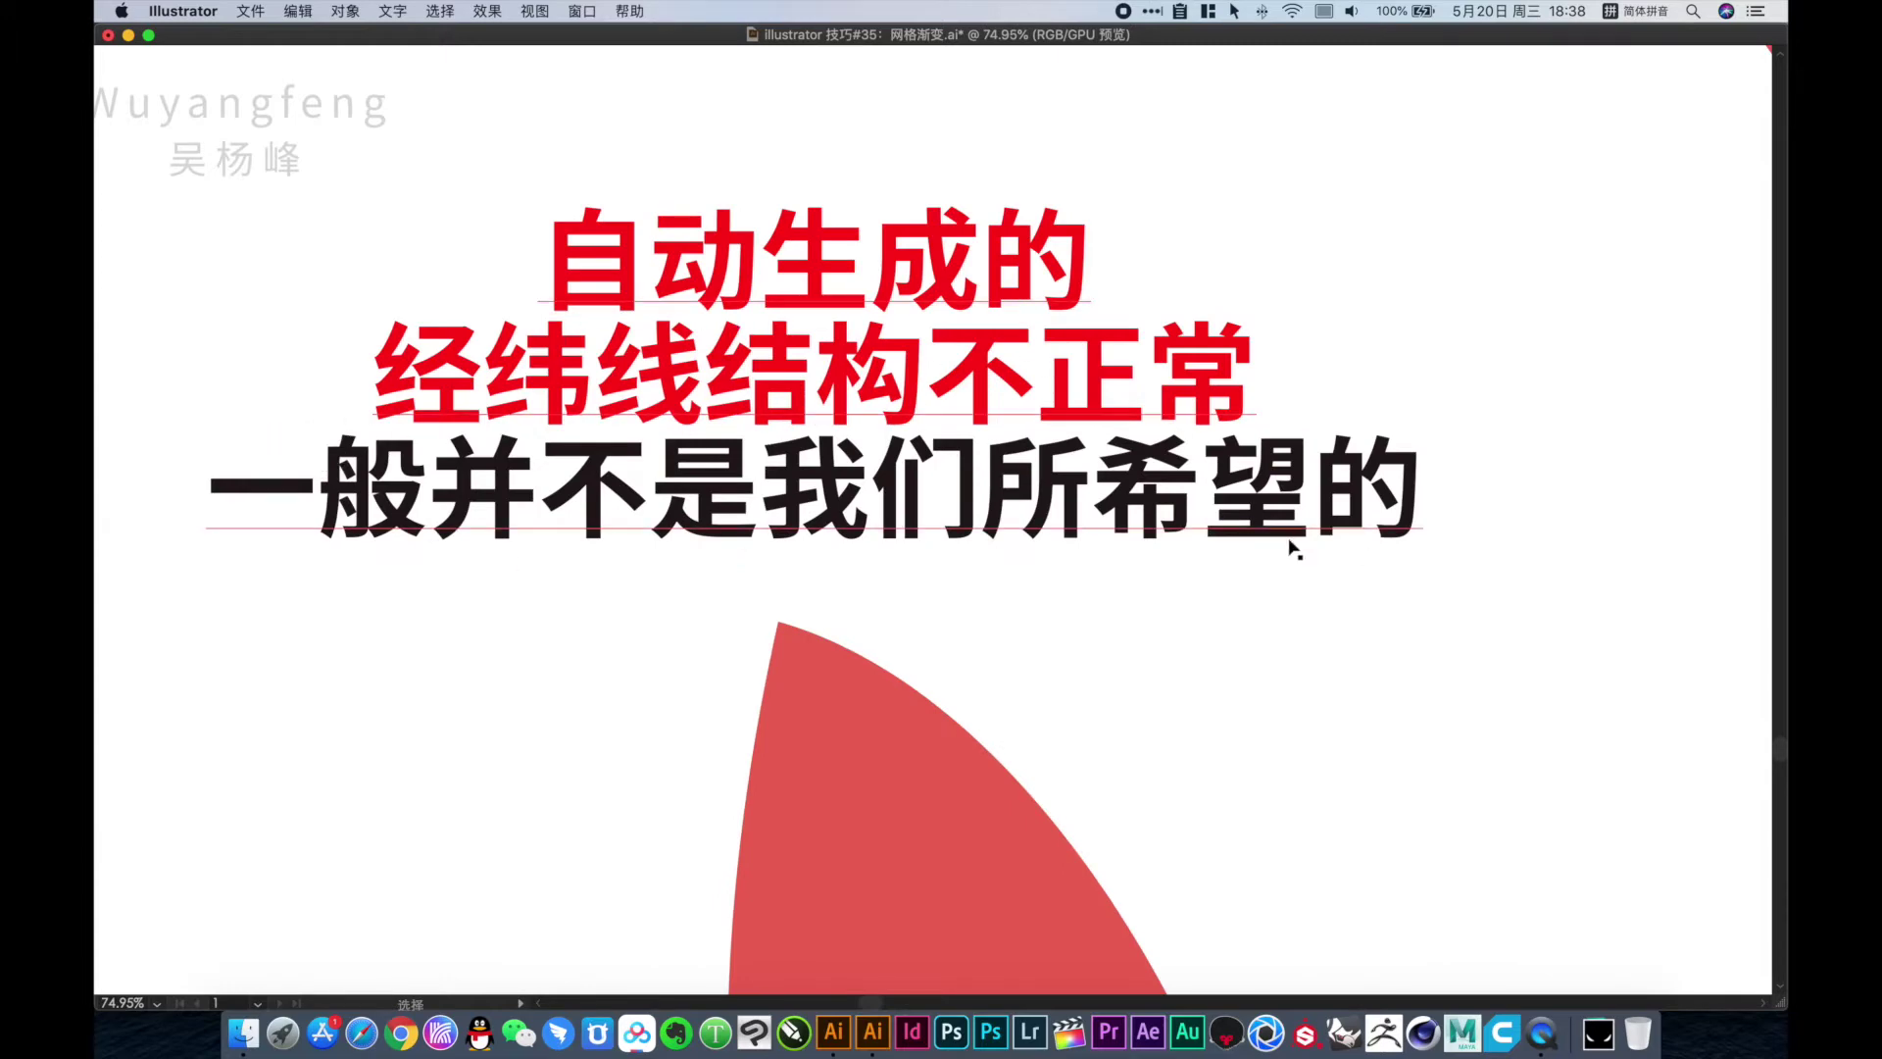
Lighten the red leaf's fill to a pale pink 36% tint
{"action": "key", "text": "z"}
{"action": "left_click", "coordinate": [1002, 684], "text": "alt"}
{"action": "scroll", "coordinate": [941, 623], "scroll_direction": "down", "scroll_amount": 3}
{"action": "key", "text": "v"}
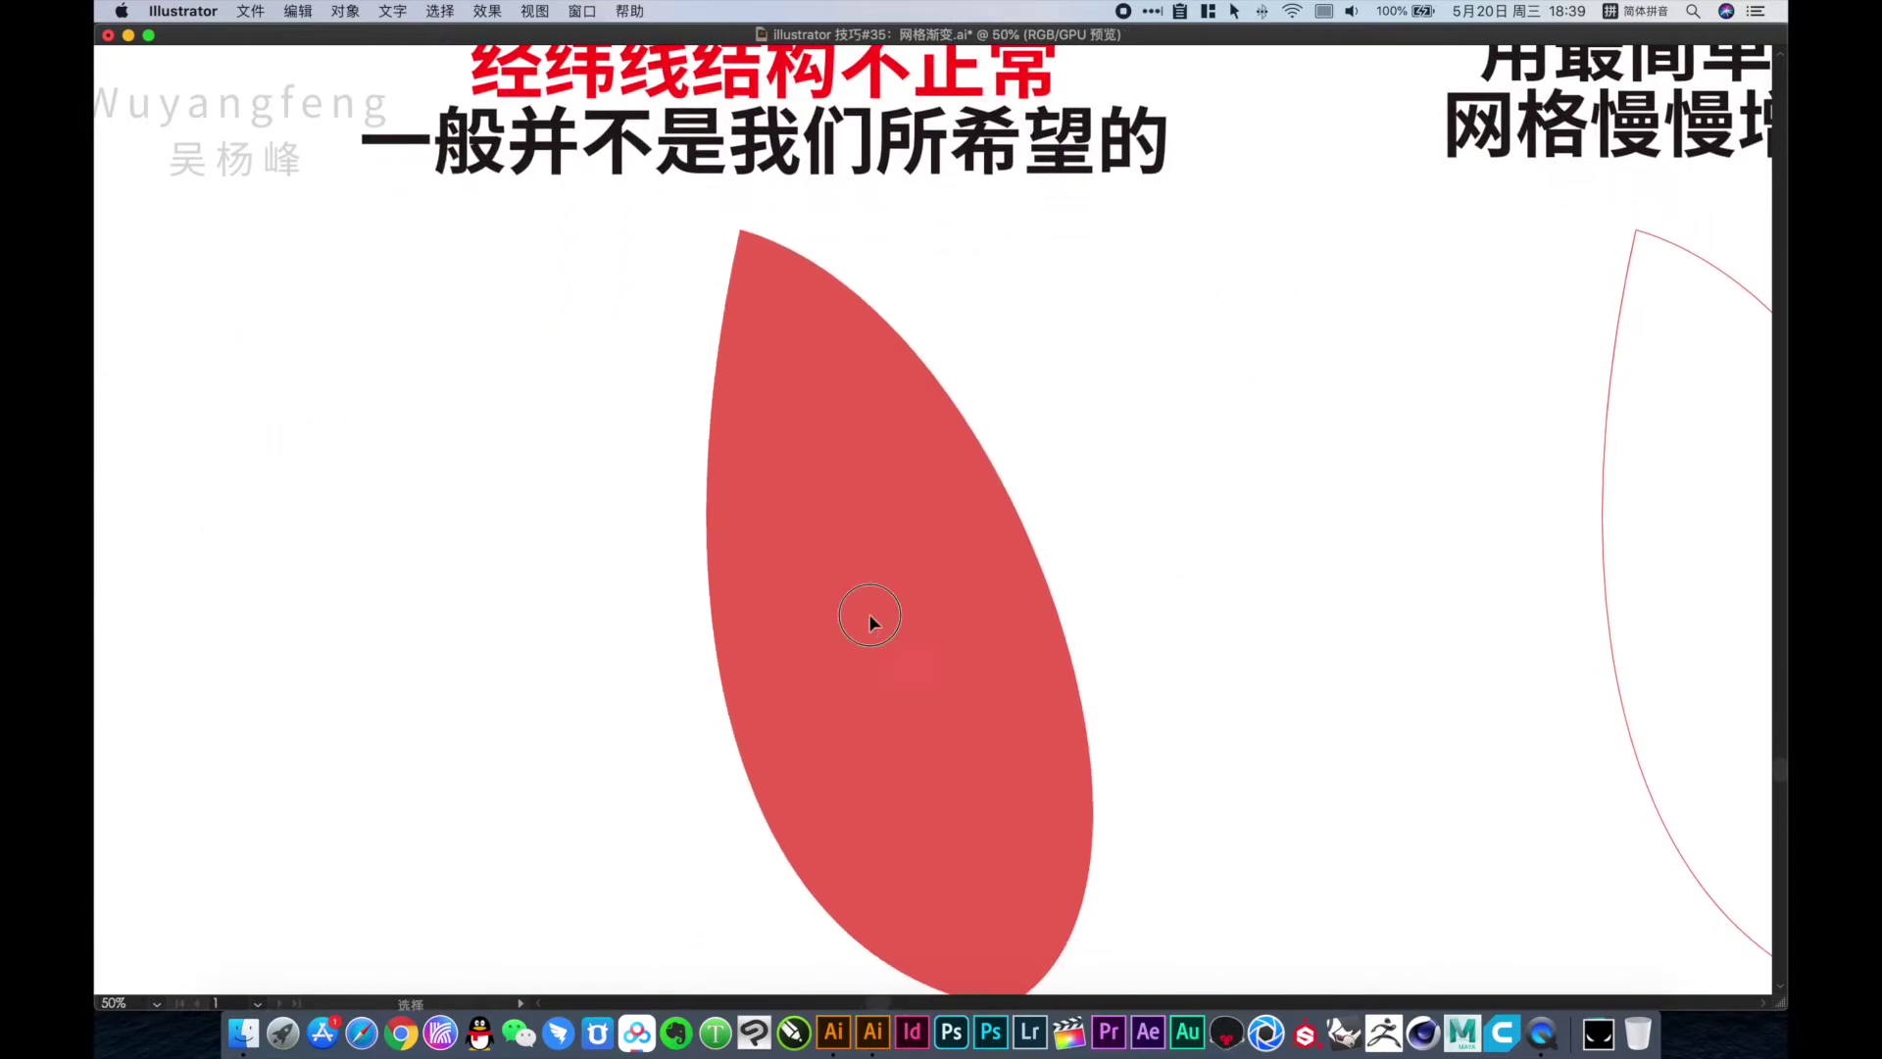
{"action": "left_click", "coordinate": [869, 614]}
{"action": "key", "text": "Tab"}
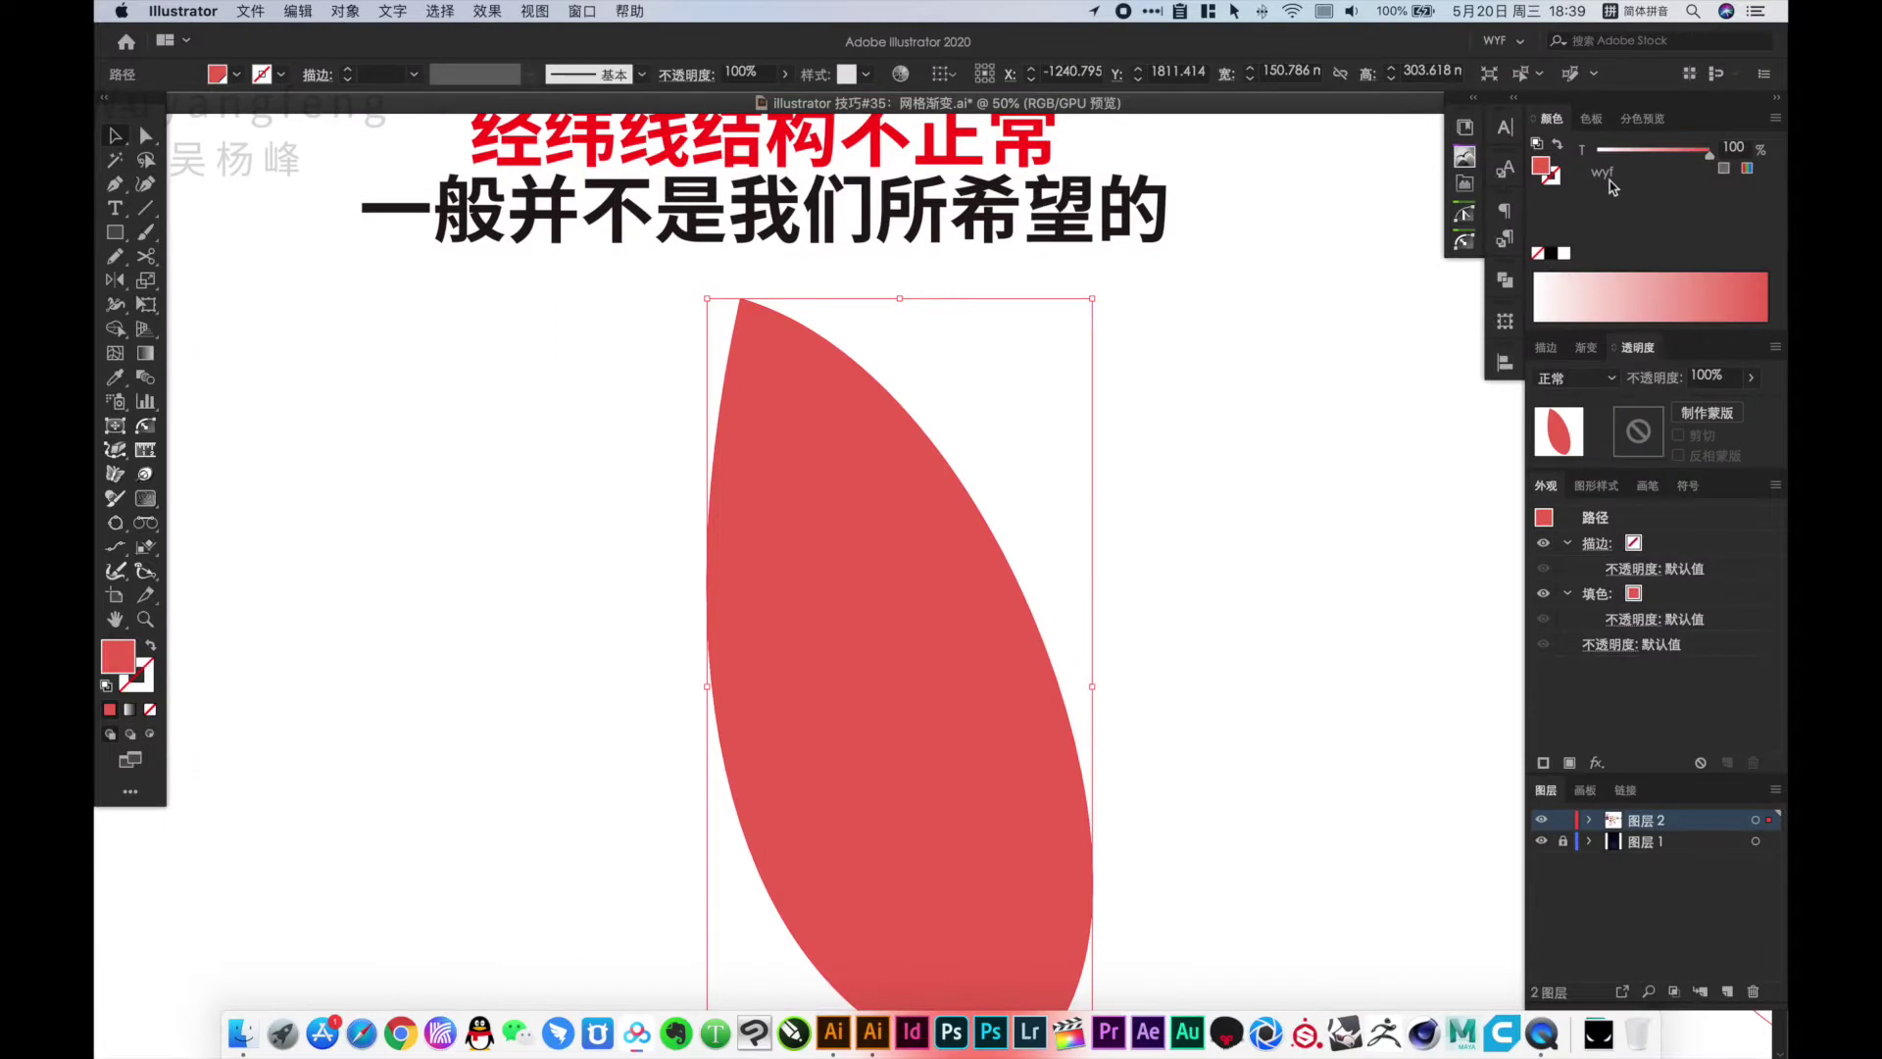
{"action": "left_click", "coordinate": [1638, 157]}
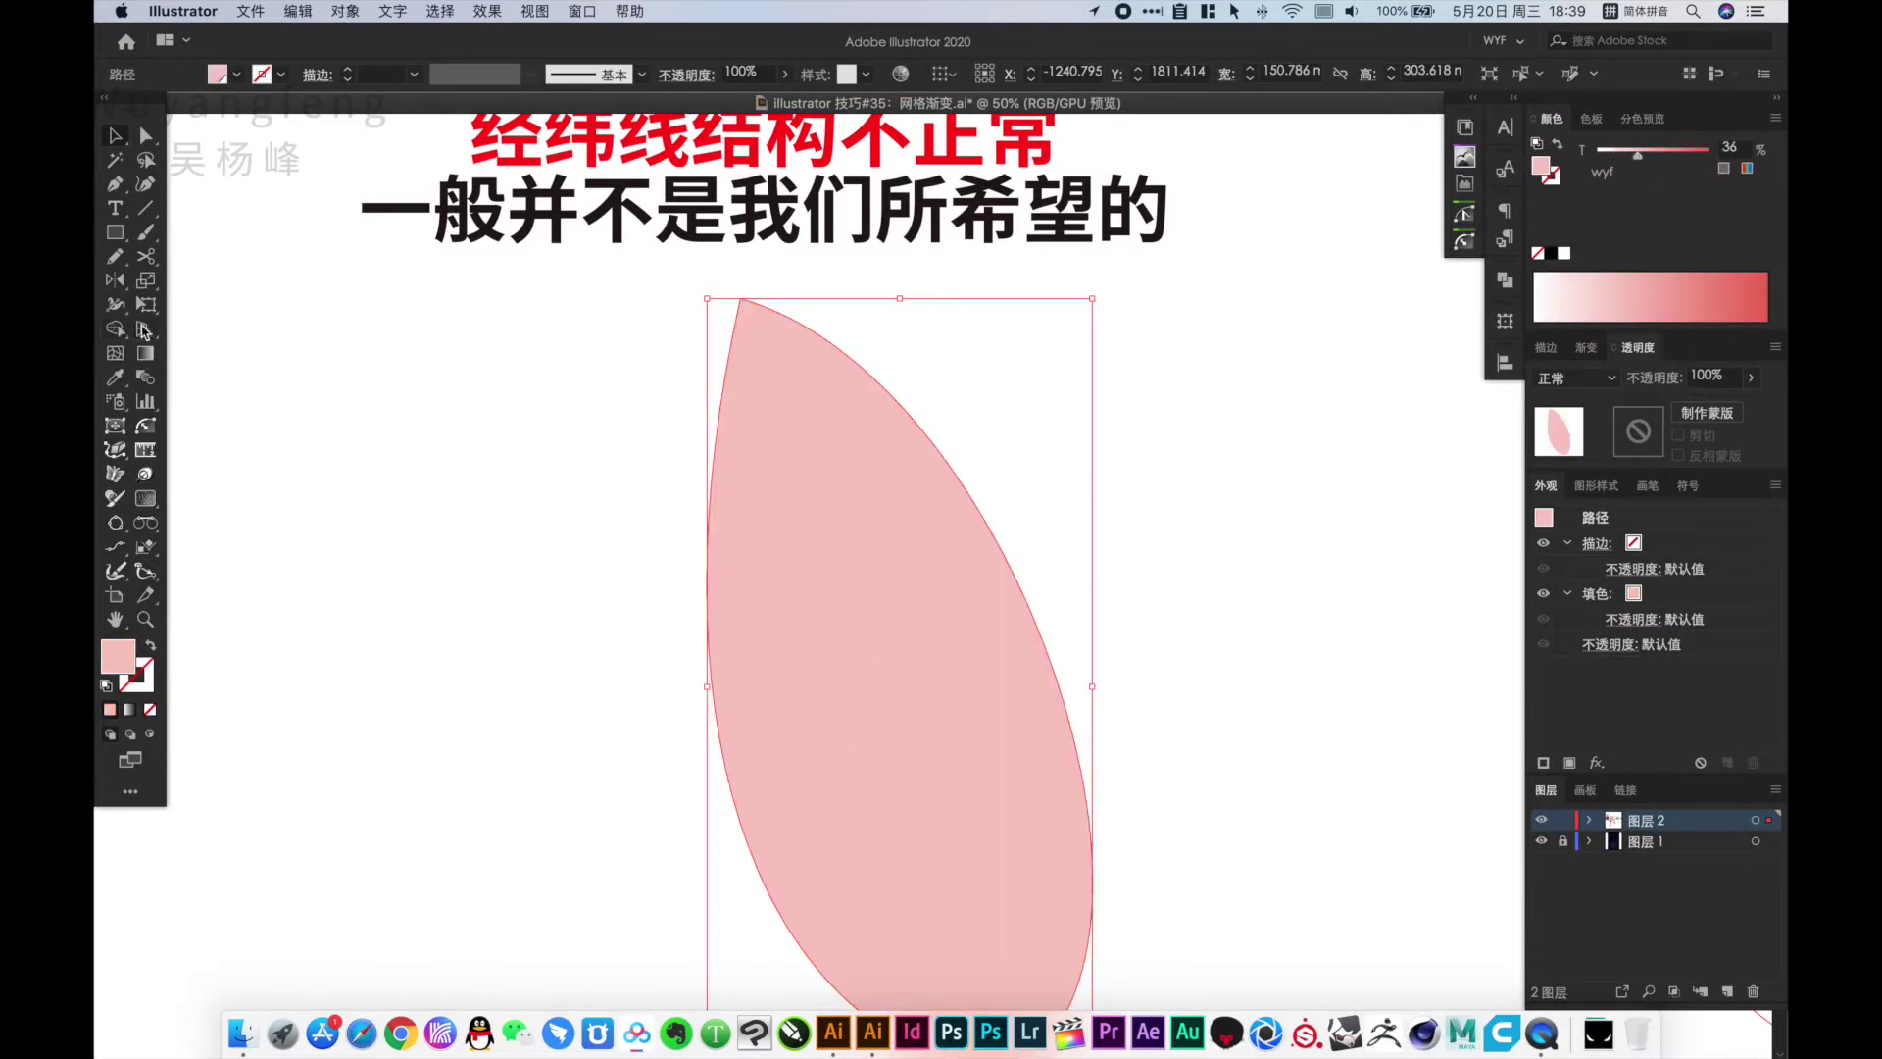
Add one mesh point inside the leaf and set its tint to 0% for a white centre
{"action": "left_click", "coordinate": [116, 354]}
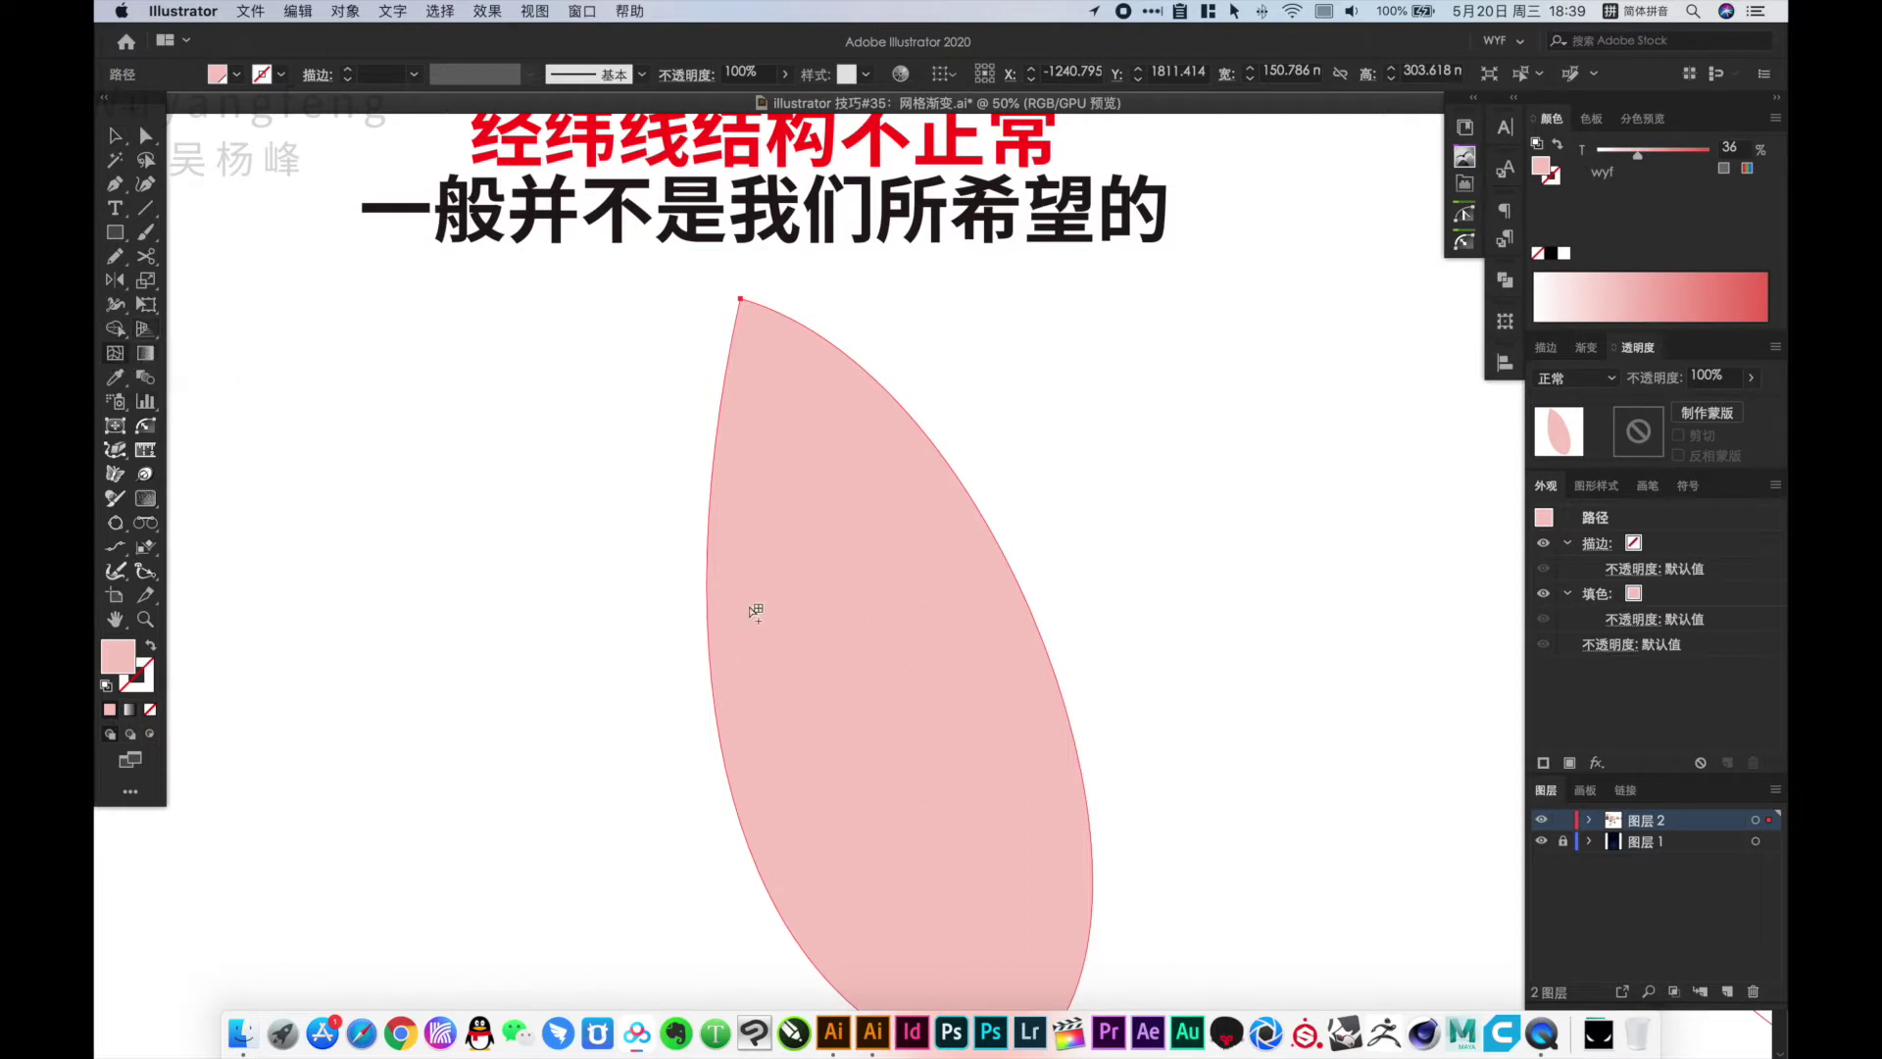
{"action": "left_click", "coordinate": [887, 702]}
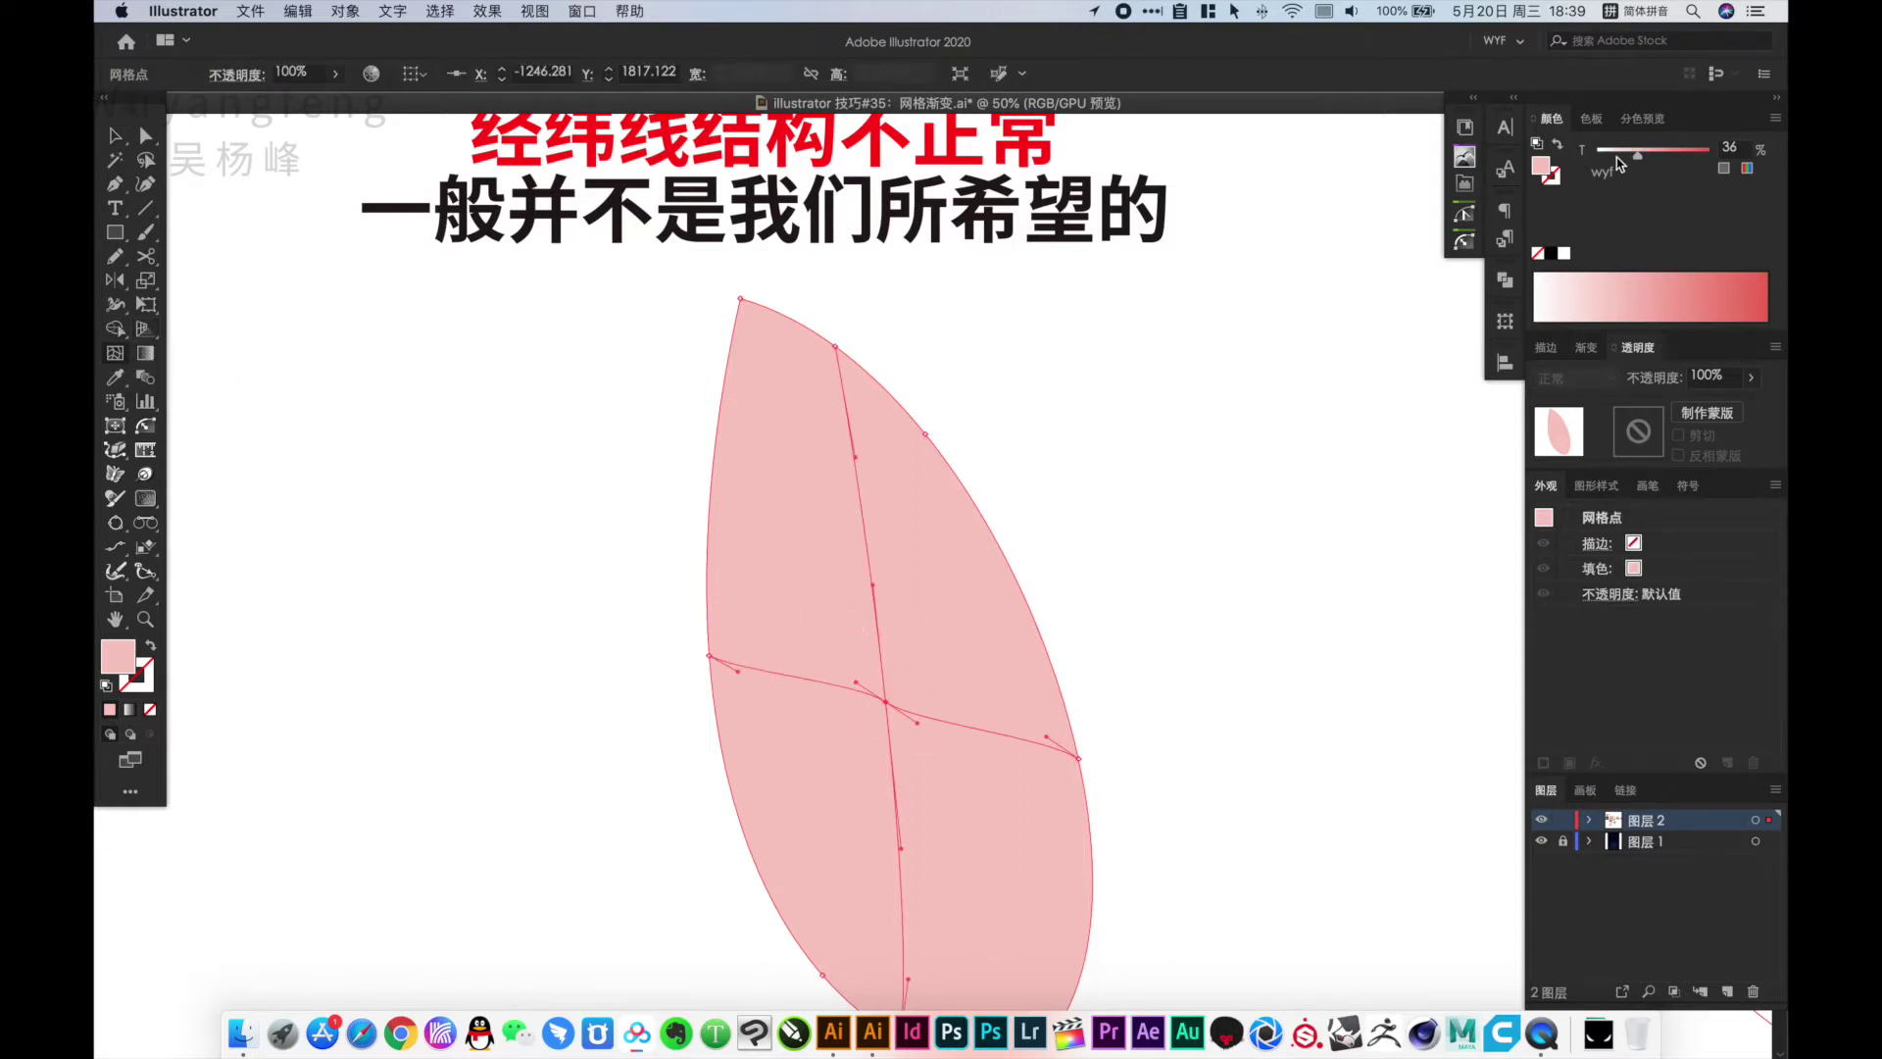
{"action": "left_click_drag", "start_coordinate": [1633, 163], "coordinate": [1551, 162]}
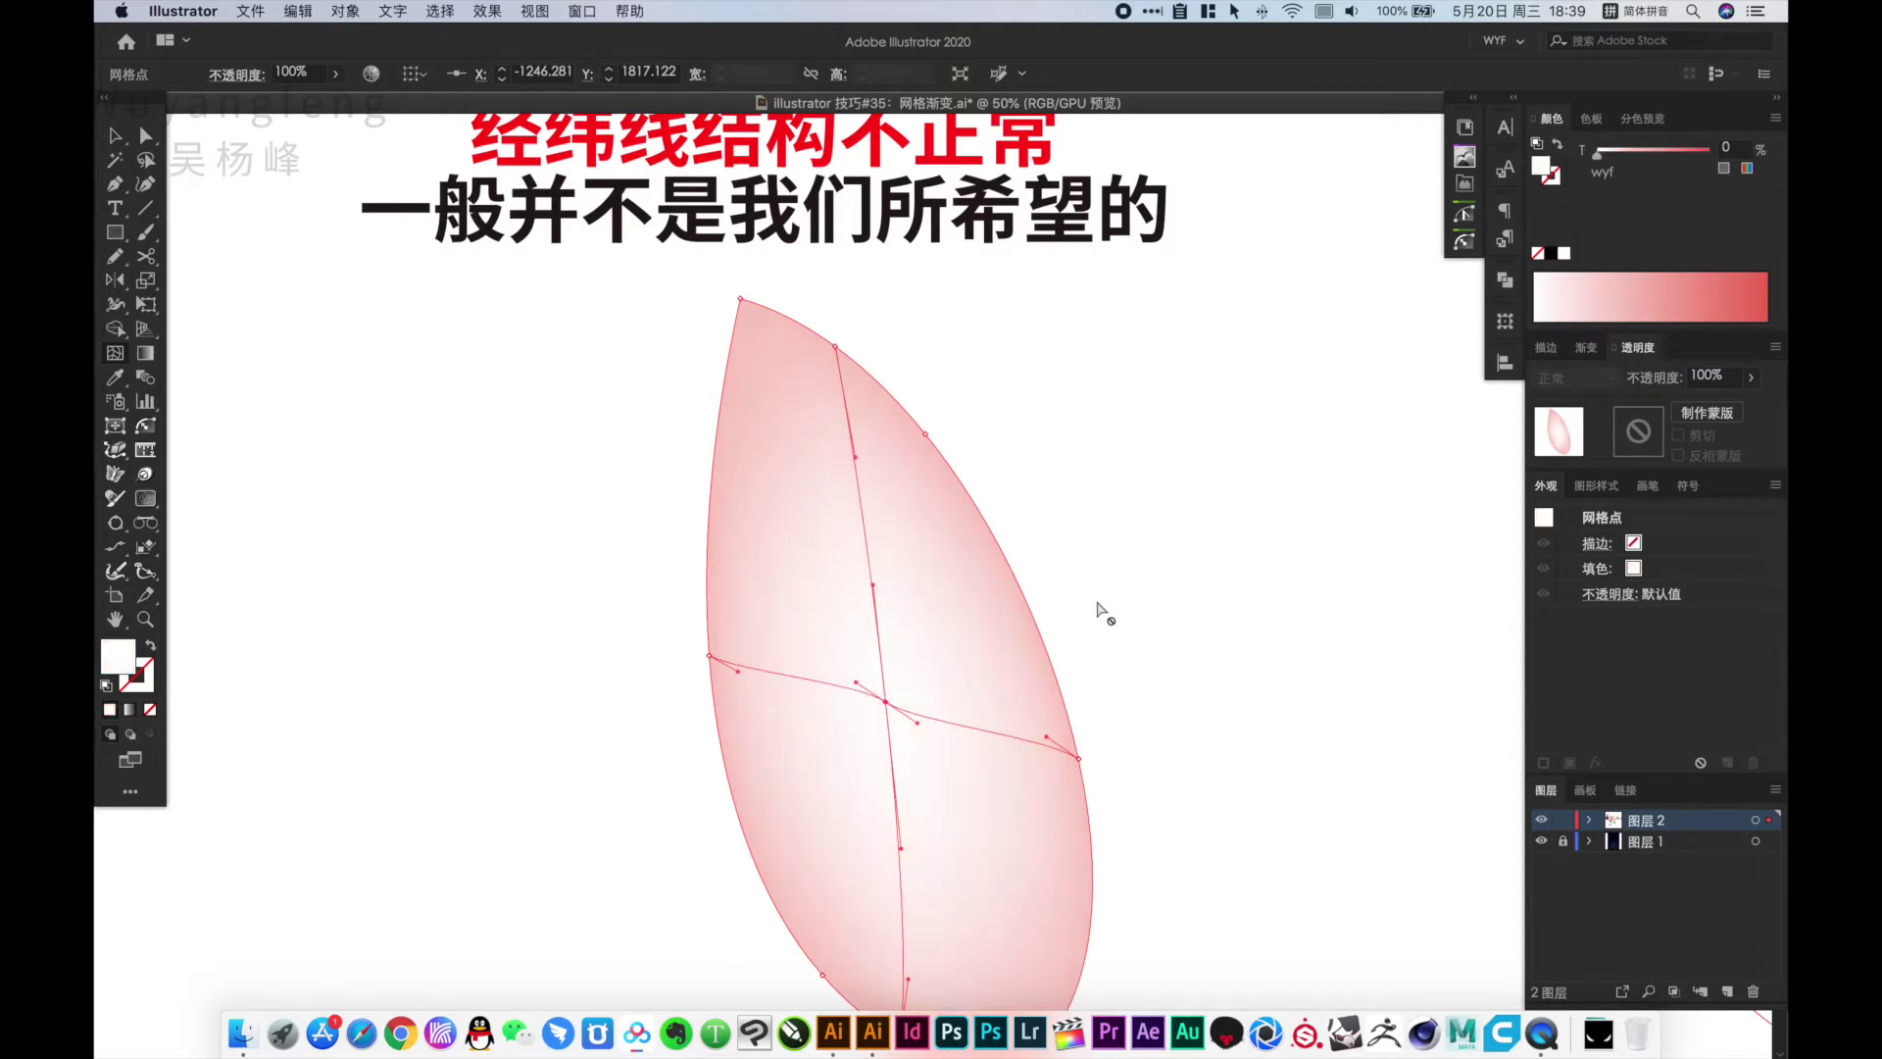
{"action": "scroll", "coordinate": [835, 362], "scroll_direction": "up", "scroll_amount": 5}
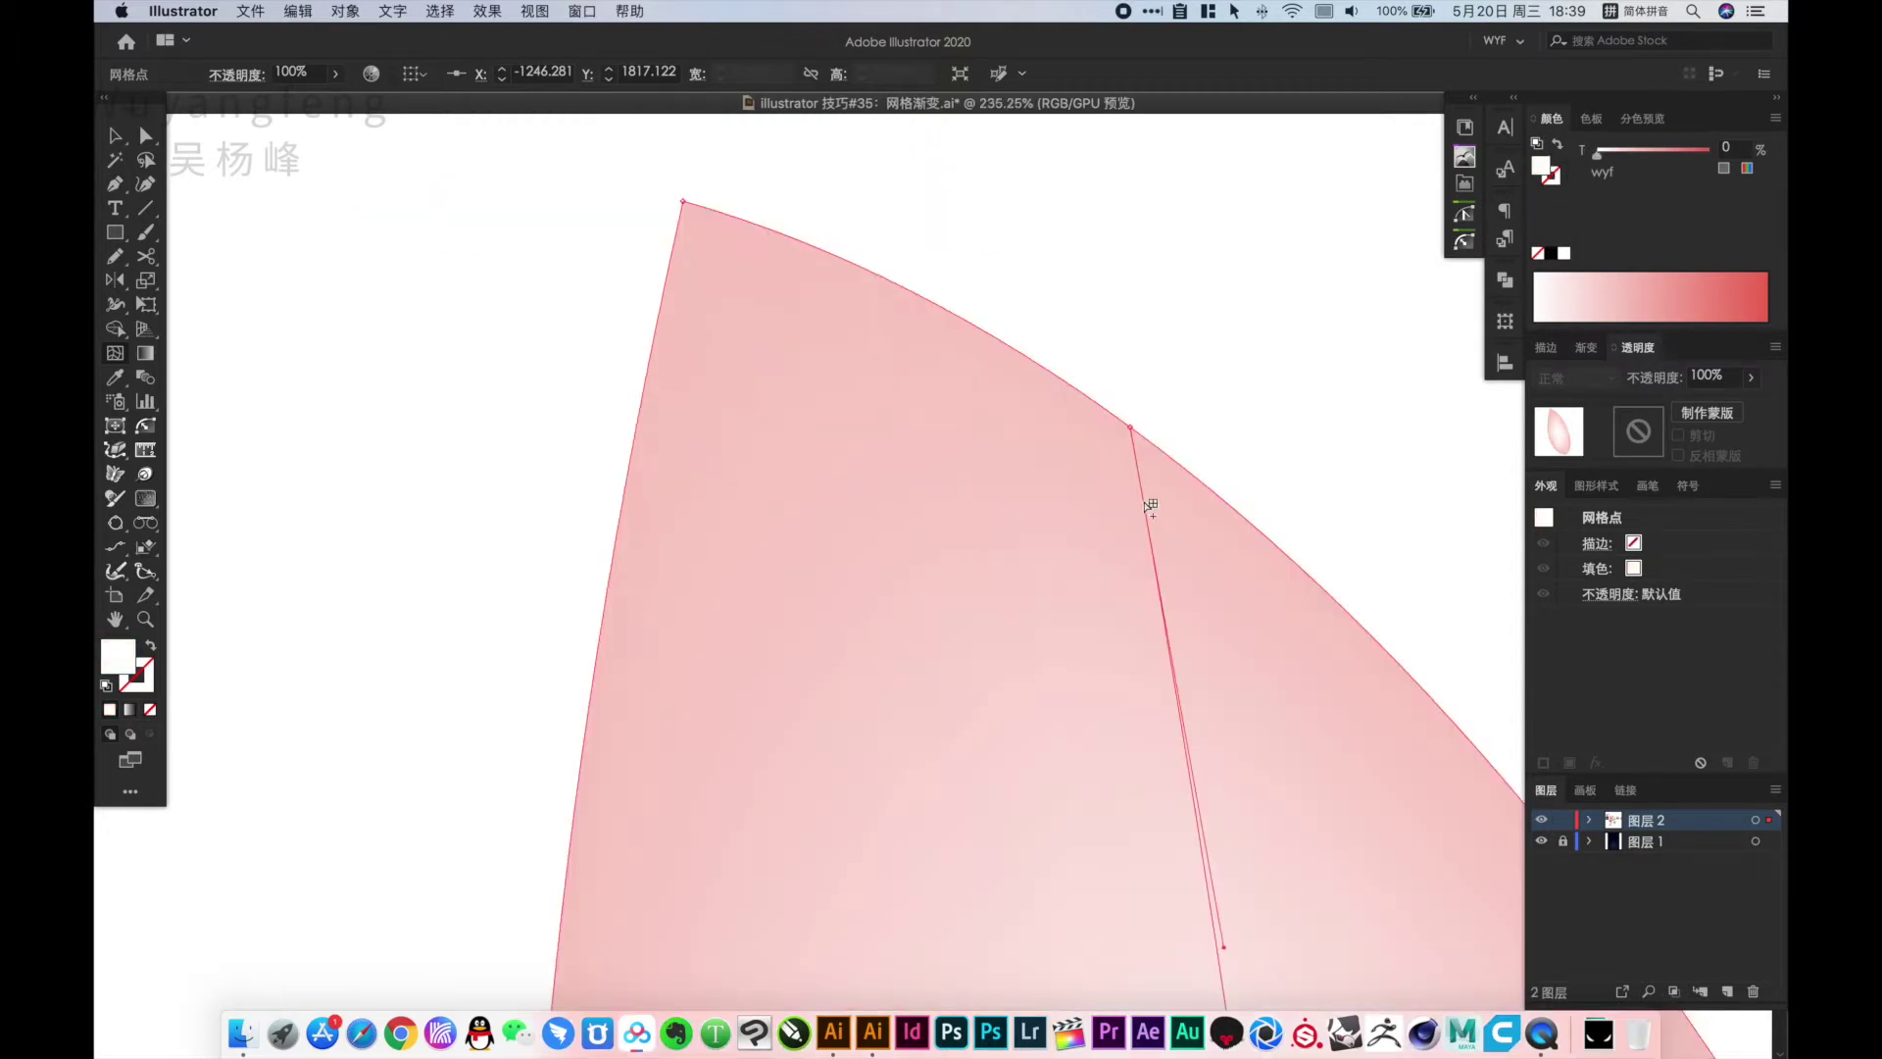
{"action": "left_click", "coordinate": [1058, 605], "text": "alt"}
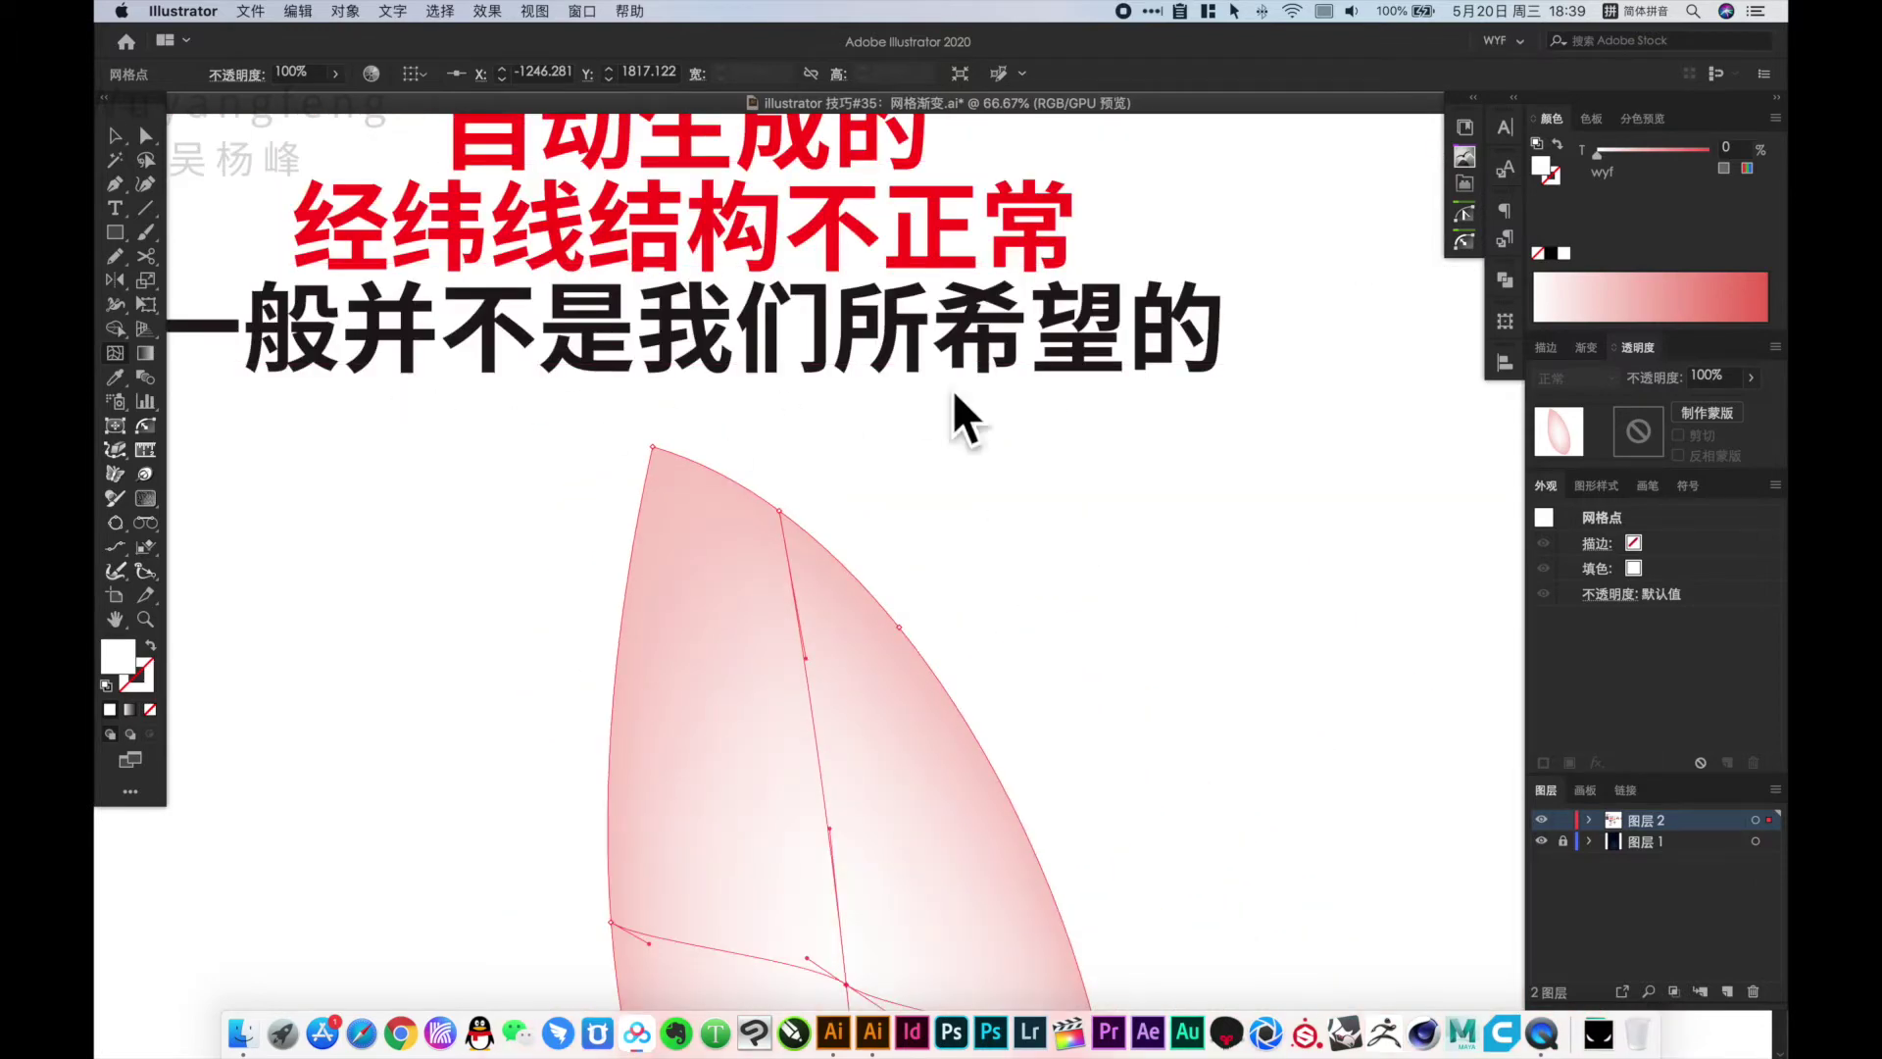
Zoom out and pan to the unfilled leaf and the note on controlling mesh lines
{"action": "key", "text": "ctrl+minus"}
{"action": "left_click_drag", "start_coordinate": [1201, 542], "coordinate": [956, 380]}
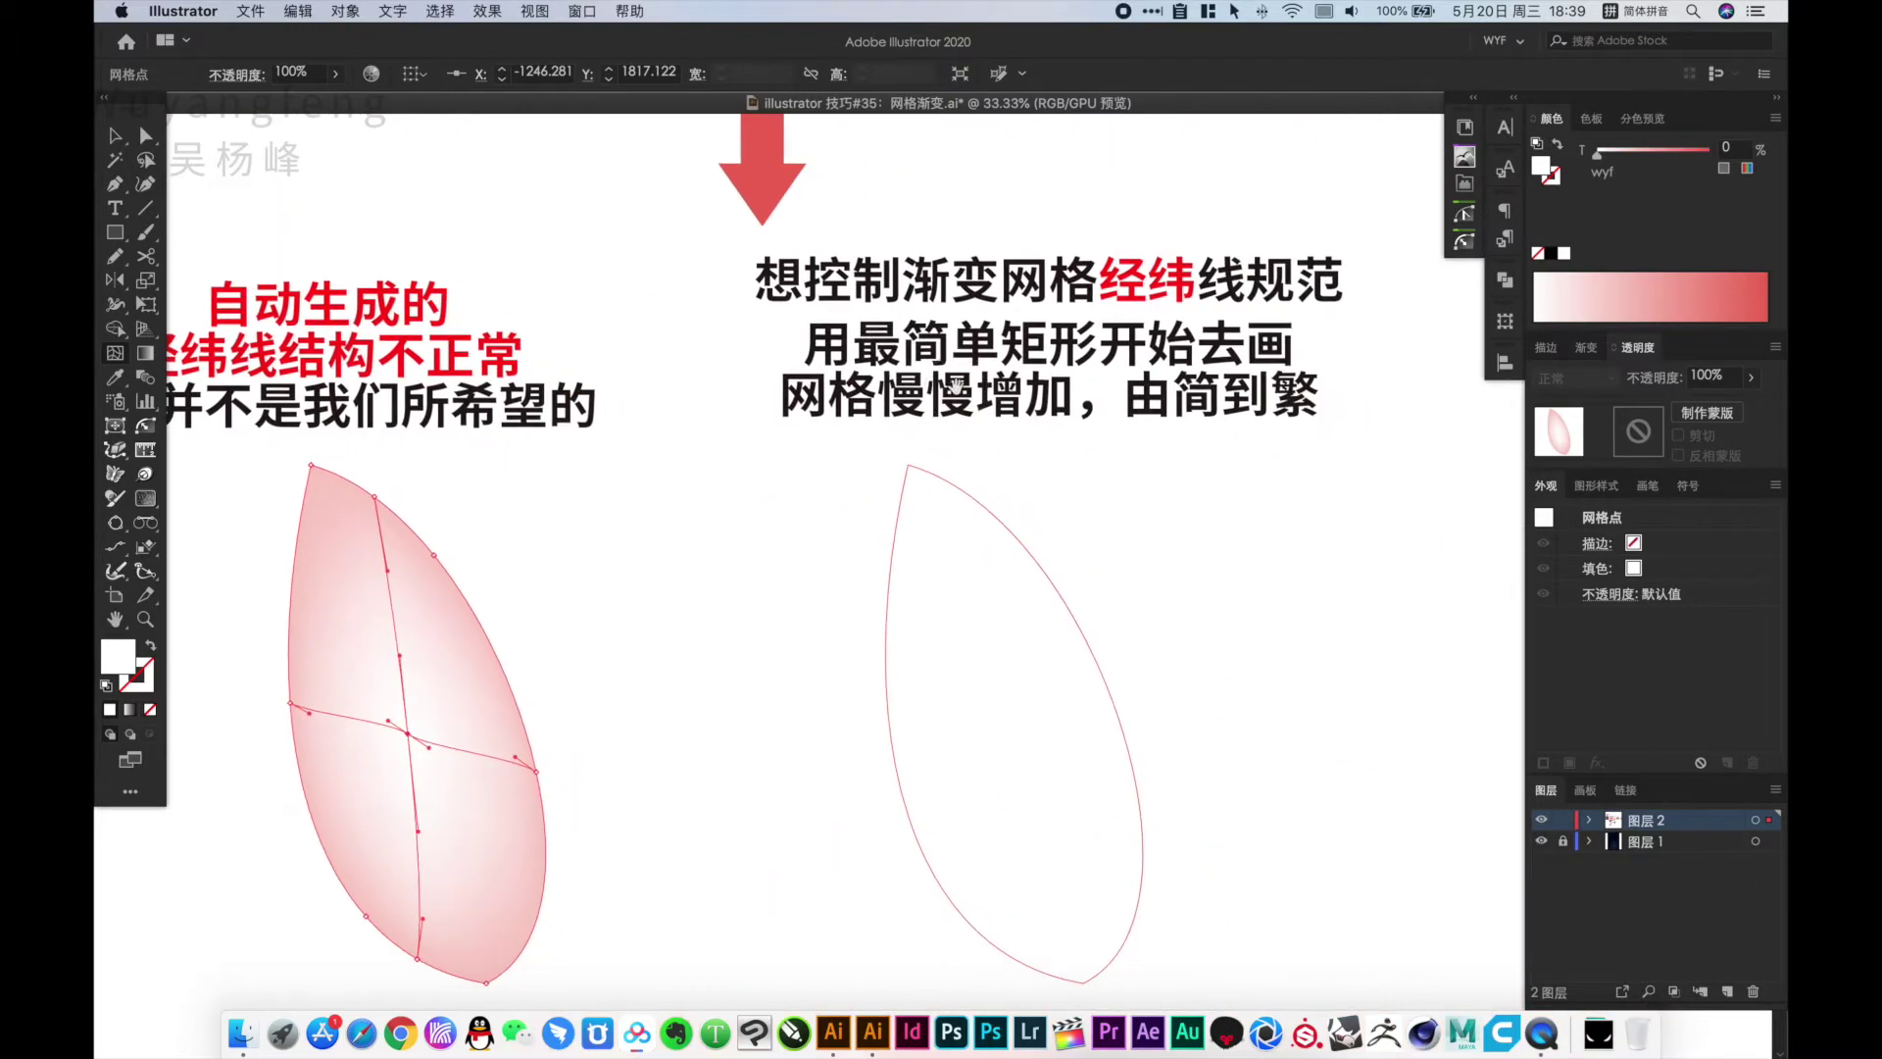
{"action": "left_click_drag", "start_coordinate": [616, 215], "coordinate": [1472, 559]}
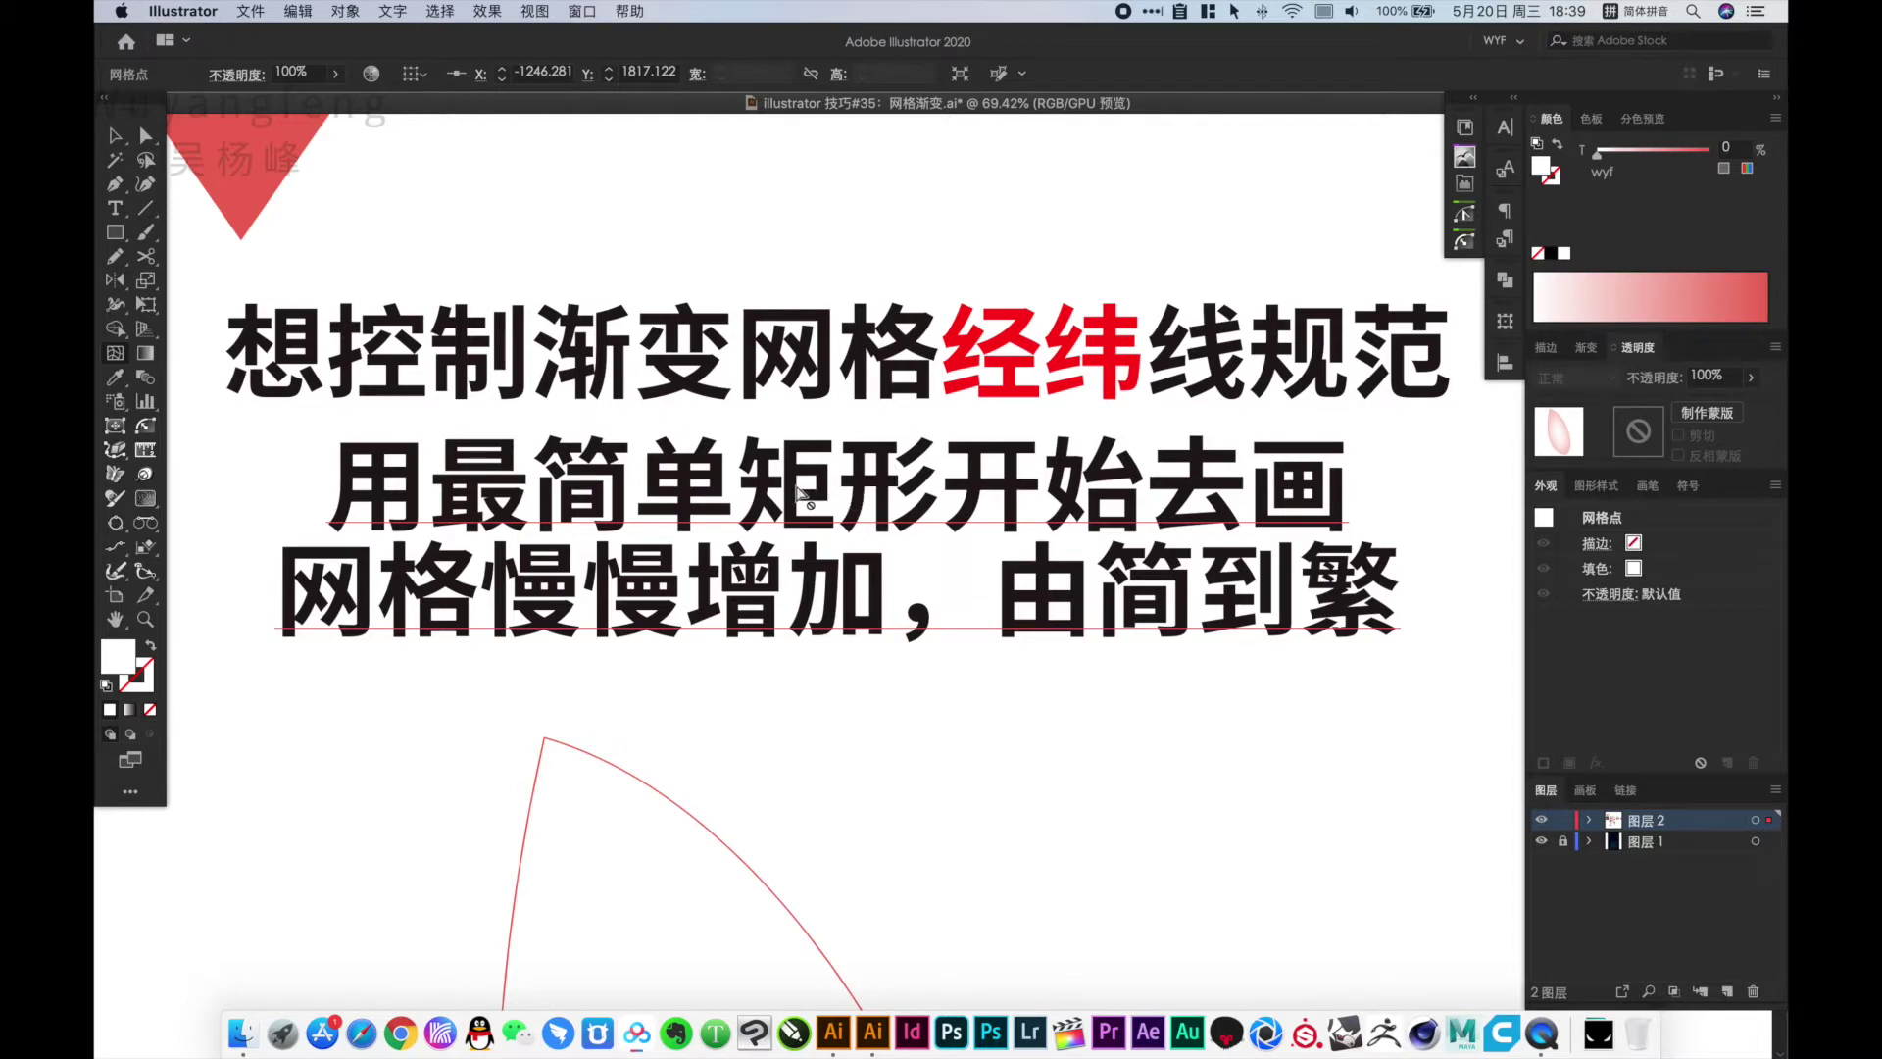
Colour the word 矩形 red in the note text
{"action": "double_click", "coordinate": [799, 493]}
{"action": "left_click_drag", "start_coordinate": [737, 485], "coordinate": [949, 497]}
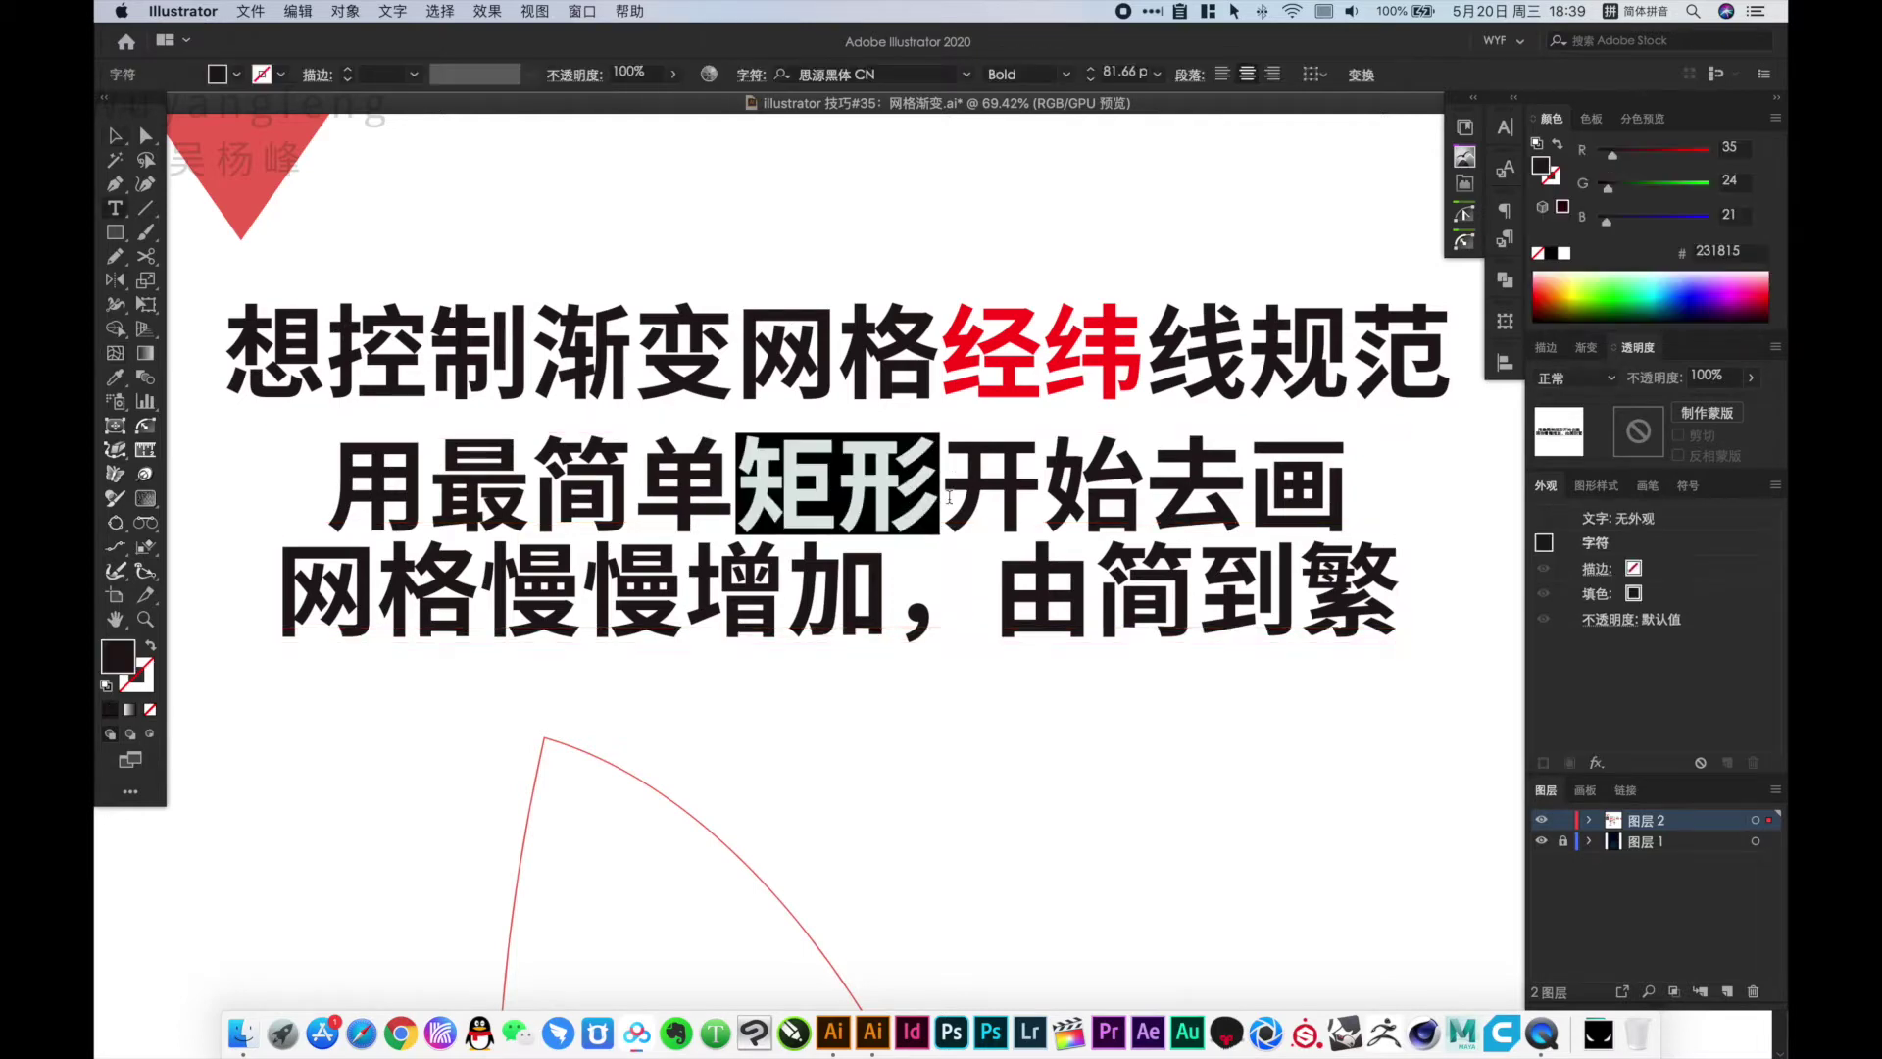
{"action": "left_click", "coordinate": [1709, 153]}
{"action": "left_click", "coordinate": [1066, 762]}
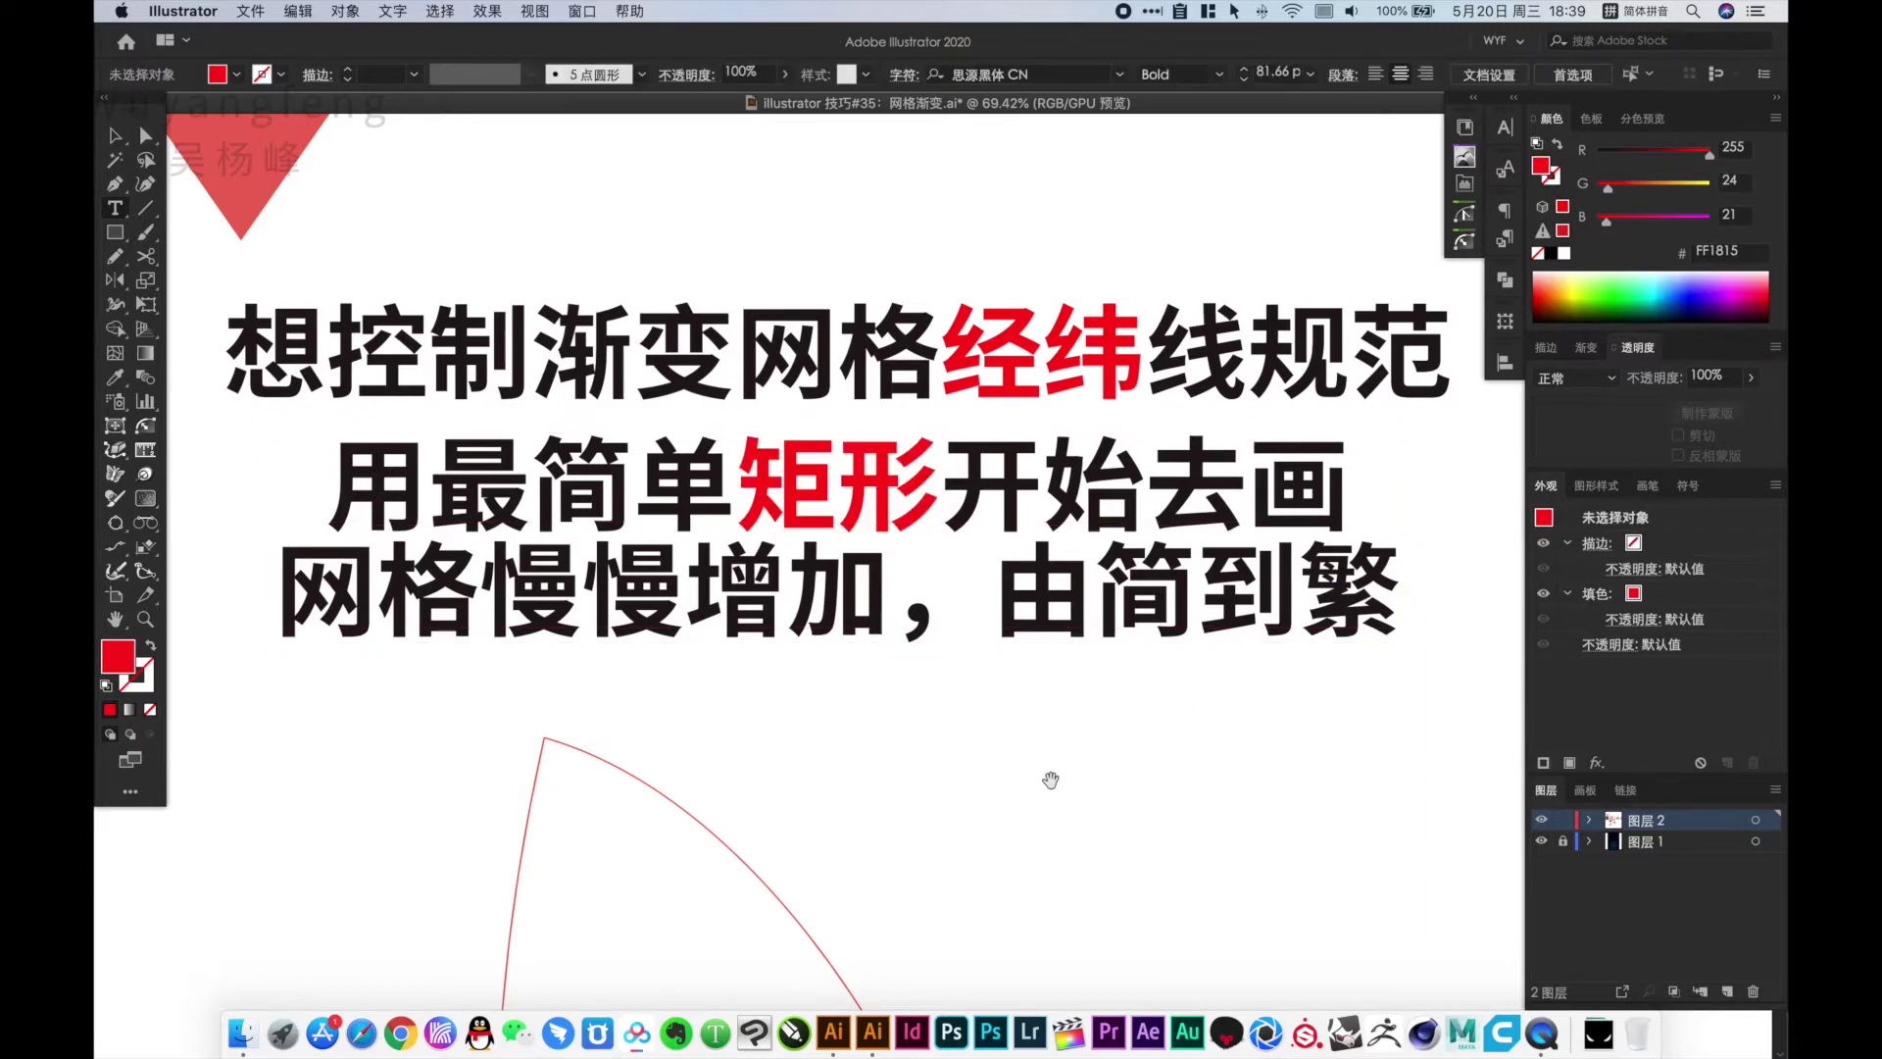
Draw a rectangle beside the leaf outline, fill it FFC815, and add a centre mesh point
{"action": "scroll", "coordinate": [1050, 769], "scroll_direction": "down", "scroll_amount": 10}
{"action": "key", "text": "m"}
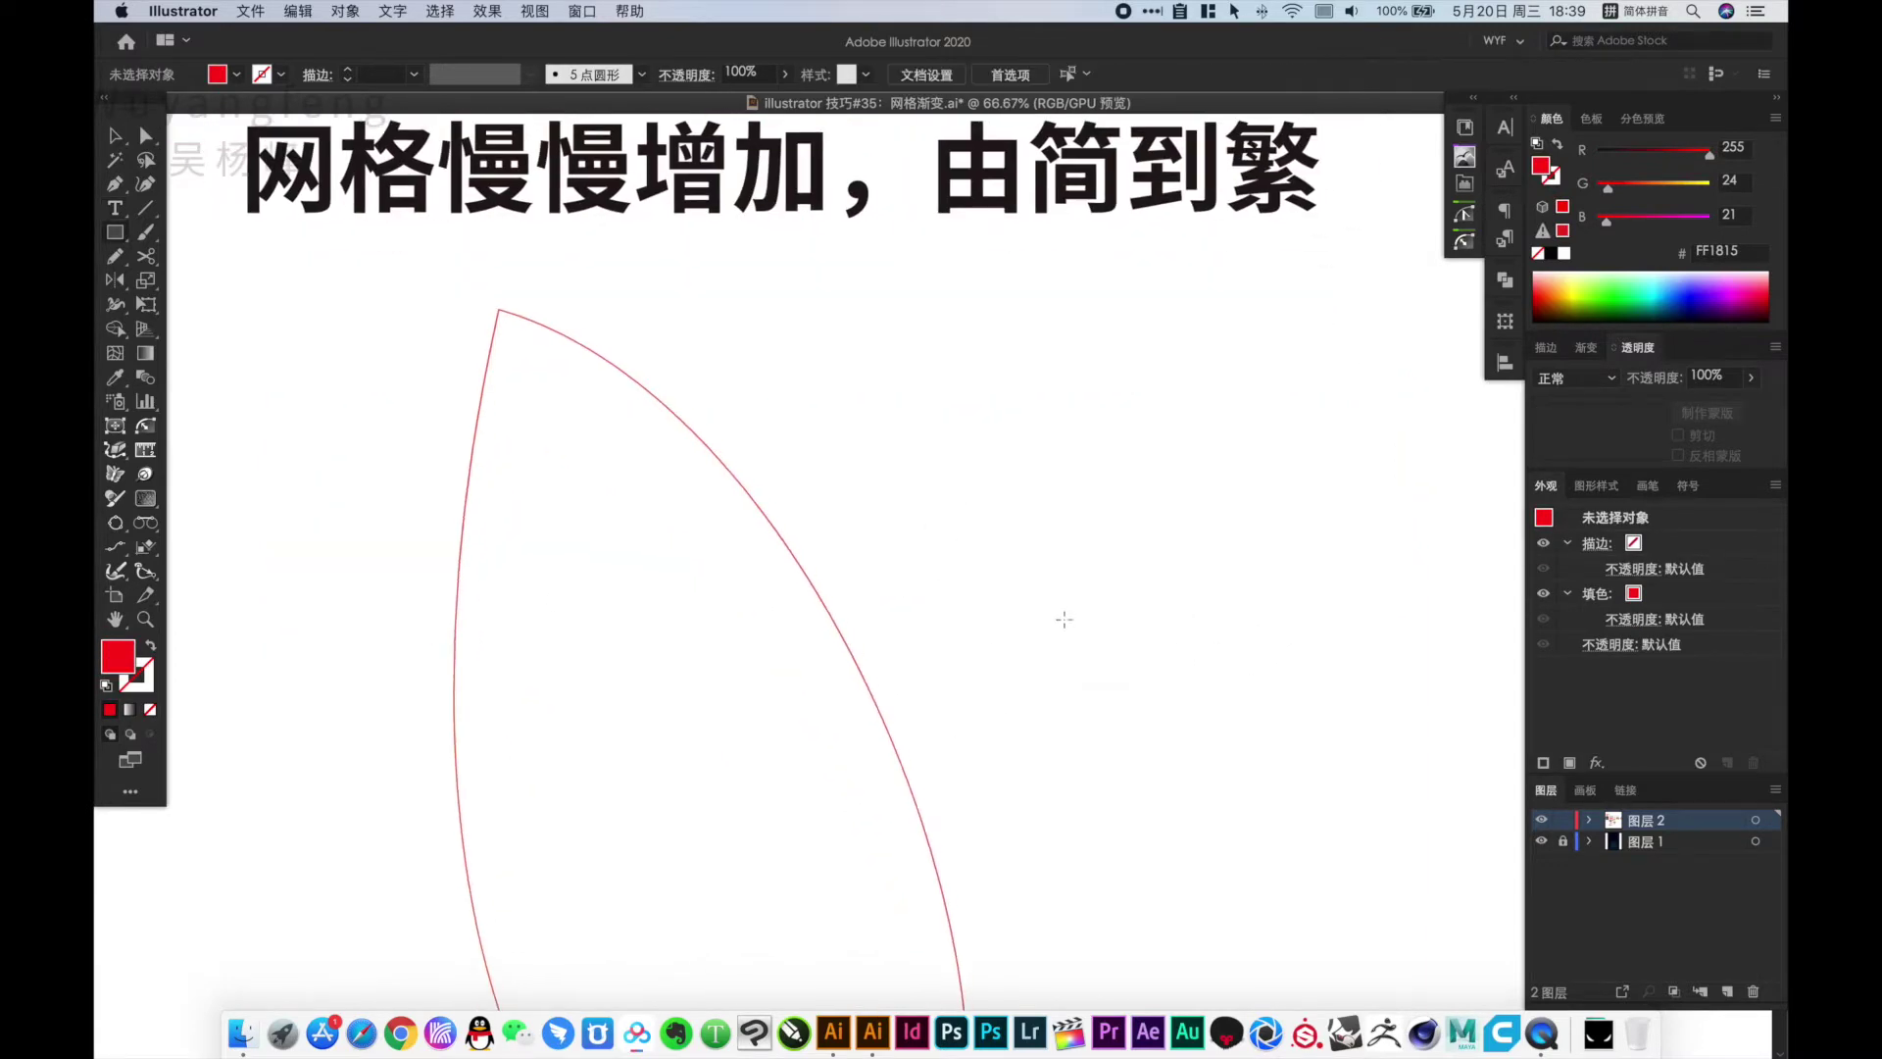
{"action": "mouse_move", "coordinate": [984, 453]}
{"action": "left_mouse_down"}
{"action": "mouse_move", "coordinate": [1105, 785]}
{"action": "mouse_move", "coordinate": [1200, 846]}
{"action": "left_mouse_up"}
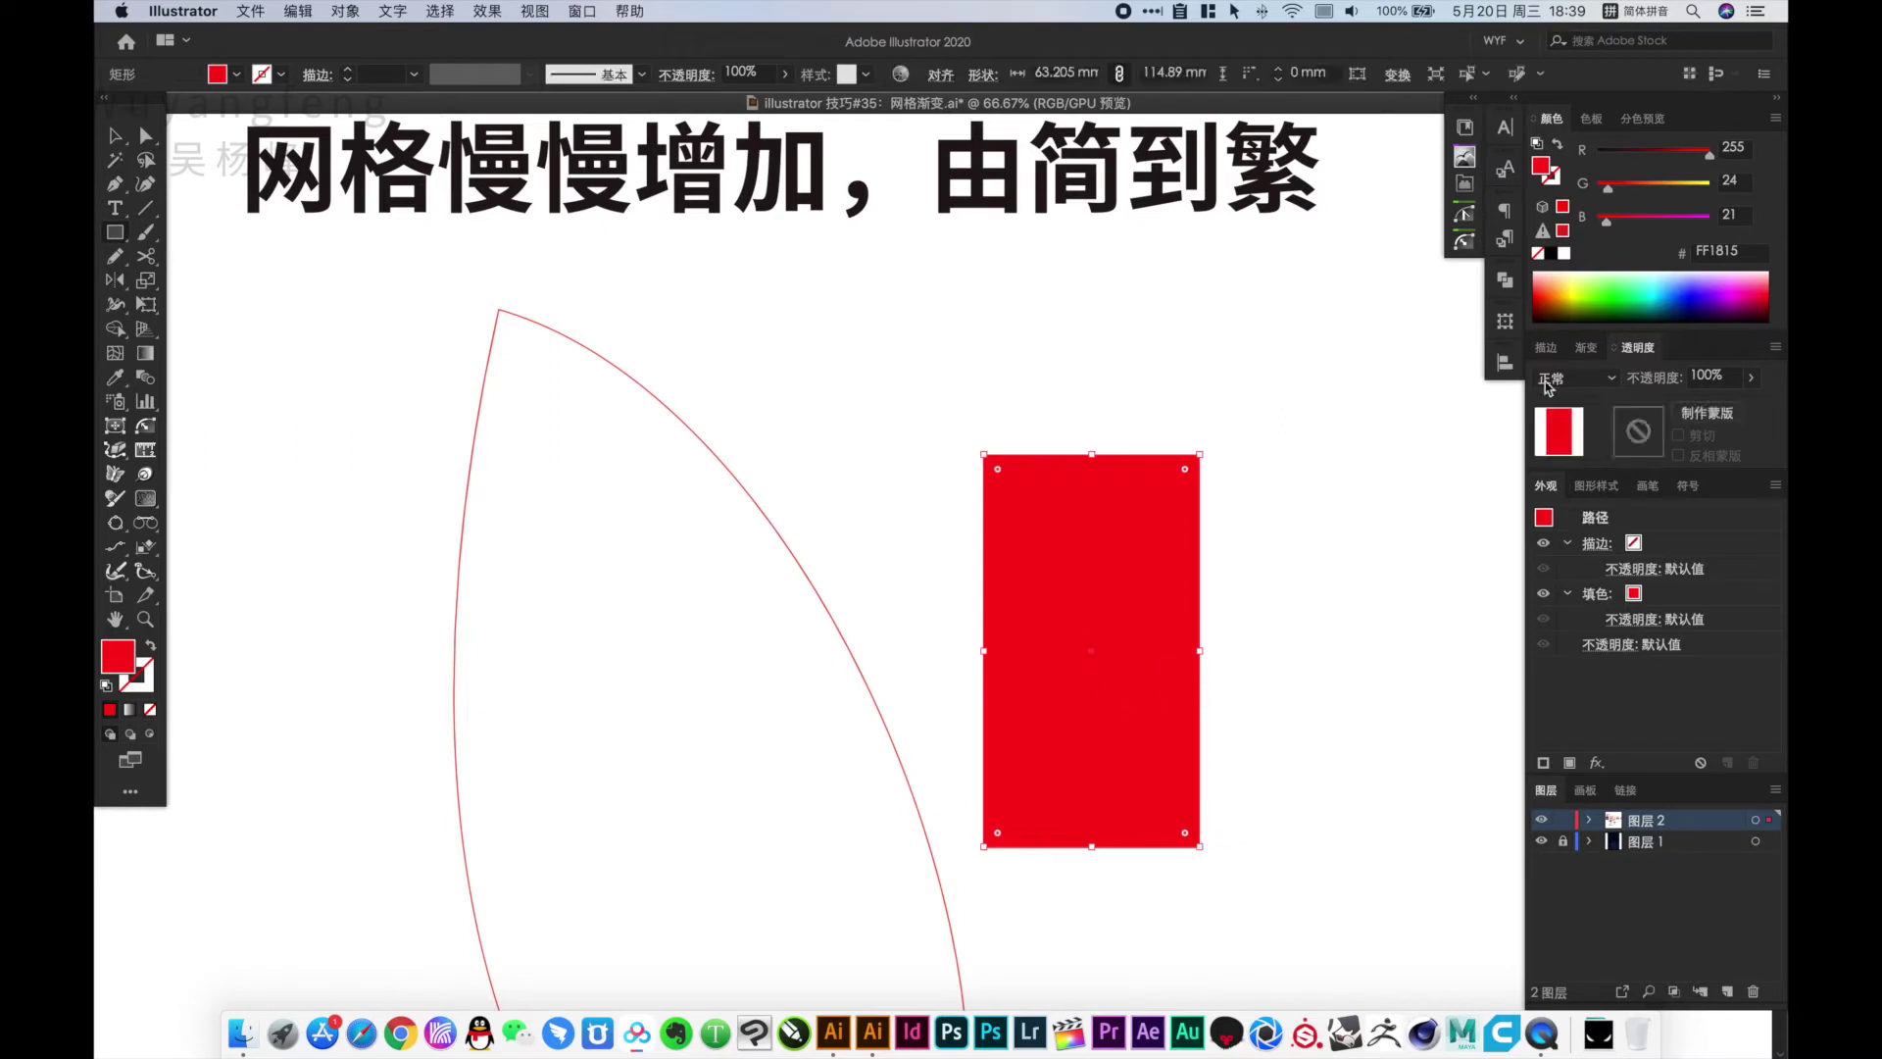
{"action": "left_click", "coordinate": [1671, 184]}
{"action": "left_click_drag", "start_coordinate": [1672, 184], "coordinate": [1685, 185]}
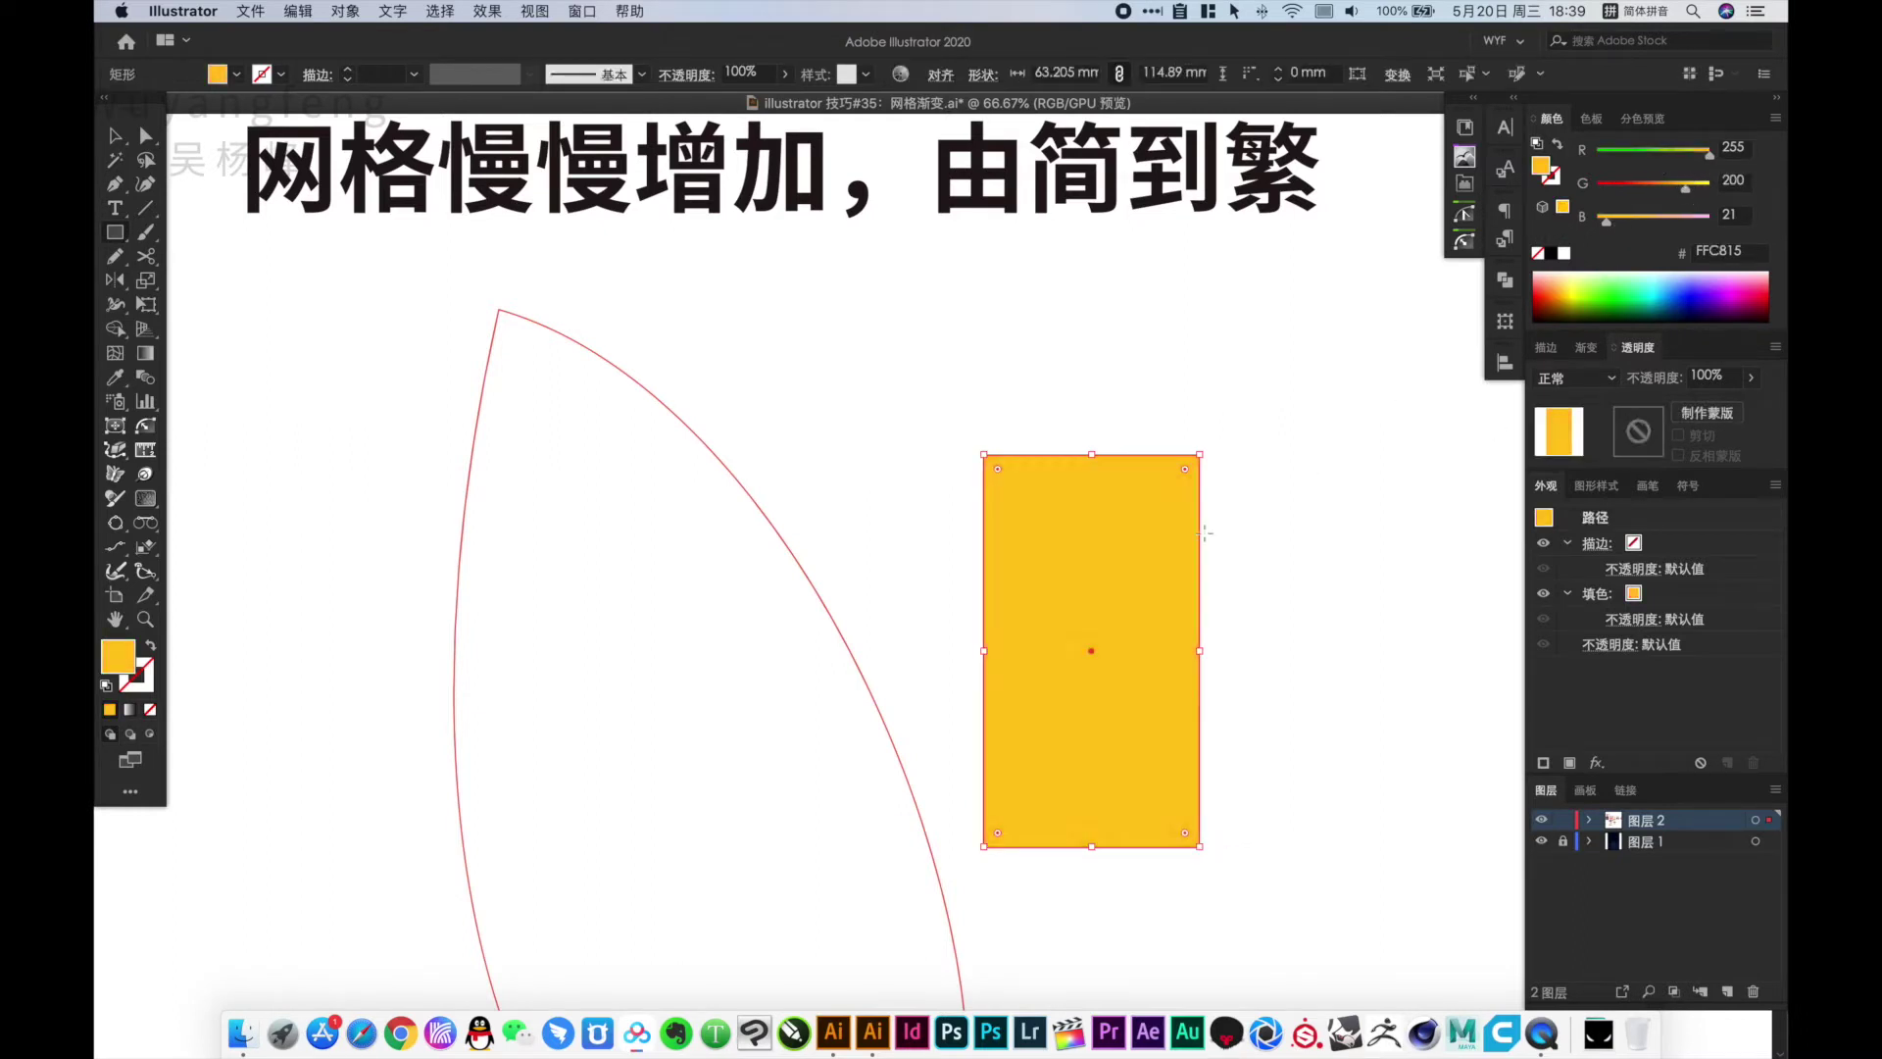
{"action": "left_click", "coordinate": [115, 357]}
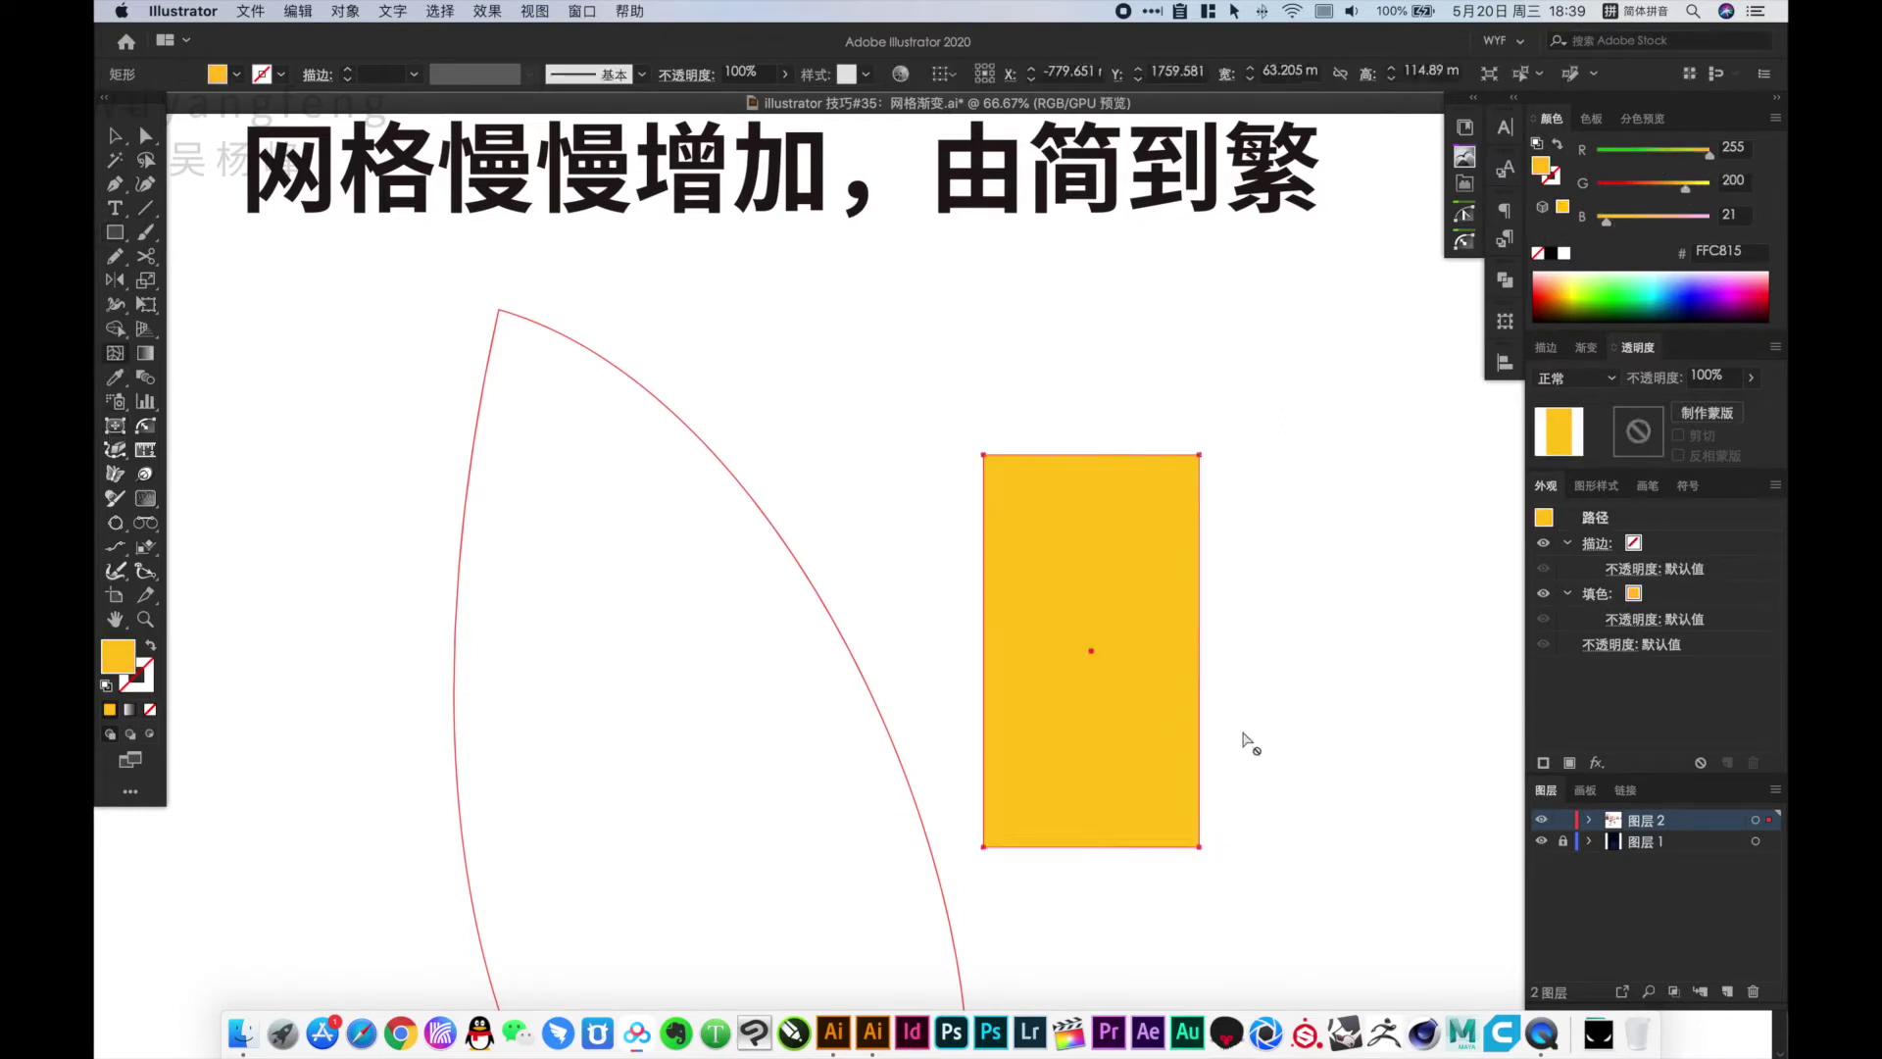
{"action": "left_click", "coordinate": [1092, 651]}
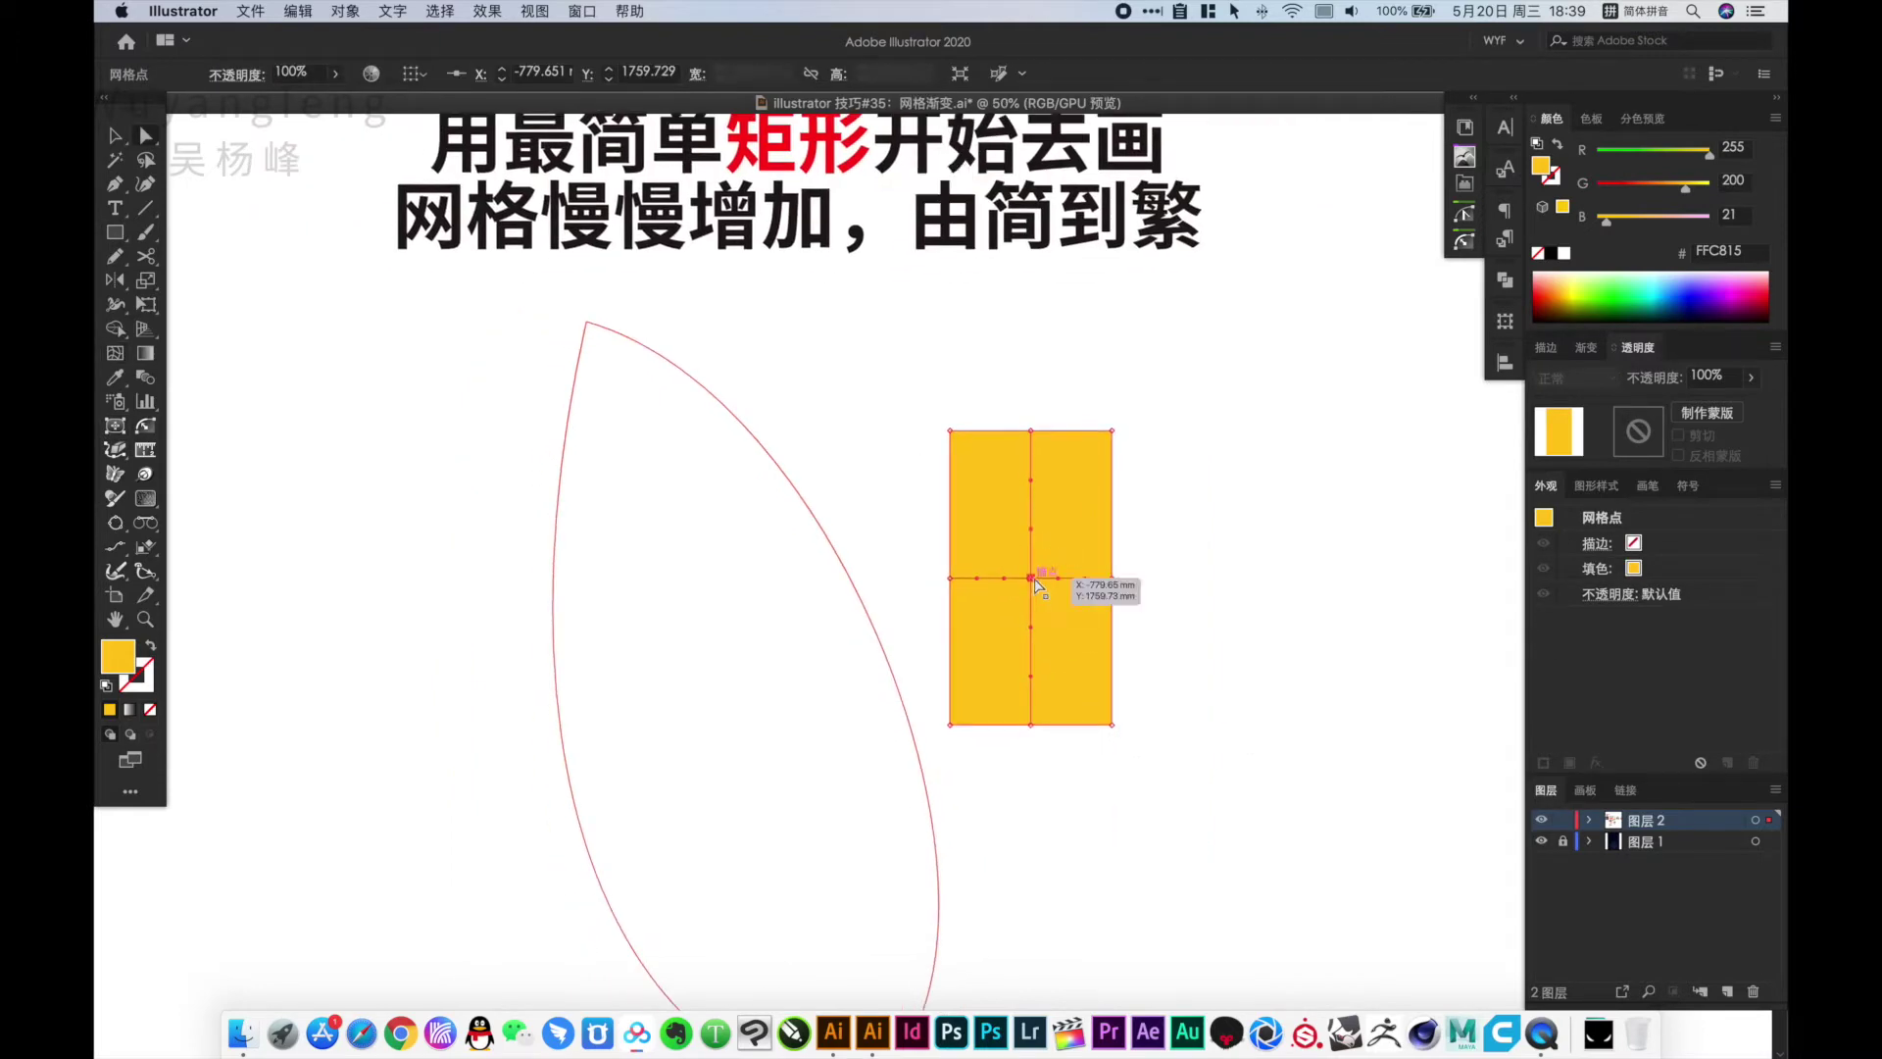
Make the rectangle's centre mesh point pure white
{"action": "left_click", "coordinate": [1714, 186]}
{"action": "left_click", "coordinate": [1708, 220]}
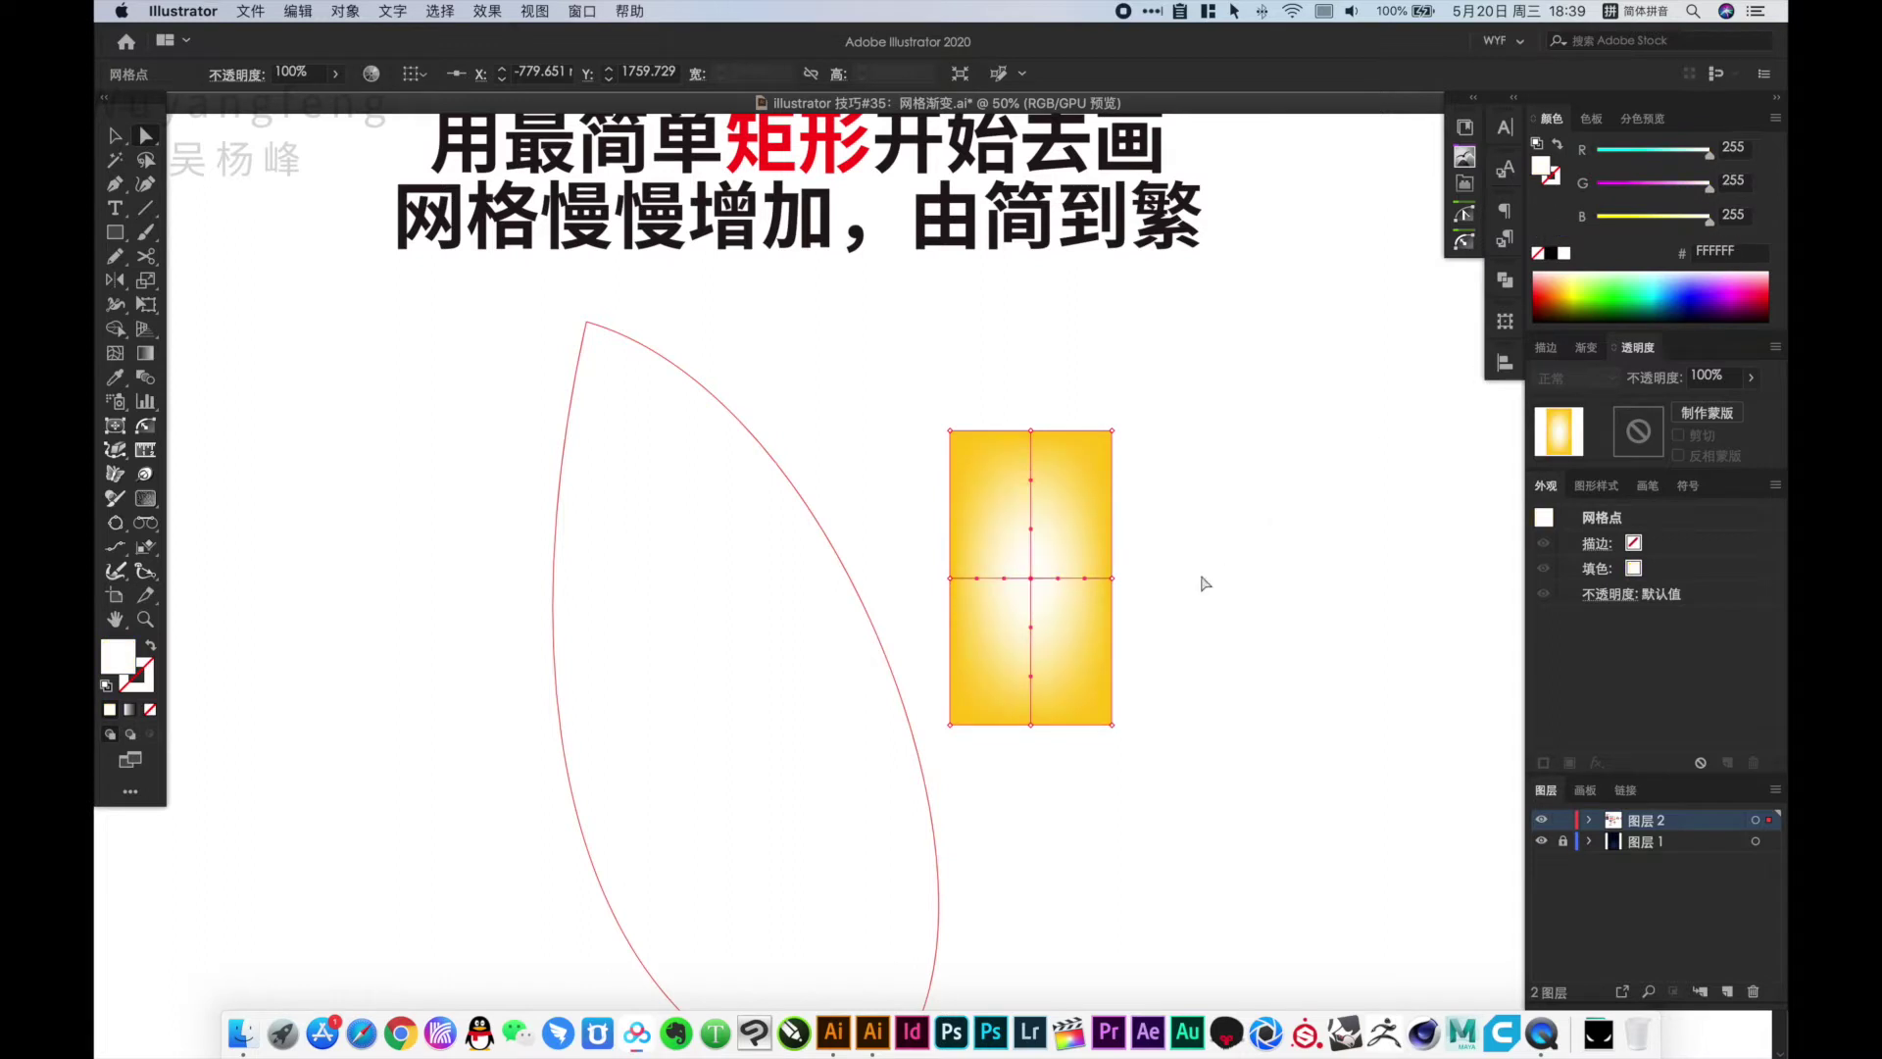
{"action": "left_click", "coordinate": [1212, 567]}
{"action": "left_click_drag", "start_coordinate": [984, 513], "coordinate": [1031, 474]}
Move the glowing mesh into the leaf outline and lower its opacity to 37%
{"action": "left_click", "coordinate": [1004, 545]}
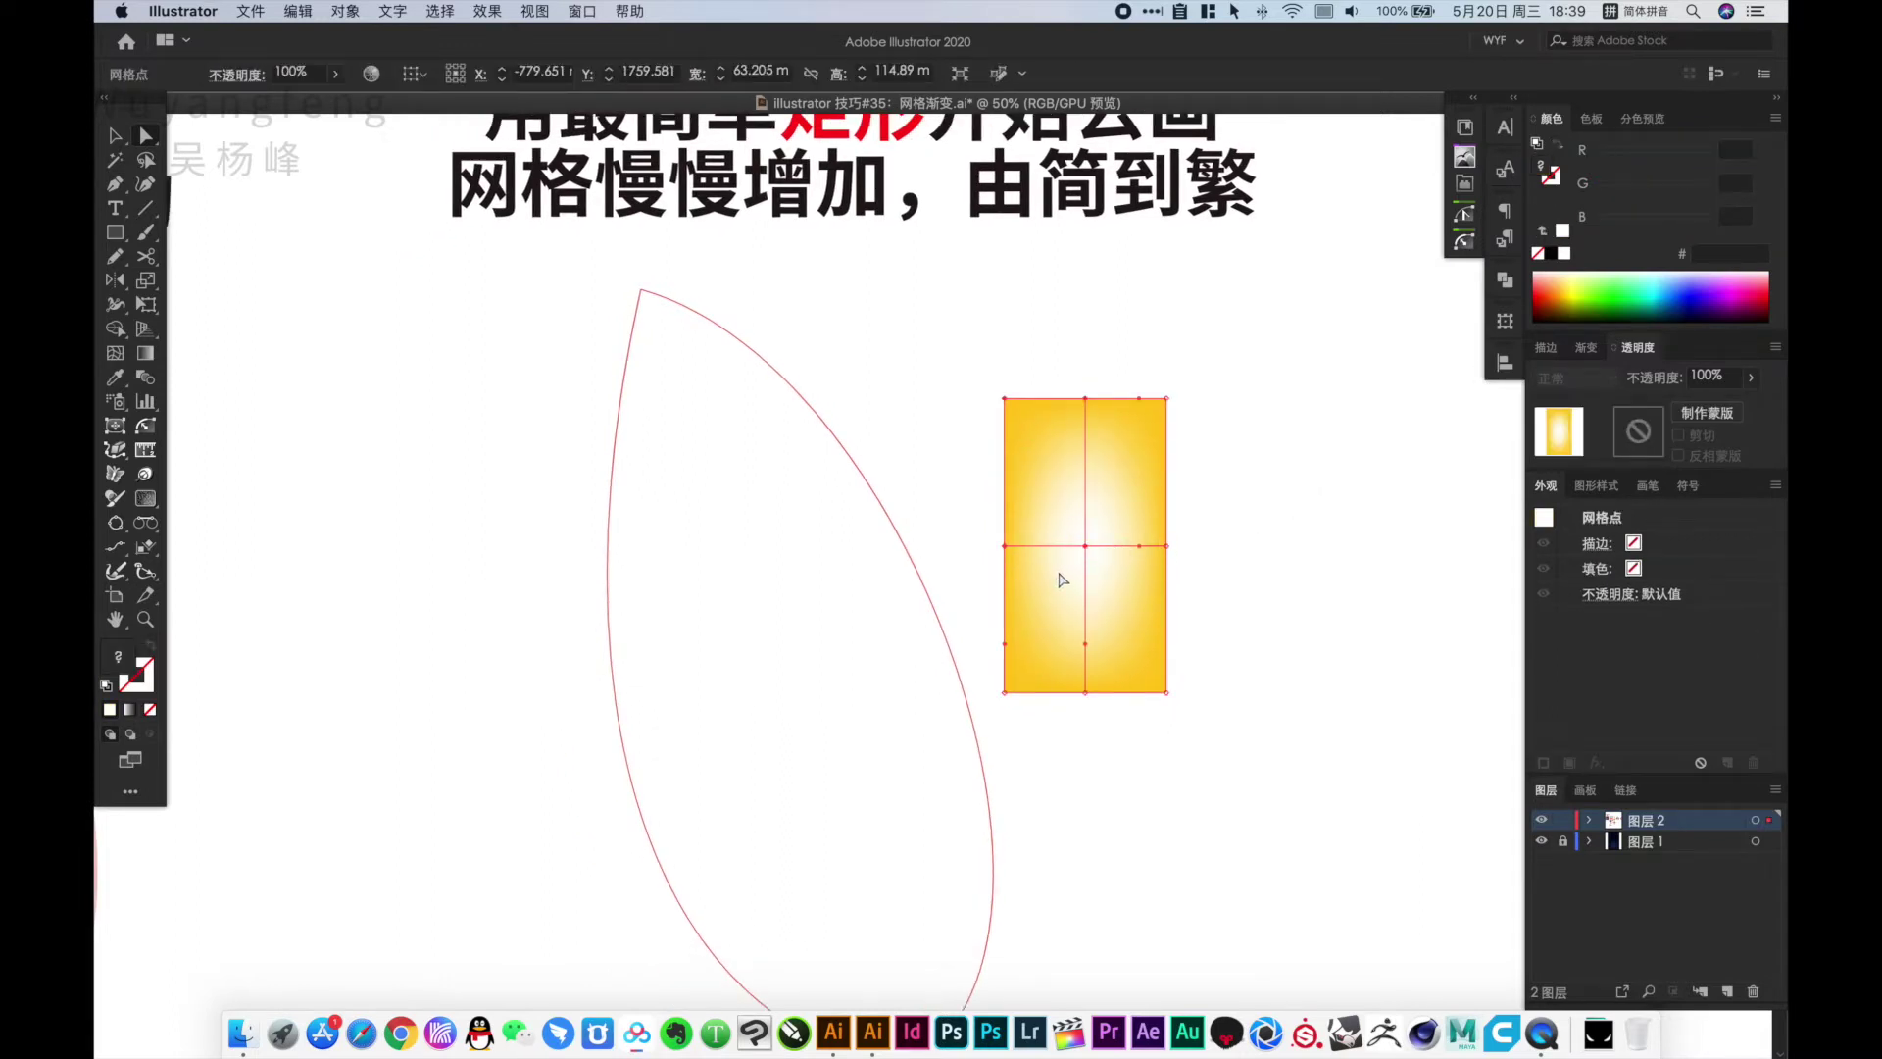
{"action": "left_click_drag", "start_coordinate": [1078, 547], "coordinate": [686, 708]}
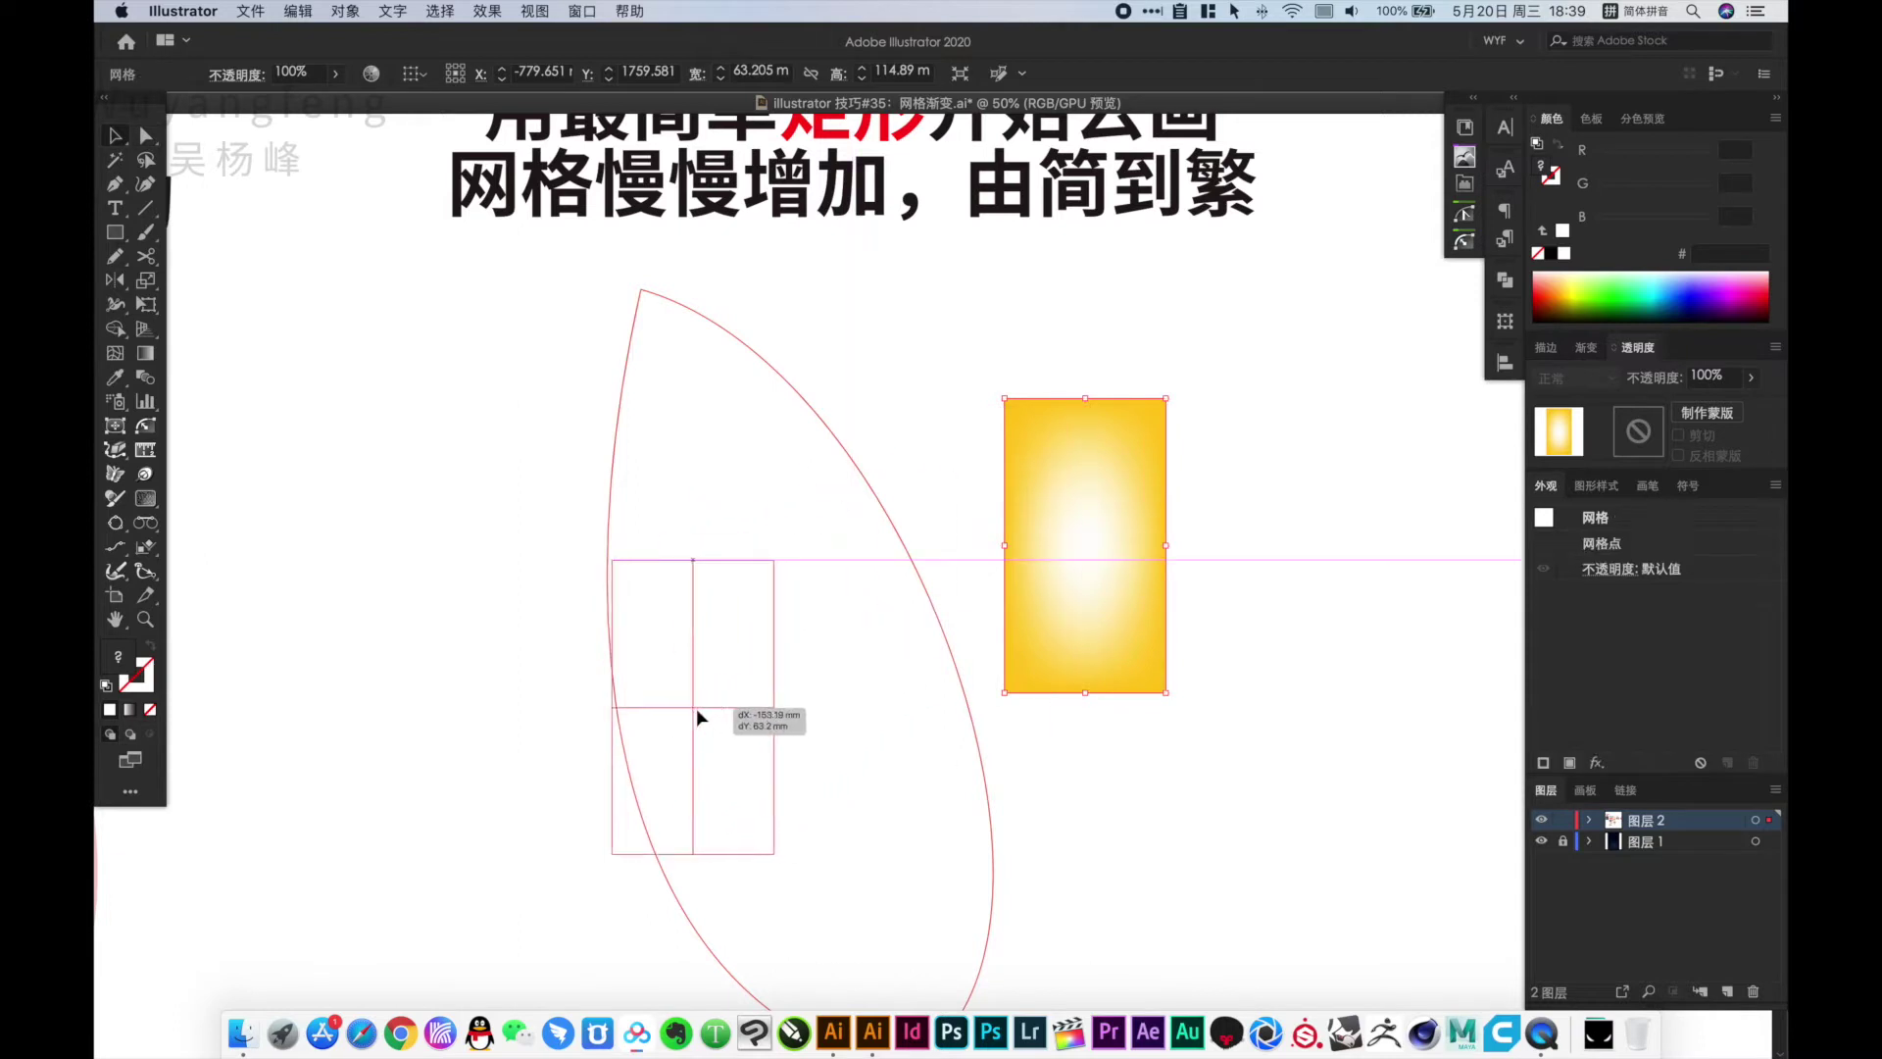
{"action": "left_click", "coordinate": [1738, 406]}
{"action": "left_click", "coordinate": [1702, 405]}
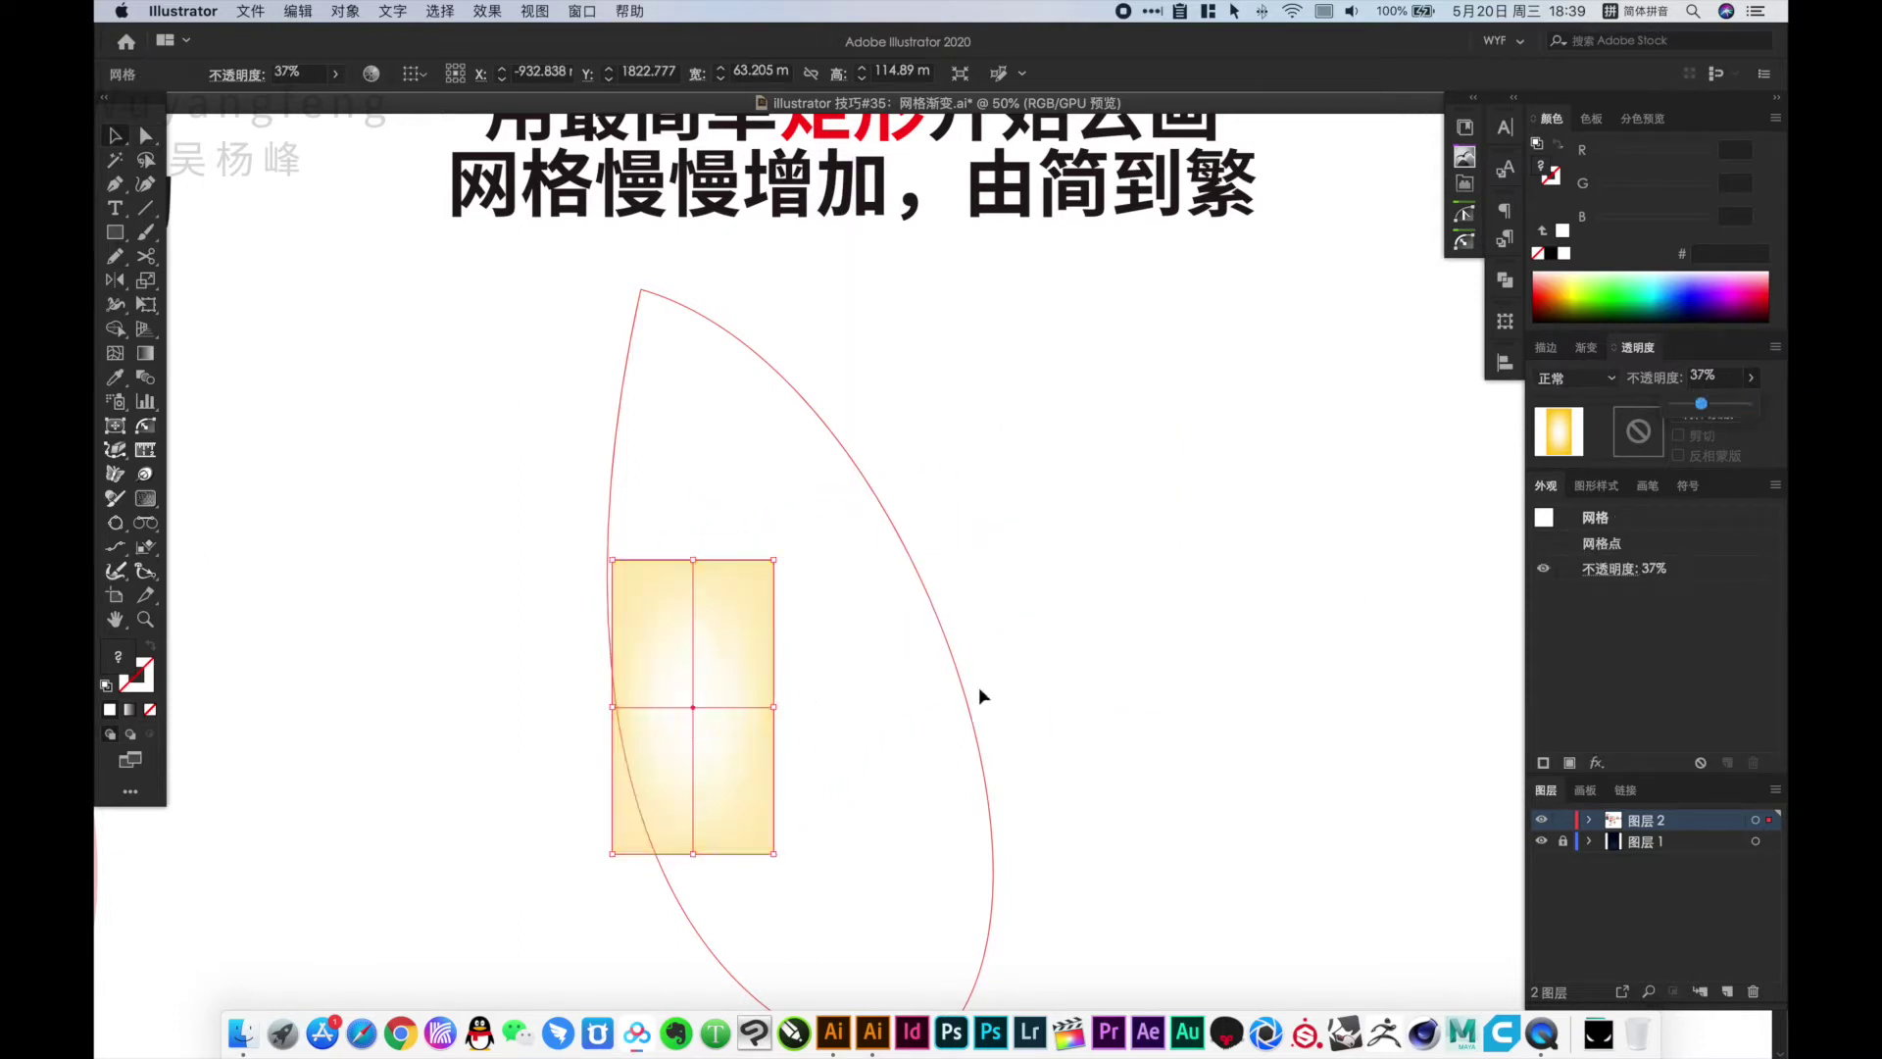
Drag the mesh's top, right and left points out toward the leaf outline
{"action": "left_click", "coordinate": [784, 714]}
{"action": "key", "text": "a"}
{"action": "left_click_drag", "start_coordinate": [775, 706], "coordinate": [950, 679]}
{"action": "left_click_drag", "start_coordinate": [693, 560], "coordinate": [641, 289]}
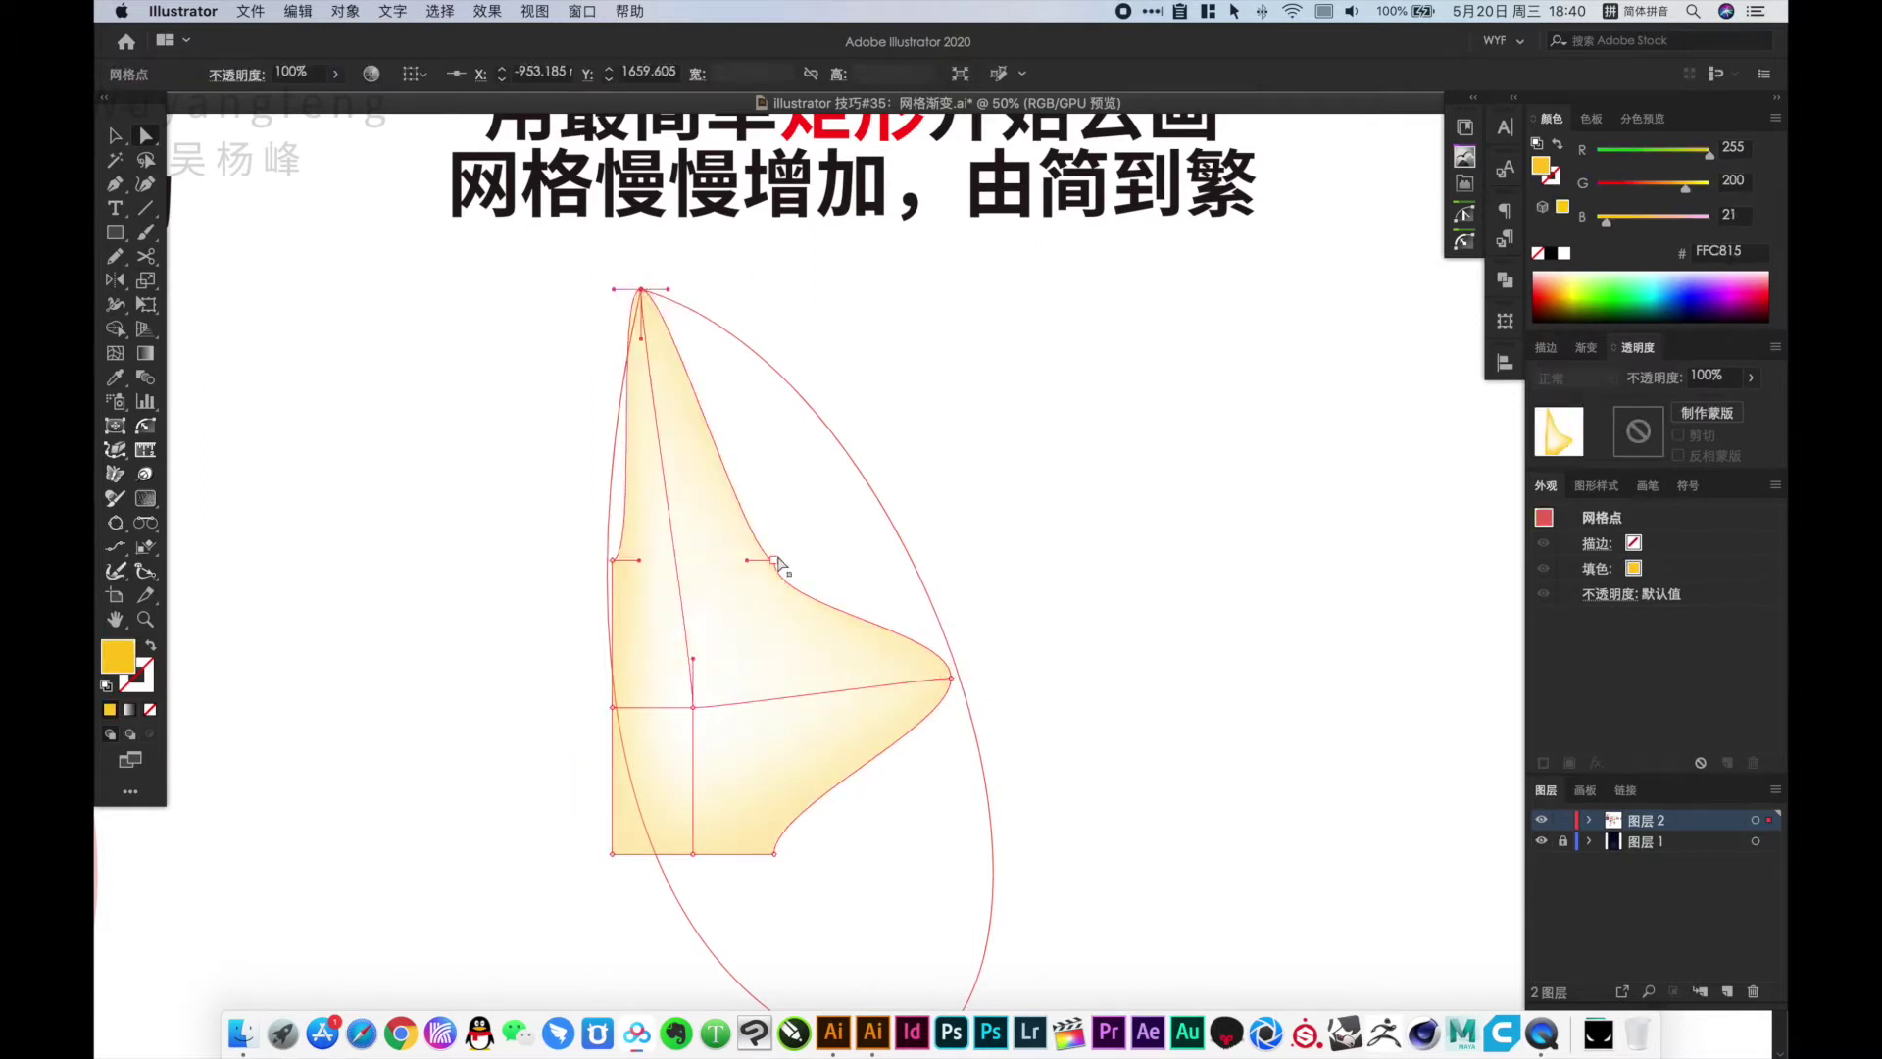
{"action": "left_click_drag", "start_coordinate": [775, 561], "coordinate": [833, 426]}
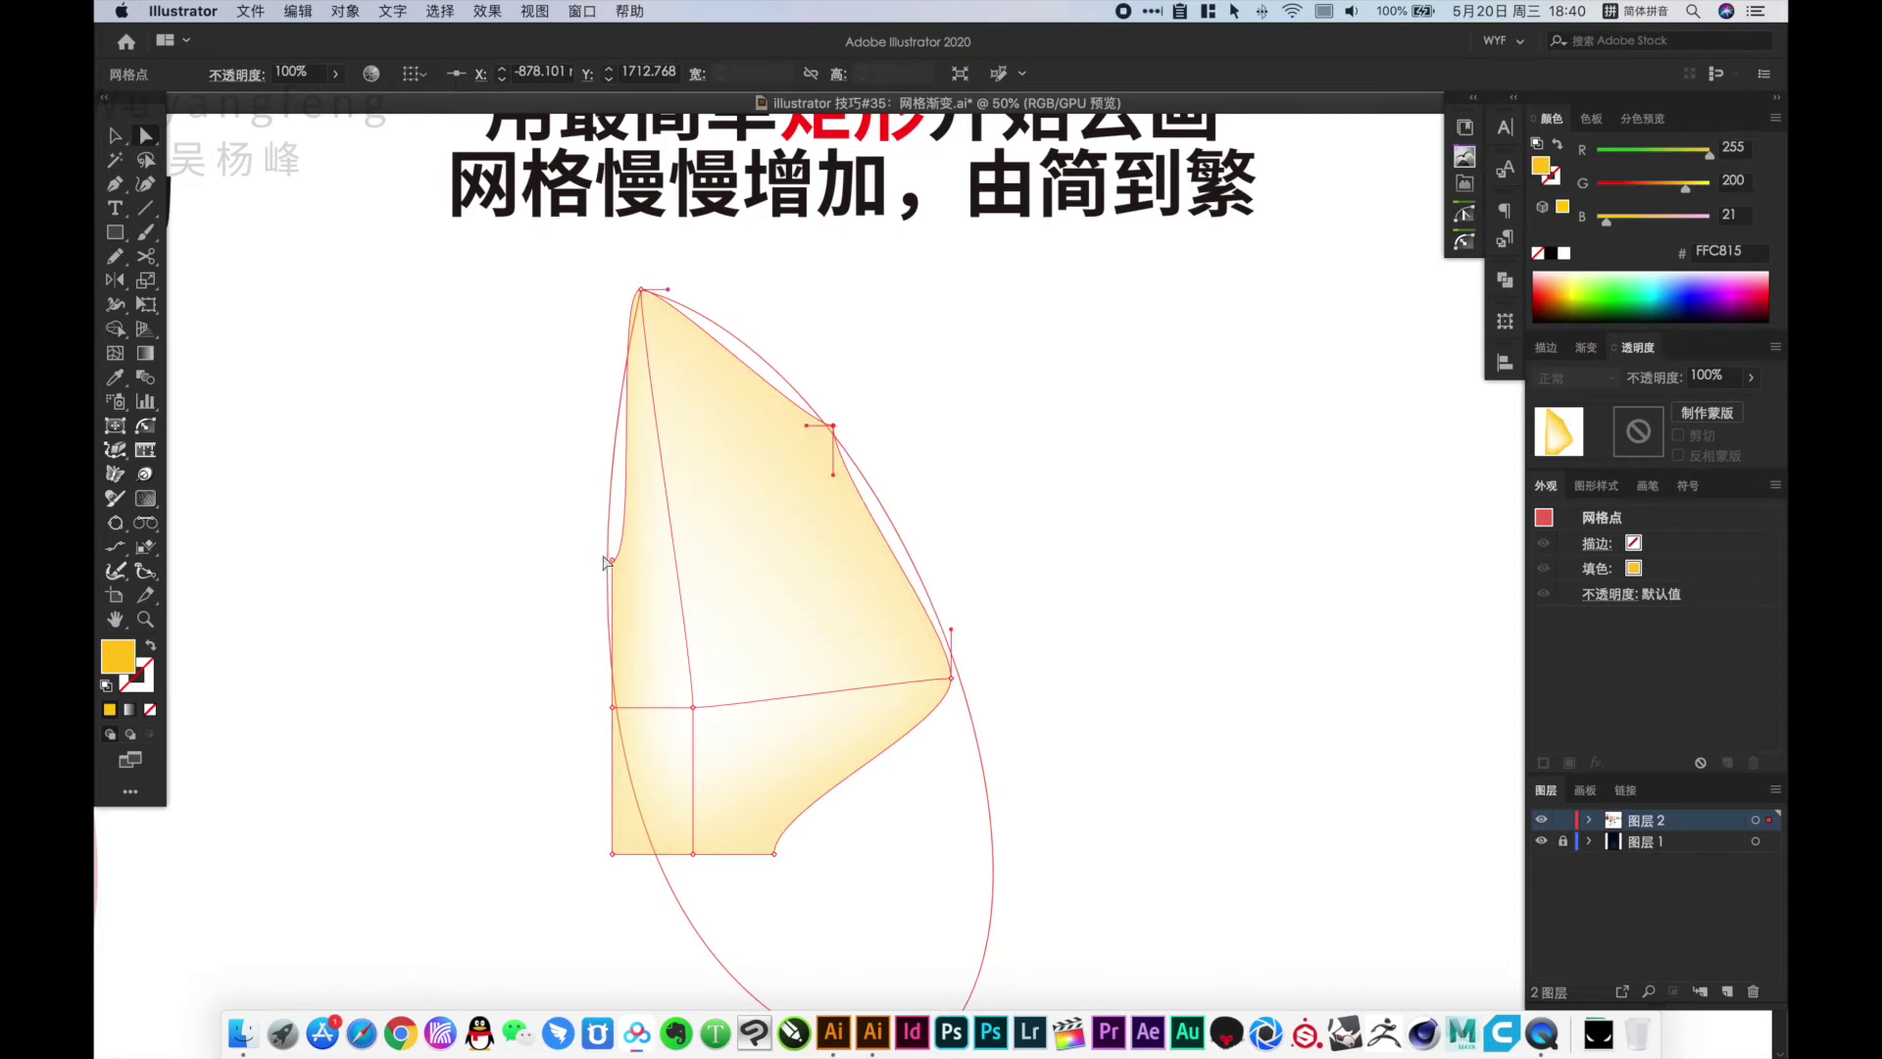
{"action": "left_click_drag", "start_coordinate": [605, 563], "coordinate": [609, 520]}
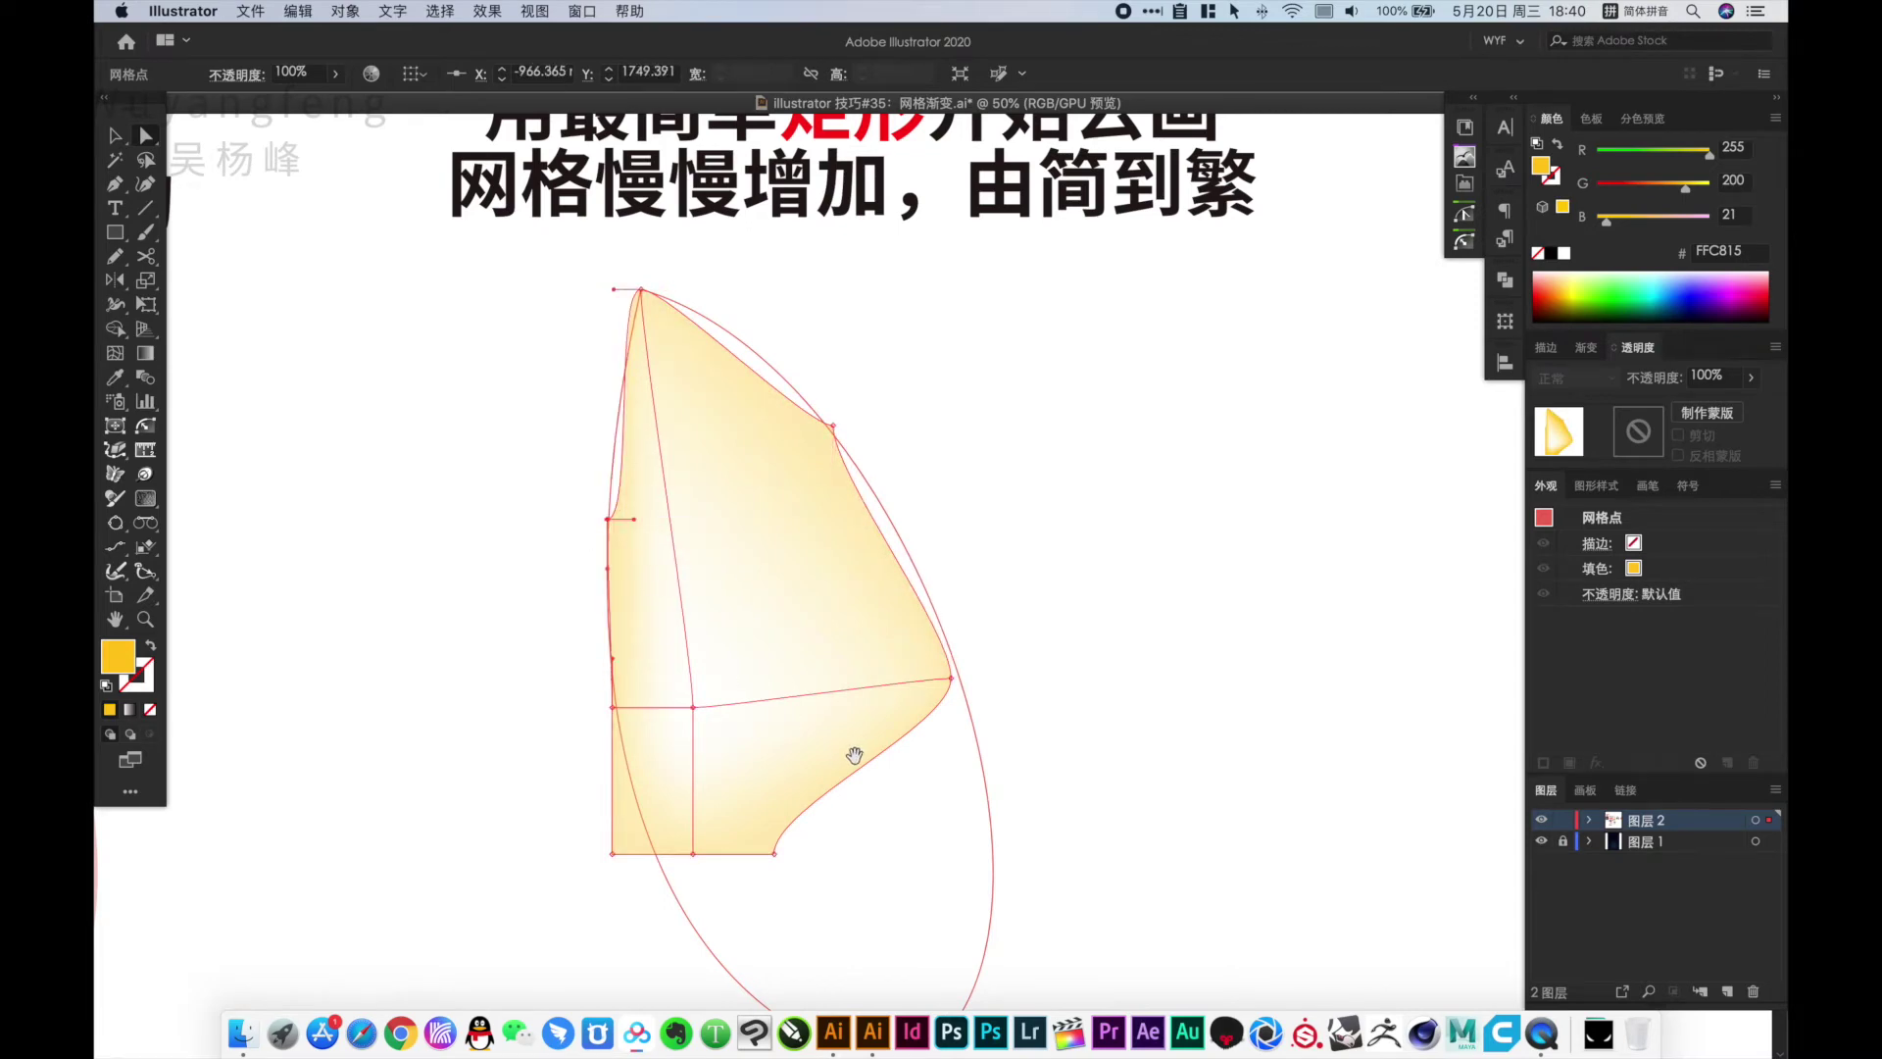
Pull the bottom and lower-left mesh points and curves onto the leaf outline
{"action": "left_click_drag", "start_coordinate": [854, 755], "coordinate": [743, 511]}
{"action": "left_click_drag", "start_coordinate": [662, 612], "coordinate": [876, 687]}
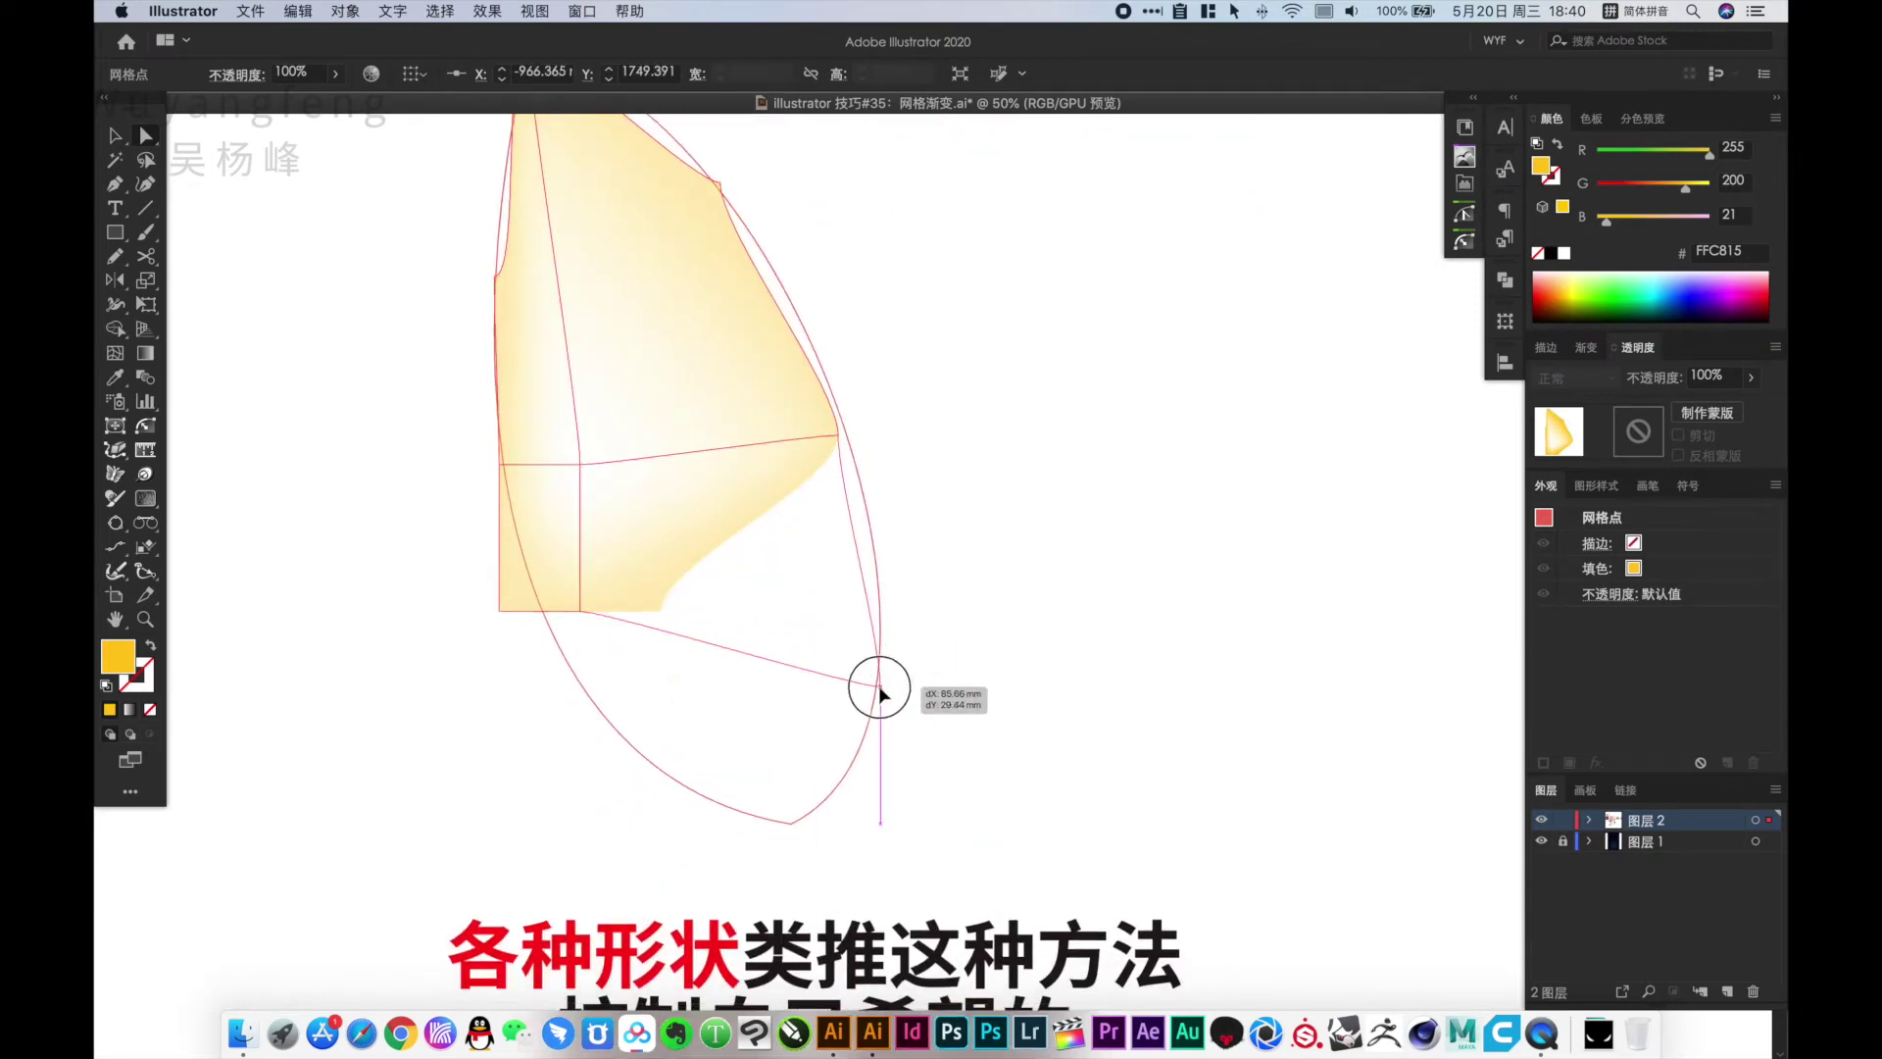
{"action": "mouse_move", "coordinate": [582, 612]}
{"action": "left_mouse_down"}
{"action": "mouse_move", "coordinate": [708, 780]}
{"action": "mouse_move", "coordinate": [791, 821]}
{"action": "left_mouse_up"}
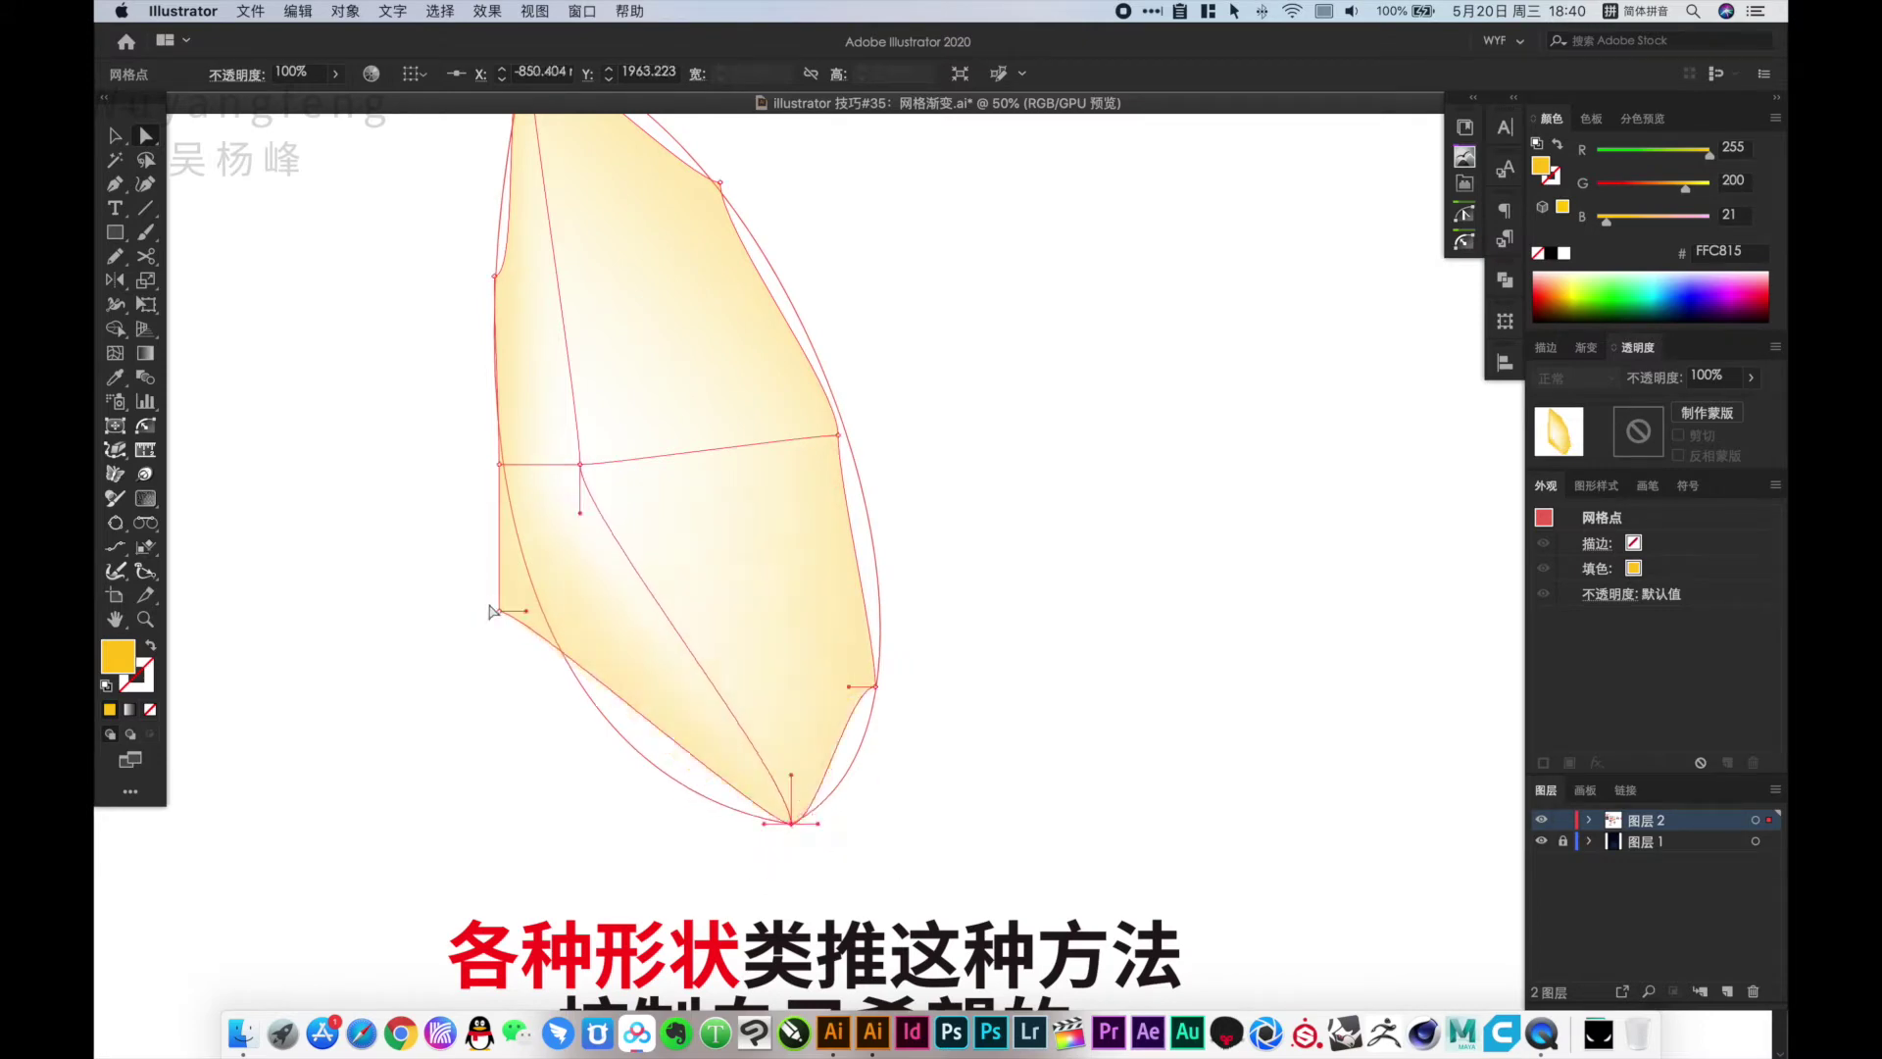
{"action": "left_click_drag", "start_coordinate": [495, 611], "coordinate": [600, 693]}
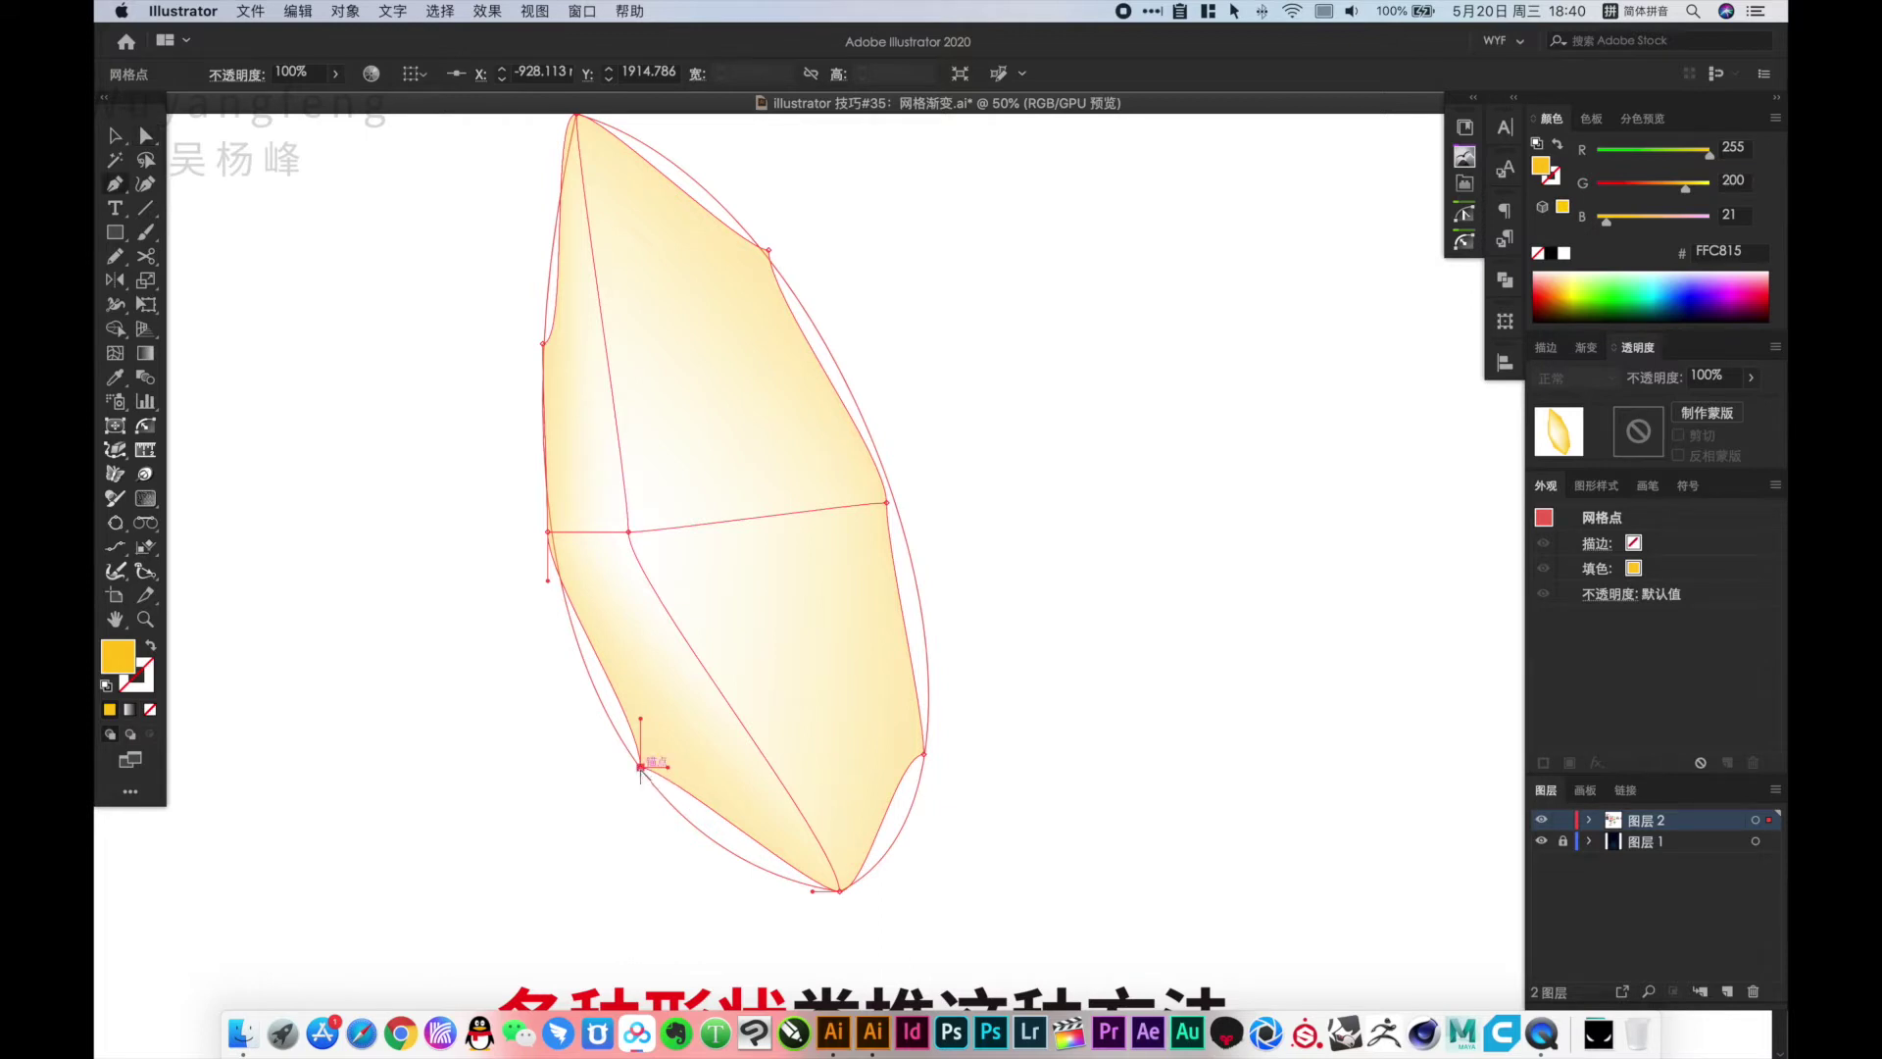
{"action": "left_click_drag", "start_coordinate": [640, 767], "coordinate": [661, 818]}
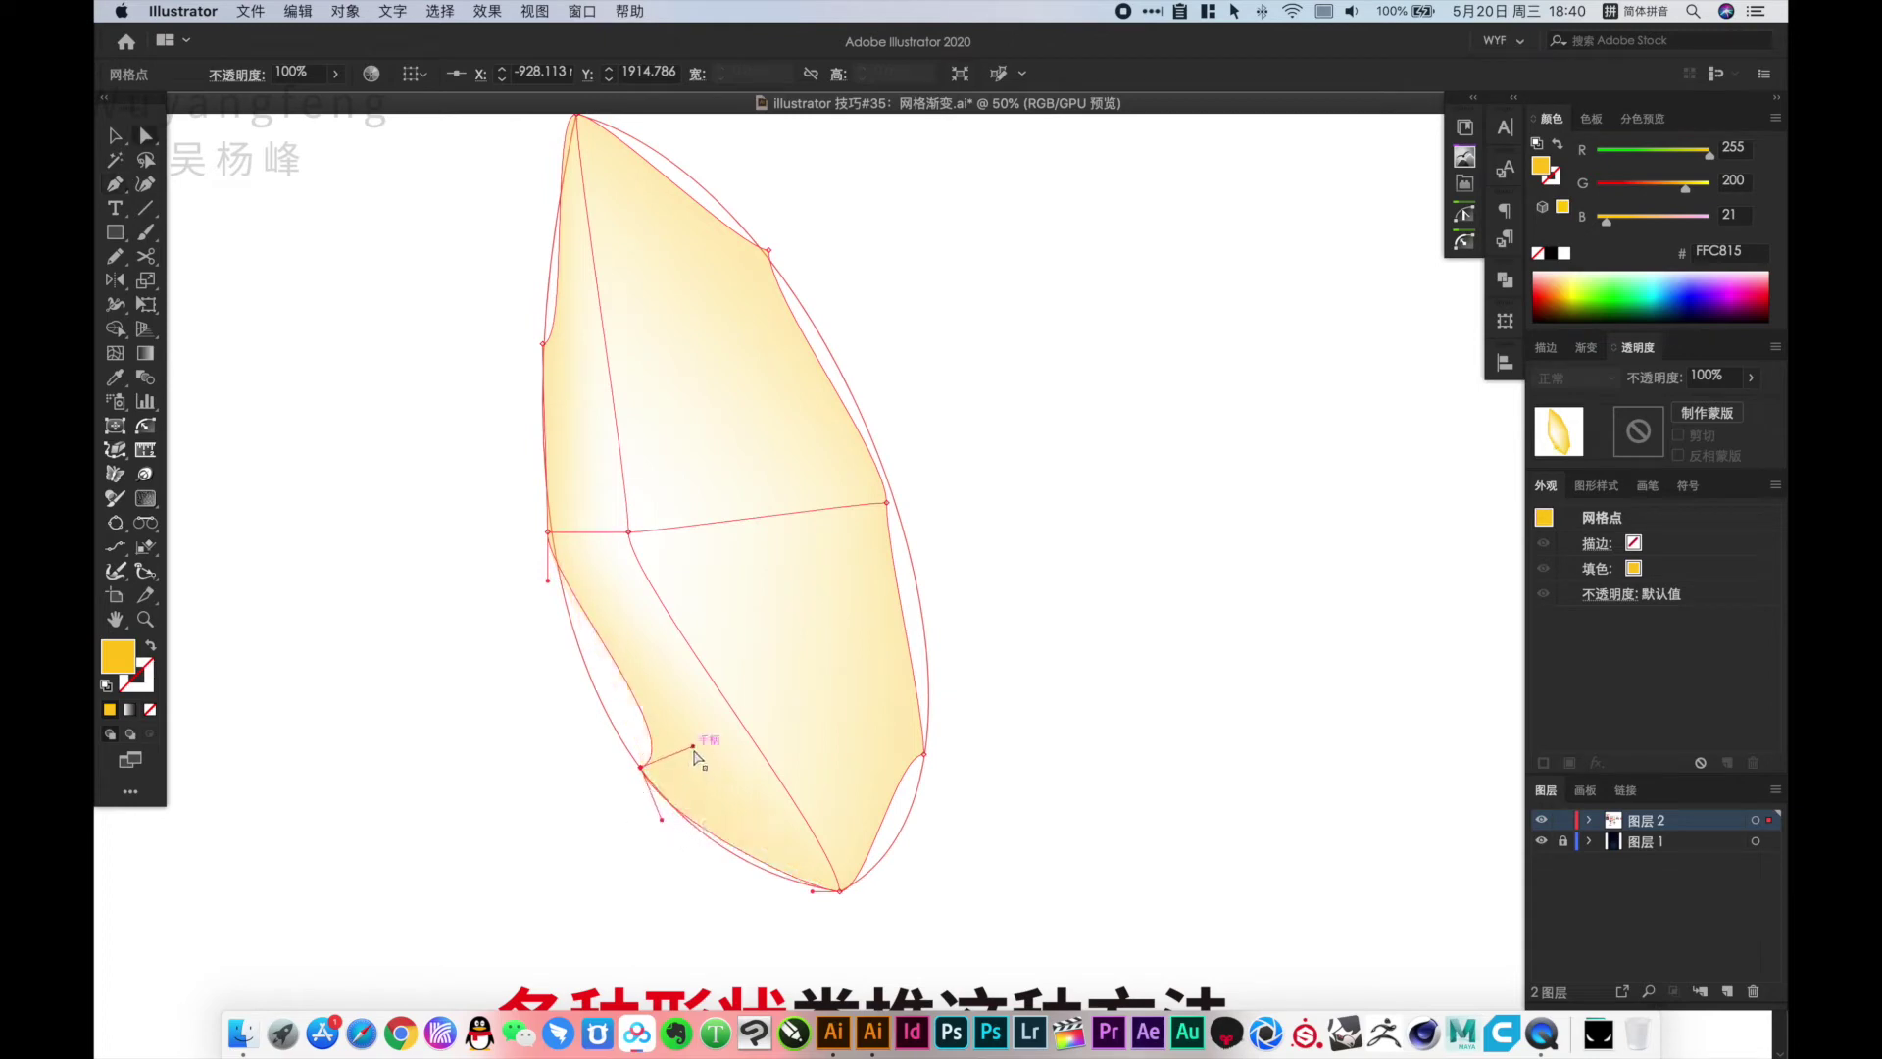
{"action": "left_click_drag", "start_coordinate": [694, 751], "coordinate": [593, 699]}
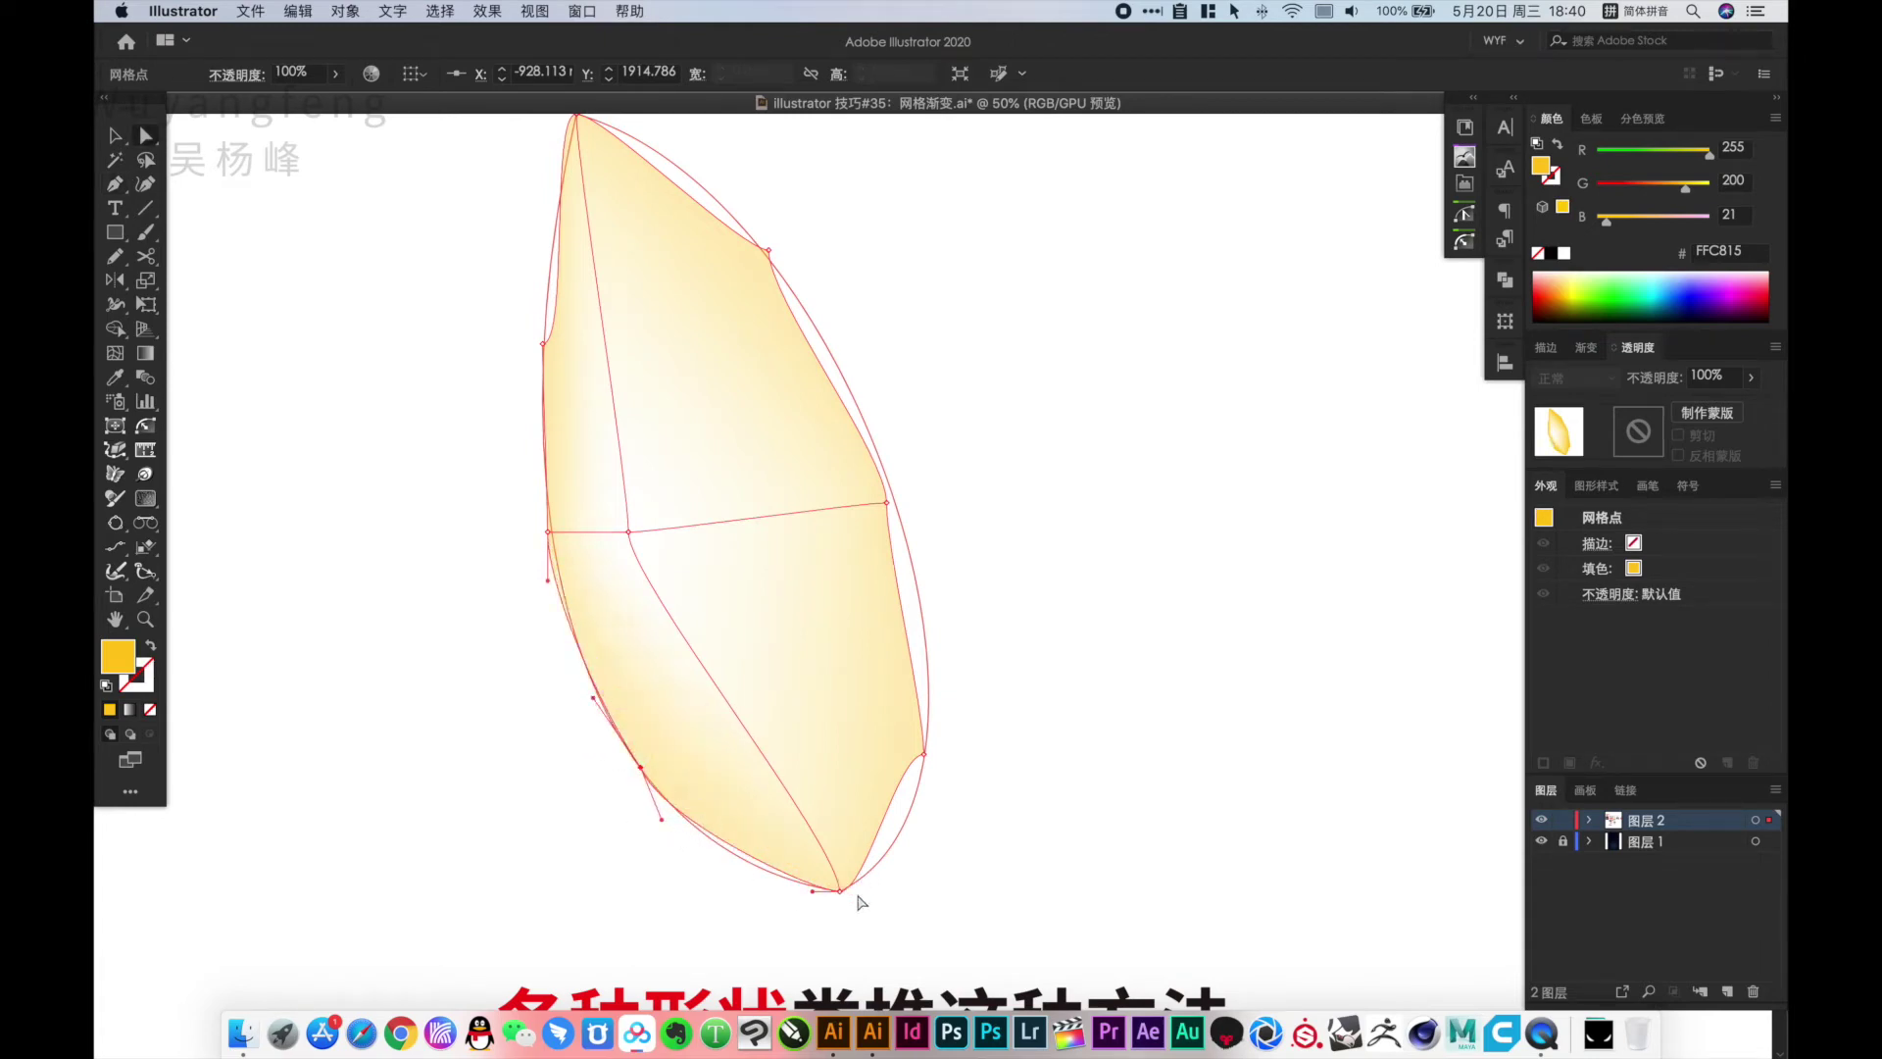
{"action": "left_click_drag", "start_coordinate": [851, 800], "coordinate": [1054, 826]}
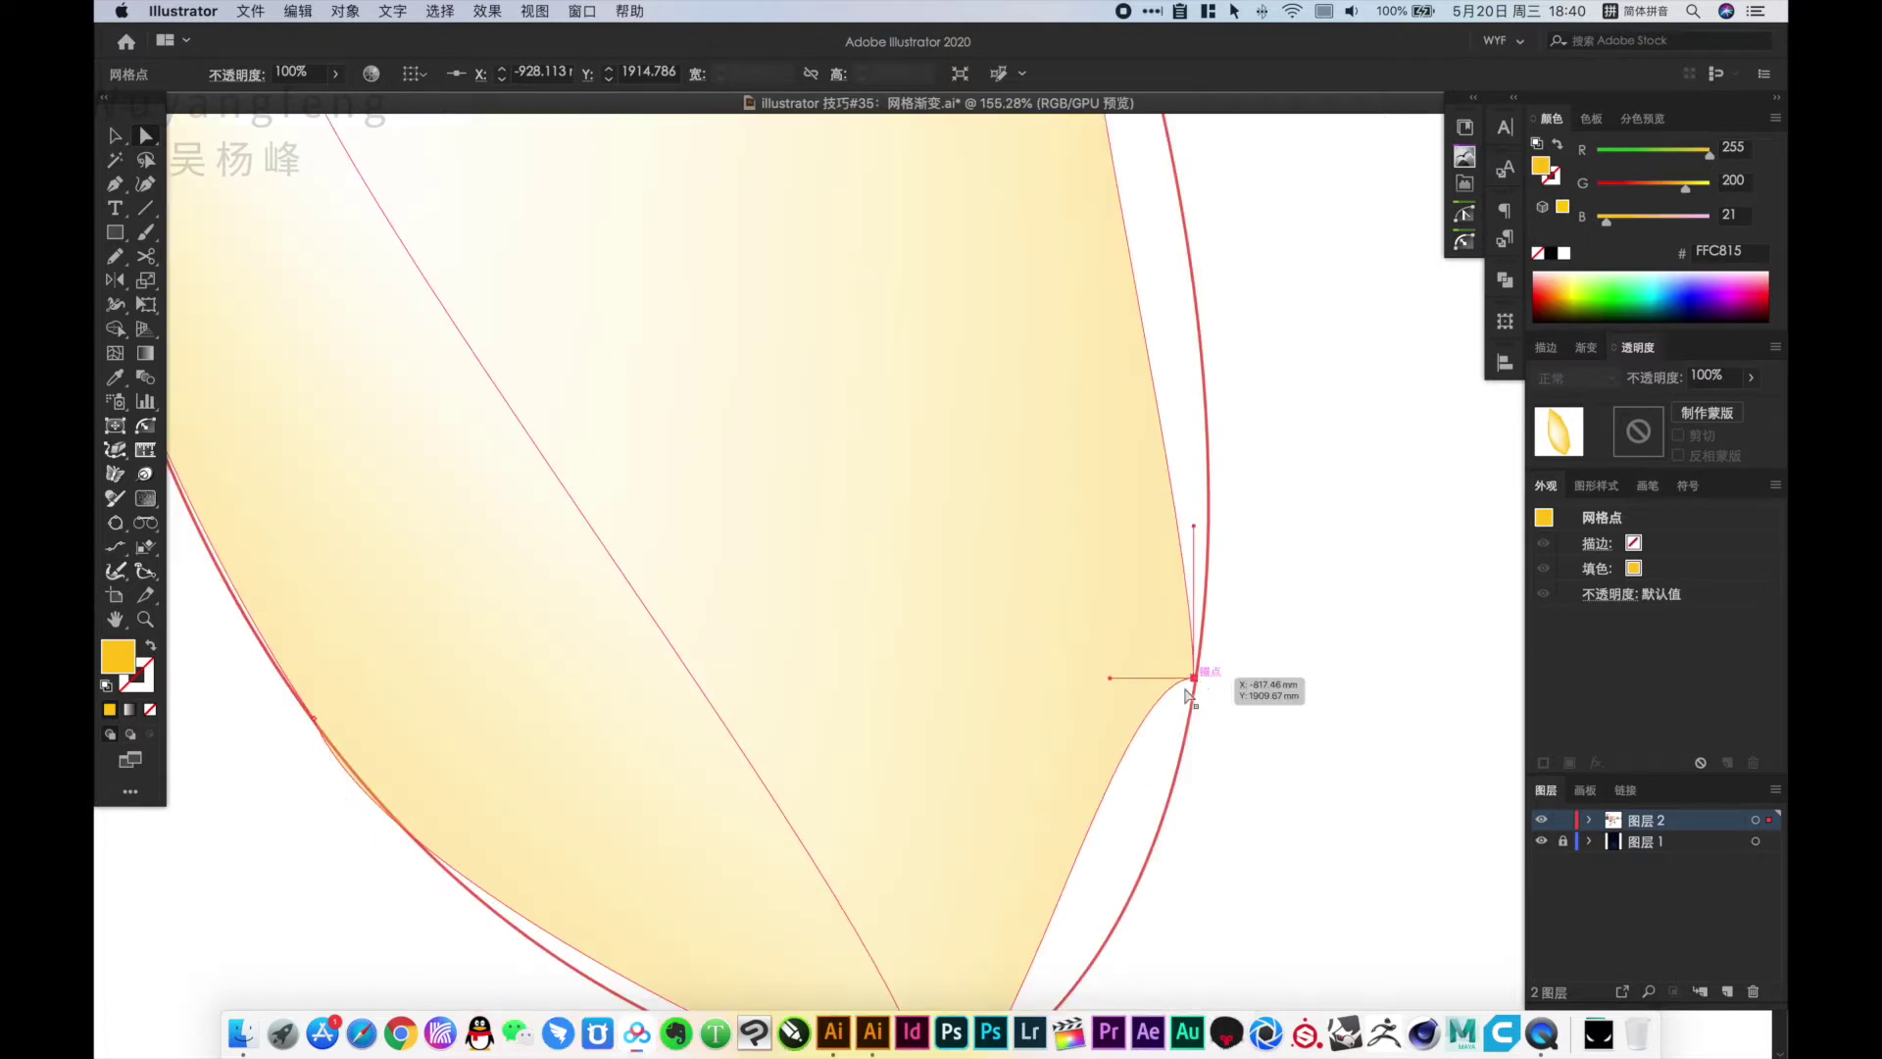
Close the lower-left notch and round the bottom tip's curve handles
{"action": "scroll", "coordinate": [1190, 672], "scroll_direction": "down", "scroll_amount": 3}
{"action": "mouse_move", "coordinate": [1103, 549]}
{"action": "left_mouse_down"}
{"action": "mouse_move", "coordinate": [1140, 652]}
{"action": "mouse_move", "coordinate": [1176, 686]}
{"action": "left_mouse_up"}
{"action": "scroll", "coordinate": [981, 785], "scroll_direction": "down", "scroll_amount": 4}
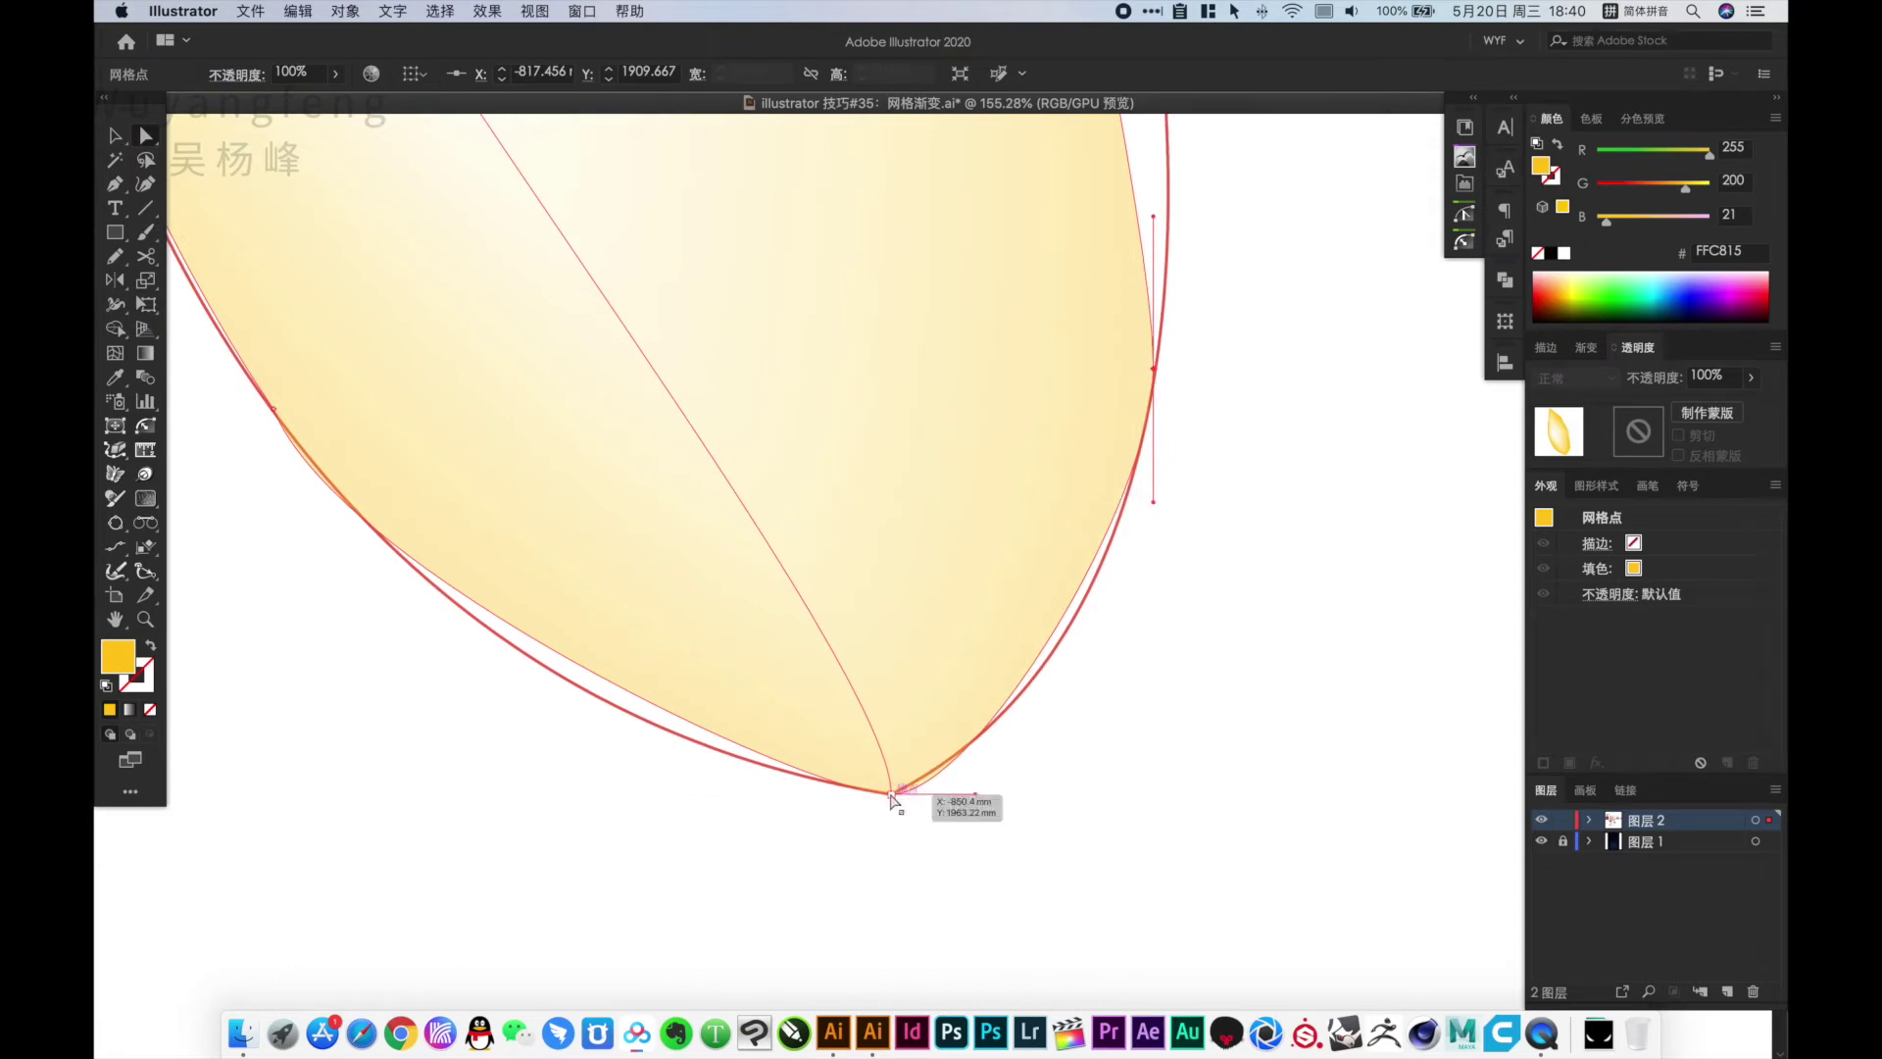
{"action": "left_click", "coordinate": [892, 793]}
{"action": "key", "text": "p"}
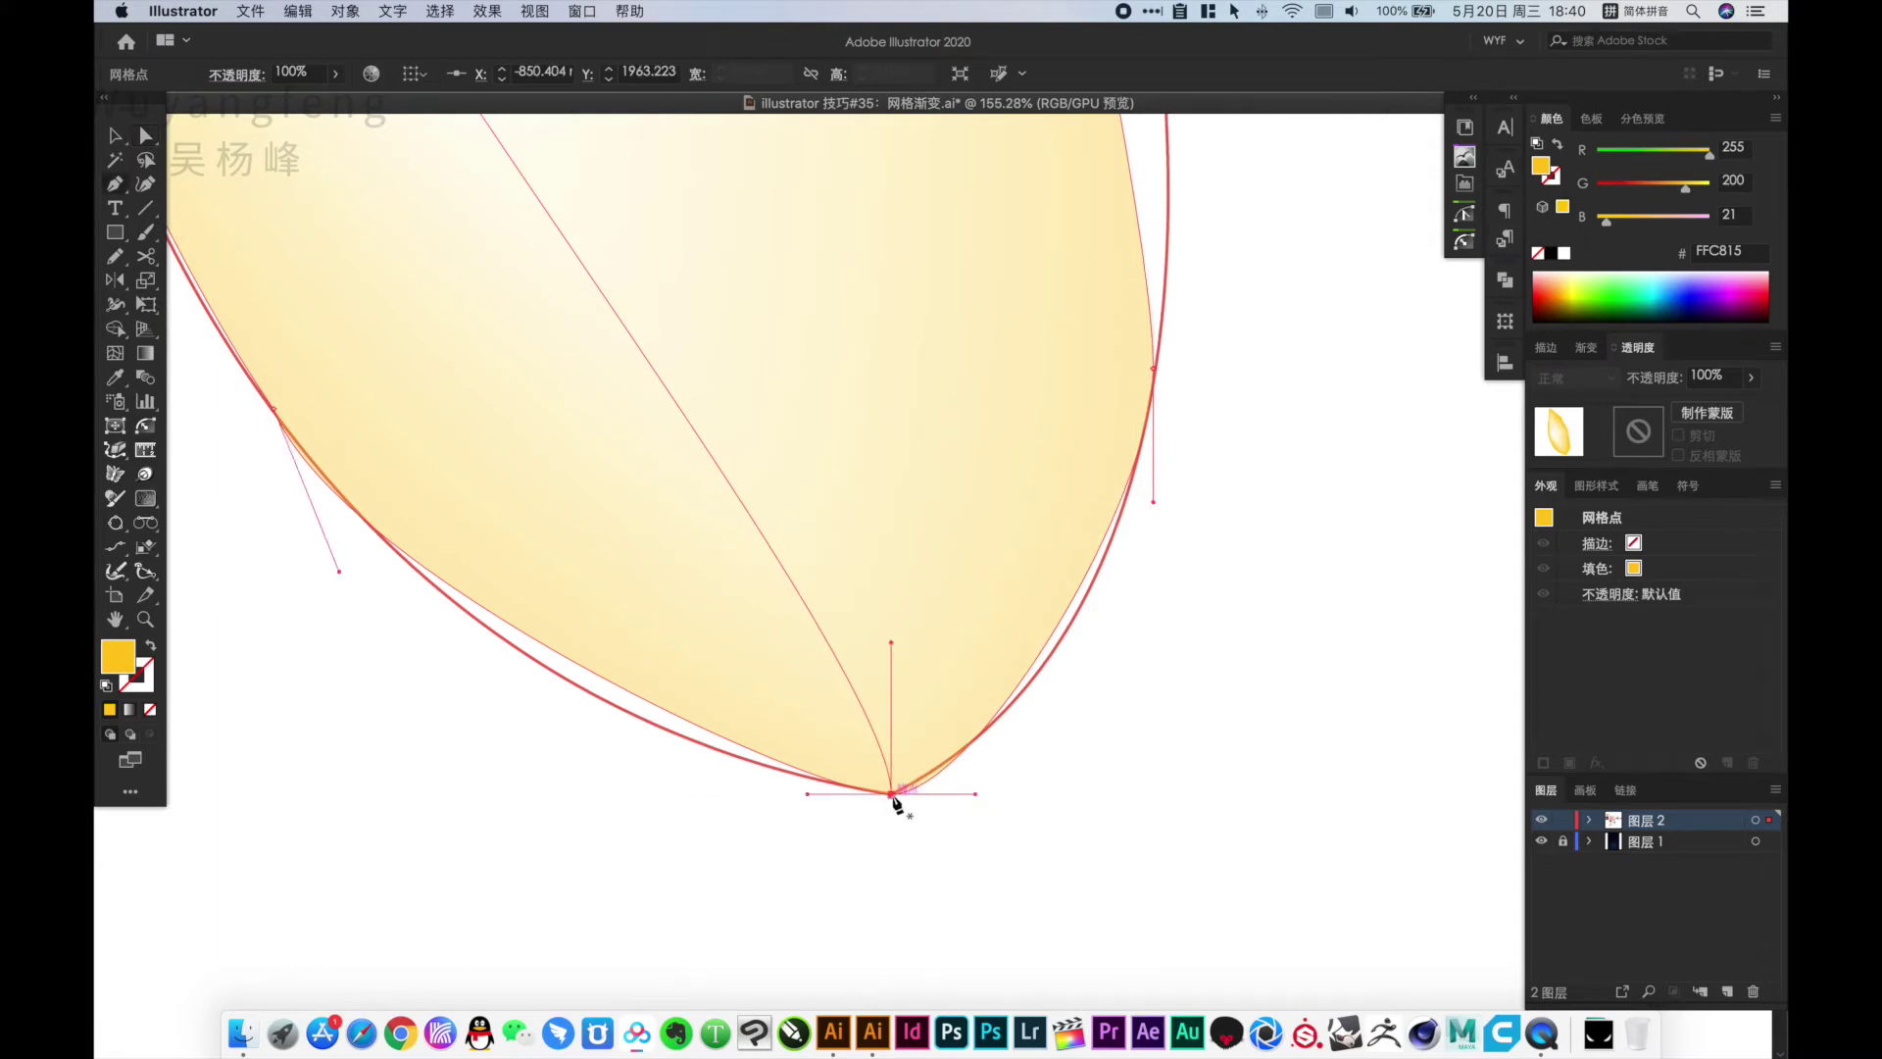
{"action": "mouse_move", "coordinate": [892, 793]}
{"action": "left_mouse_down"}
{"action": "mouse_move", "coordinate": [785, 823]}
{"action": "mouse_move", "coordinate": [765, 789]}
{"action": "left_mouse_up"}
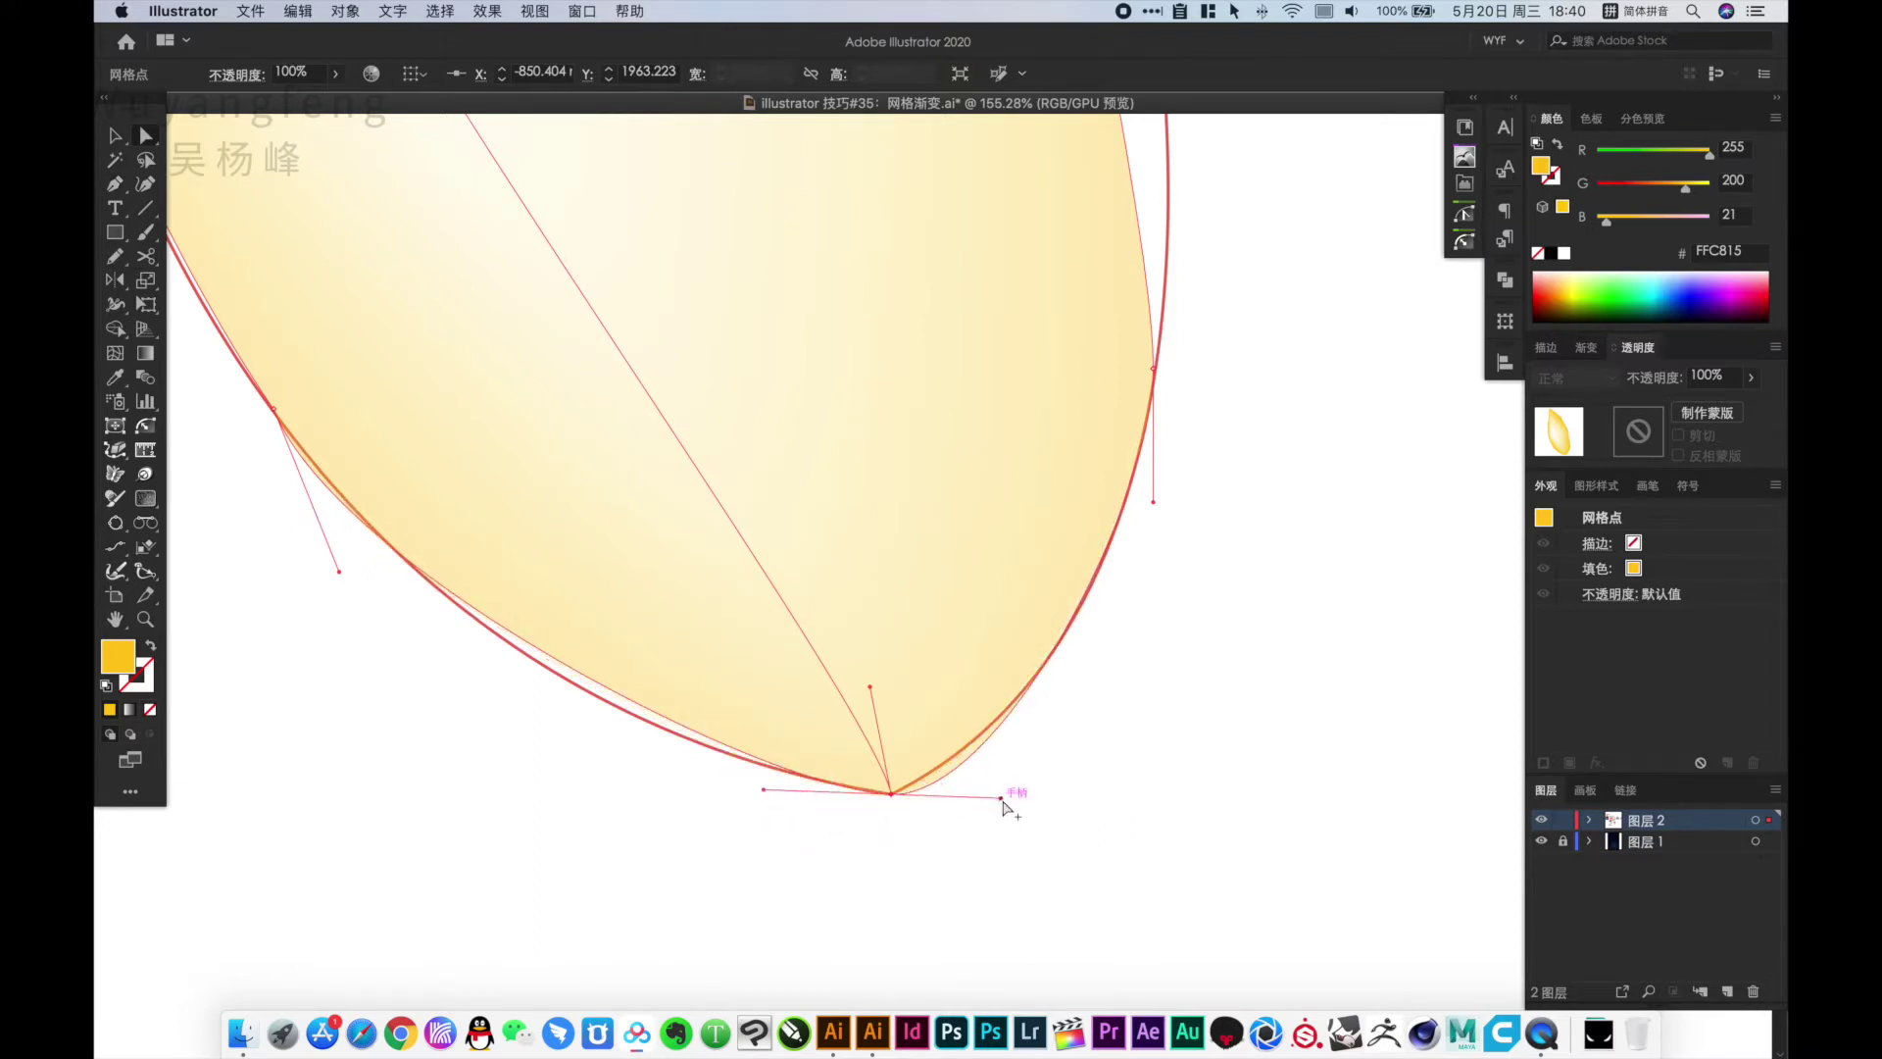
{"action": "left_click_drag", "start_coordinate": [1001, 799], "coordinate": [1020, 740]}
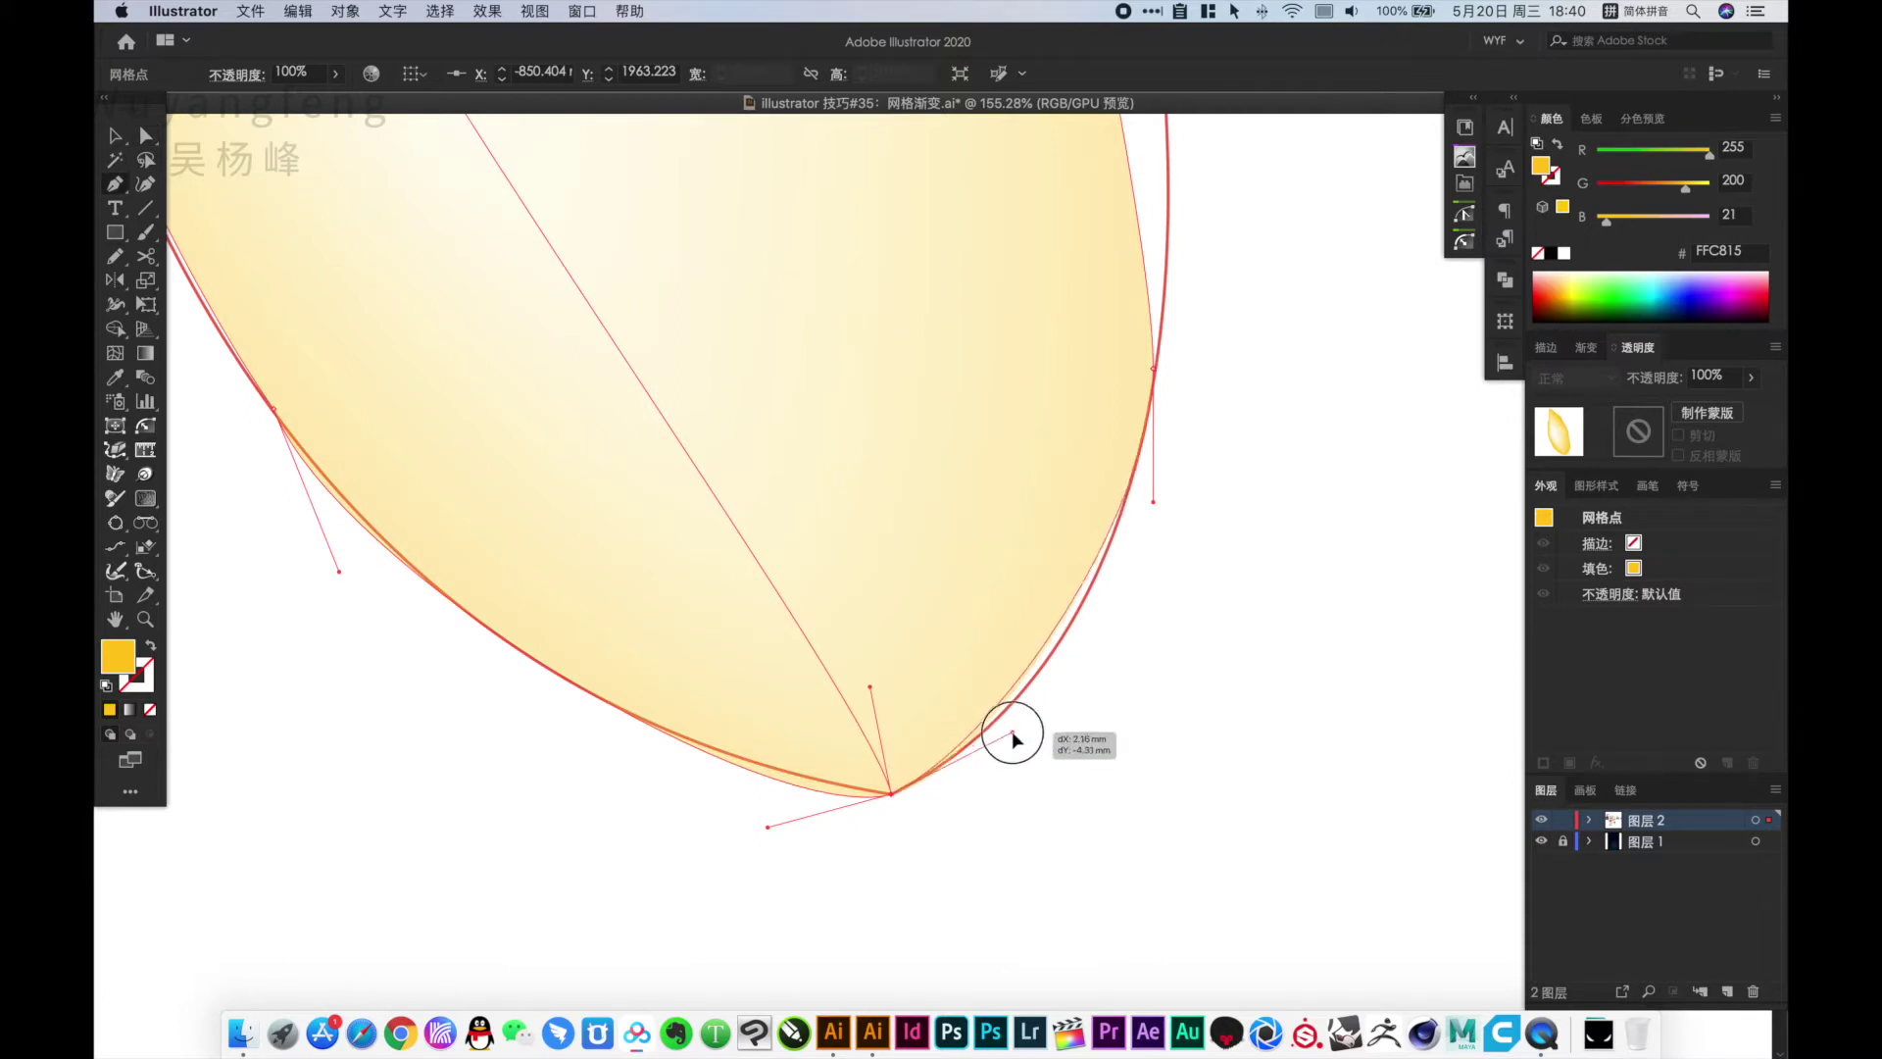
{"action": "left_click_drag", "start_coordinate": [766, 827], "coordinate": [689, 778]}
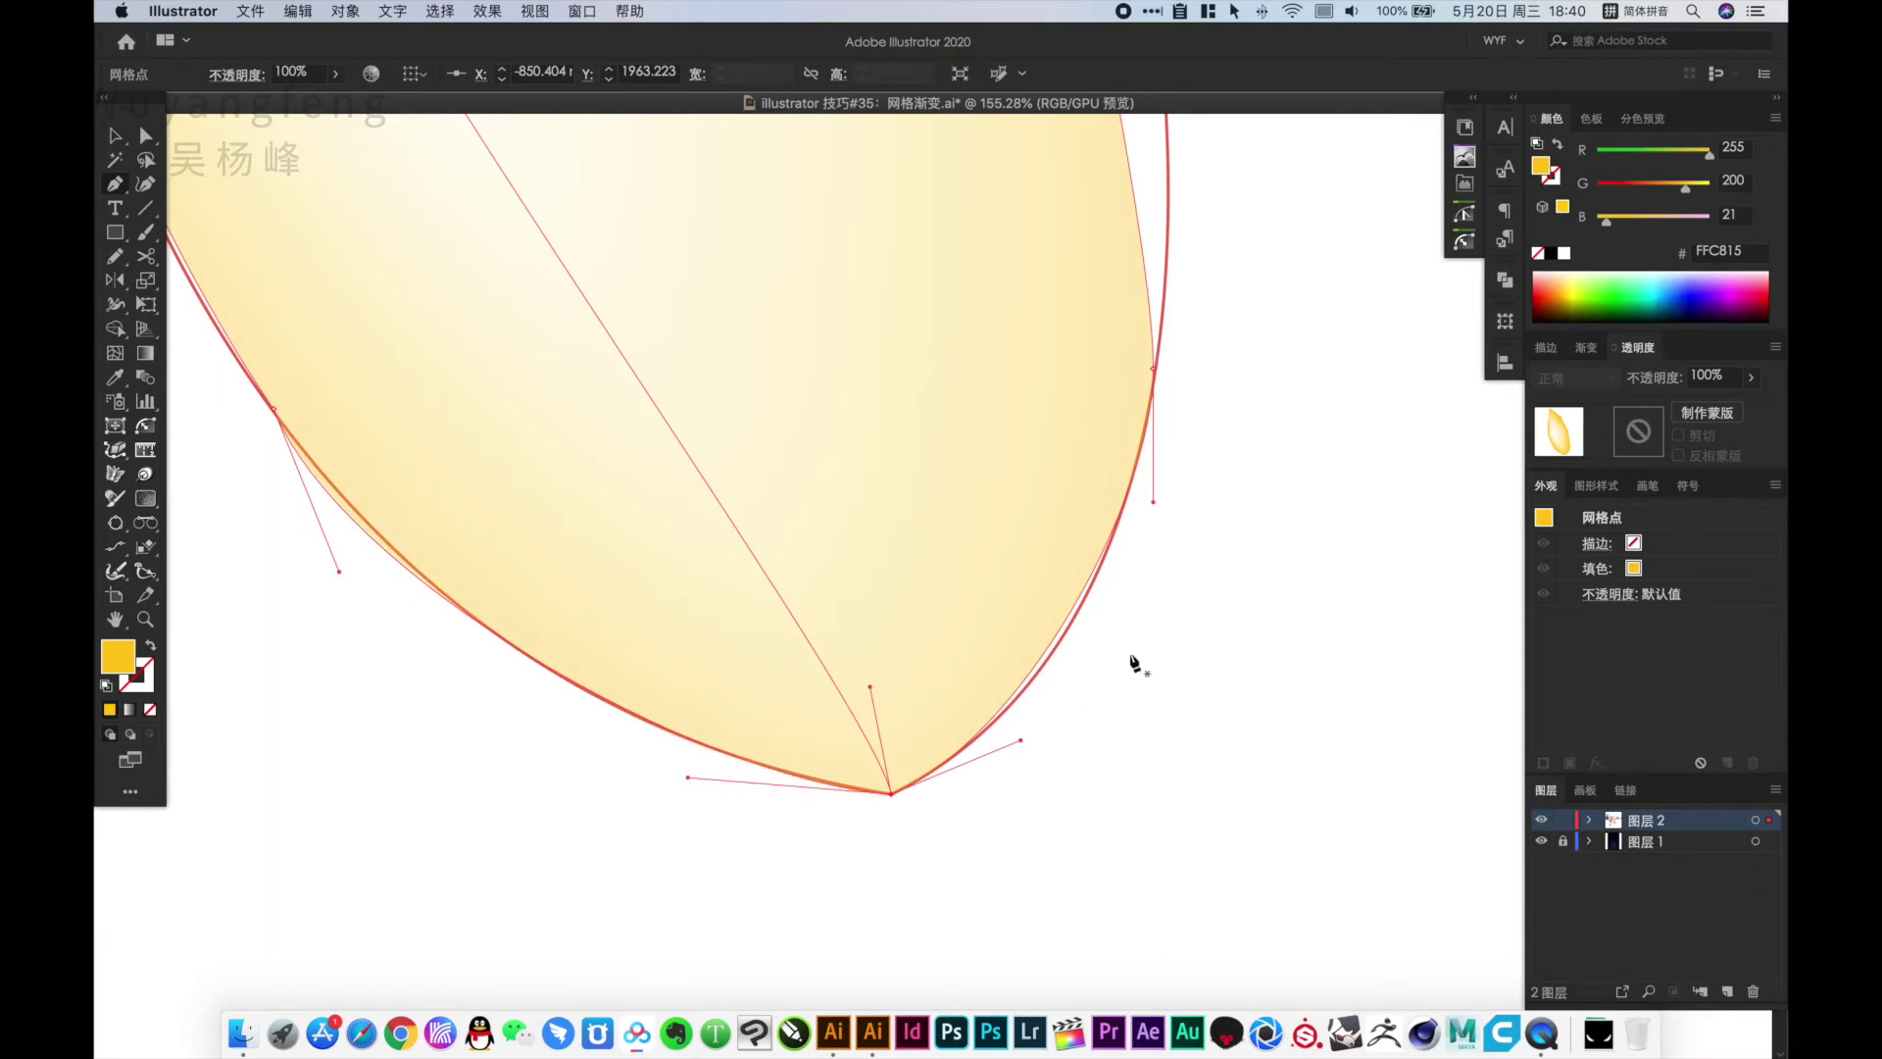
Smooth the mesh's right-edge curve along the outline
{"action": "mouse_move", "coordinate": [1119, 472]}
{"action": "left_mouse_down"}
{"action": "mouse_move", "coordinate": [1105, 518]}
{"action": "mouse_move", "coordinate": [1132, 588]}
{"action": "left_mouse_up"}
{"action": "mouse_move", "coordinate": [1135, 429]}
{"action": "left_mouse_down"}
{"action": "mouse_move", "coordinate": [1052, 685]}
{"action": "mouse_move", "coordinate": [1056, 518]}
{"action": "mouse_move", "coordinate": [1104, 380]}
{"action": "left_mouse_up"}
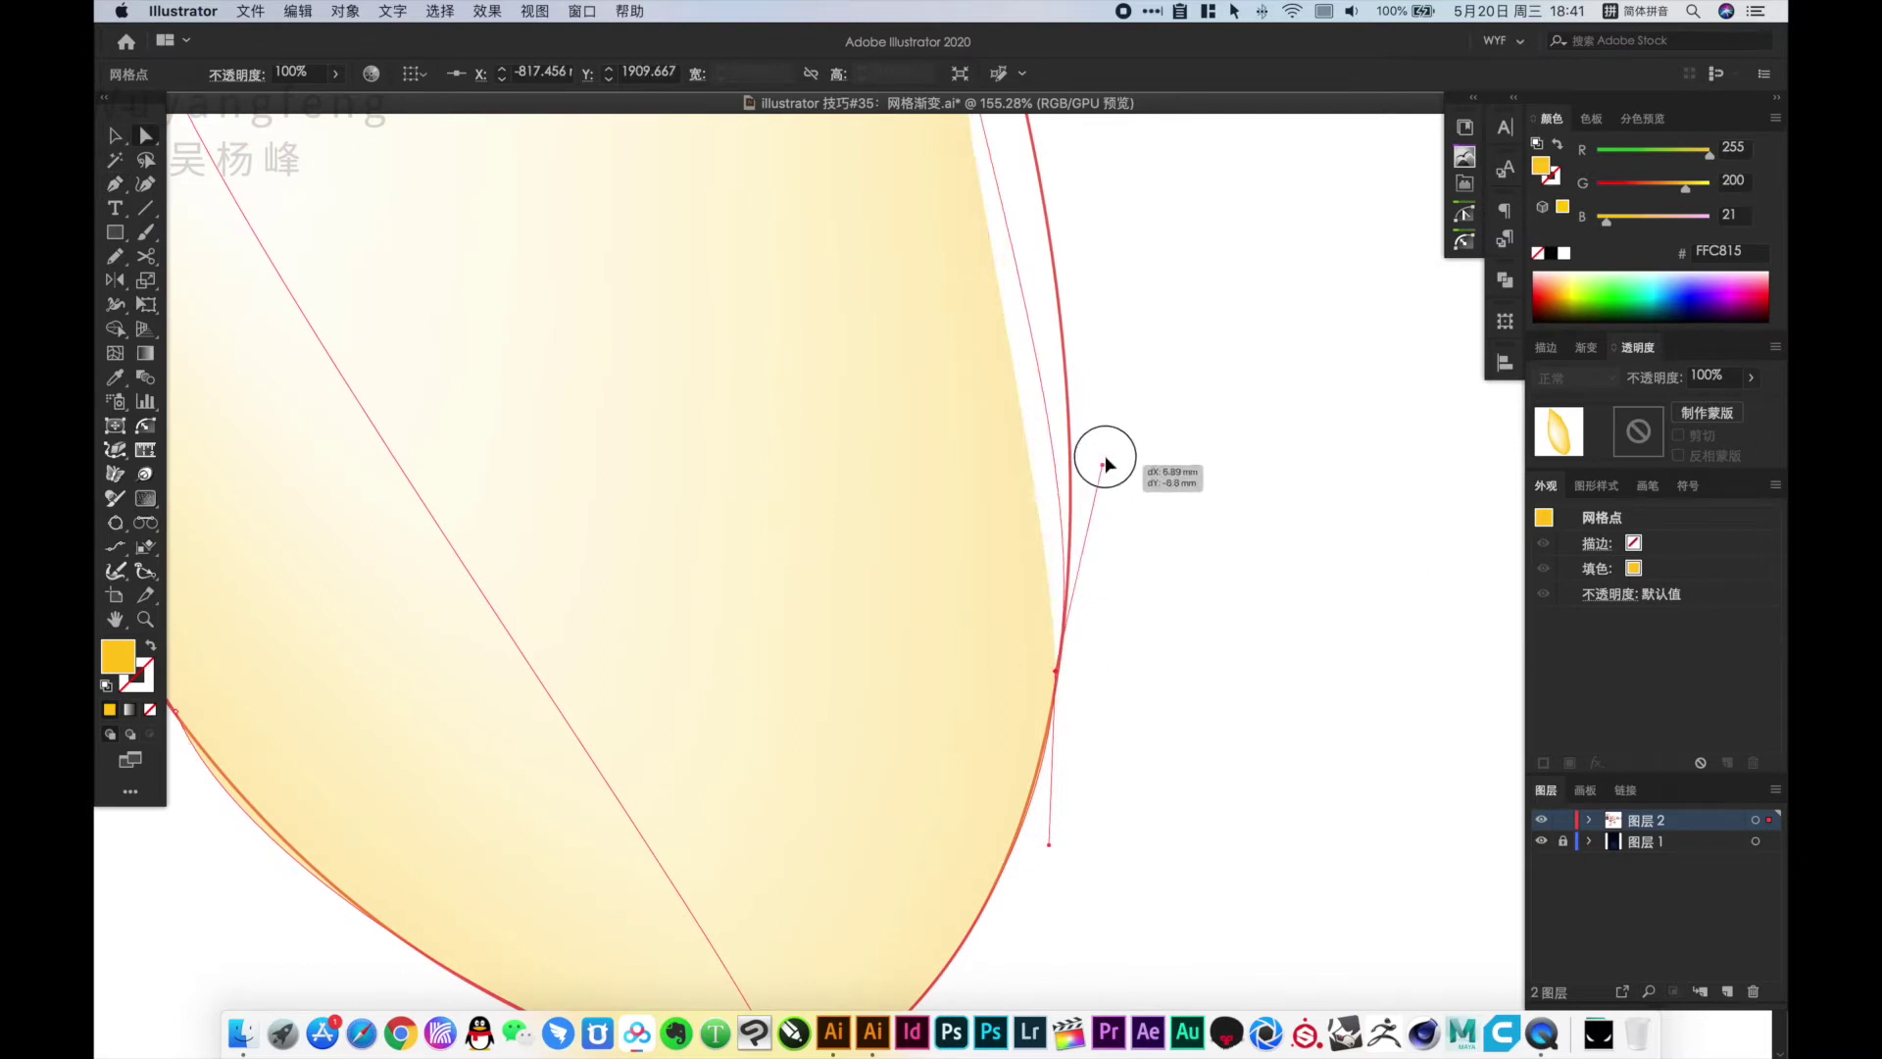
{"action": "left_click", "coordinate": [996, 339], "text": "alt"}
{"action": "left_click", "coordinate": [950, 348]}
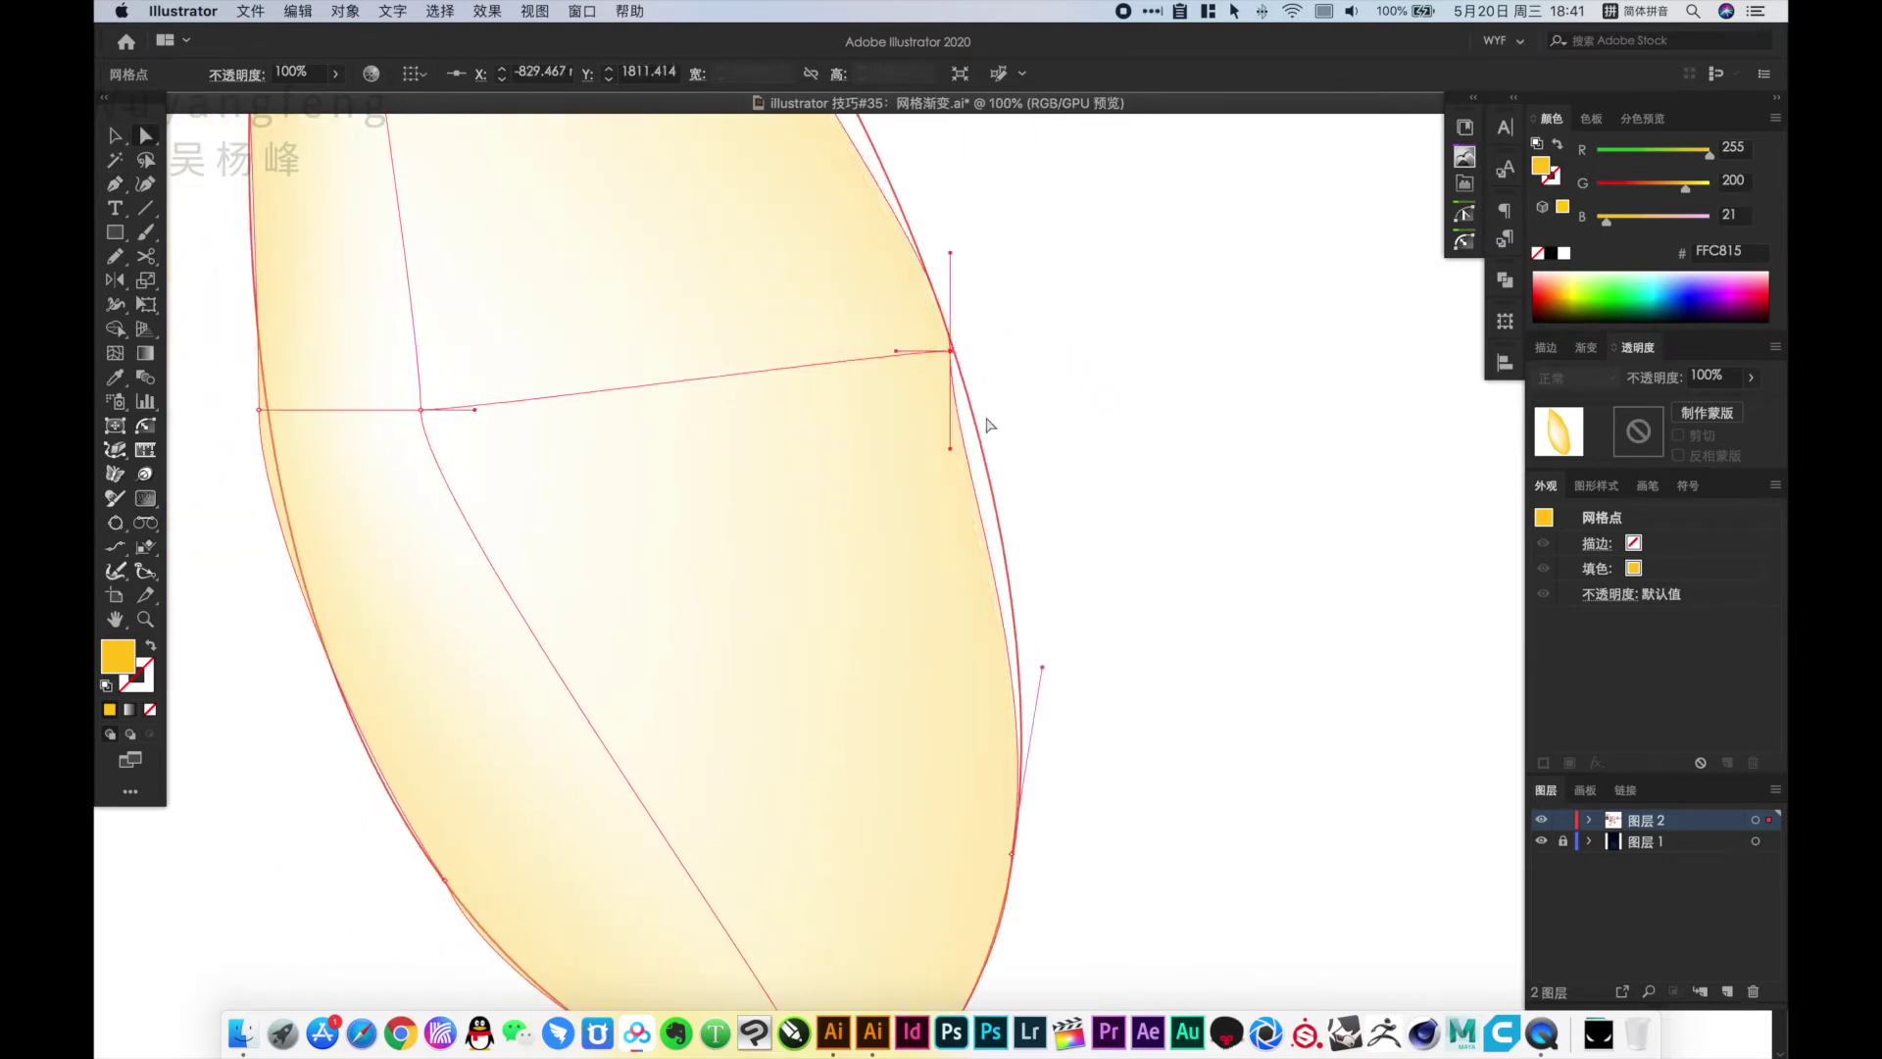
Rotate the right edge point's handles so the mesh follows the outline
{"action": "left_click_drag", "start_coordinate": [950, 448], "coordinate": [987, 468]}
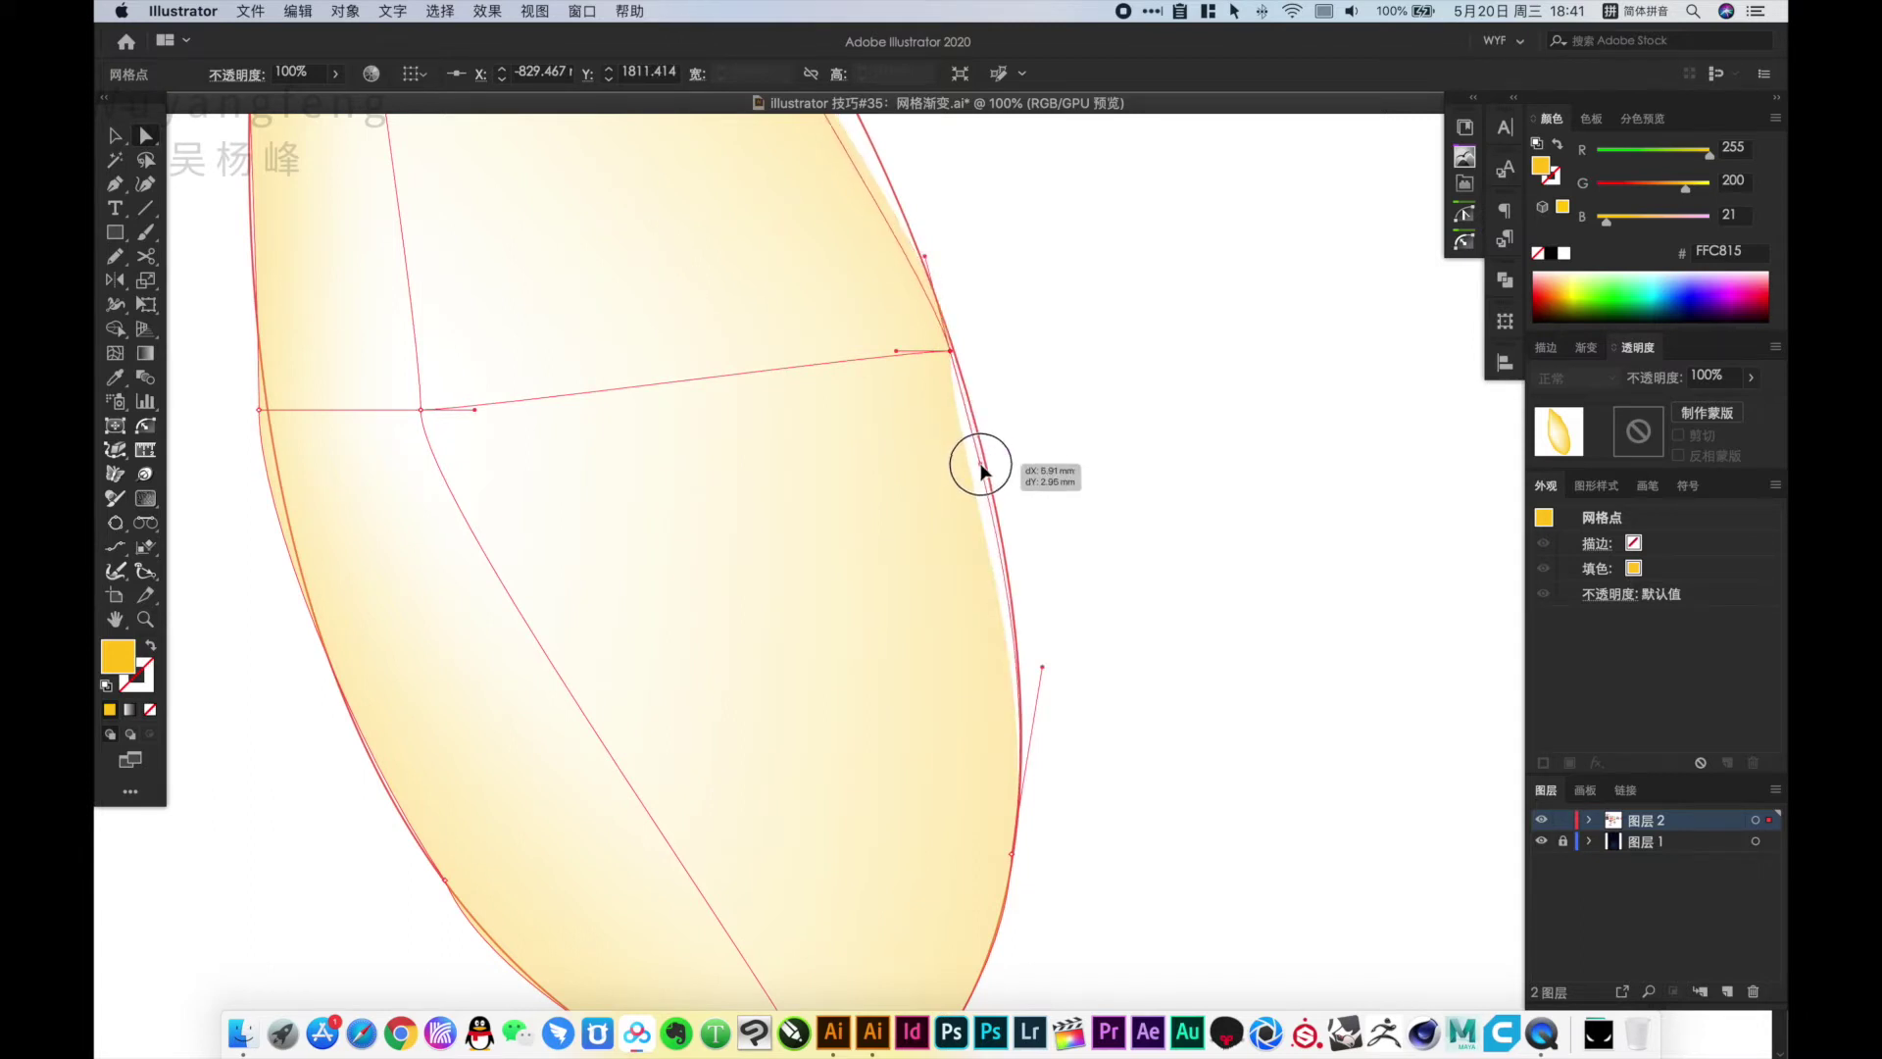
{"action": "mouse_move", "coordinate": [948, 193]}
{"action": "left_mouse_down"}
{"action": "mouse_move", "coordinate": [1058, 532]}
{"action": "mouse_move", "coordinate": [869, 283]}
{"action": "left_mouse_up"}
{"action": "scroll", "coordinate": [1097, 504], "scroll_direction": "up", "scroll_amount": 5}
{"action": "scroll", "coordinate": [1097, 504], "scroll_direction": "left", "scroll_amount": 3}
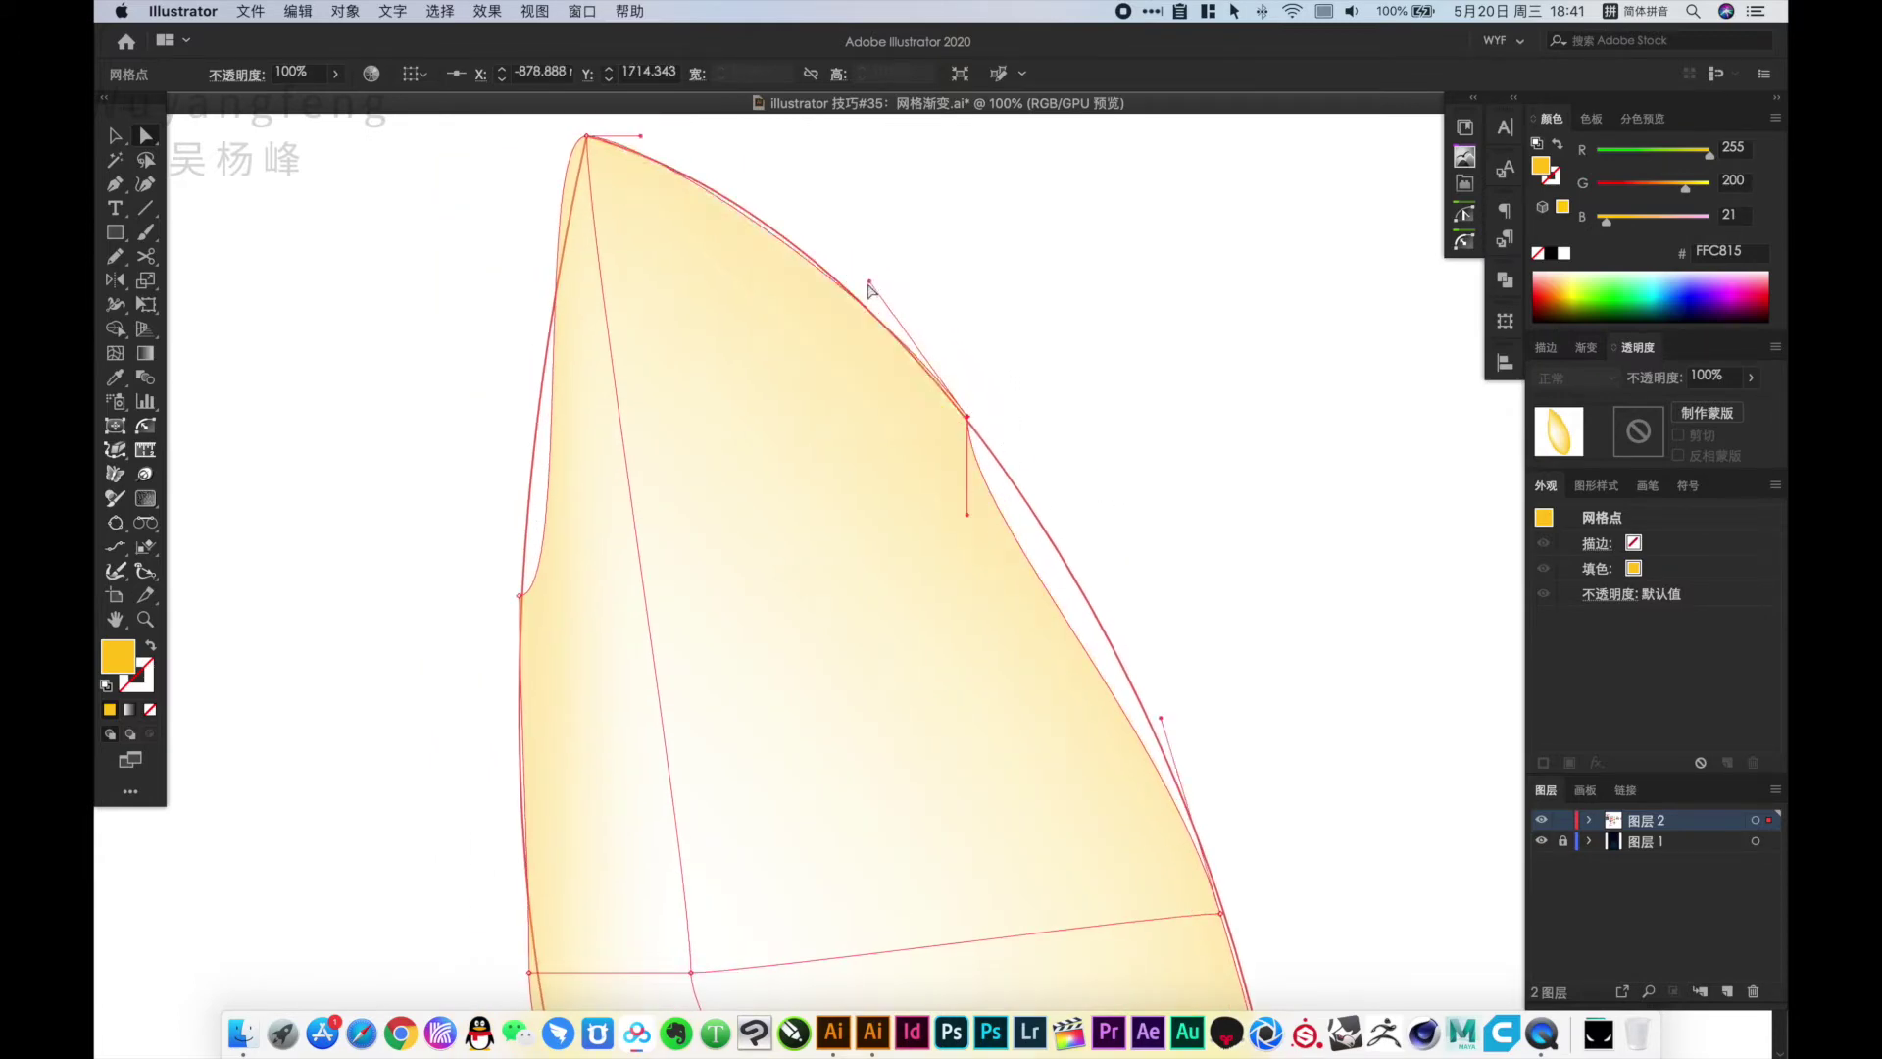
{"action": "left_click_drag", "start_coordinate": [968, 520], "coordinate": [1042, 524]}
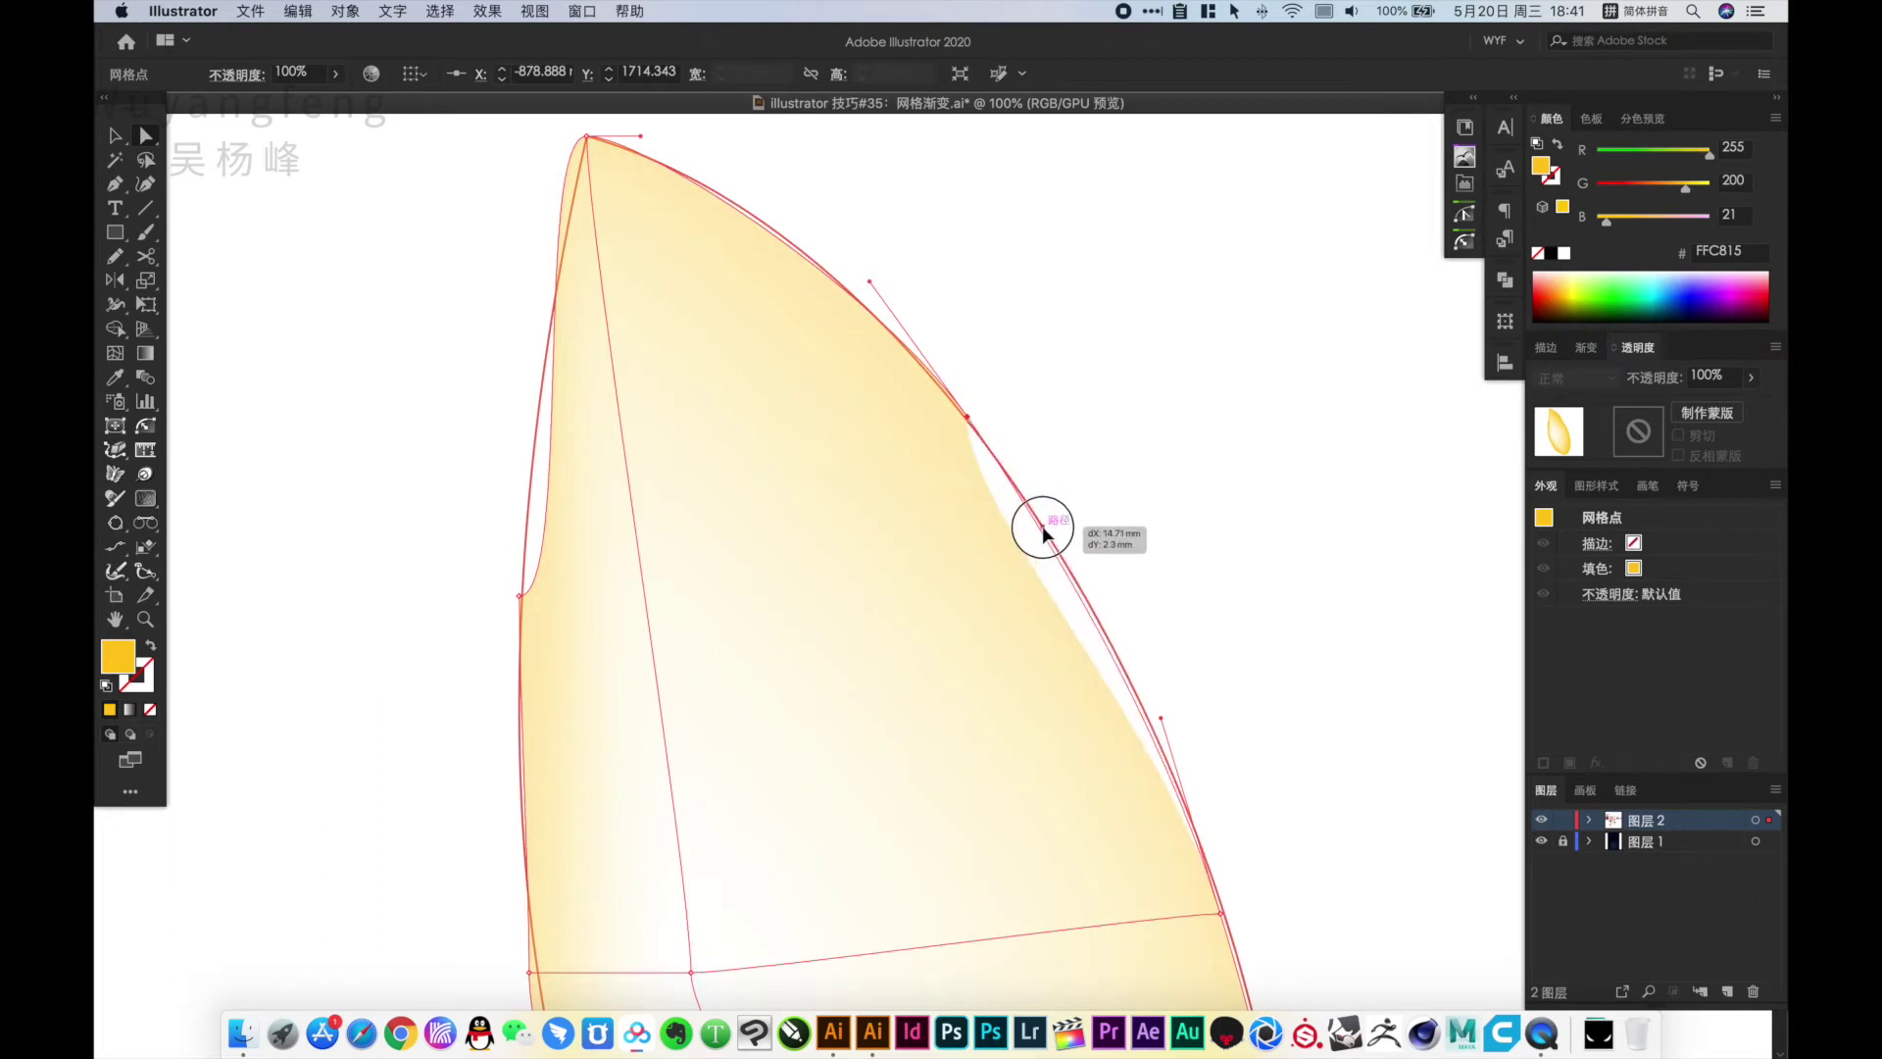
Snap the left-edge point onto the outline and curve the left edge outward
{"action": "mouse_move", "coordinate": [496, 589]}
{"action": "left_mouse_down"}
{"action": "mouse_move", "coordinate": [626, 600]}
{"action": "mouse_move", "coordinate": [661, 482]}
{"action": "left_mouse_up"}
{"action": "left_click", "coordinate": [649, 608]}
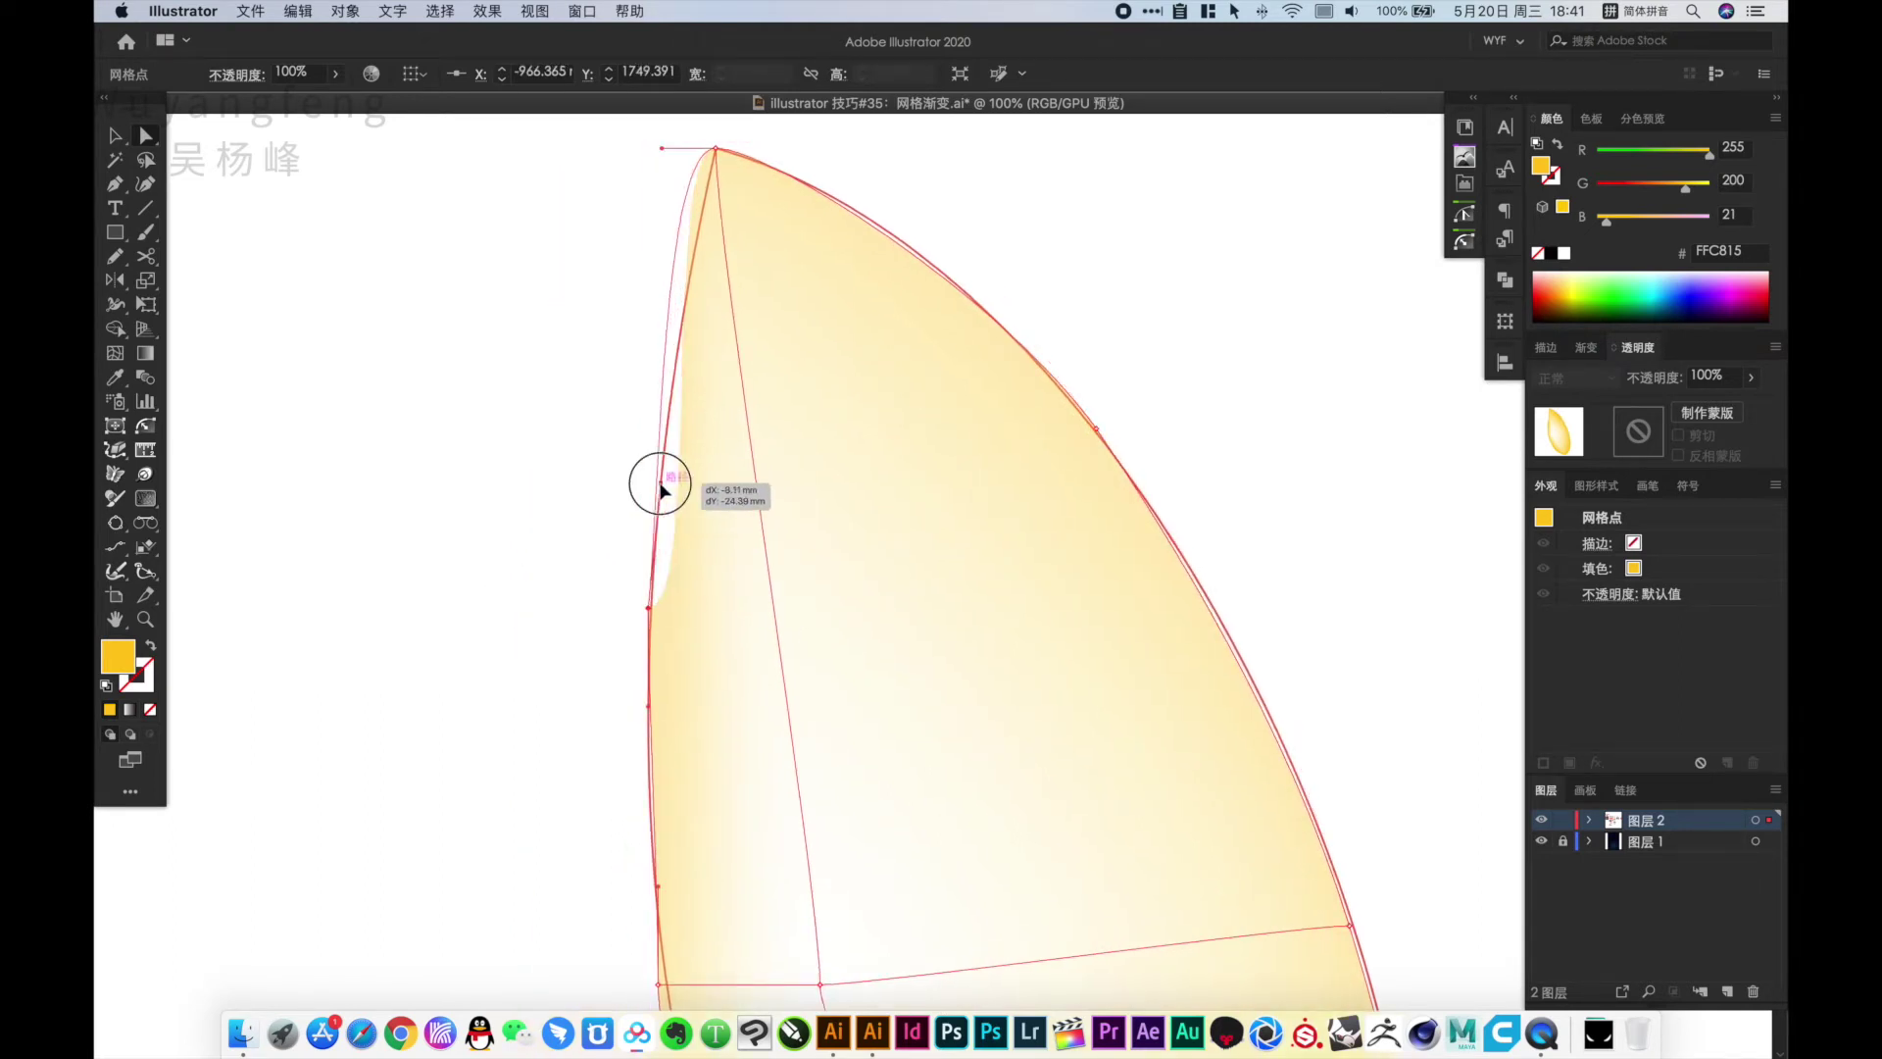
{"action": "left_click_drag", "start_coordinate": [649, 609], "coordinate": [653, 616]}
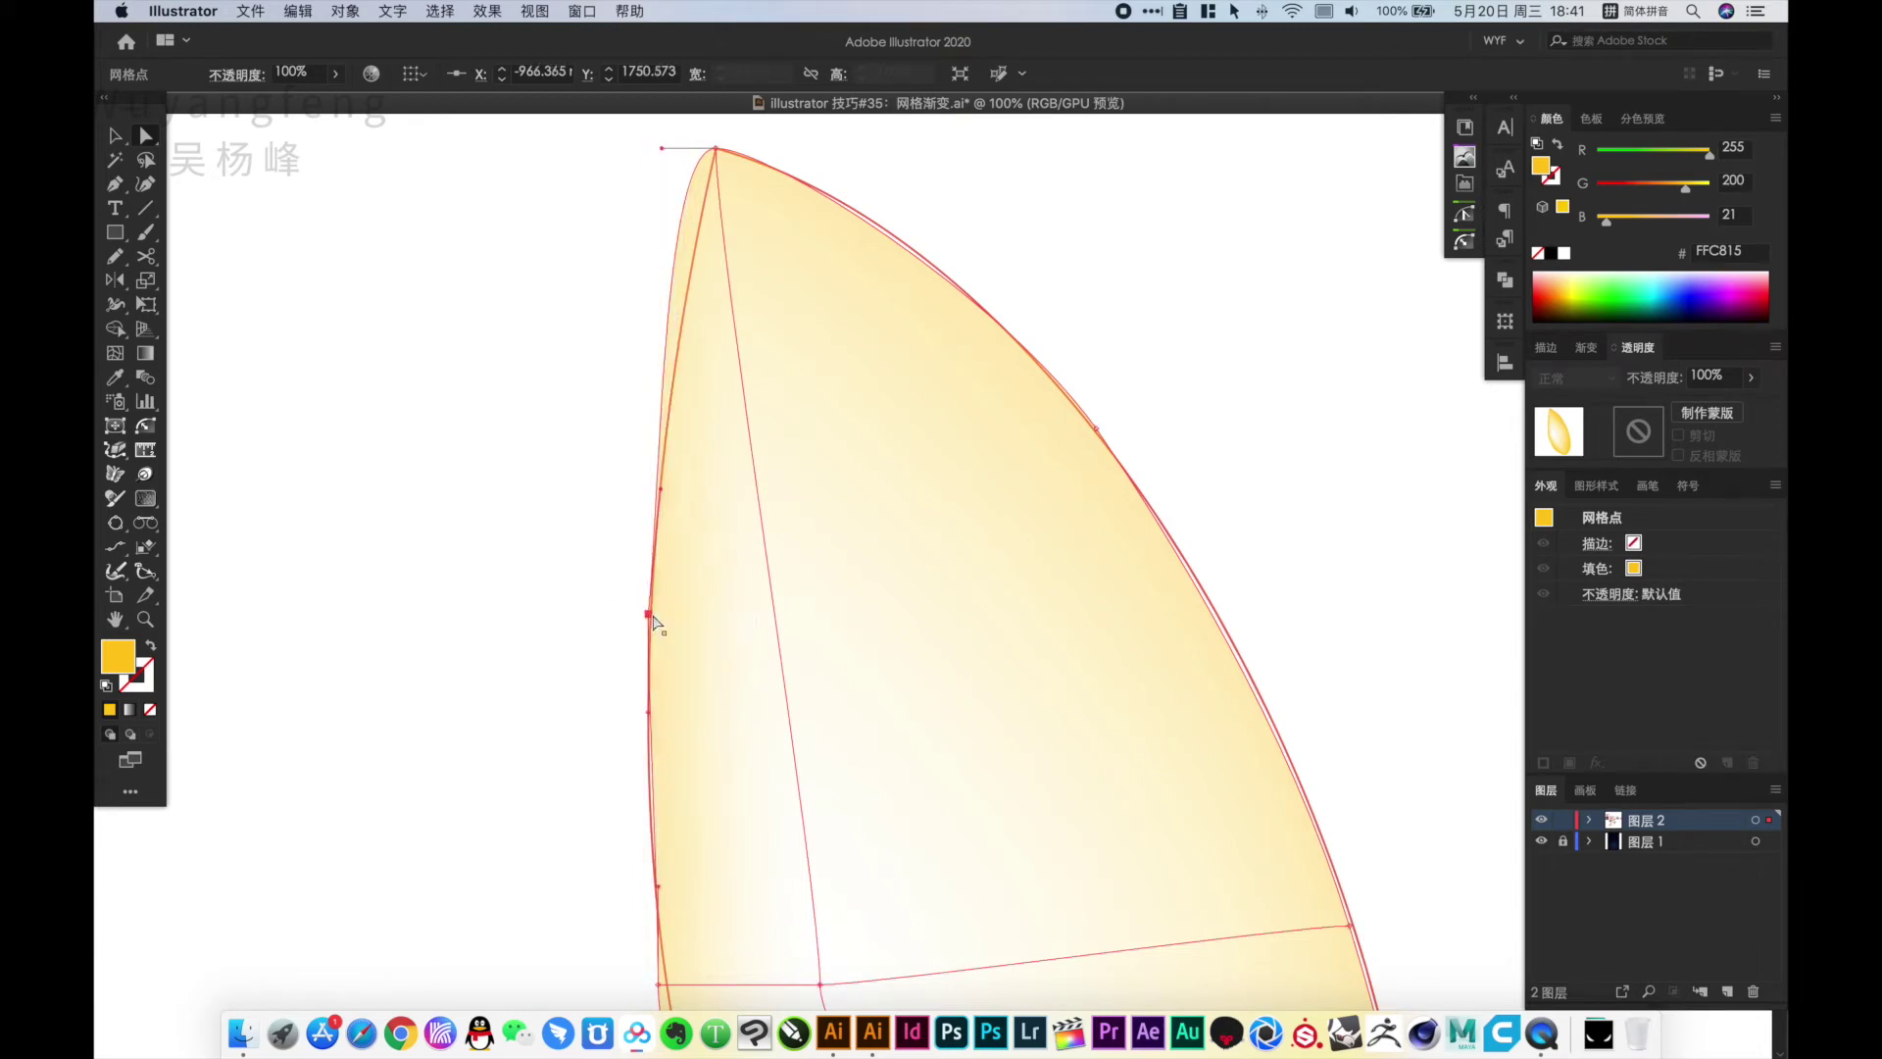
{"action": "left_click_drag", "start_coordinate": [653, 616], "coordinate": [647, 743]}
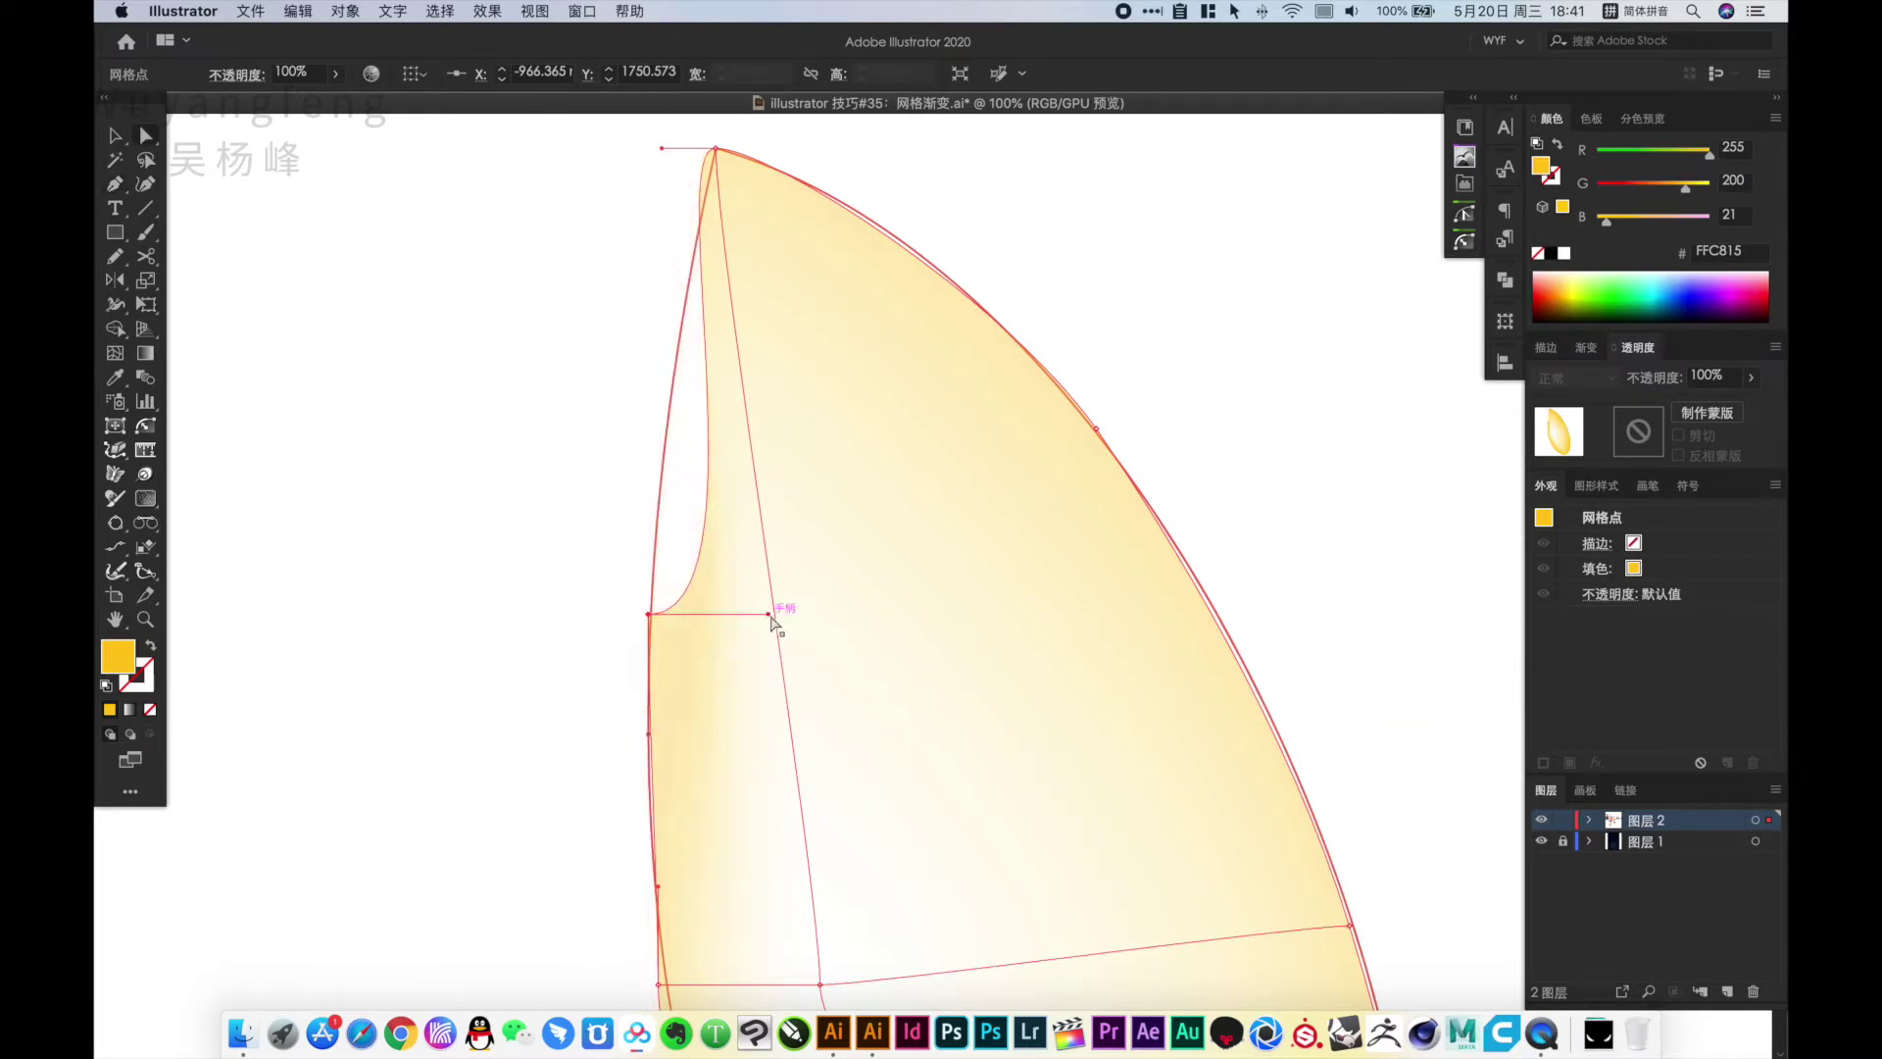
{"action": "left_click_drag", "start_coordinate": [769, 615], "coordinate": [664, 508]}
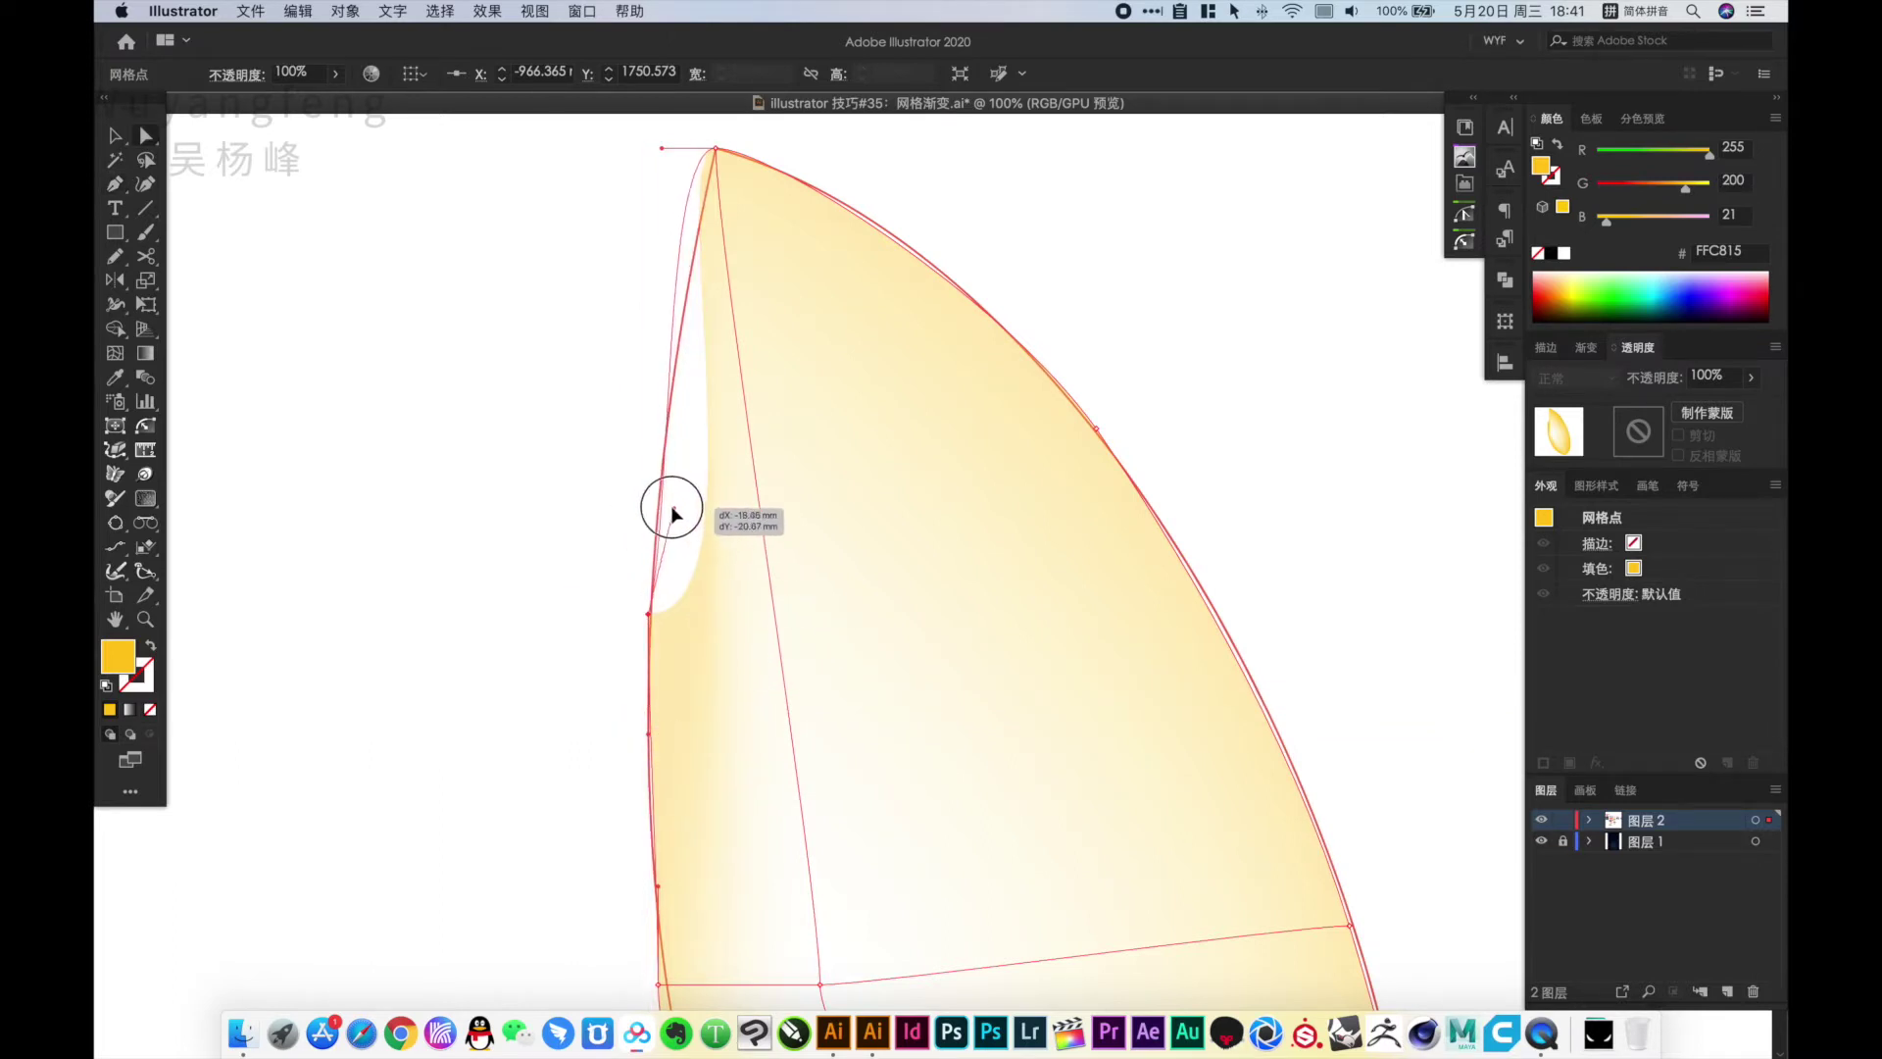
Shape the top point's handles into a sharp, gently curved leaf tip
{"action": "left_click_drag", "start_coordinate": [741, 296], "coordinate": [820, 514]}
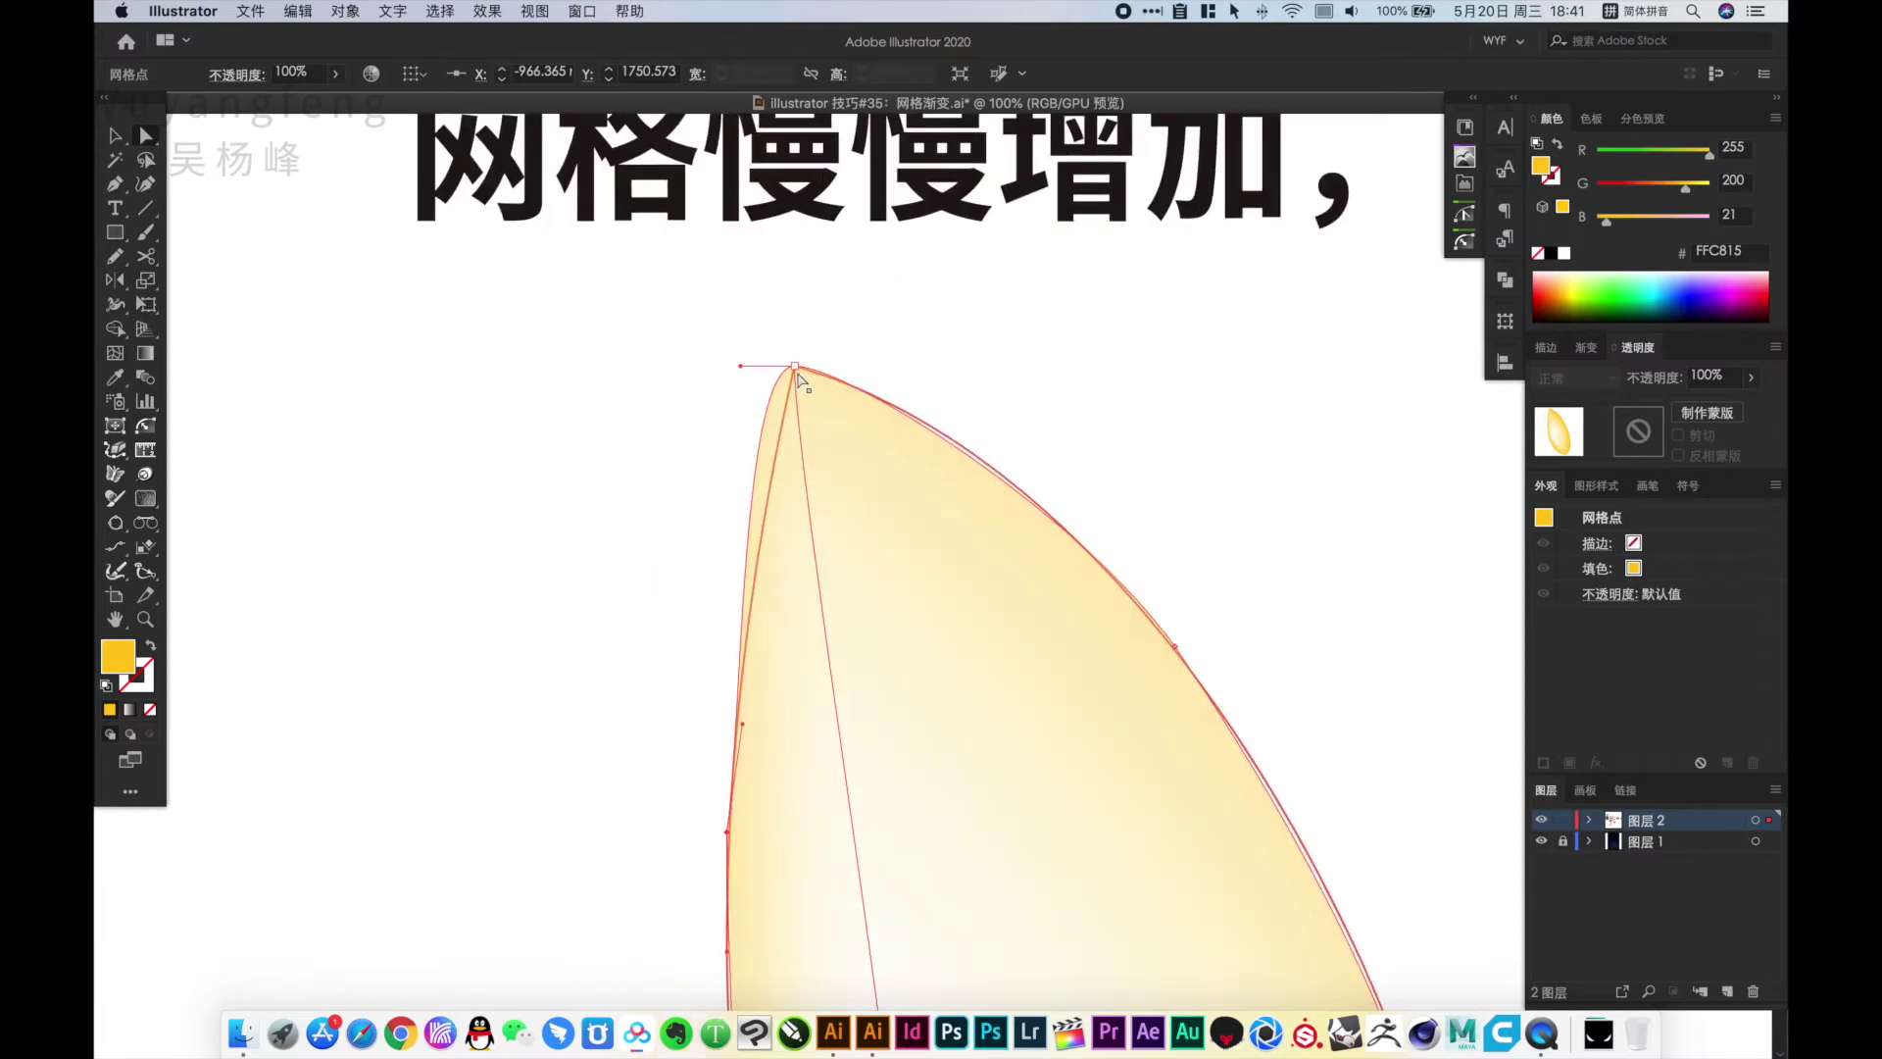
{"action": "left_click_drag", "start_coordinate": [796, 368], "coordinate": [670, 400]}
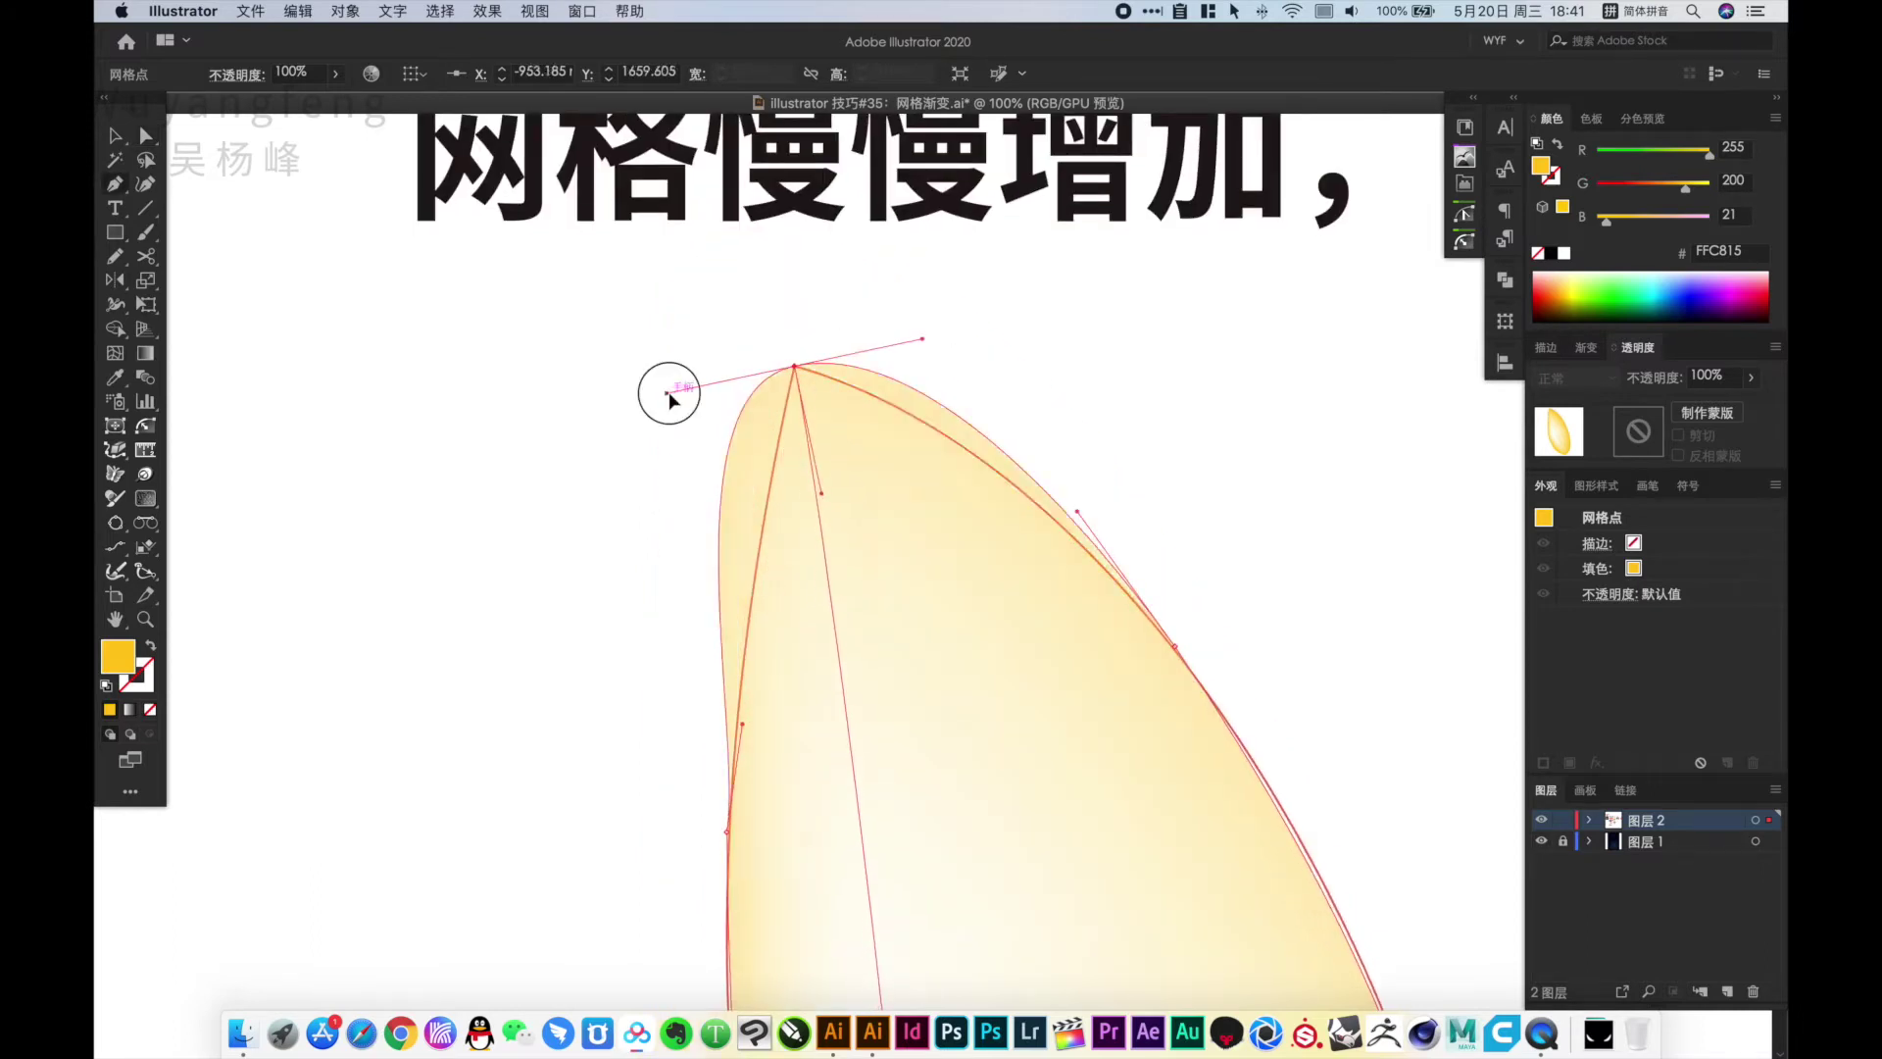
{"action": "left_click_drag", "start_coordinate": [670, 400], "coordinate": [767, 474]}
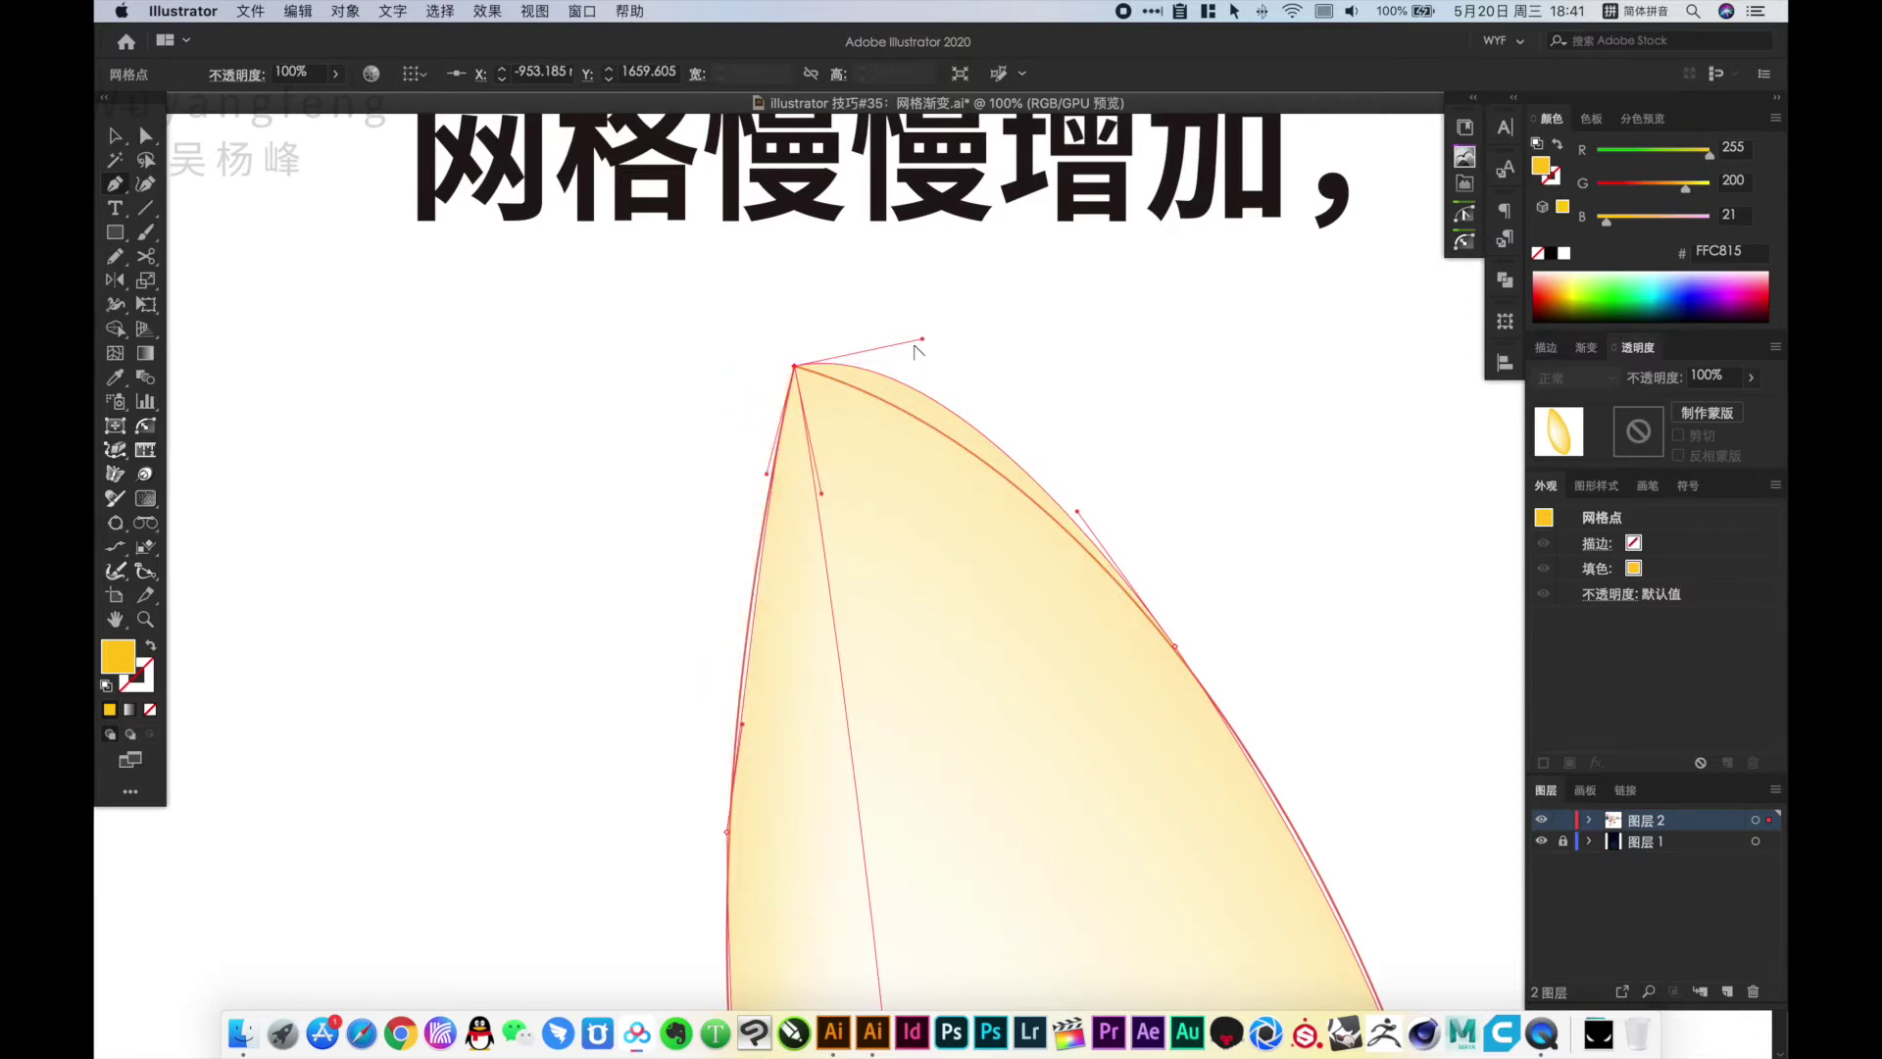
{"action": "left_click_drag", "start_coordinate": [924, 340], "coordinate": [888, 380]}
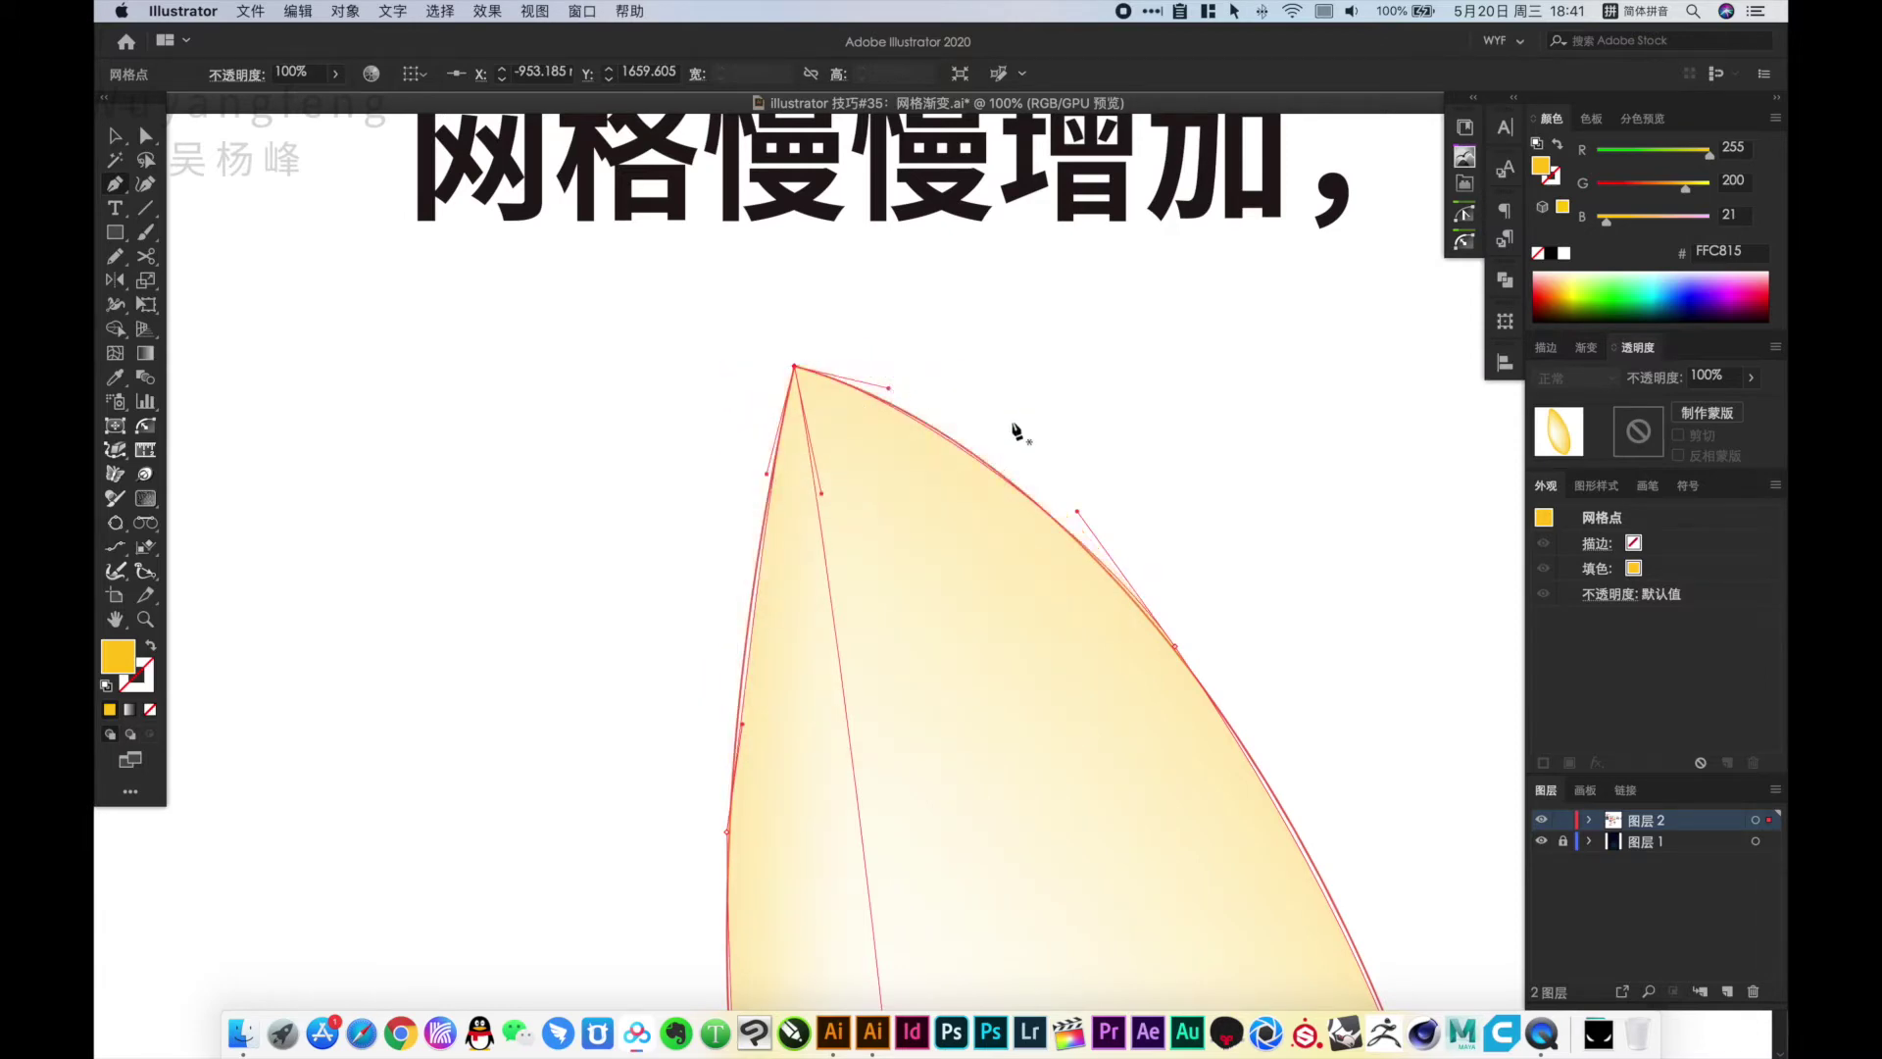
{"action": "scroll", "coordinate": [971, 704], "scroll_direction": "down", "scroll_amount": 5}
{"action": "key", "text": "a"}
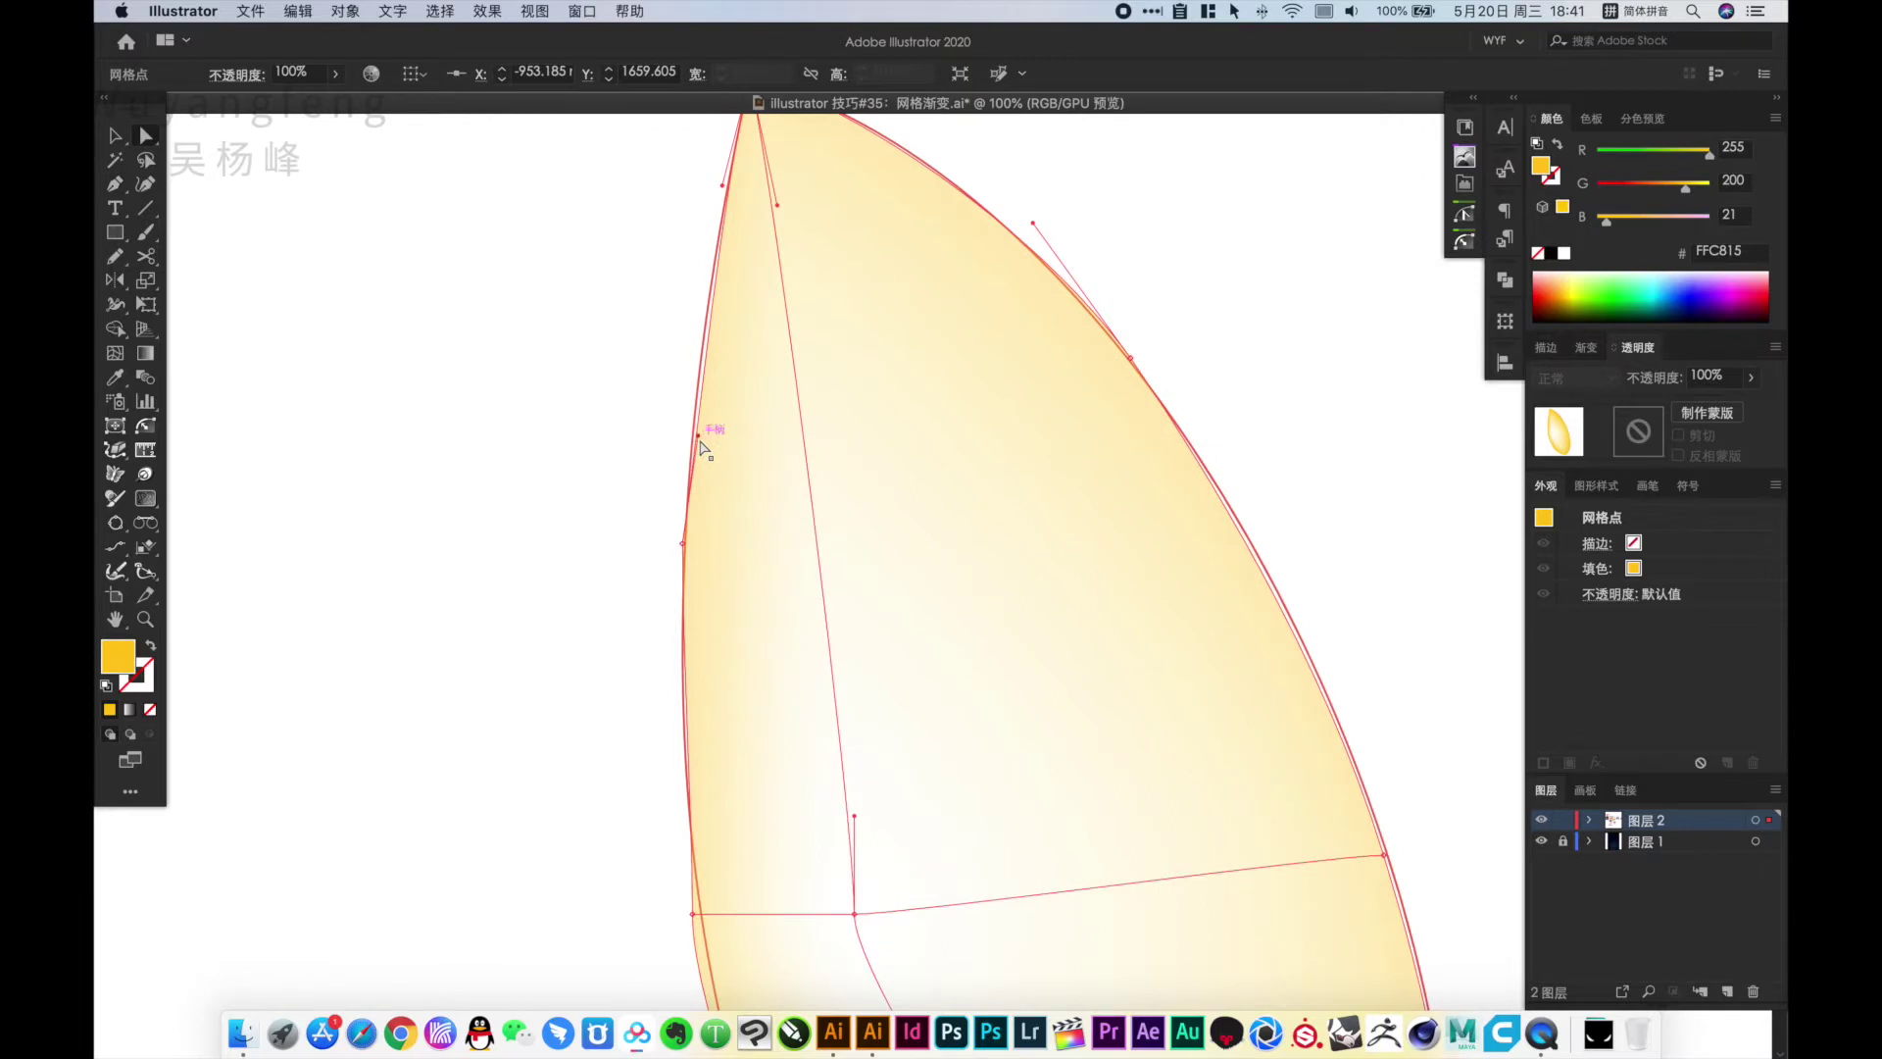
{"action": "left_click_drag", "start_coordinate": [750, 550], "coordinate": [754, 355]}
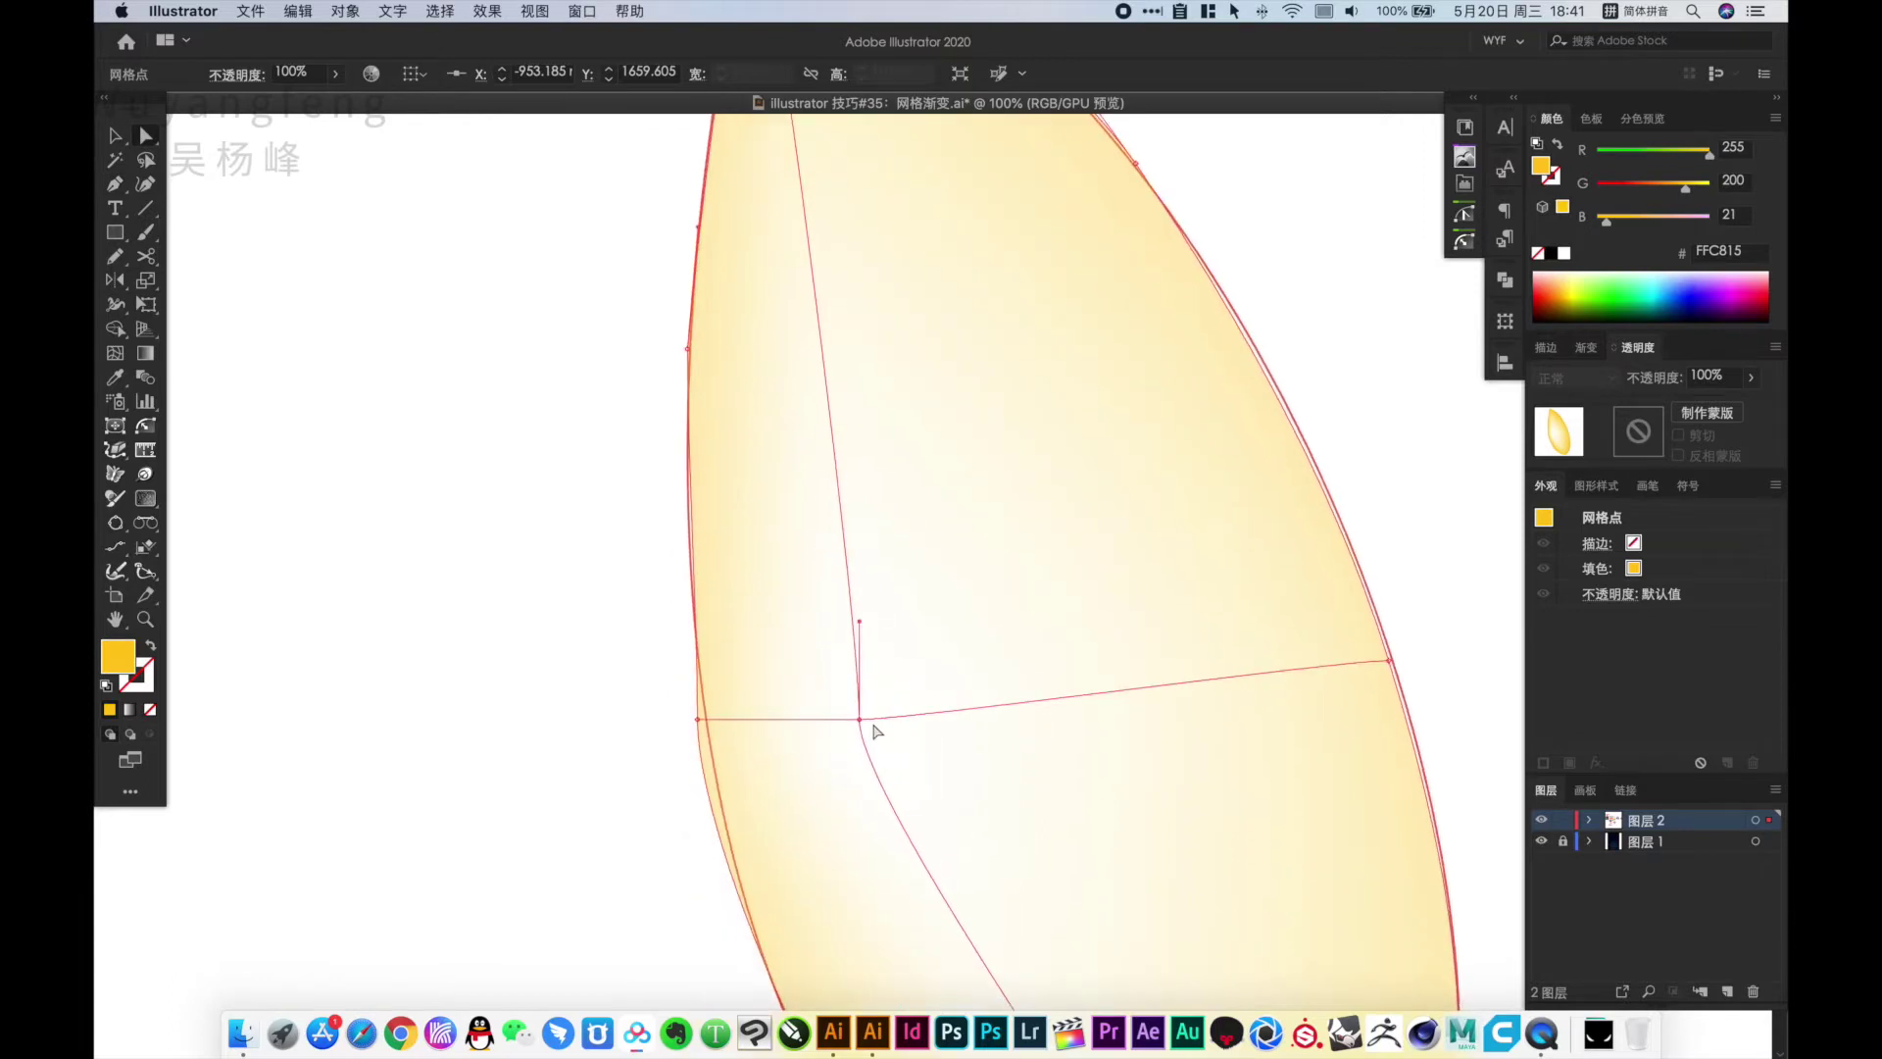
Set the central mesh point to white and reposition it, tilting the crossing lines
{"action": "key", "text": "d"}
{"action": "left_click_drag", "start_coordinate": [859, 719], "coordinate": [1011, 692]}
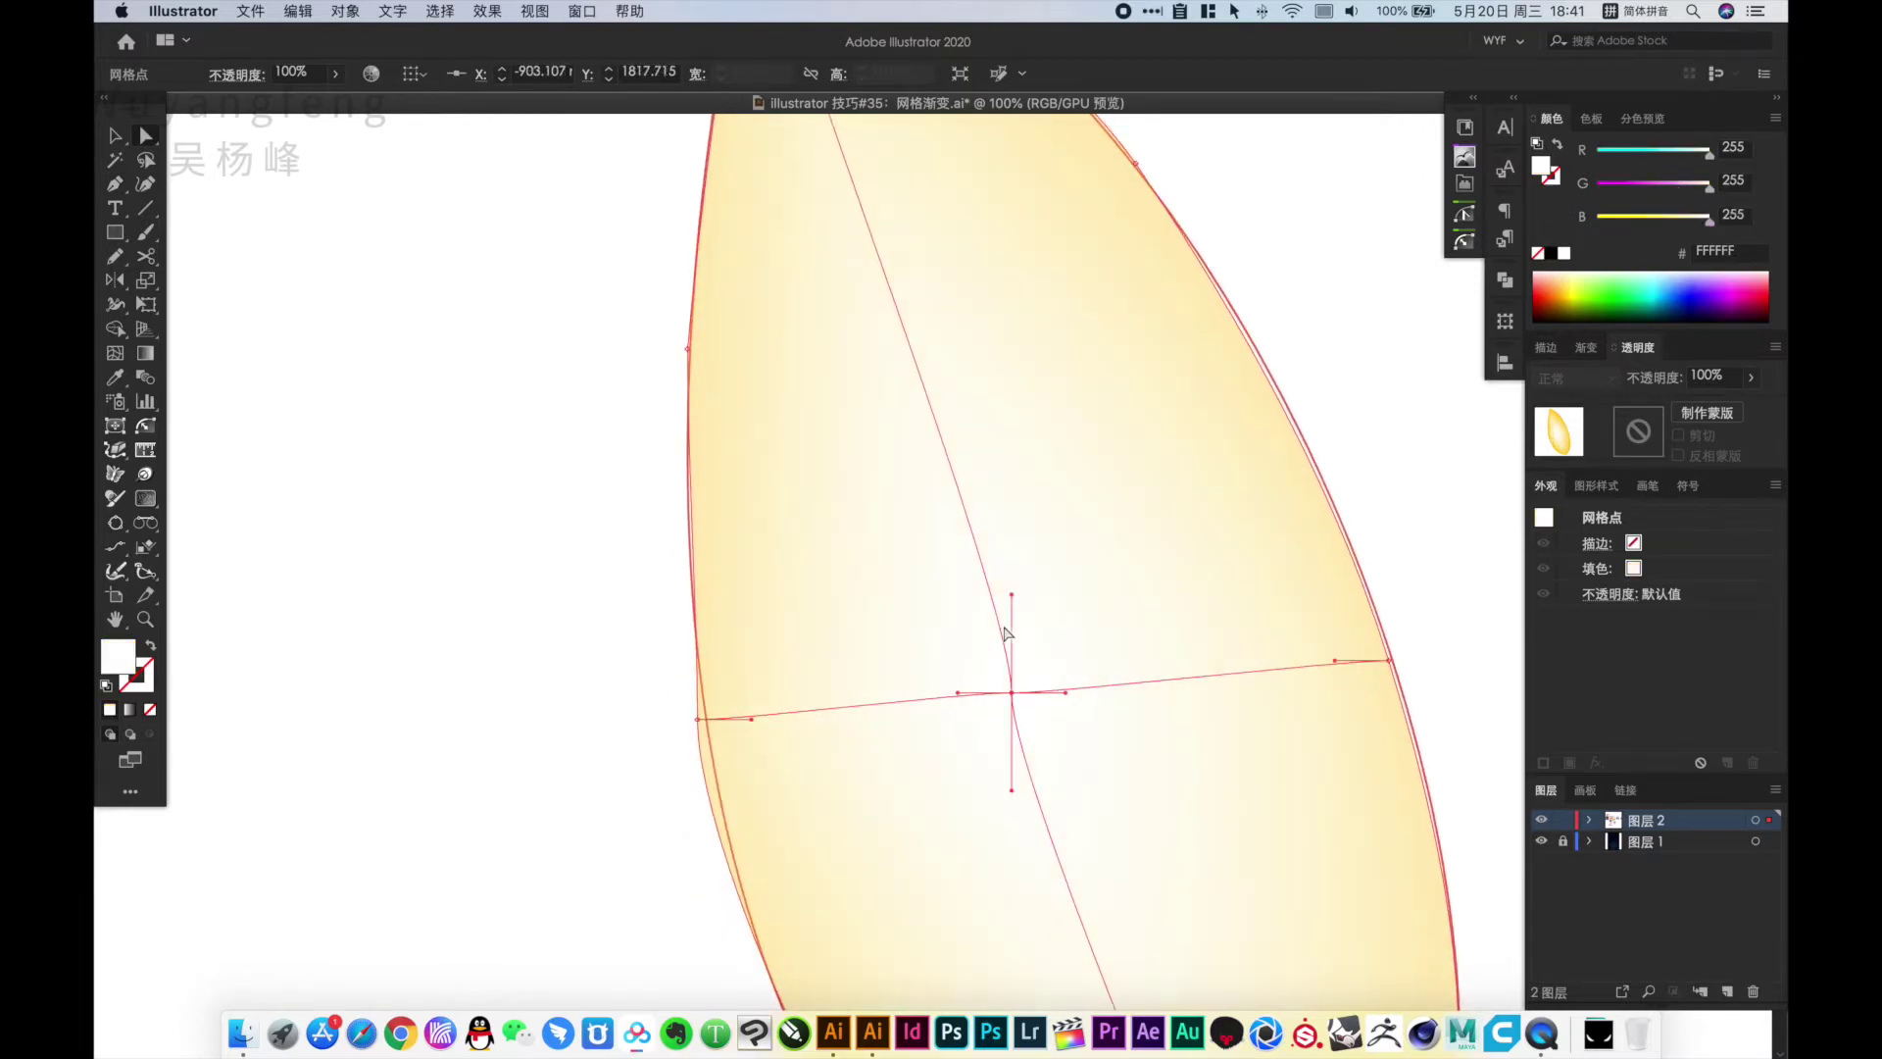
{"action": "left_click_drag", "start_coordinate": [1012, 595], "coordinate": [944, 478]}
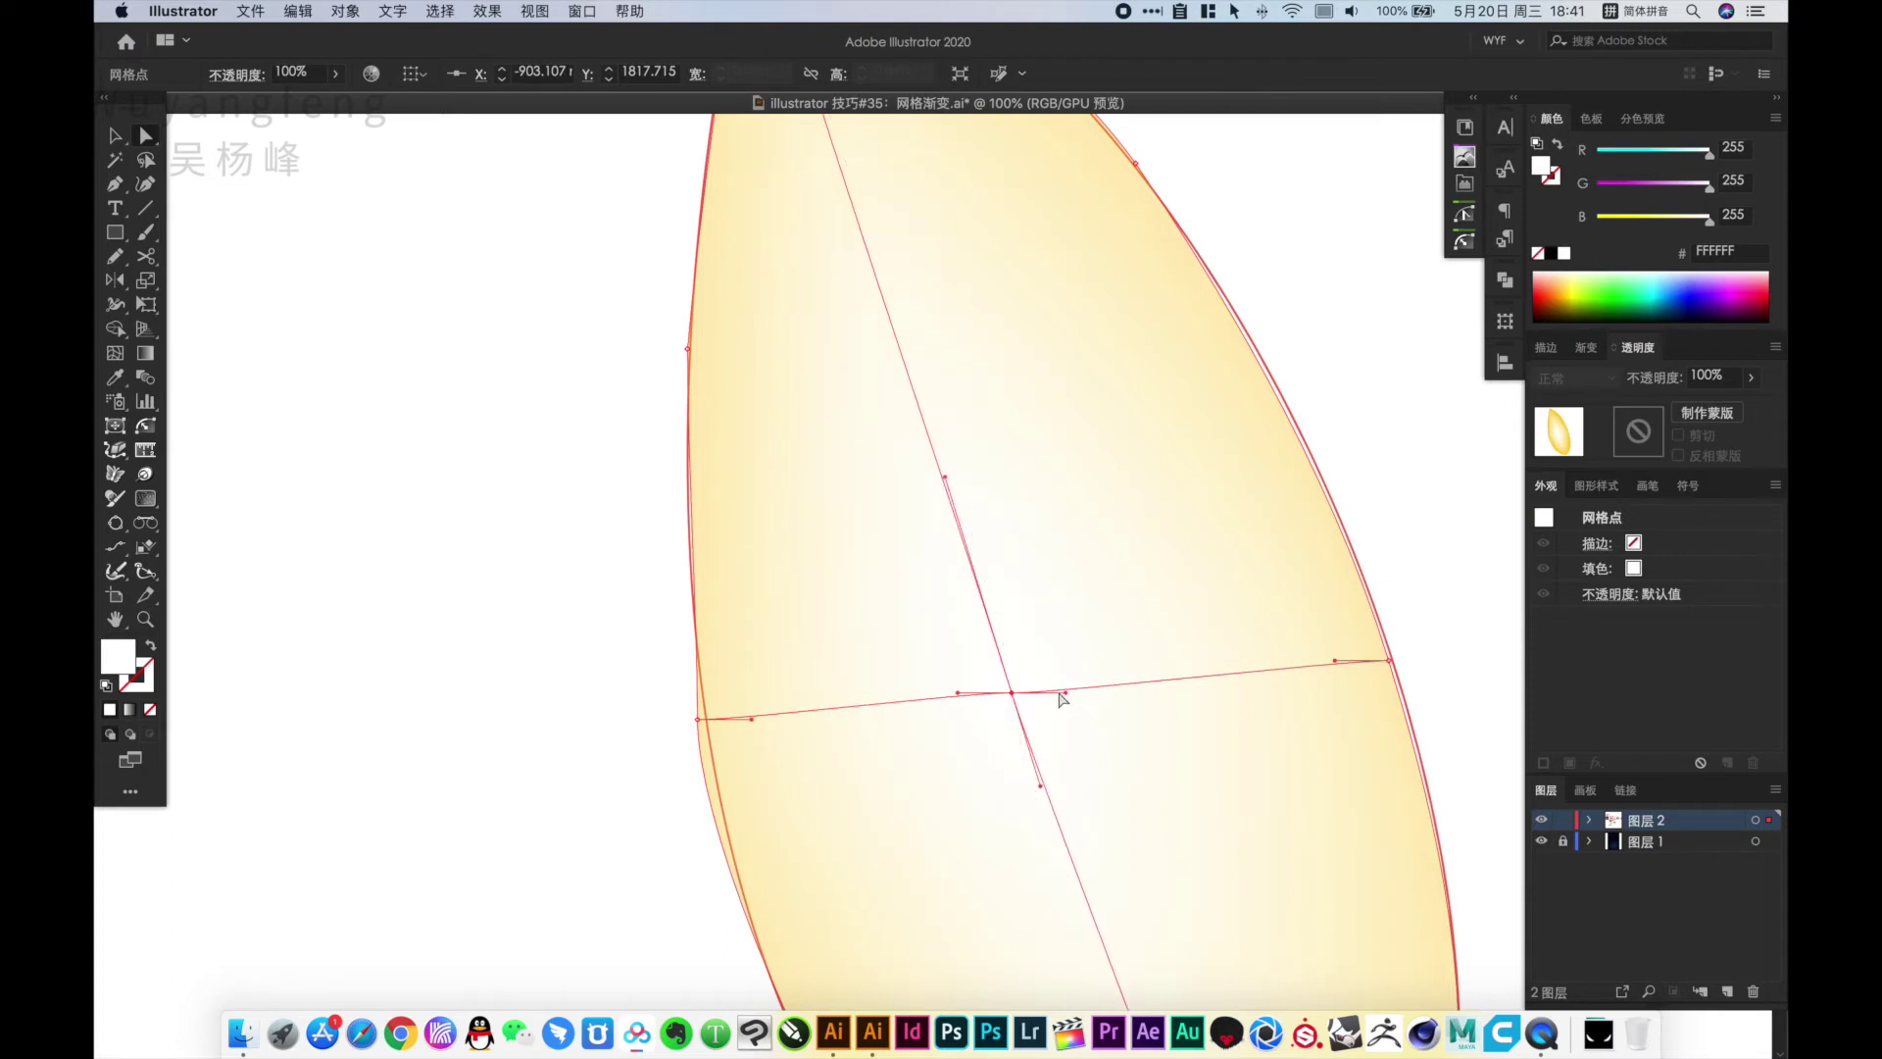
{"action": "left_click_drag", "start_coordinate": [1062, 692], "coordinate": [1138, 678]}
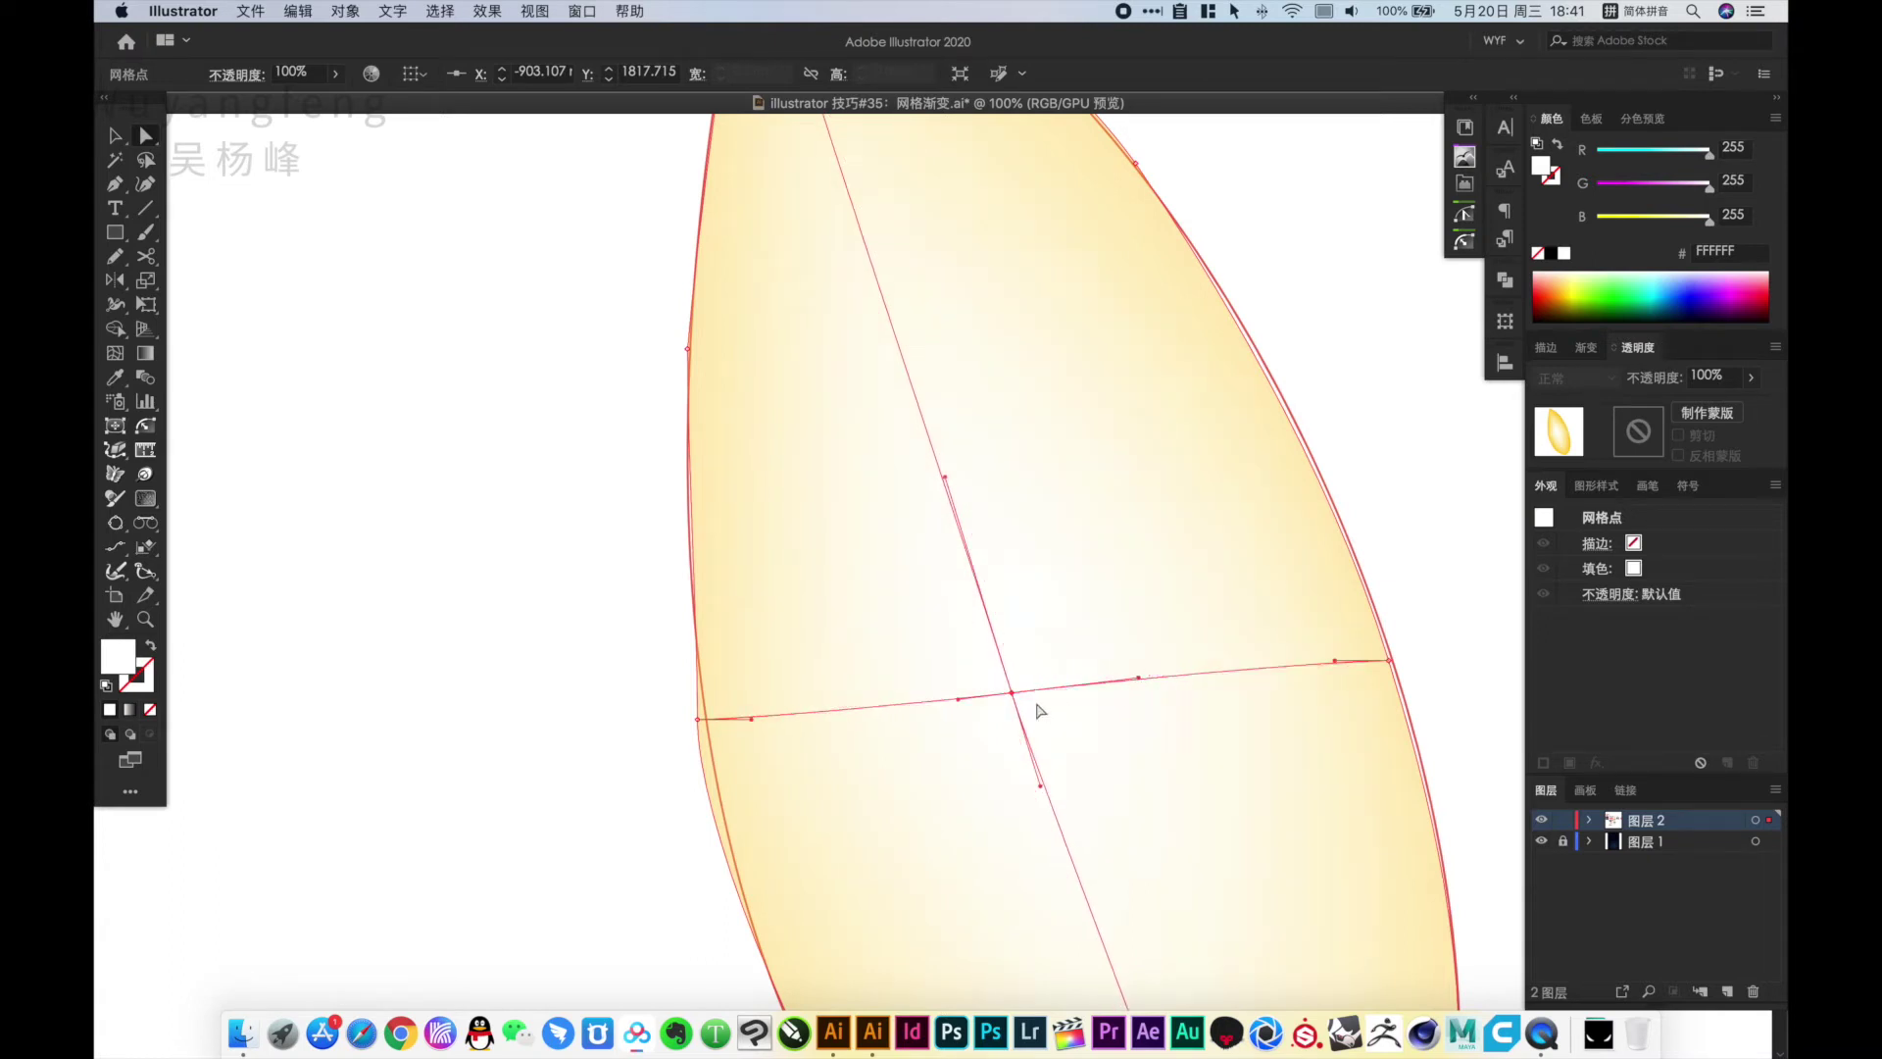
{"action": "left_click_drag", "start_coordinate": [1011, 693], "coordinate": [1057, 762]}
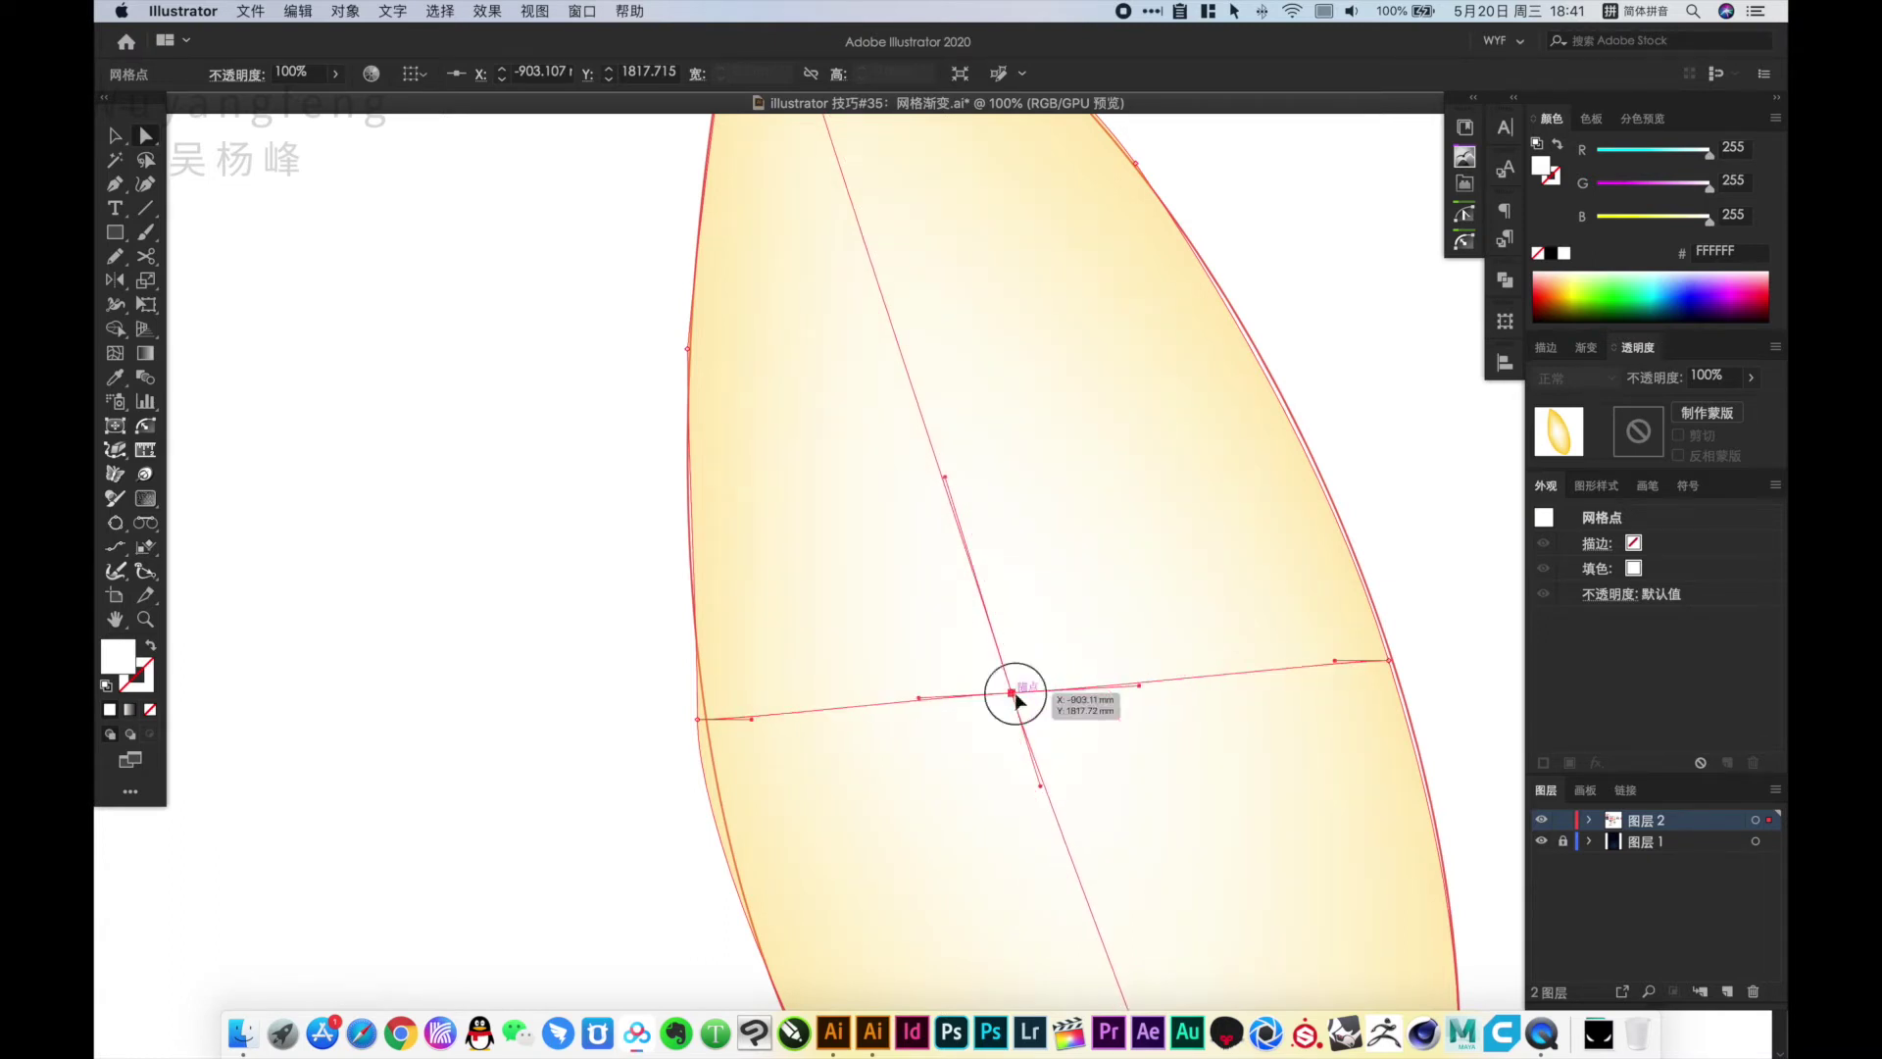
Bend the horizontal mesh line at the right and left edge points to curve smoothly
{"action": "left_click", "coordinate": [1389, 660]}
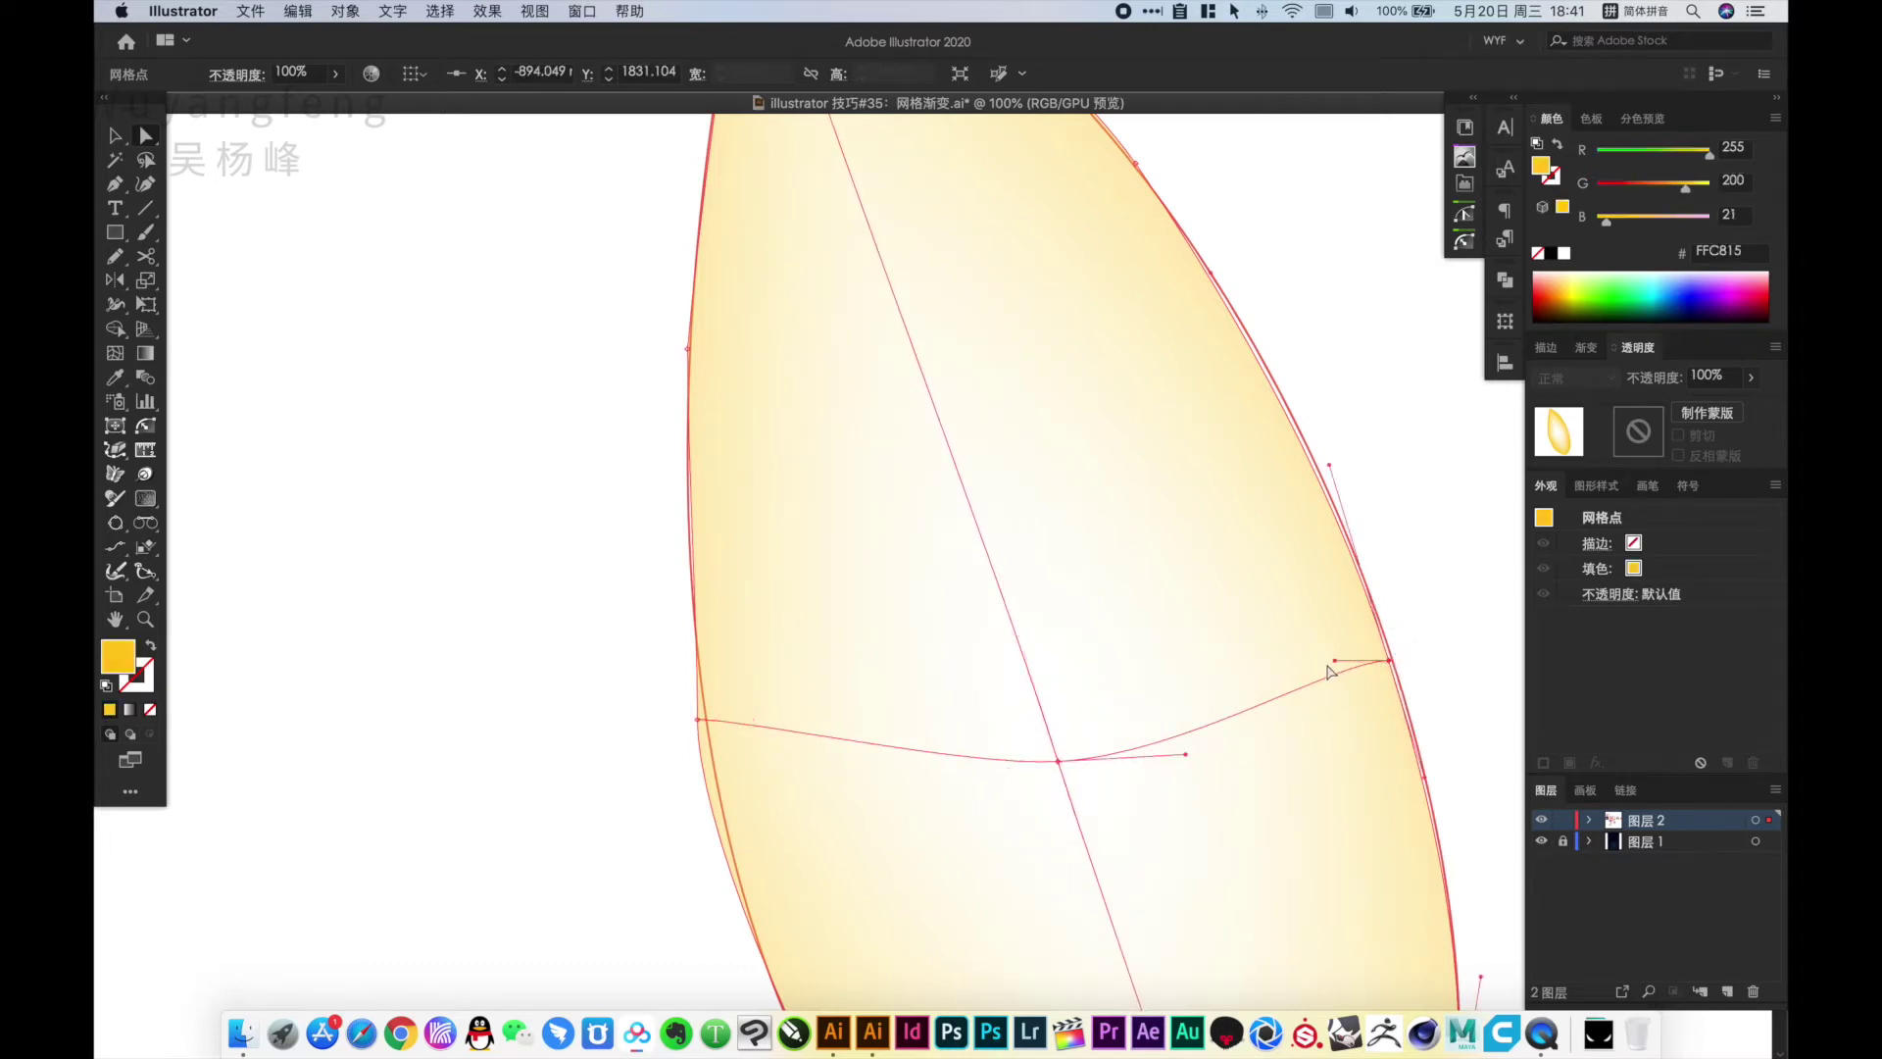
{"action": "left_click_drag", "start_coordinate": [1335, 661], "coordinate": [1347, 696]}
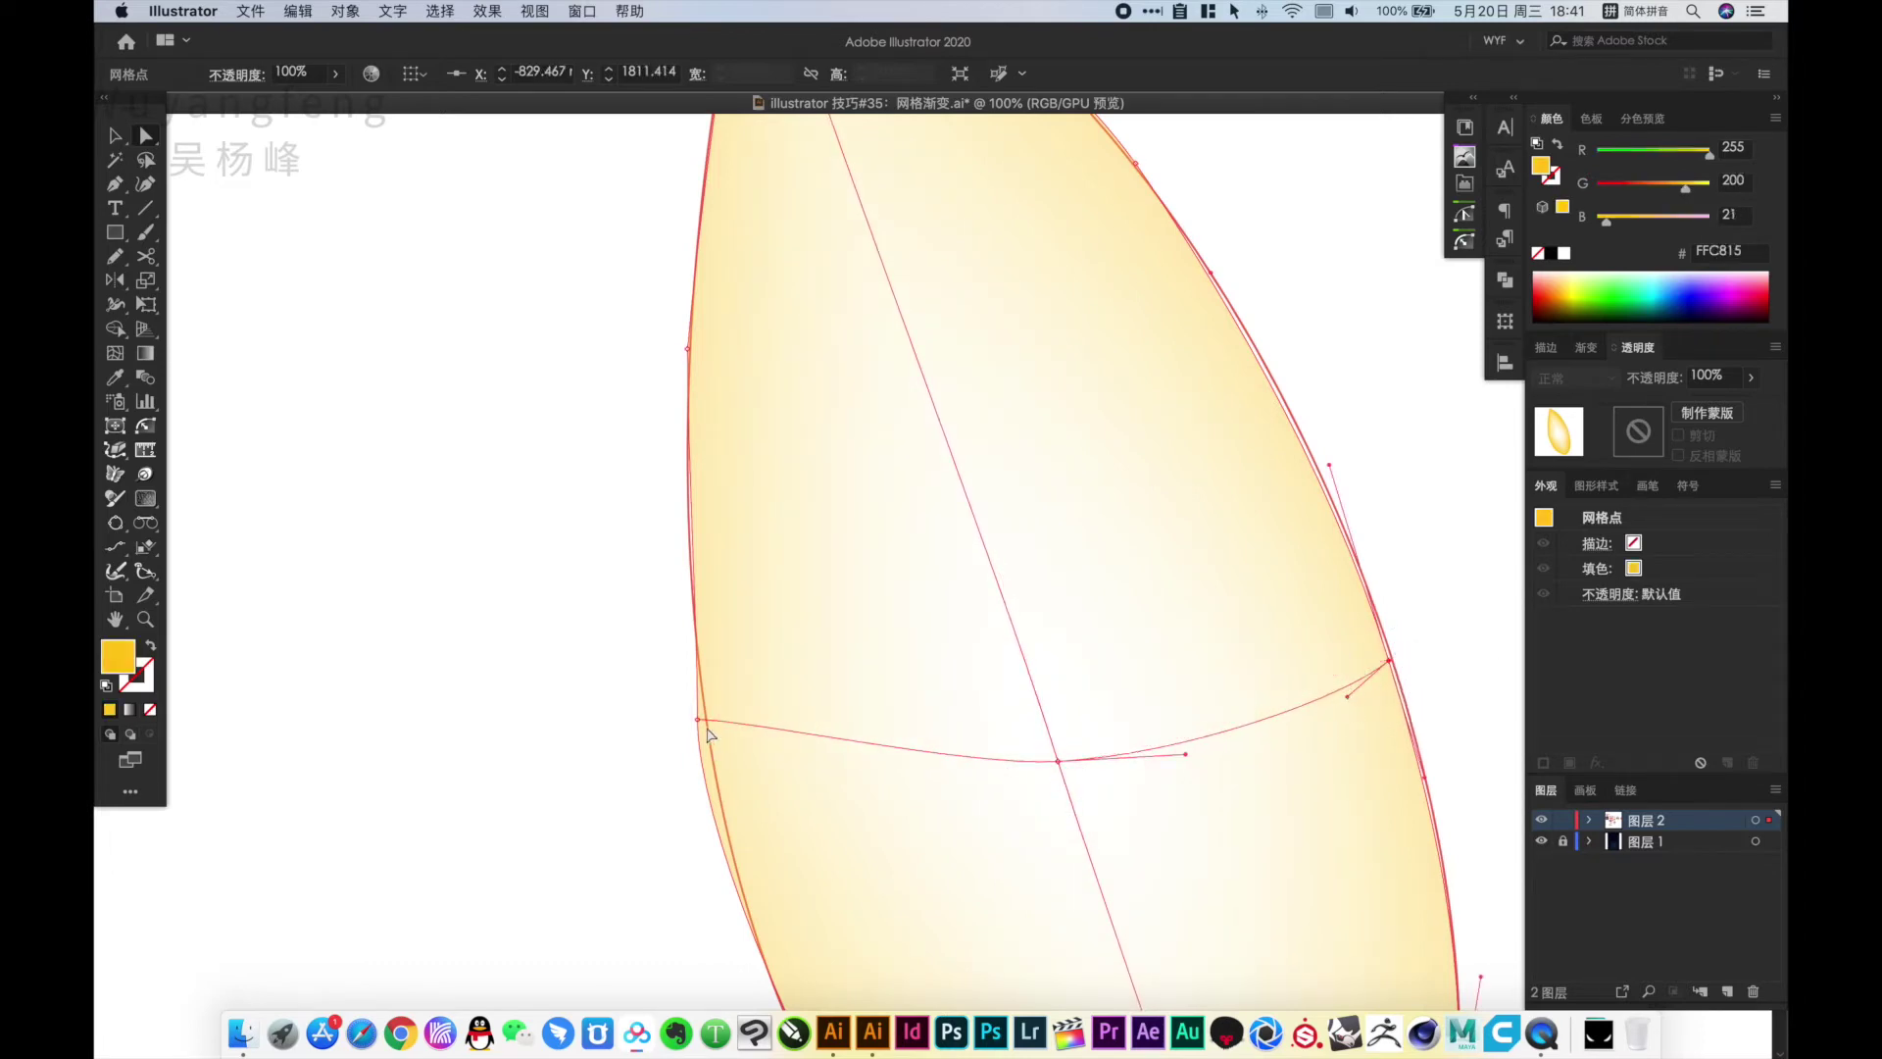
{"action": "left_click_drag", "start_coordinate": [698, 721], "coordinate": [733, 731]}
{"action": "left_click_drag", "start_coordinate": [706, 624], "coordinate": [698, 653]}
{"action": "left_click_drag", "start_coordinate": [761, 722], "coordinate": [897, 758]}
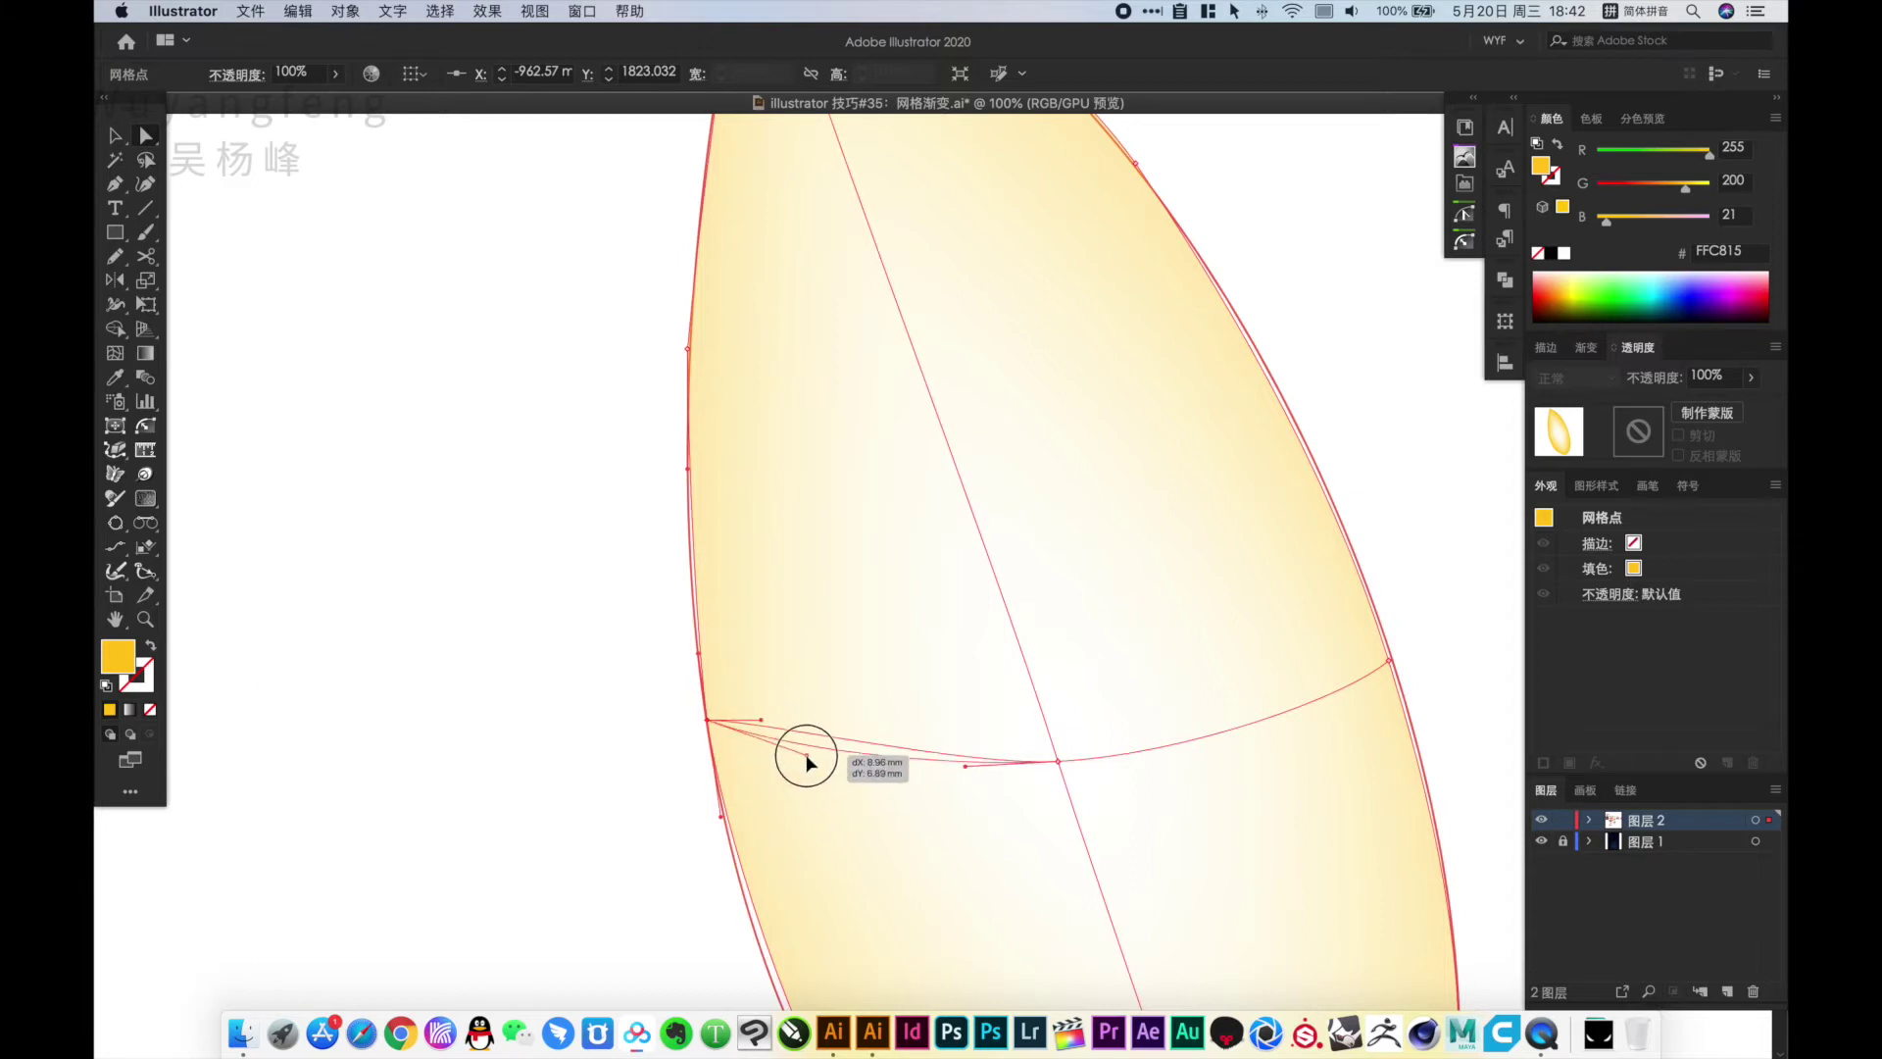
{"action": "left_click", "coordinate": [1058, 762]}
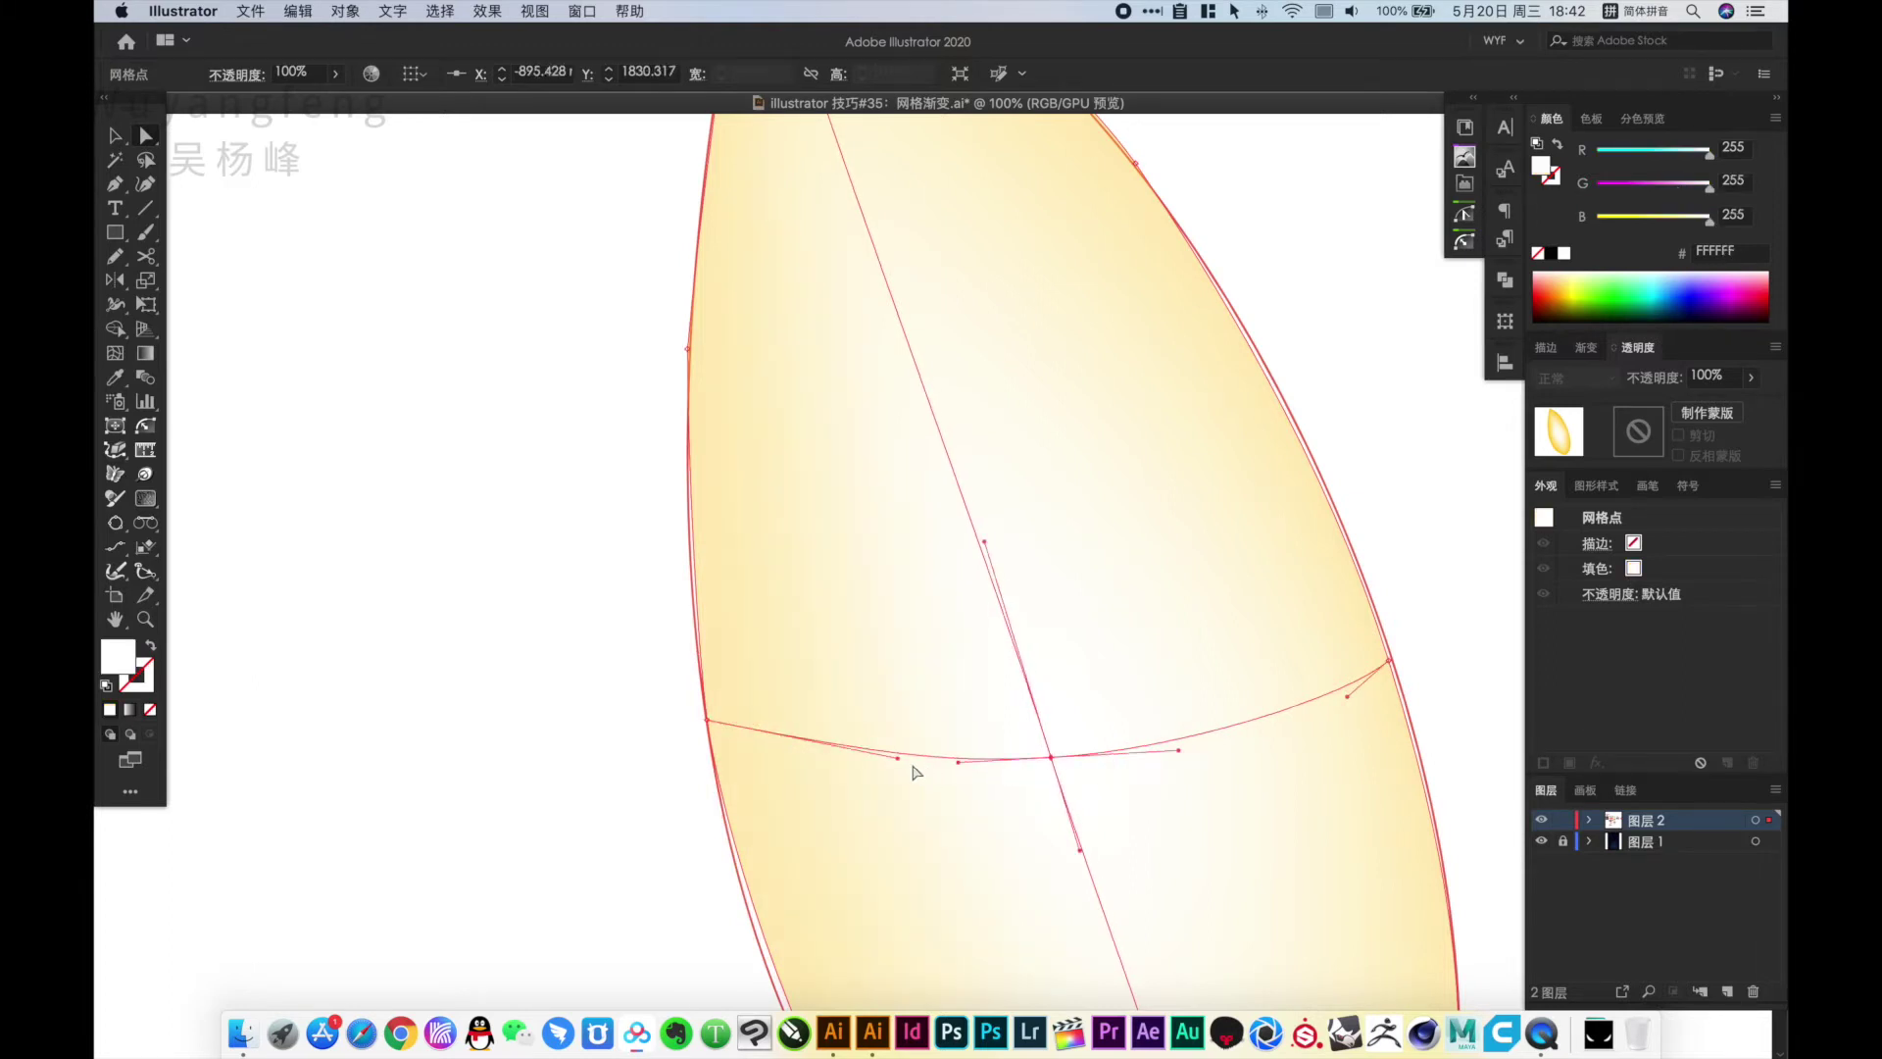
{"action": "left_click_drag", "start_coordinate": [899, 760], "coordinate": [835, 750]}
{"action": "left_click", "coordinate": [1039, 802], "text": "alt"}
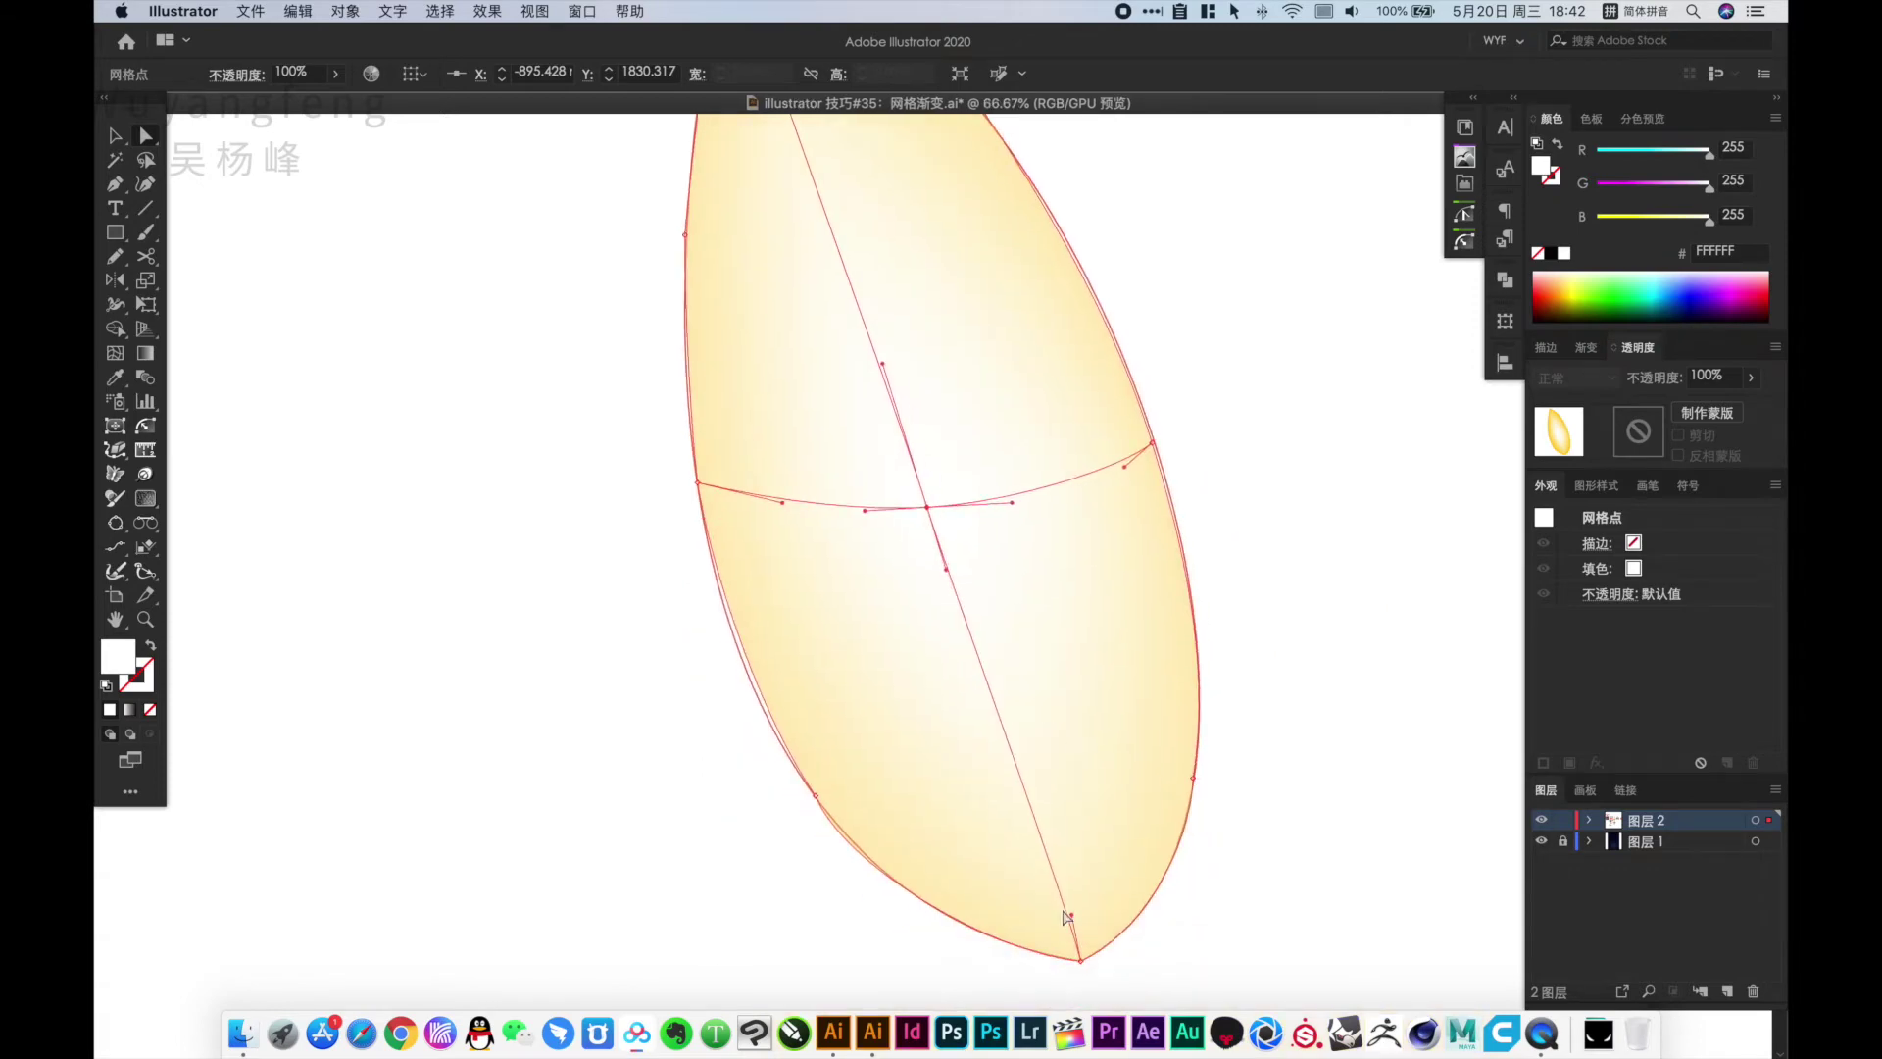
Fine-tune the vertical mesh line at the bottom and top, and nudge the central point
{"action": "left_click_drag", "start_coordinate": [1071, 915], "coordinate": [1023, 849]}
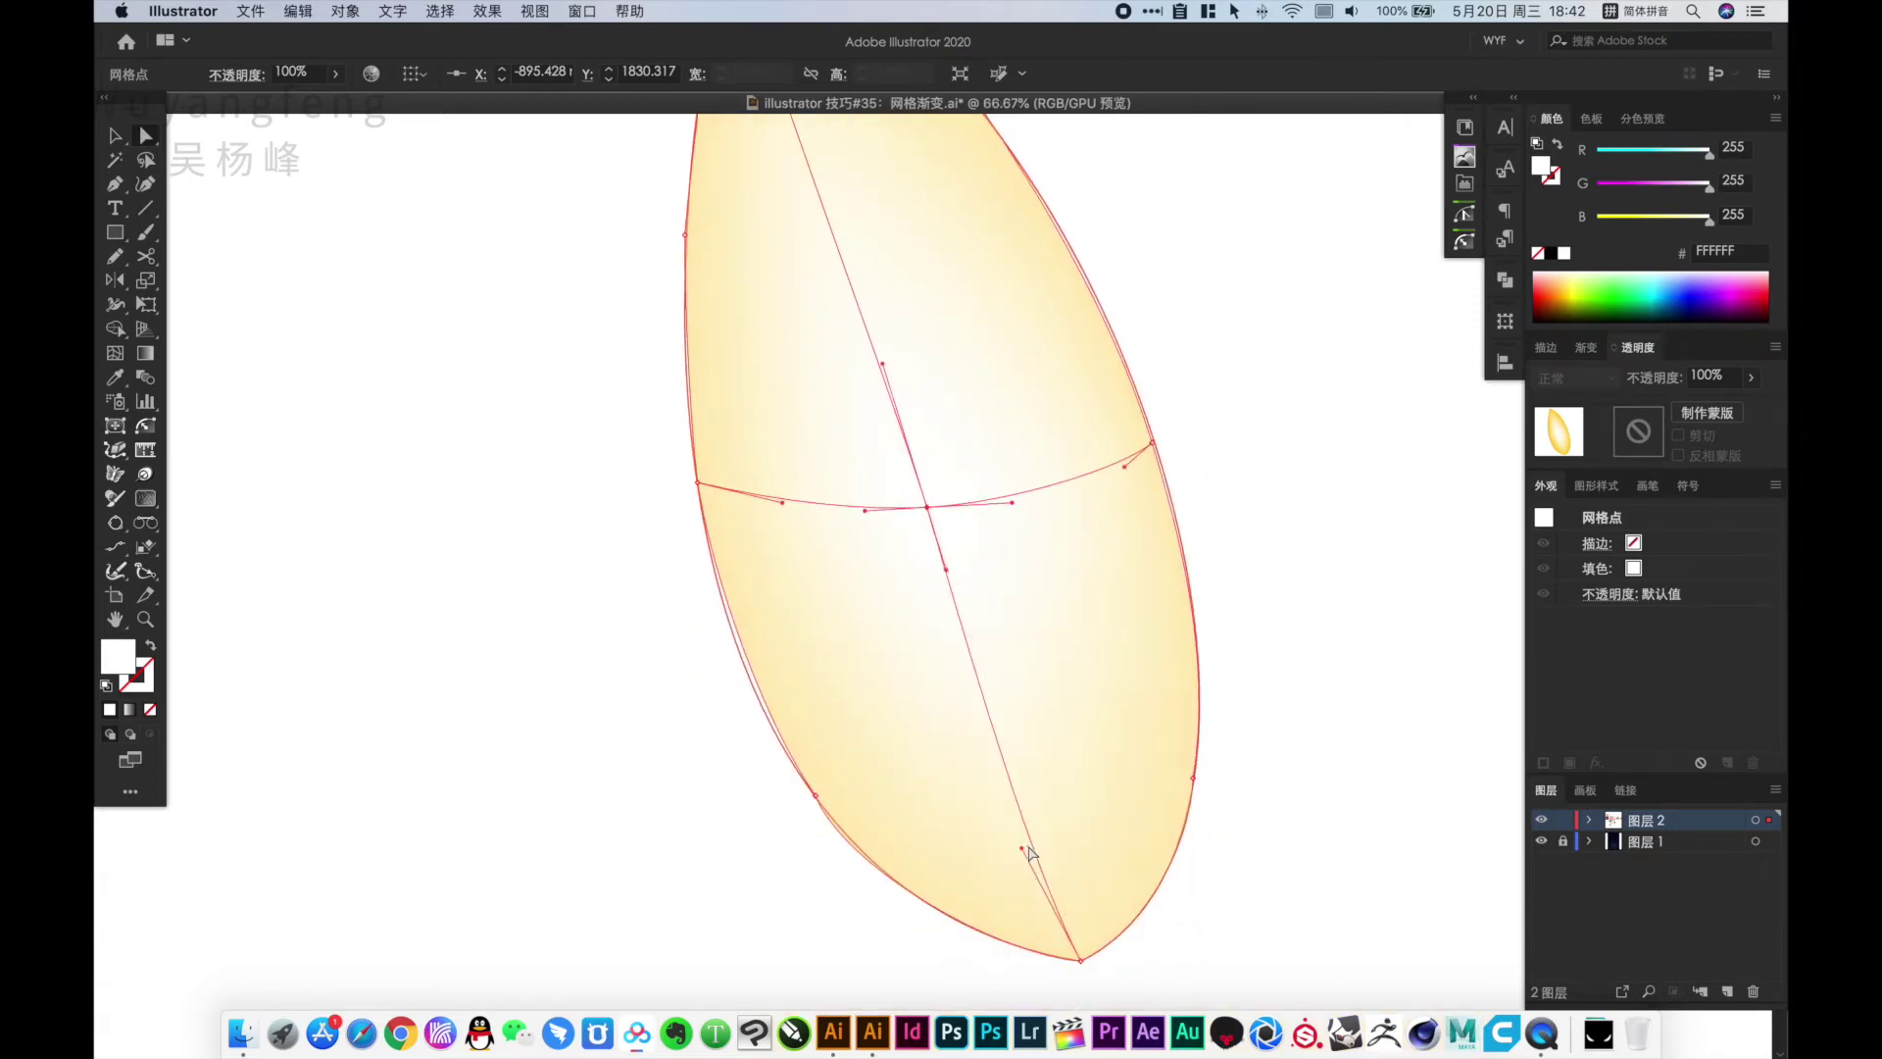
{"action": "left_click_drag", "start_coordinate": [926, 507], "coordinate": [916, 511]}
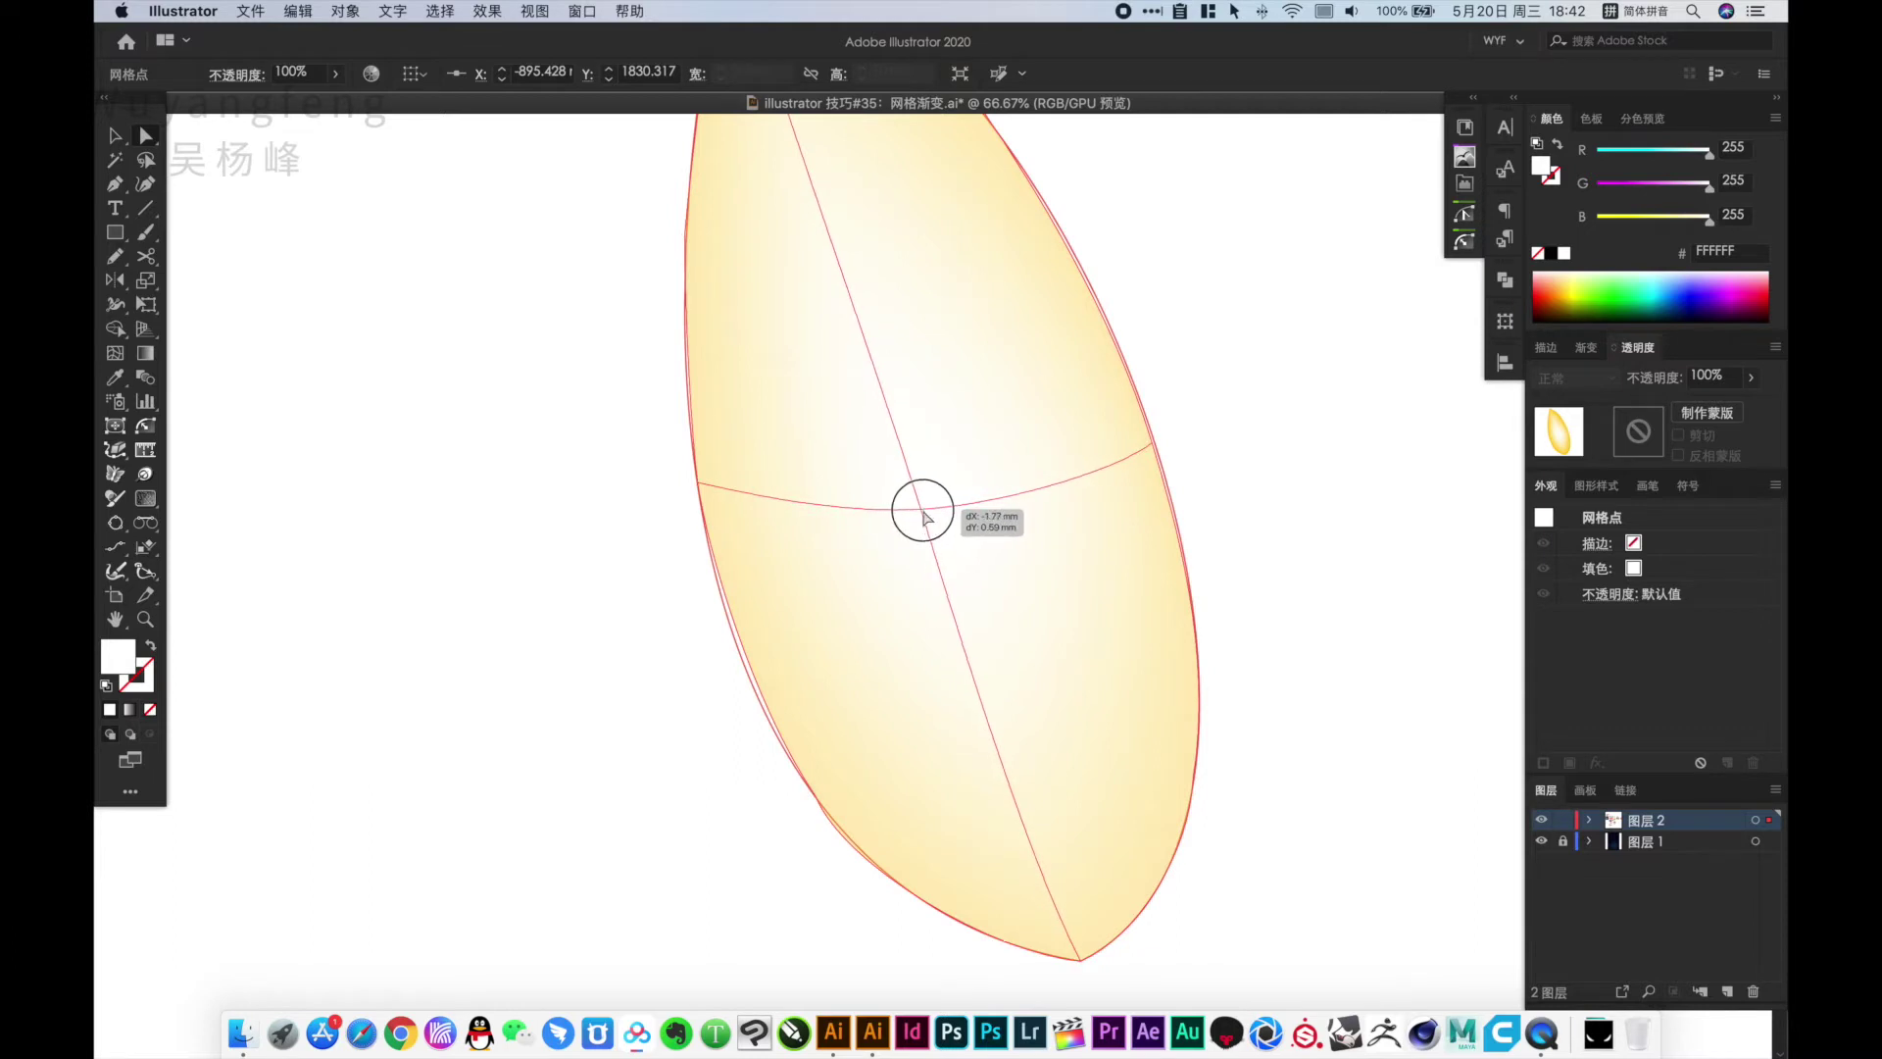
{"action": "left_click_drag", "start_coordinate": [872, 316], "coordinate": [904, 602]}
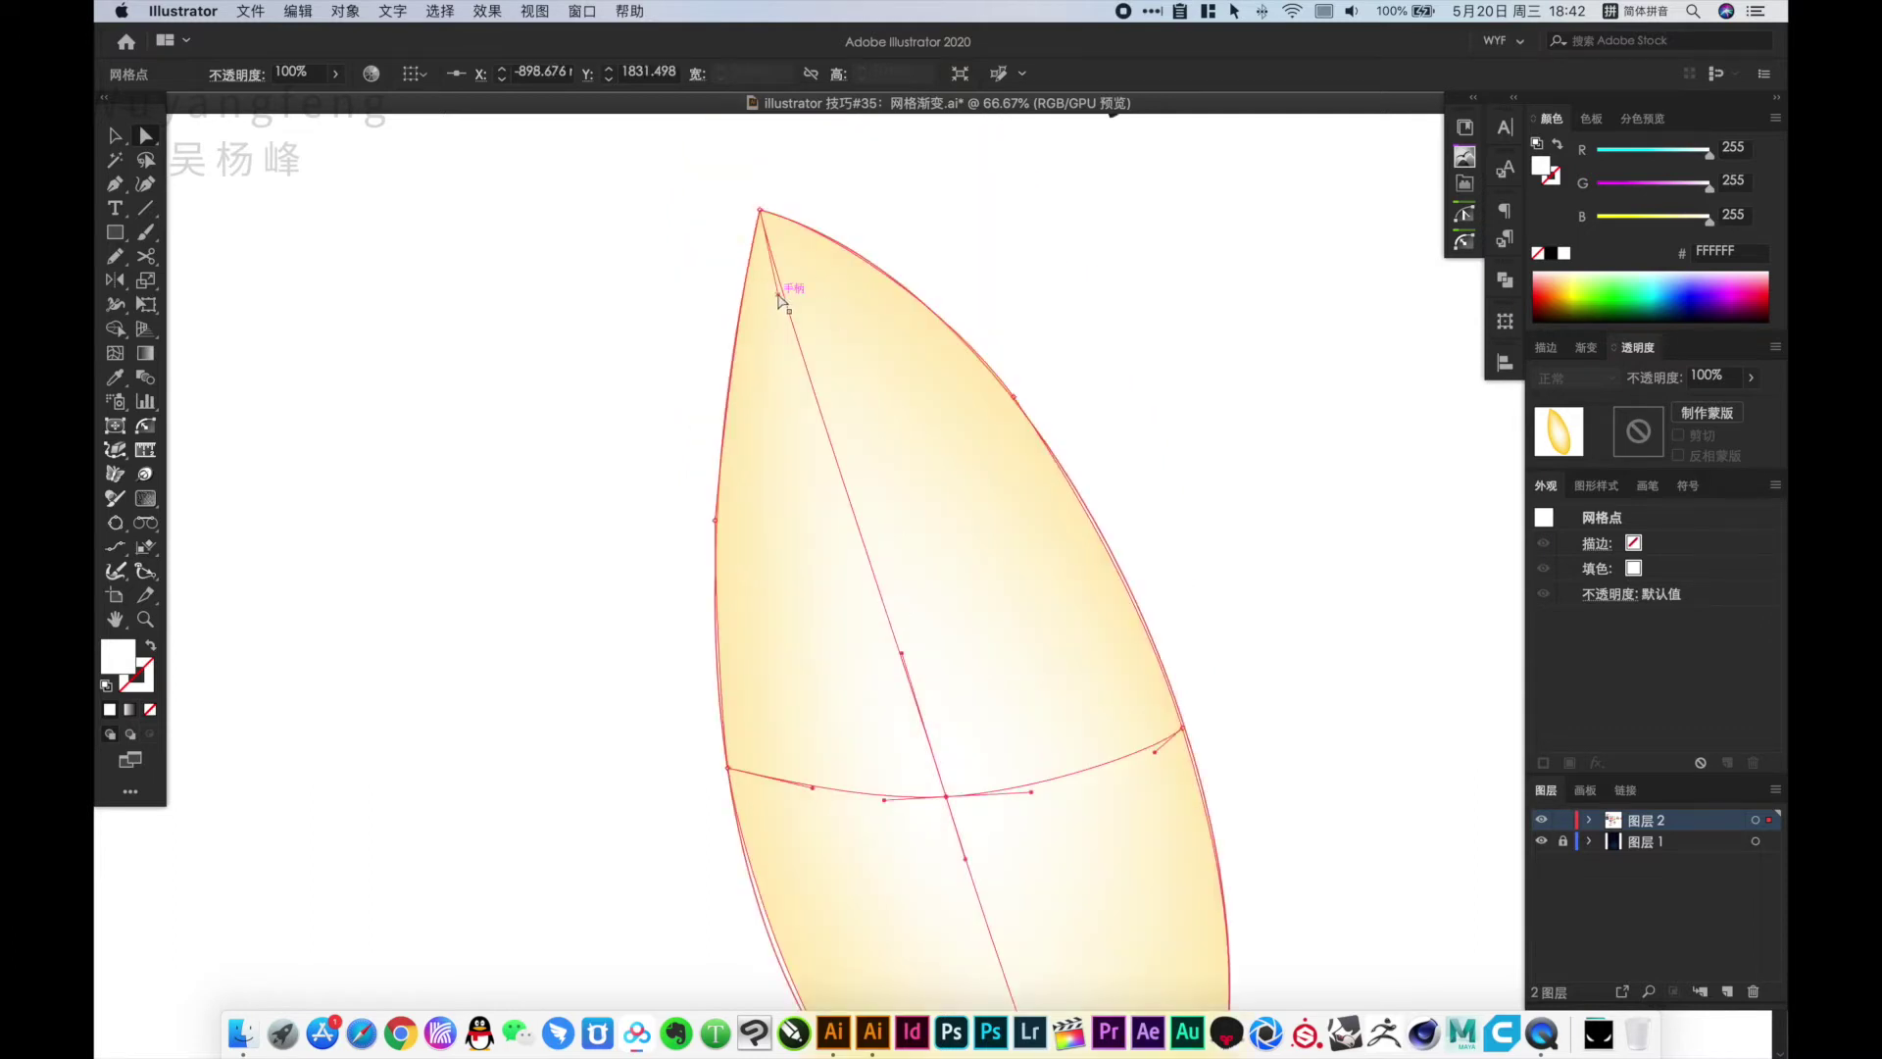
{"action": "left_click_drag", "start_coordinate": [780, 296], "coordinate": [901, 423]}
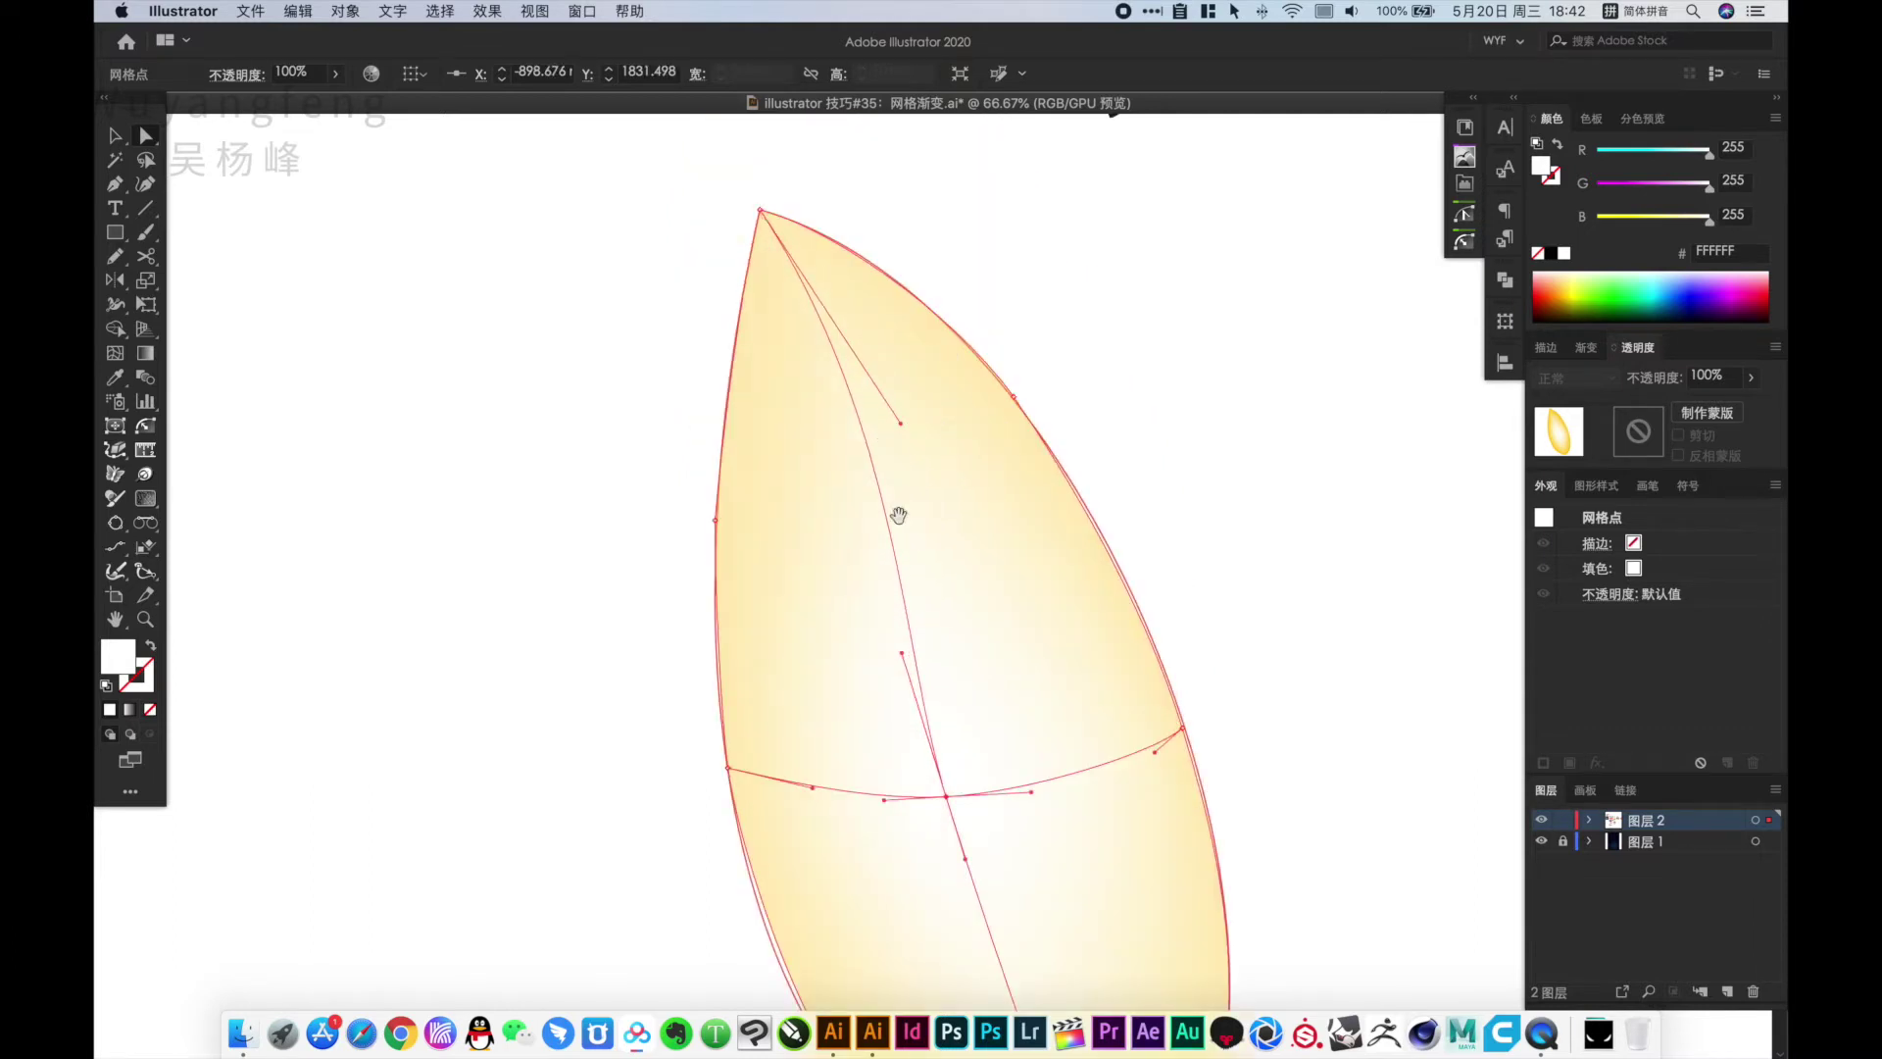
{"action": "scroll", "coordinate": [898, 515], "scroll_direction": "down", "scroll_amount": 3}
{"action": "left_click_drag", "start_coordinate": [943, 721], "coordinate": [953, 725]}
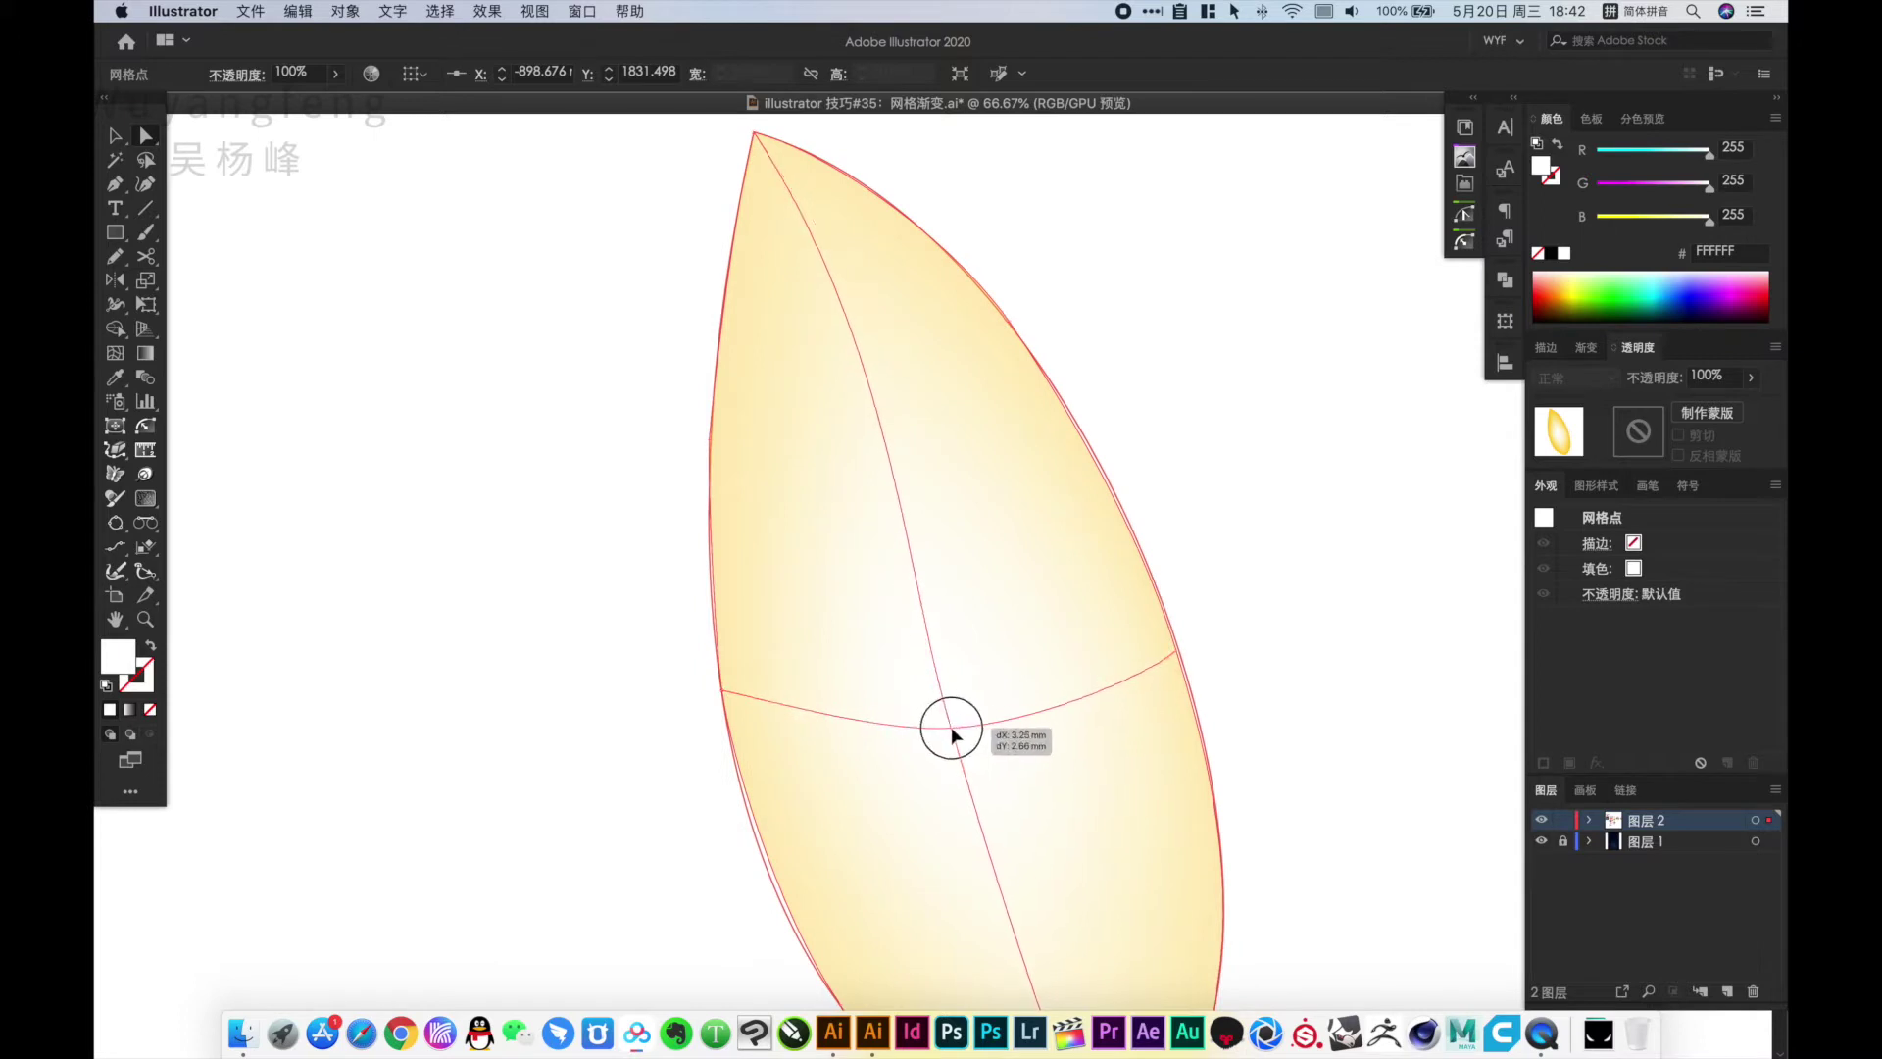
{"action": "scroll", "coordinate": [1105, 637], "scroll_direction": "down", "scroll_amount": 5}
{"action": "left_click", "coordinate": [1196, 643]}
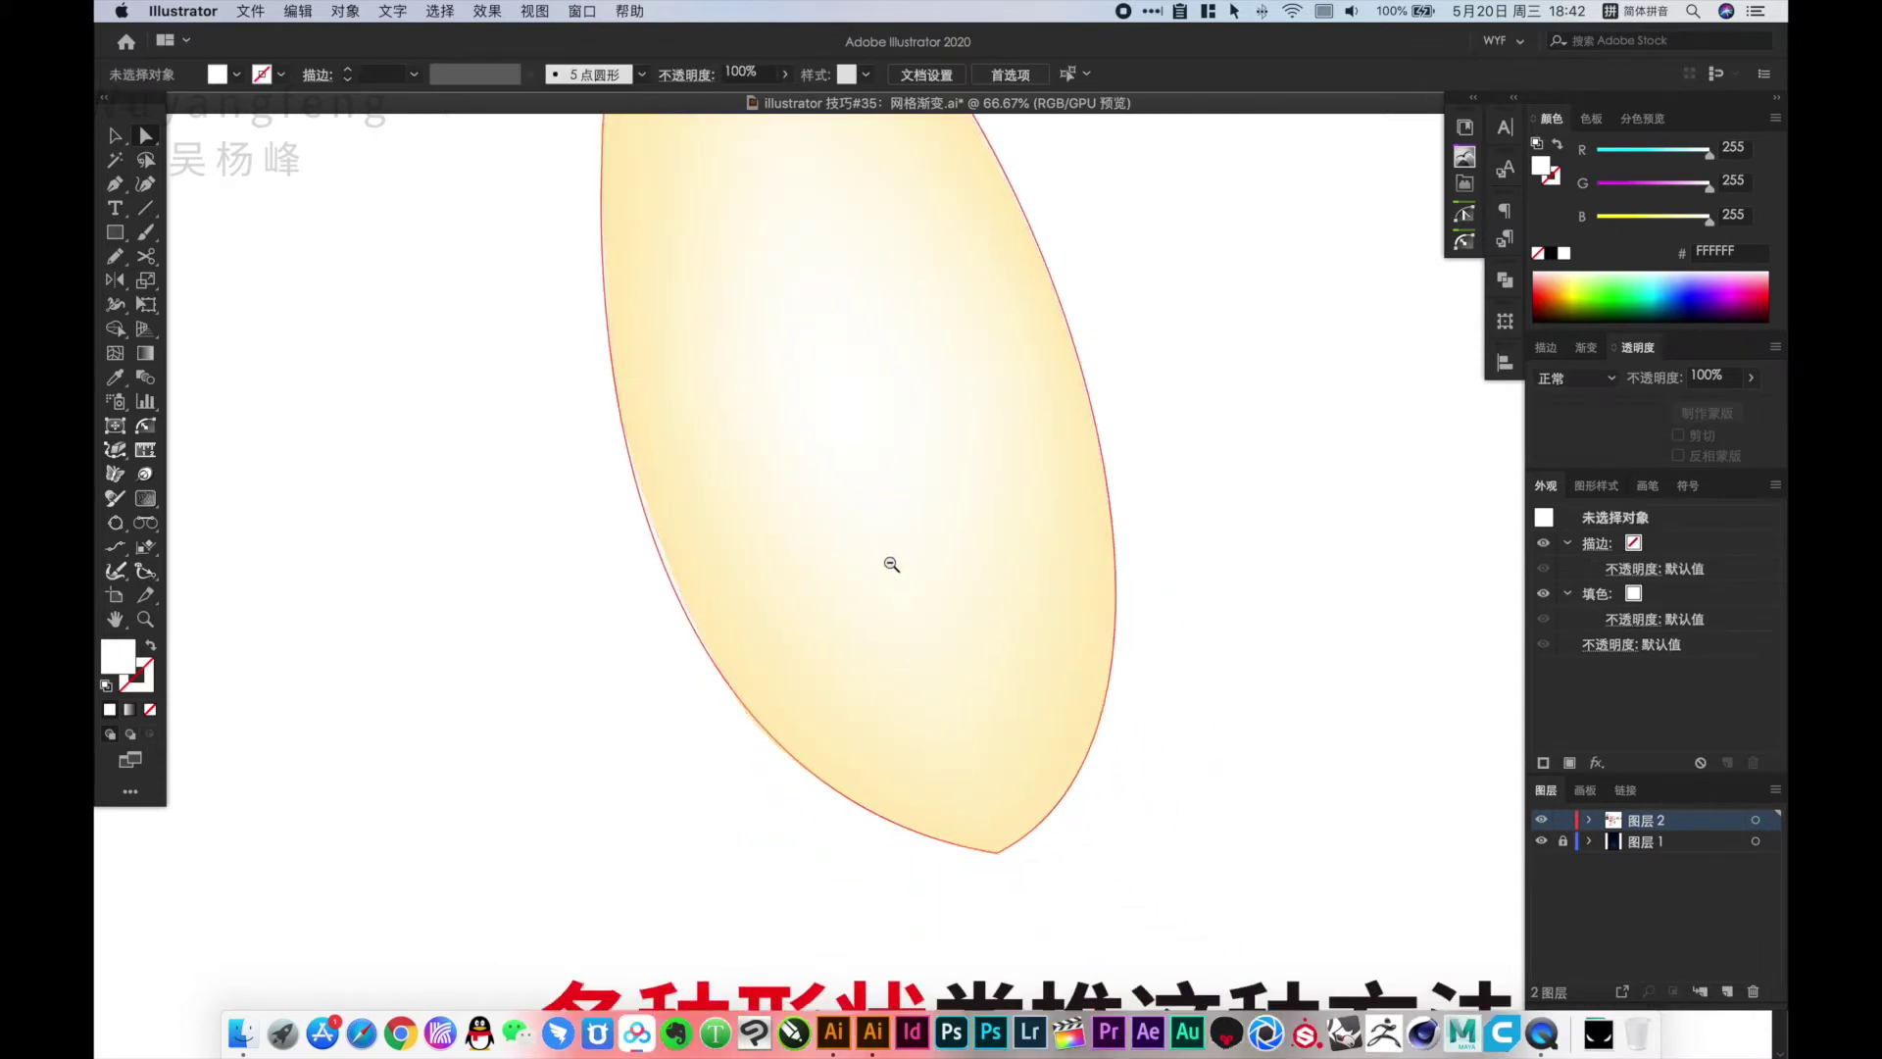
Smooth the leaf's lower-left edge handles to hug the outline, then zoom out
{"action": "left_click", "coordinate": [686, 591]}
{"action": "scroll", "coordinate": [677, 583], "scroll_direction": "up", "scroll_amount": 5}
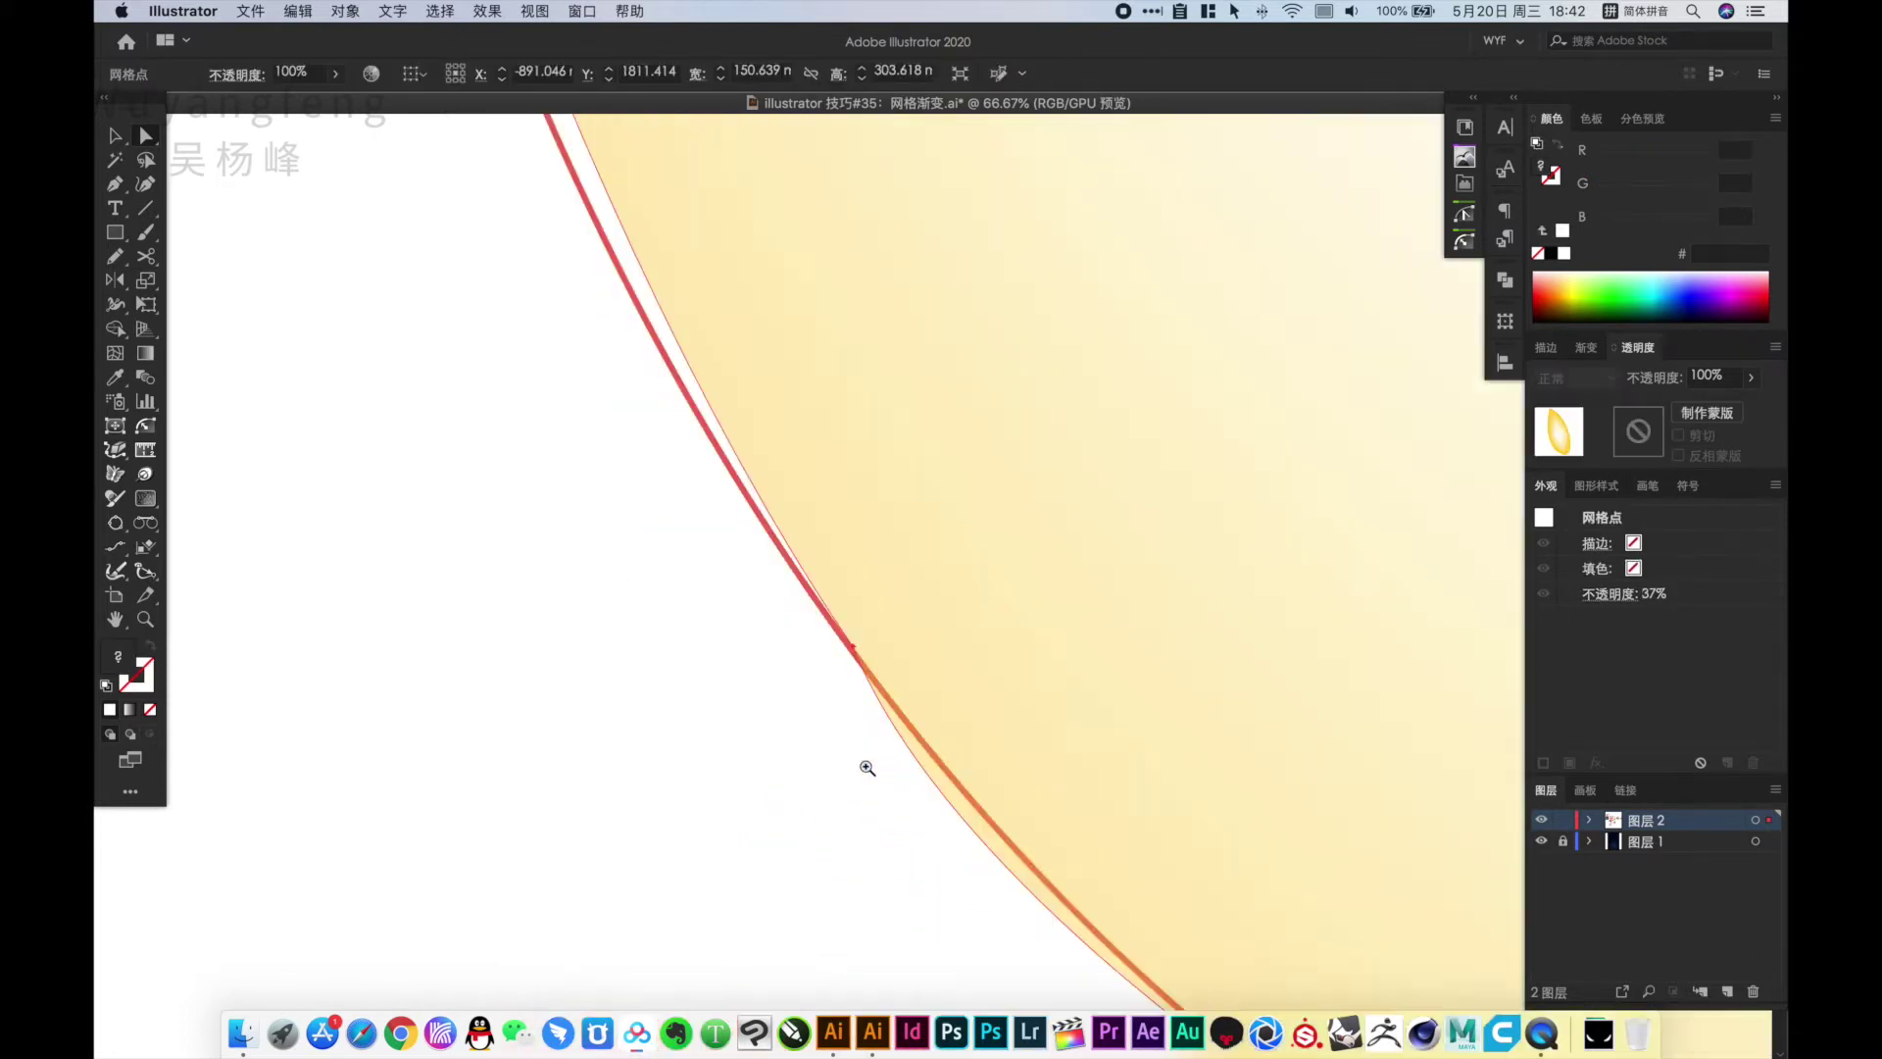
{"action": "left_click", "coordinate": [854, 648]}
{"action": "scroll", "coordinate": [1020, 598], "scroll_direction": "down", "scroll_amount": 3}
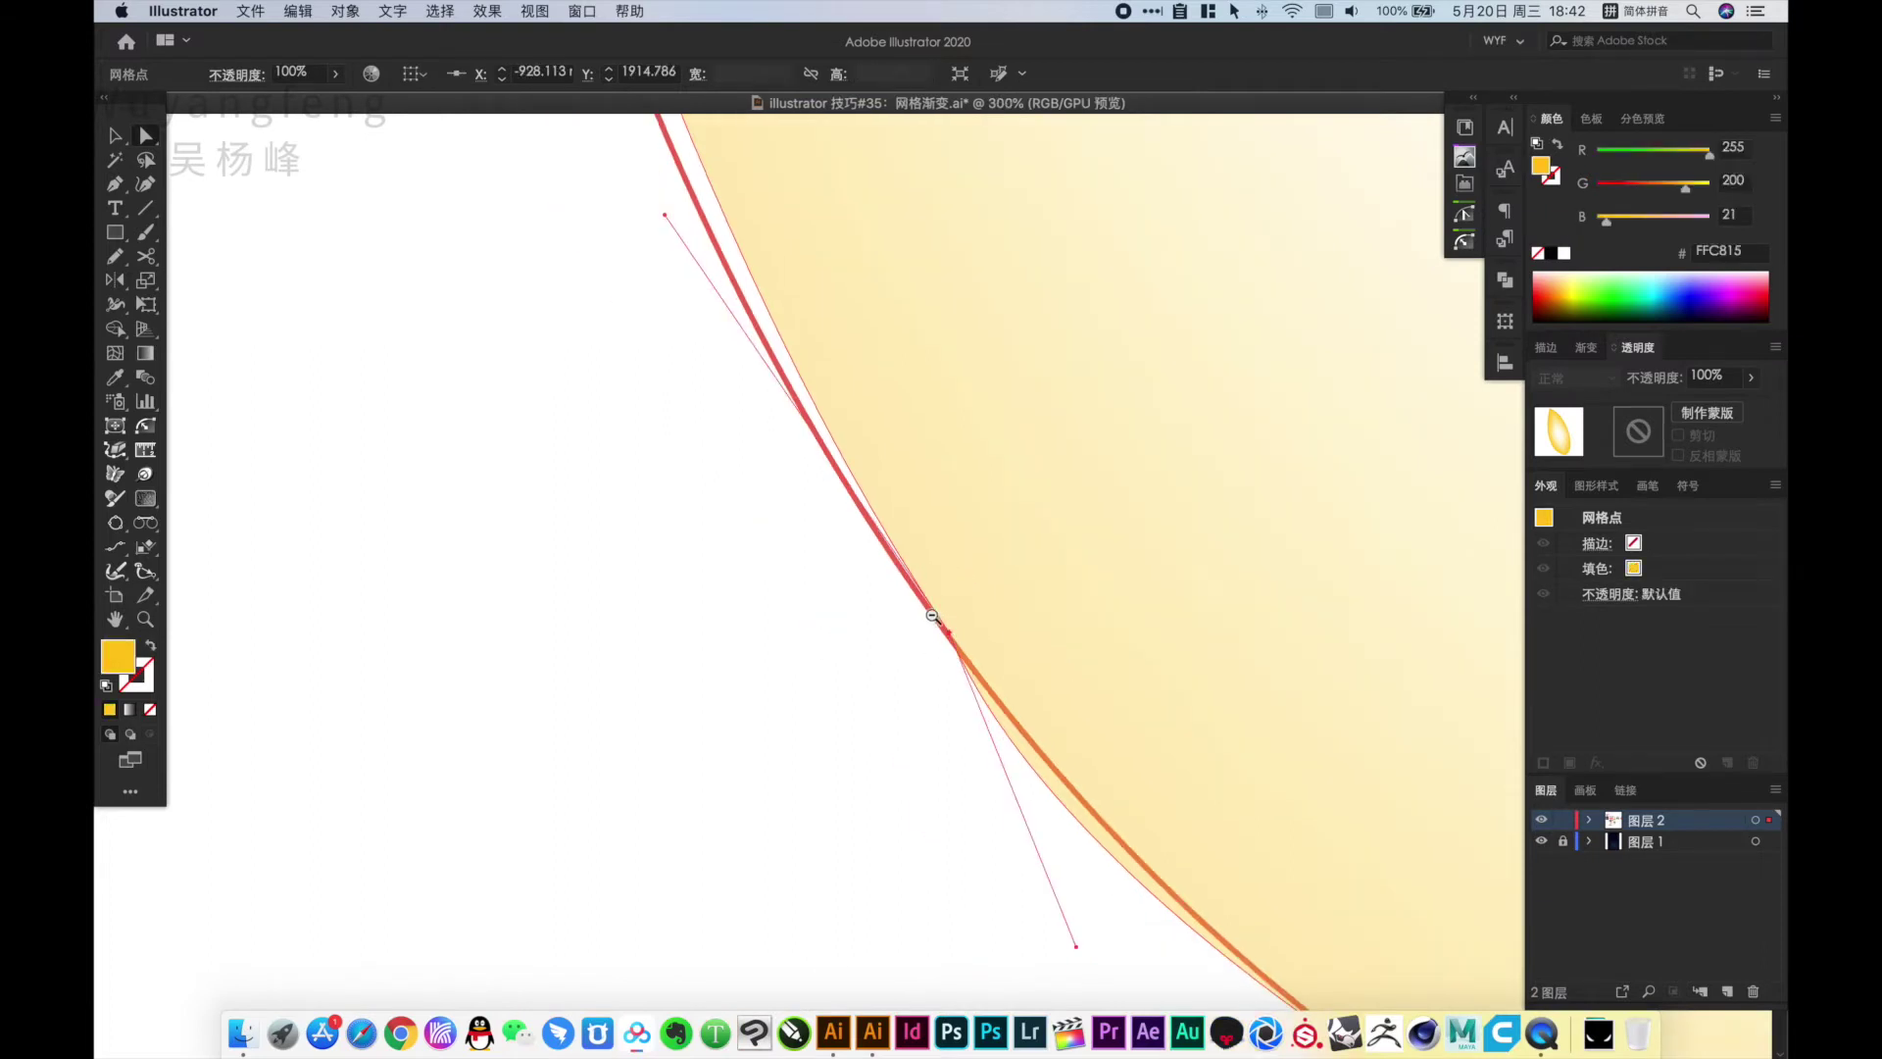
{"action": "left_click_drag", "start_coordinate": [1000, 813], "coordinate": [1059, 837]}
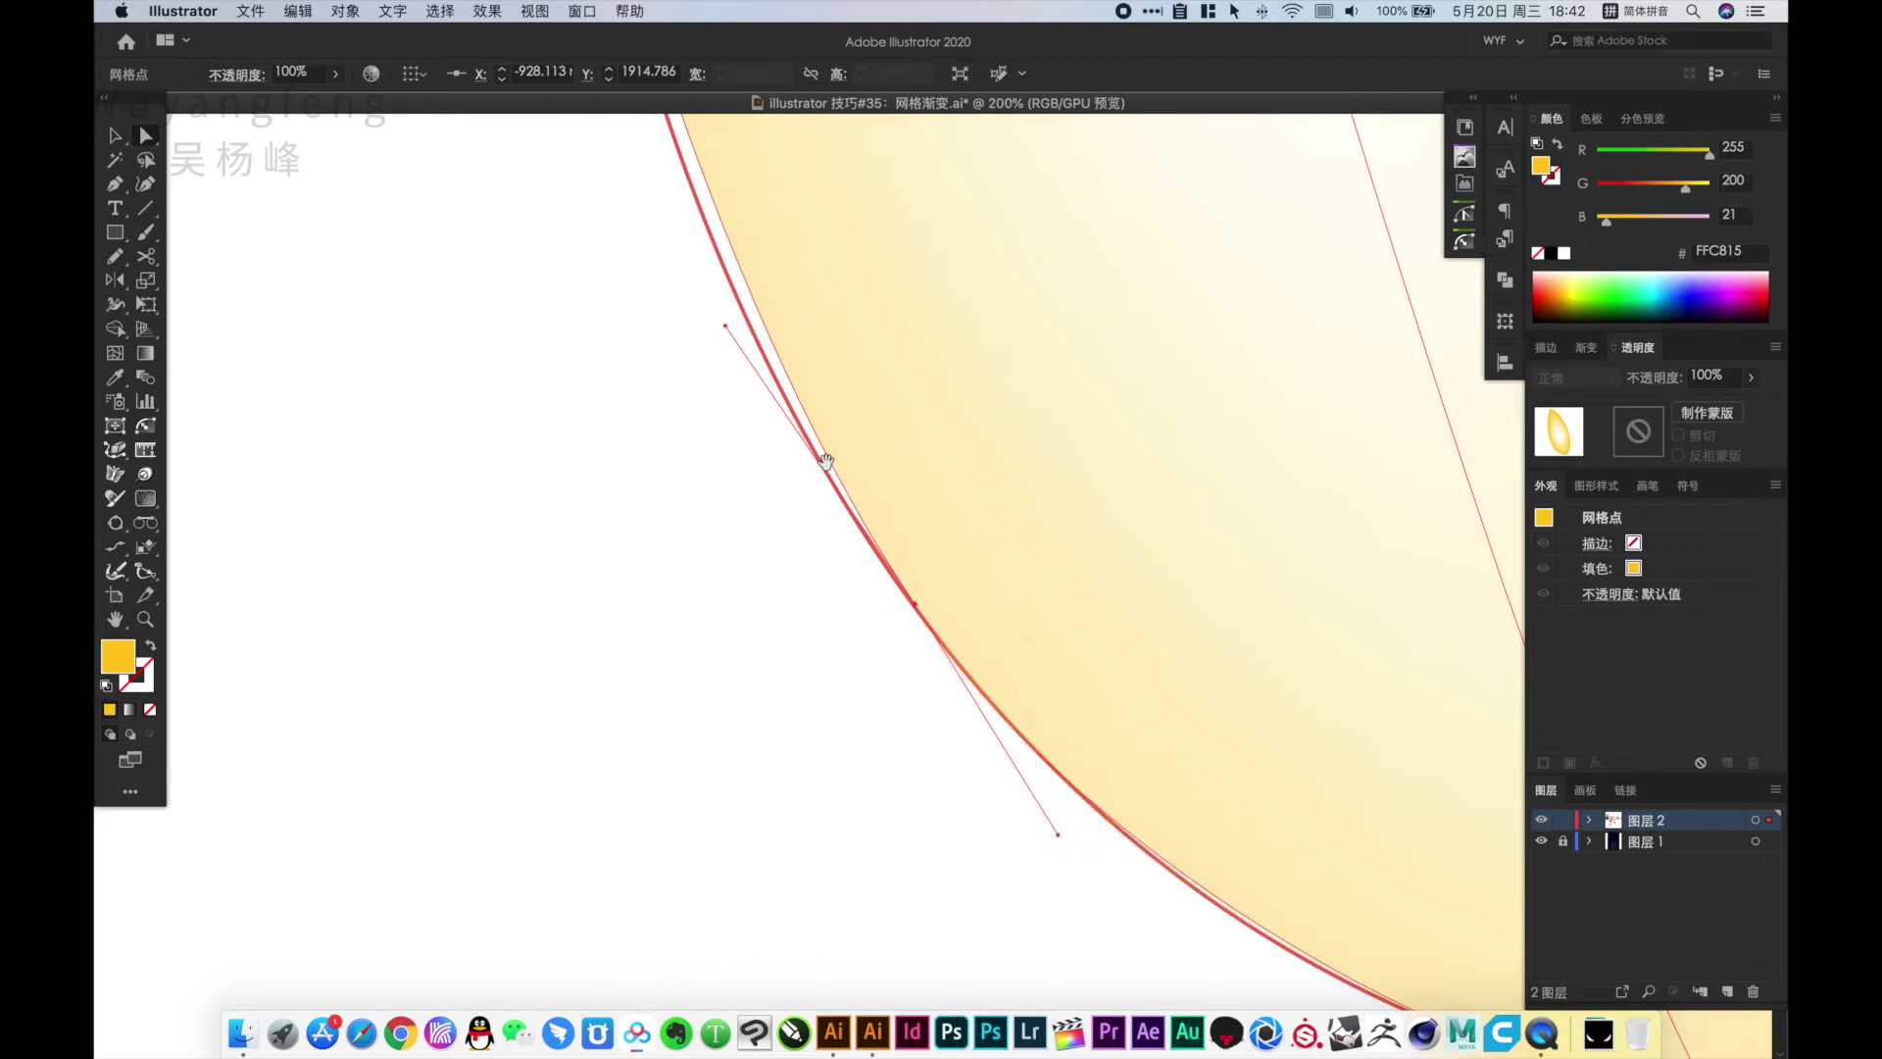
{"action": "scroll", "coordinate": [721, 395], "scroll_direction": "up", "scroll_amount": 3}
{"action": "left_click_drag", "start_coordinate": [792, 439], "coordinate": [722, 349]}
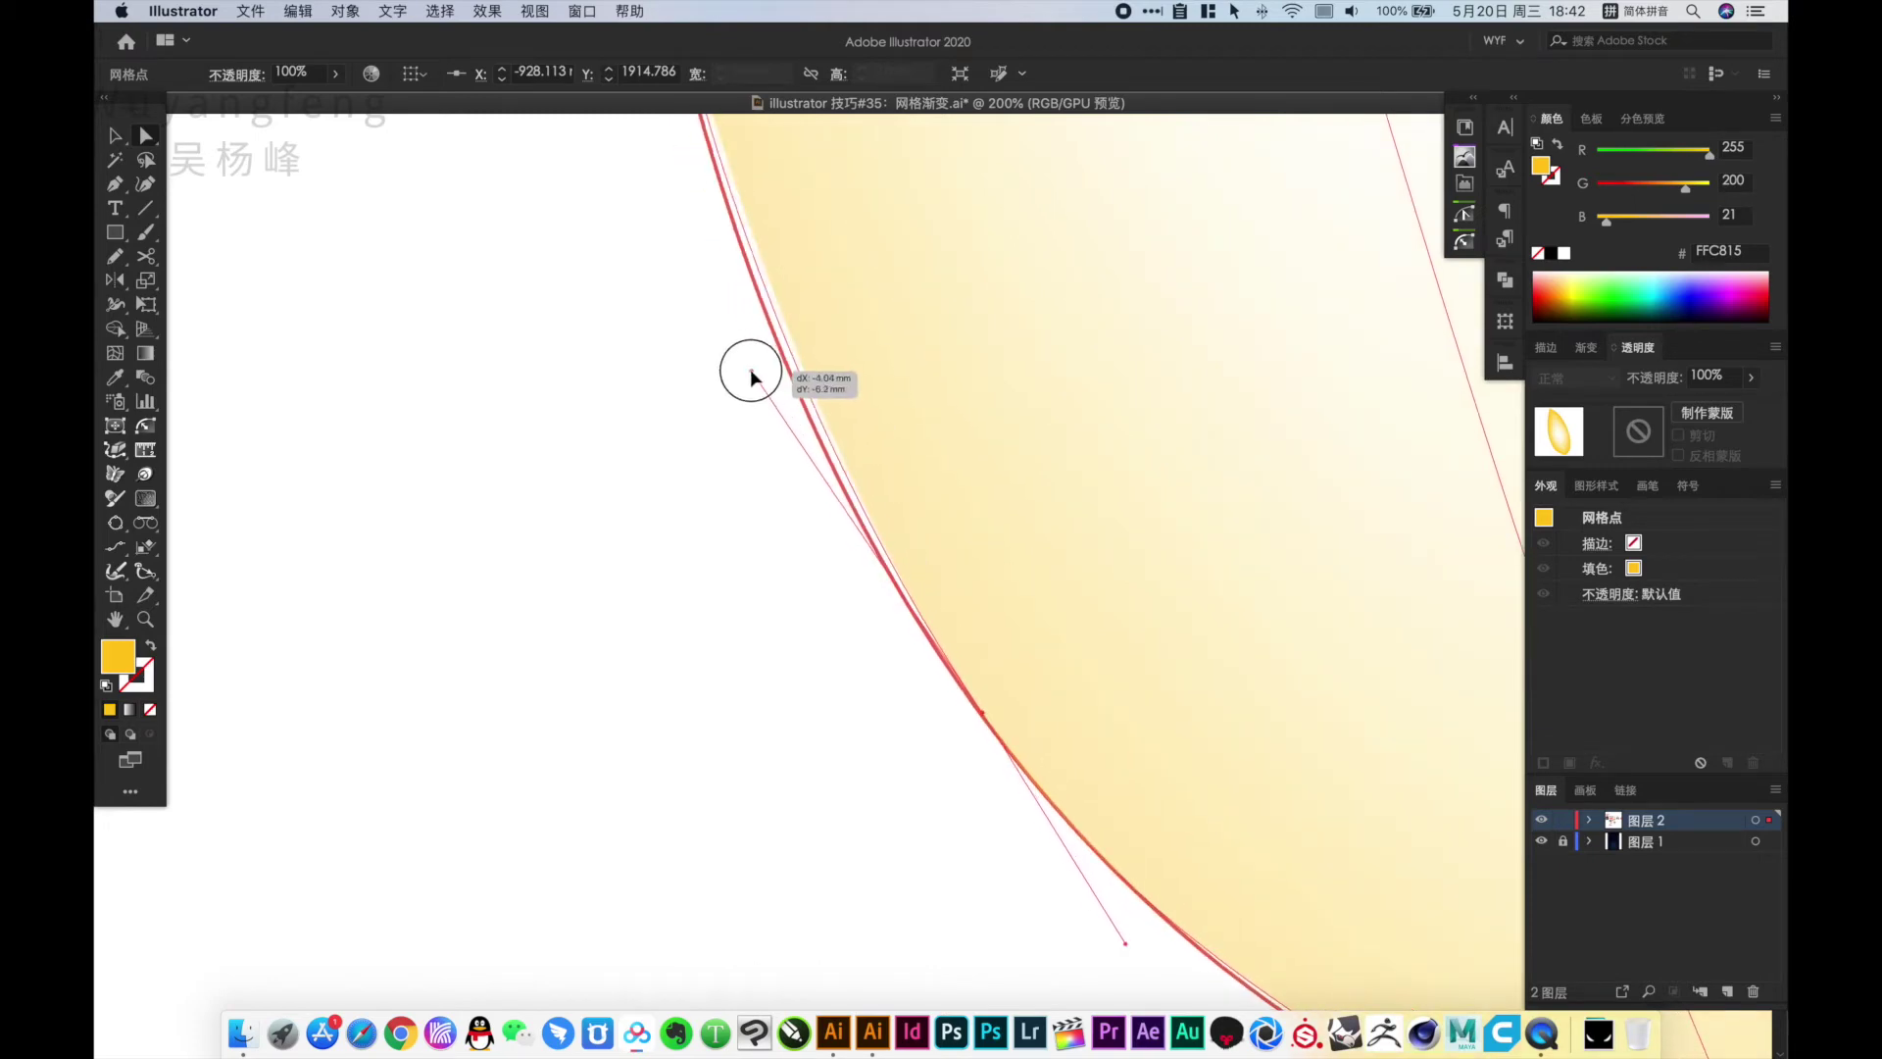
{"action": "left_click", "coordinate": [969, 374], "text": "alt"}
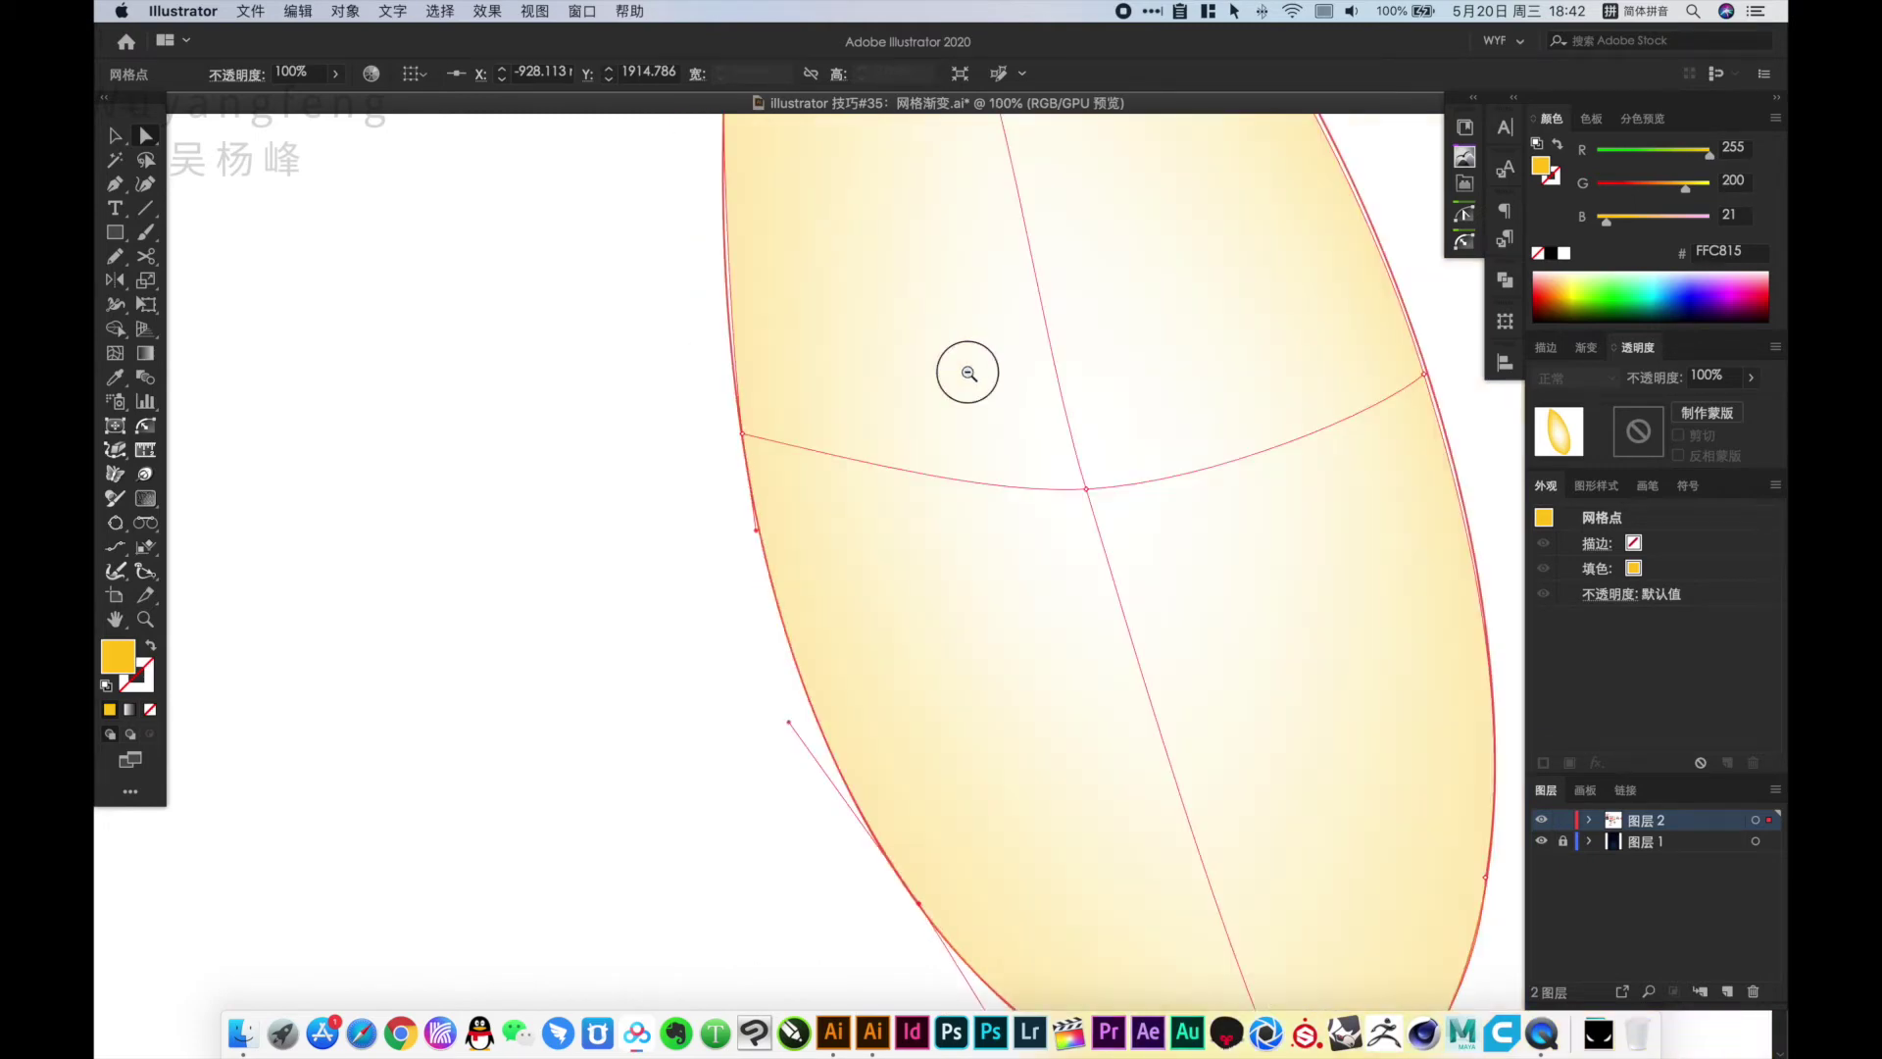
{"action": "left_click", "coordinate": [1207, 602]}
Move the yellow mesh leaf beside the pink leaf and deselect it
{"action": "key", "text": "v"}
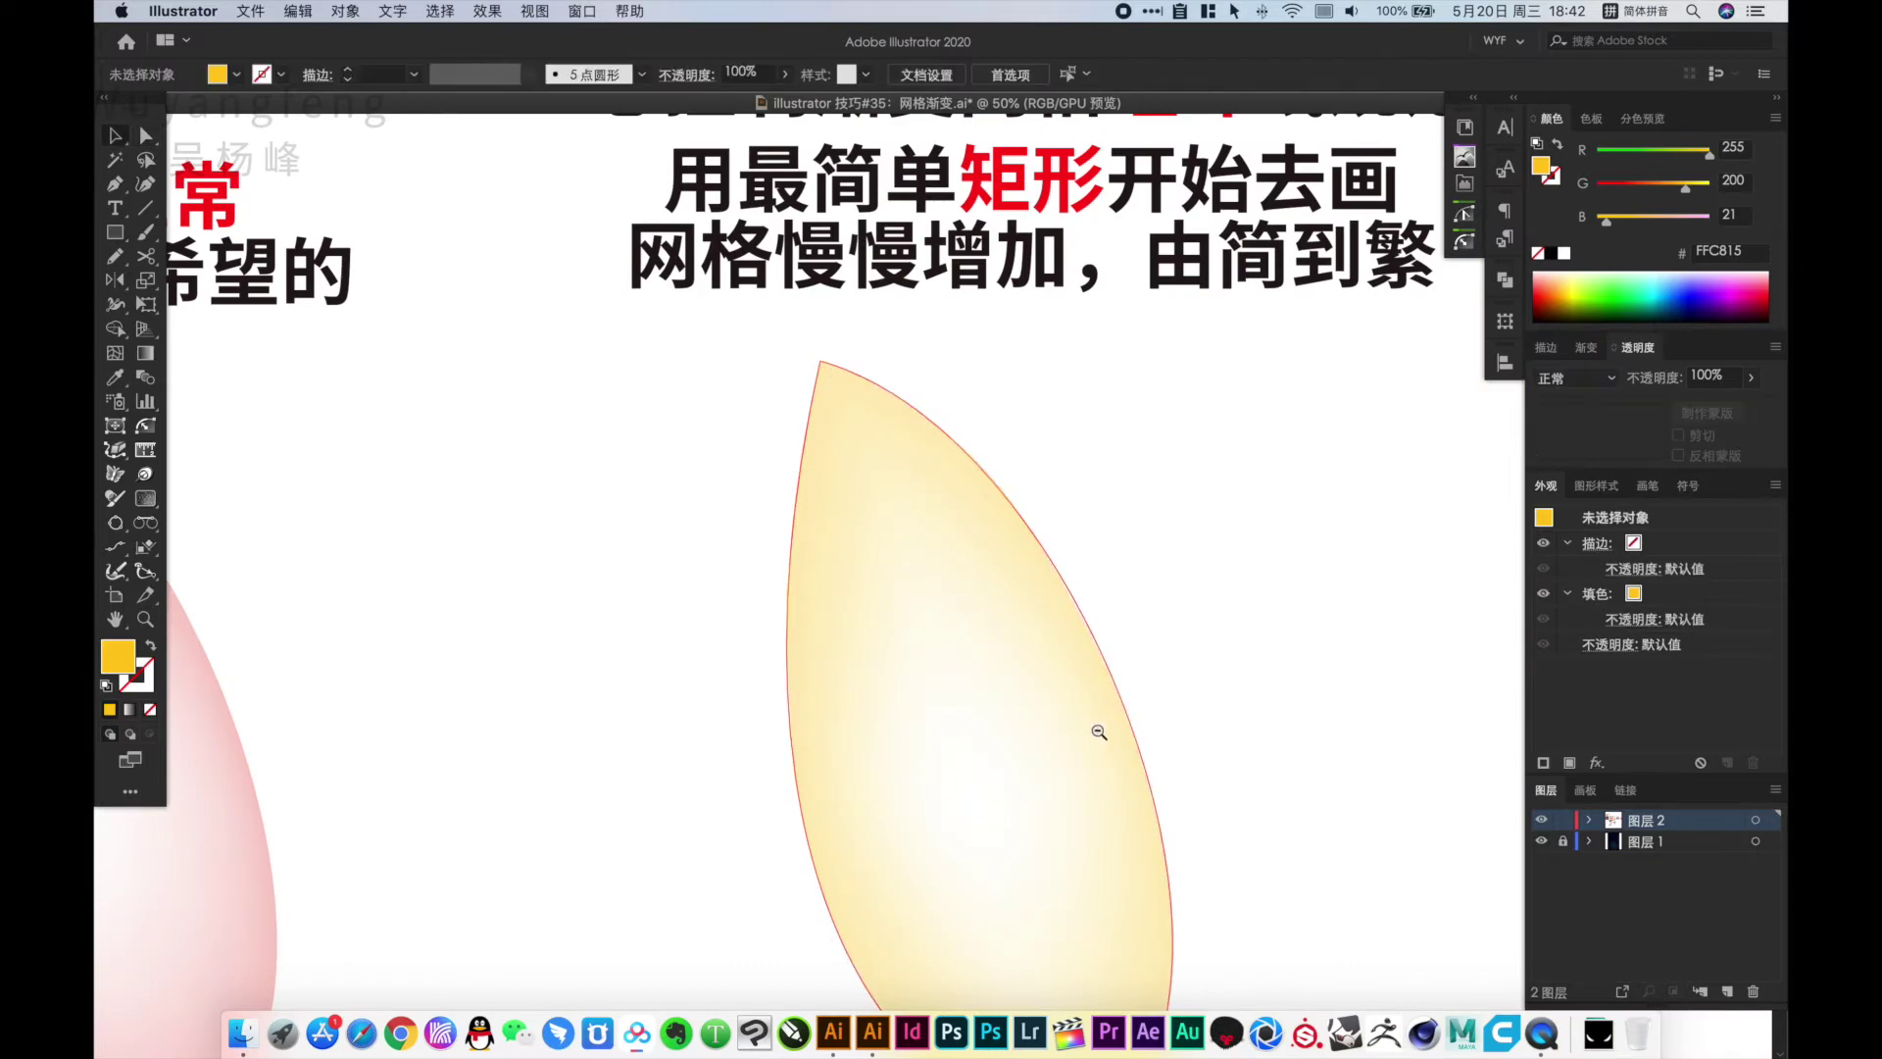
{"action": "left_click", "coordinate": [1099, 731], "text": "alt"}
{"action": "left_click_drag", "start_coordinate": [789, 636], "coordinate": [823, 602]}
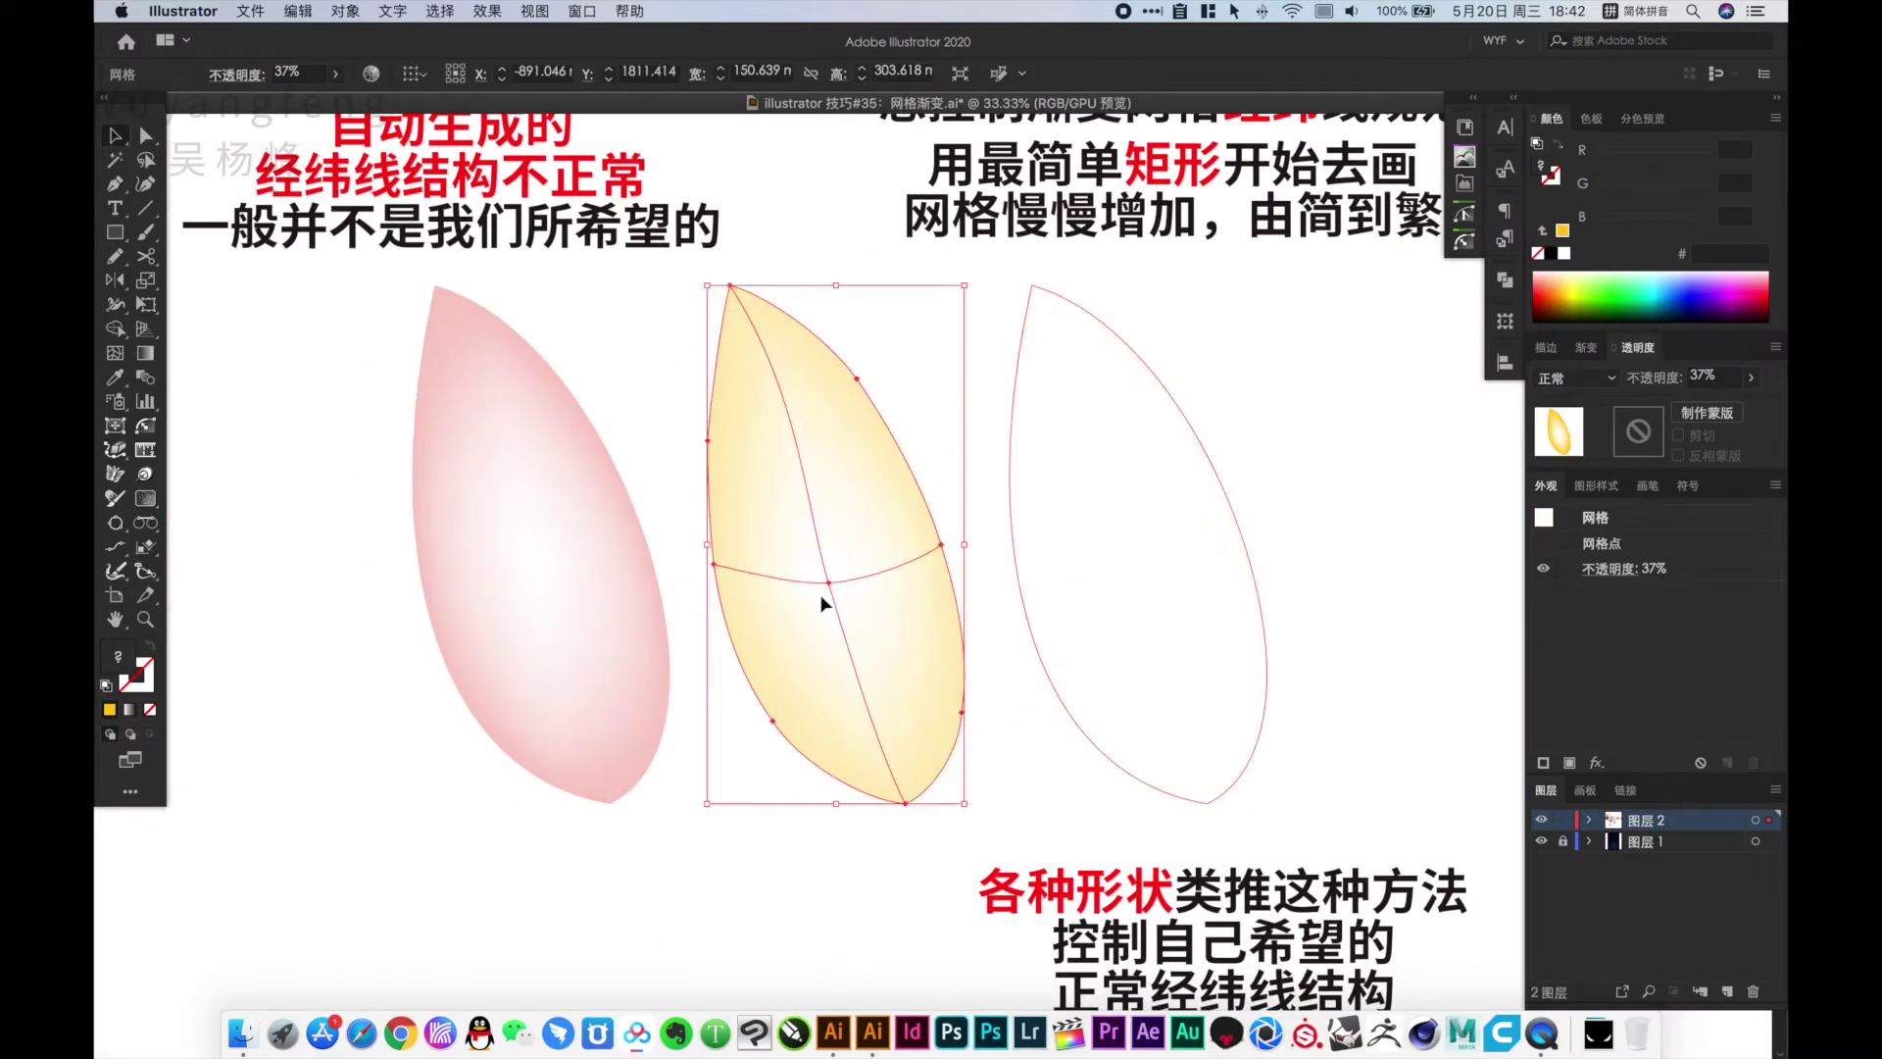
{"action": "left_click", "coordinate": [908, 448]}
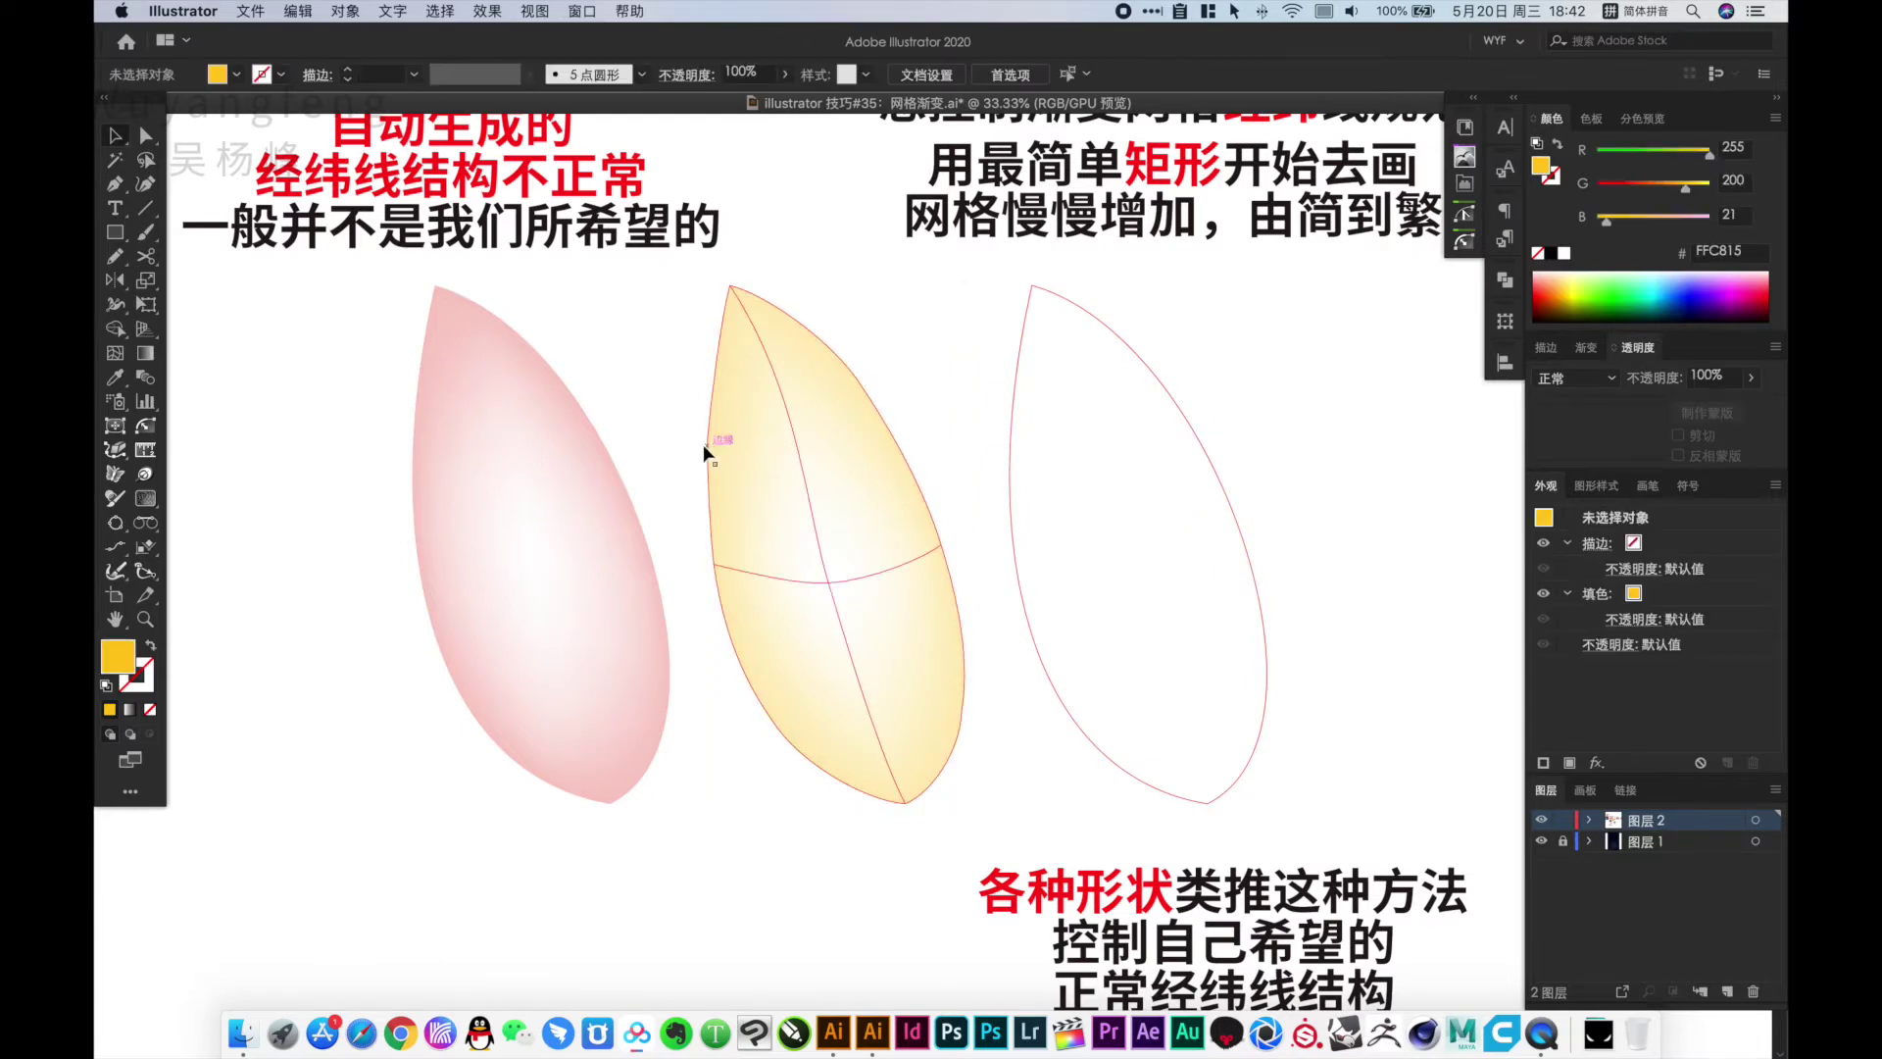
Zoom in on the yellow leaf's left edge, trying a handle reshape and undoing it
{"action": "key", "text": "z"}
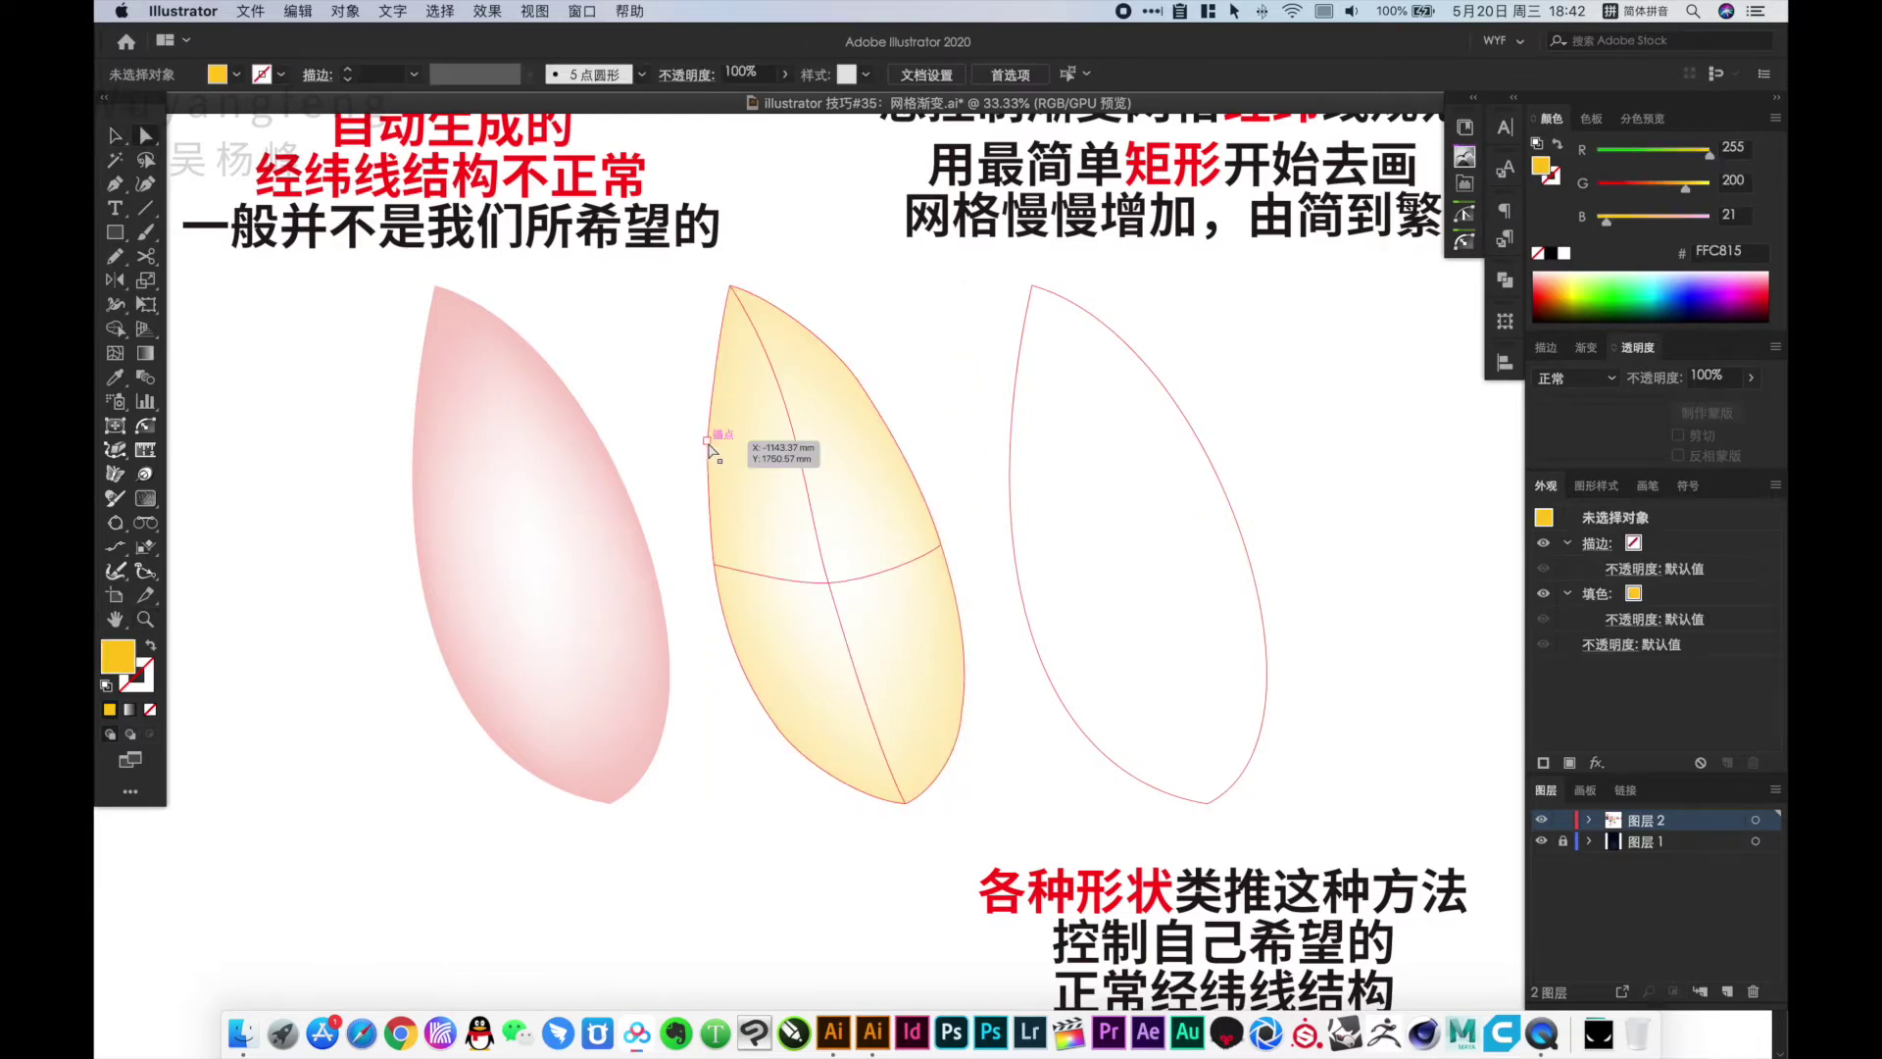
{"action": "left_click", "coordinate": [710, 439], "text": "ctrl"}
{"action": "left_click", "coordinate": [680, 384]}
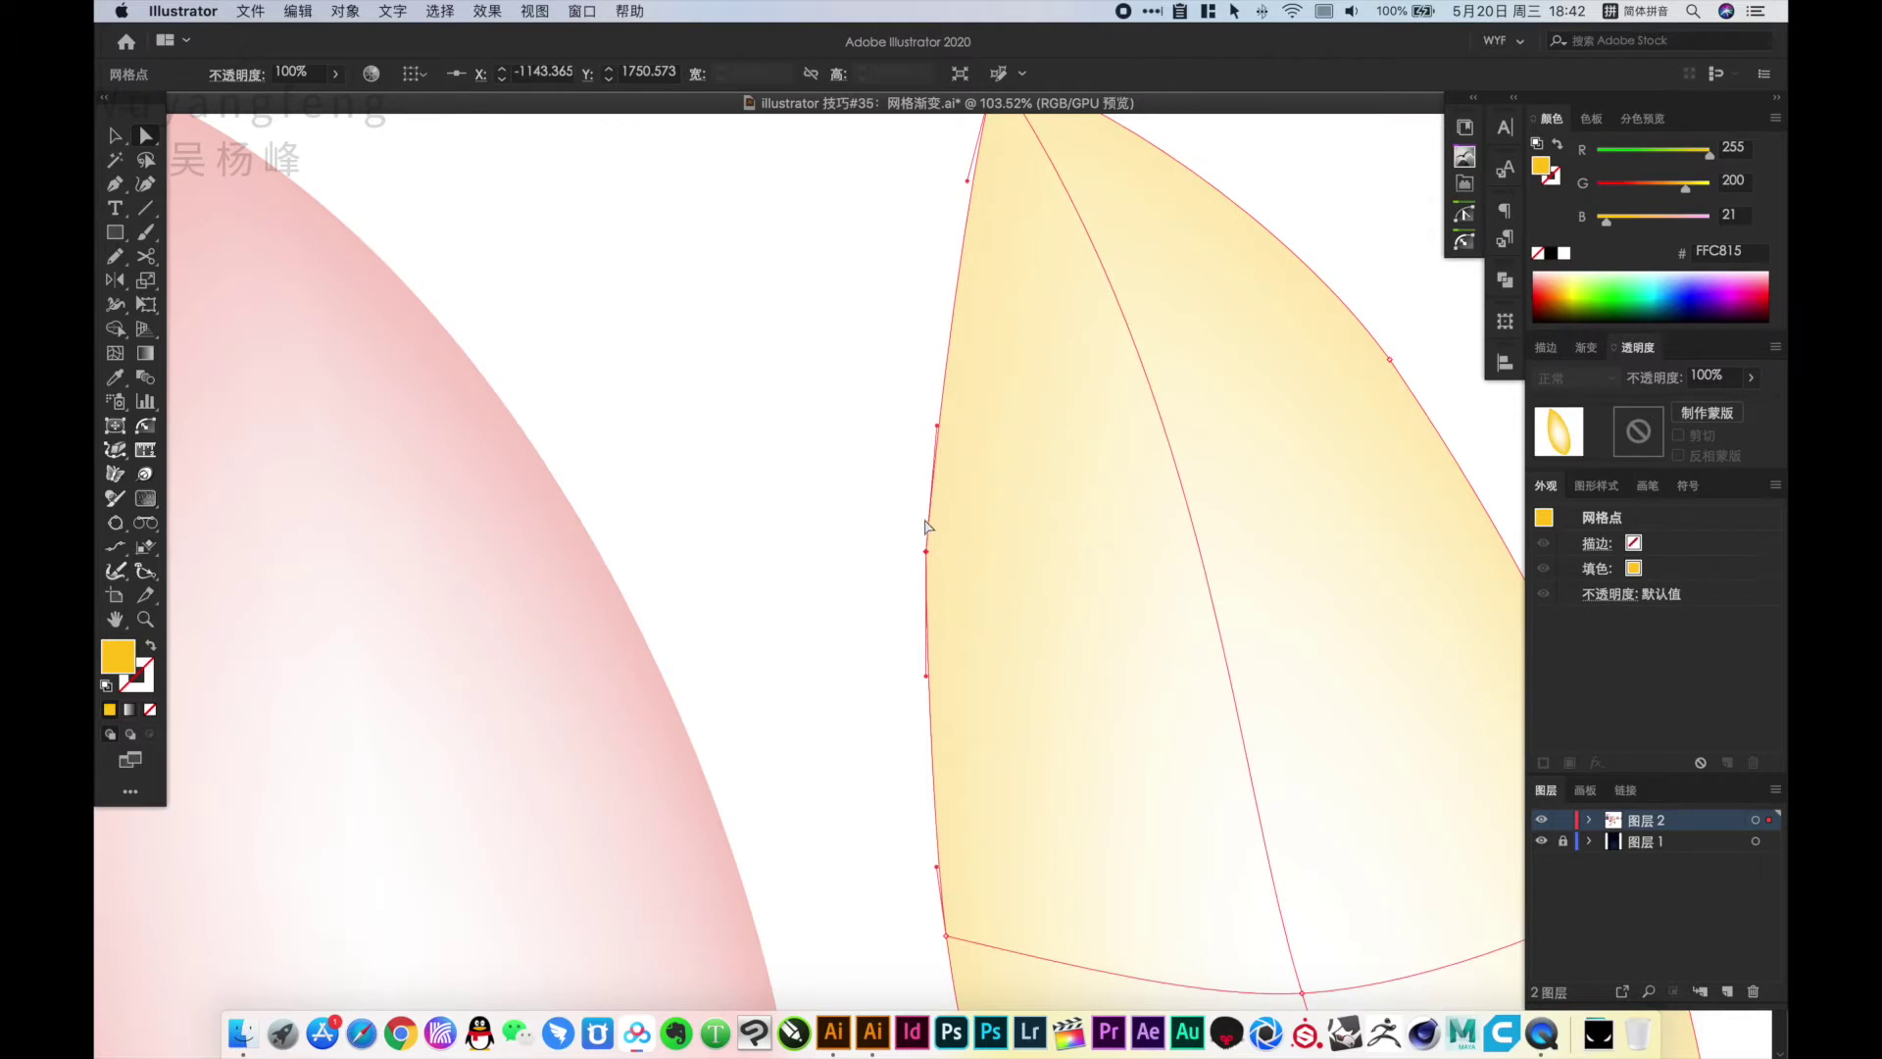
{"action": "key", "text": "p"}
{"action": "left_click_drag", "start_coordinate": [928, 552], "coordinate": [972, 620]}
{"action": "key", "text": "ctrl+z"}
{"action": "scroll", "coordinate": [1072, 819], "scroll_direction": "up", "scroll_amount": 3}
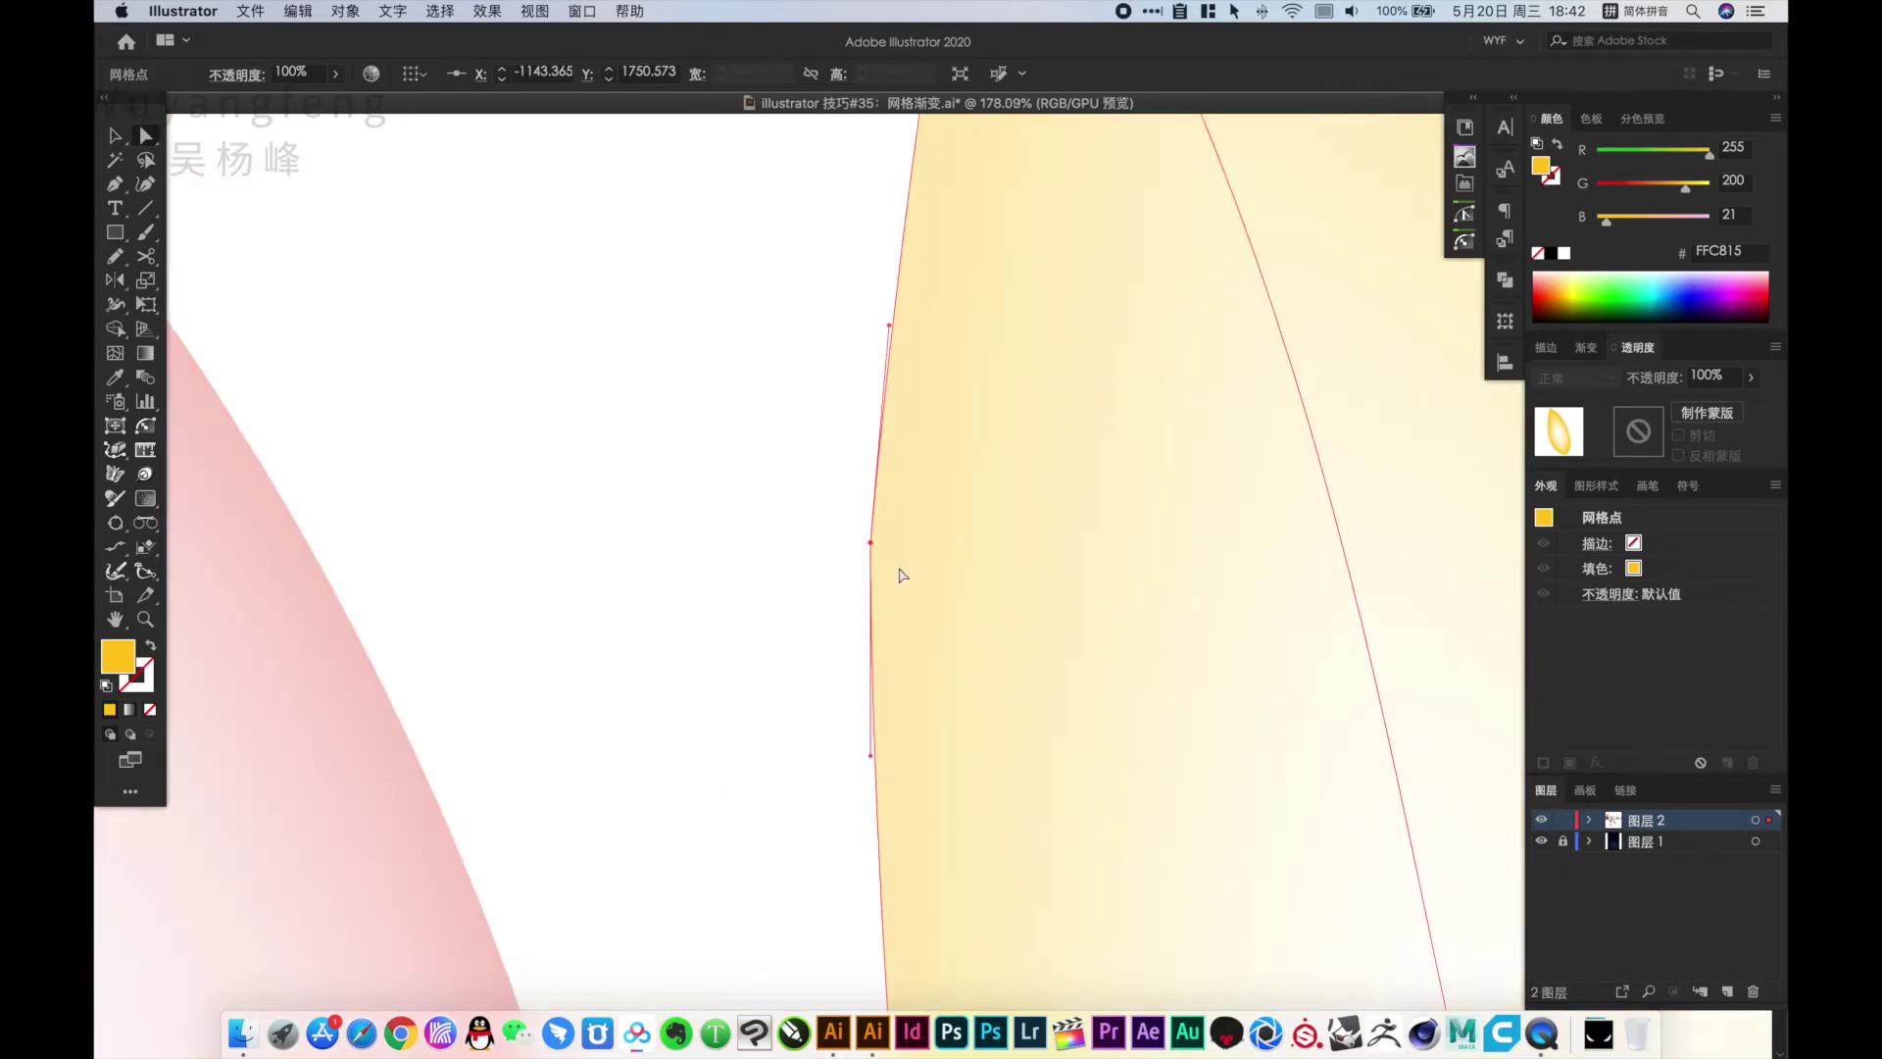
{"action": "key", "text": "backslash"}
Draw a vertical helper line beside the leaf's left edge with a yellow stroke
{"action": "left_click_drag", "start_coordinate": [866, 314], "coordinate": [871, 803]}
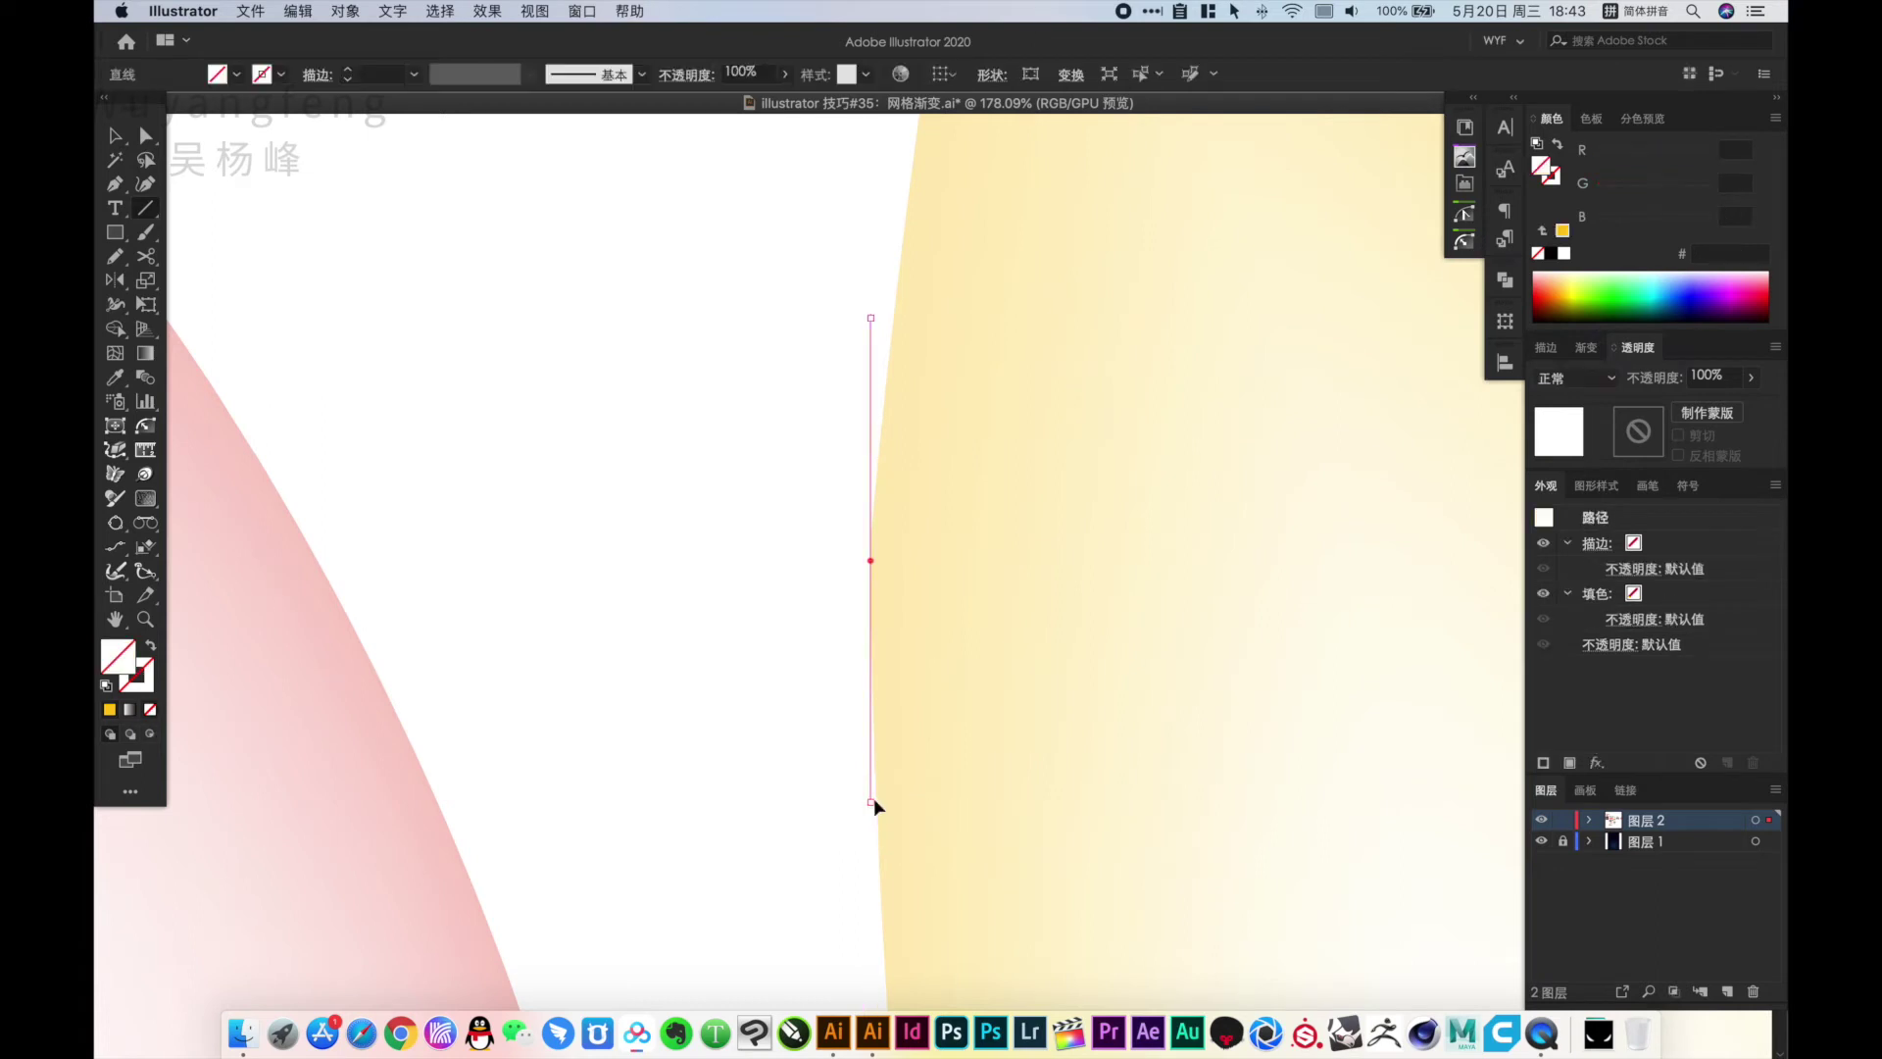
{"action": "key", "text": "a"}
{"action": "key", "text": "i"}
{"action": "left_click", "coordinate": [980, 420]}
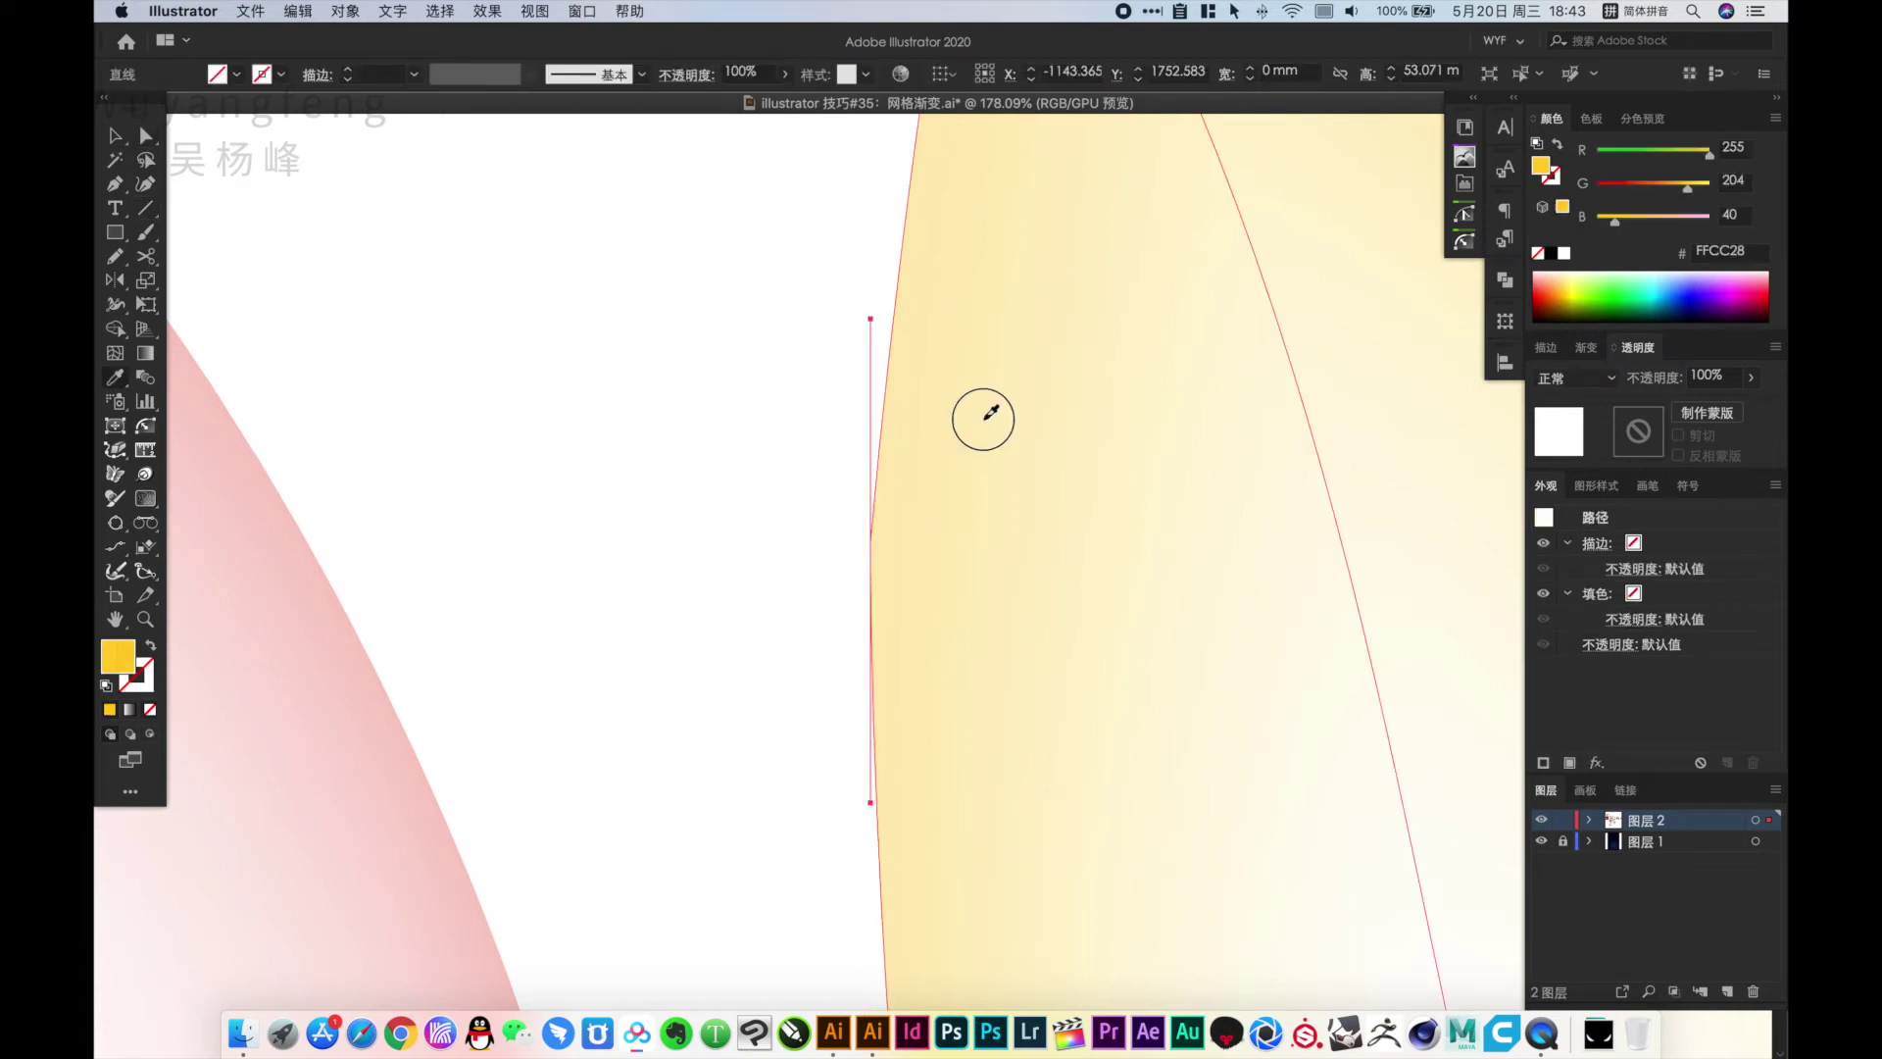
{"action": "key", "text": "a"}
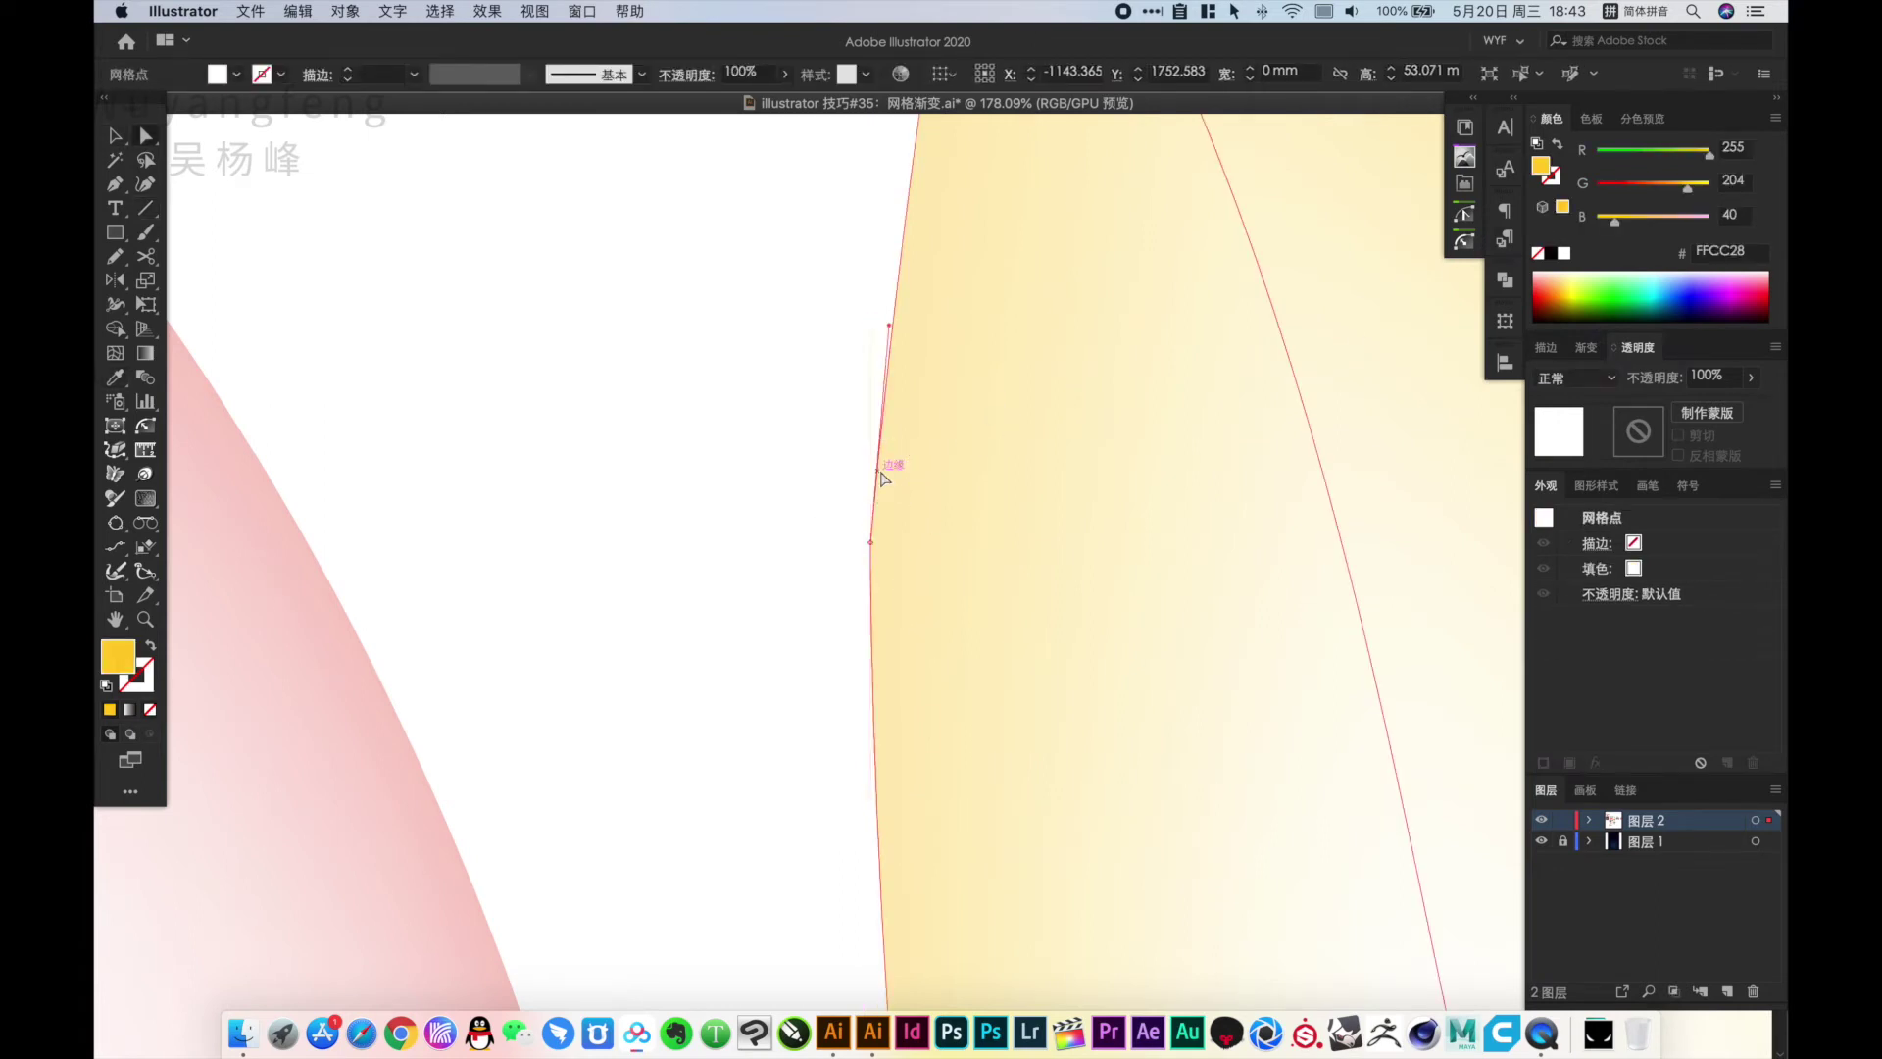
{"action": "left_click", "coordinate": [872, 534]}
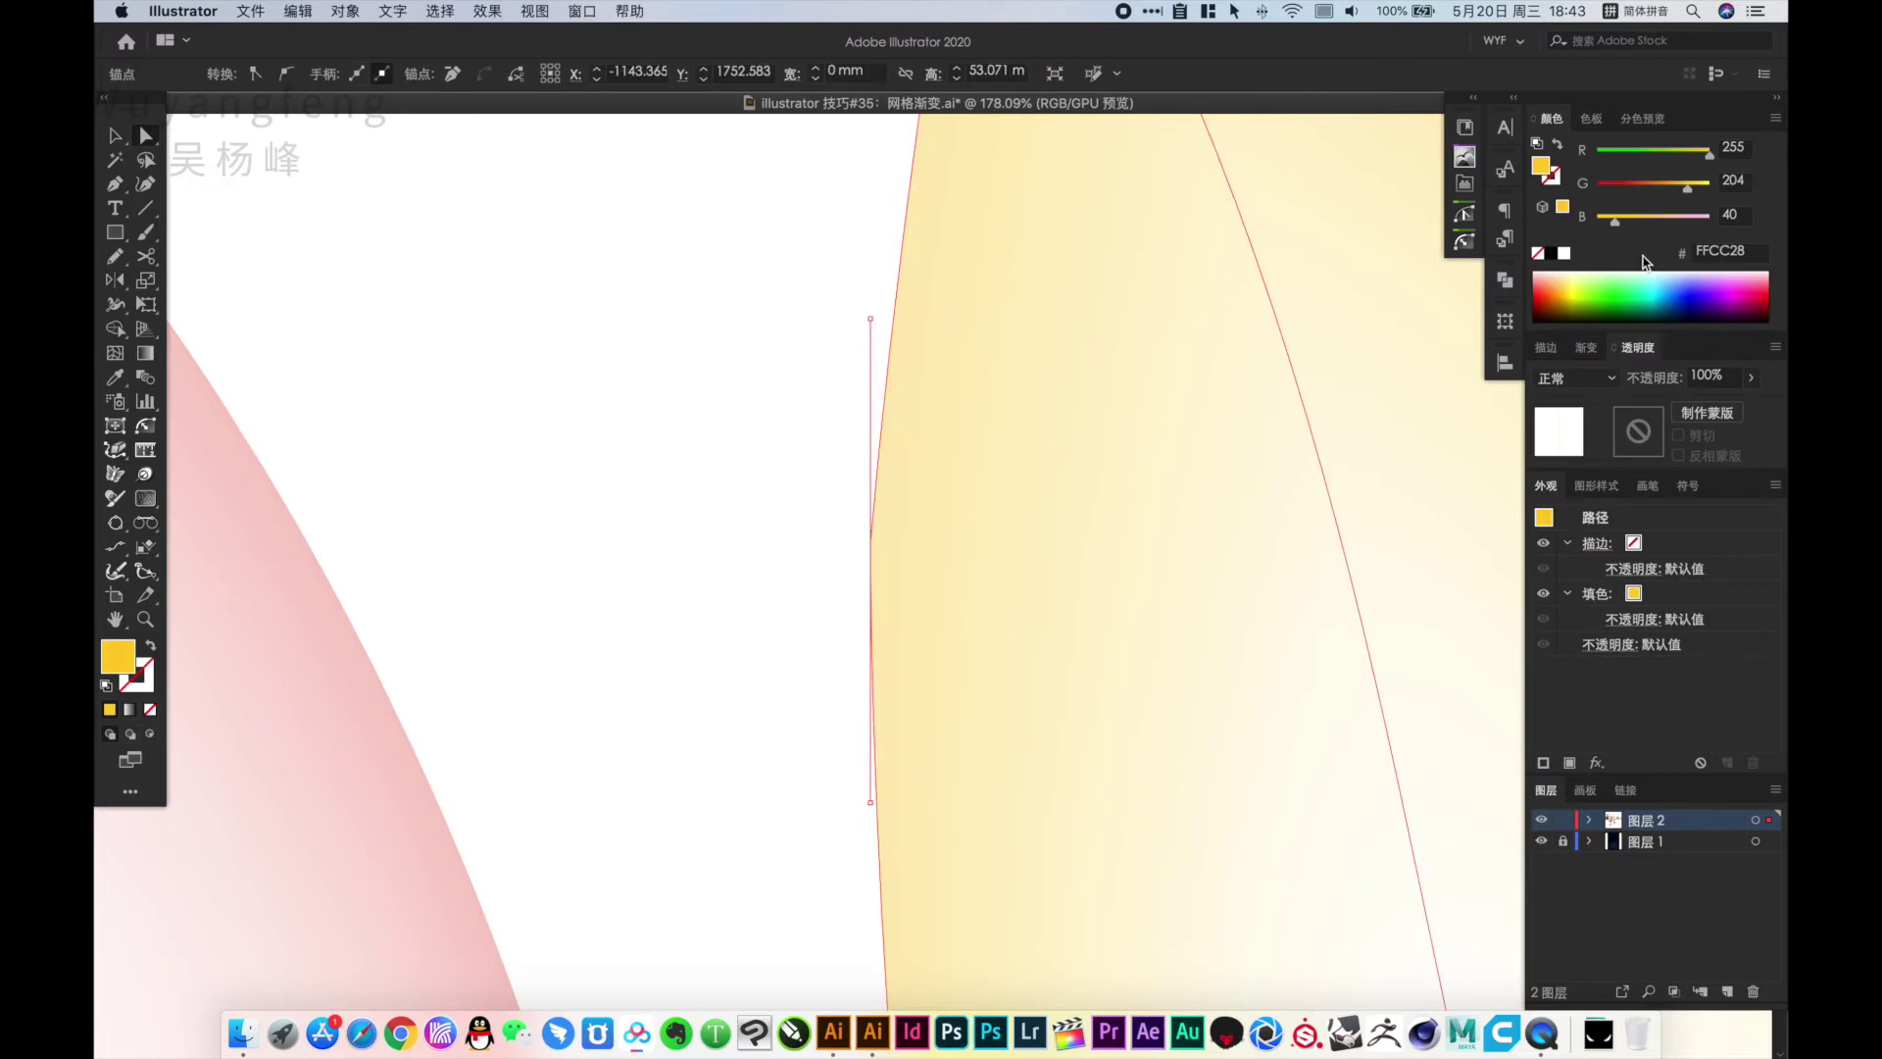
{"action": "left_click", "coordinate": [1558, 145]}
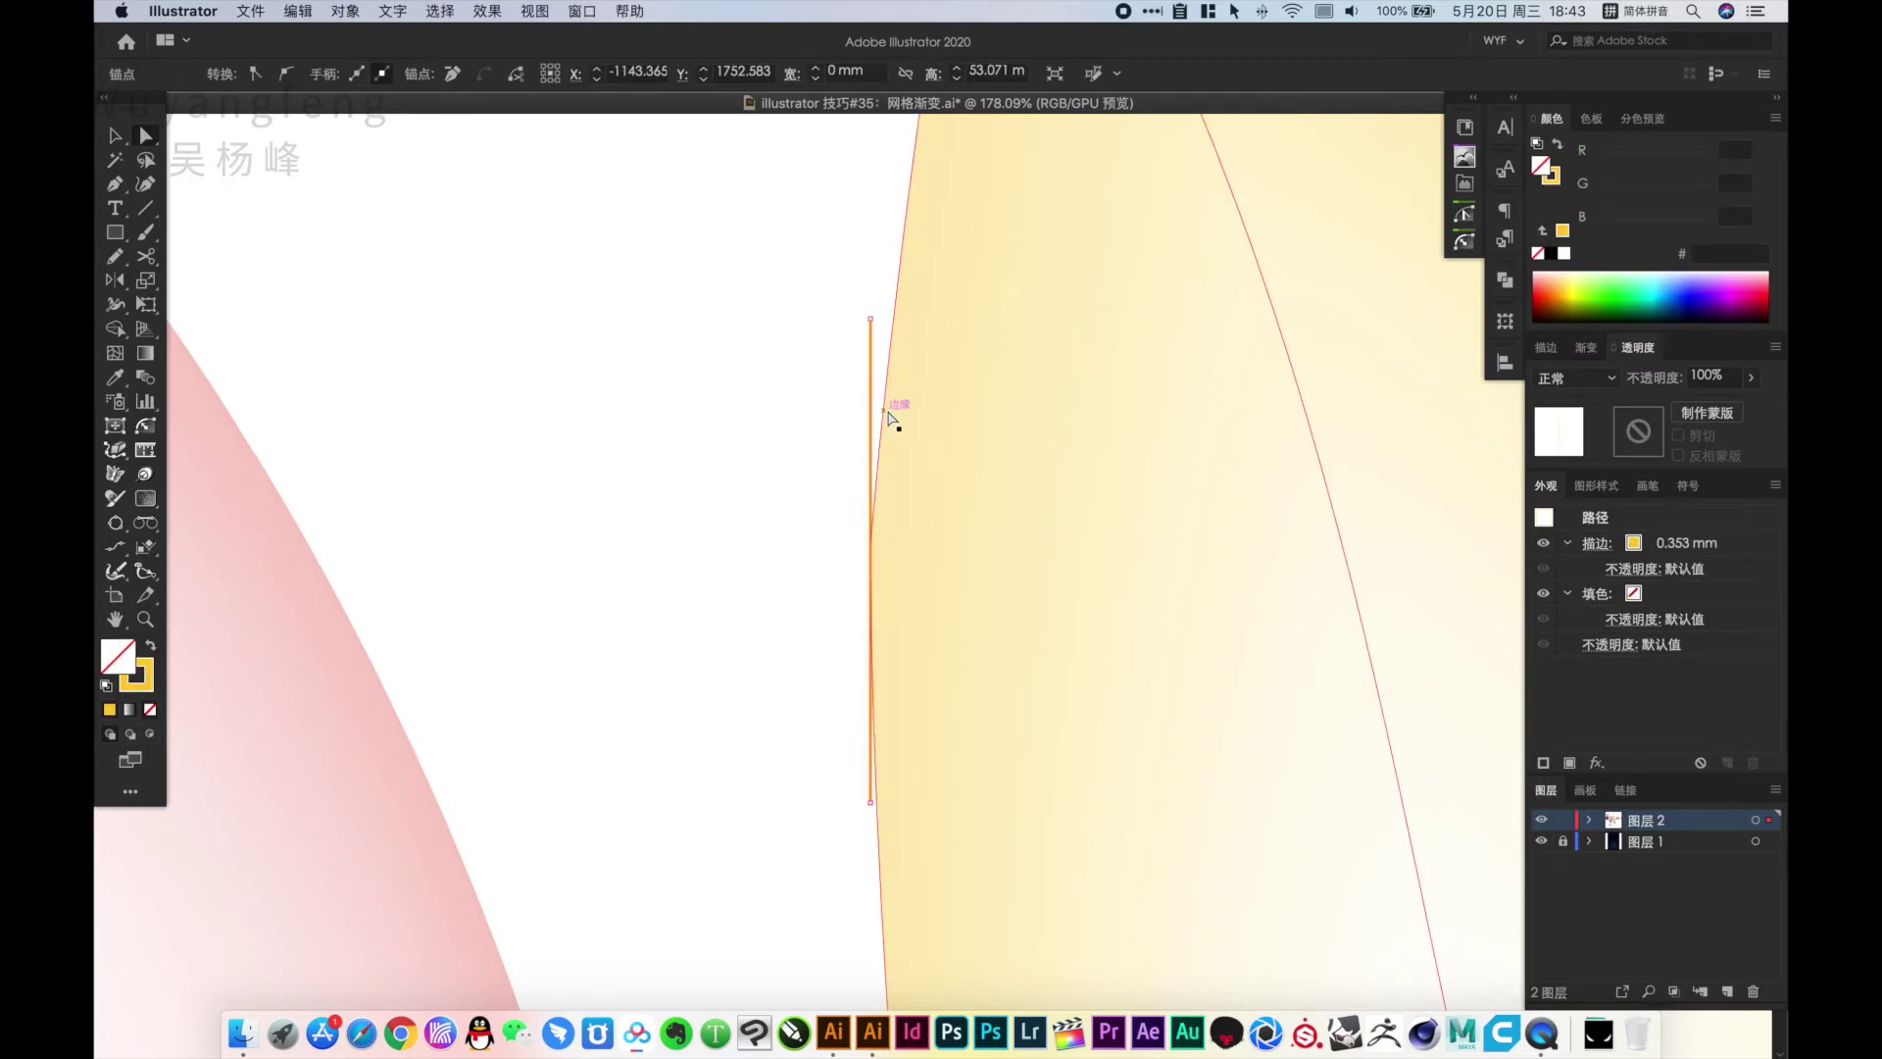
Snap the left-edge mesh point's handles to the line, delete the line, and zoom out
{"action": "left_click", "coordinate": [891, 392]}
{"action": "left_click_drag", "start_coordinate": [890, 324], "coordinate": [871, 317]}
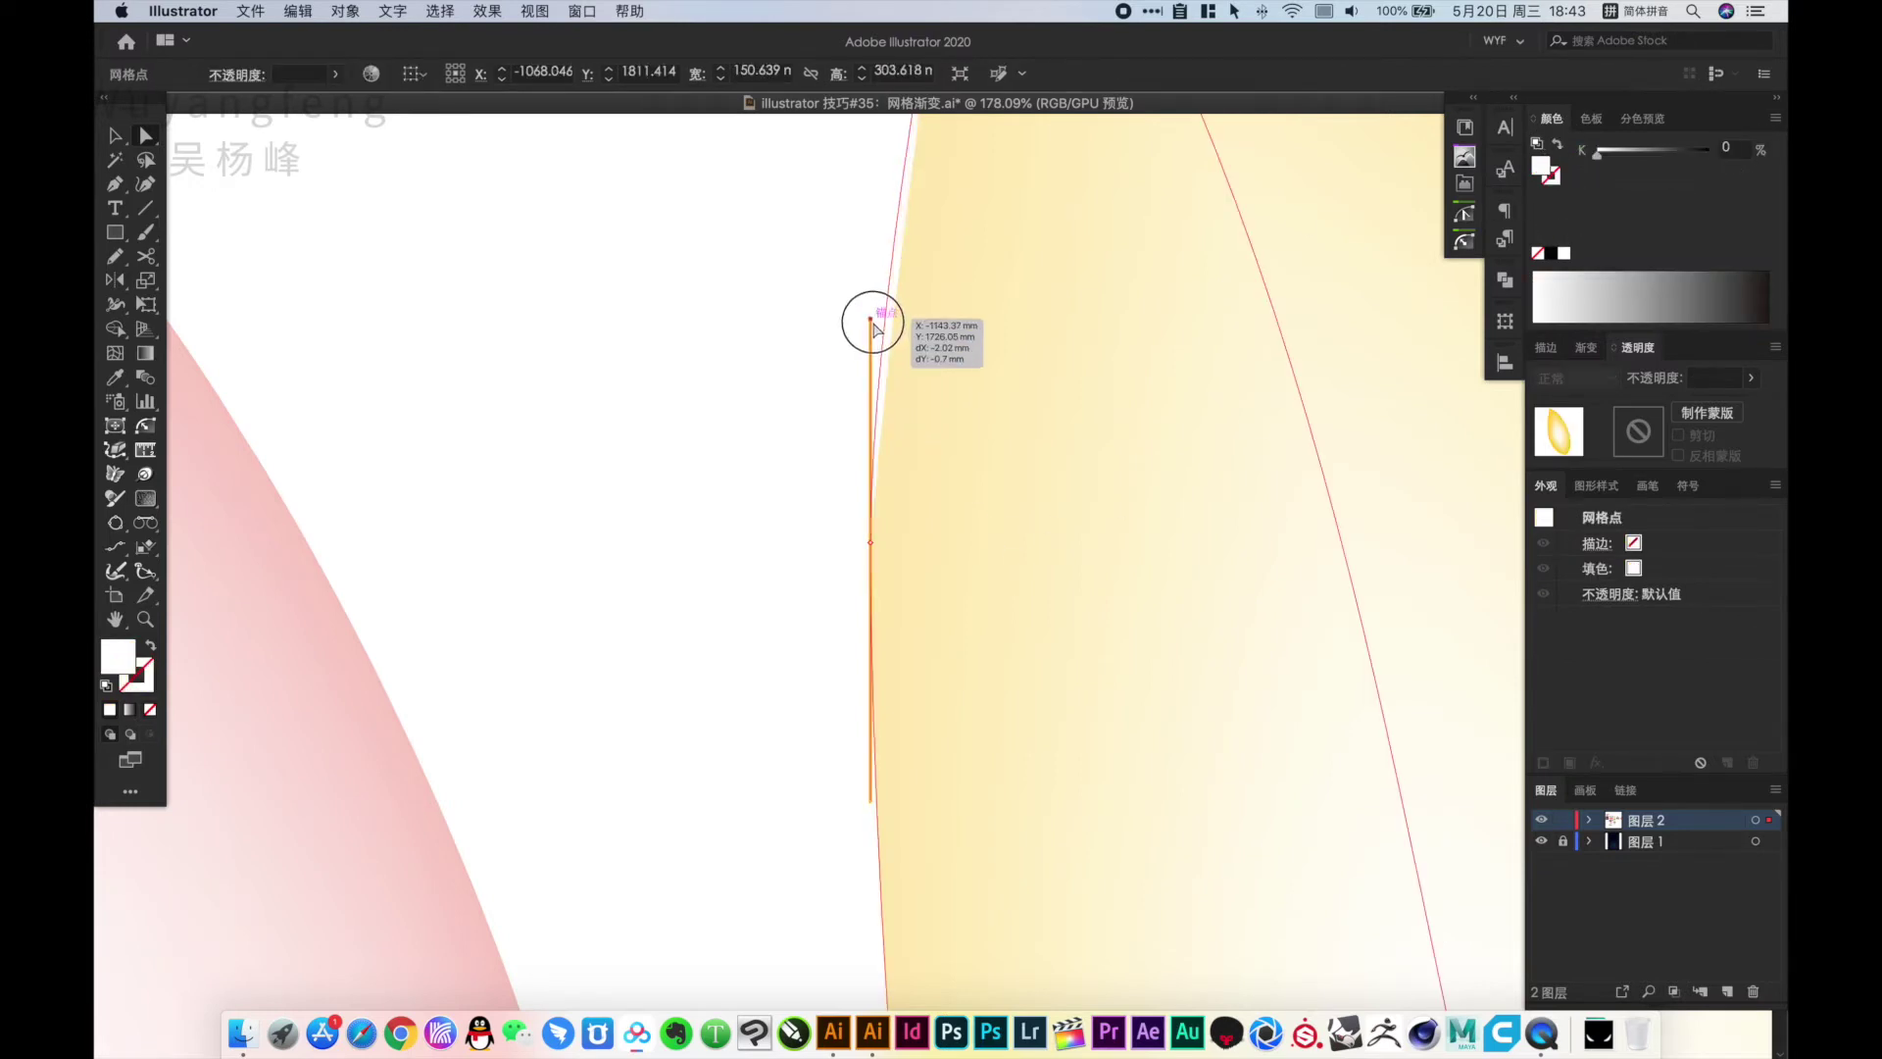
{"action": "left_click_drag", "start_coordinate": [875, 845], "coordinate": [869, 796]}
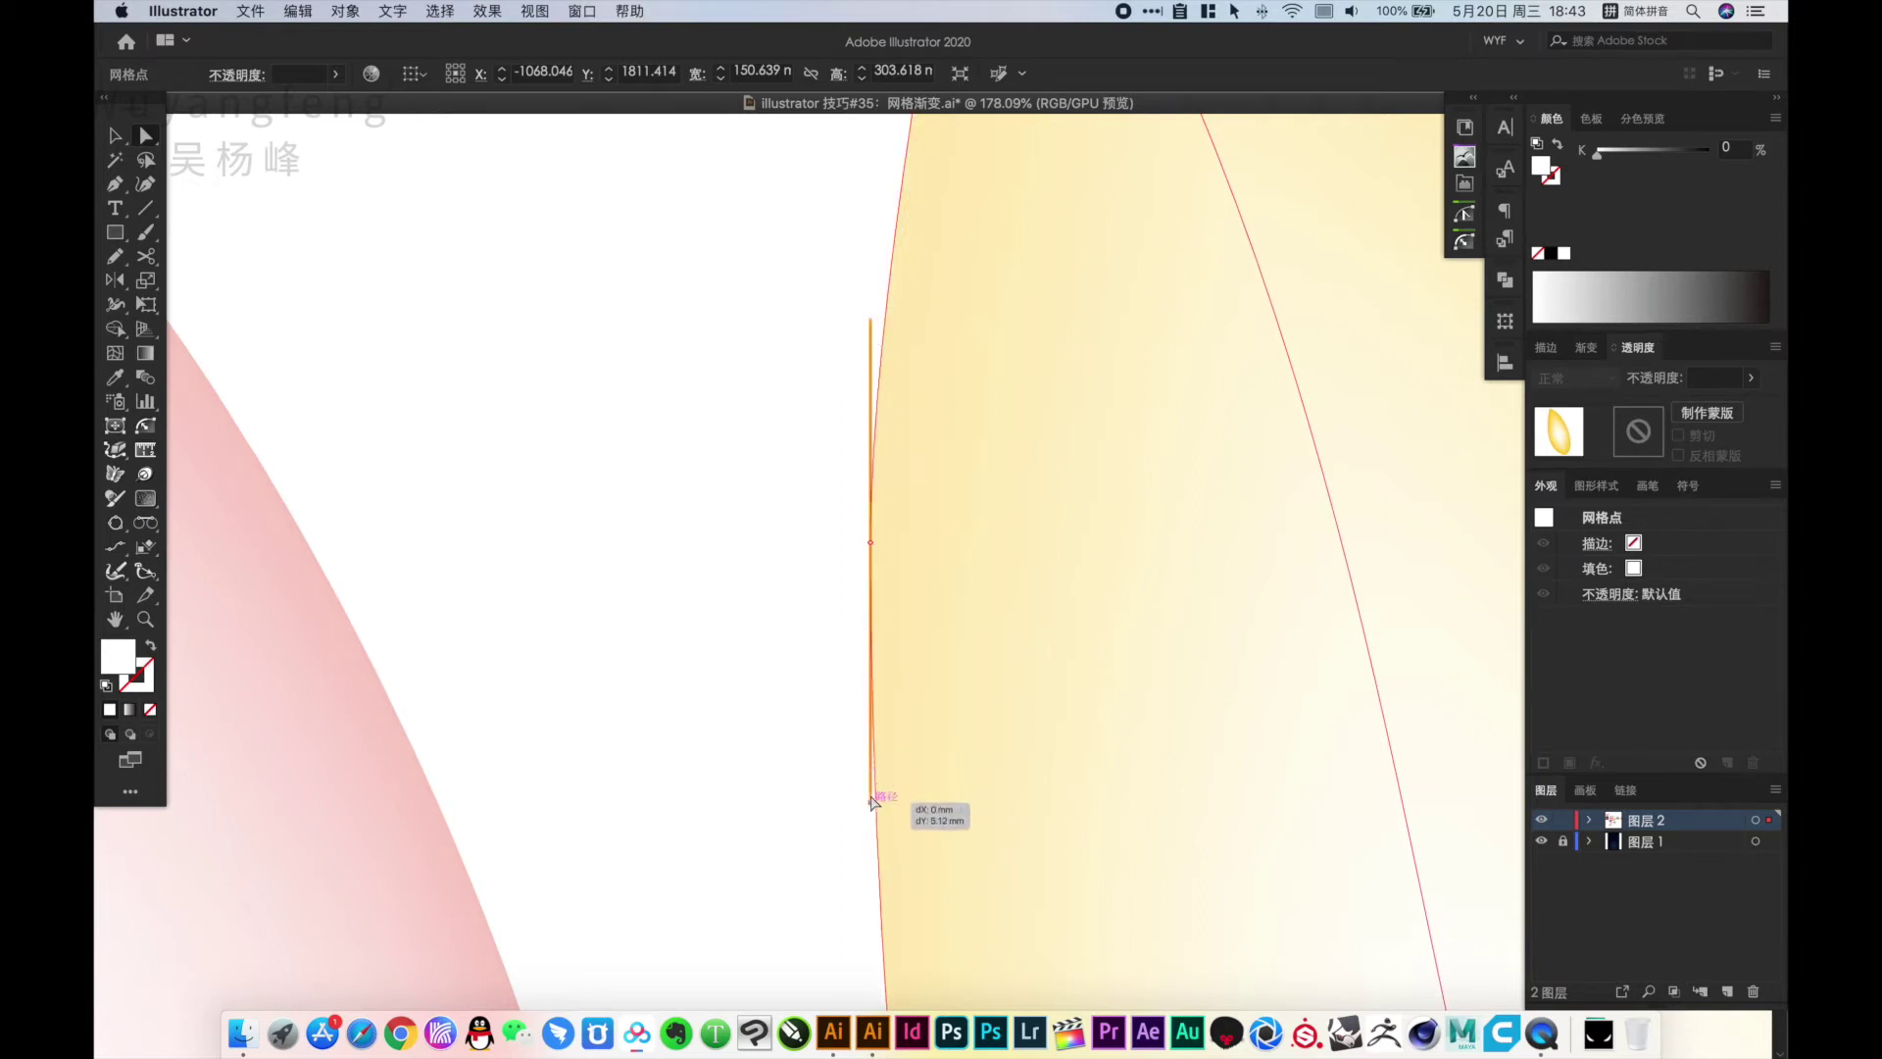
{"action": "left_click", "coordinate": [769, 739]}
{"action": "key", "text": "v"}
{"action": "left_click_drag", "start_coordinate": [868, 371], "coordinate": [696, 353]}
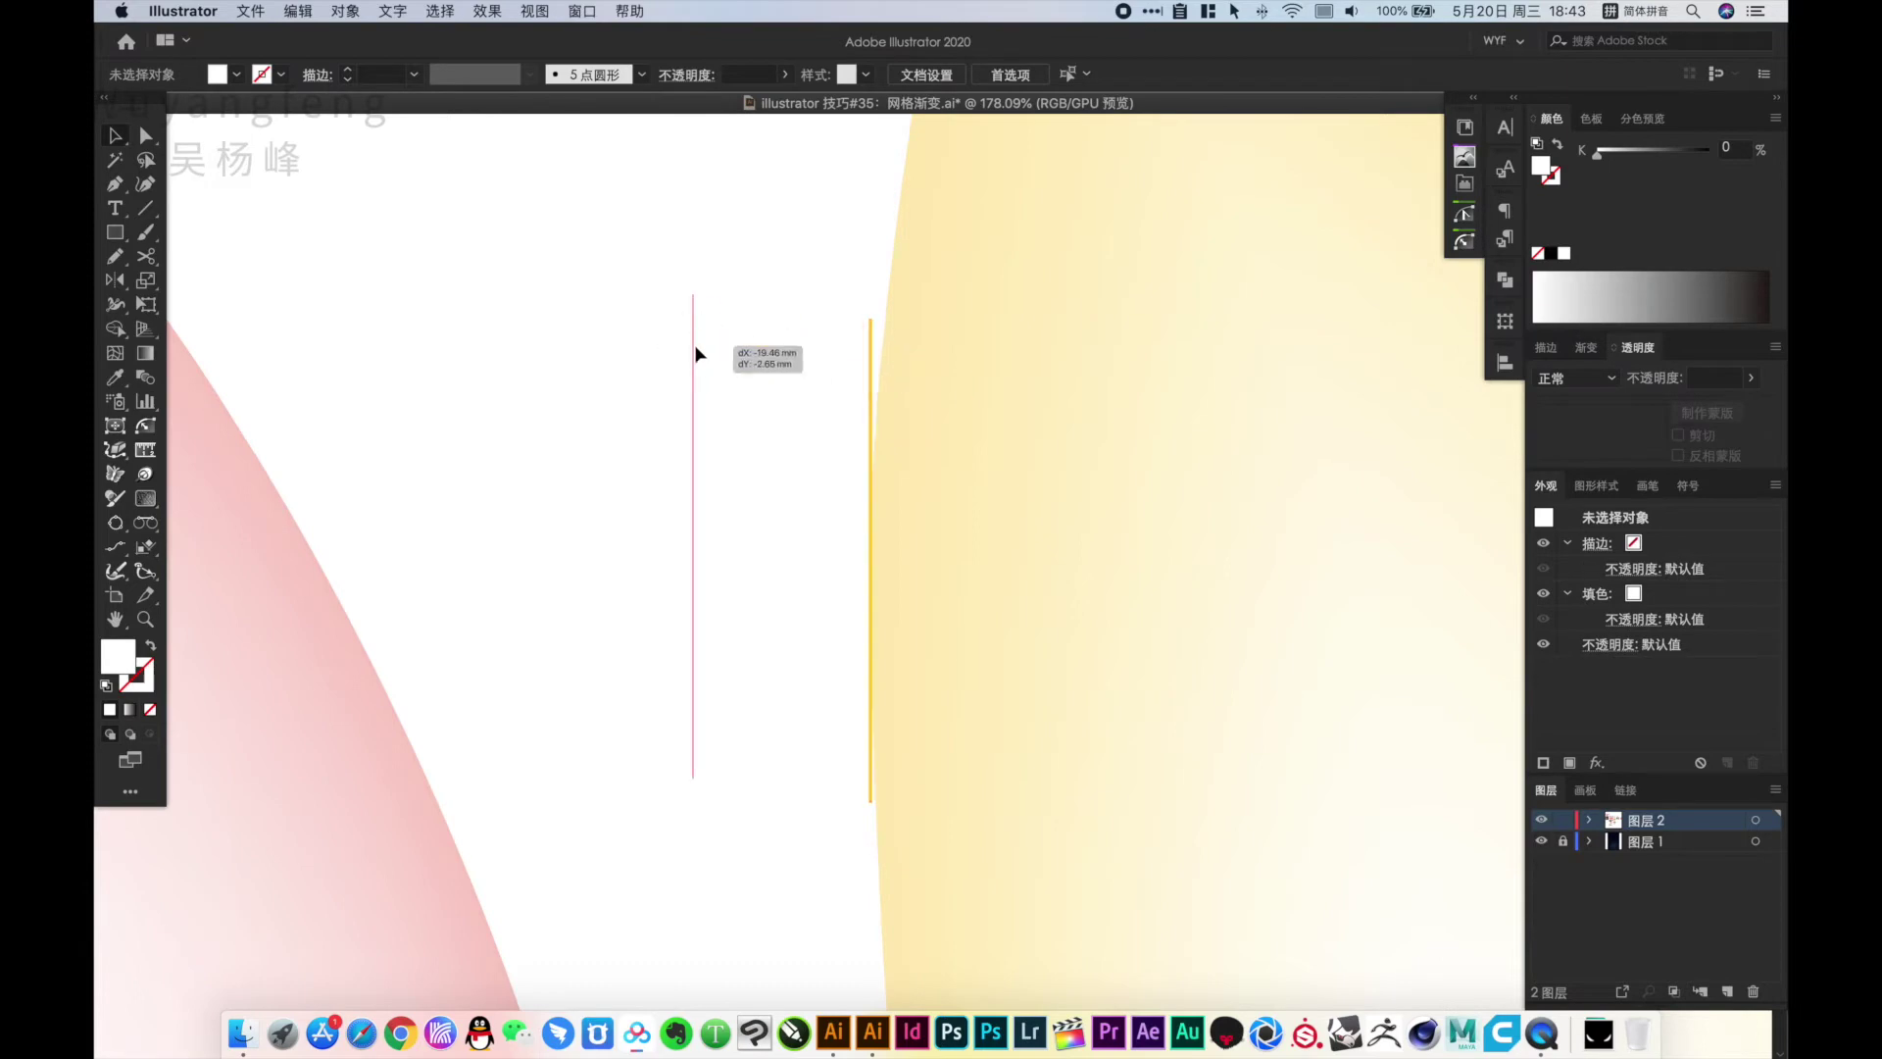
{"action": "key", "text": "Delete"}
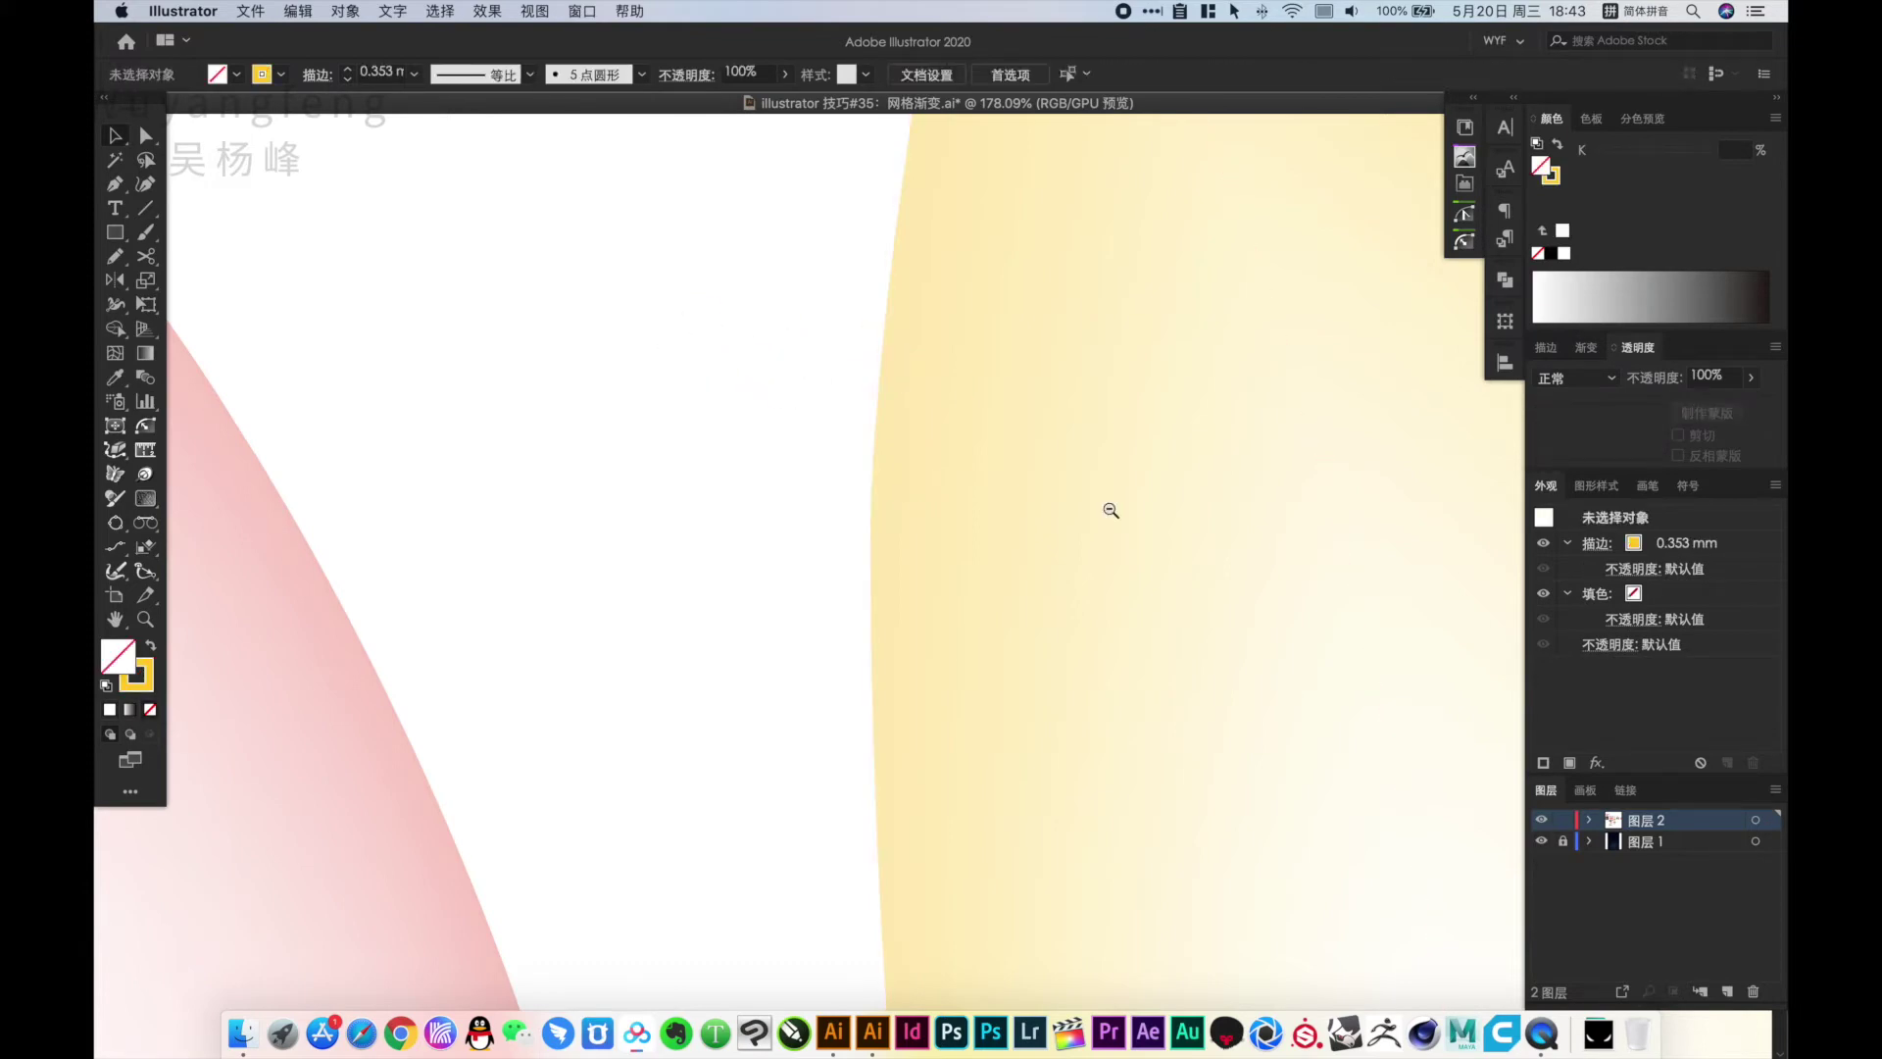
{"action": "left_click", "coordinate": [1111, 510], "text": "alt"}
Select the yellow and pink leaves to compare their meshes
{"action": "scroll", "coordinate": [939, 578], "scroll_direction": "down", "scroll_amount": 5}
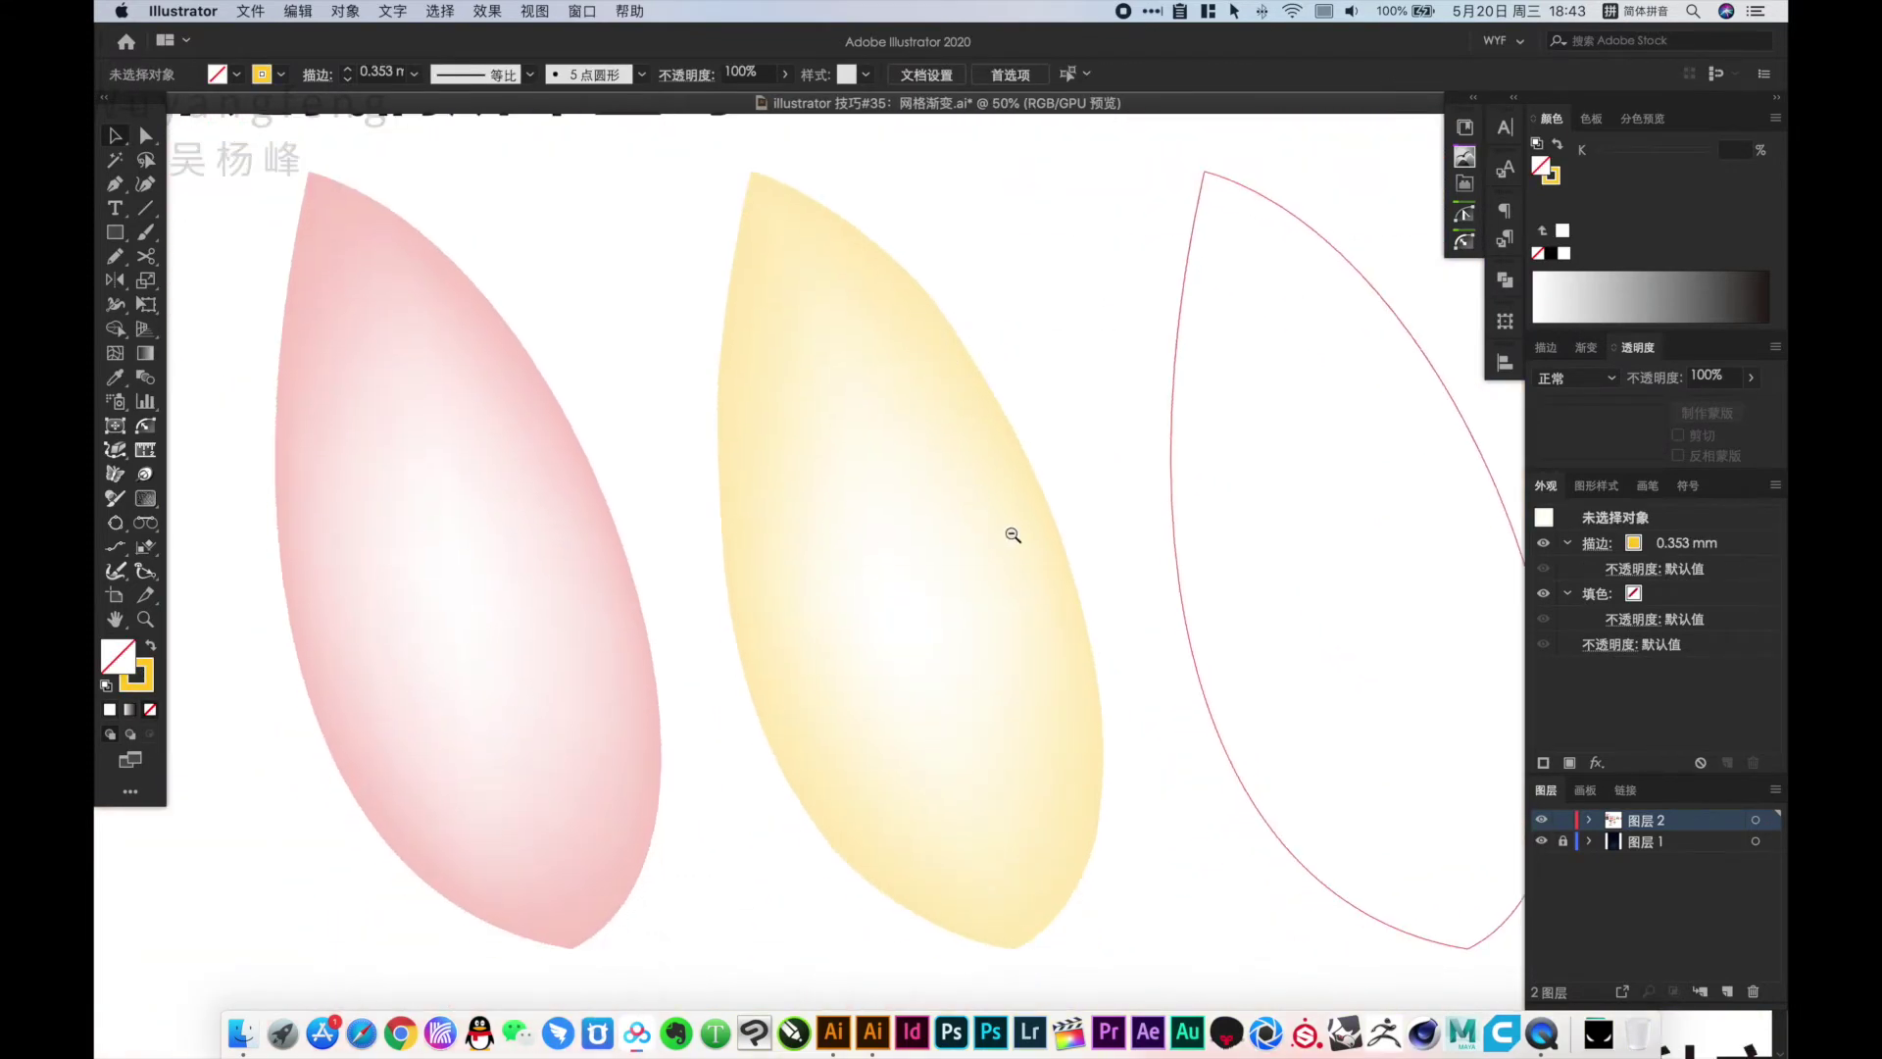
{"action": "key", "text": "v"}
{"action": "left_click", "coordinate": [917, 540]}
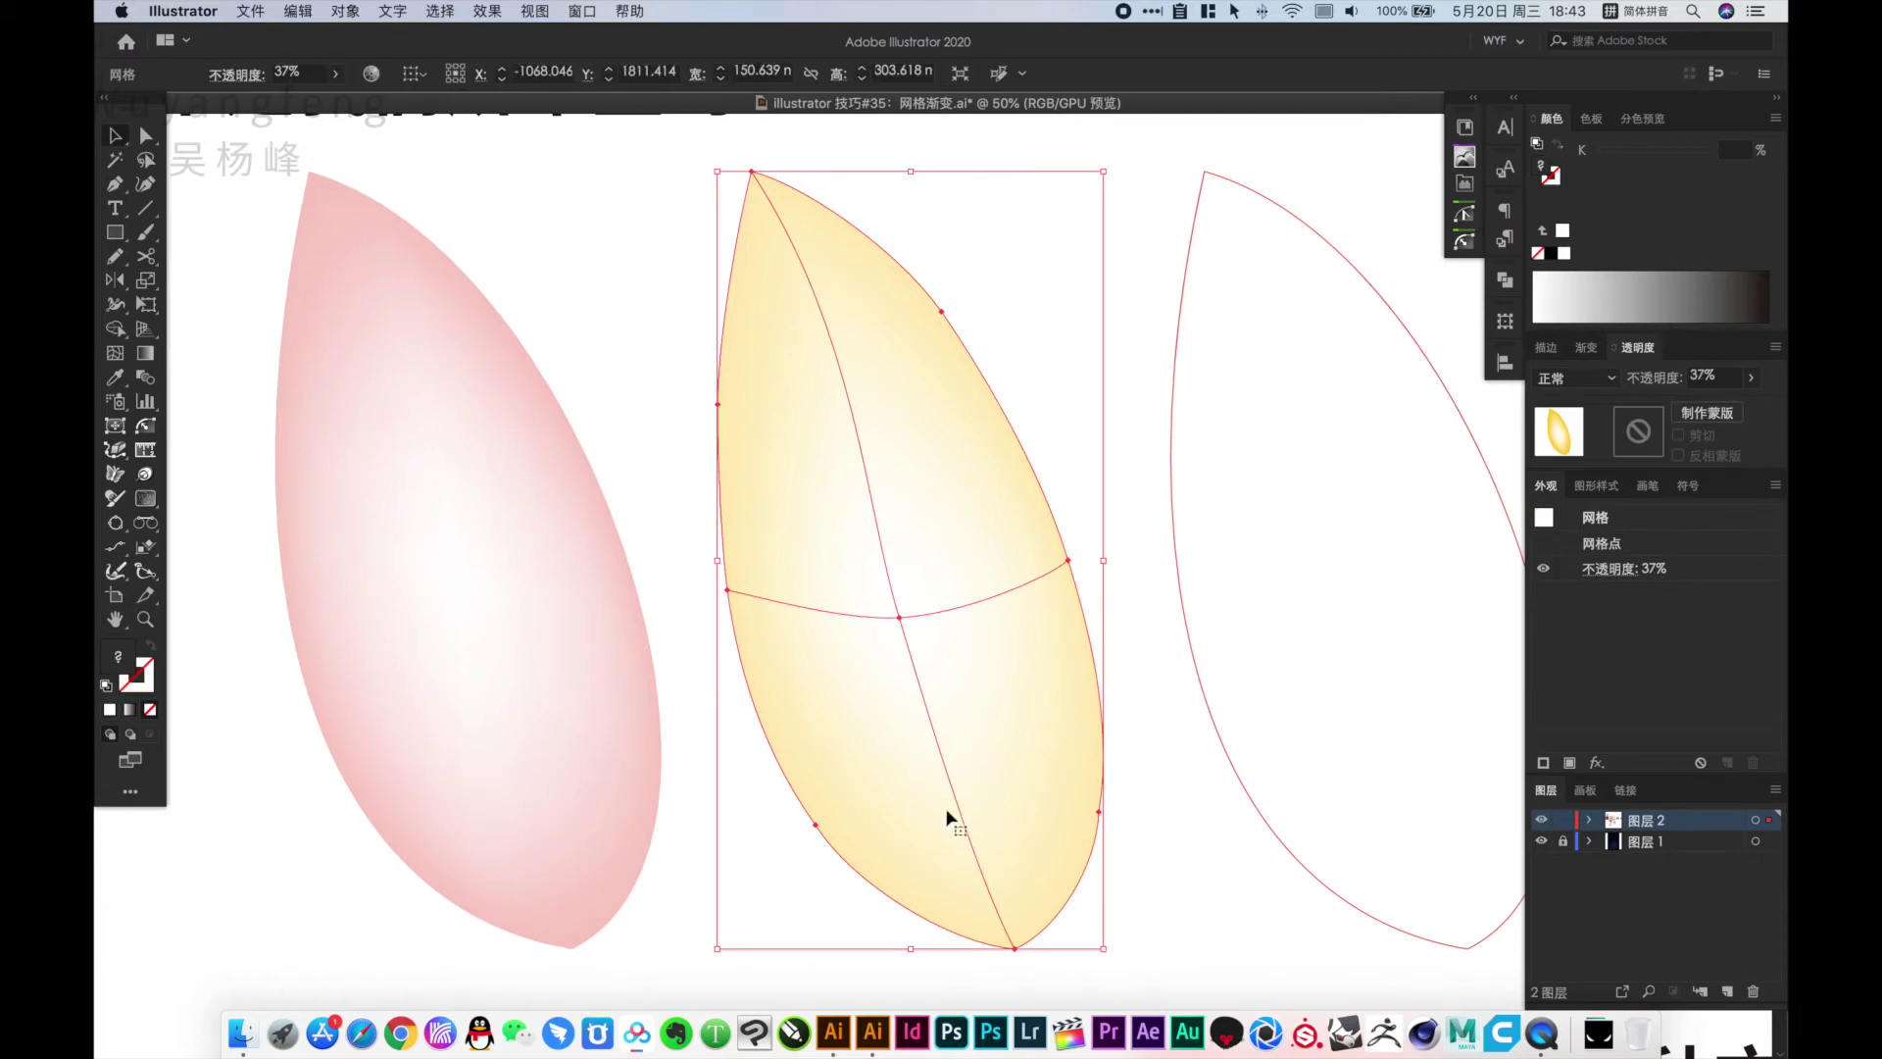
{"action": "left_click", "coordinate": [525, 559]}
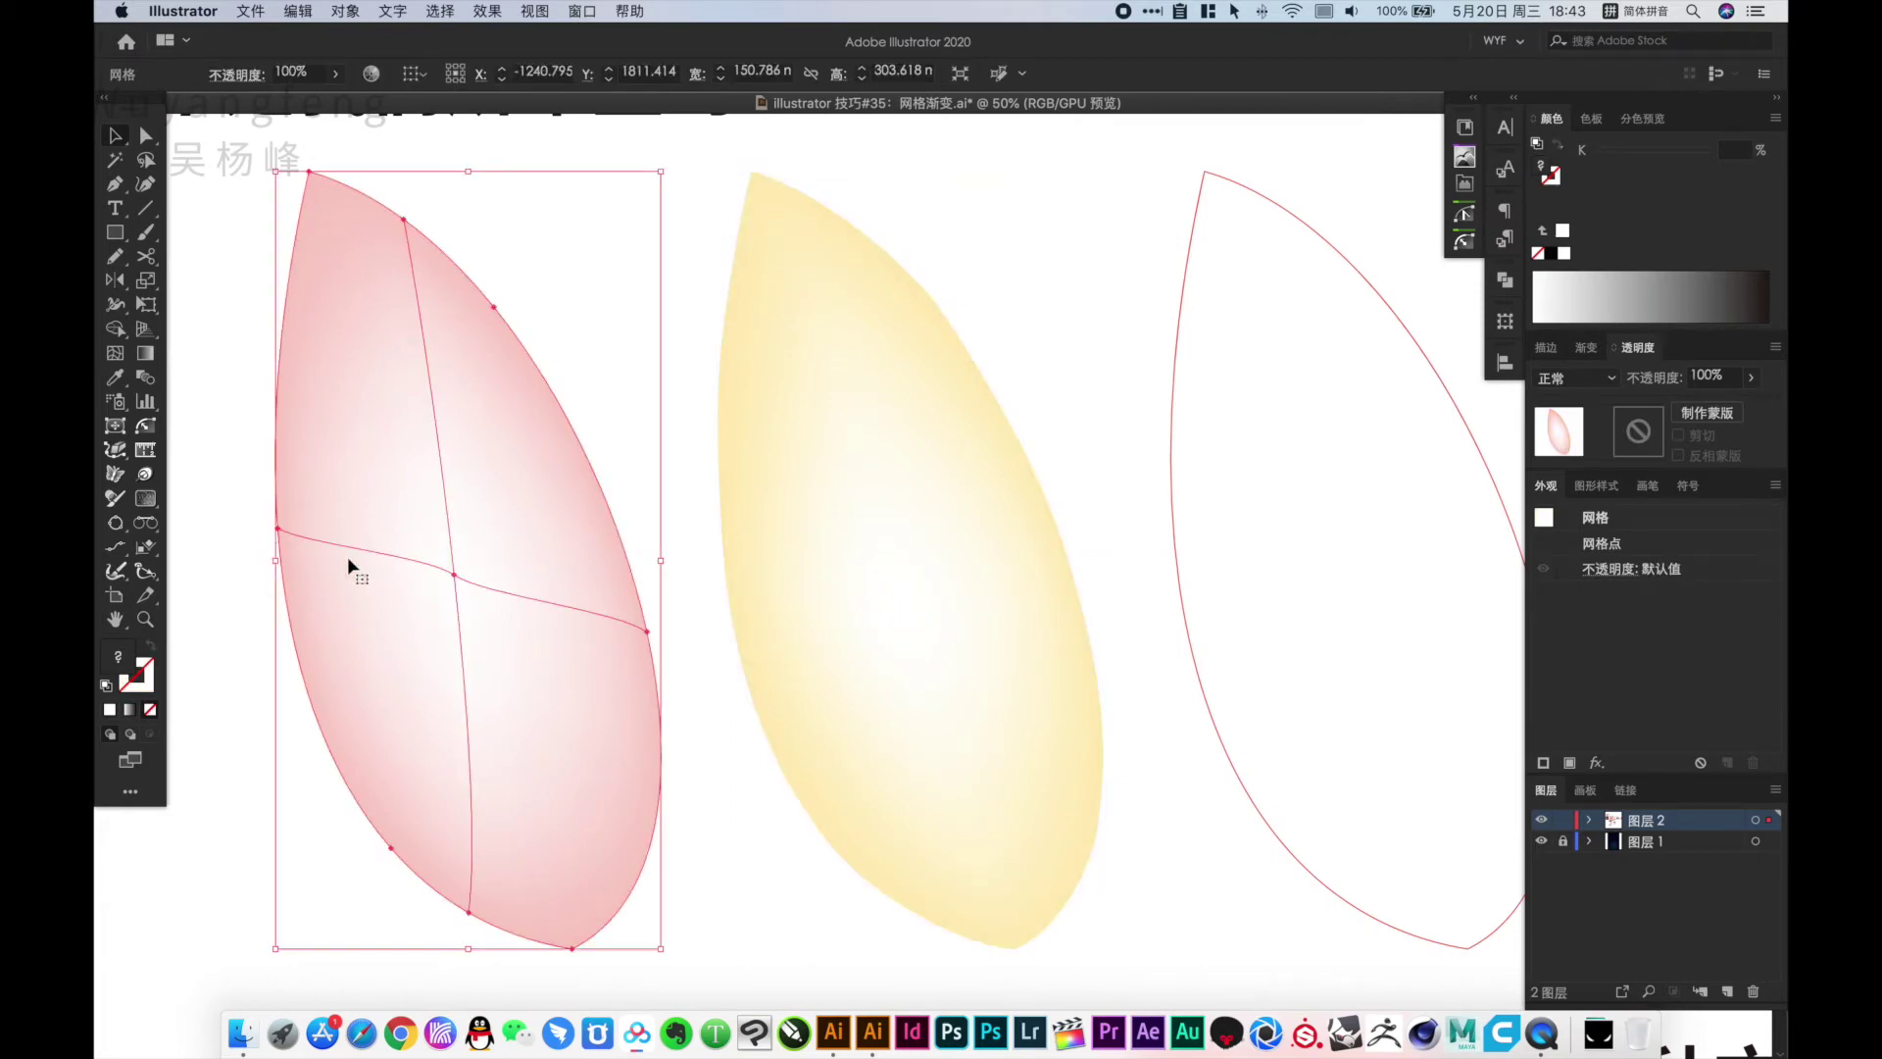
{"action": "scroll", "coordinate": [915, 521], "scroll_direction": "down", "scroll_amount": 1}
{"action": "scroll", "coordinate": [863, 524], "scroll_direction": "down", "scroll_amount": 1}
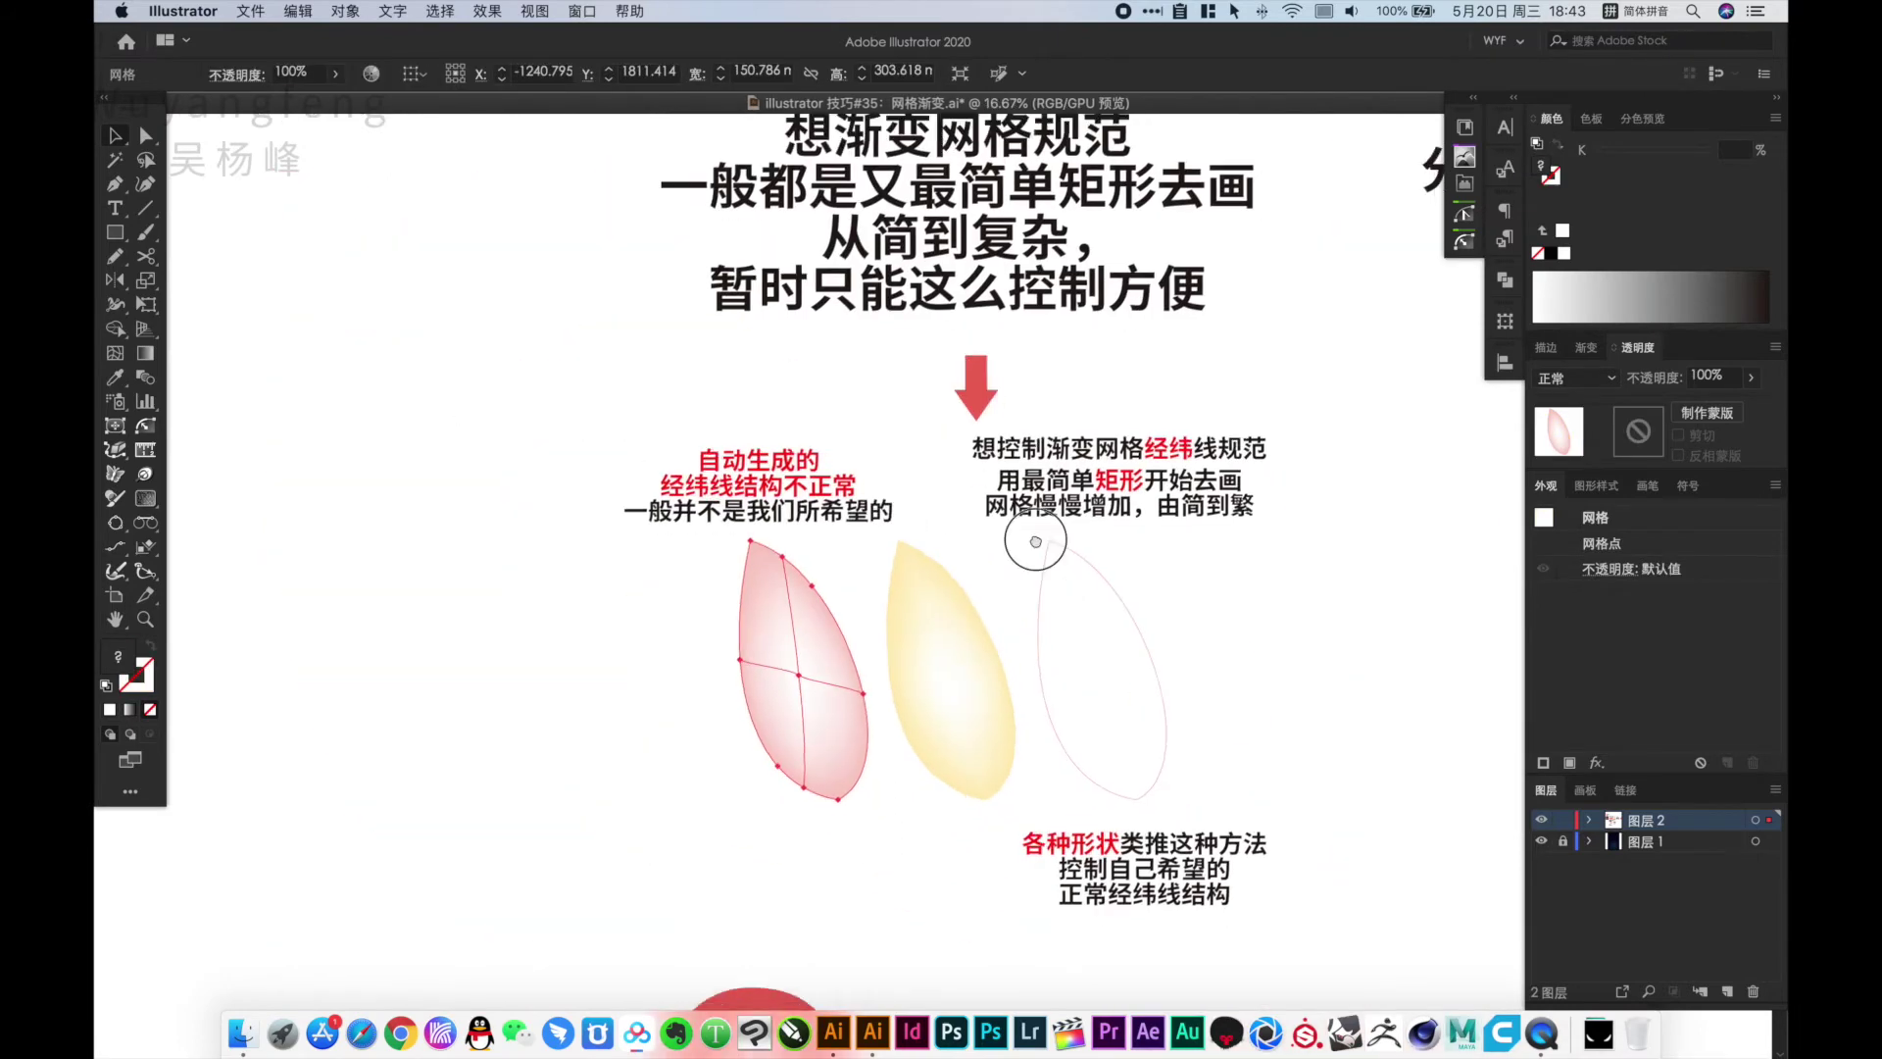
{"action": "scroll", "coordinate": [808, 531], "scroll_direction": "down", "scroll_amount": 1}
{"action": "scroll", "coordinate": [992, 682], "scroll_direction": "up", "scroll_amount": 4}
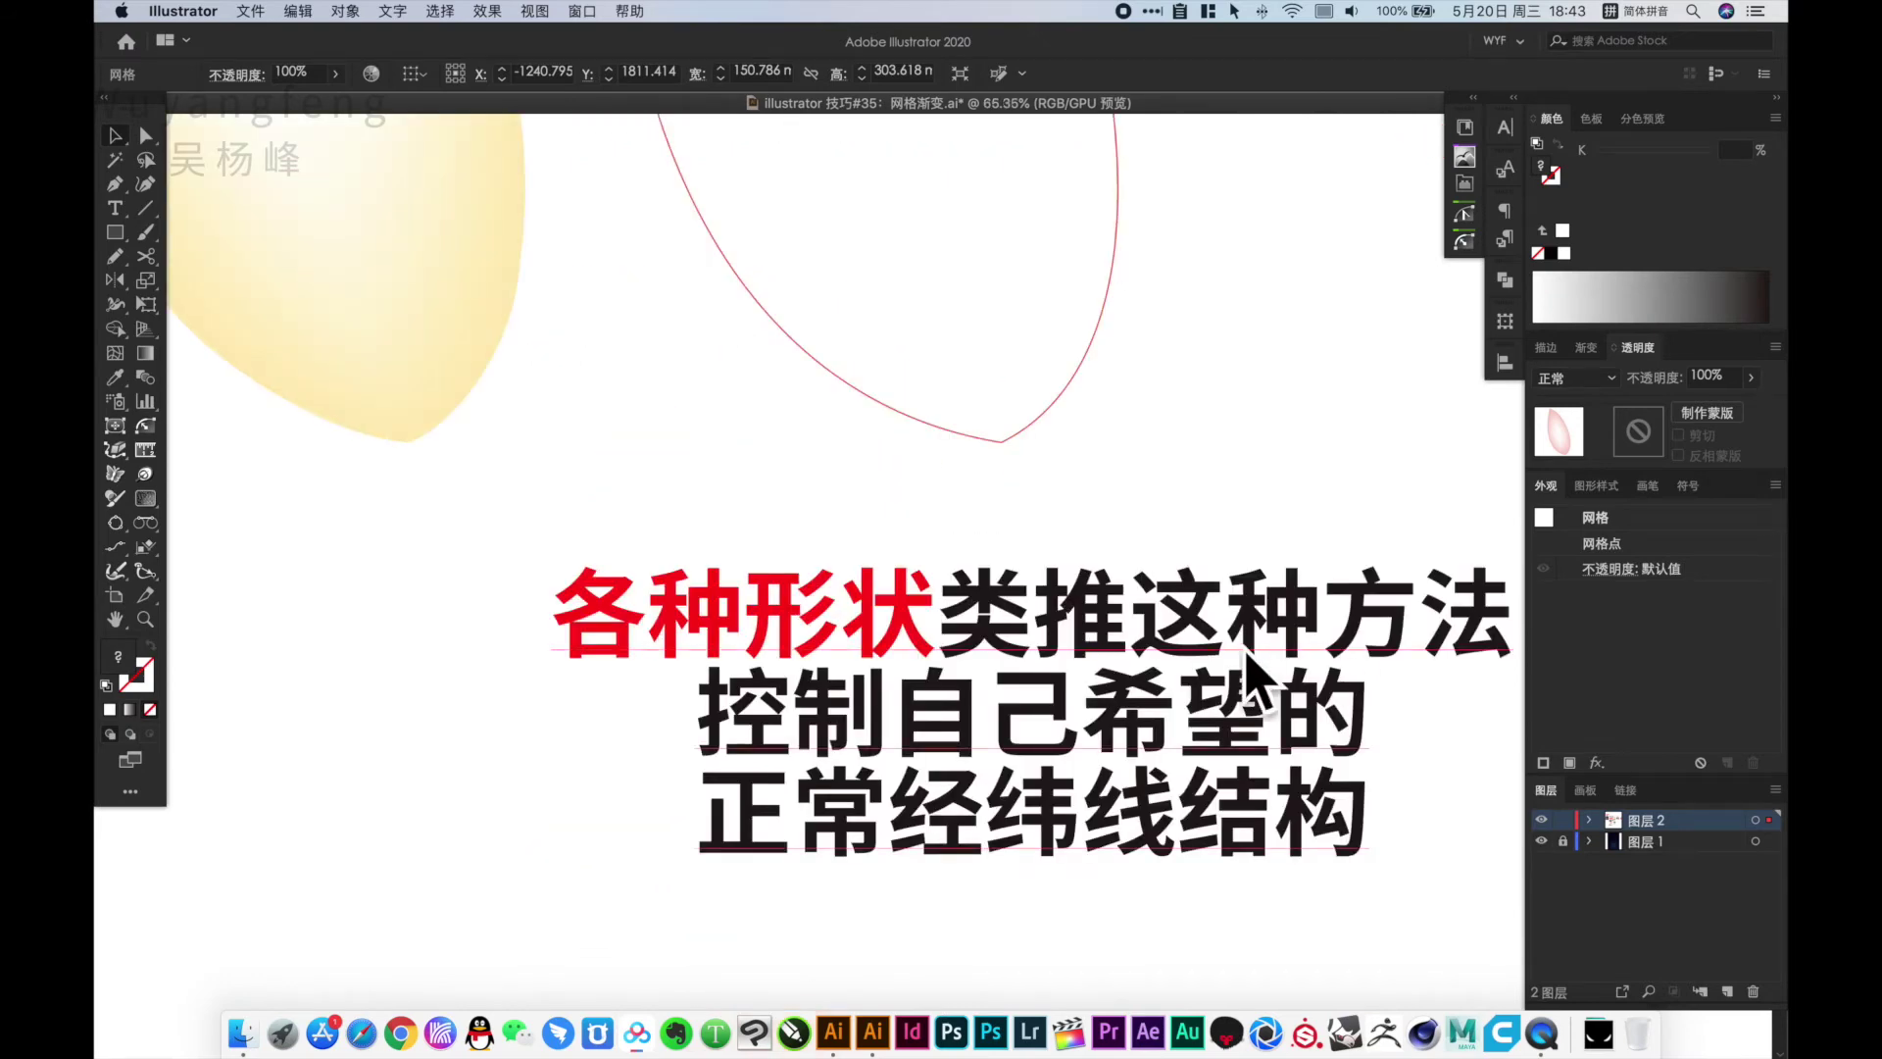
Colour the caption line 正常经纬线结构 red (FF1815)
{"action": "left_click", "coordinate": [1002, 831]}
{"action": "double_click", "coordinate": [1181, 817]}
{"action": "left_click_drag", "start_coordinate": [1336, 814], "coordinate": [641, 825]}
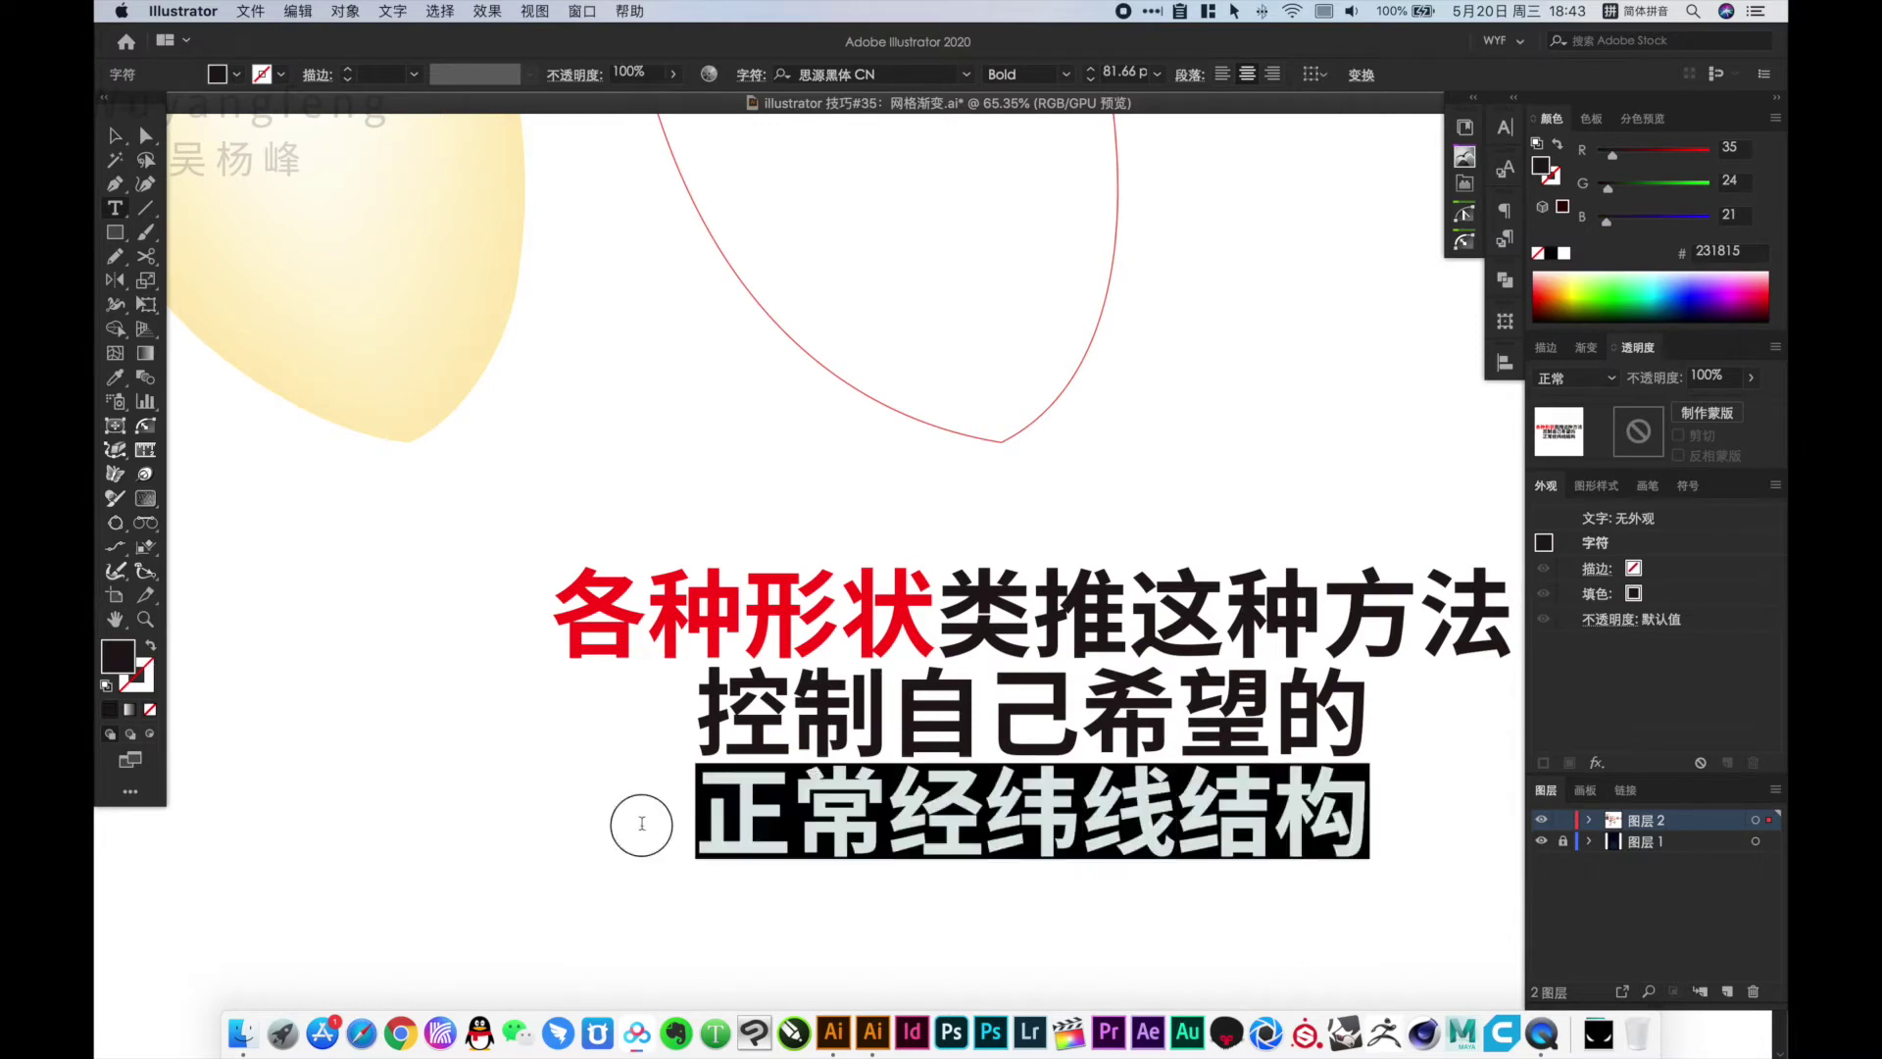
{"action": "left_click", "coordinate": [1710, 153]}
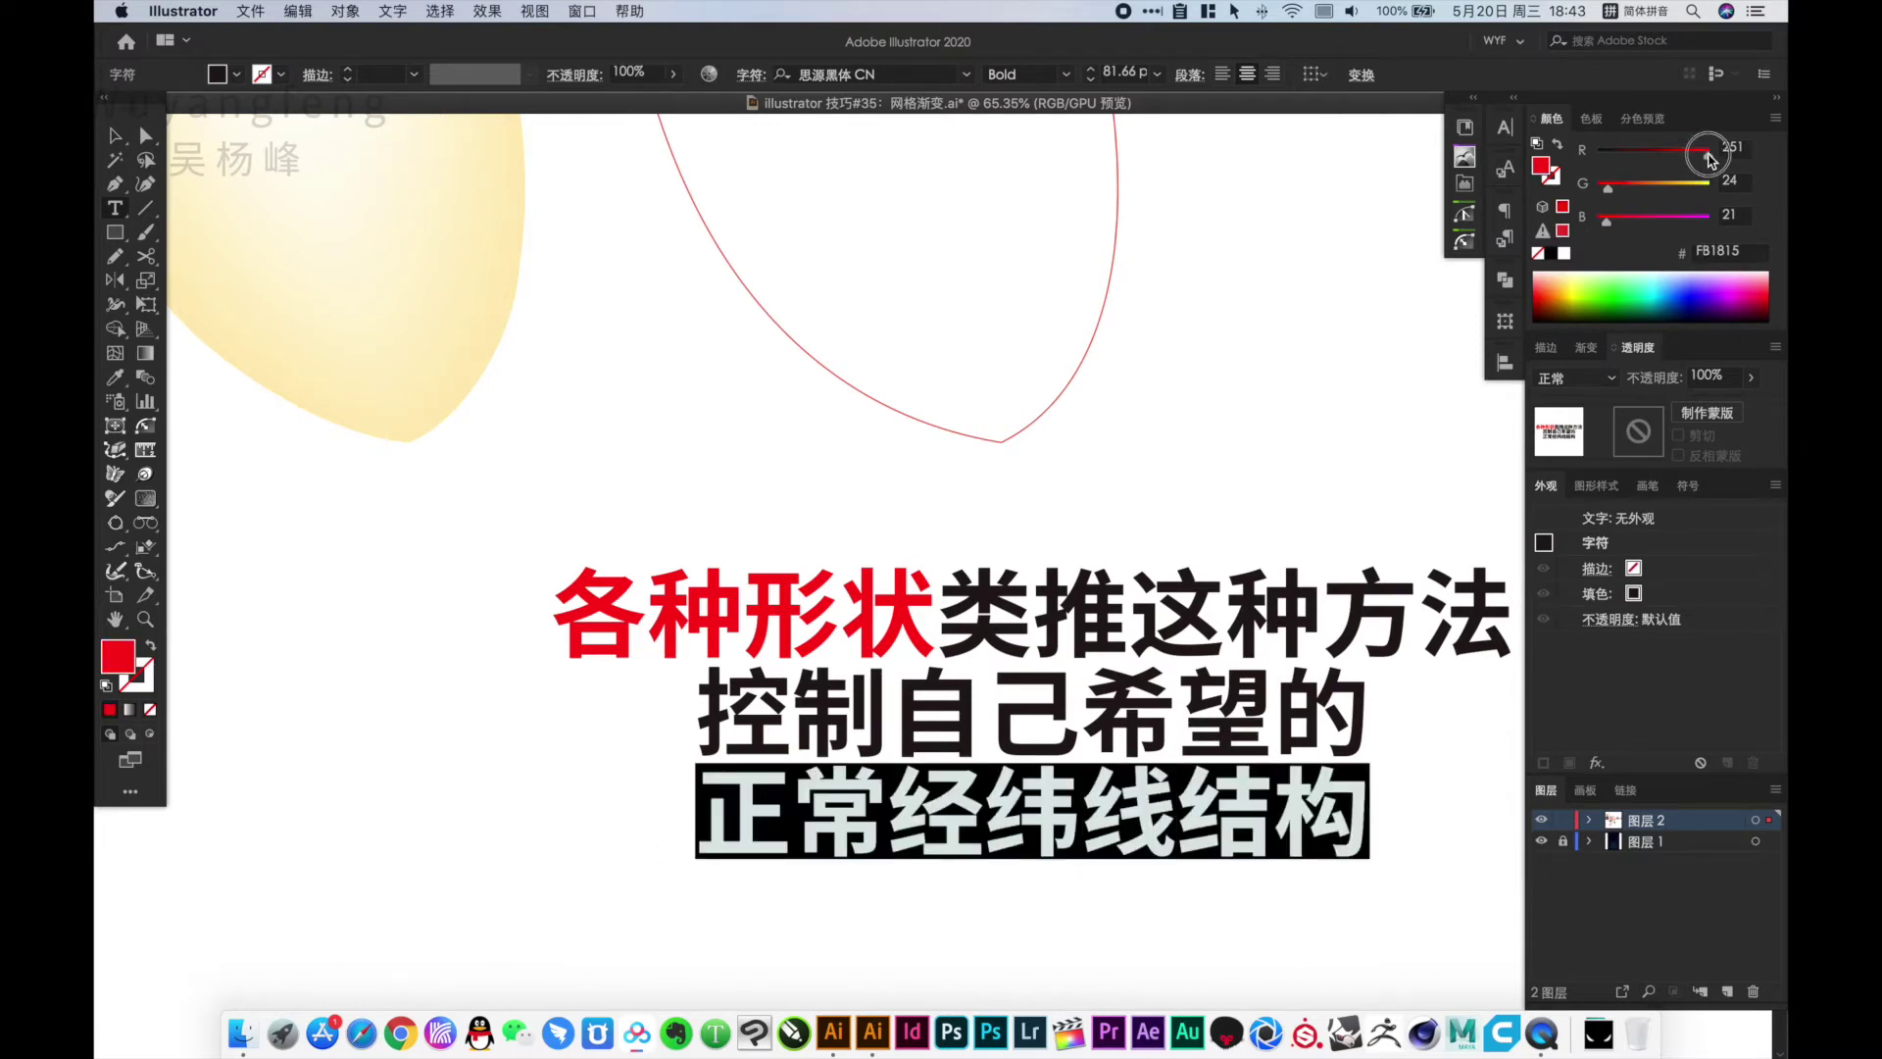
{"action": "left_click", "coordinate": [1351, 484], "text": "super"}
{"action": "scroll", "coordinate": [928, 643], "scroll_direction": "down", "scroll_amount": 4}
Lighten the S-shaped wave's pink fill to a 50% tint
{"action": "left_click_drag", "start_coordinate": [858, 635], "coordinate": [879, 597]}
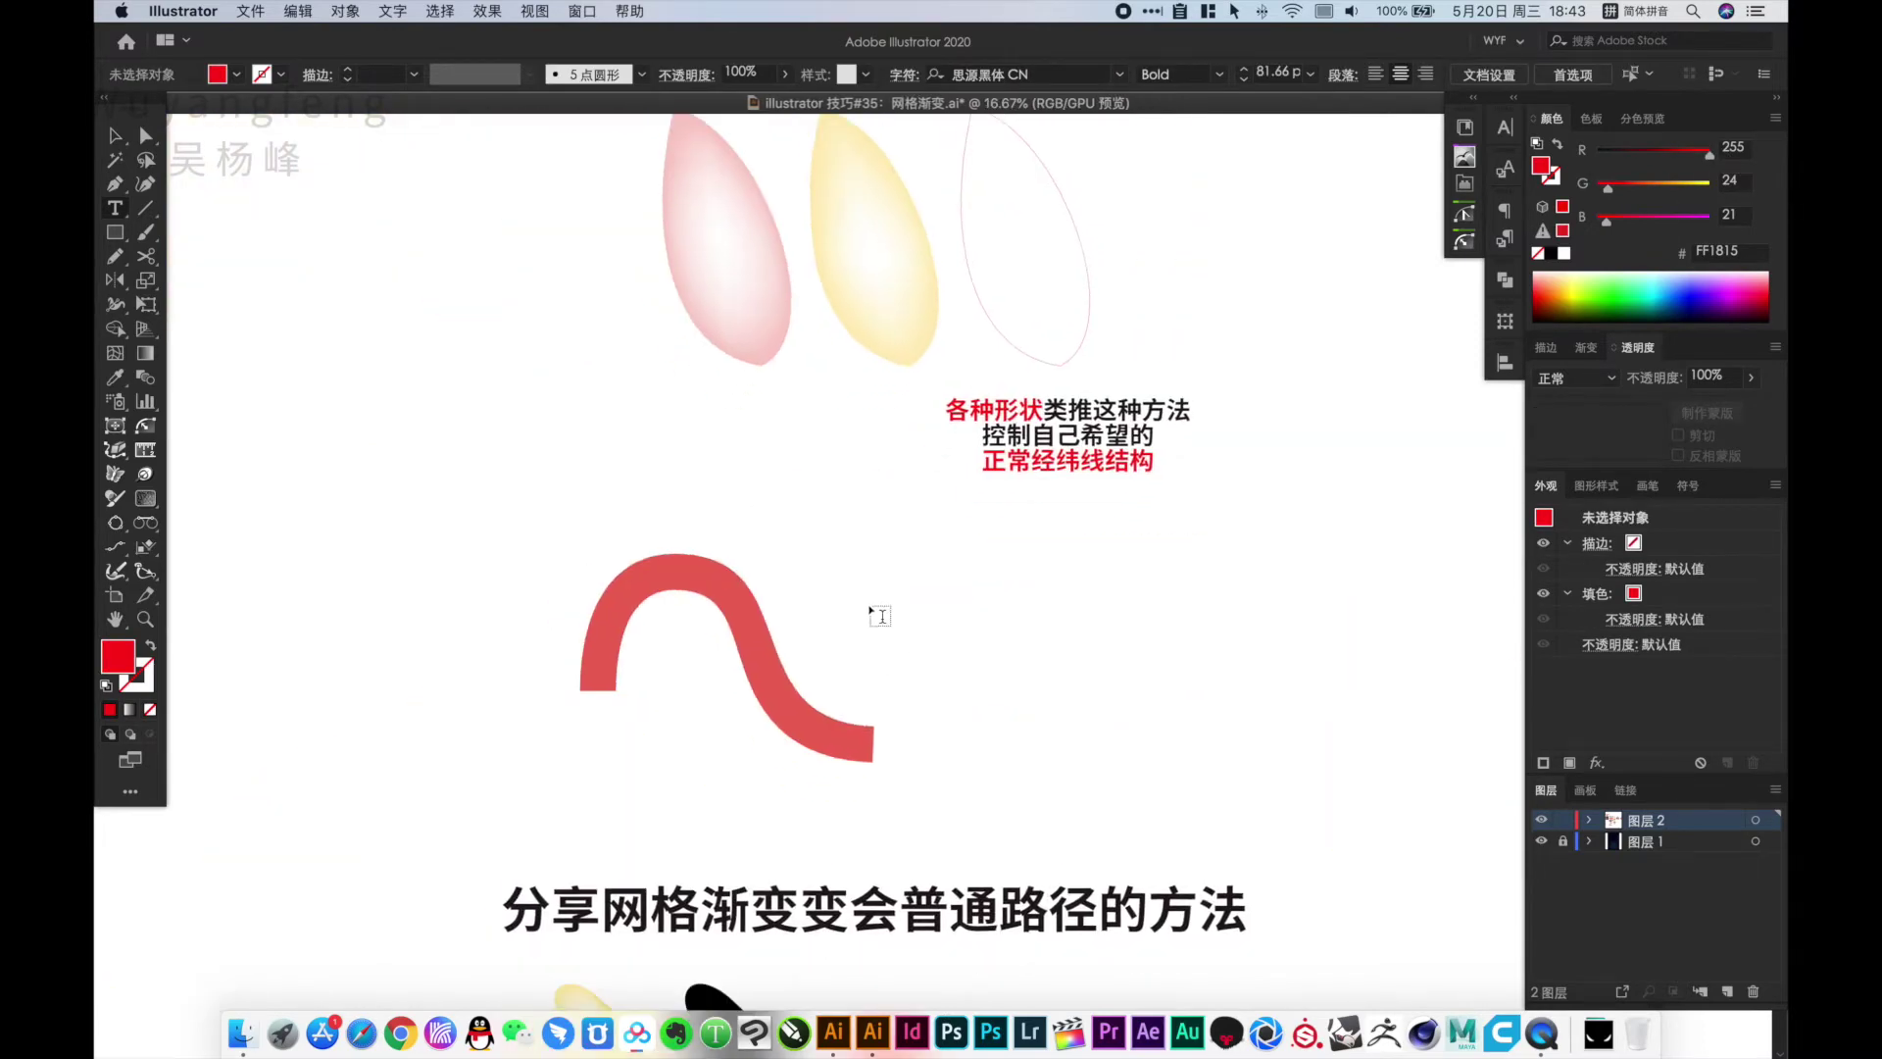
{"action": "key", "text": "v"}
{"action": "left_click", "coordinate": [748, 702]}
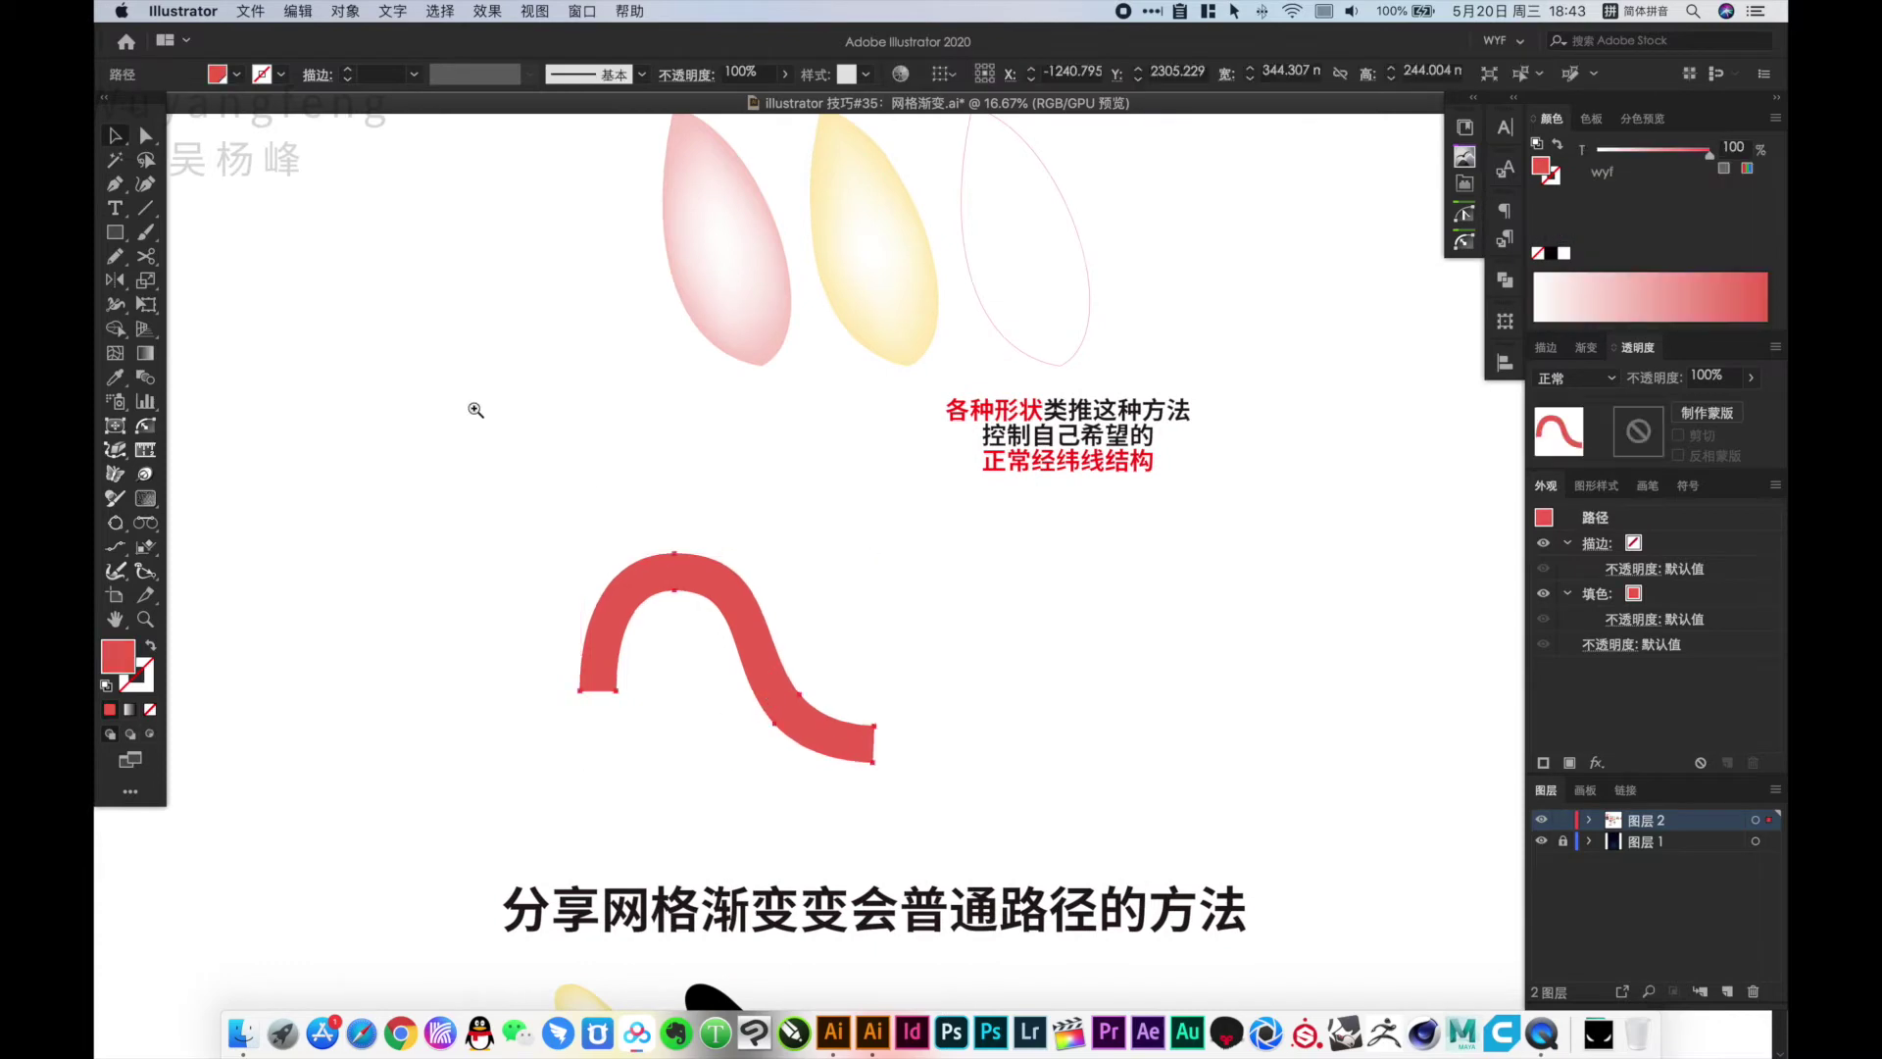
{"action": "scroll", "coordinate": [619, 597], "scroll_direction": "up", "scroll_amount": 5}
{"action": "left_click", "coordinate": [1654, 161]}
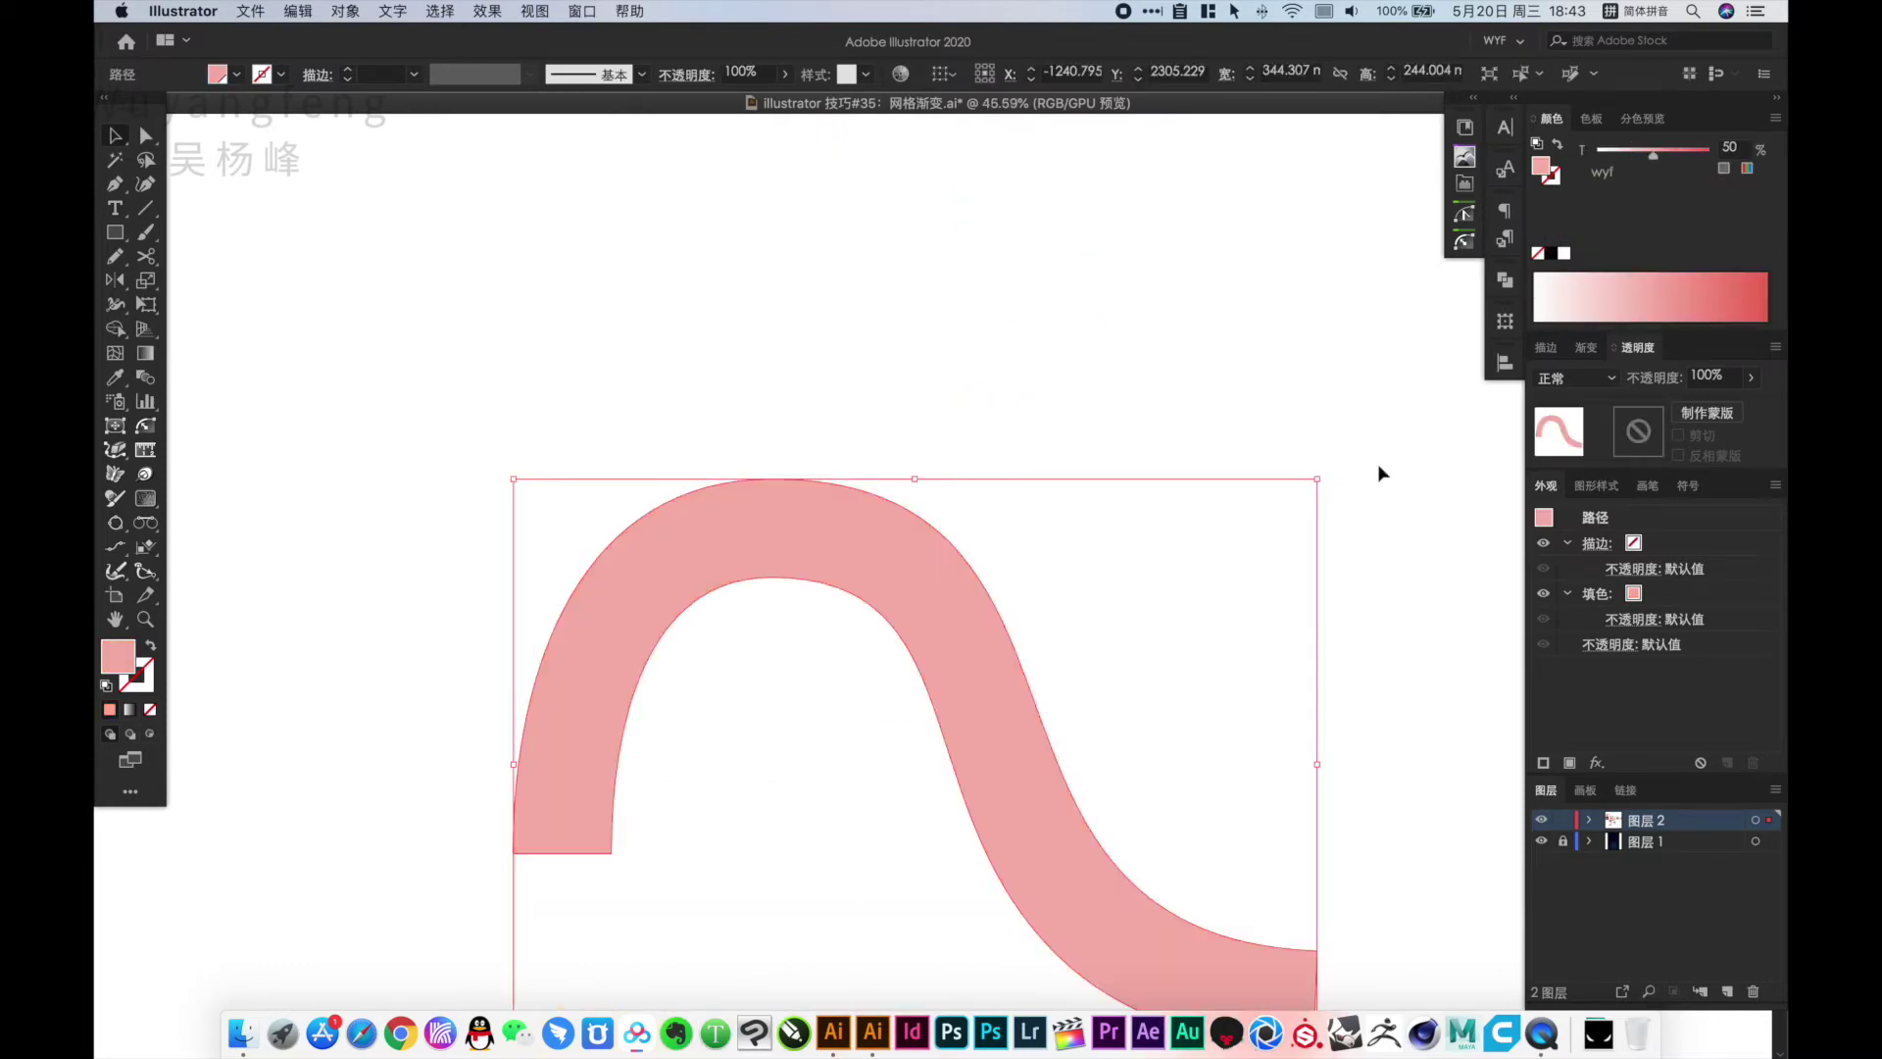
{"action": "scroll", "coordinate": [1110, 665], "scroll_direction": "down", "scroll_amount": 3}
{"action": "scroll", "coordinate": [1109, 664], "scroll_direction": "right", "scroll_amount": 2}
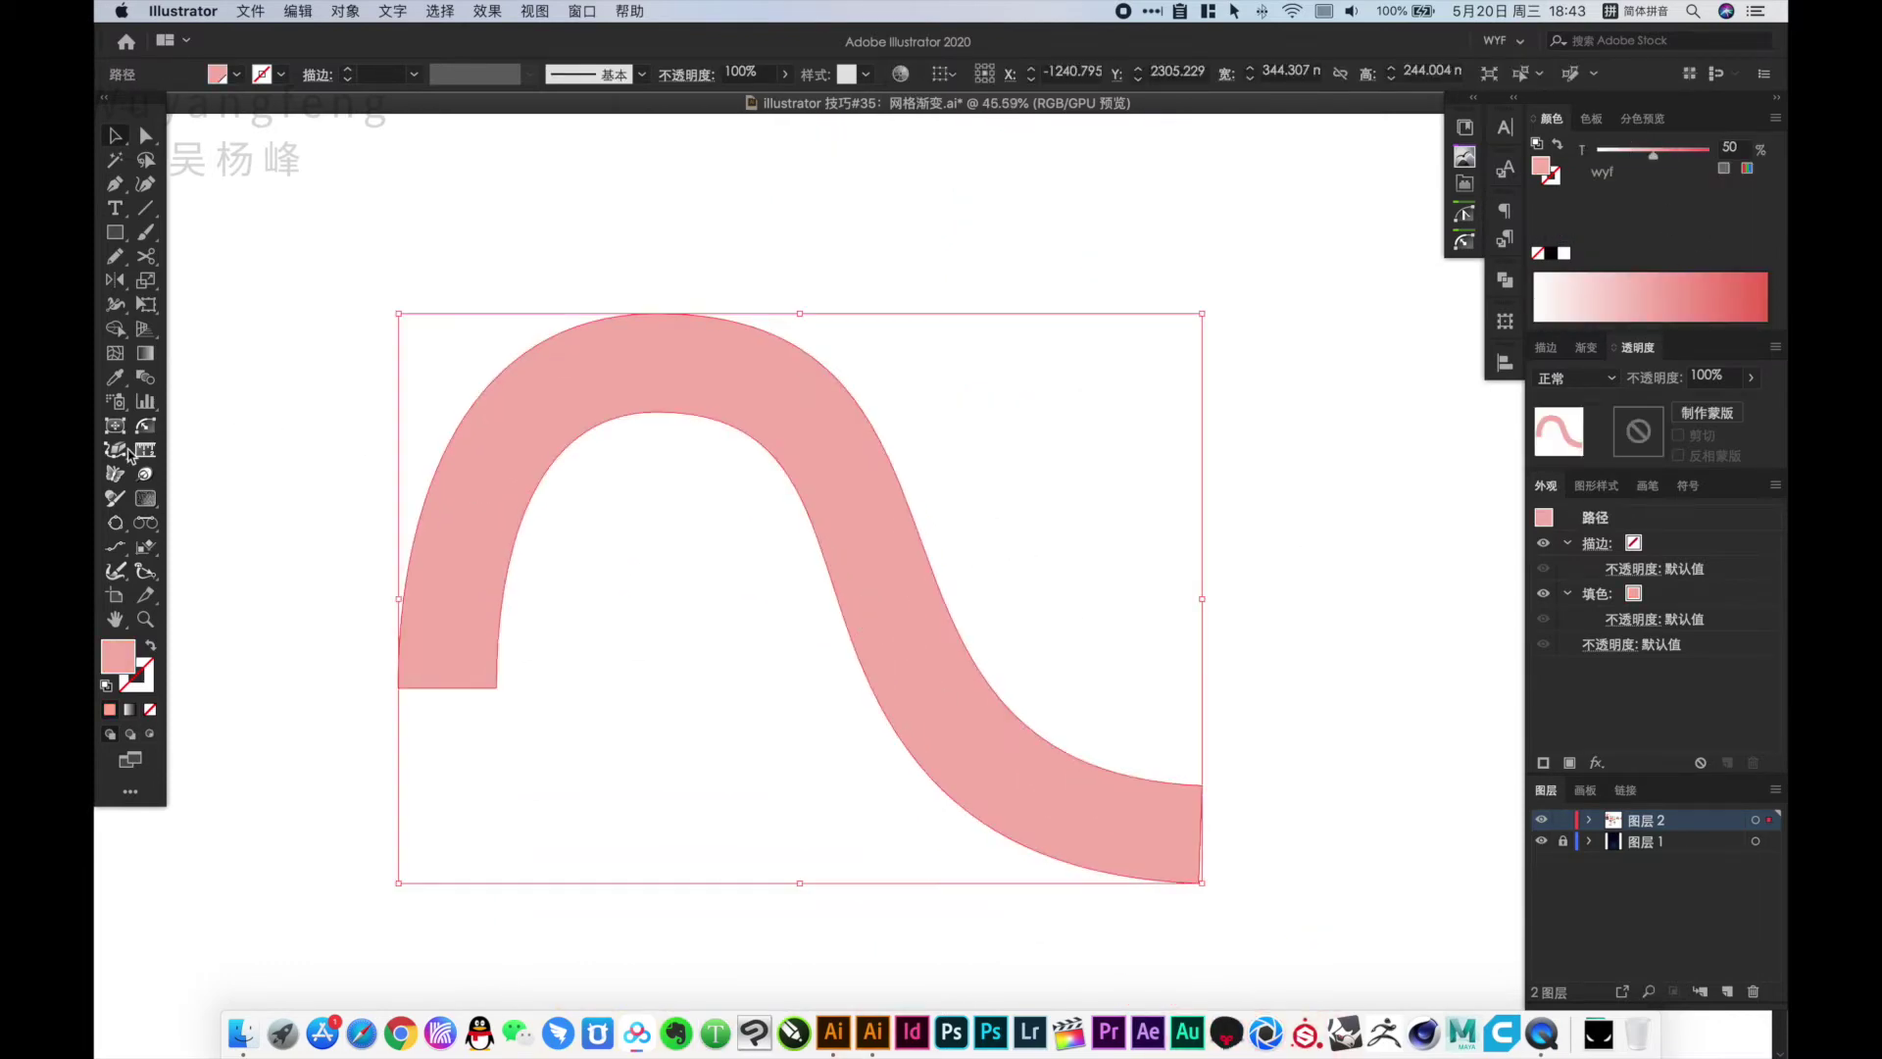
Try a white mesh point on the wave, then undo it to keep the flat fill
{"action": "left_click", "coordinate": [115, 355]}
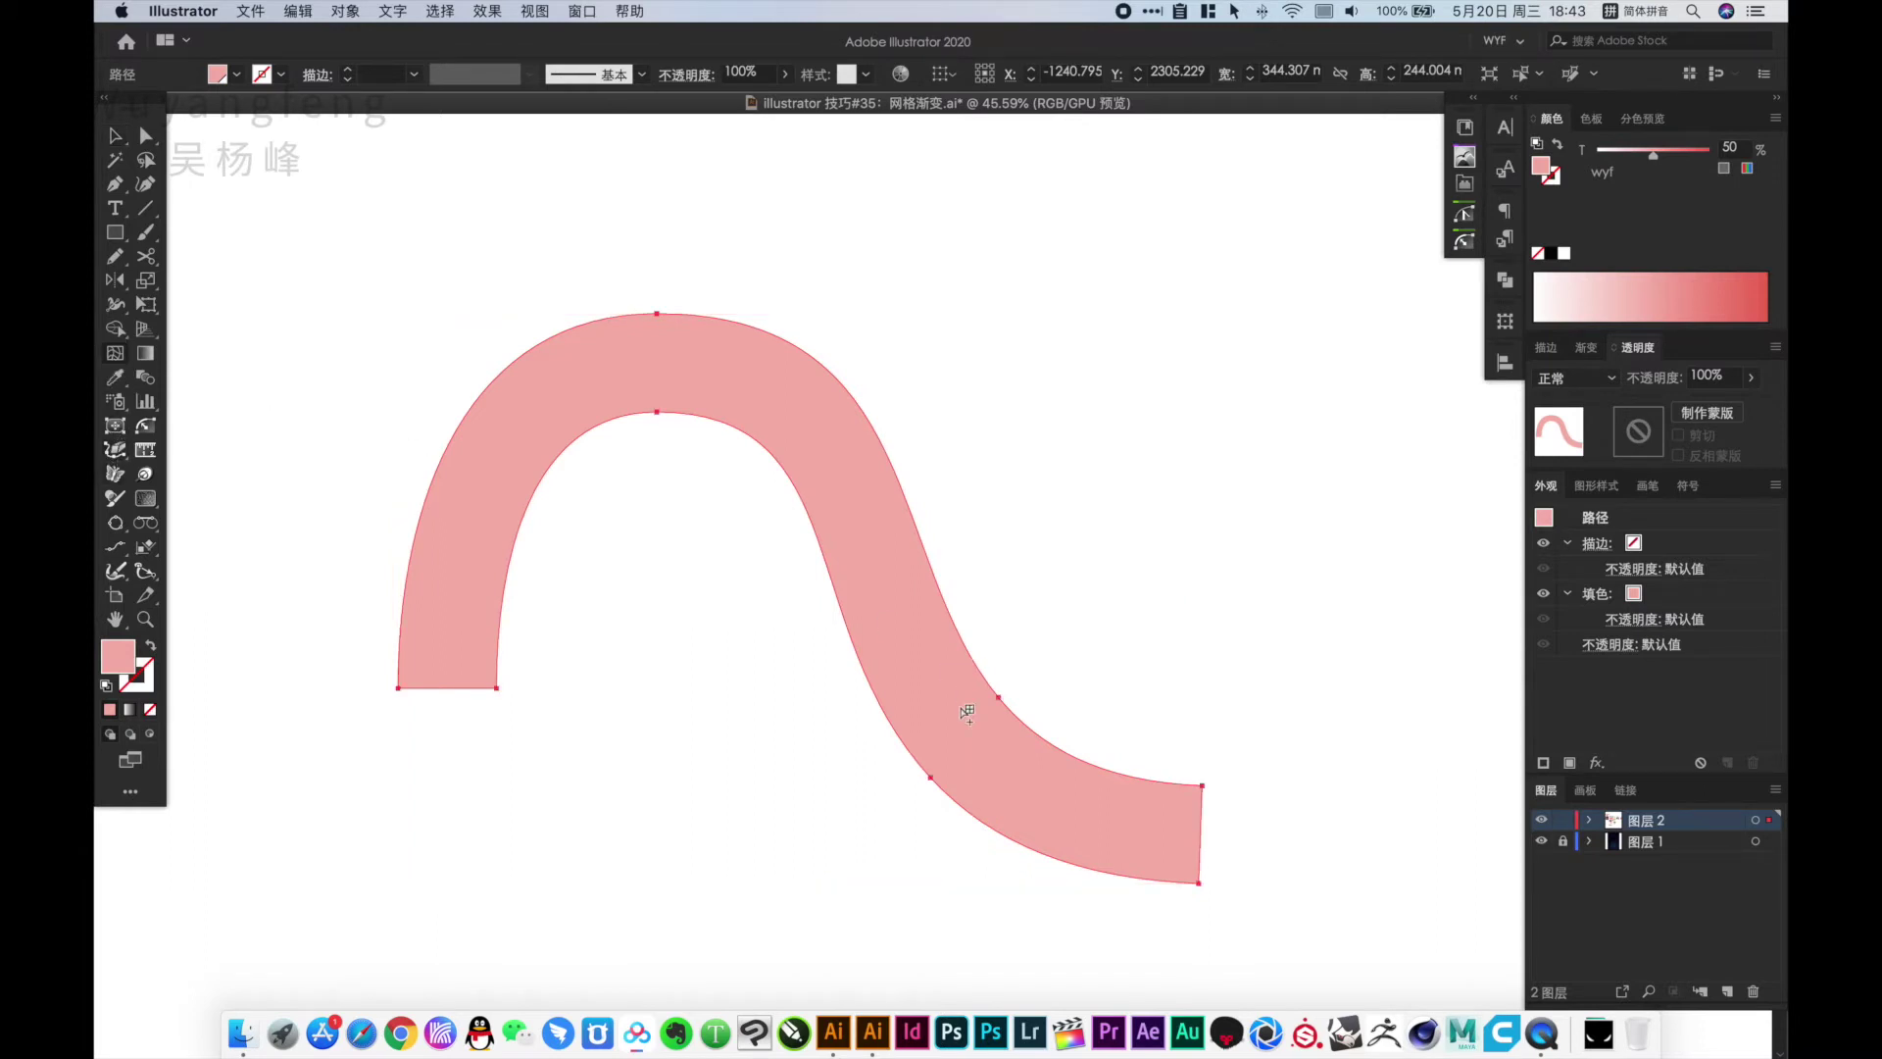
{"action": "left_click", "coordinate": [943, 696]}
{"action": "left_click_drag", "start_coordinate": [1657, 153], "coordinate": [1513, 147]}
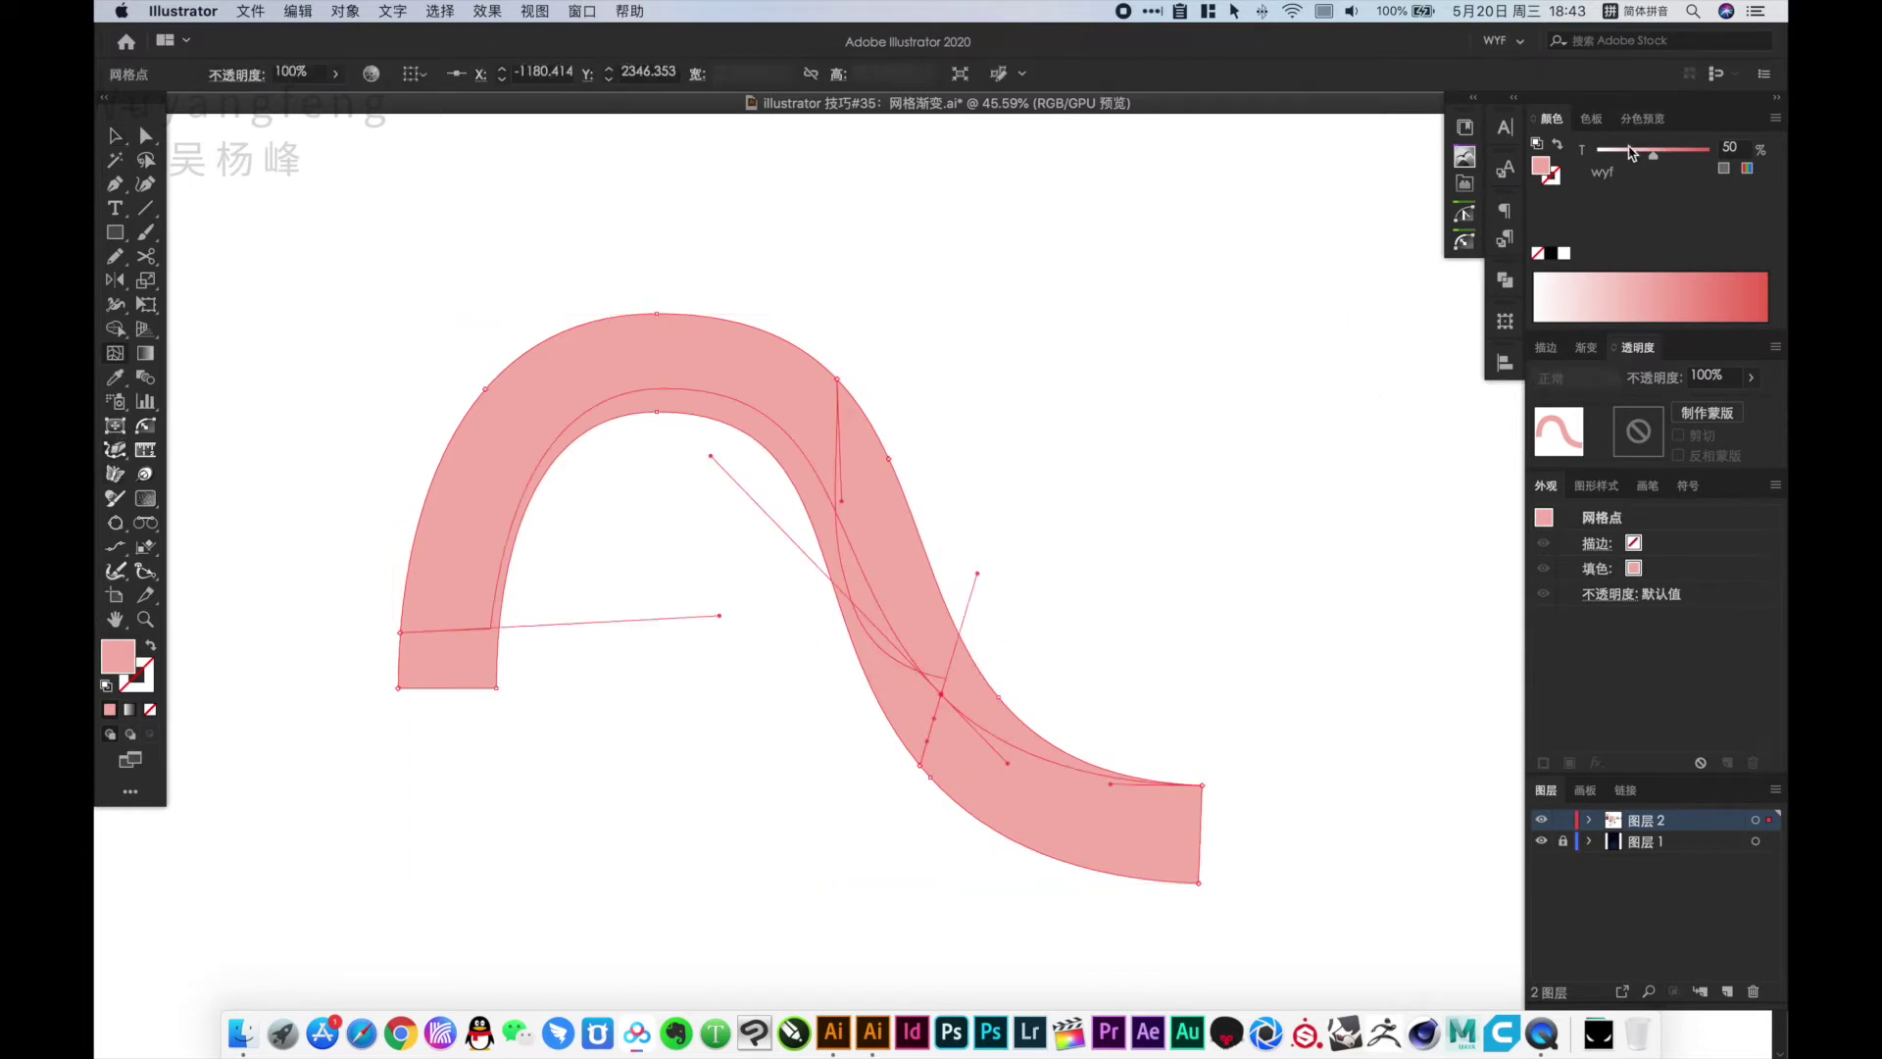
{"action": "key", "text": "v"}
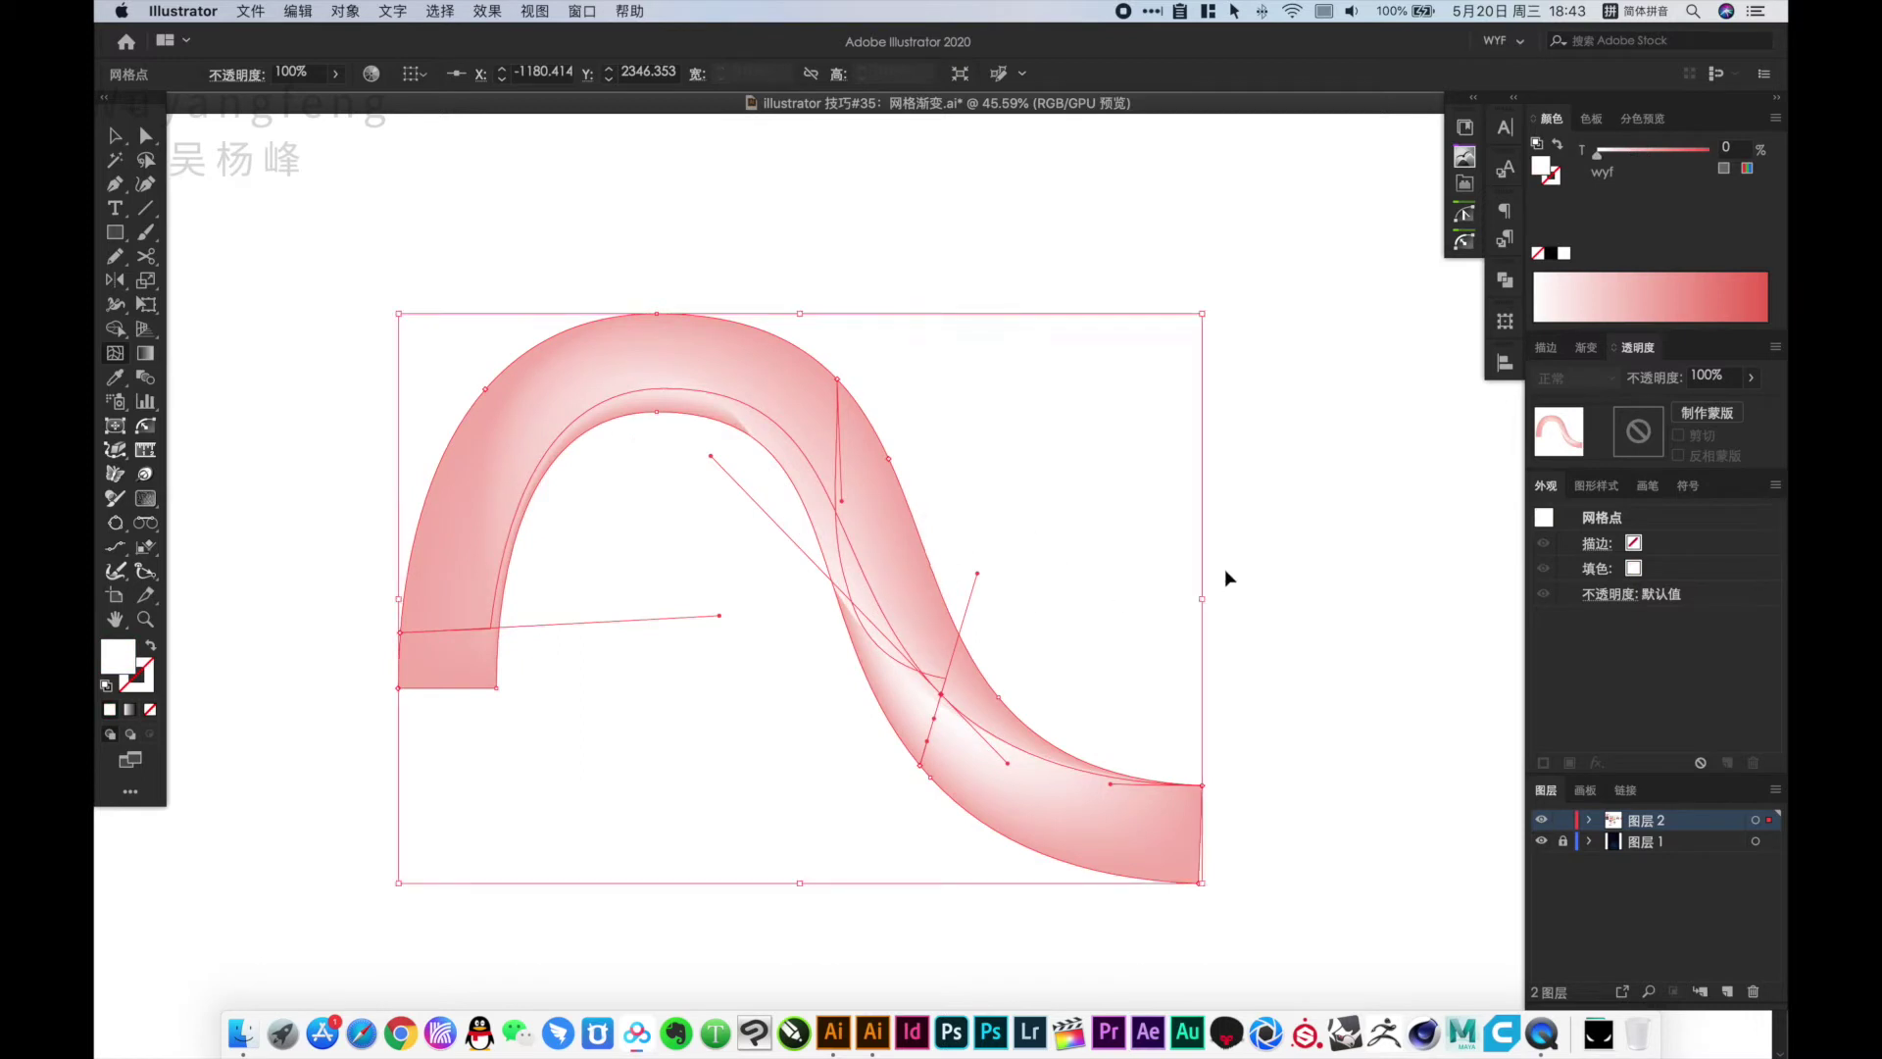
{"action": "left_click", "coordinate": [1226, 570]}
{"action": "left_click", "coordinate": [1294, 583], "text": "alt"}
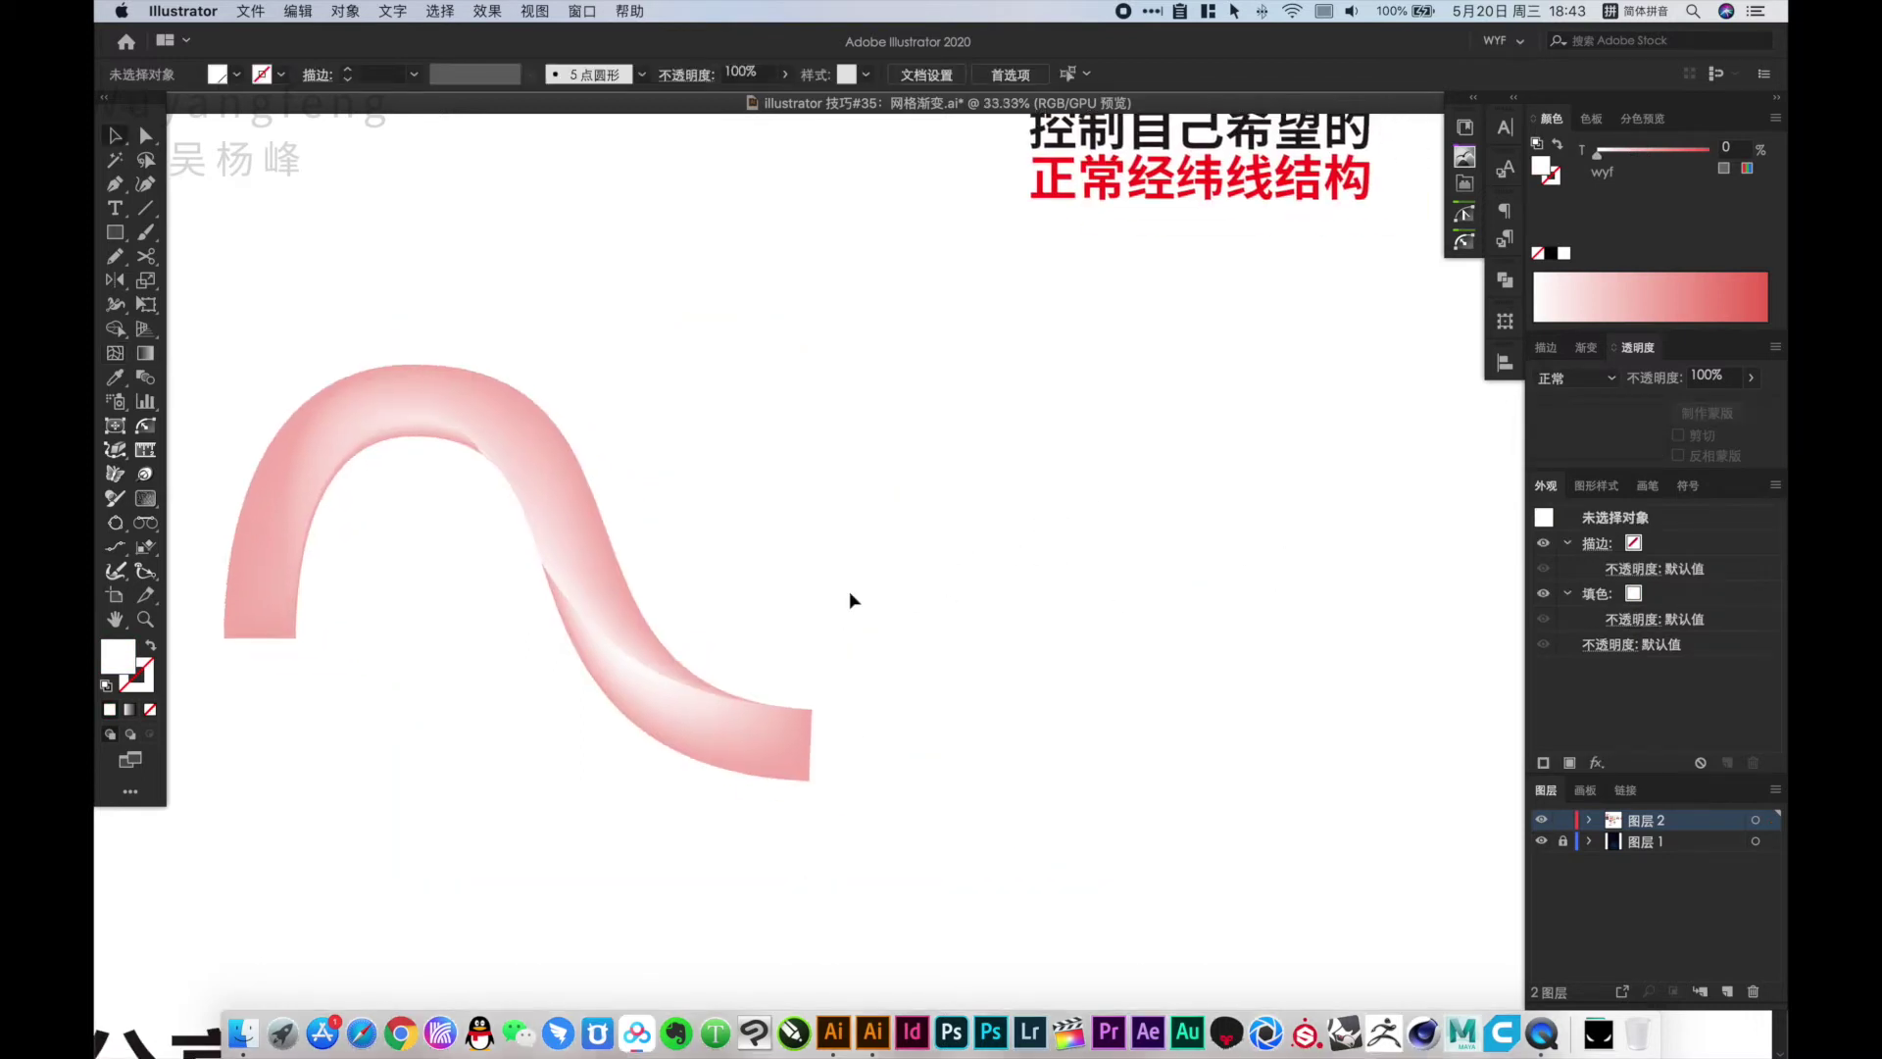
{"action": "left_click", "coordinate": [714, 703]}
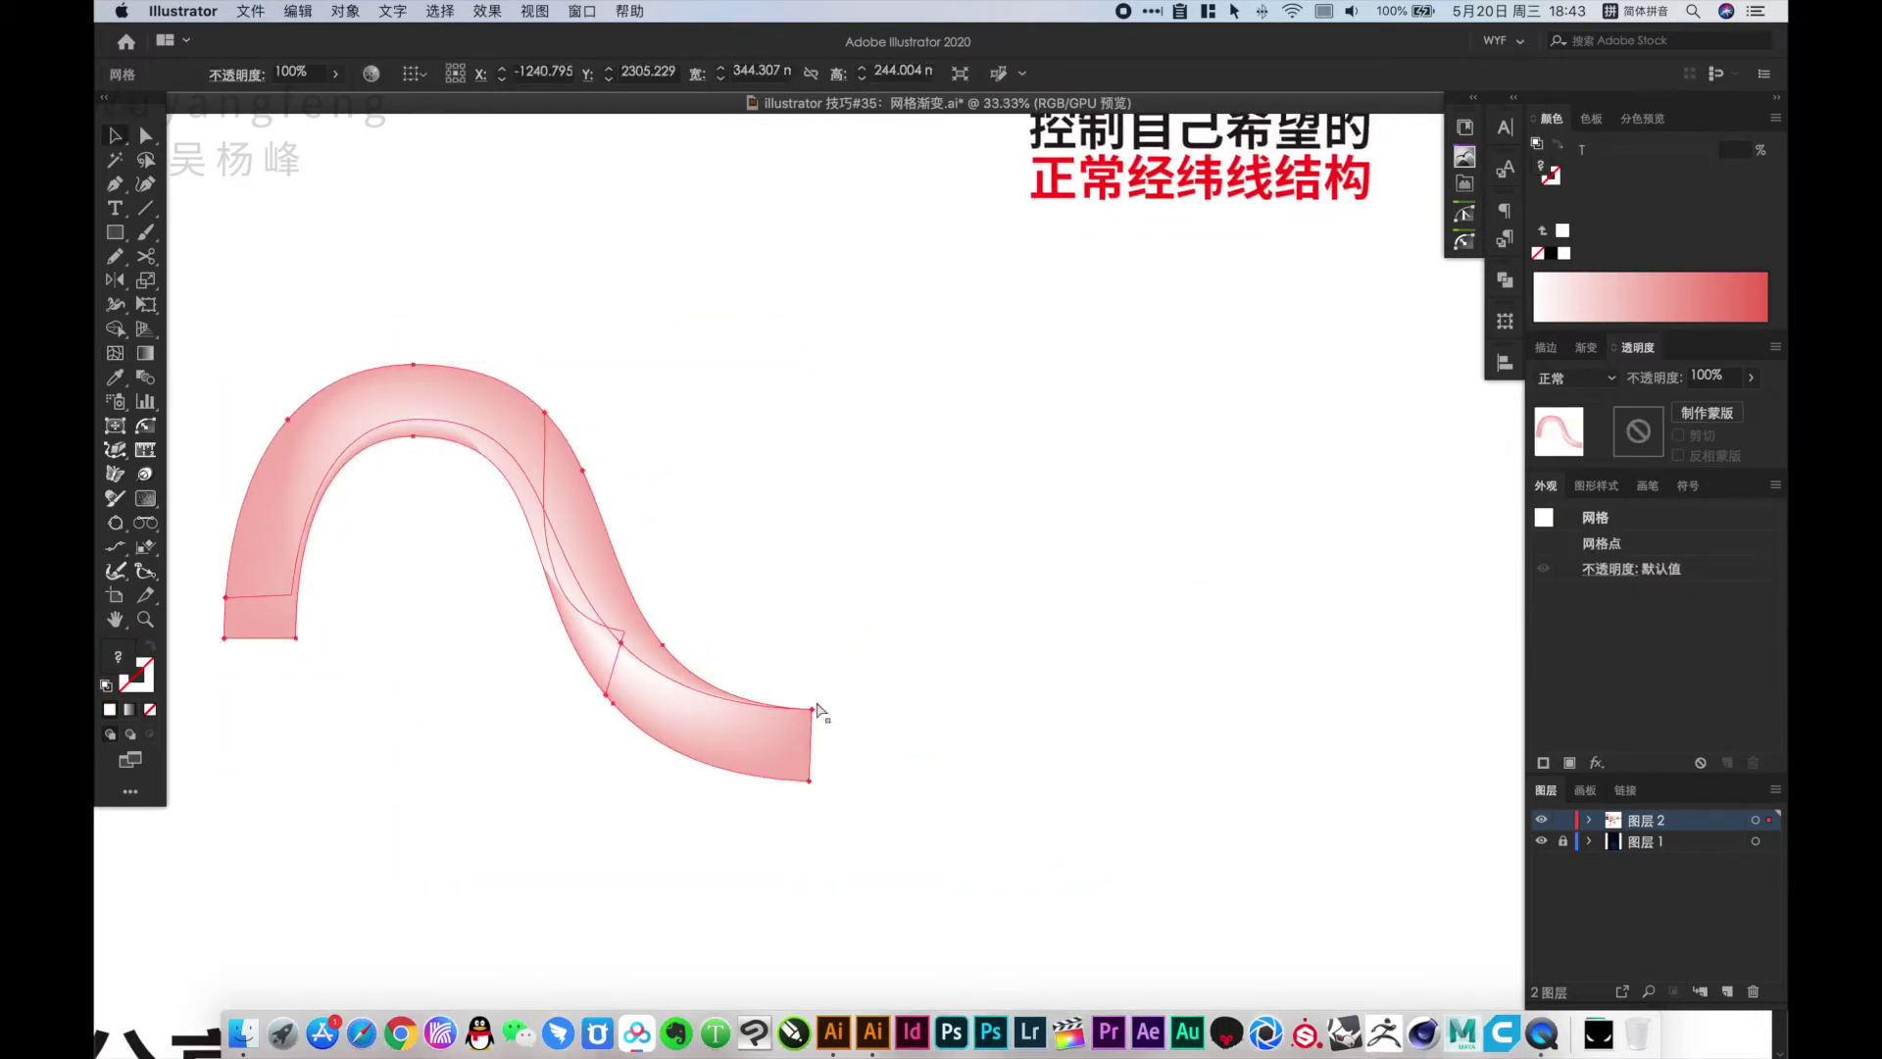
{"action": "key", "text": "ctrl+z"}
Duplicate the wave and place the copy to its right
{"action": "left_click", "coordinate": [898, 635]}
{"action": "key", "text": "ctrl+a"}
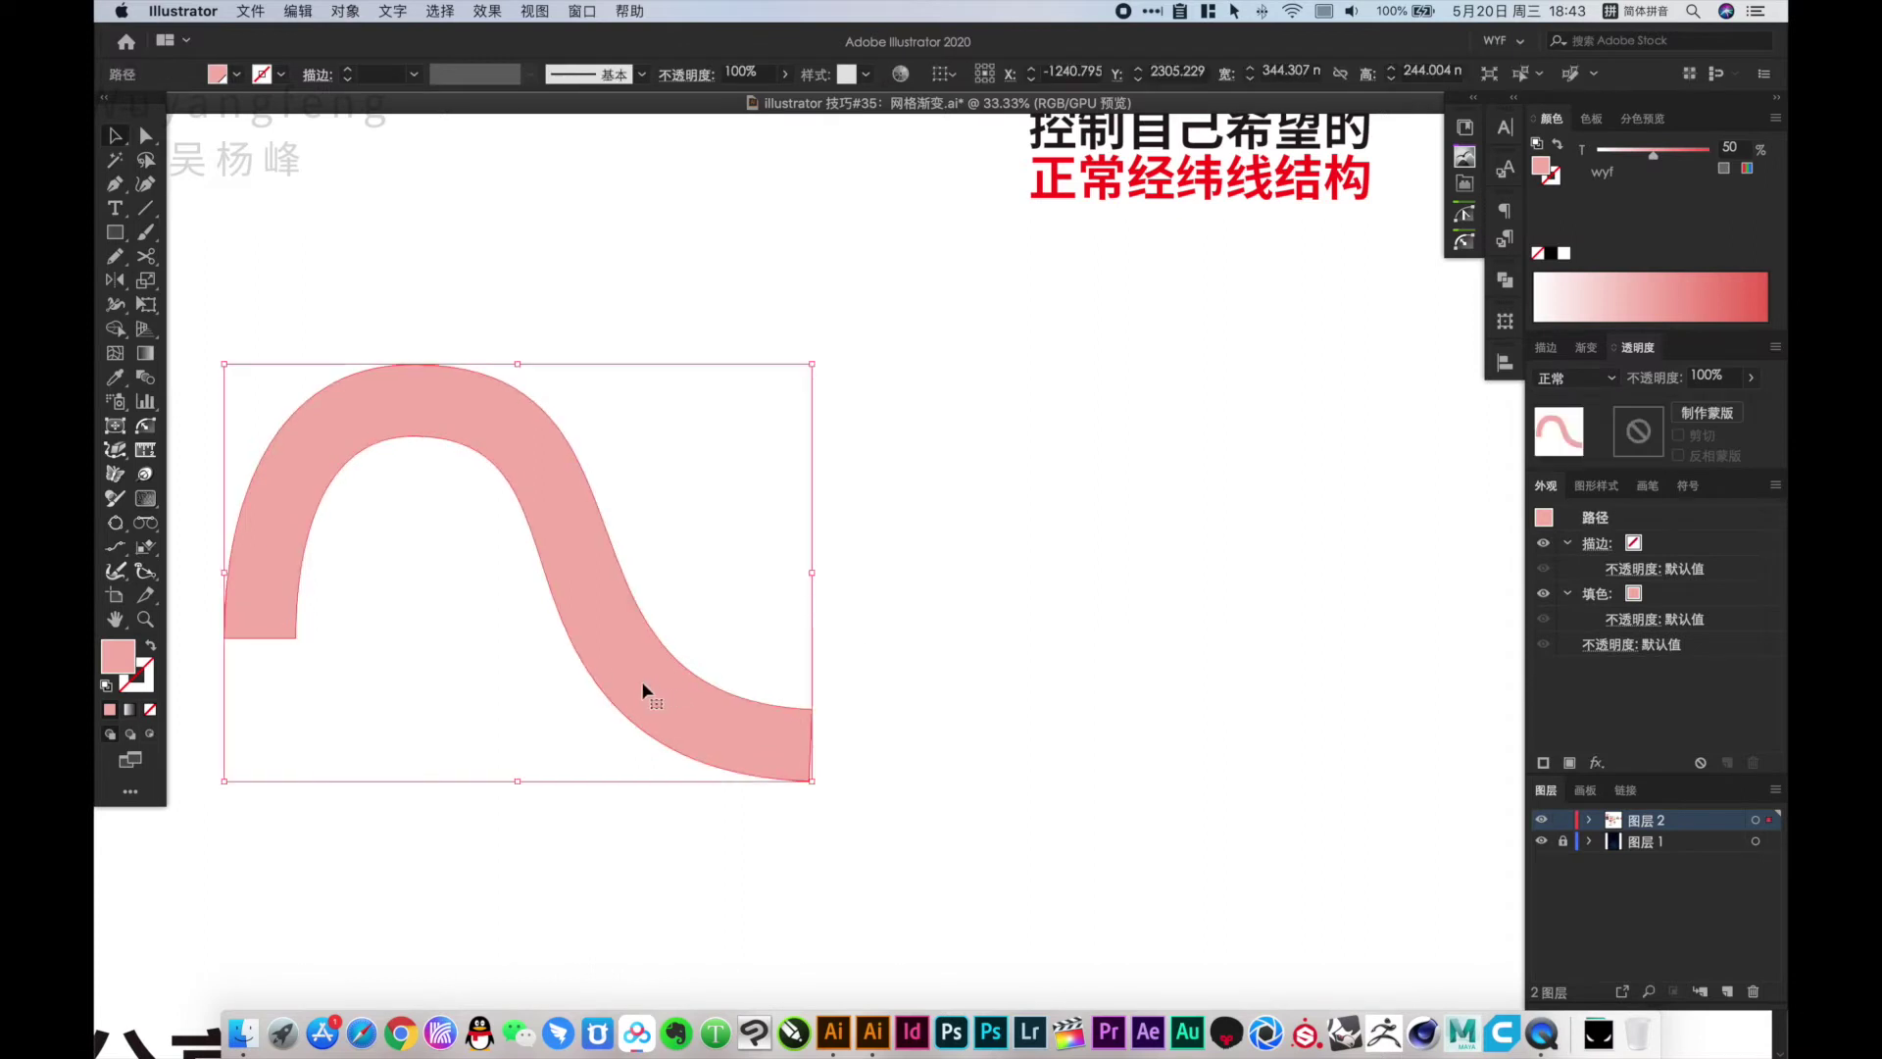
{"action": "left_click_drag", "start_coordinate": [643, 686], "coordinate": [1341, 723]}
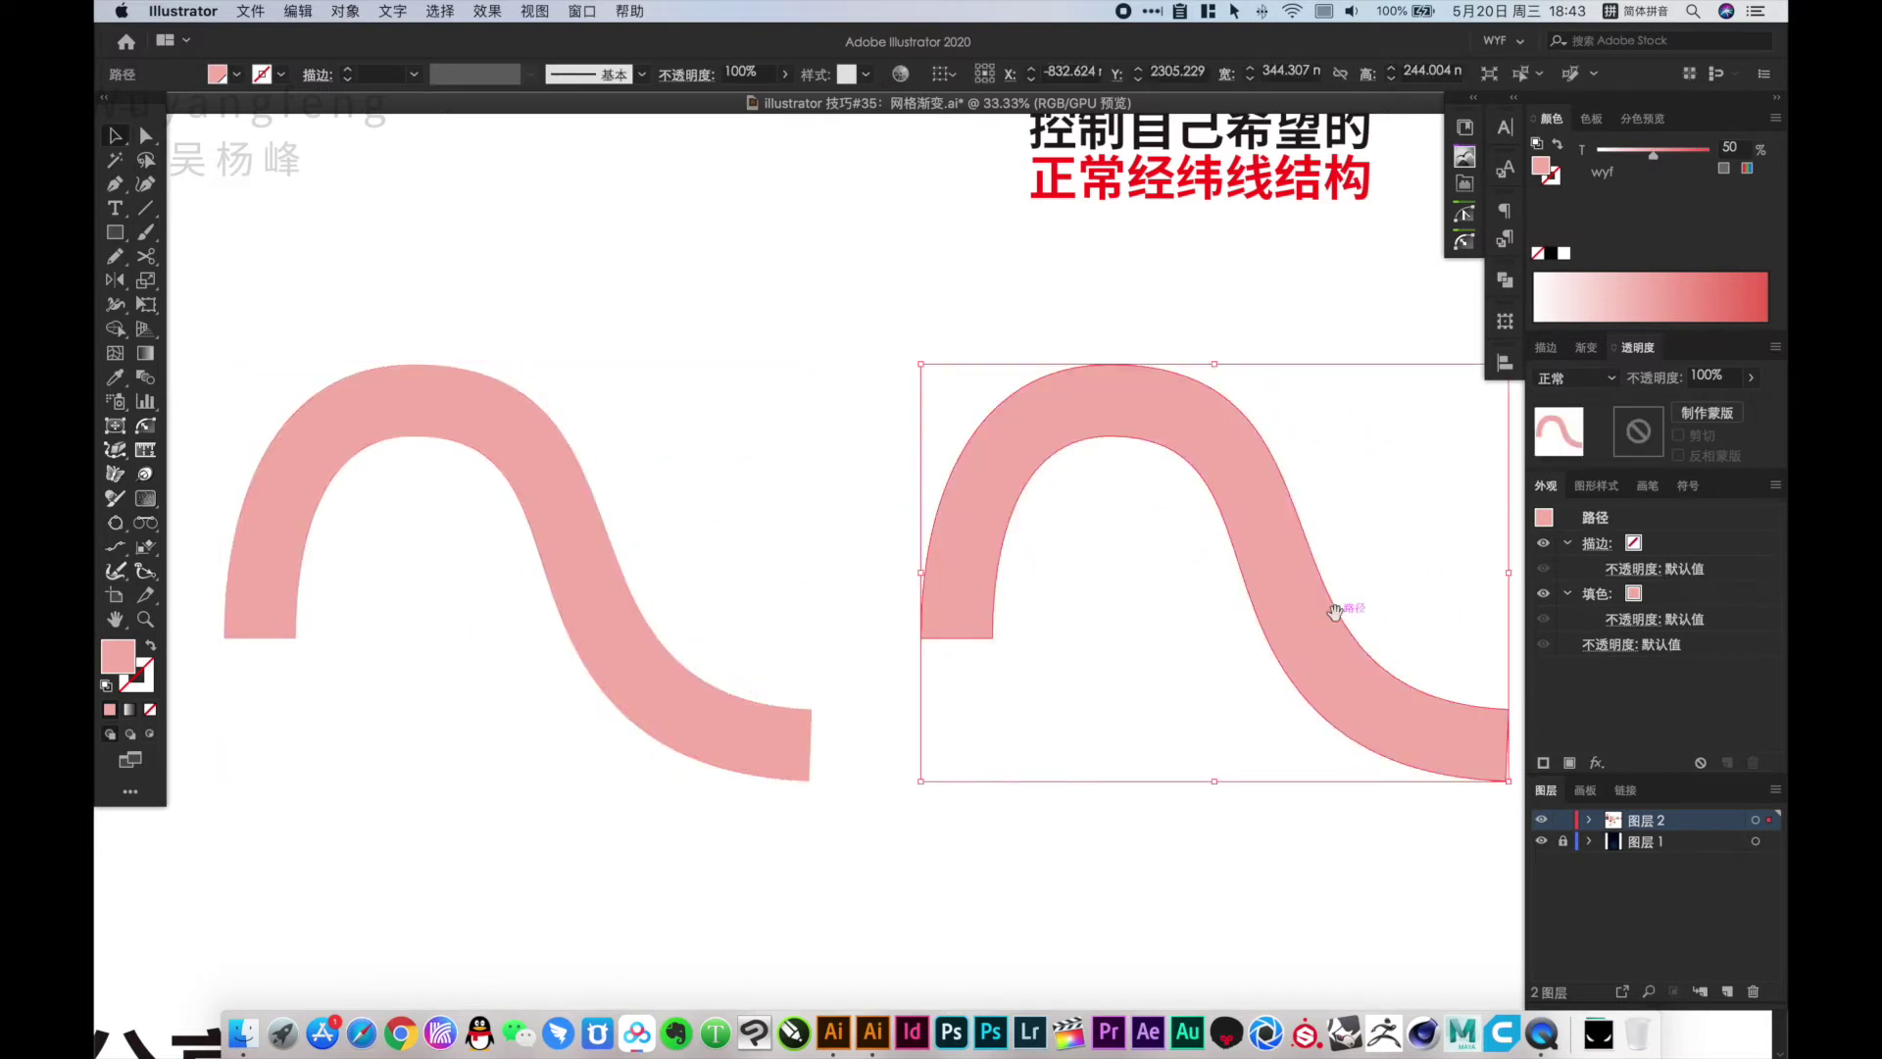
Fade the right wave copy to 16% opacity
{"action": "scroll", "coordinate": [1167, 603], "scroll_direction": "right", "scroll_amount": 3}
{"action": "left_click", "coordinate": [1749, 379]}
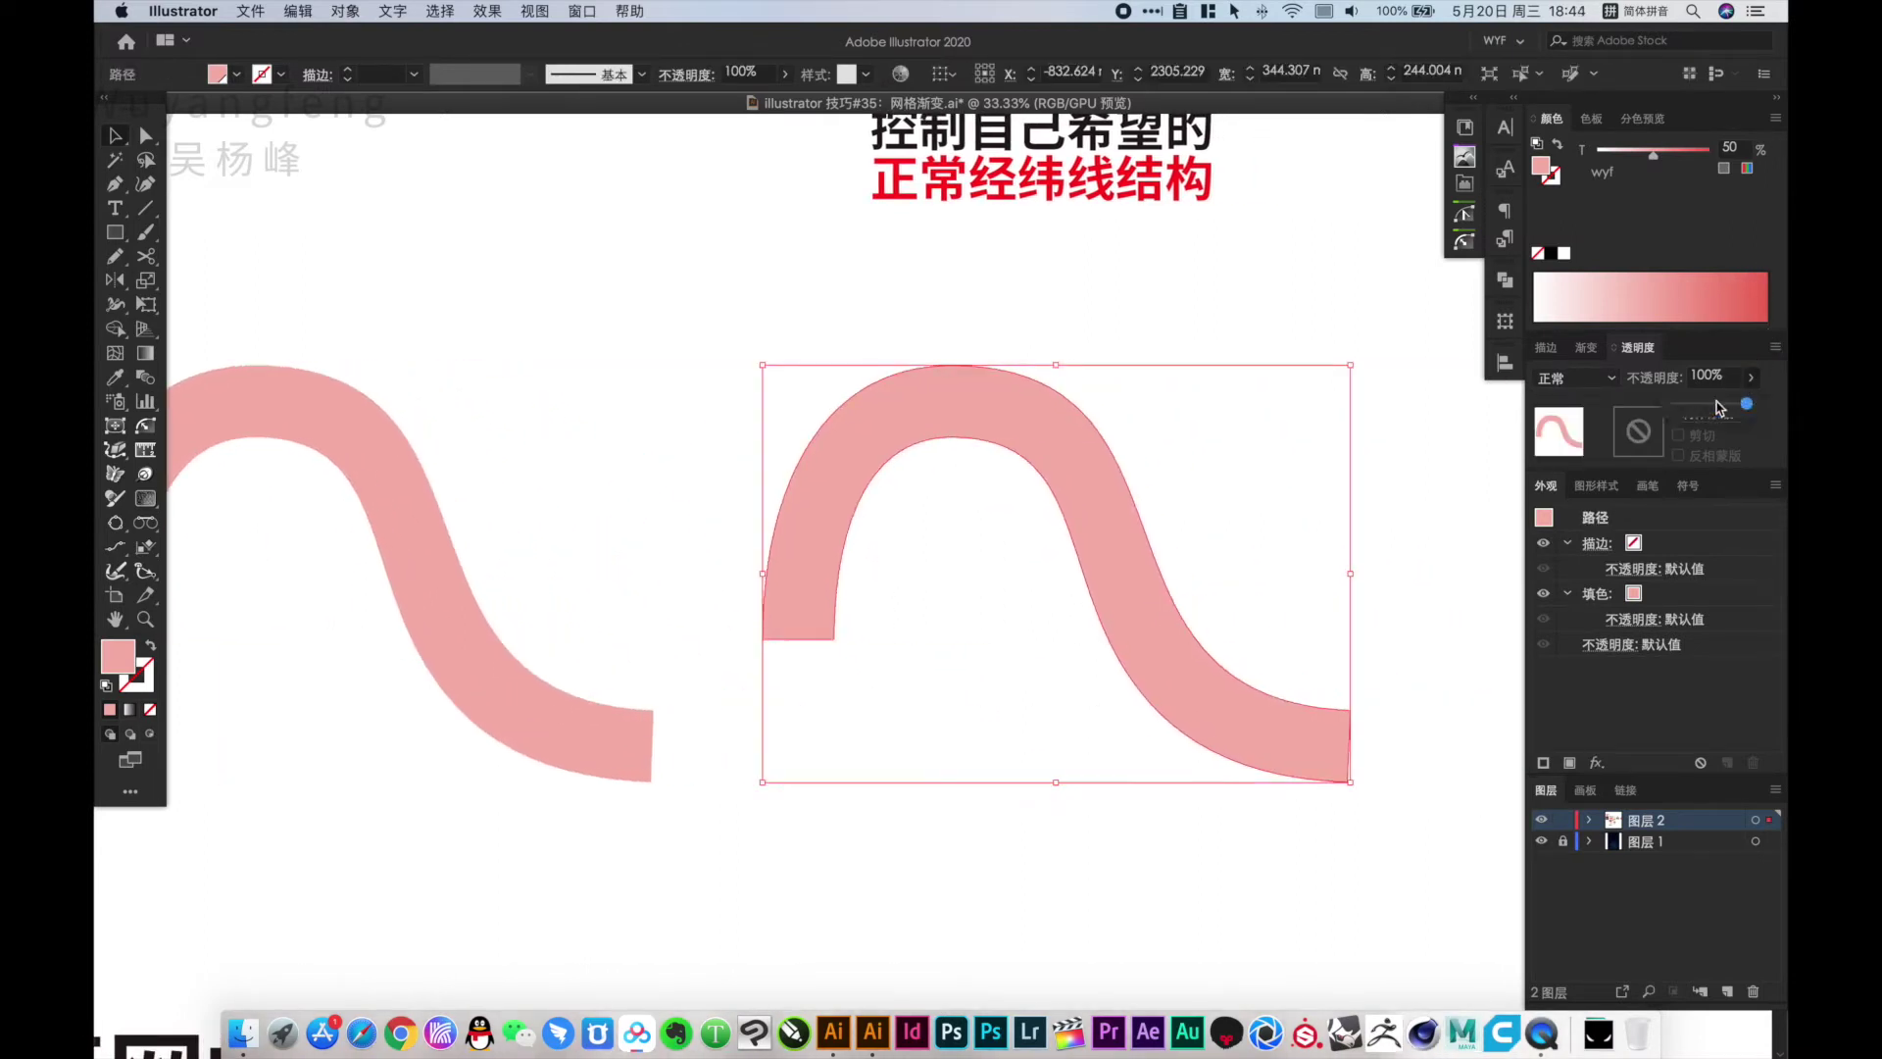
{"action": "left_click", "coordinate": [1687, 405]}
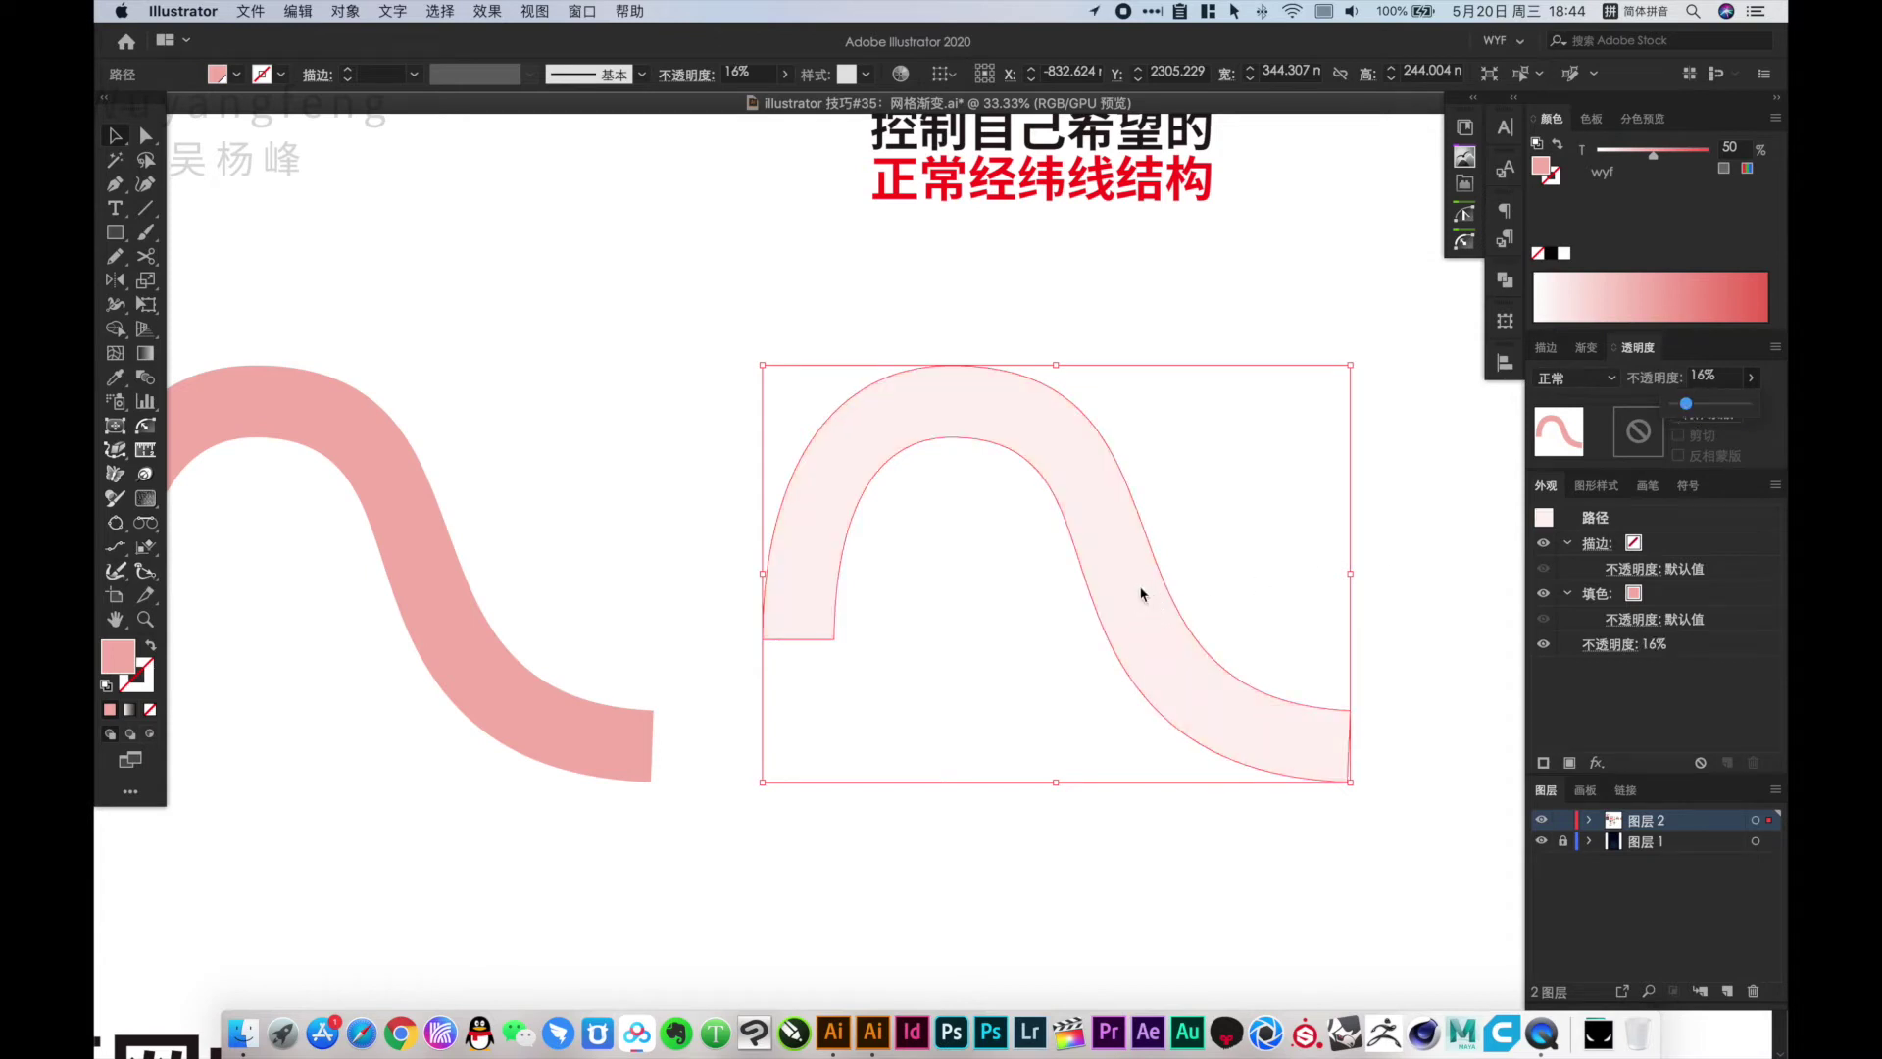
{"action": "key", "text": "super+shift+a"}
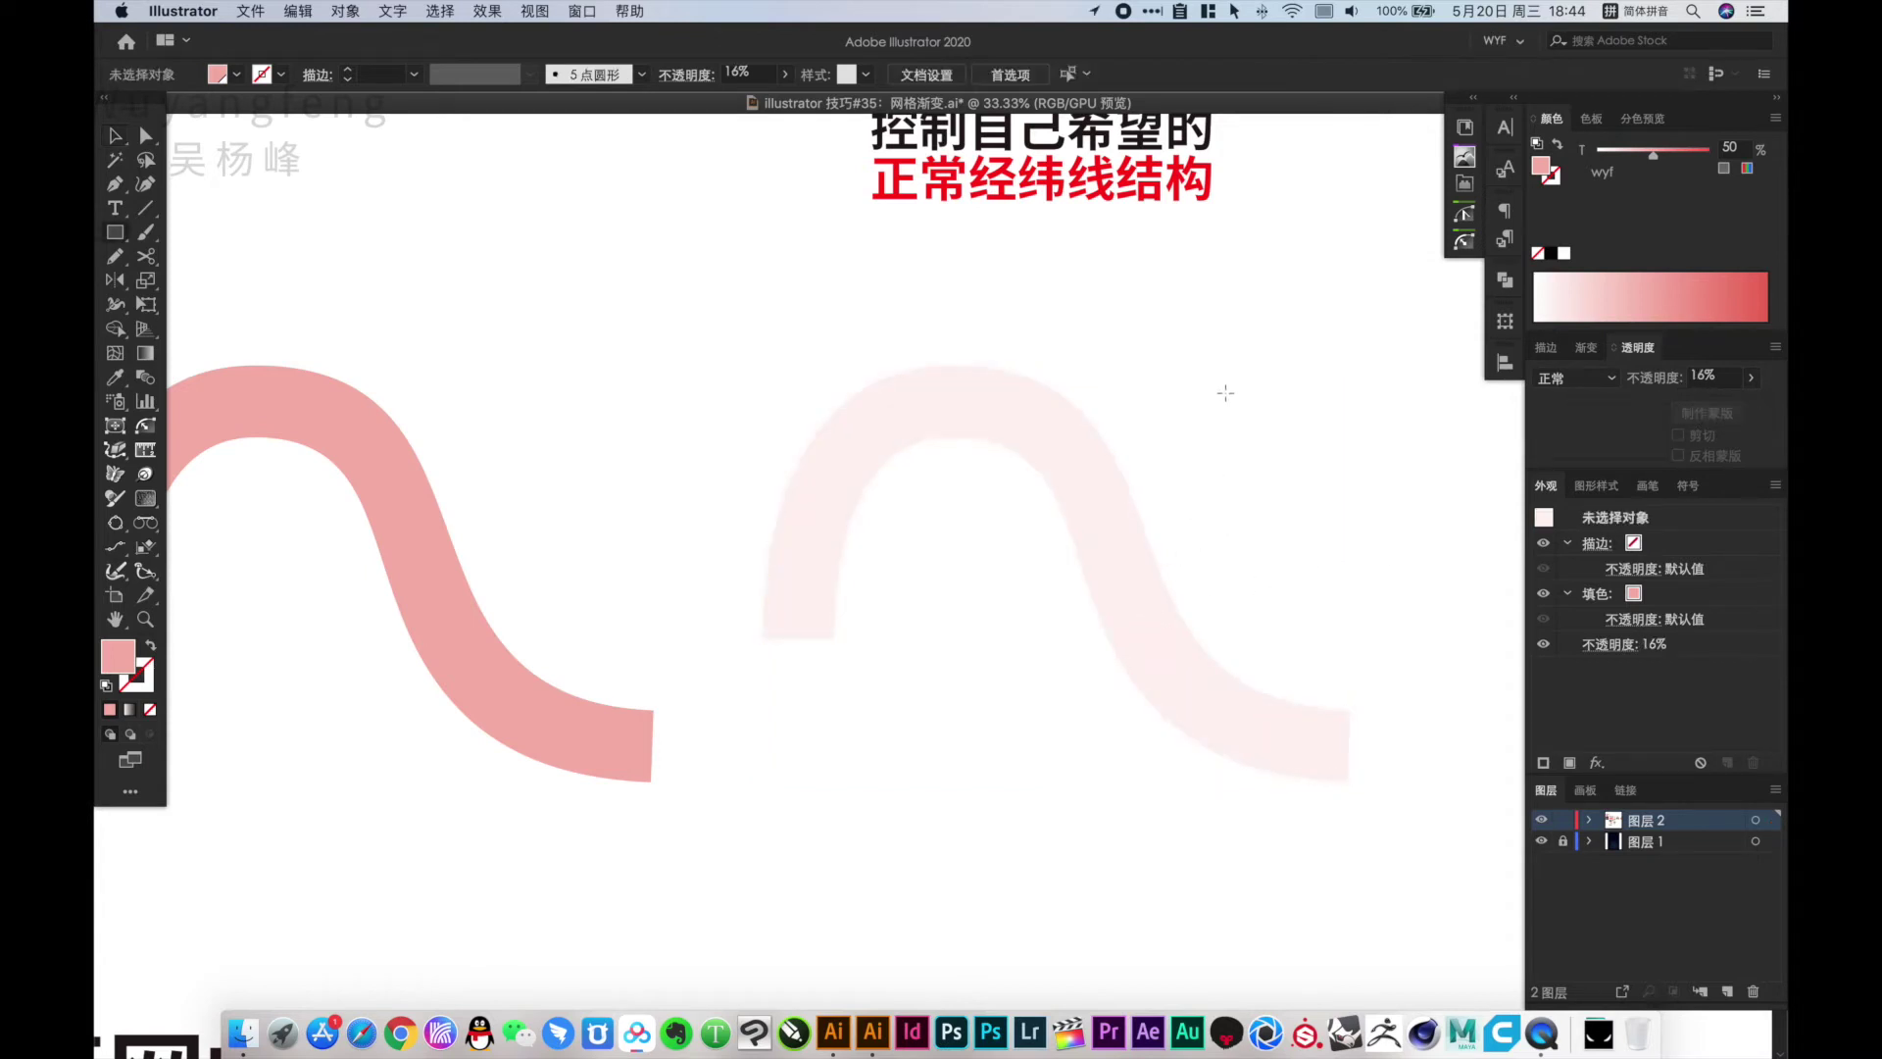
Draw a pink rectangle, divide it into a four-cell mesh, and tilt it
{"action": "left_click_drag", "start_coordinate": [1227, 410], "coordinate": [1311, 599]}
{"action": "key", "text": "v"}
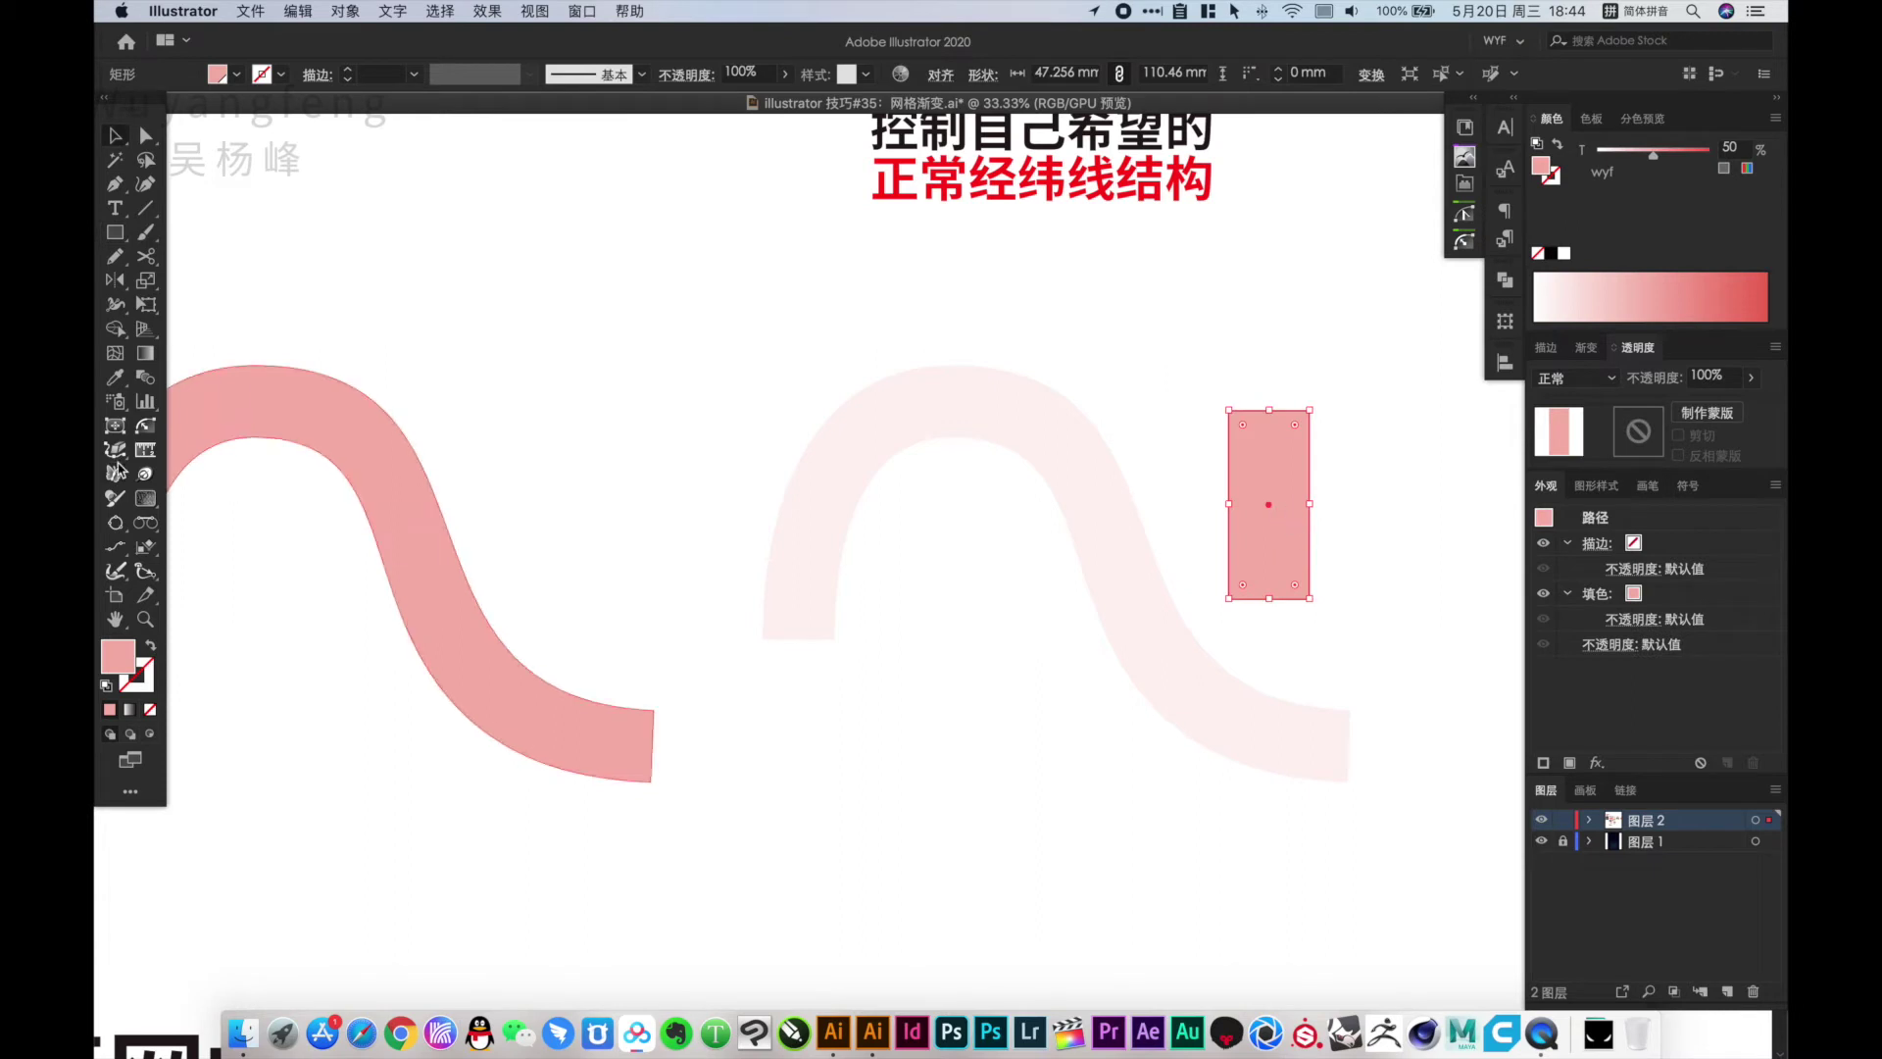
{"action": "left_click", "coordinate": [114, 353]}
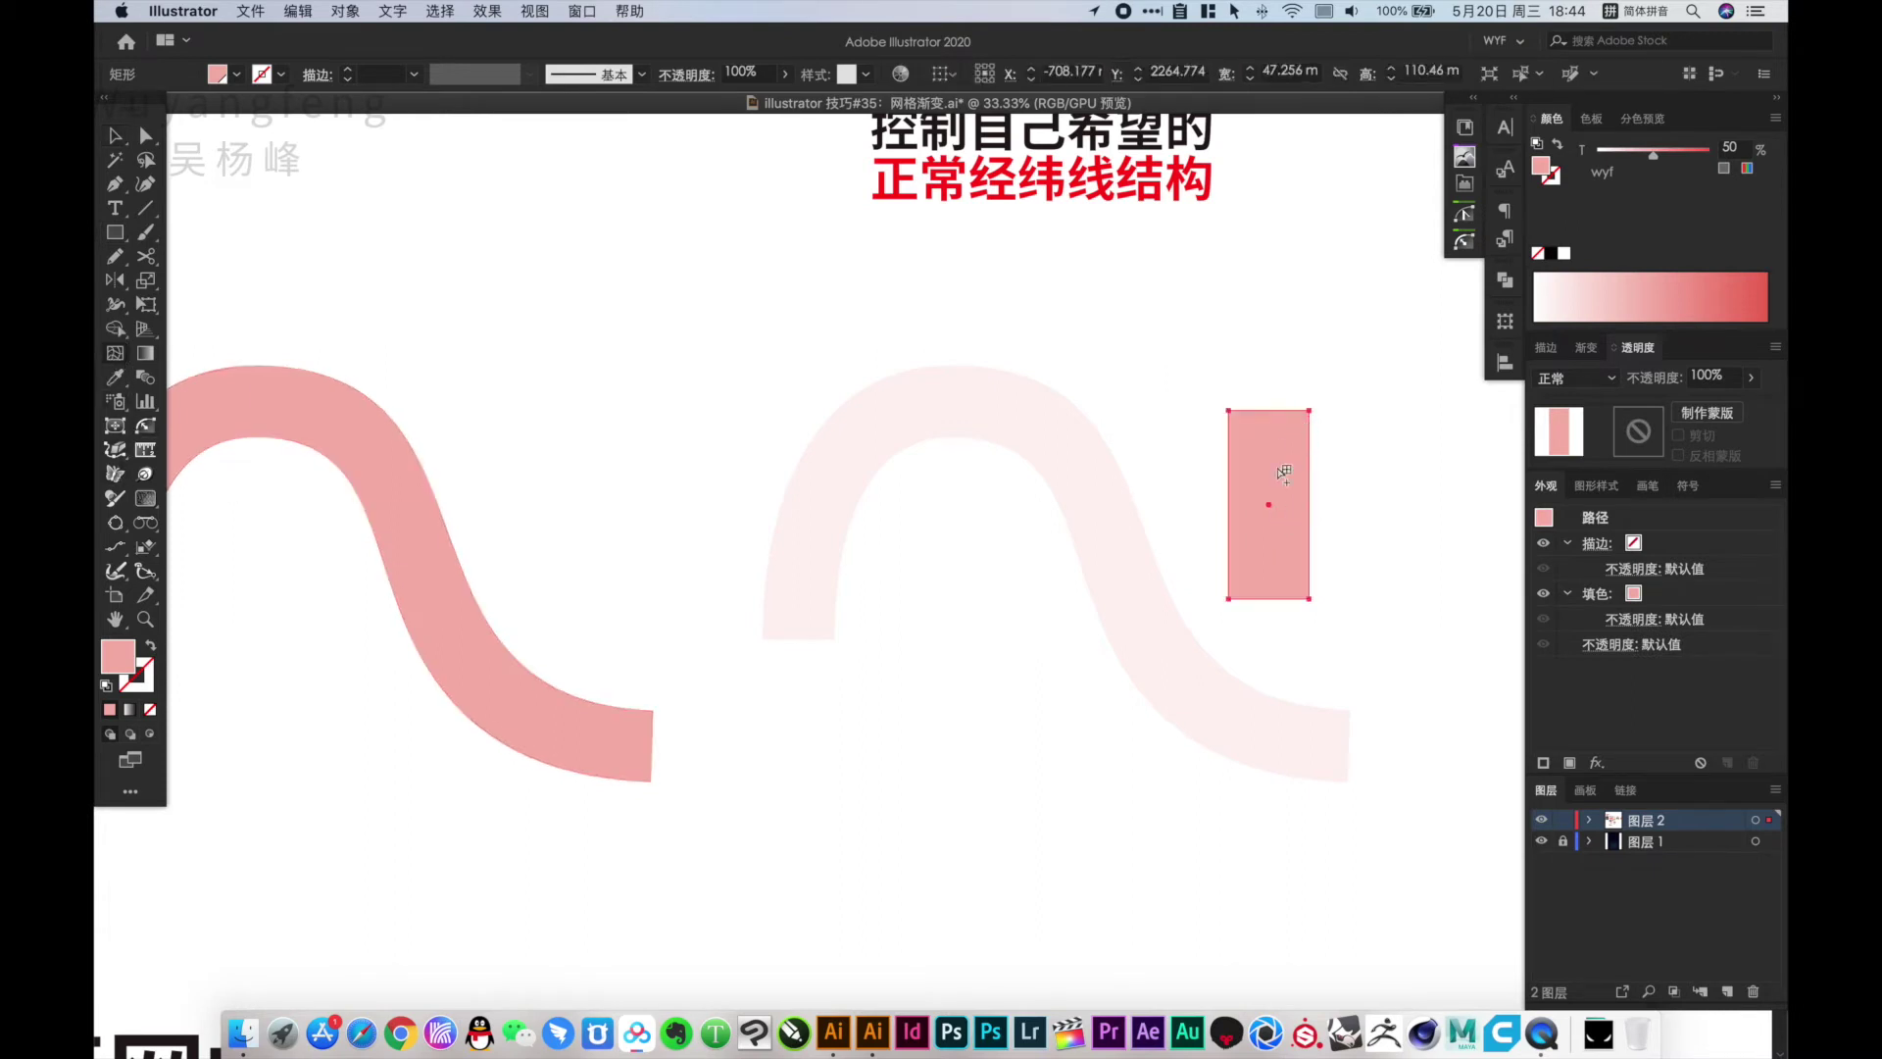
{"action": "left_click", "coordinate": [1268, 504]}
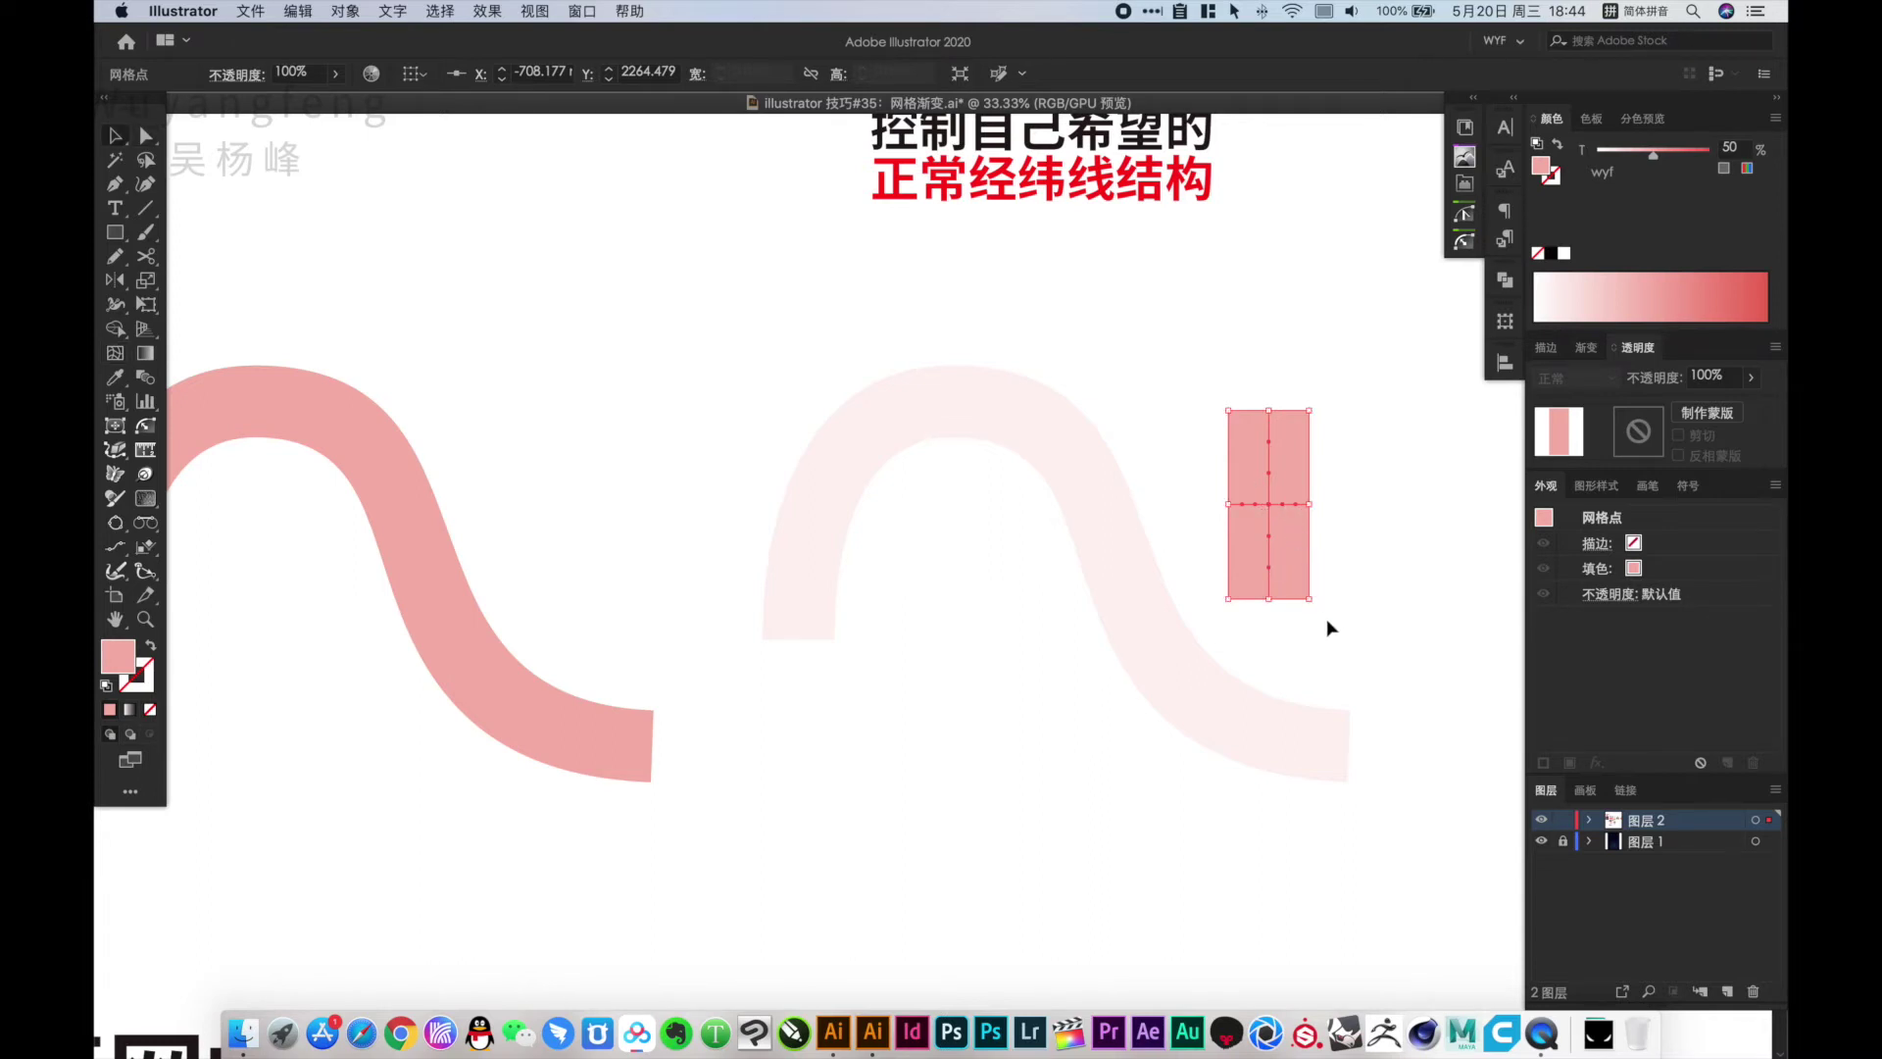
{"action": "mouse_move", "coordinate": [1319, 608]}
{"action": "left_mouse_down"}
{"action": "mouse_move", "coordinate": [1353, 509]}
{"action": "mouse_move", "coordinate": [1321, 796]}
{"action": "mouse_move", "coordinate": [1324, 745]}
{"action": "left_mouse_up"}
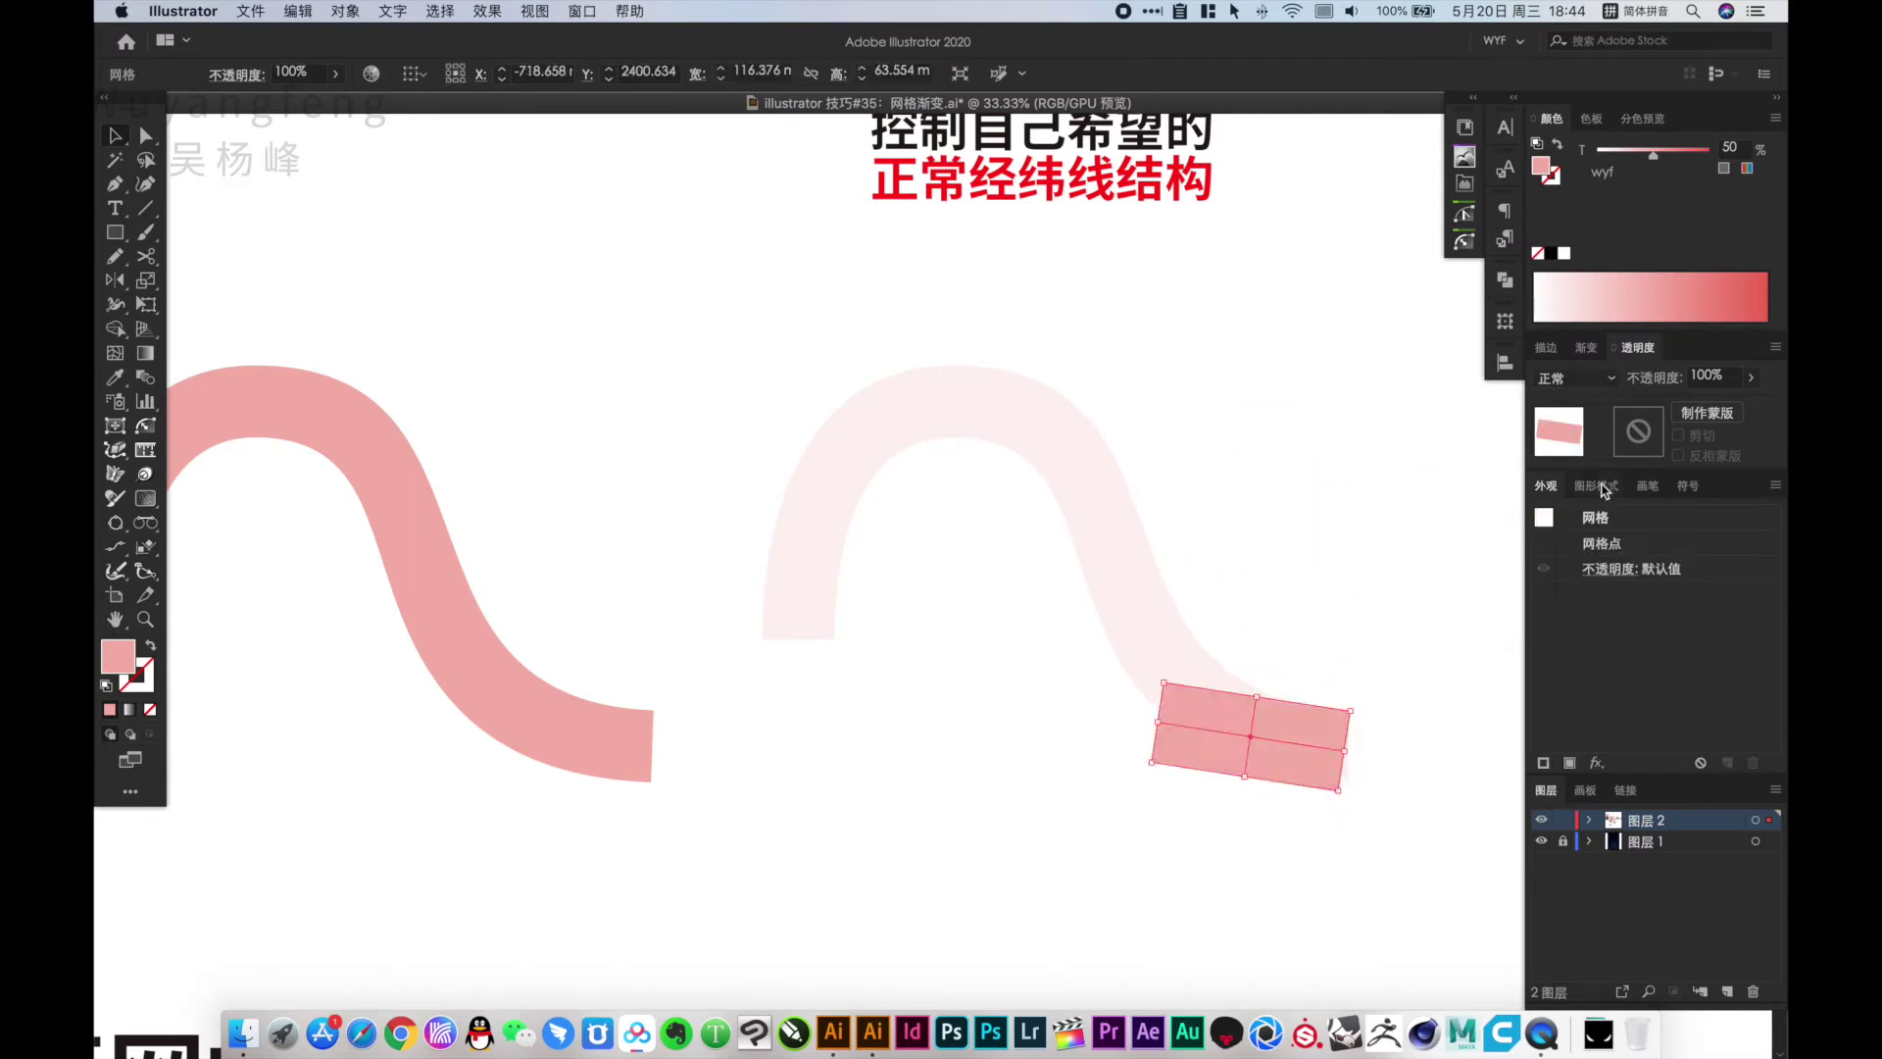
Set the mesh rectangle to 55% opacity and zoom in on it
{"action": "left_click", "coordinate": [1715, 406]}
{"action": "left_click_drag", "start_coordinate": [1020, 559], "coordinate": [1386, 798]}
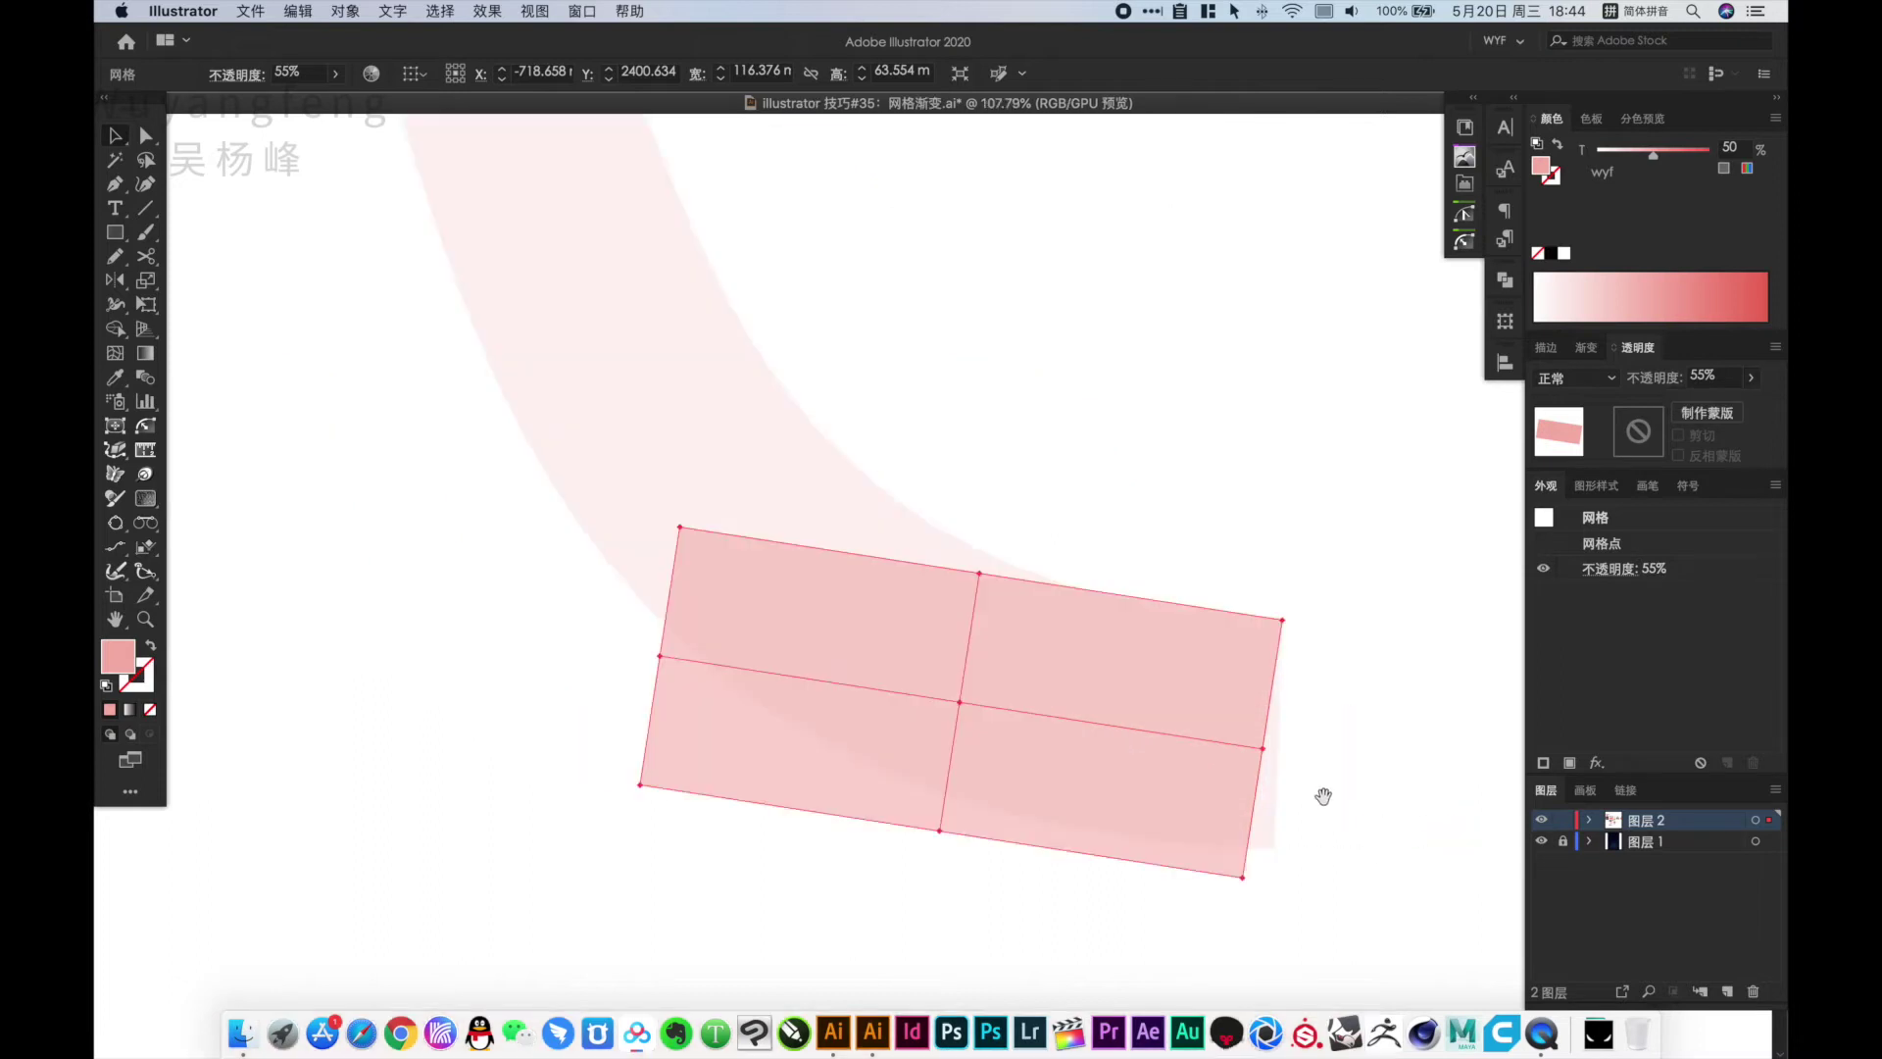
{"action": "left_click", "coordinate": [1303, 796]}
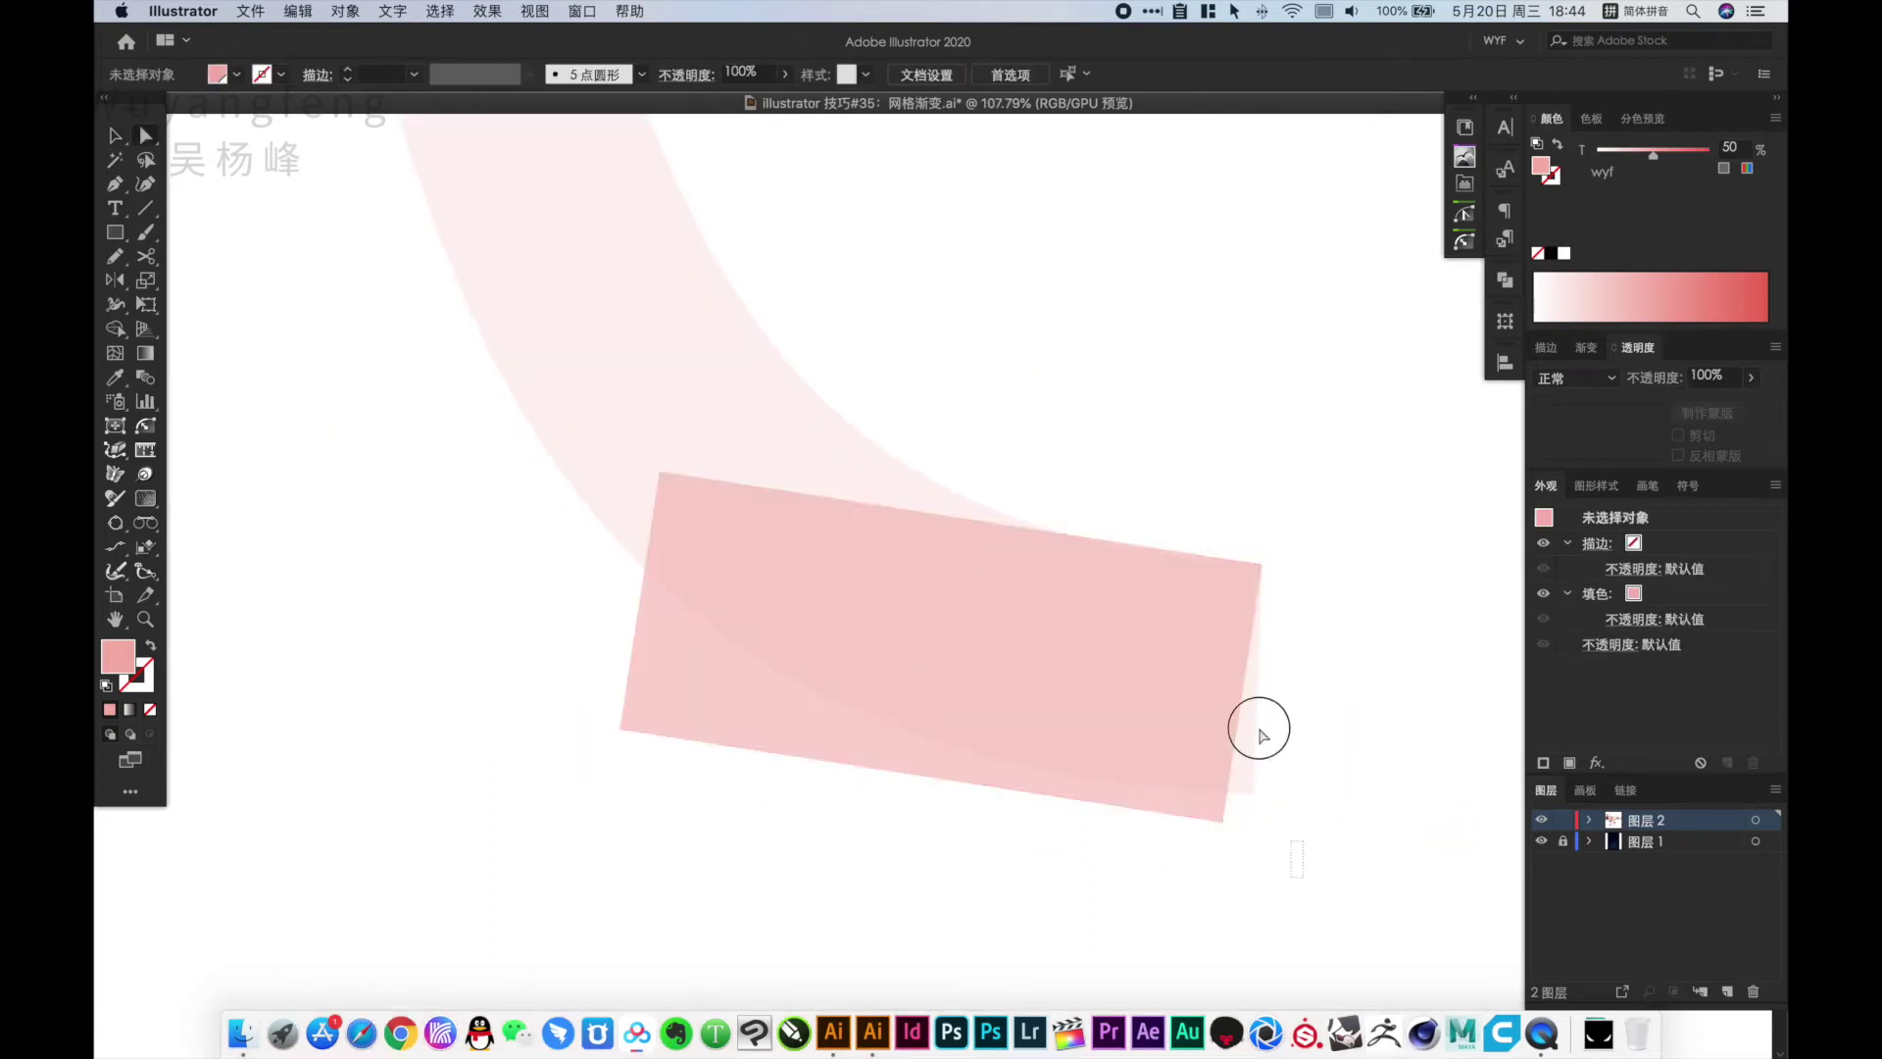
{"action": "left_click", "coordinate": [1238, 563]}
Pull the mesh's right corner outward, then zoom out to the whole S-curve
{"action": "key", "text": "r"}
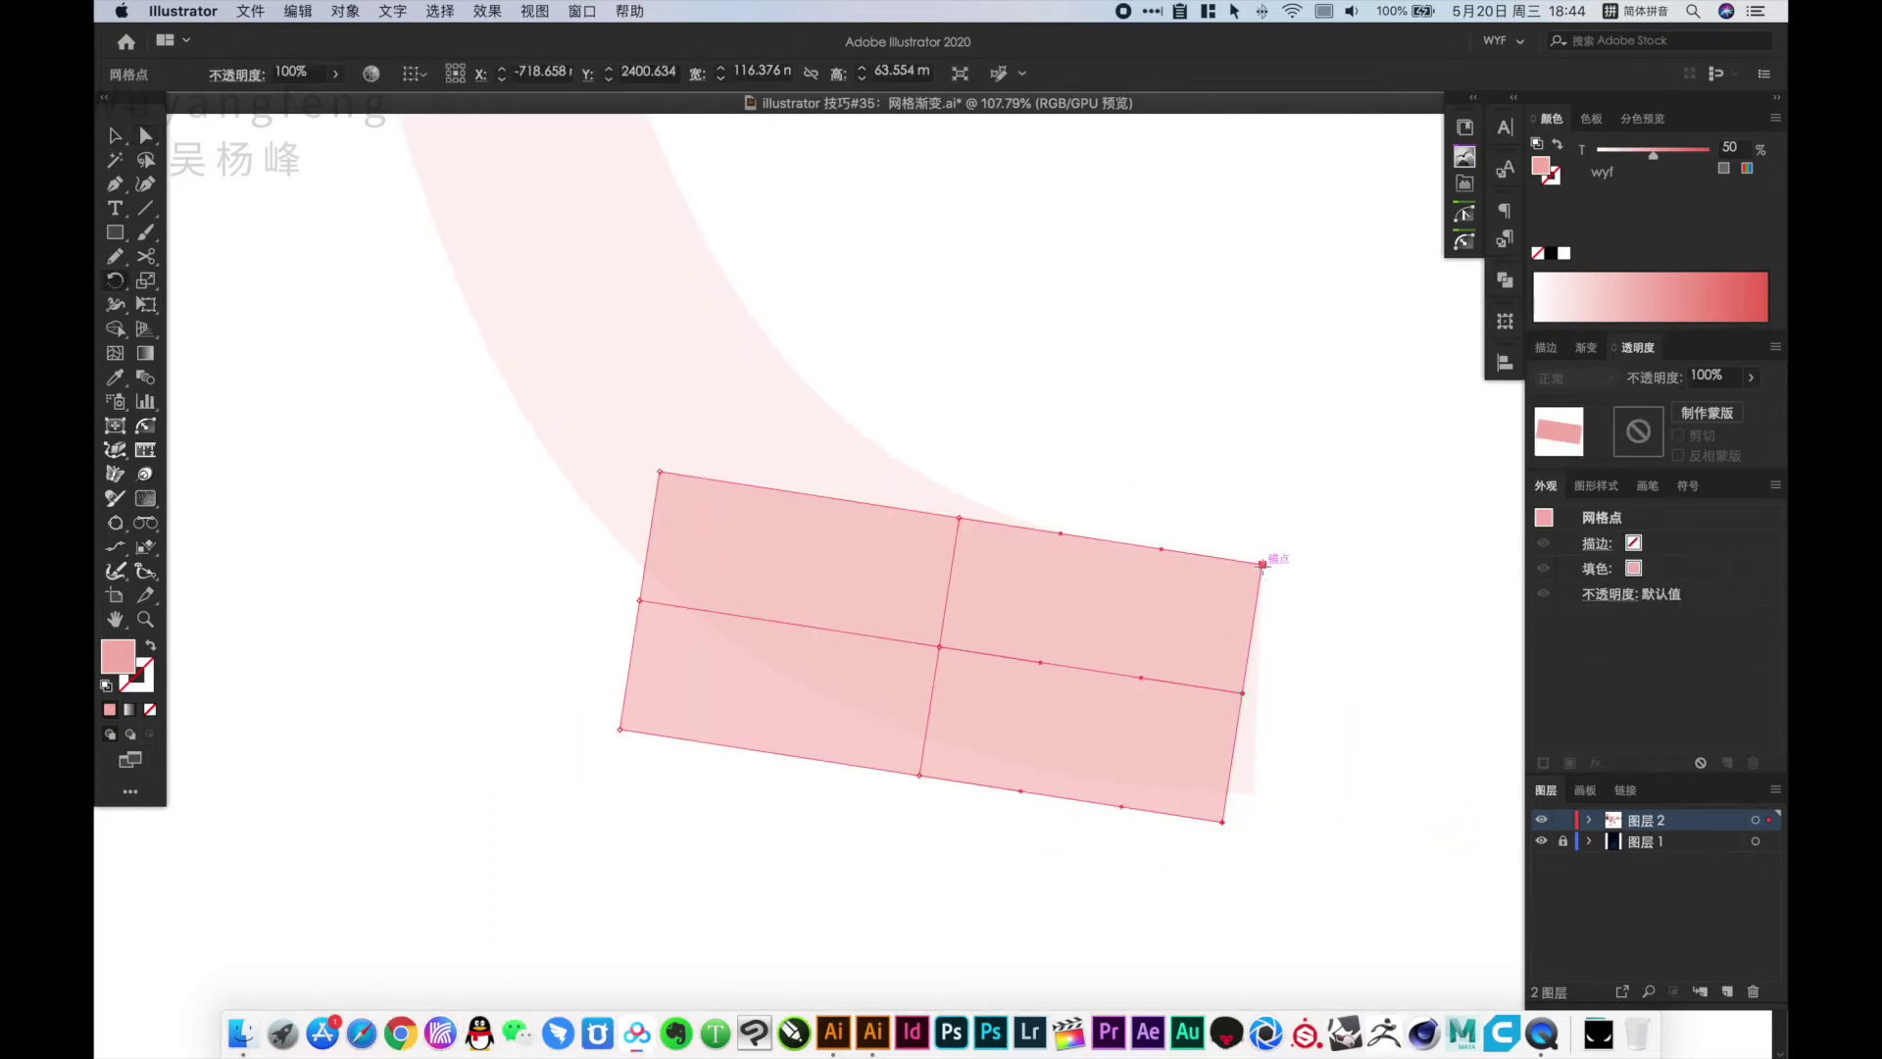
{"action": "left_click_drag", "start_coordinate": [1228, 819], "coordinate": [1249, 822]}
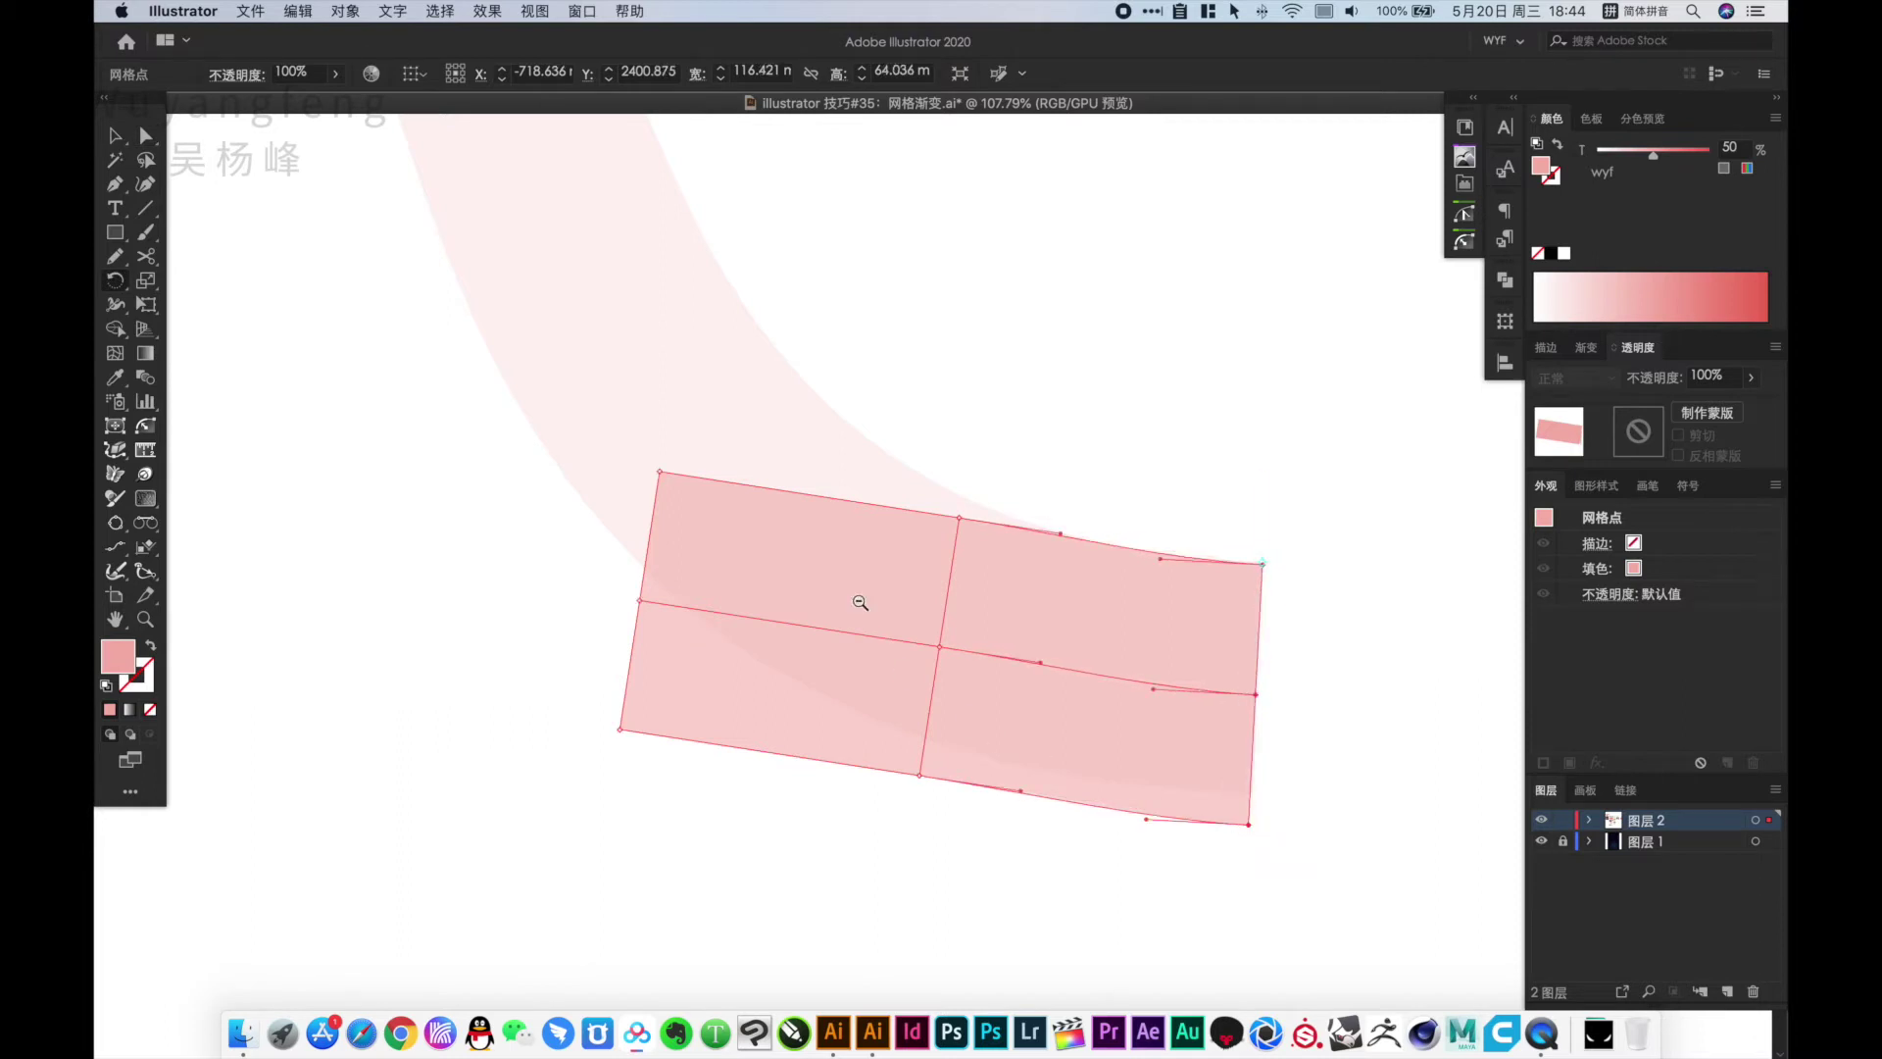
{"action": "left_click", "coordinate": [852, 552], "text": "ctrl+alt"}
{"action": "left_click", "coordinate": [852, 552], "text": "ctrl+alt"}
{"action": "left_click_drag", "start_coordinate": [882, 549], "coordinate": [1019, 603]}
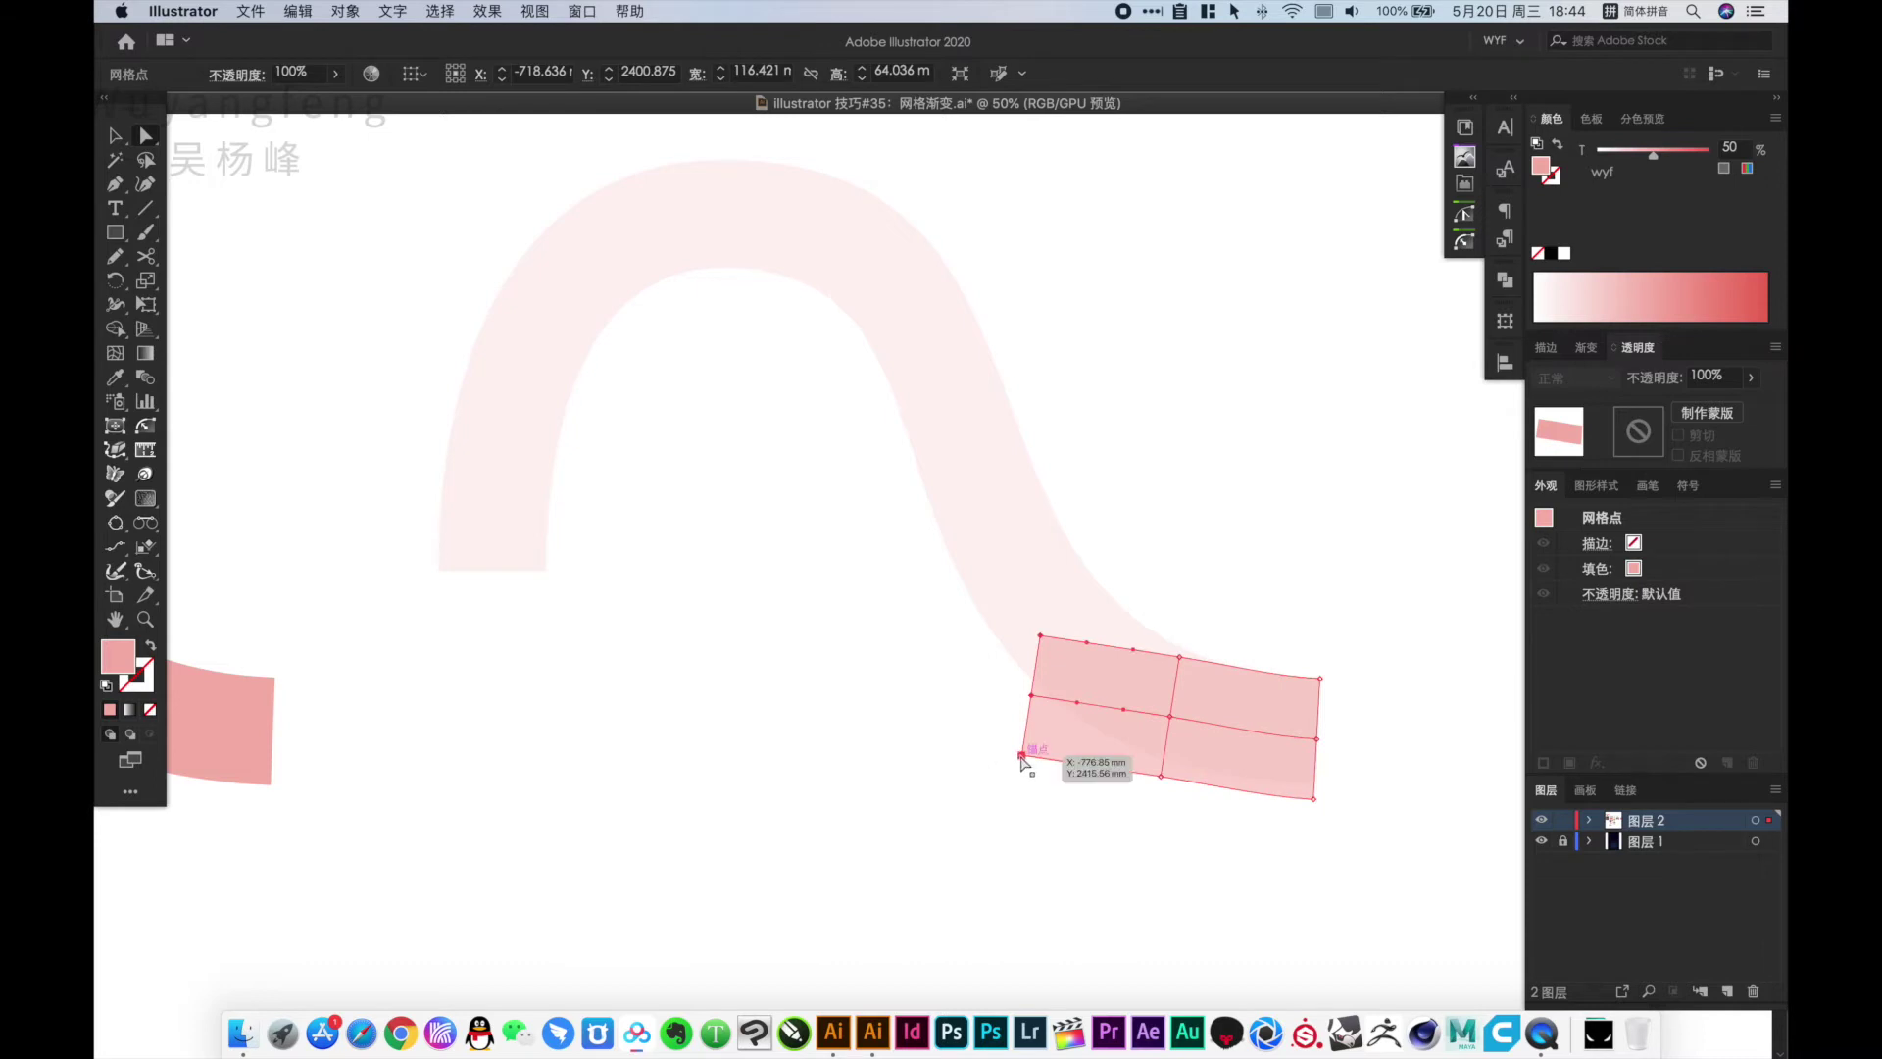
Stretch the mesh's left edge to the wave's left end and pull its inner points into an arch
{"action": "left_click_drag", "start_coordinate": [1021, 755], "coordinate": [476, 547]}
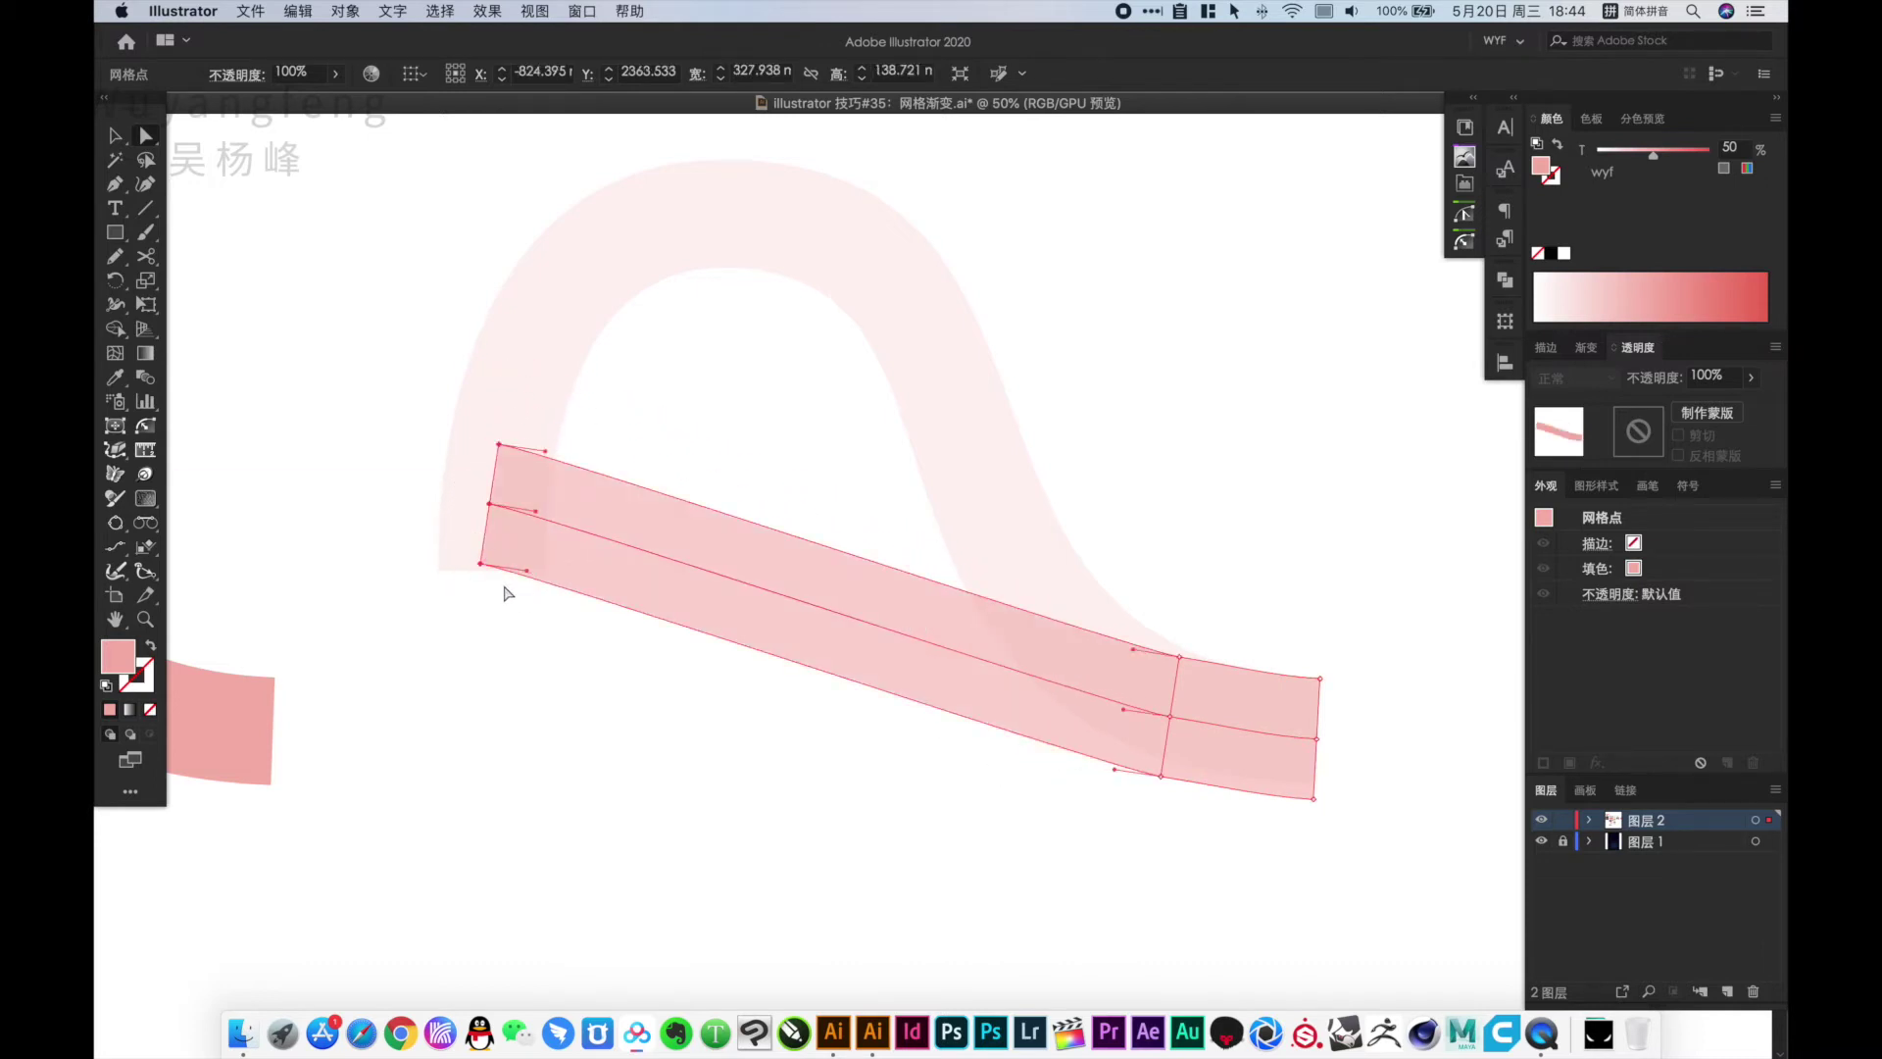
{"action": "key", "text": "r"}
{"action": "left_click_drag", "start_coordinate": [555, 638], "coordinate": [612, 422]}
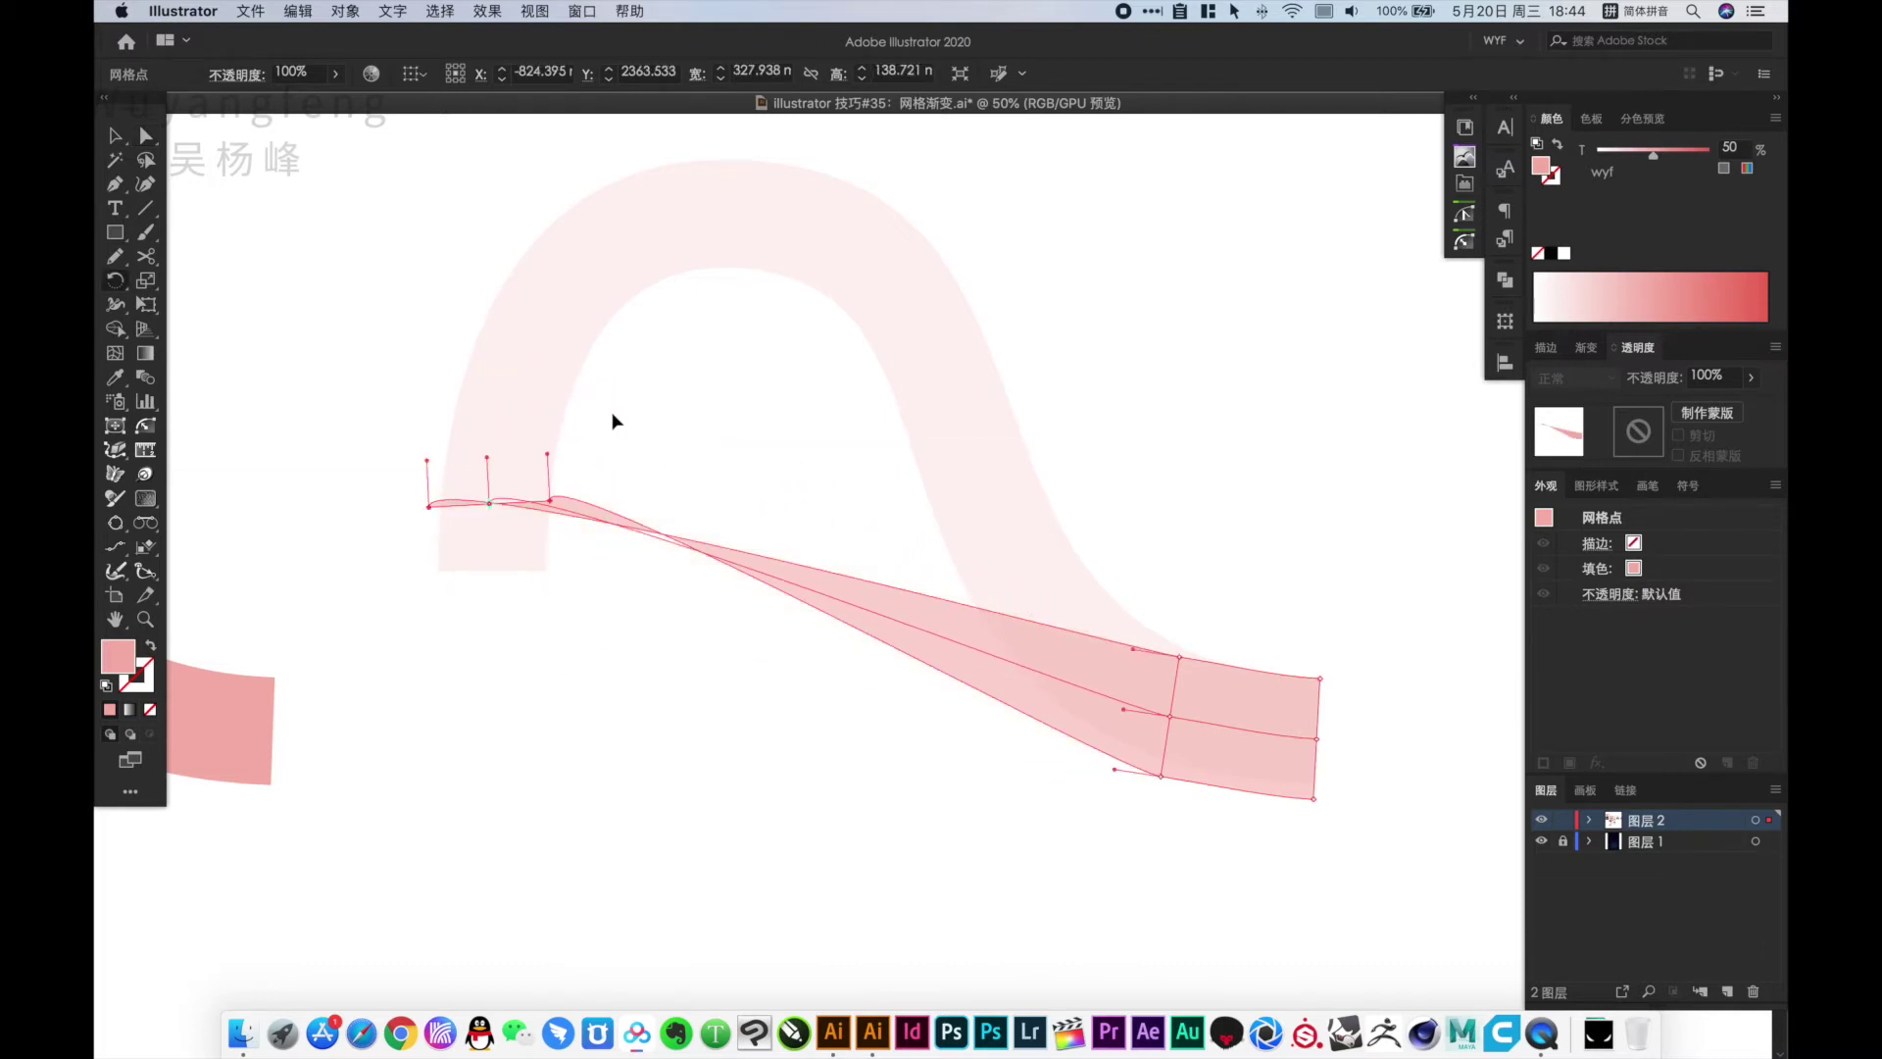
{"action": "left_click_drag", "start_coordinate": [559, 508], "coordinate": [555, 575]}
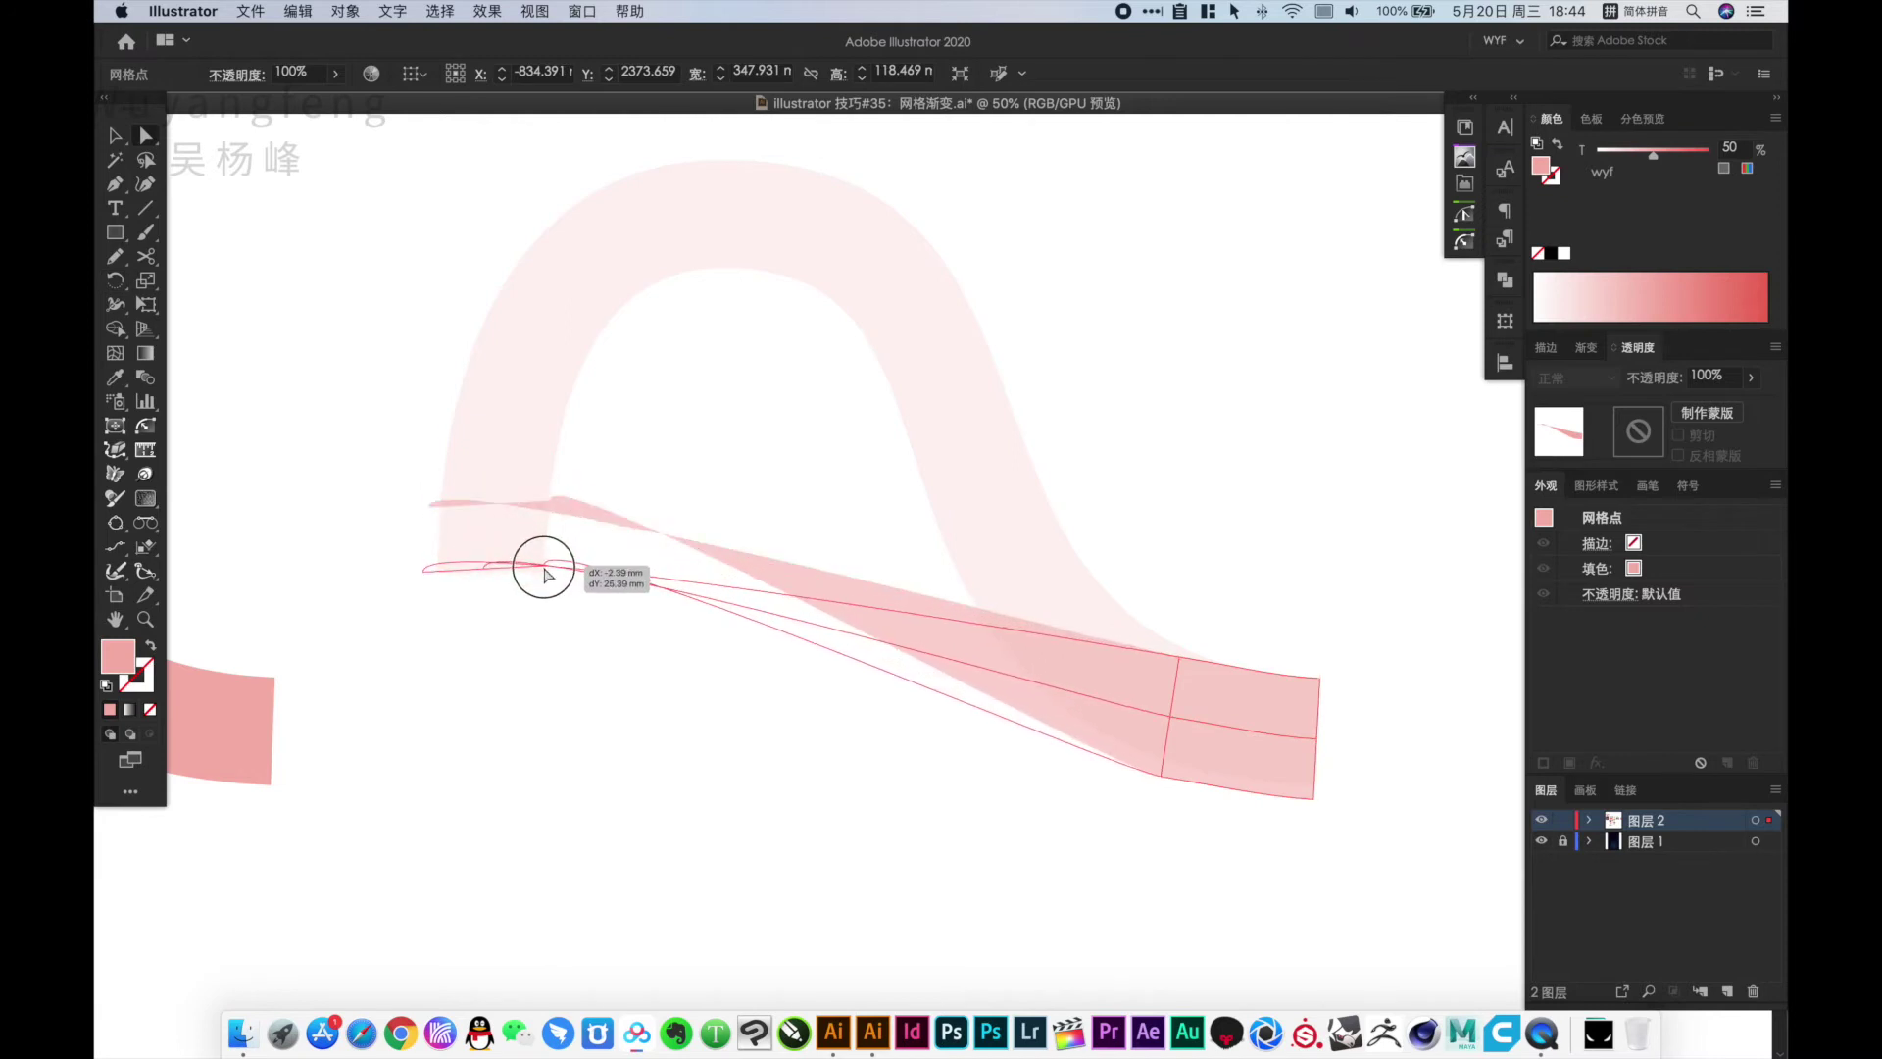
{"action": "left_click_drag", "start_coordinate": [1055, 549], "coordinate": [1218, 902]}
{"action": "mouse_move", "coordinate": [1164, 779]}
{"action": "left_mouse_down"}
{"action": "mouse_move", "coordinate": [726, 269]}
{"action": "mouse_move", "coordinate": [807, 389]}
{"action": "left_mouse_up"}
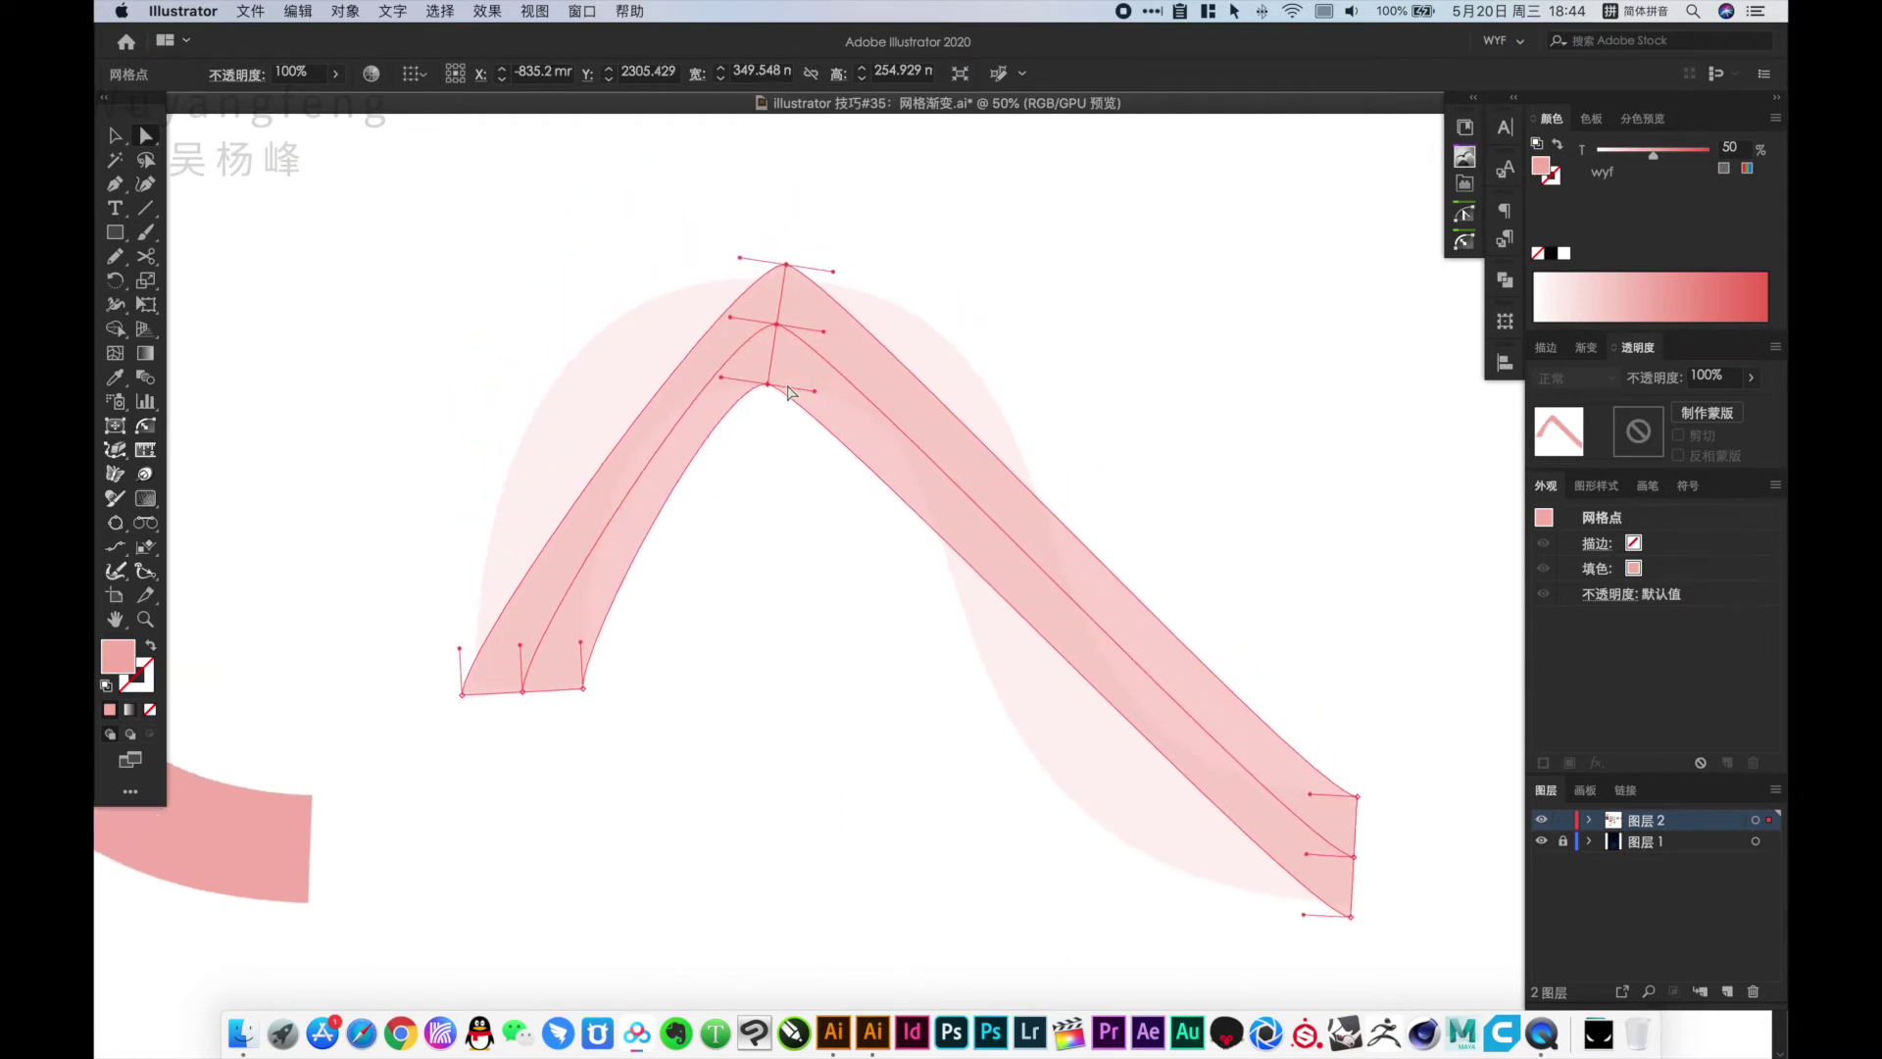
Rotate the arch onto the wave's hump and add a rotated mesh line across the right arm
{"action": "key", "text": "r"}
{"action": "left_click_drag", "start_coordinate": [815, 326], "coordinate": [822, 235]}
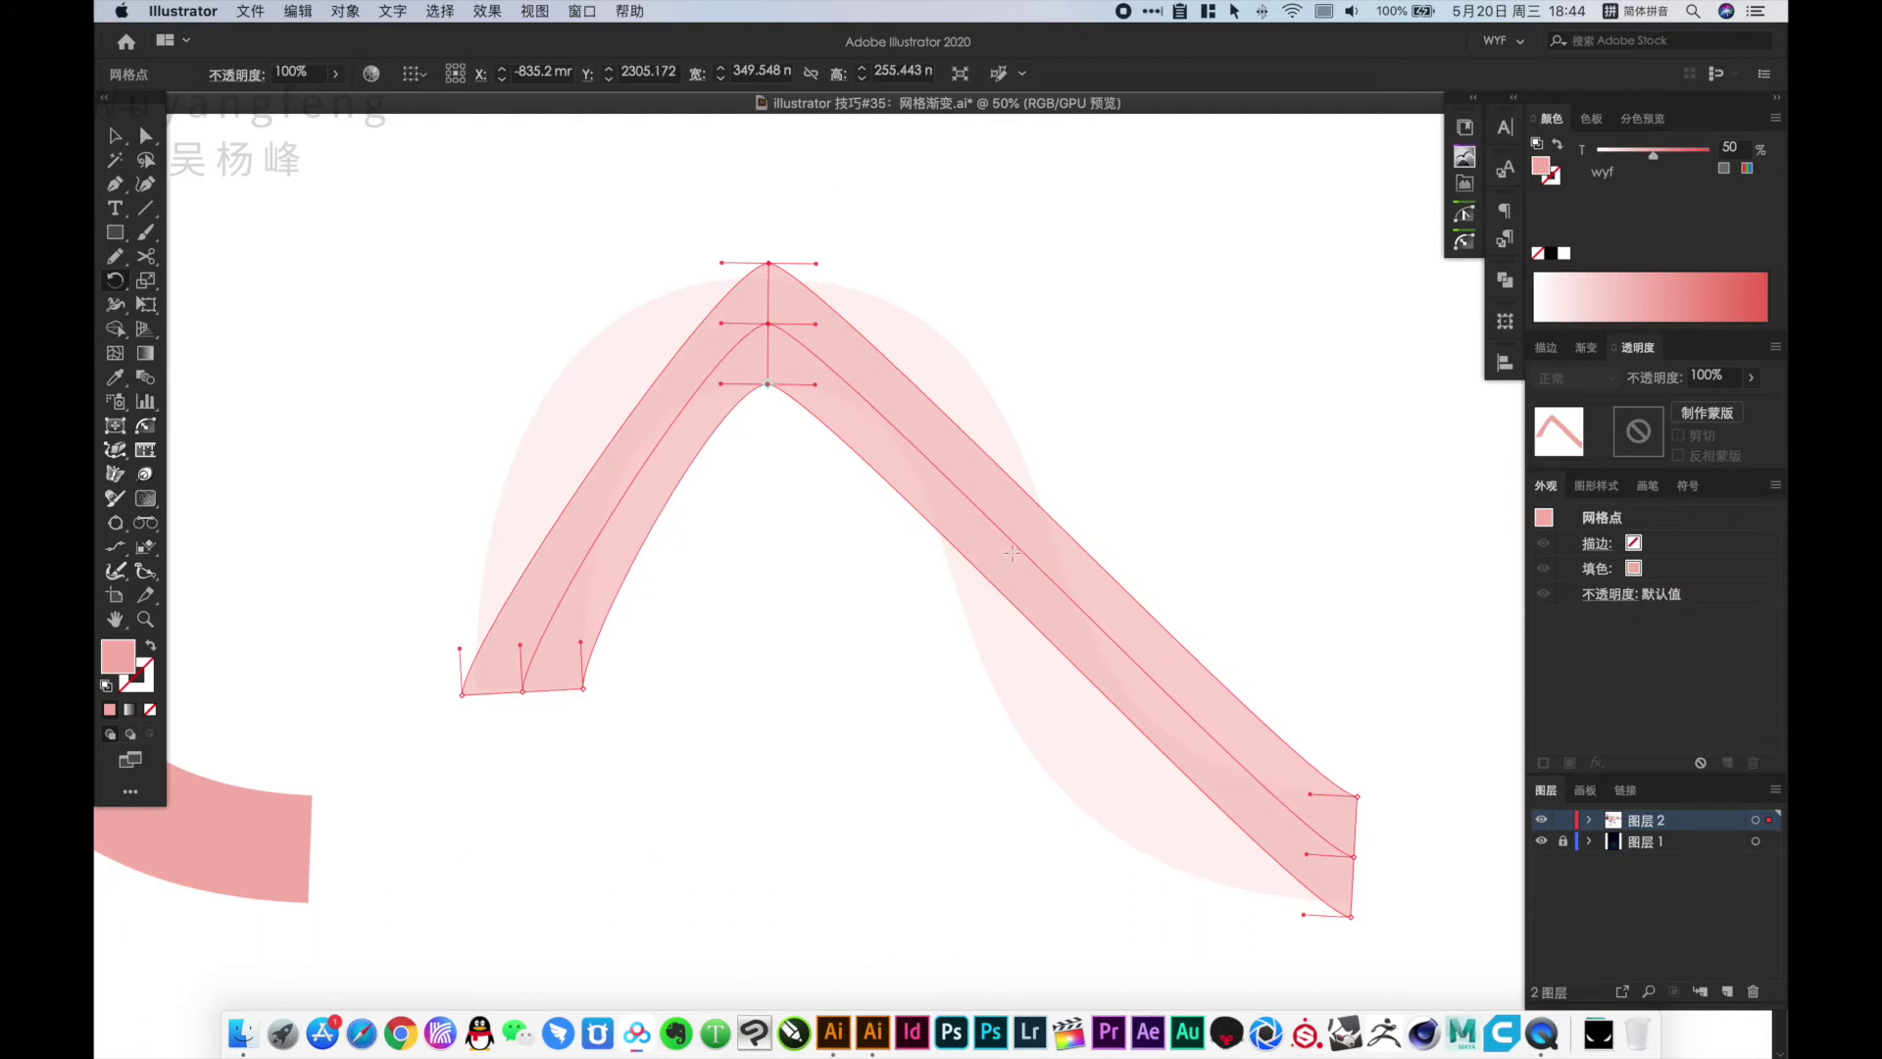
{"action": "left_click", "coordinate": [1070, 598]}
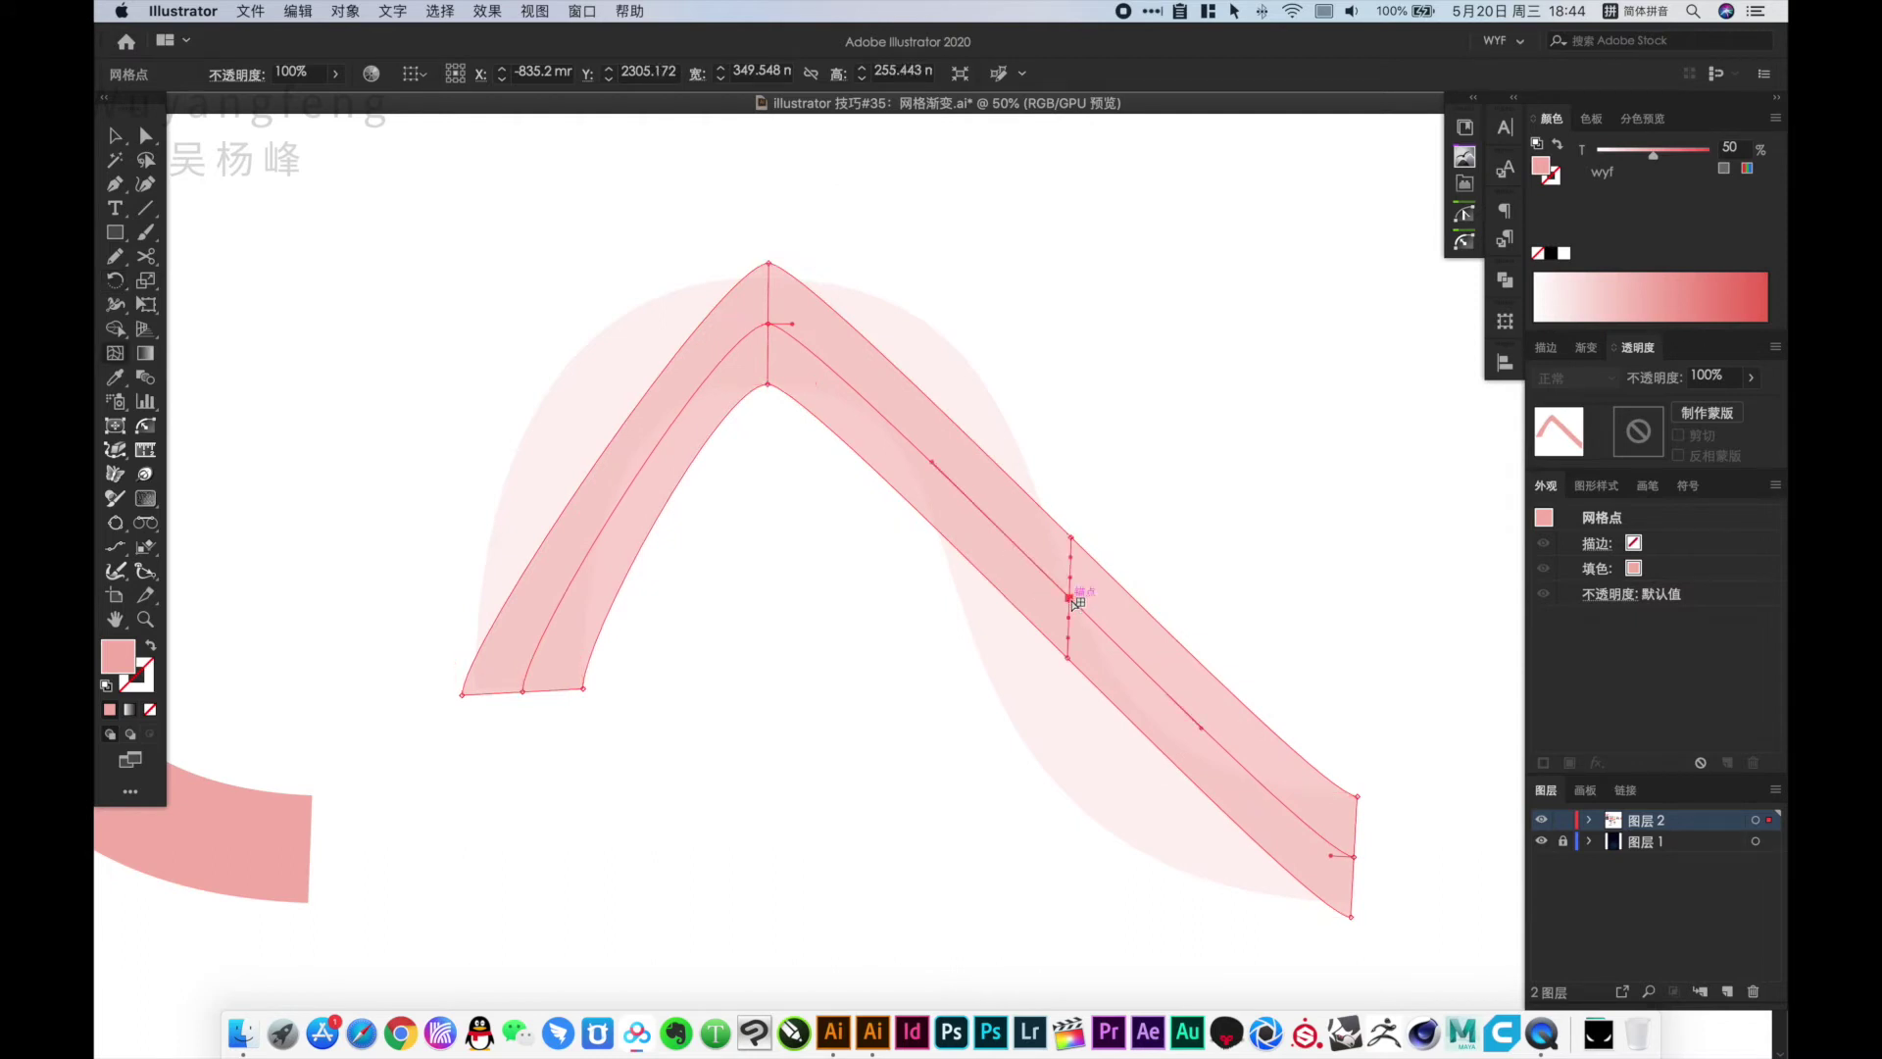
{"action": "left_click", "coordinate": [1091, 465]}
{"action": "key", "text": "r"}
{"action": "left_click_drag", "start_coordinate": [1082, 621], "coordinate": [1245, 643]}
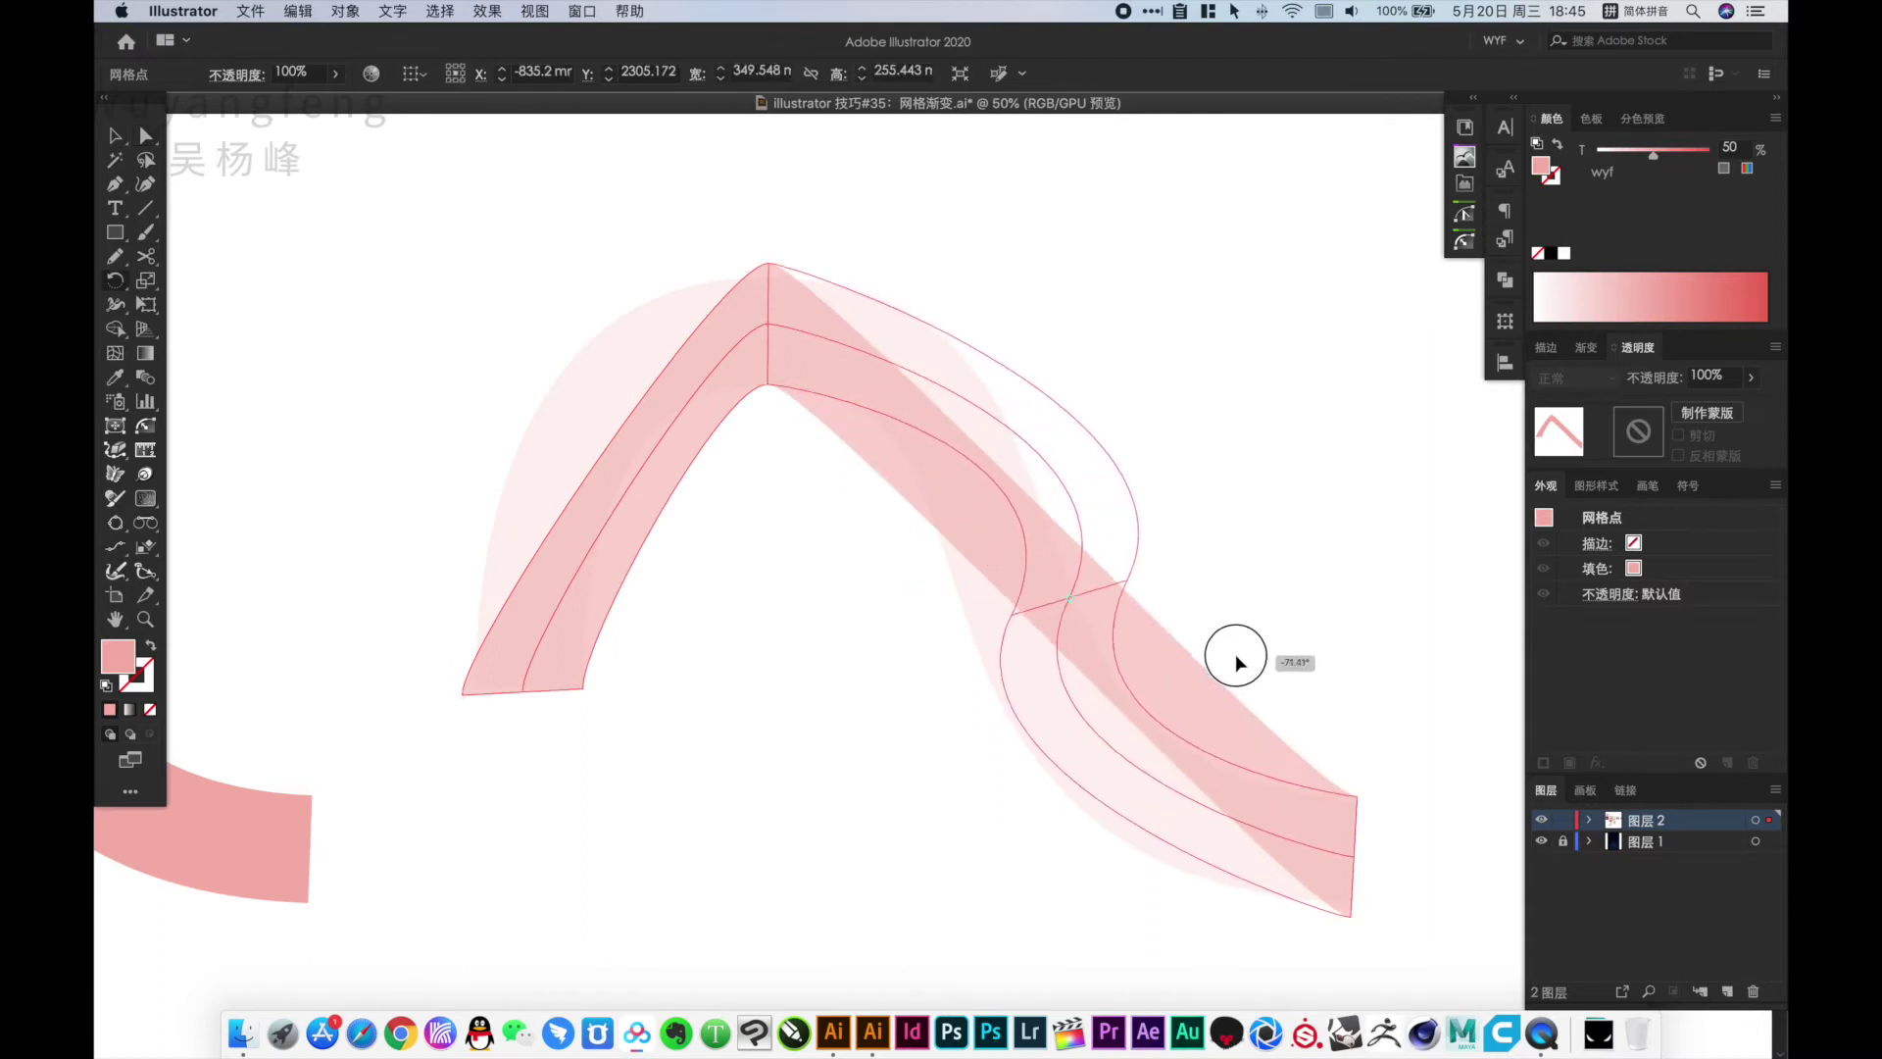
Bend the right arm into the S-dip and add a mesh line across the left arm
{"action": "key", "text": "a"}
{"action": "left_click_drag", "start_coordinate": [1014, 616], "coordinate": [971, 617]}
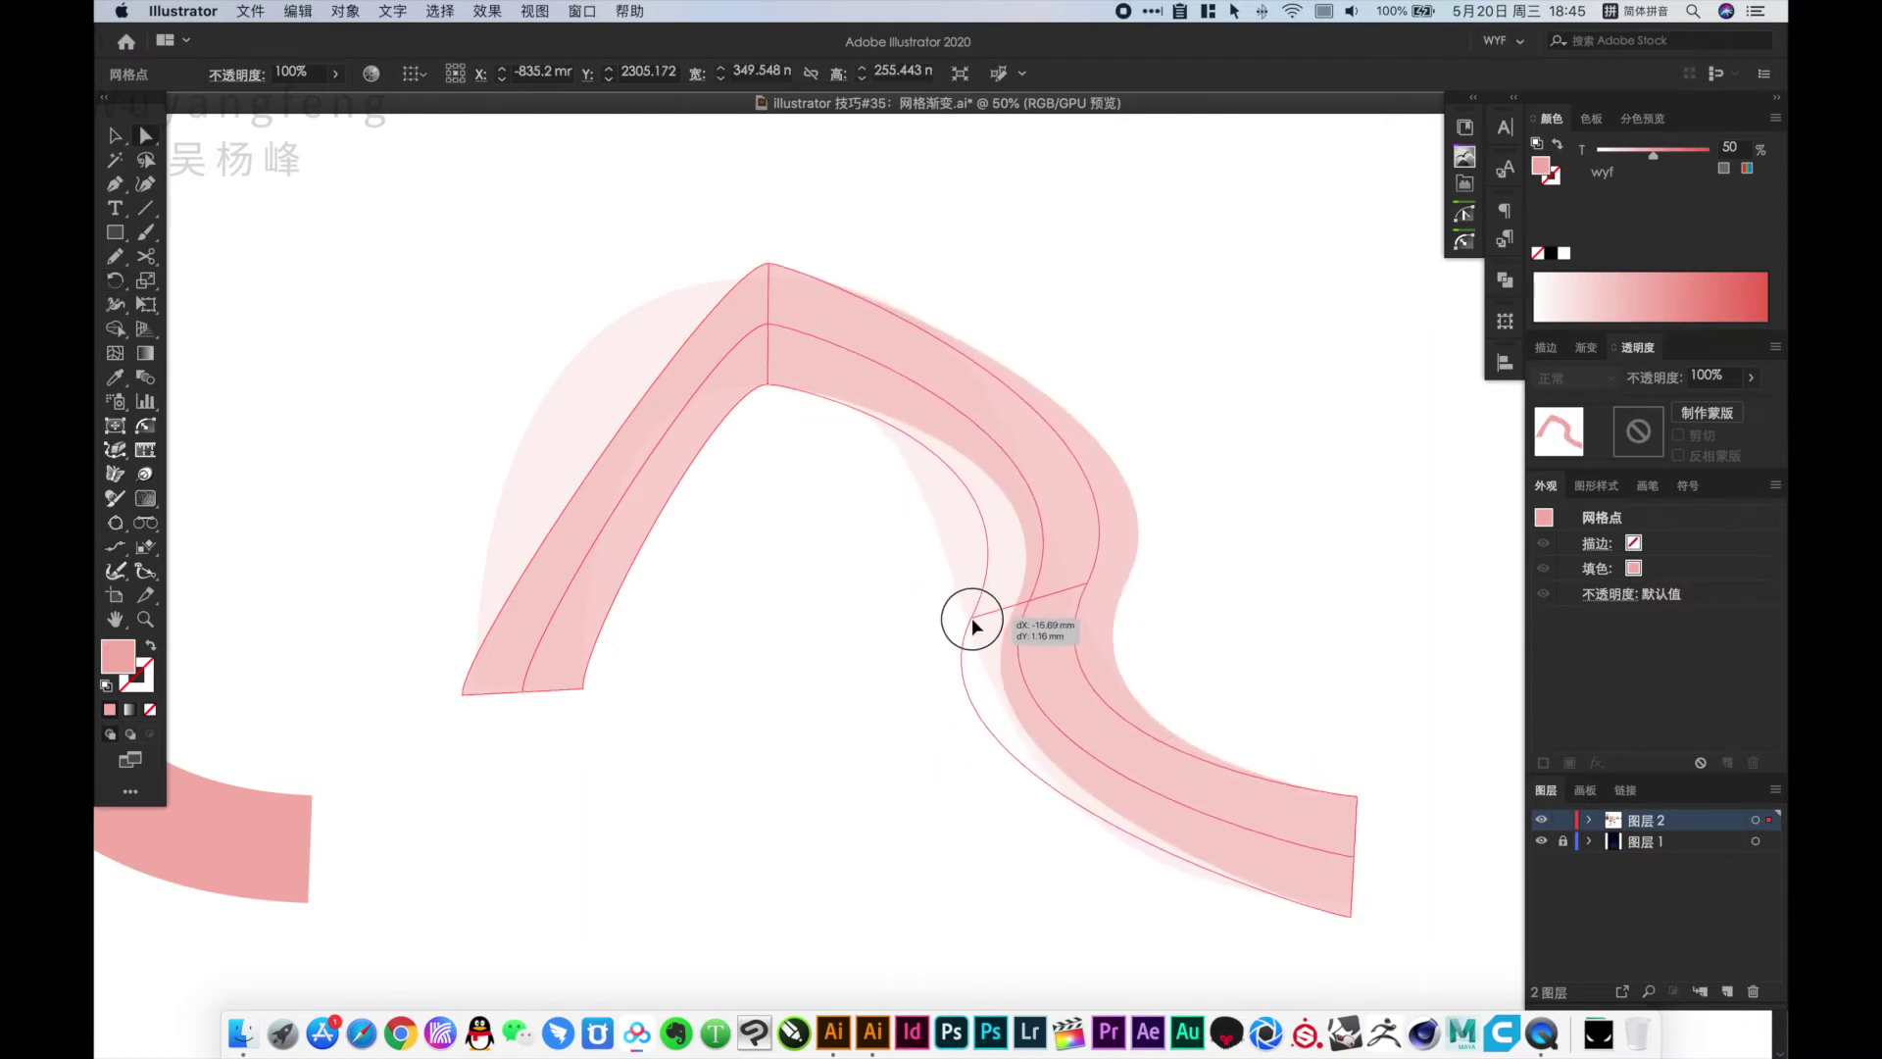
{"action": "left_click", "coordinate": [612, 512]}
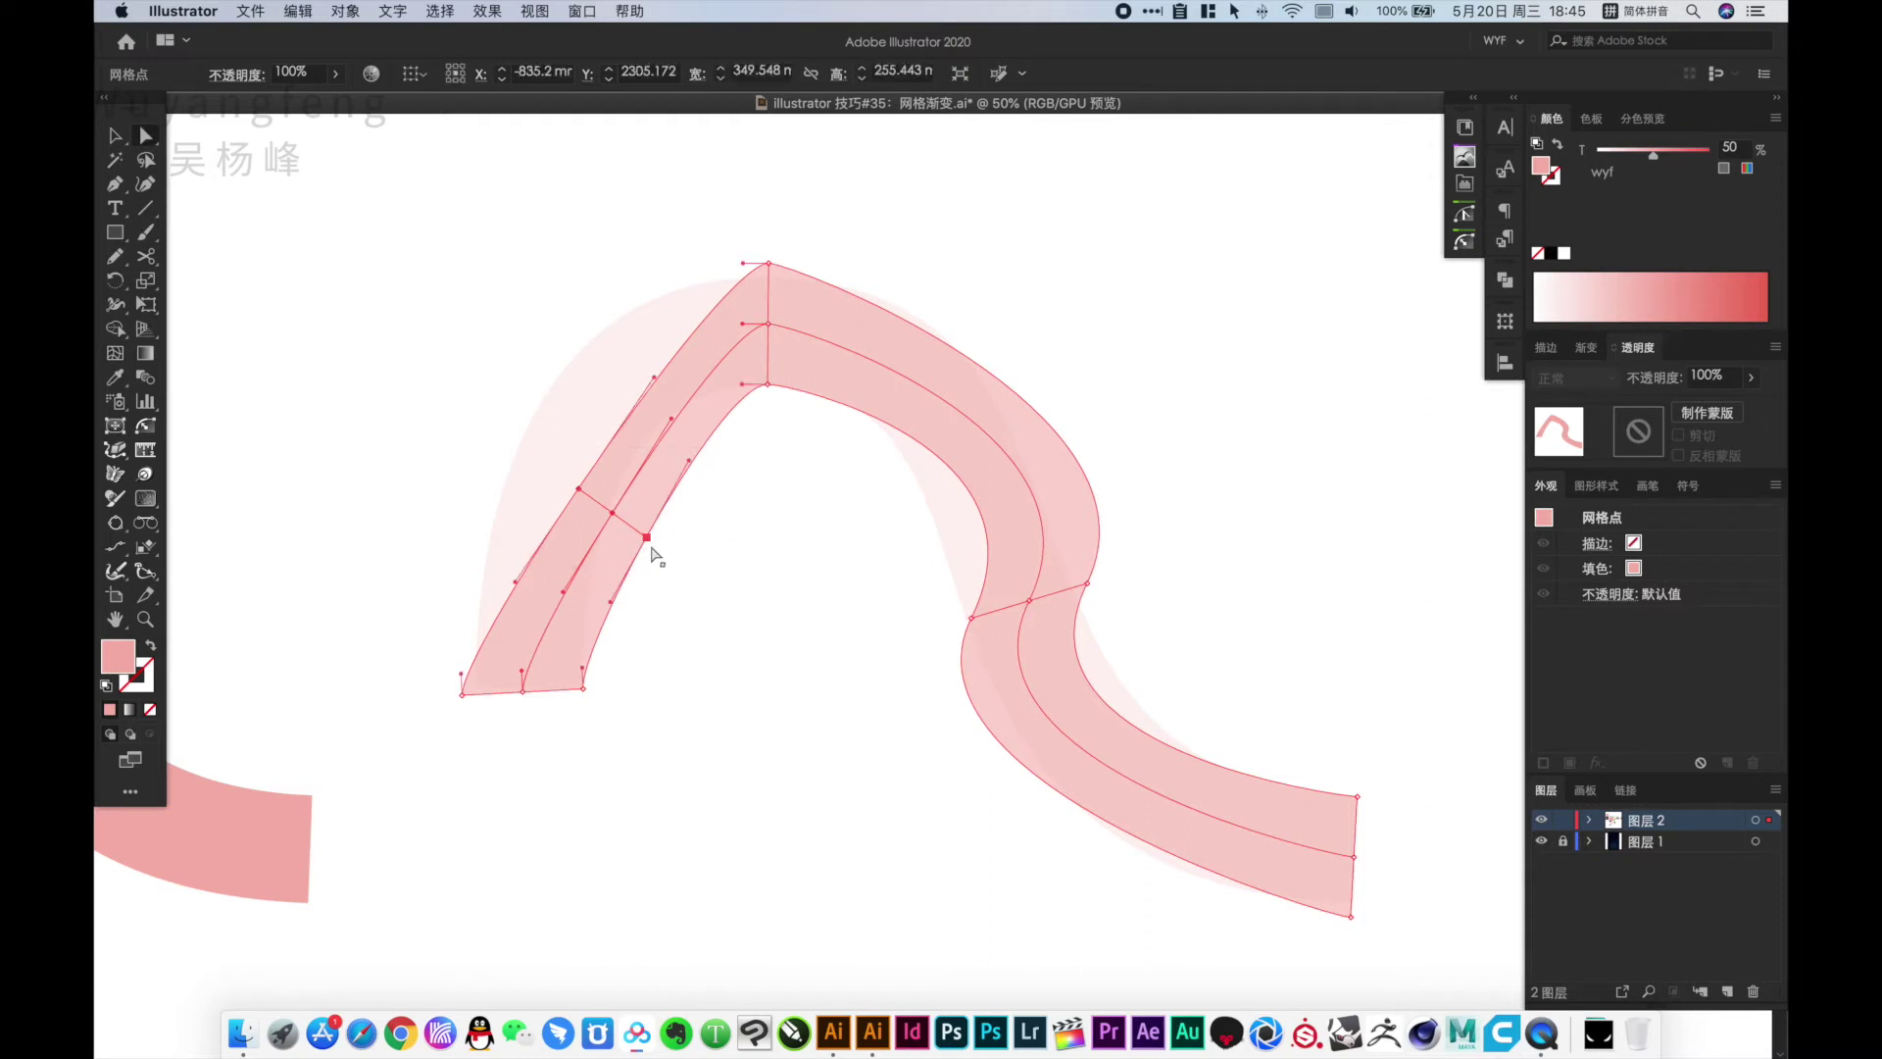
Reshape the middle bend by nudging and rotating its mesh points
{"action": "left_click_drag", "start_coordinate": [639, 535], "coordinate": [591, 498]}
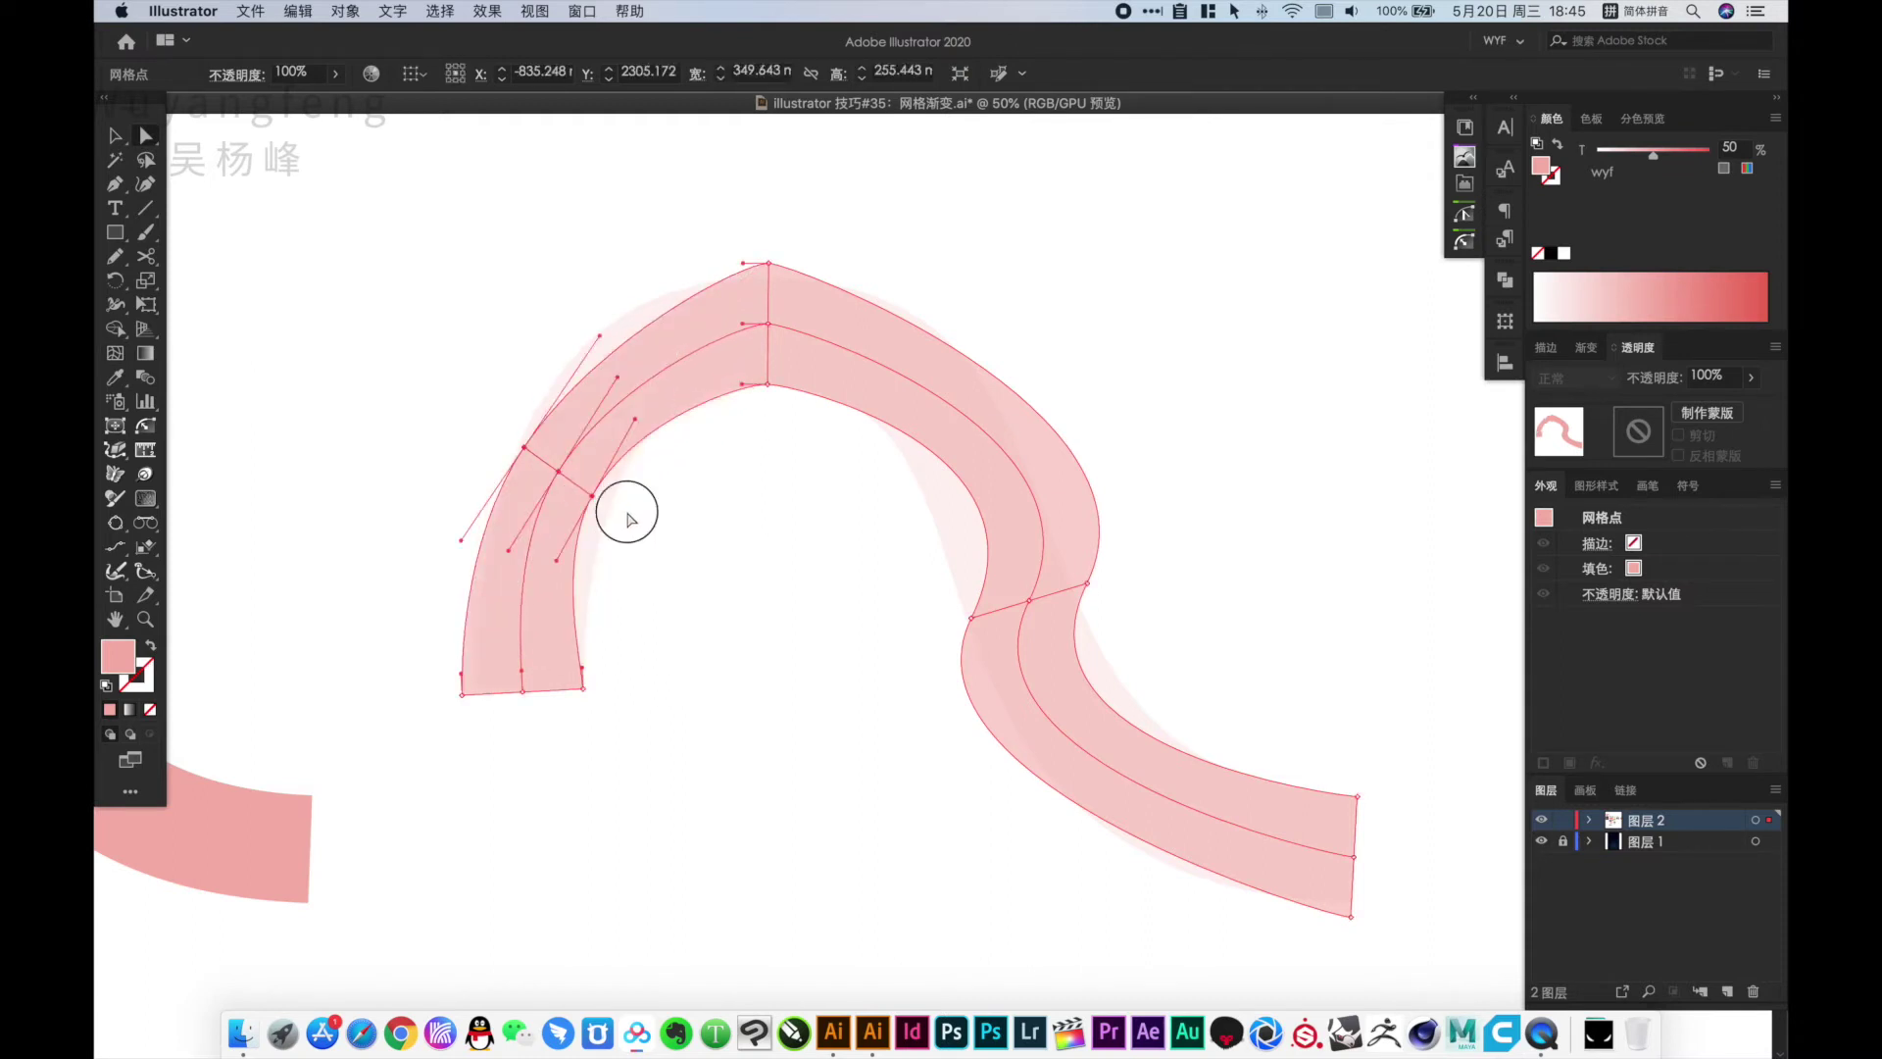
{"action": "left_click", "coordinate": [1135, 672]}
{"action": "mouse_move", "coordinate": [897, 518]}
{"action": "left_mouse_down"}
{"action": "mouse_move", "coordinate": [1202, 662]}
{"action": "mouse_move", "coordinate": [1160, 654]}
{"action": "left_mouse_up"}
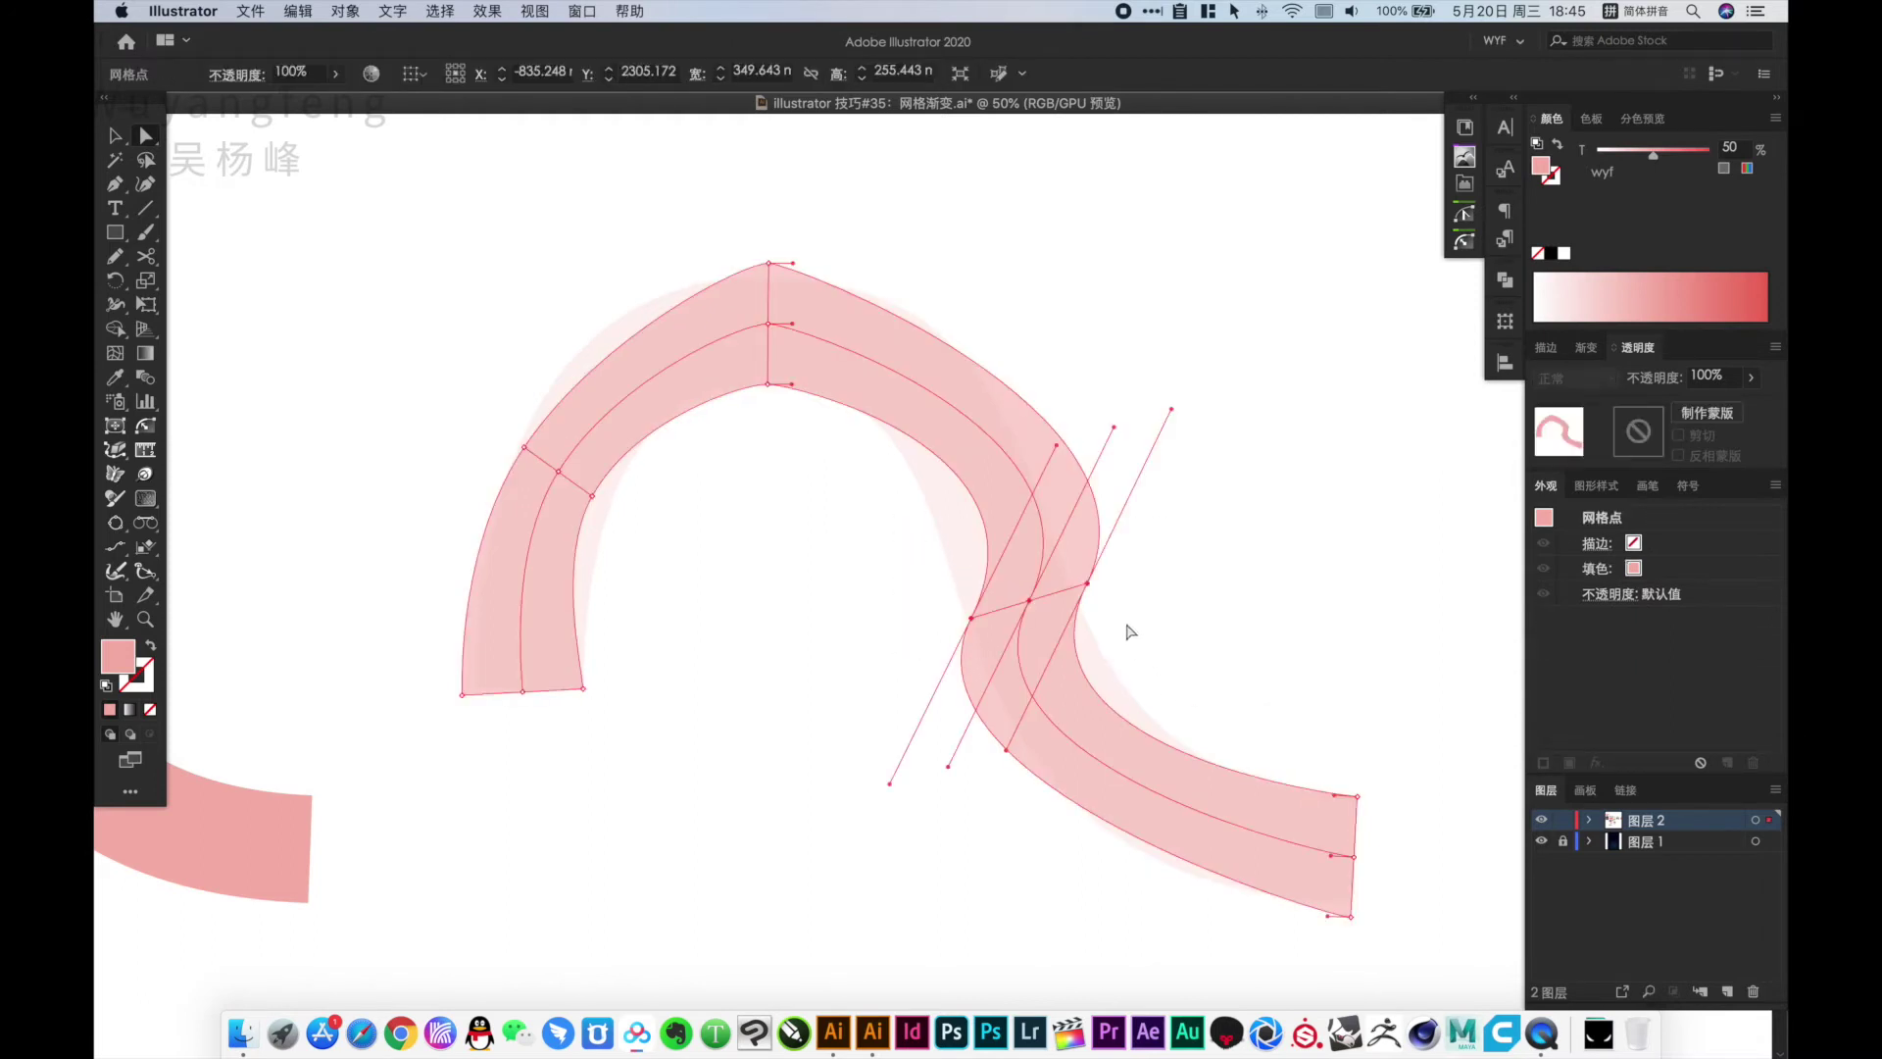
{"action": "left_click_drag", "start_coordinate": [1271, 561], "coordinate": [1231, 655]}
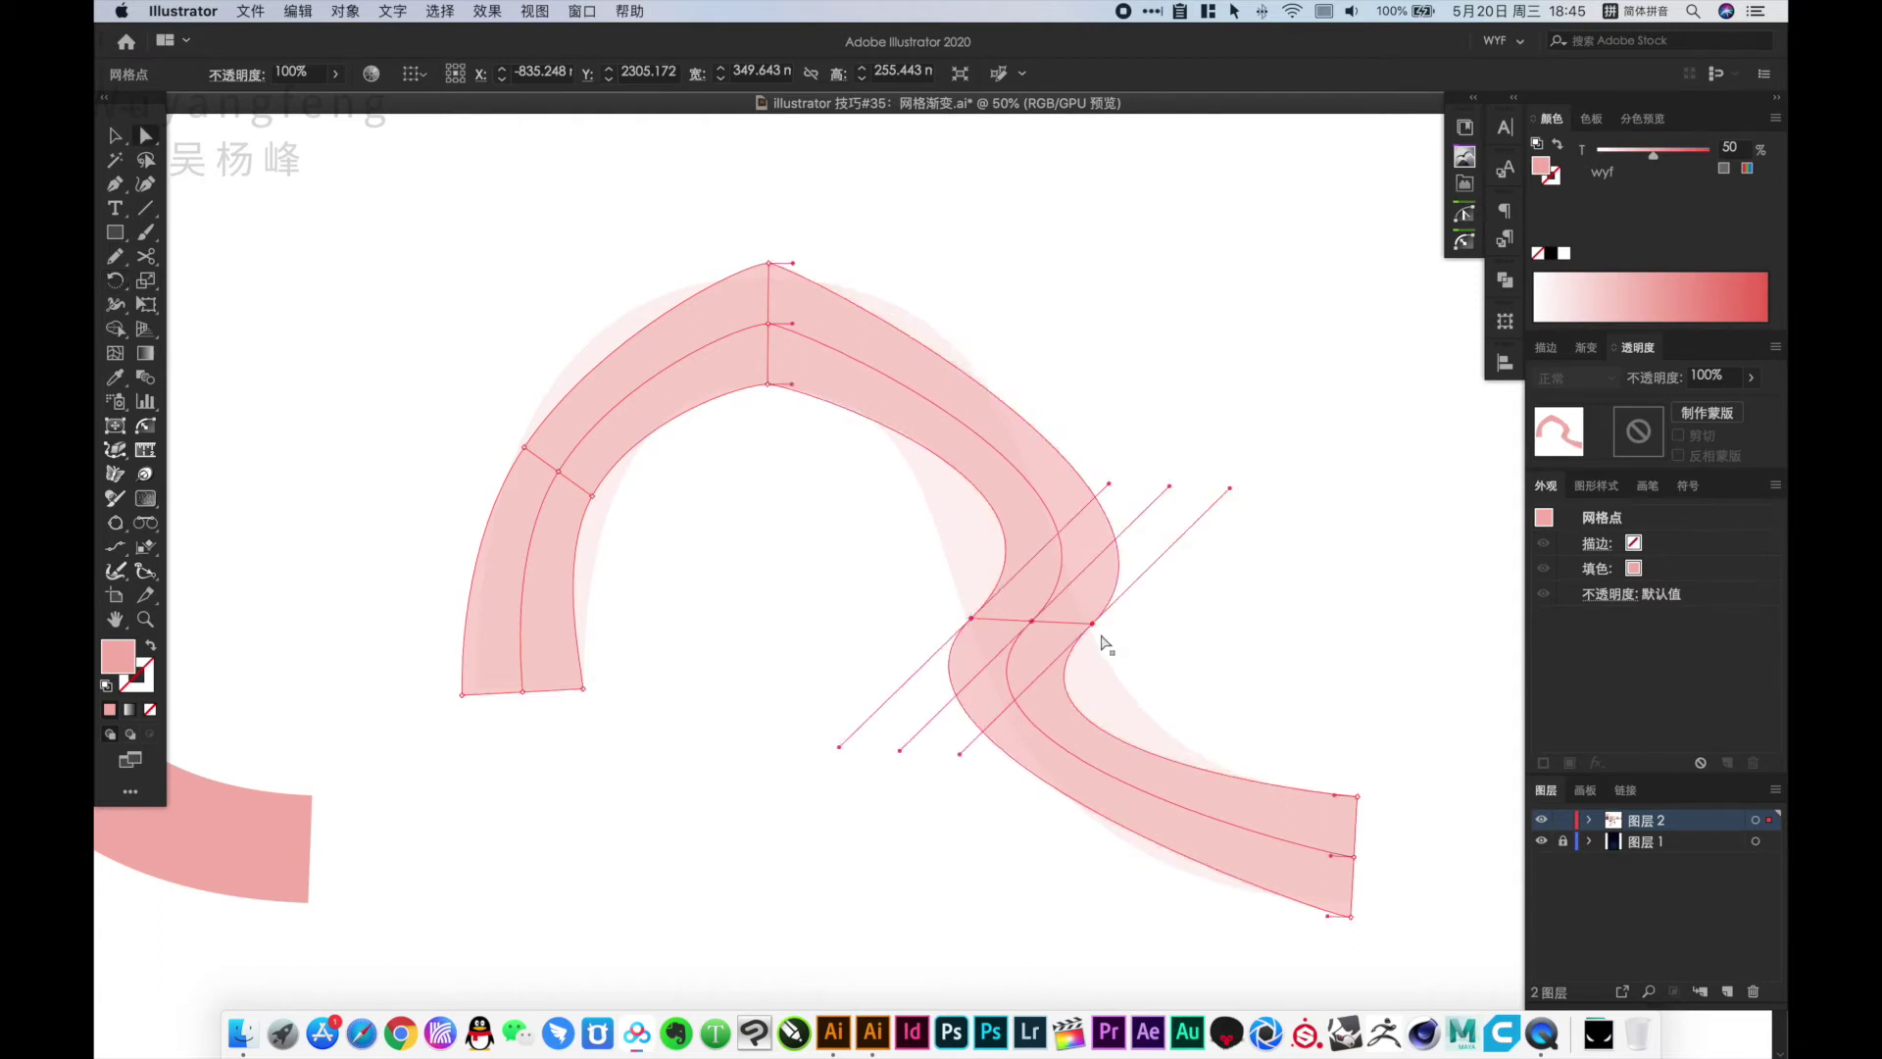
Round the pointed peak by extending and levelling the top mesh point's handles
{"action": "left_click", "coordinate": [769, 263]}
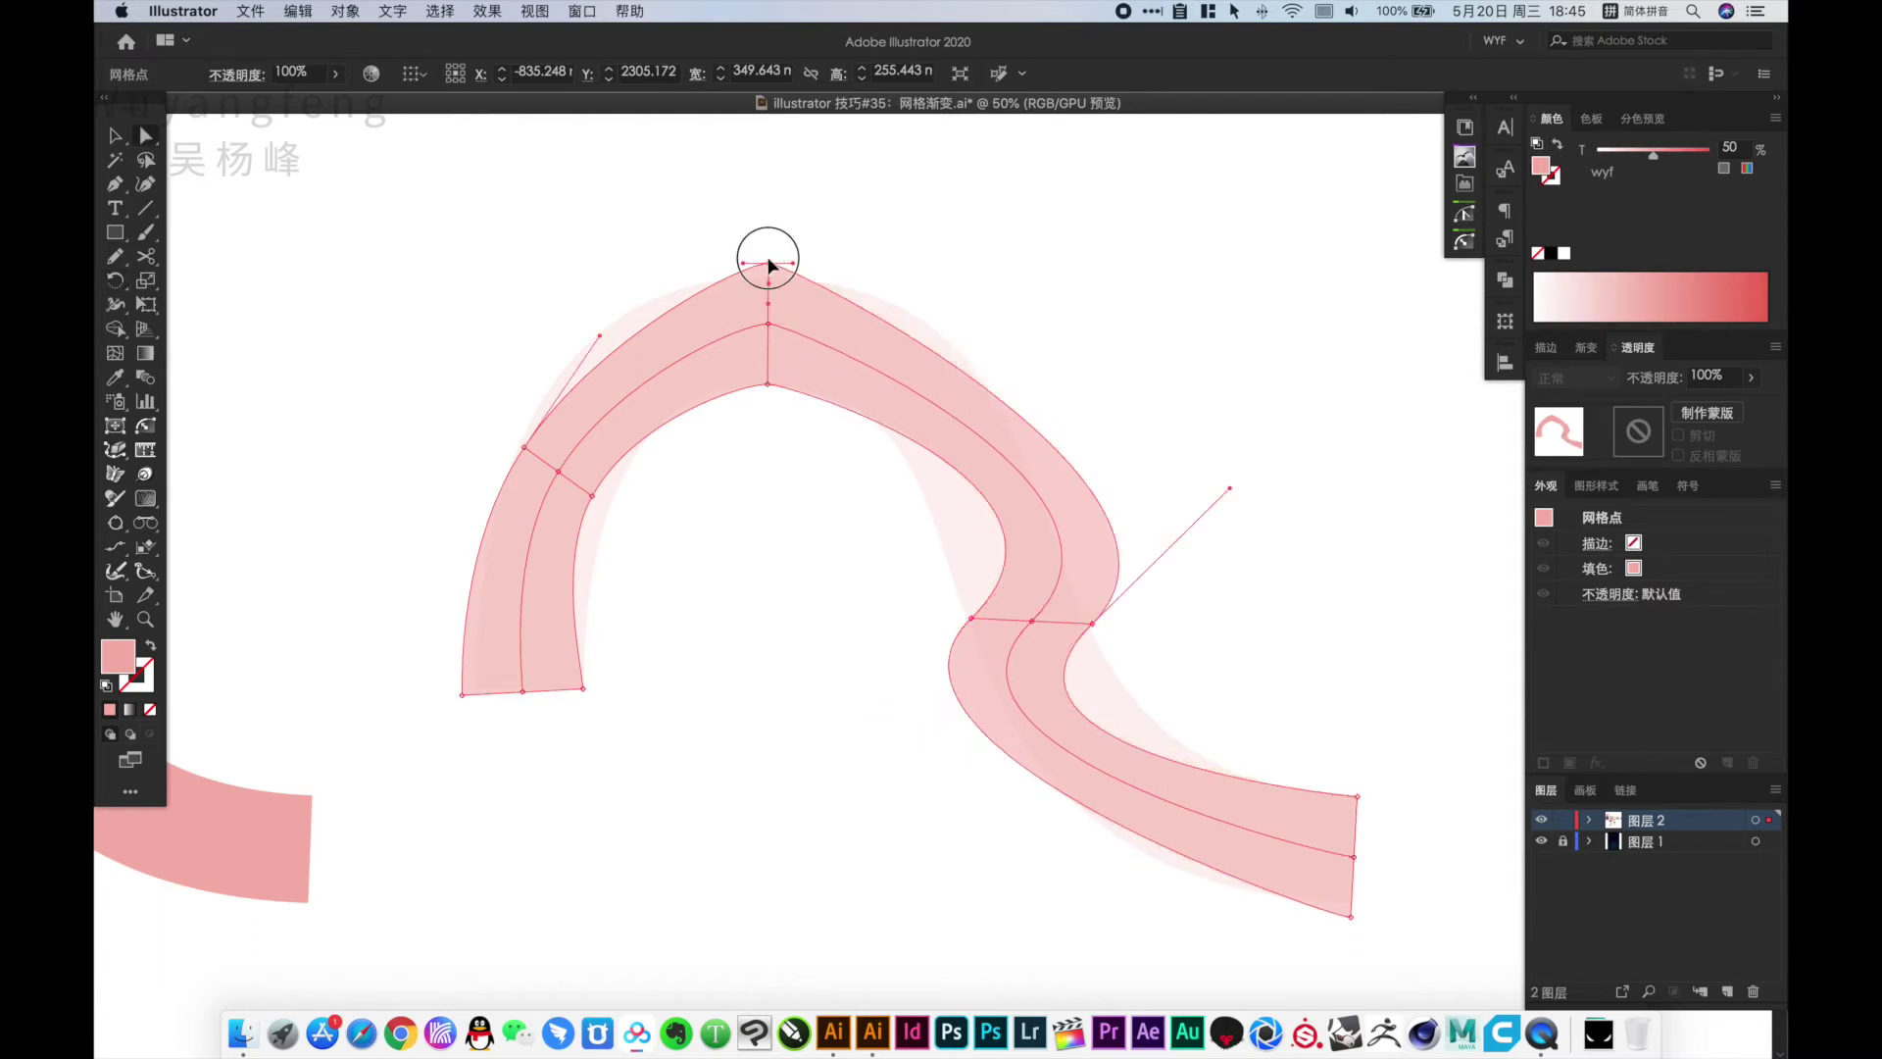
{"action": "left_click_drag", "start_coordinate": [769, 263], "coordinate": [650, 251]}
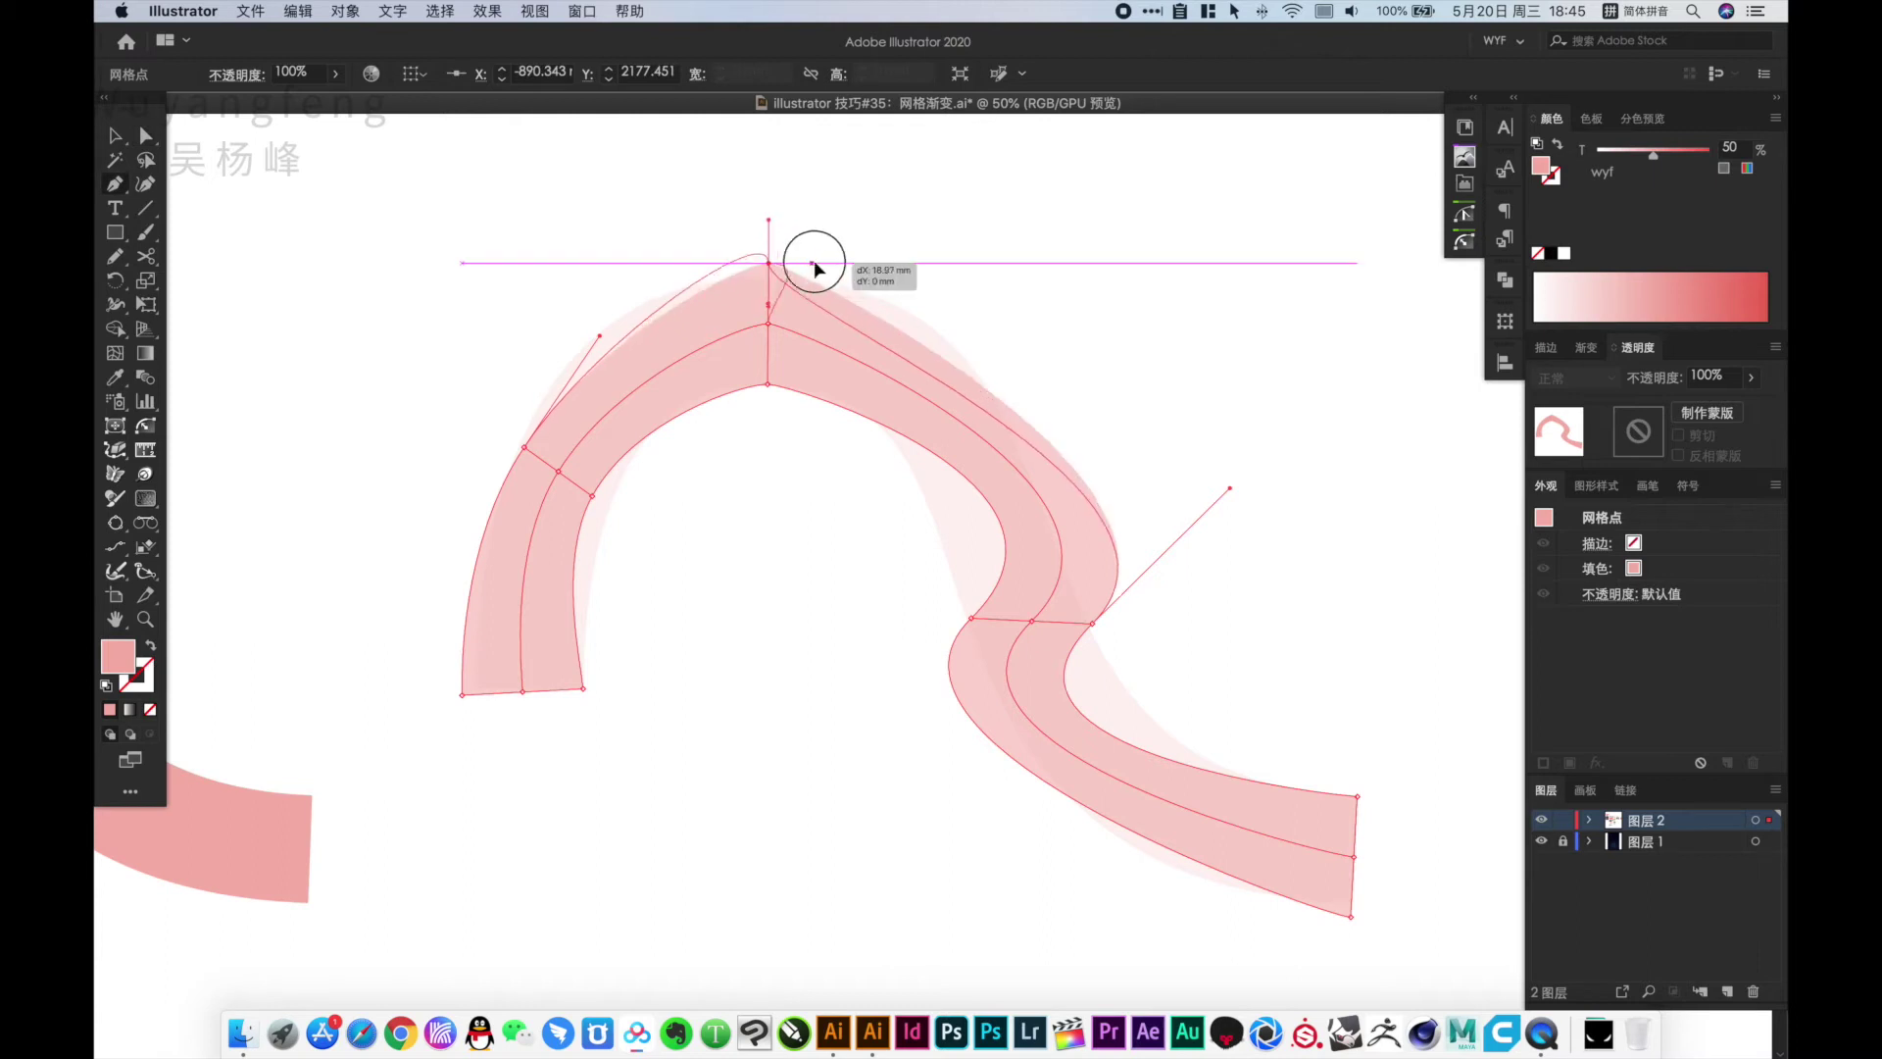
{"action": "mouse_move", "coordinate": [838, 284]}
{"action": "left_mouse_down"}
{"action": "mouse_move", "coordinate": [794, 264]}
{"action": "mouse_move", "coordinate": [883, 263]}
{"action": "left_mouse_up"}
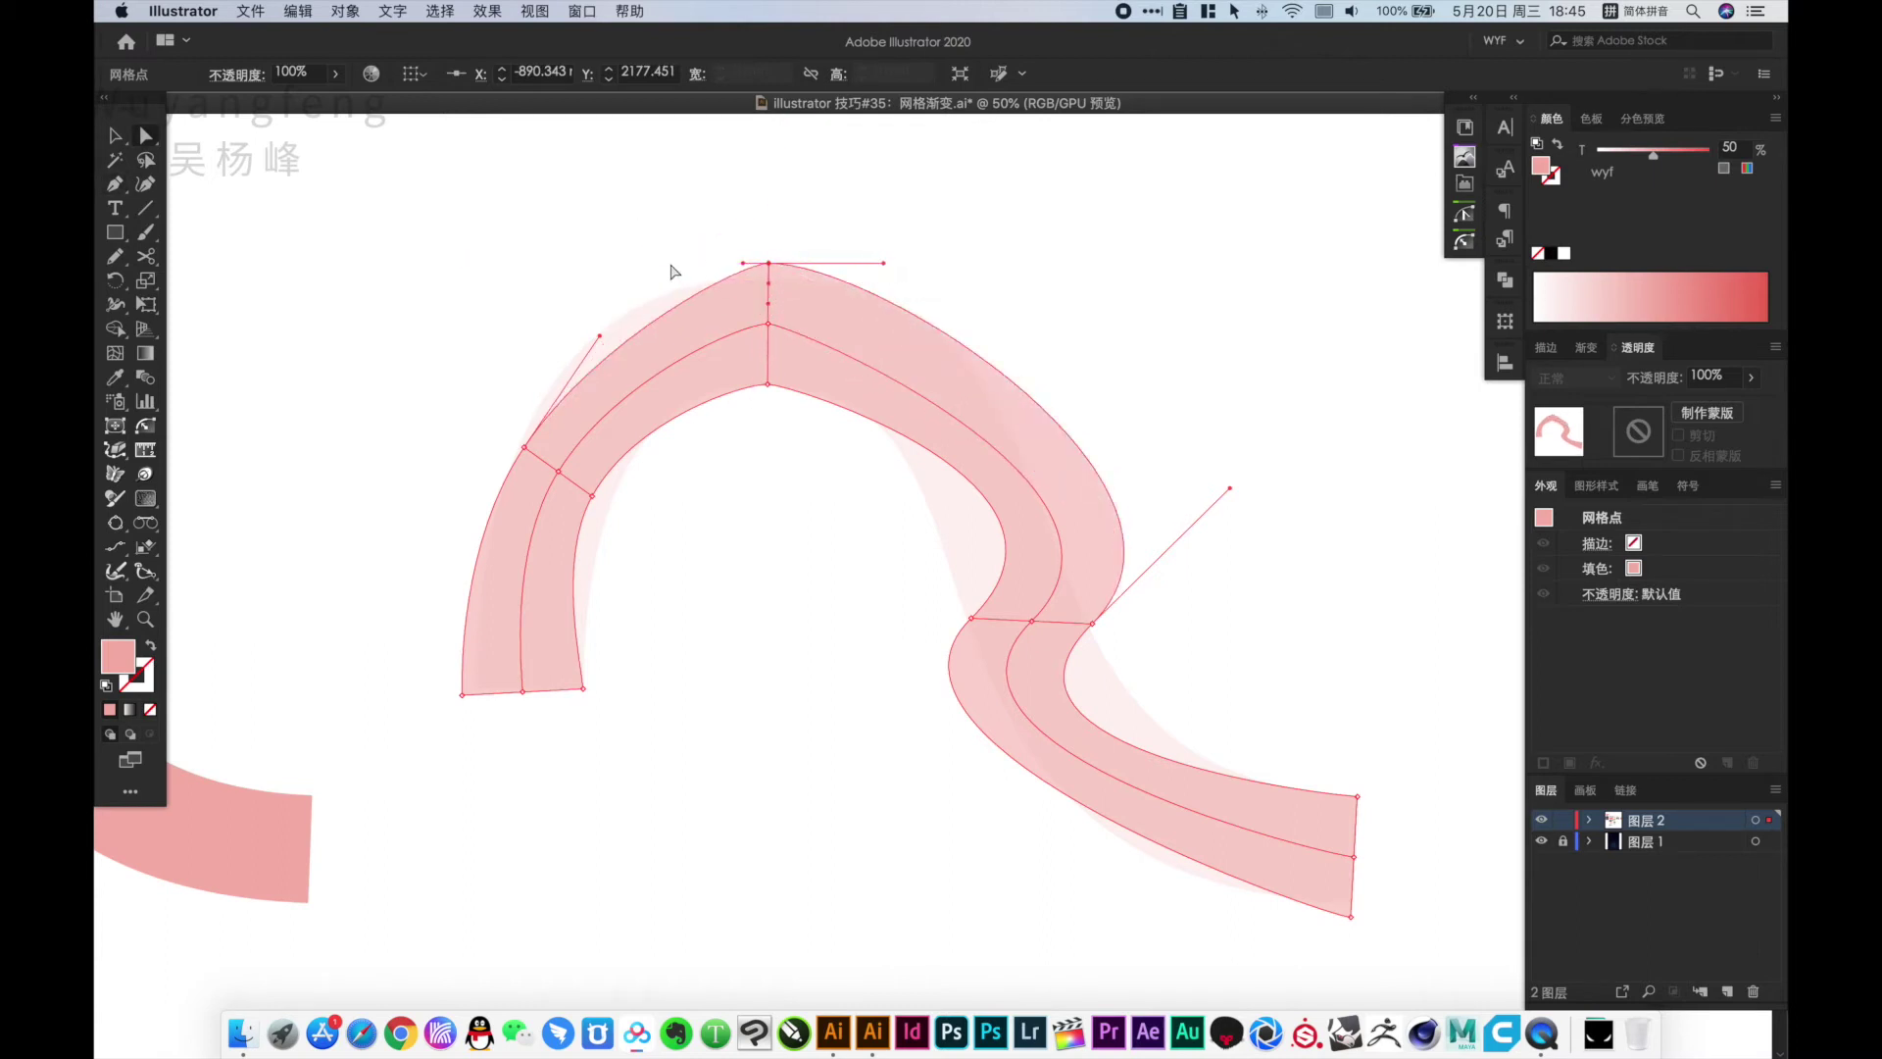
{"action": "left_click_drag", "start_coordinate": [745, 265], "coordinate": [632, 262]}
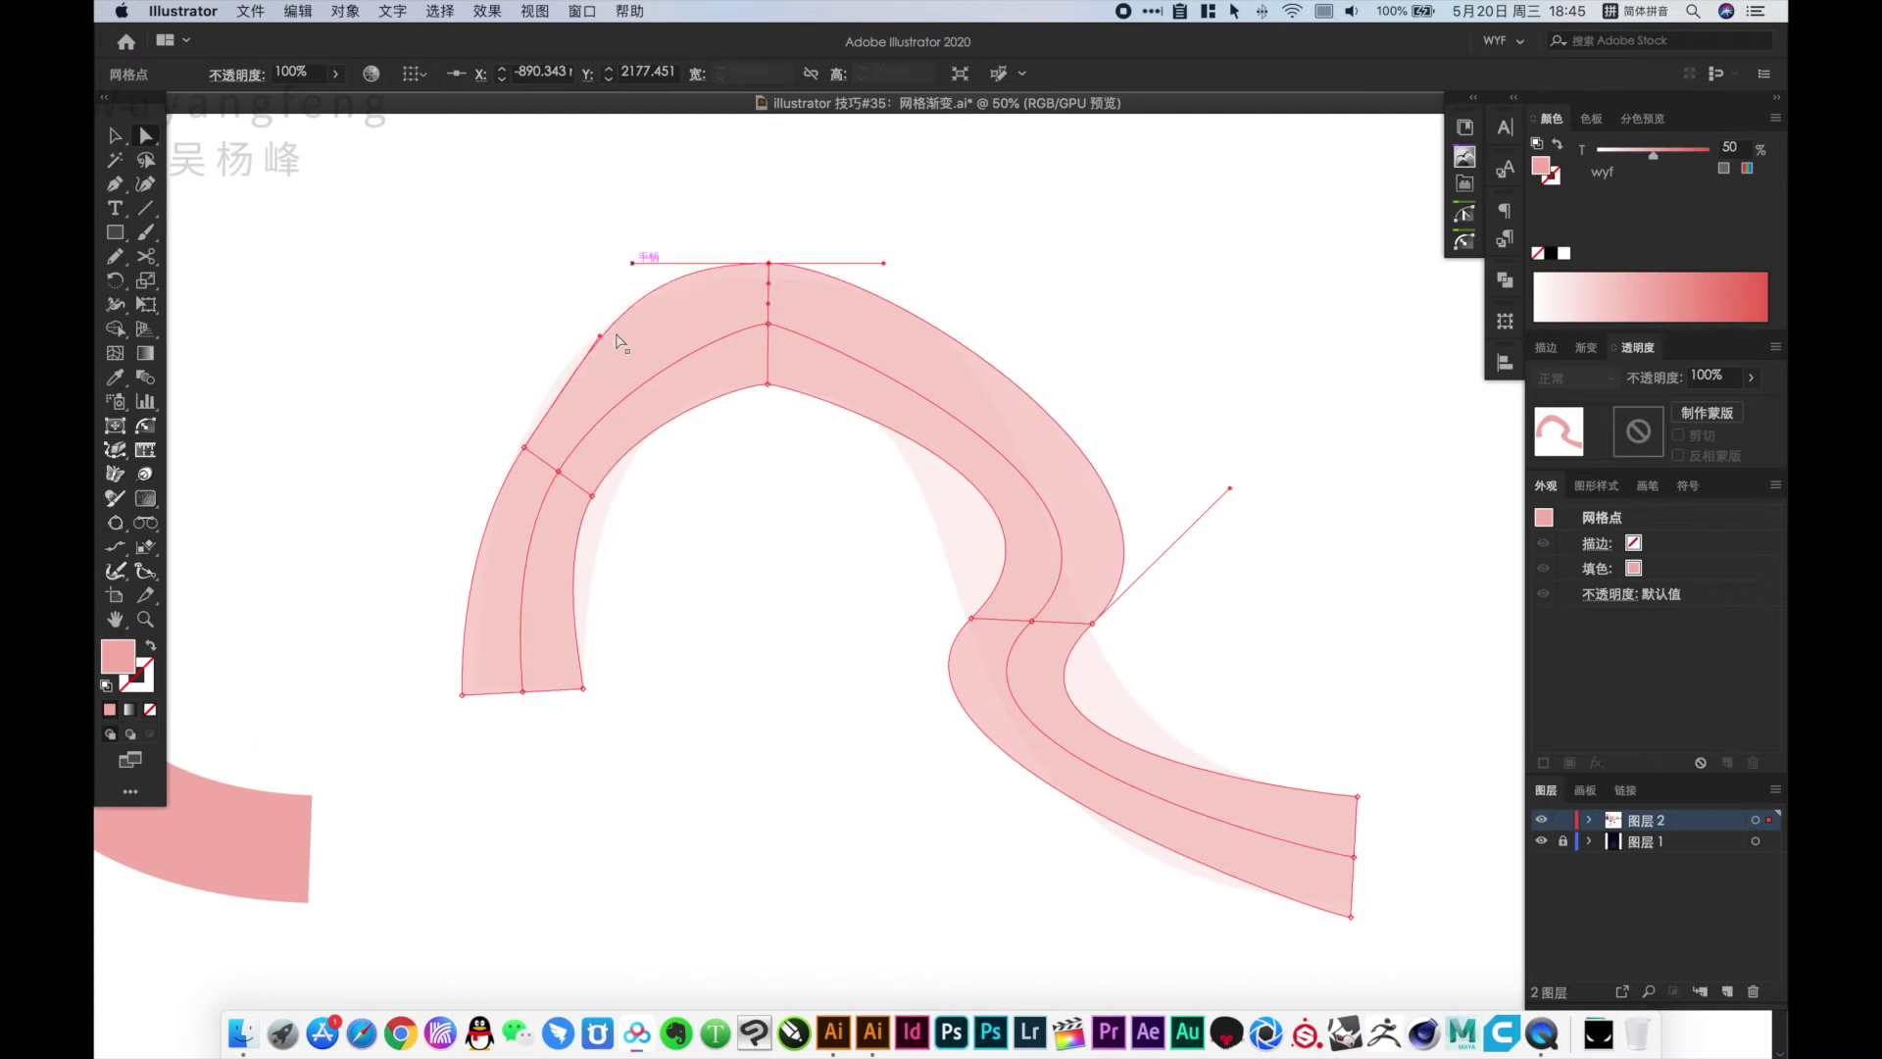
{"action": "left_click", "coordinate": [526, 445]}
{"action": "left_click_drag", "start_coordinate": [378, 315], "coordinate": [891, 695]}
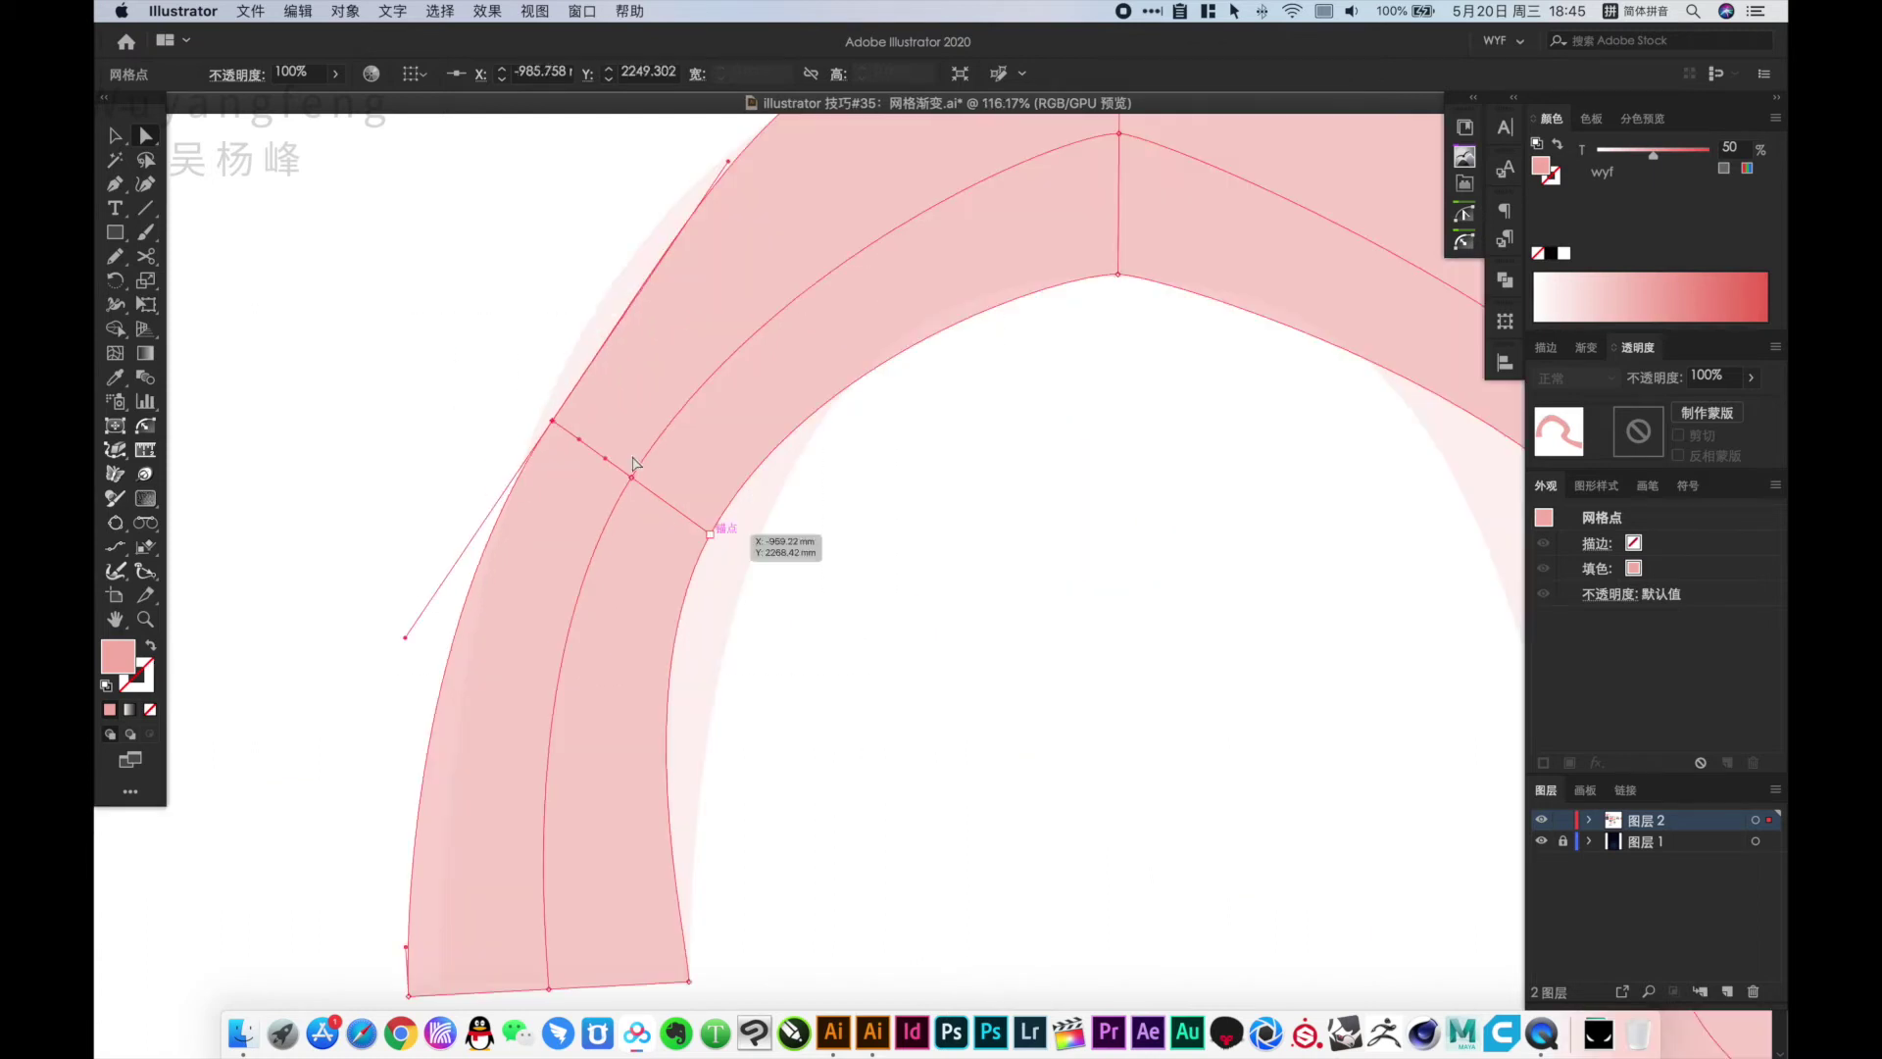
Adjust the left-edge point and lengthen the top arch point's handles to smooth the arc
{"action": "left_click_drag", "start_coordinate": [554, 421], "coordinate": [545, 408]}
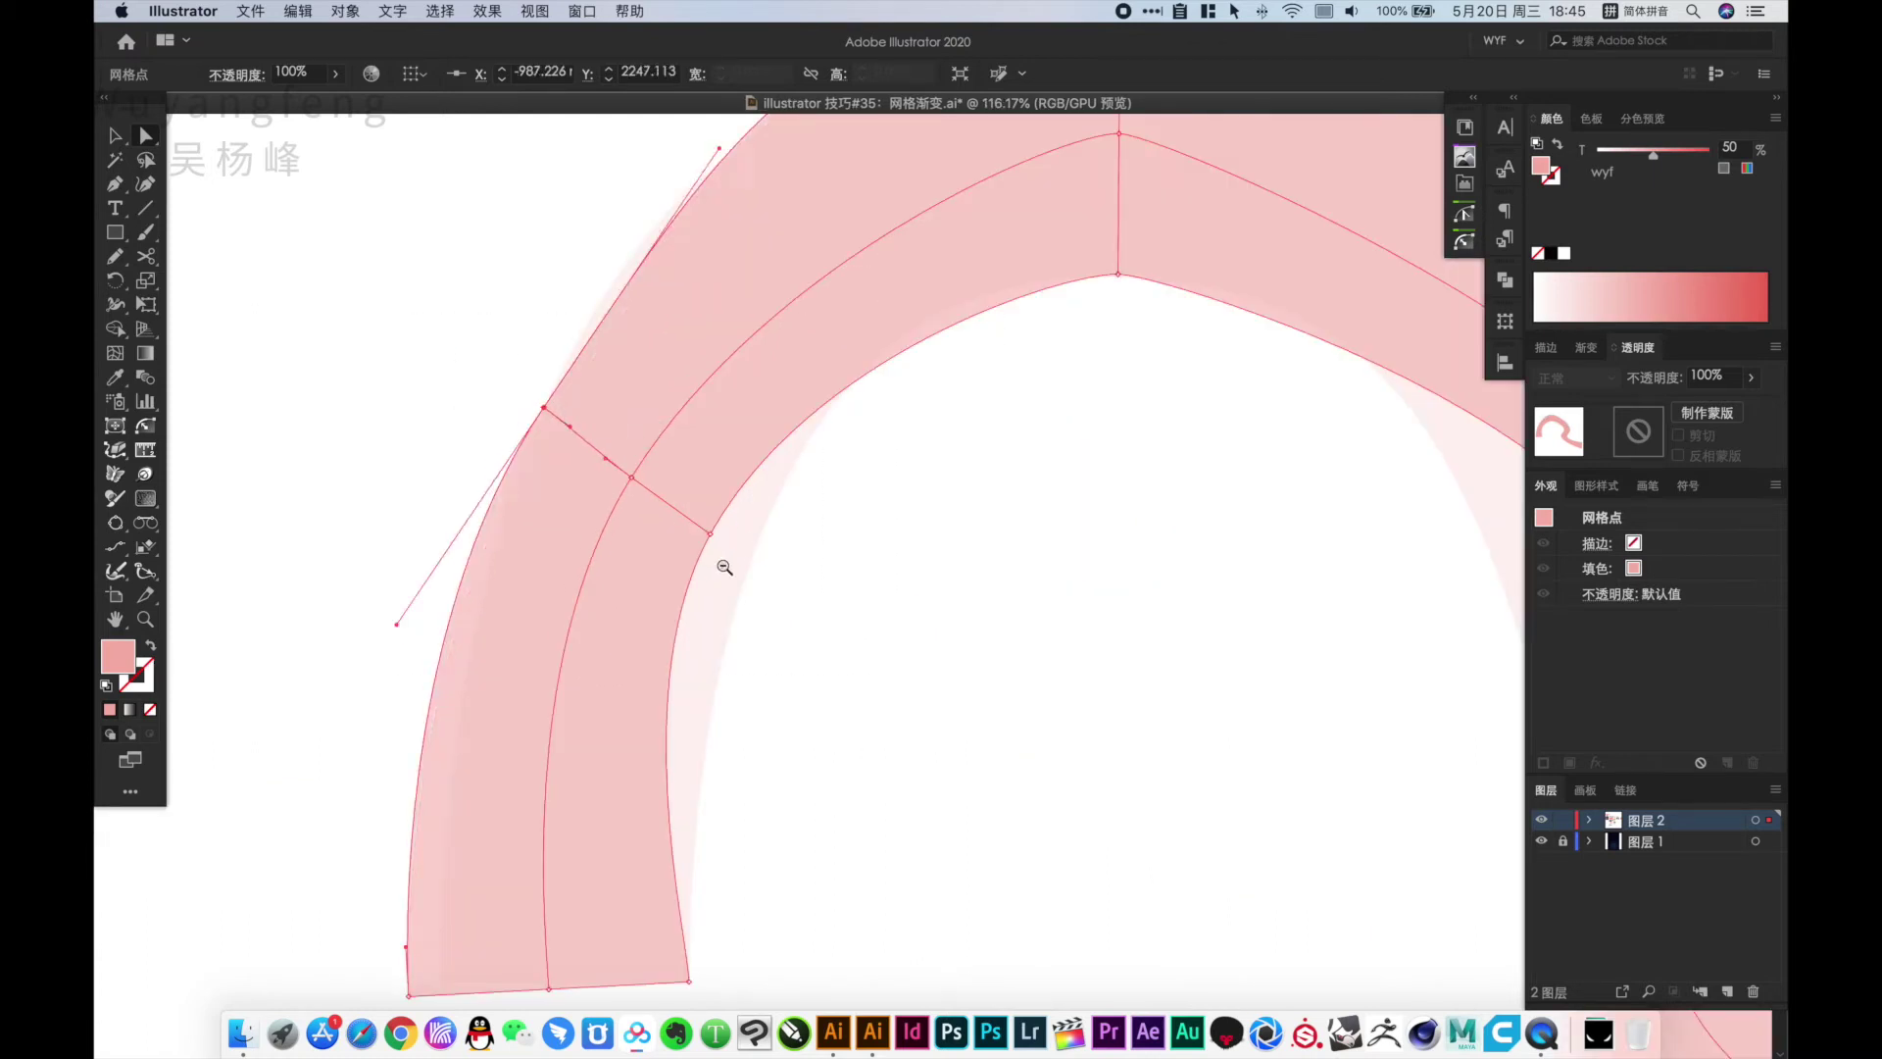
{"action": "left_click_drag", "start_coordinate": [710, 534], "coordinate": [753, 551]}
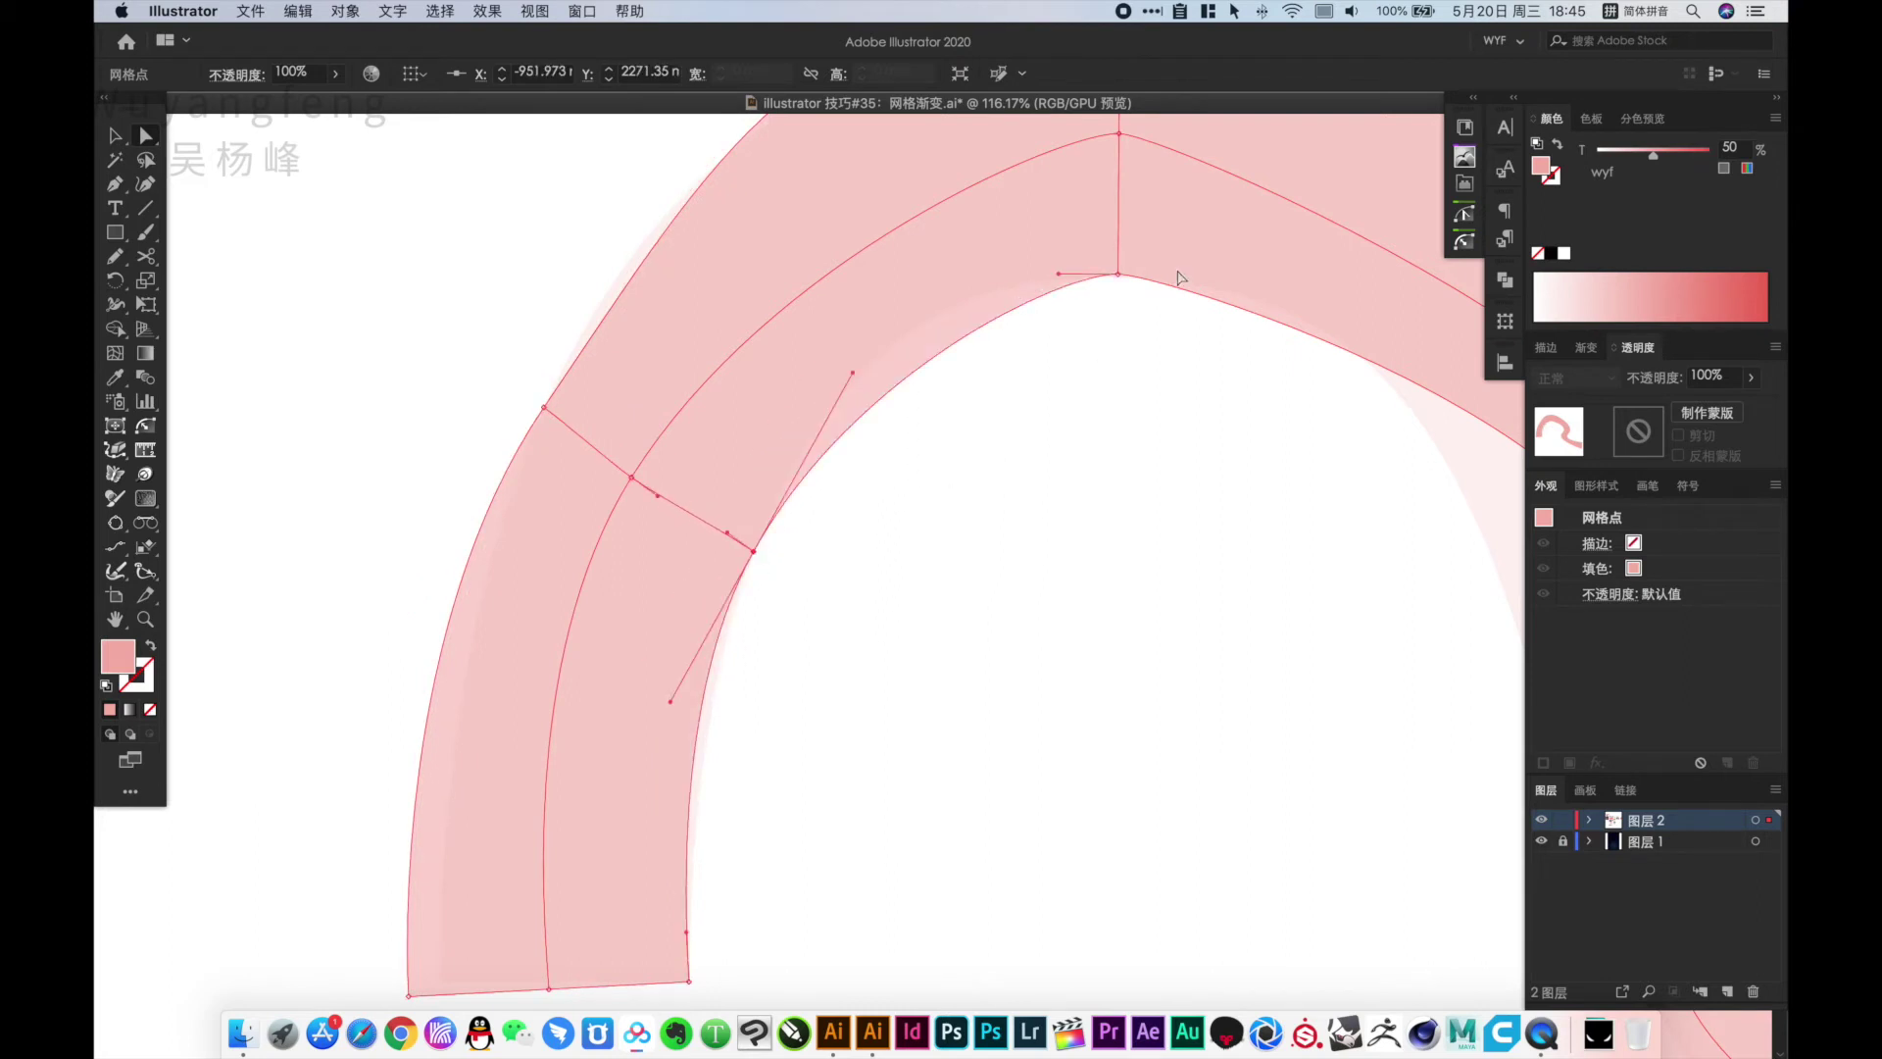
{"action": "left_click", "coordinate": [1118, 276]}
{"action": "mouse_move", "coordinate": [1059, 274]}
{"action": "left_mouse_down"}
{"action": "mouse_move", "coordinate": [938, 267]}
{"action": "mouse_move", "coordinate": [1076, 269]}
{"action": "left_mouse_up"}
{"action": "scroll", "coordinate": [1020, 277], "scroll_direction": "right", "scroll_amount": 5}
{"action": "left_click_drag", "start_coordinate": [1359, 487], "coordinate": [887, 231]}
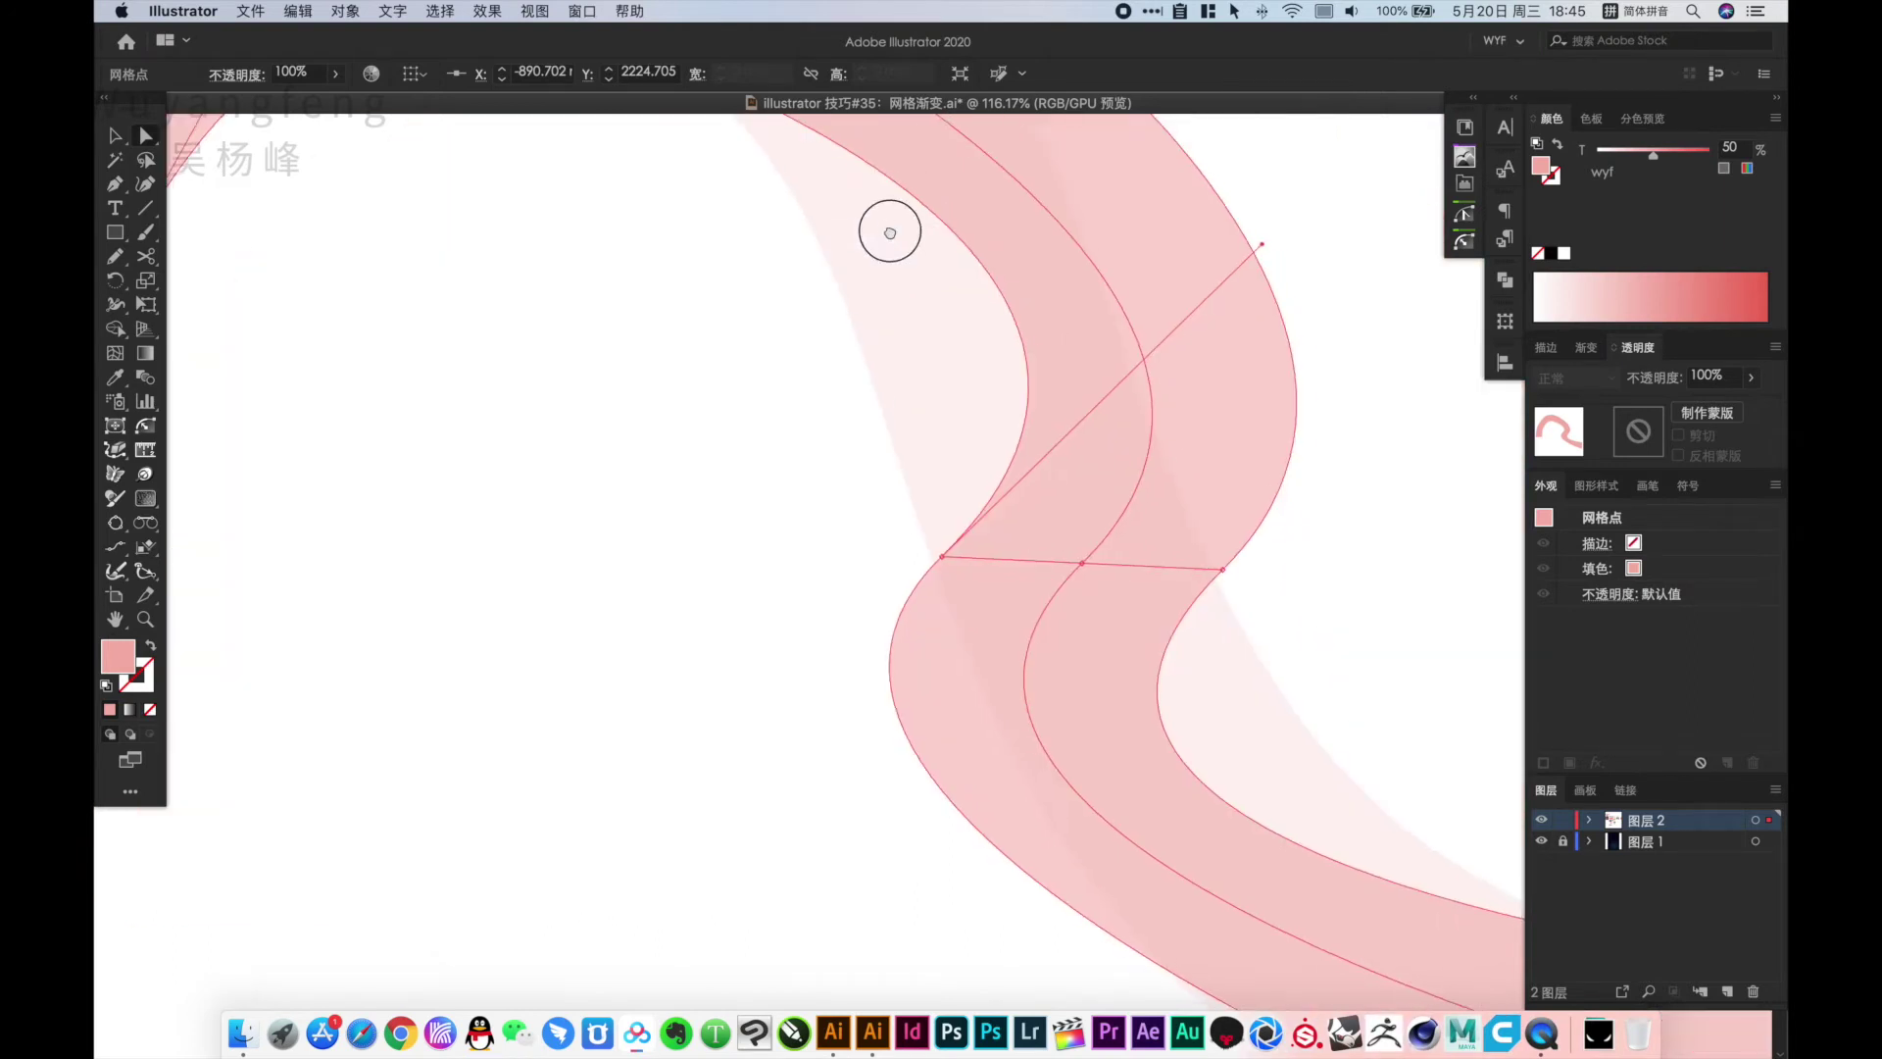
Redirect the middle bend's mesh point handles to follow the band's curve
{"action": "left_click", "coordinate": [940, 555]}
{"action": "left_click_drag", "start_coordinate": [1261, 242], "coordinate": [761, 152]}
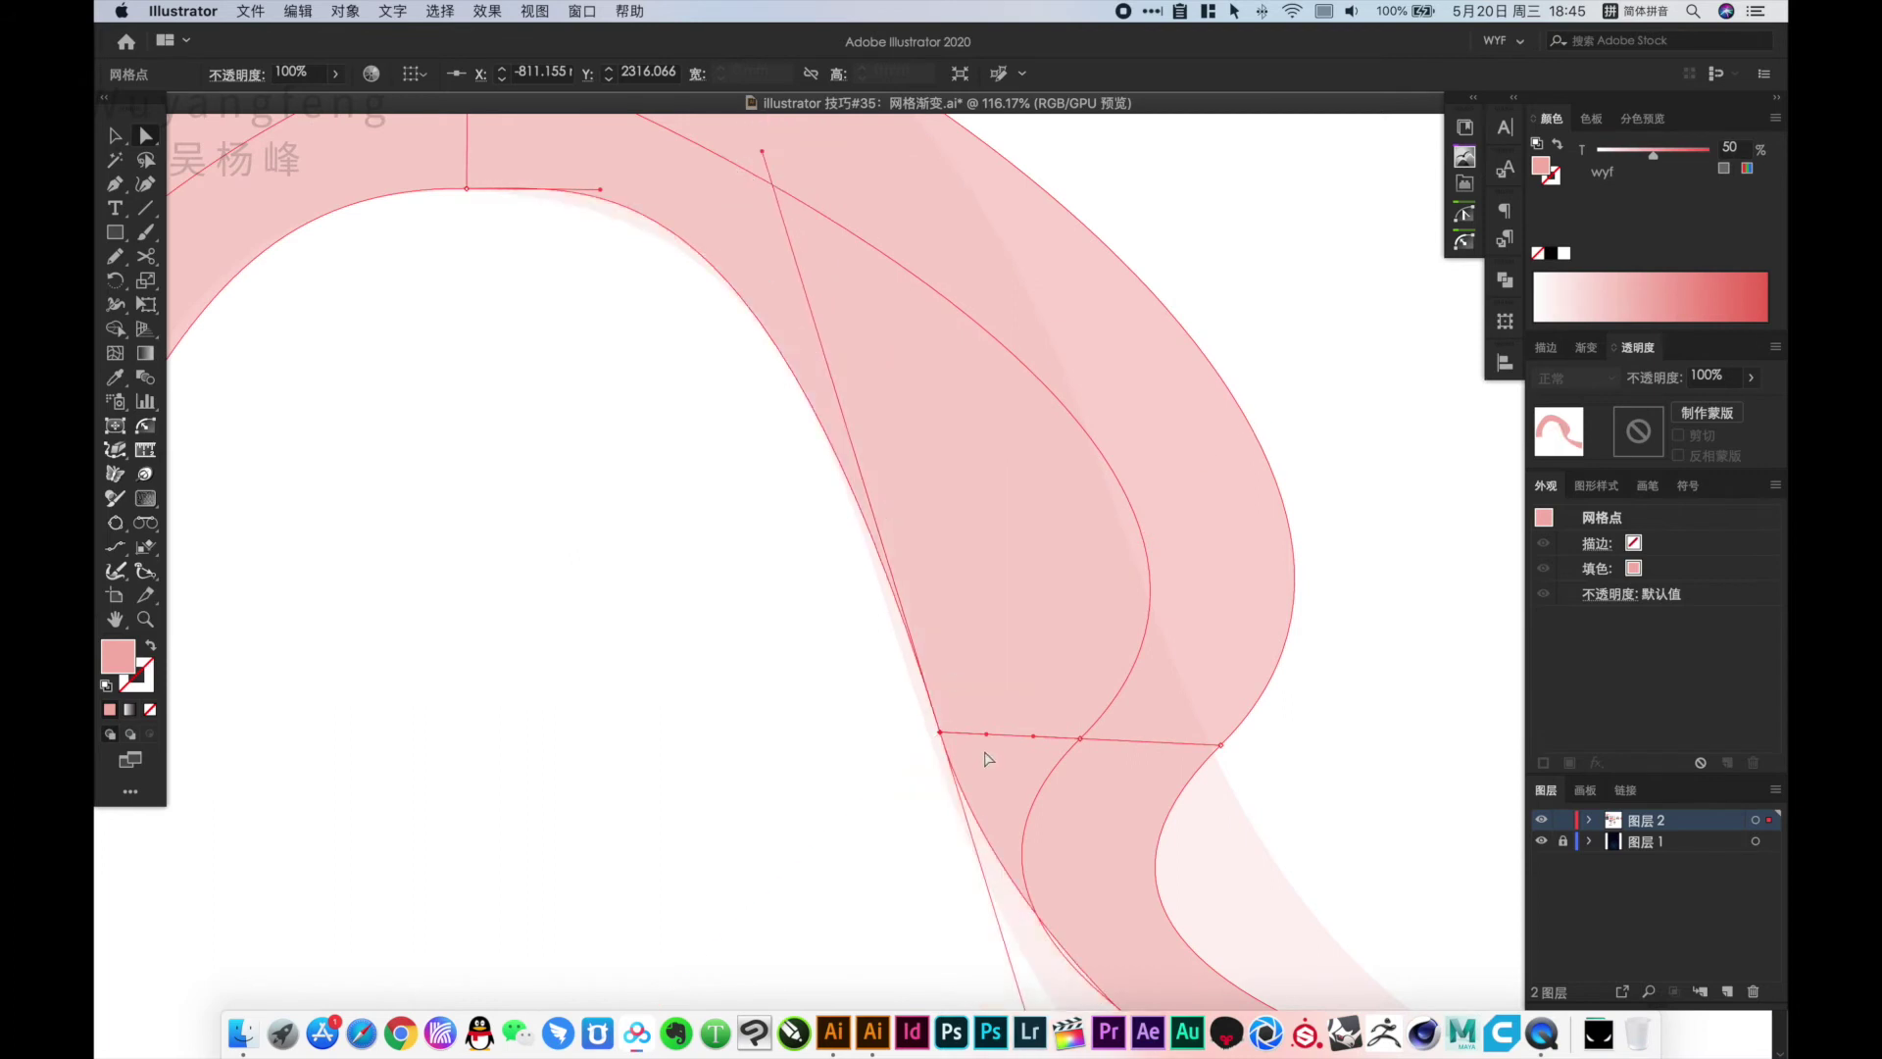
{"action": "left_click", "coordinate": [1220, 744]}
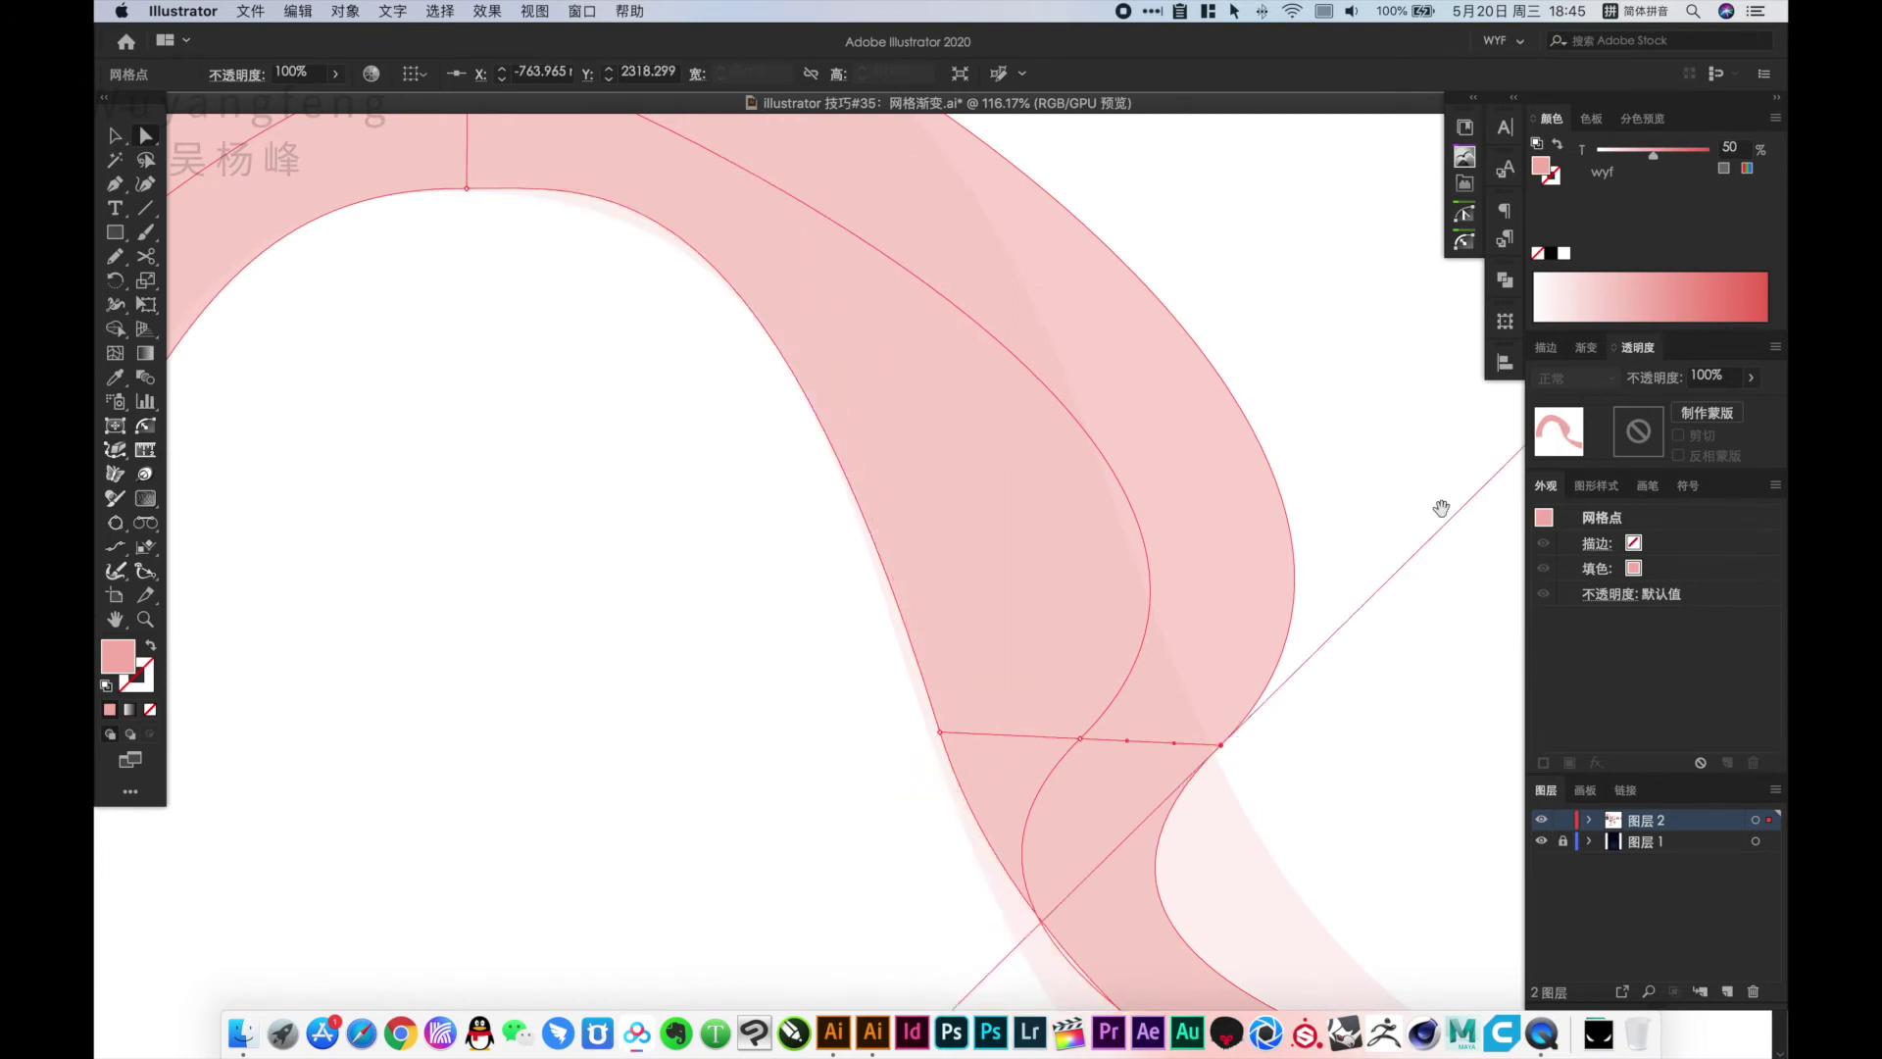
{"action": "key", "text": "ctrl+1"}
{"action": "left_click_drag", "start_coordinate": [1264, 486], "coordinate": [852, 417]}
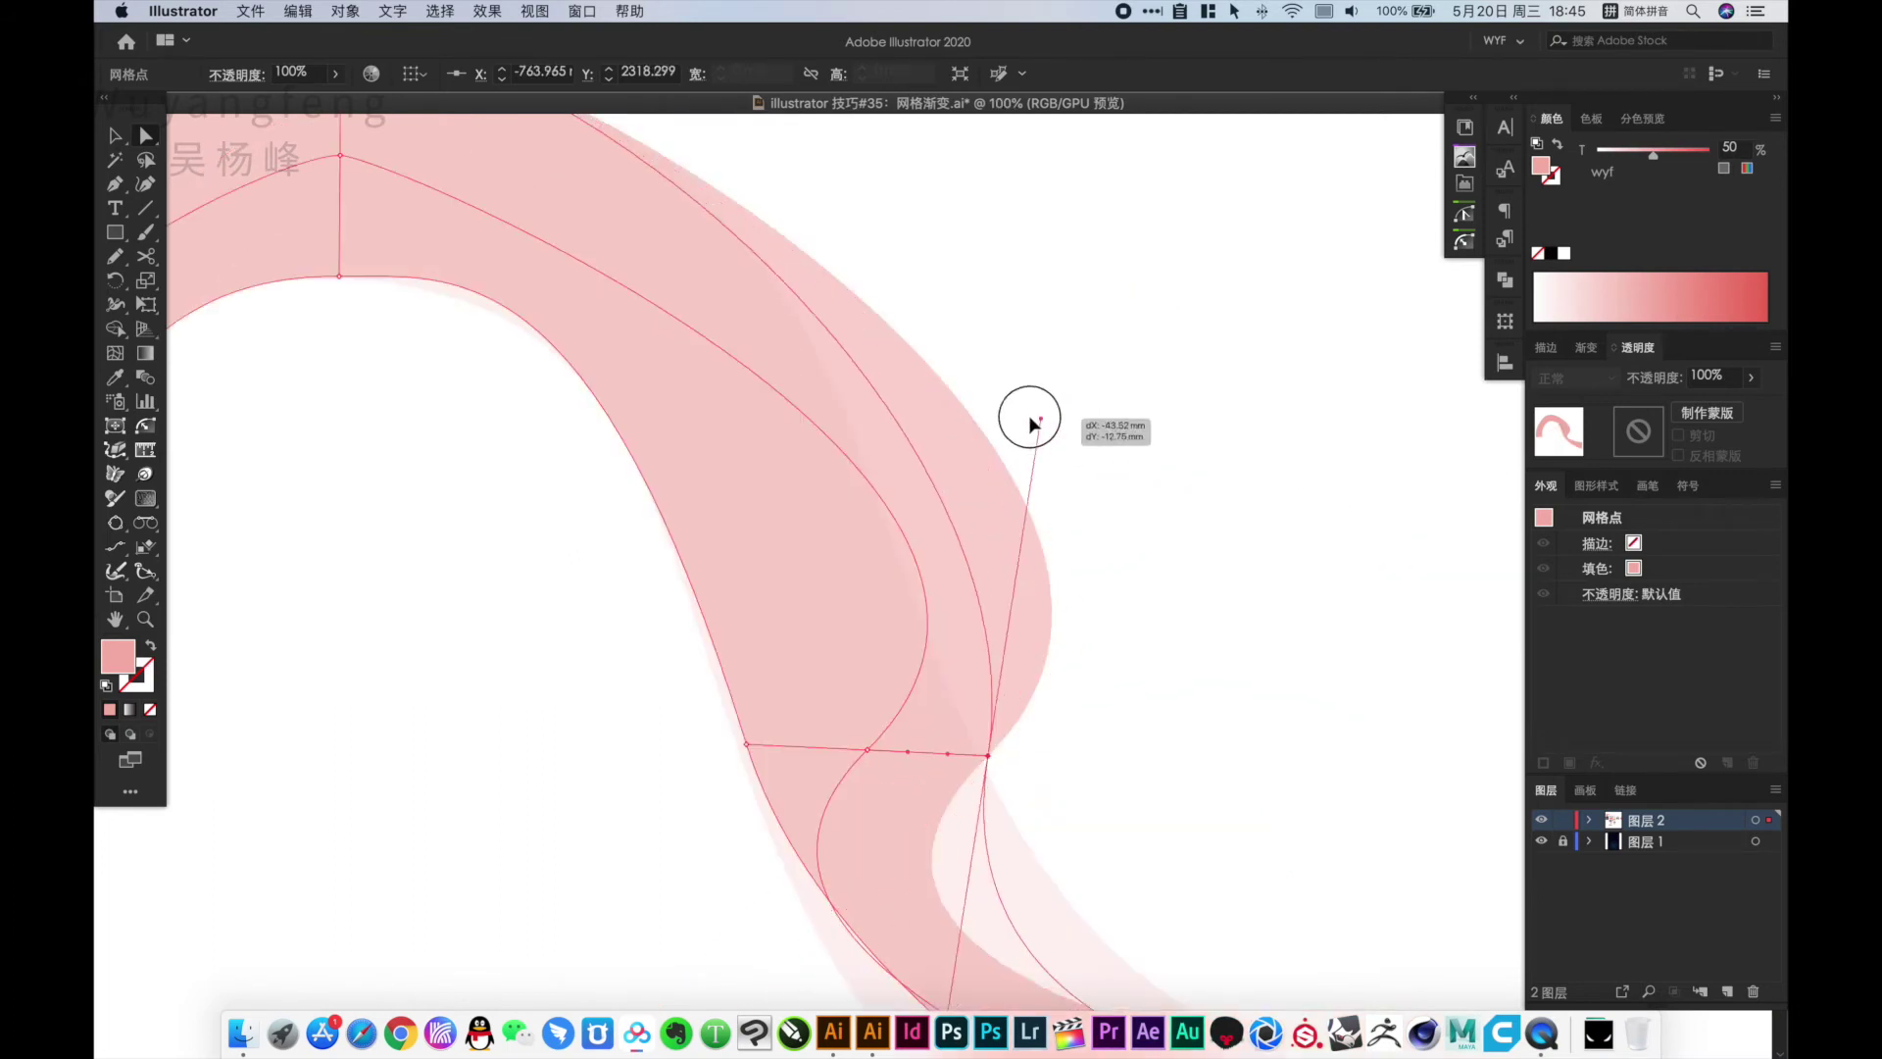
{"action": "left_click", "coordinate": [867, 750]}
{"action": "left_click_drag", "start_coordinate": [1144, 481], "coordinate": [706, 373]}
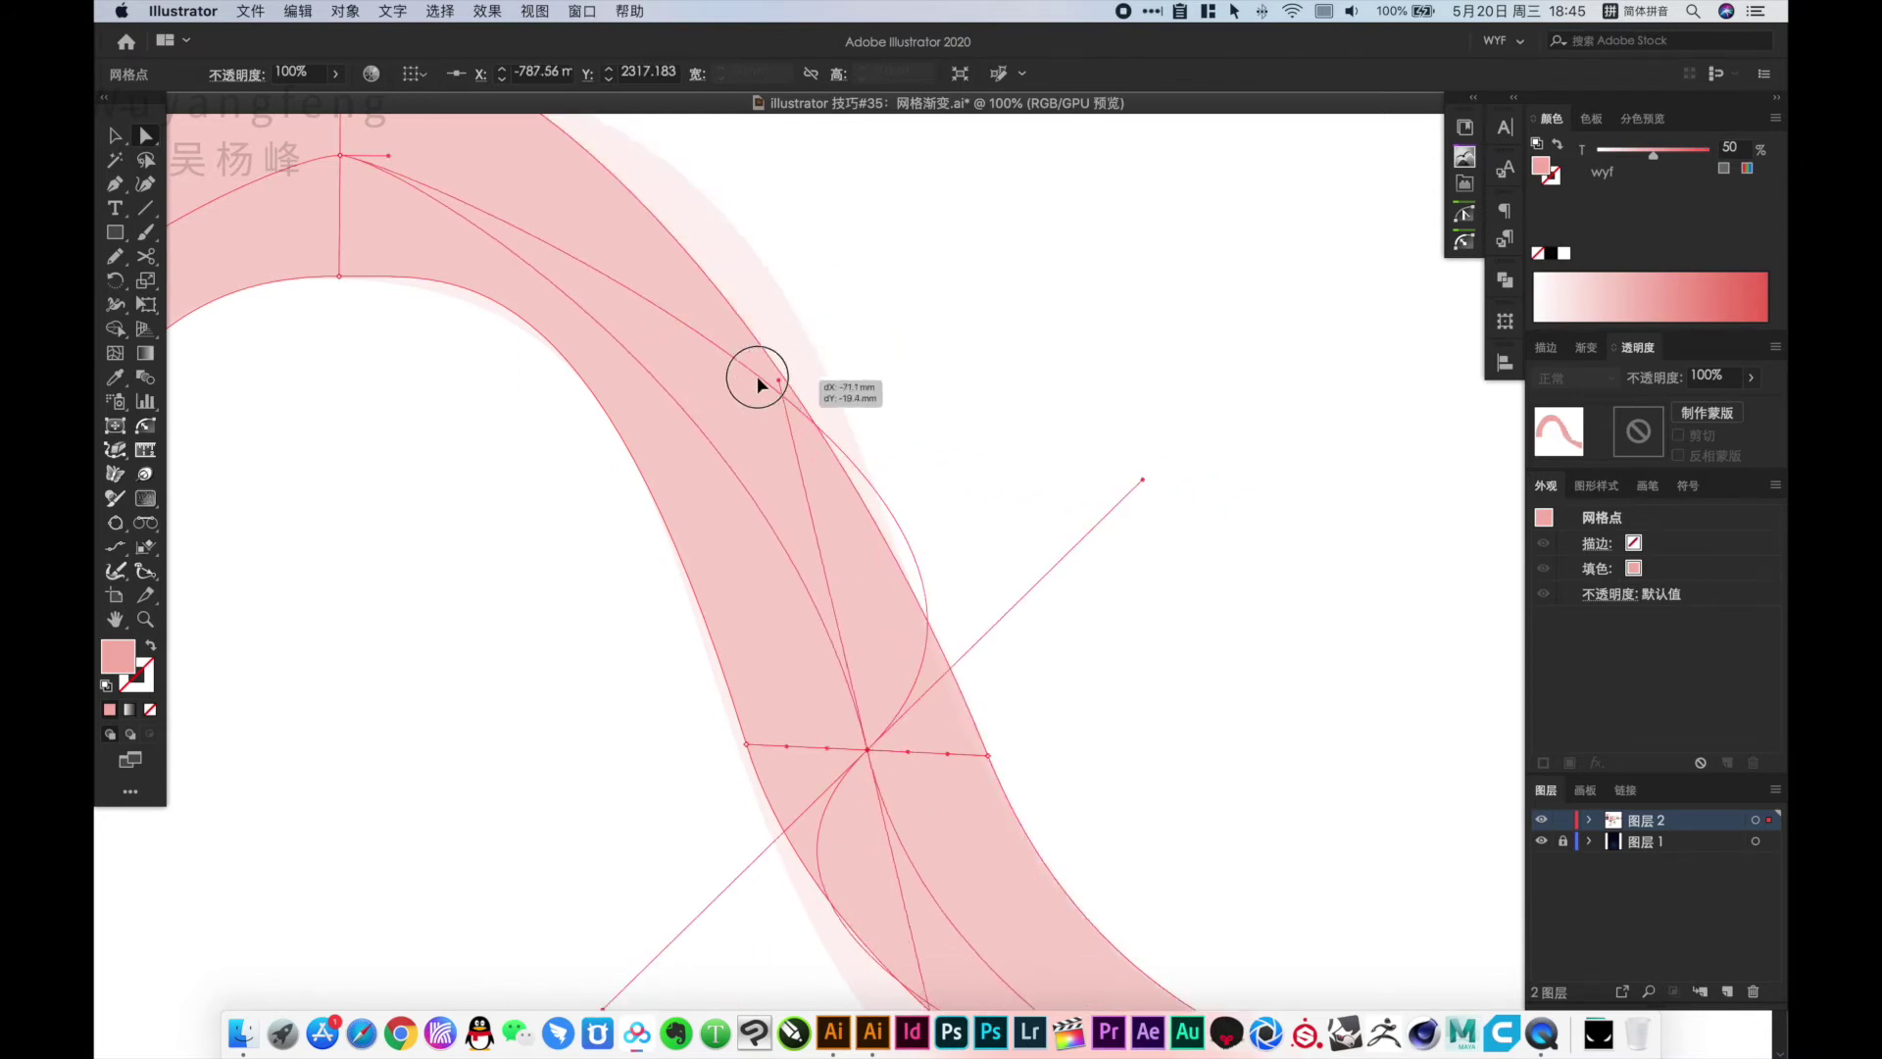
Reshape the band's lower-right end by bending its corner and end-point handles along the band
{"action": "left_click", "coordinate": [924, 664]}
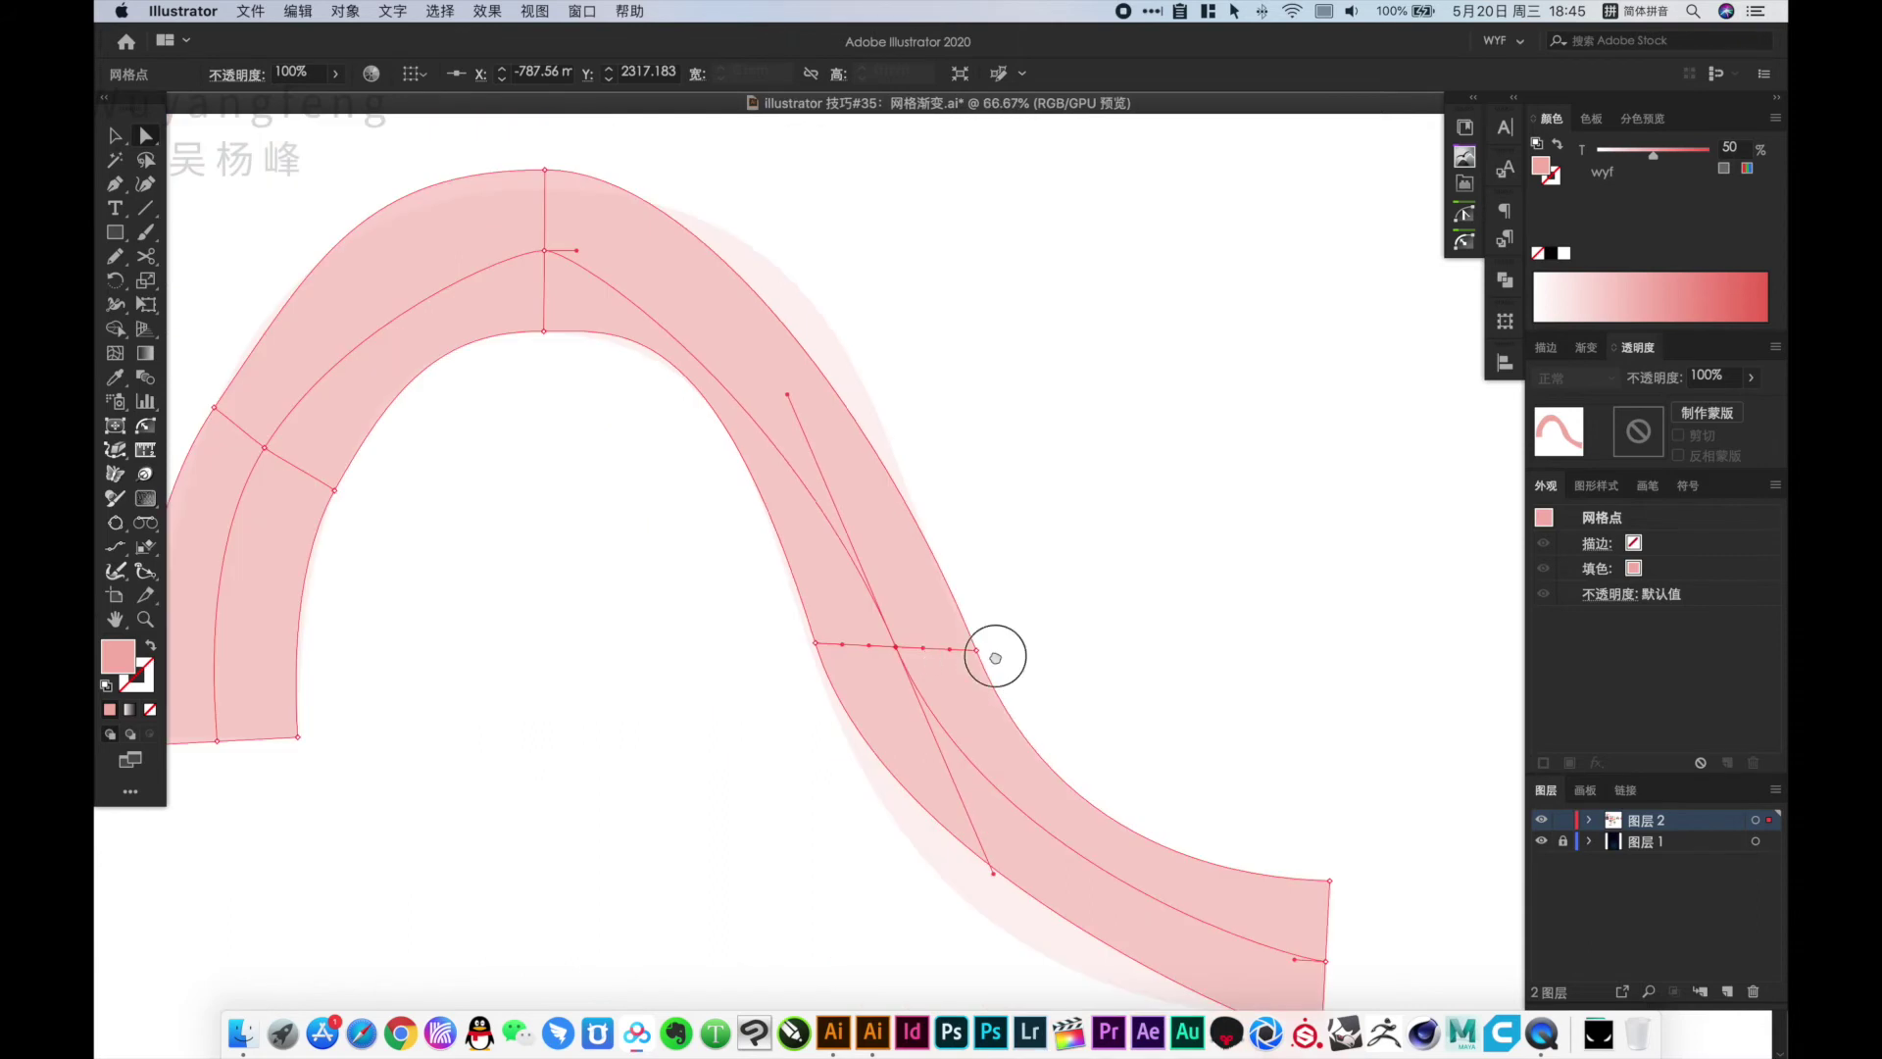
{"action": "scroll", "coordinate": [1135, 752], "scroll_direction": "down", "scroll_amount": 3}
{"action": "left_click_drag", "start_coordinate": [1284, 892], "coordinate": [1094, 887]}
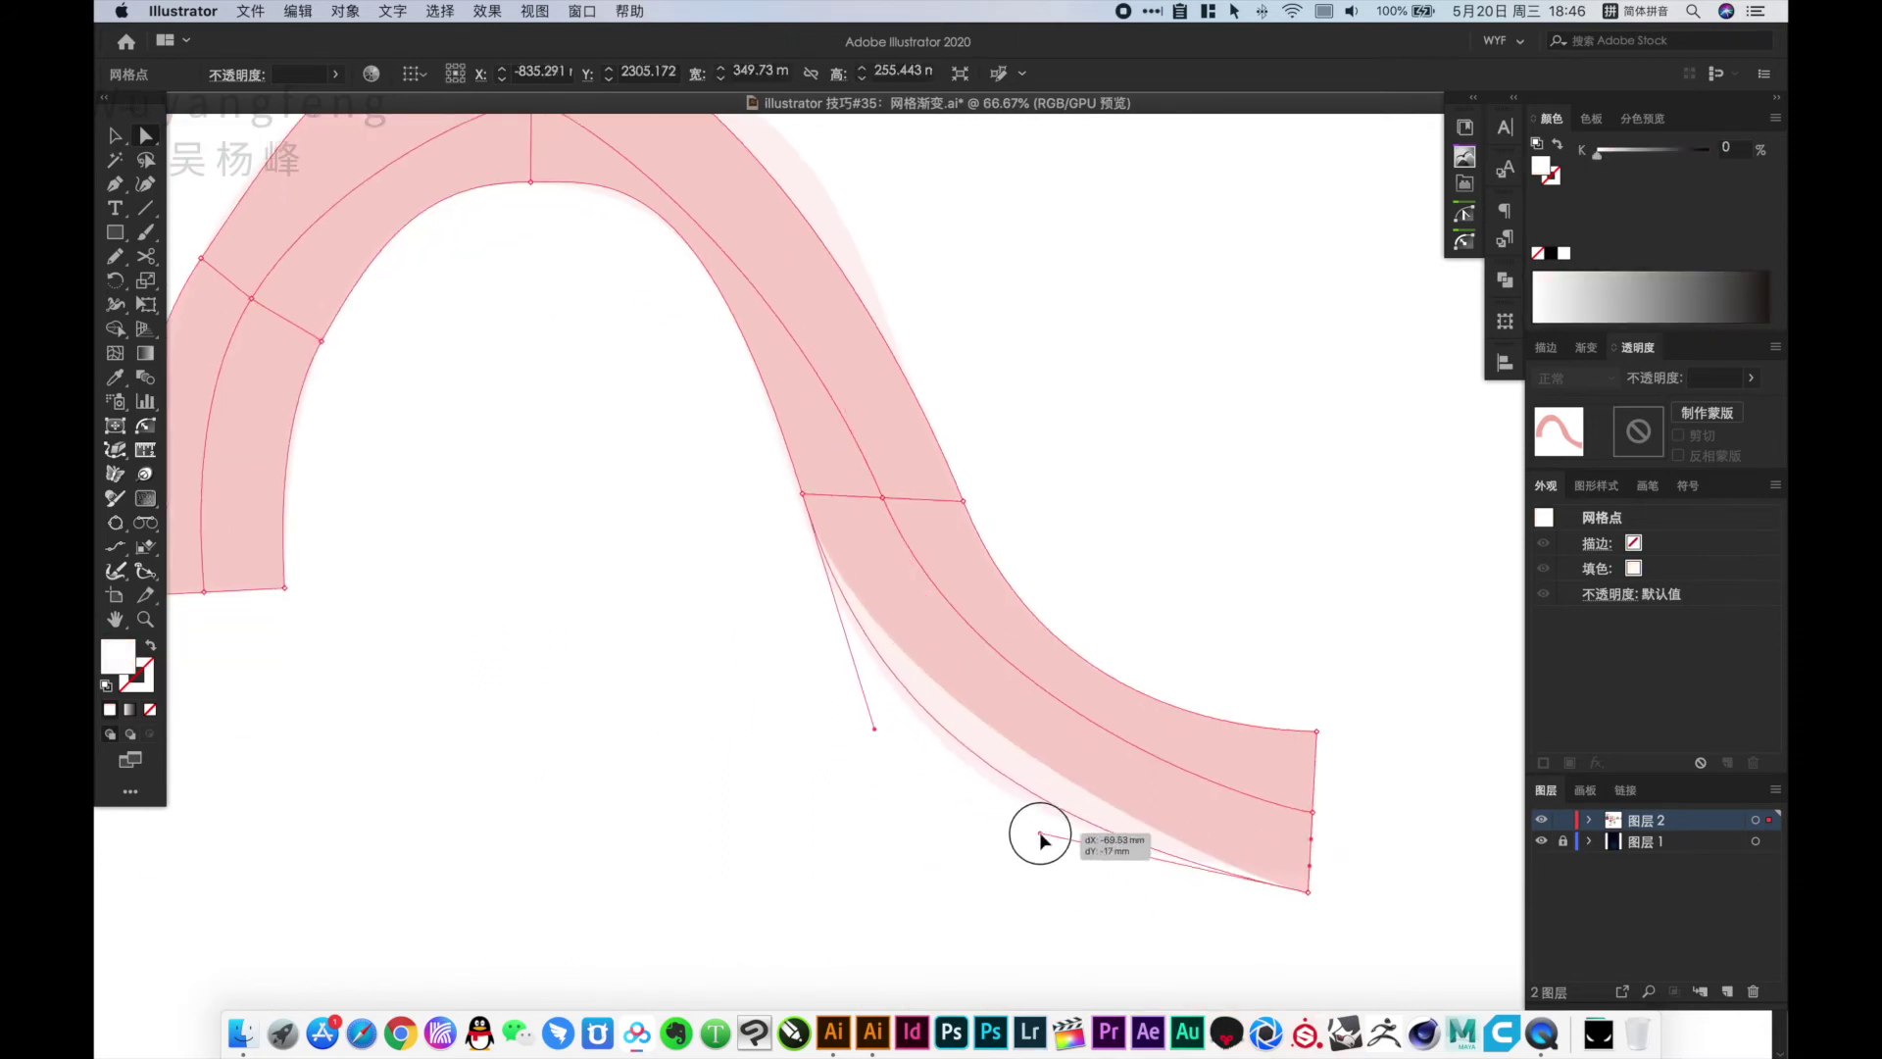
{"action": "left_click_drag", "start_coordinate": [1094, 887], "coordinate": [1021, 855]}
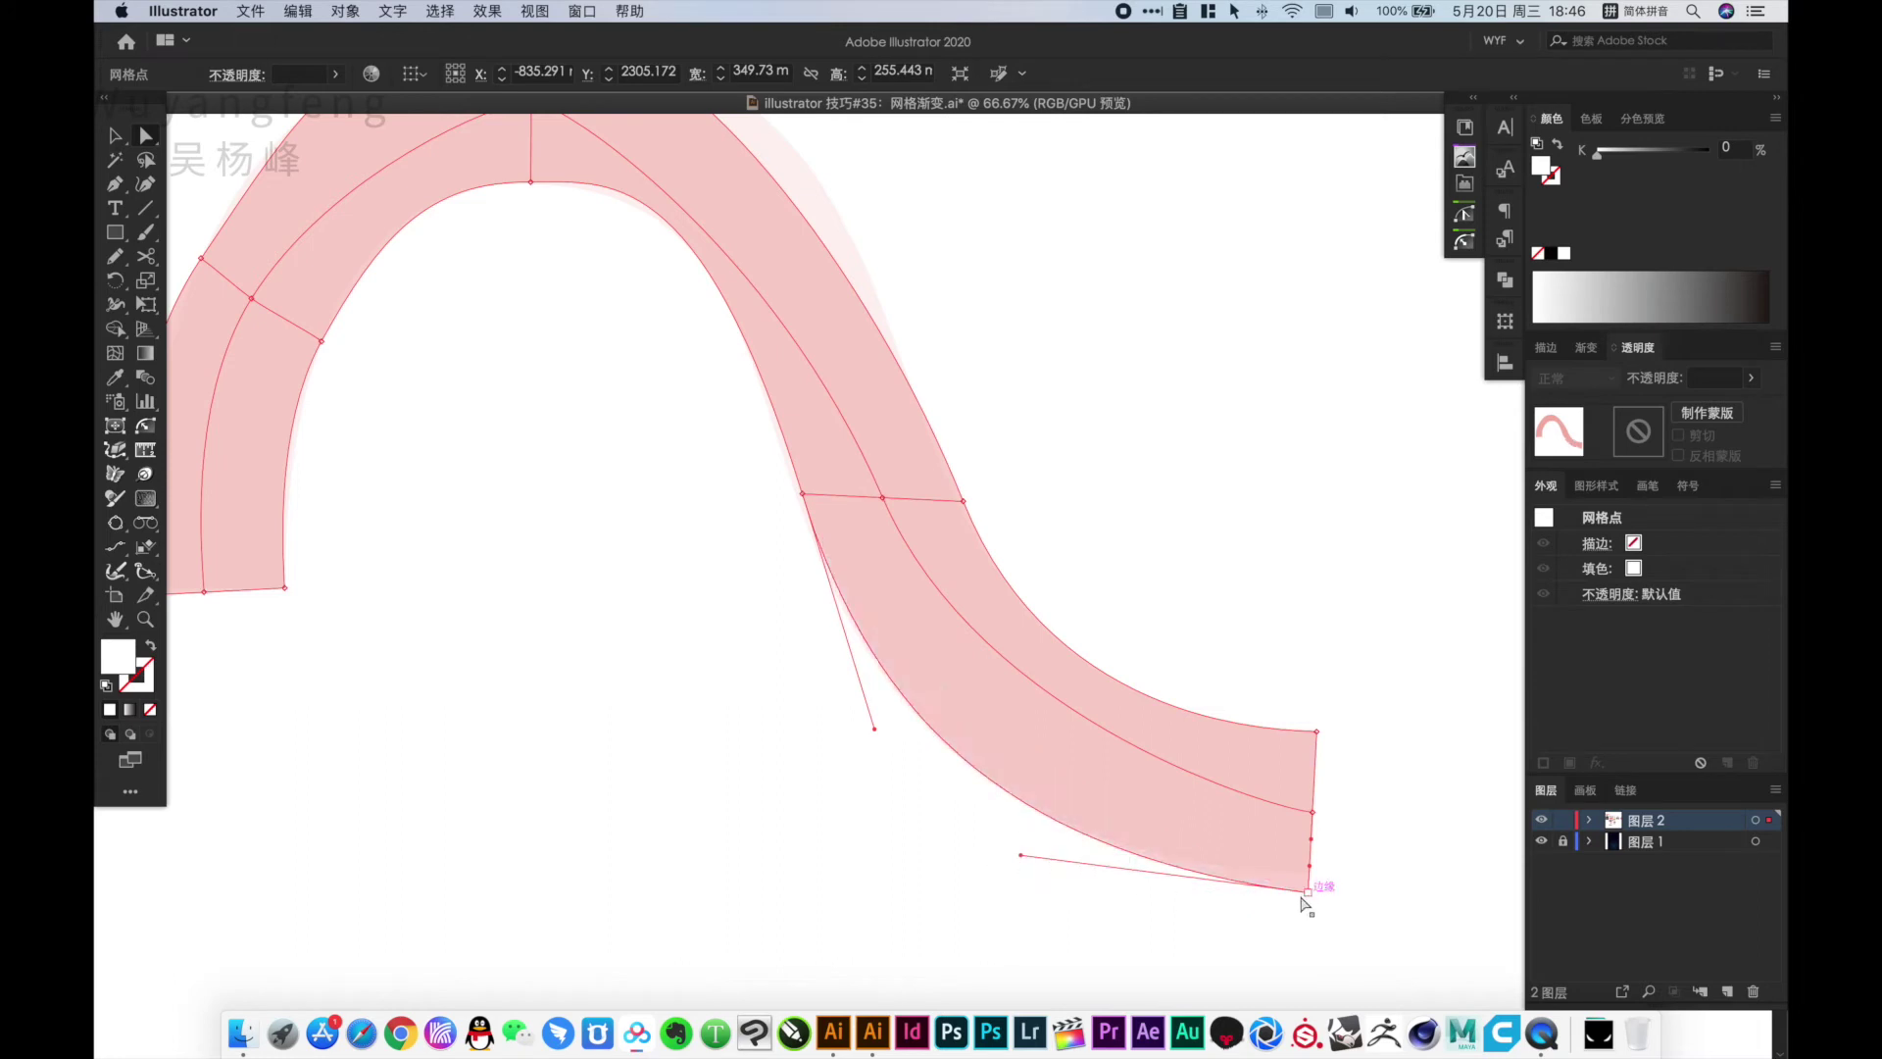
{"action": "left_click_drag", "start_coordinate": [1302, 896], "coordinate": [1299, 878]}
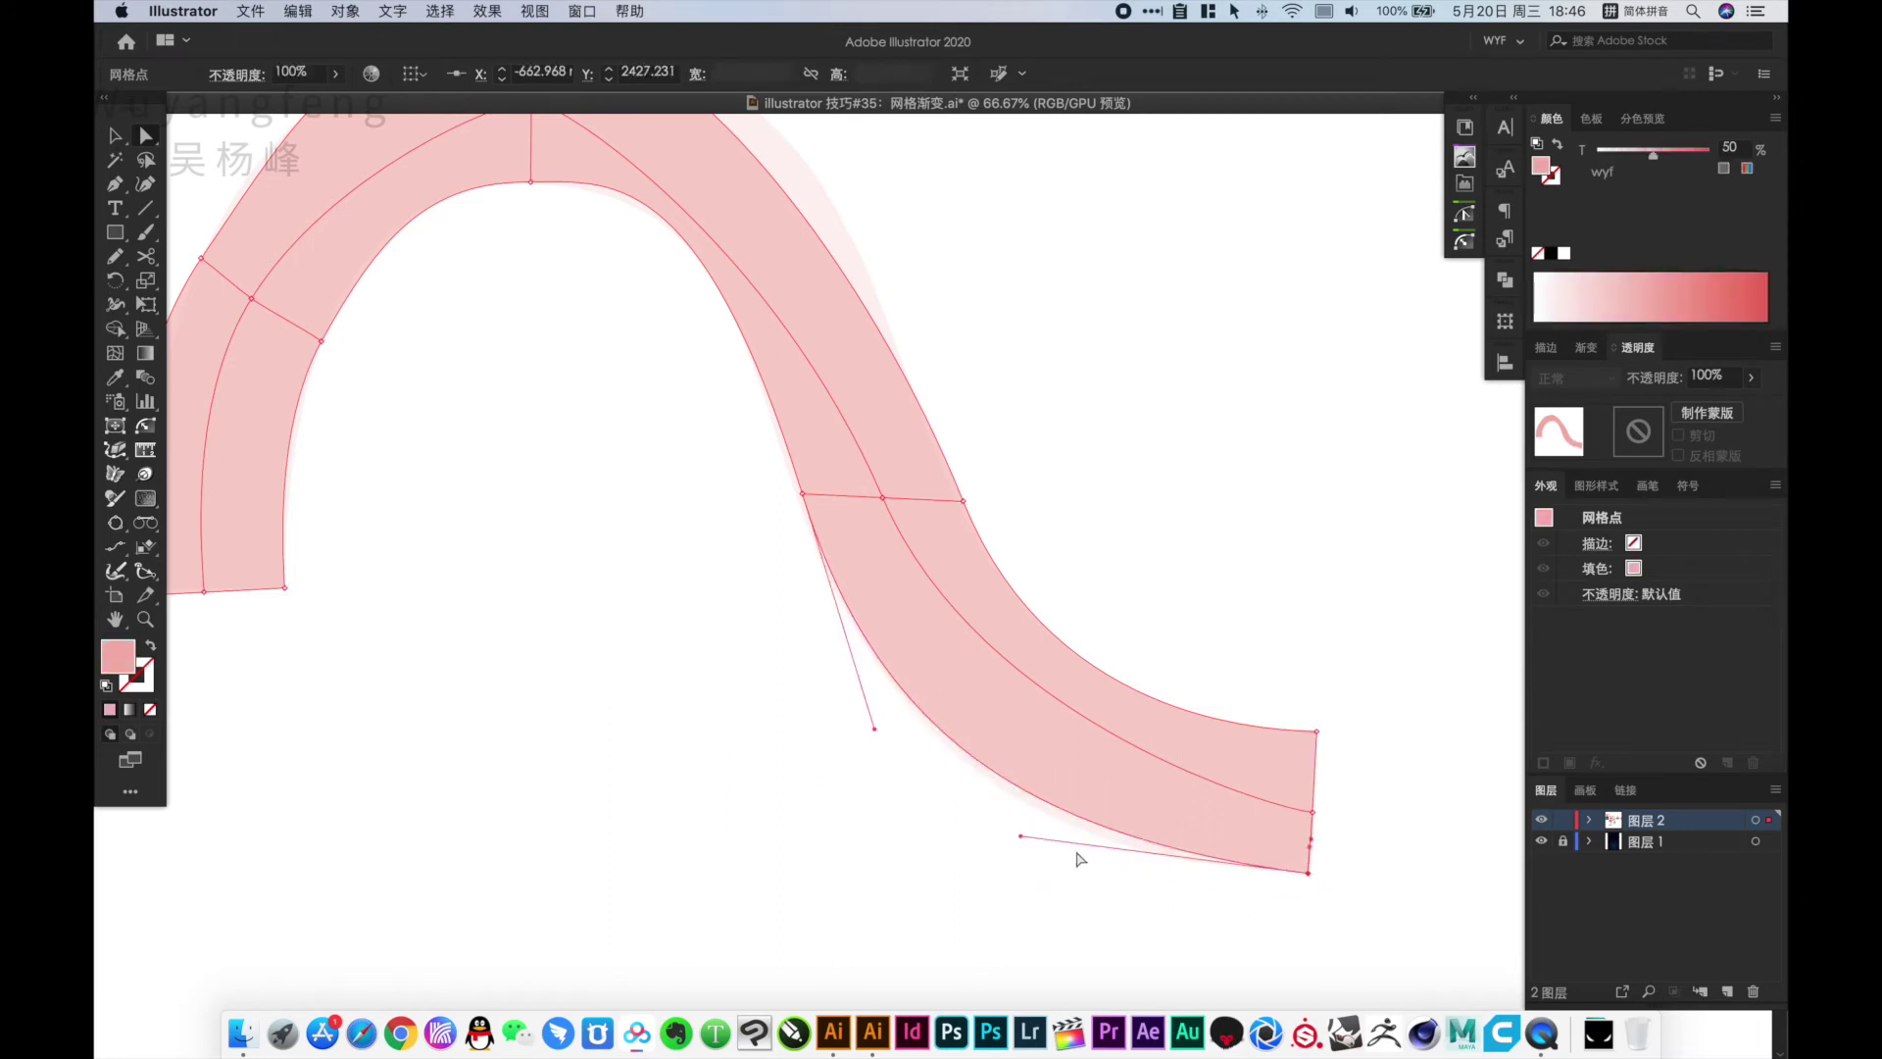
{"action": "left_click_drag", "start_coordinate": [1022, 838], "coordinate": [1001, 852]}
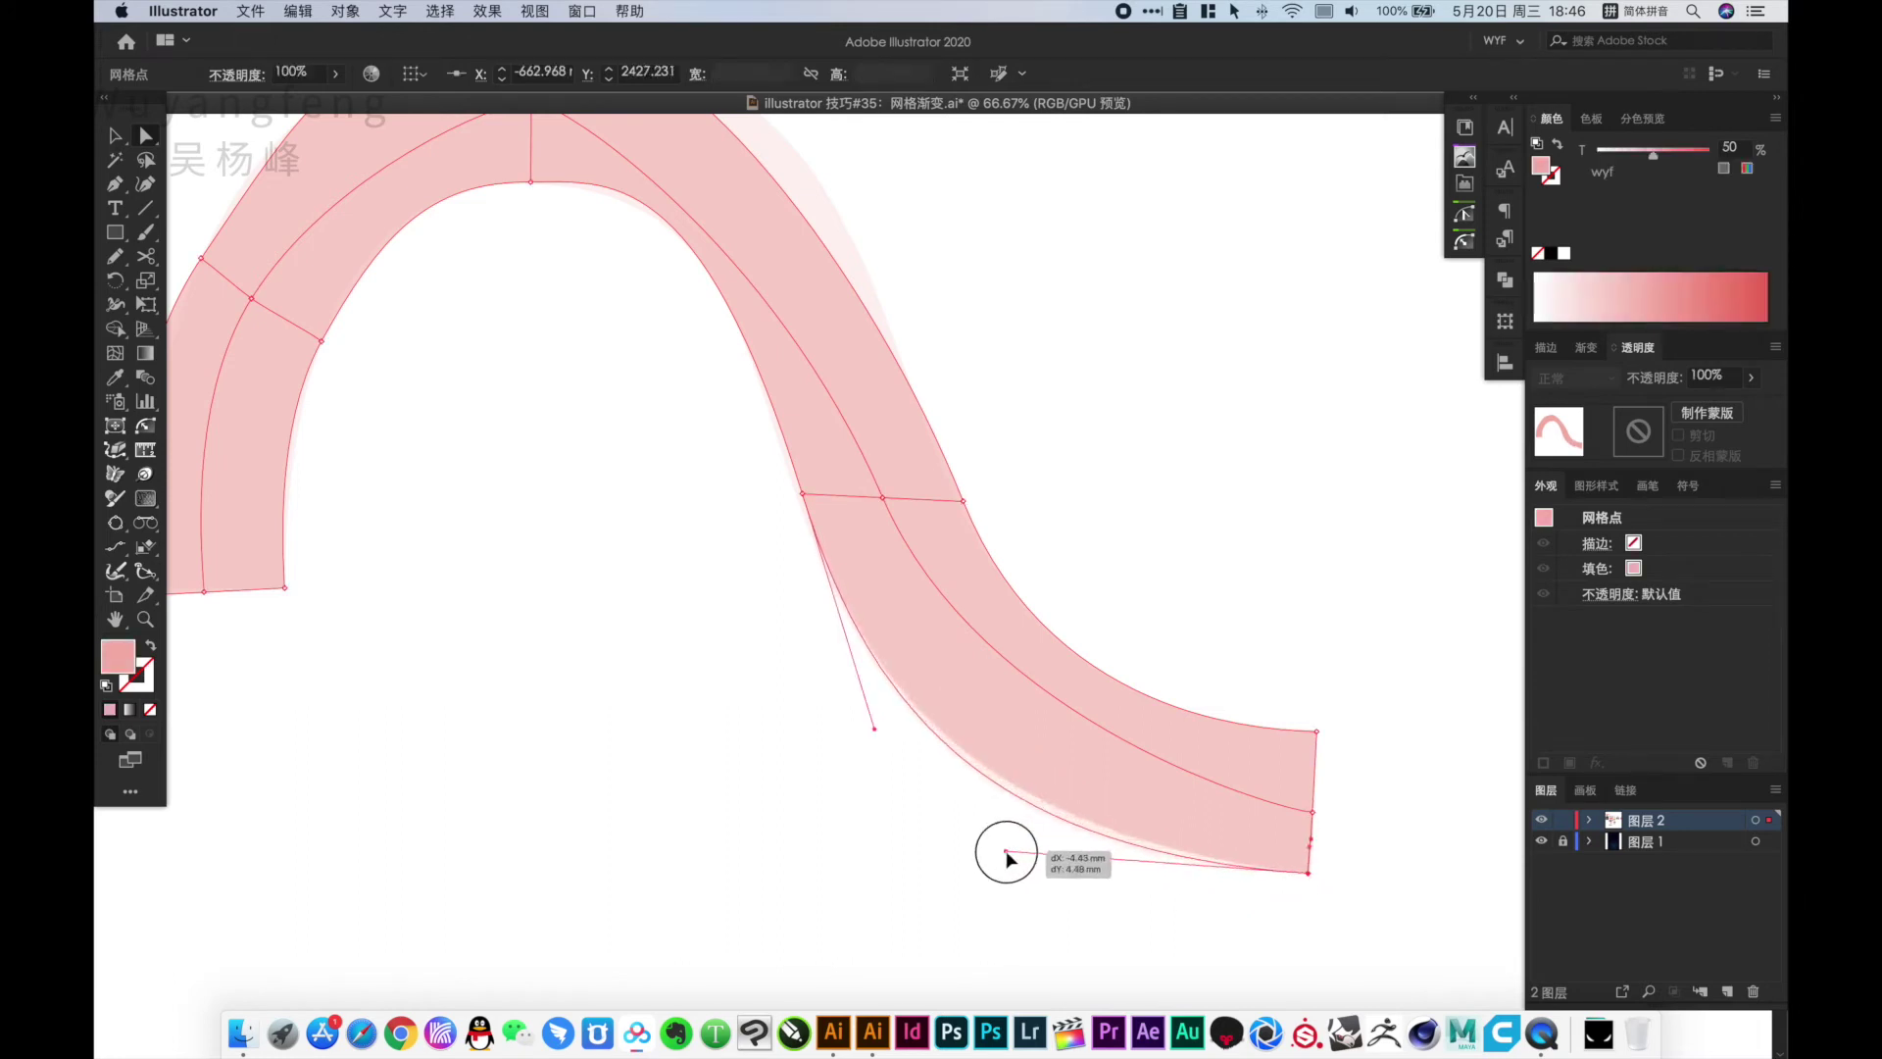
{"action": "left_click", "coordinate": [1315, 812]}
{"action": "scroll", "coordinate": [1321, 782], "scroll_direction": "up", "scroll_amount": 5}
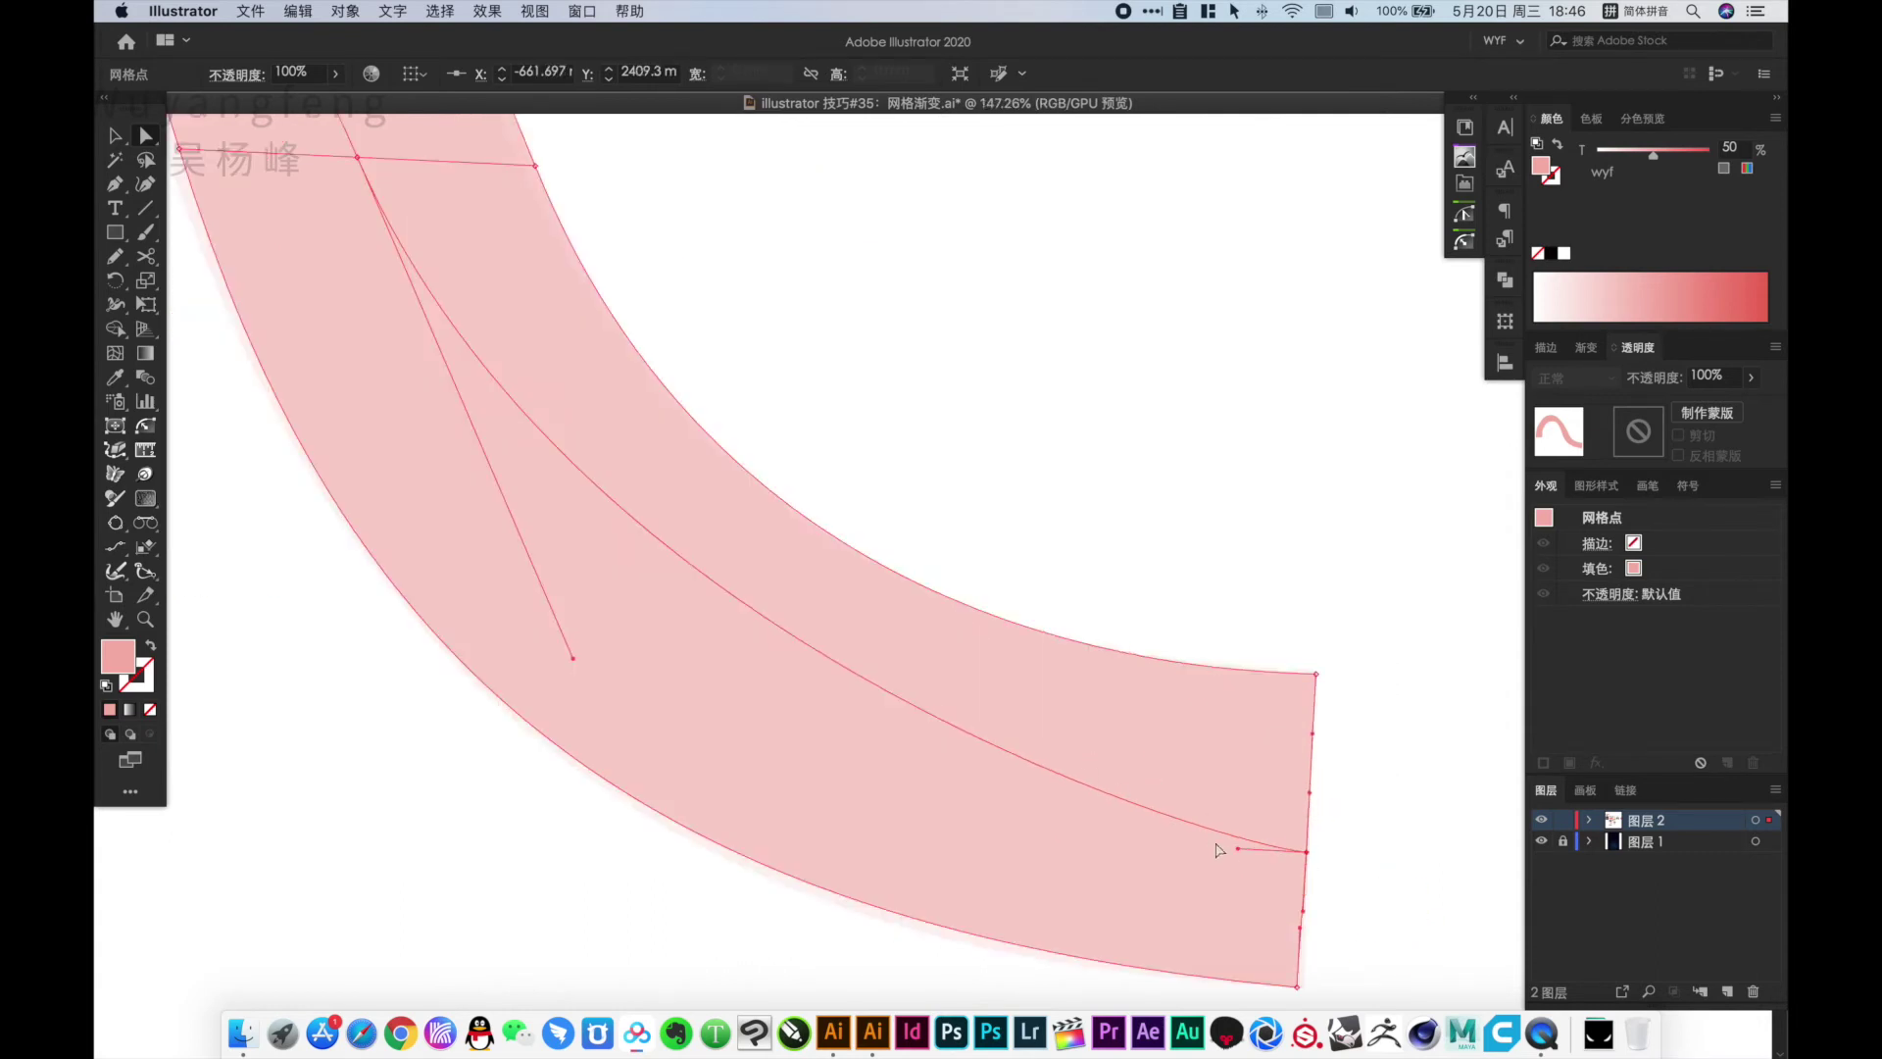
{"action": "left_click_drag", "start_coordinate": [1238, 849], "coordinate": [845, 808]}
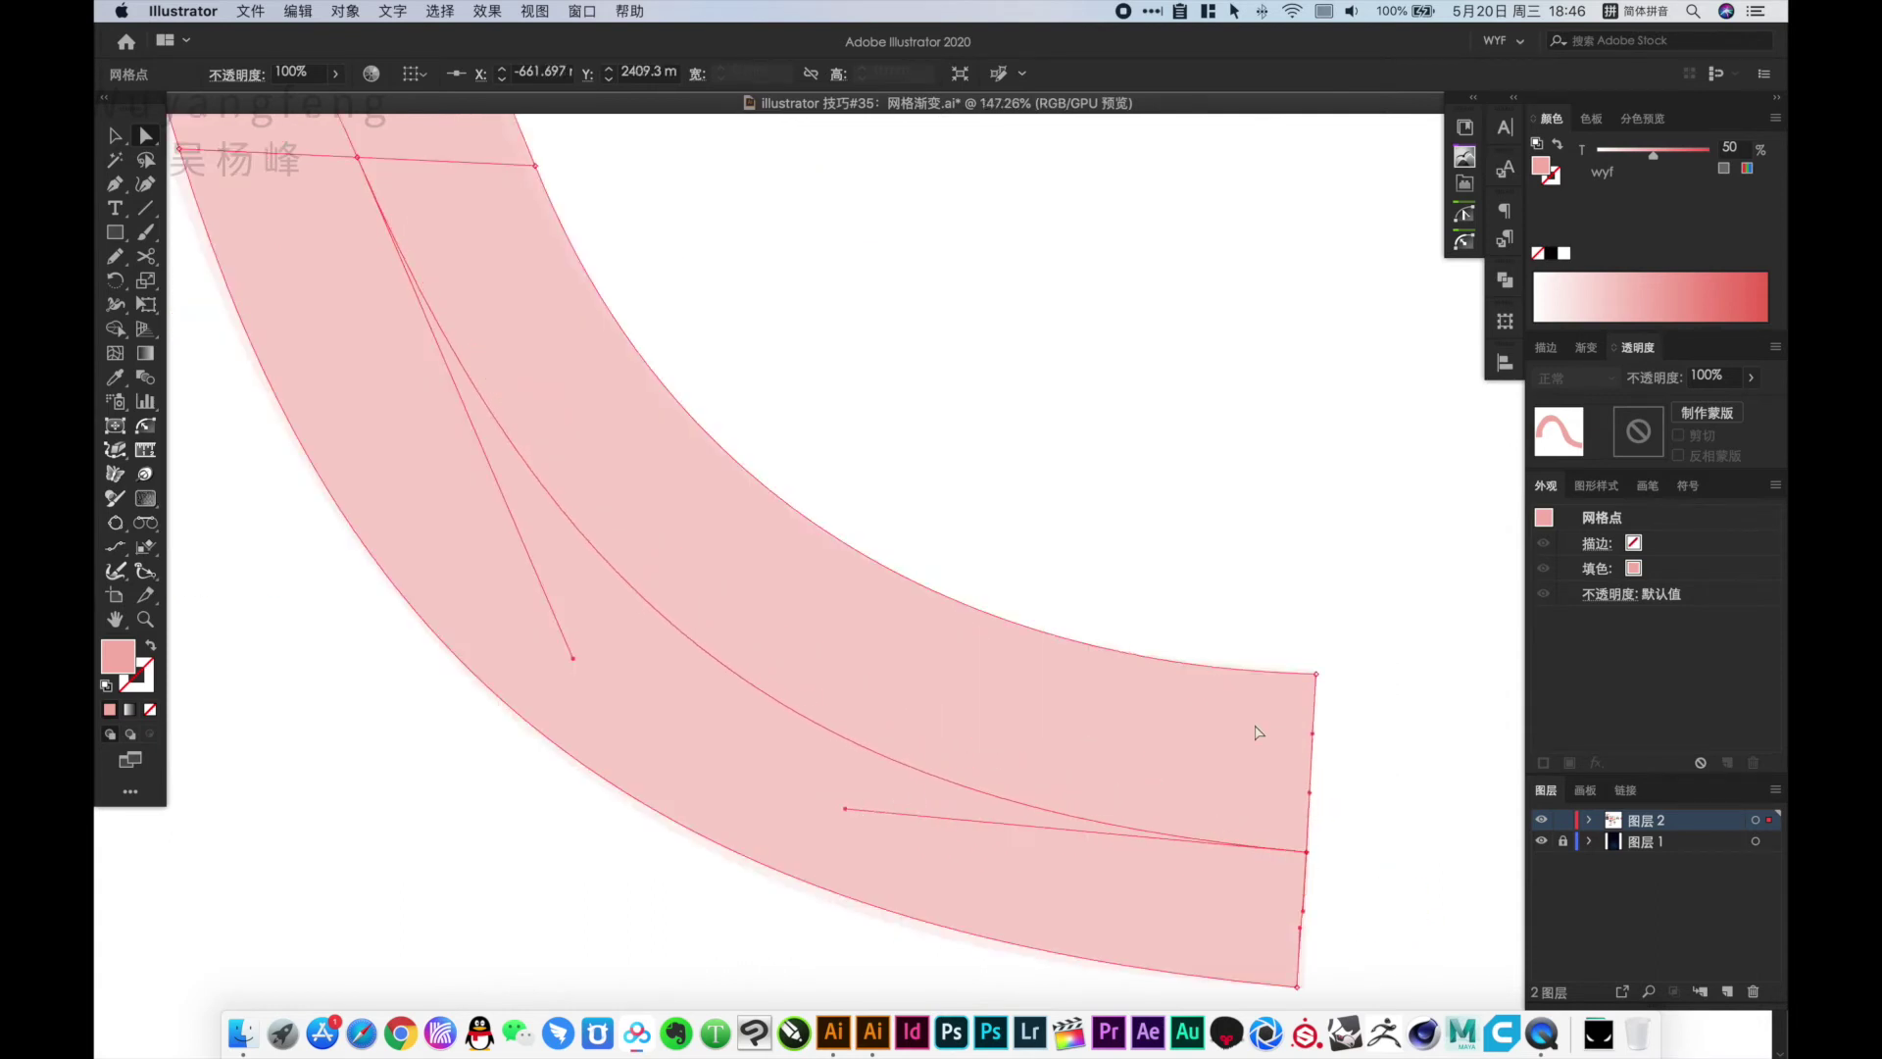
{"action": "scroll", "coordinate": [564, 344], "scroll_direction": "down", "scroll_amount": 5}
Round the arch top by extending the centre point's right handle and lowering the top point
{"action": "left_click_drag", "start_coordinate": [789, 331], "coordinate": [805, 364]}
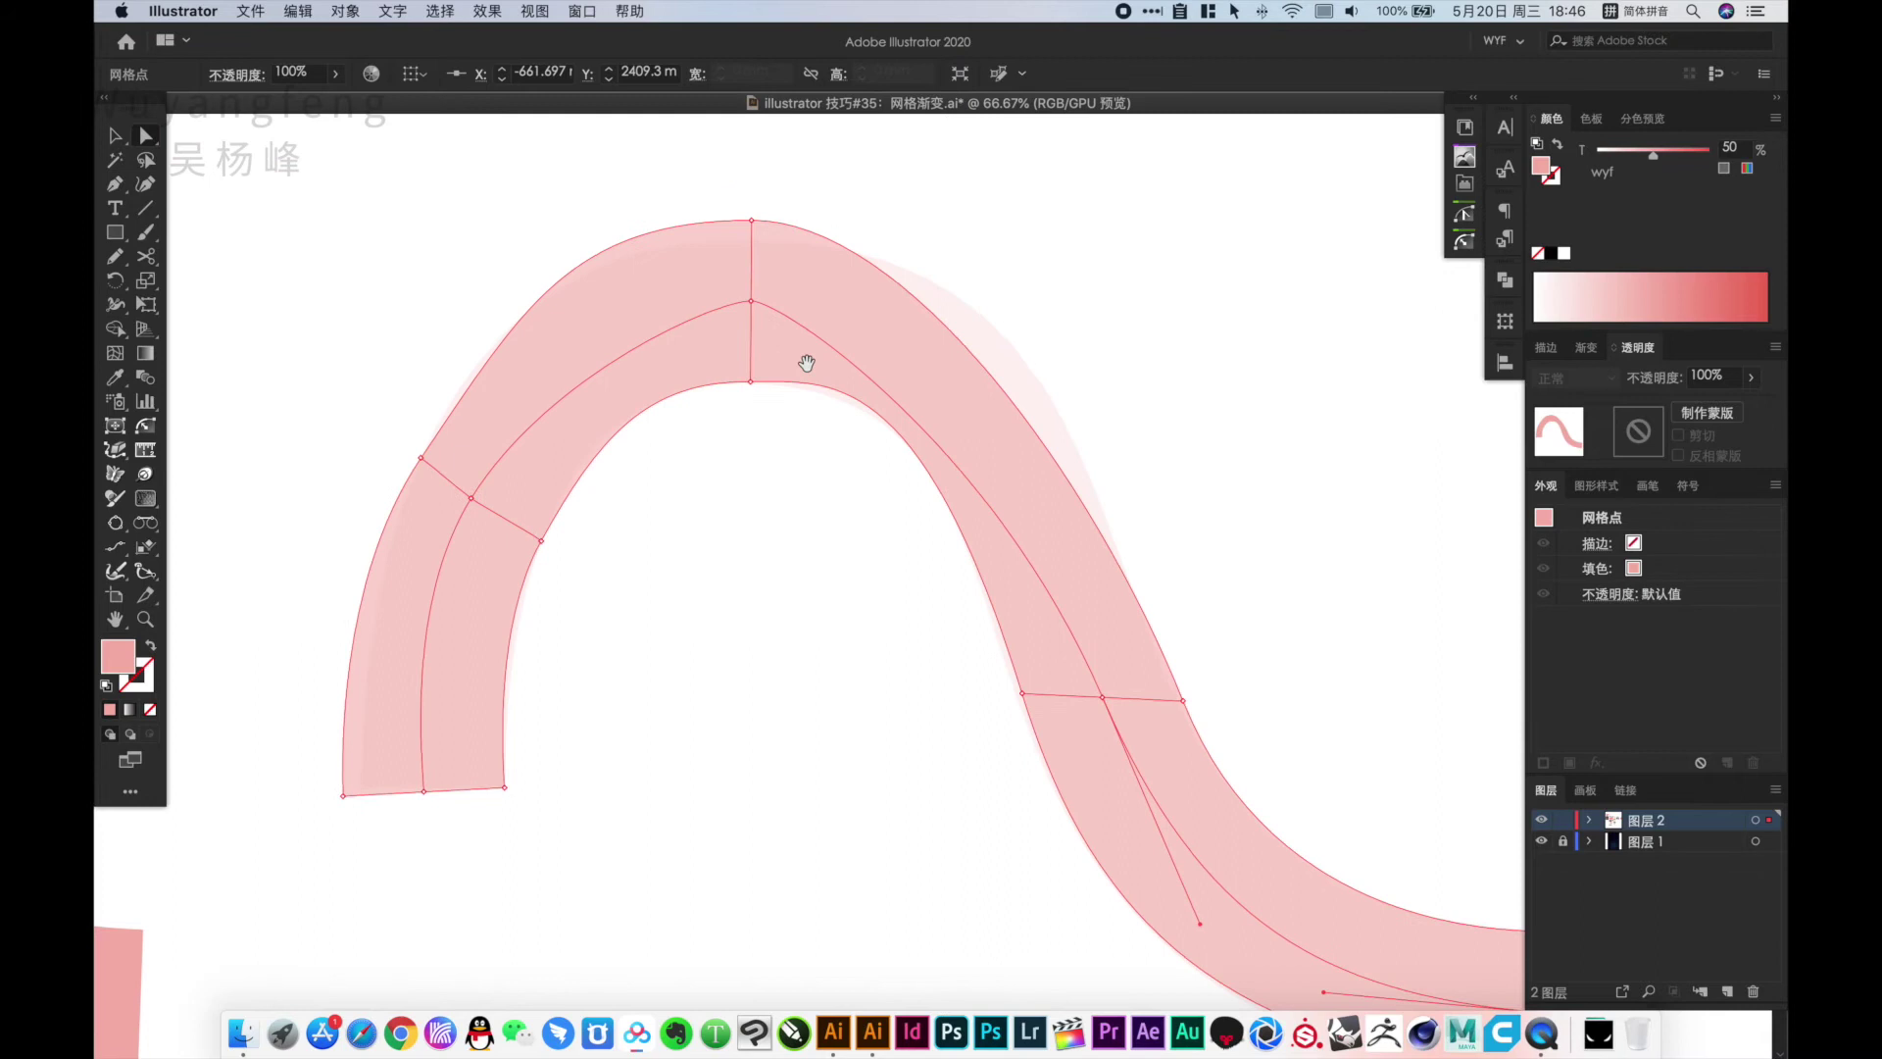
{"action": "left_click", "coordinate": [751, 301]}
{"action": "left_click_drag", "start_coordinate": [784, 301], "coordinate": [946, 318]}
{"action": "left_click", "coordinate": [752, 222]}
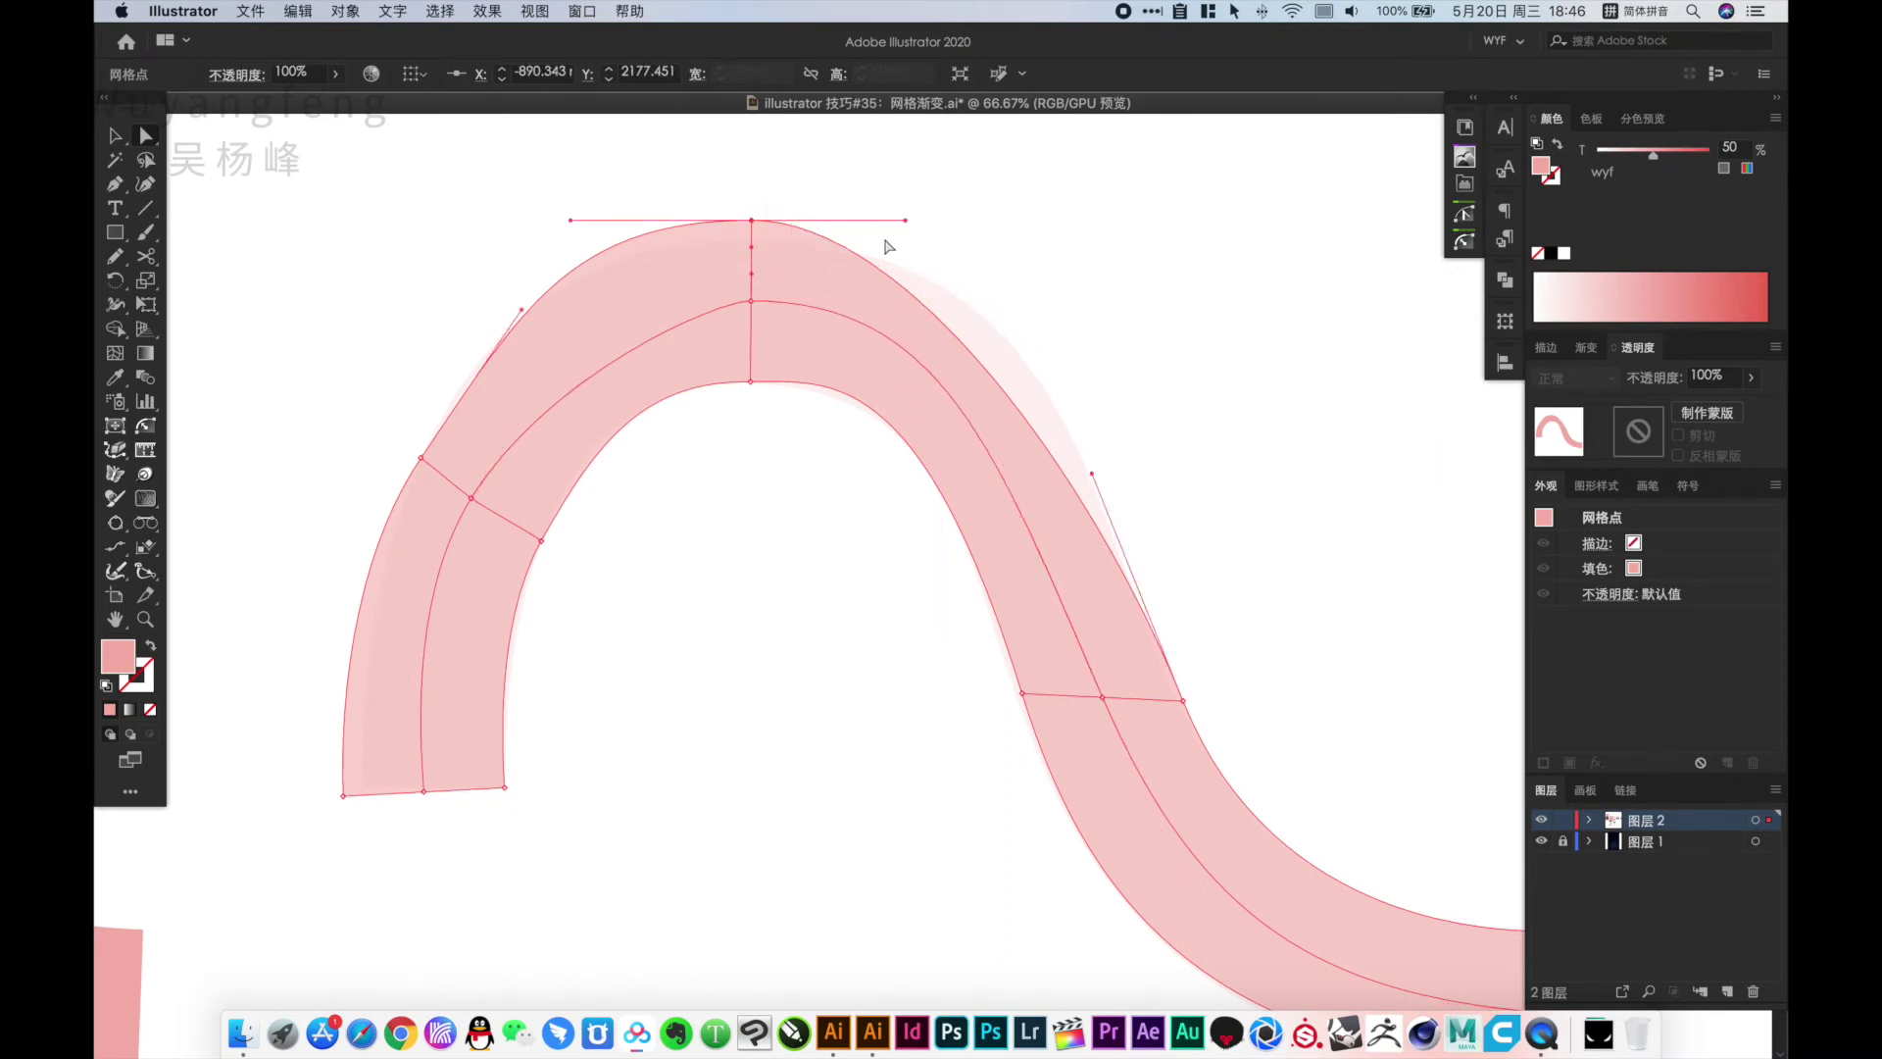
{"action": "left_click", "coordinate": [958, 219]}
{"action": "left_click", "coordinate": [753, 222]}
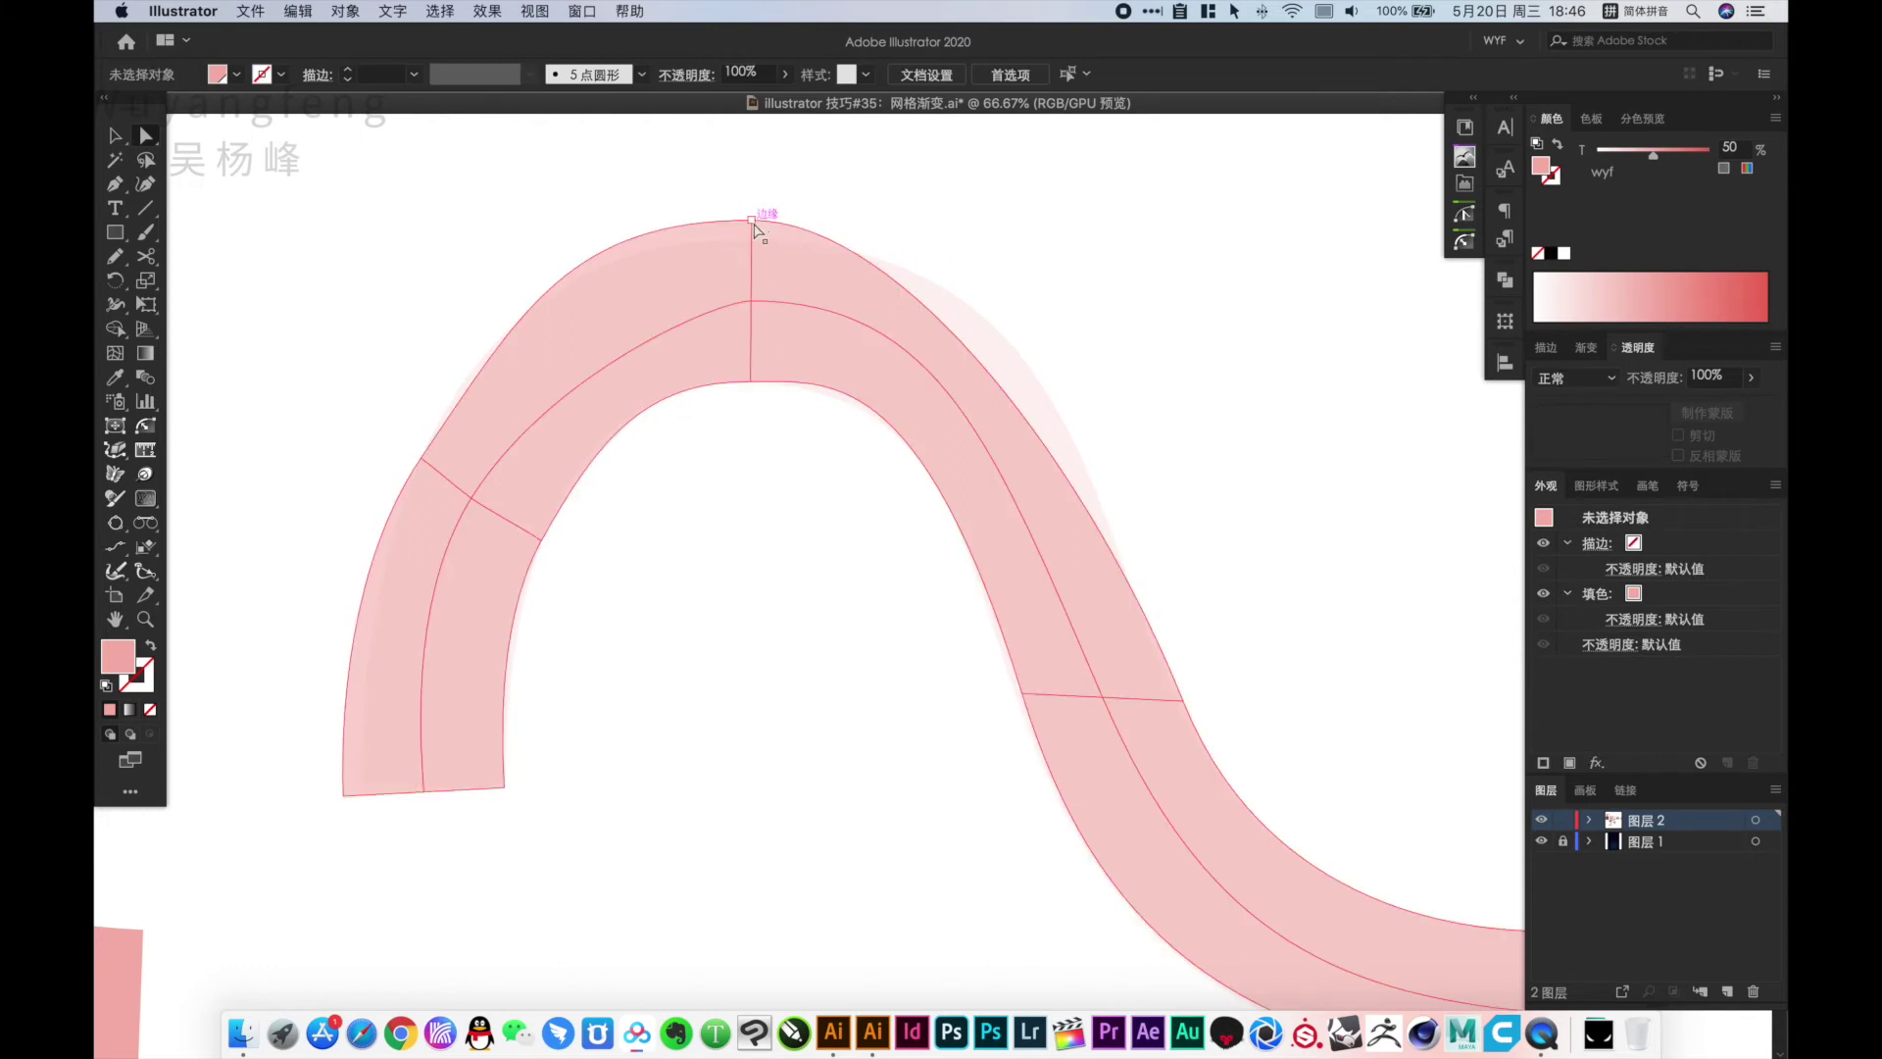
{"action": "left_click_drag", "start_coordinate": [753, 224], "coordinate": [753, 243]}
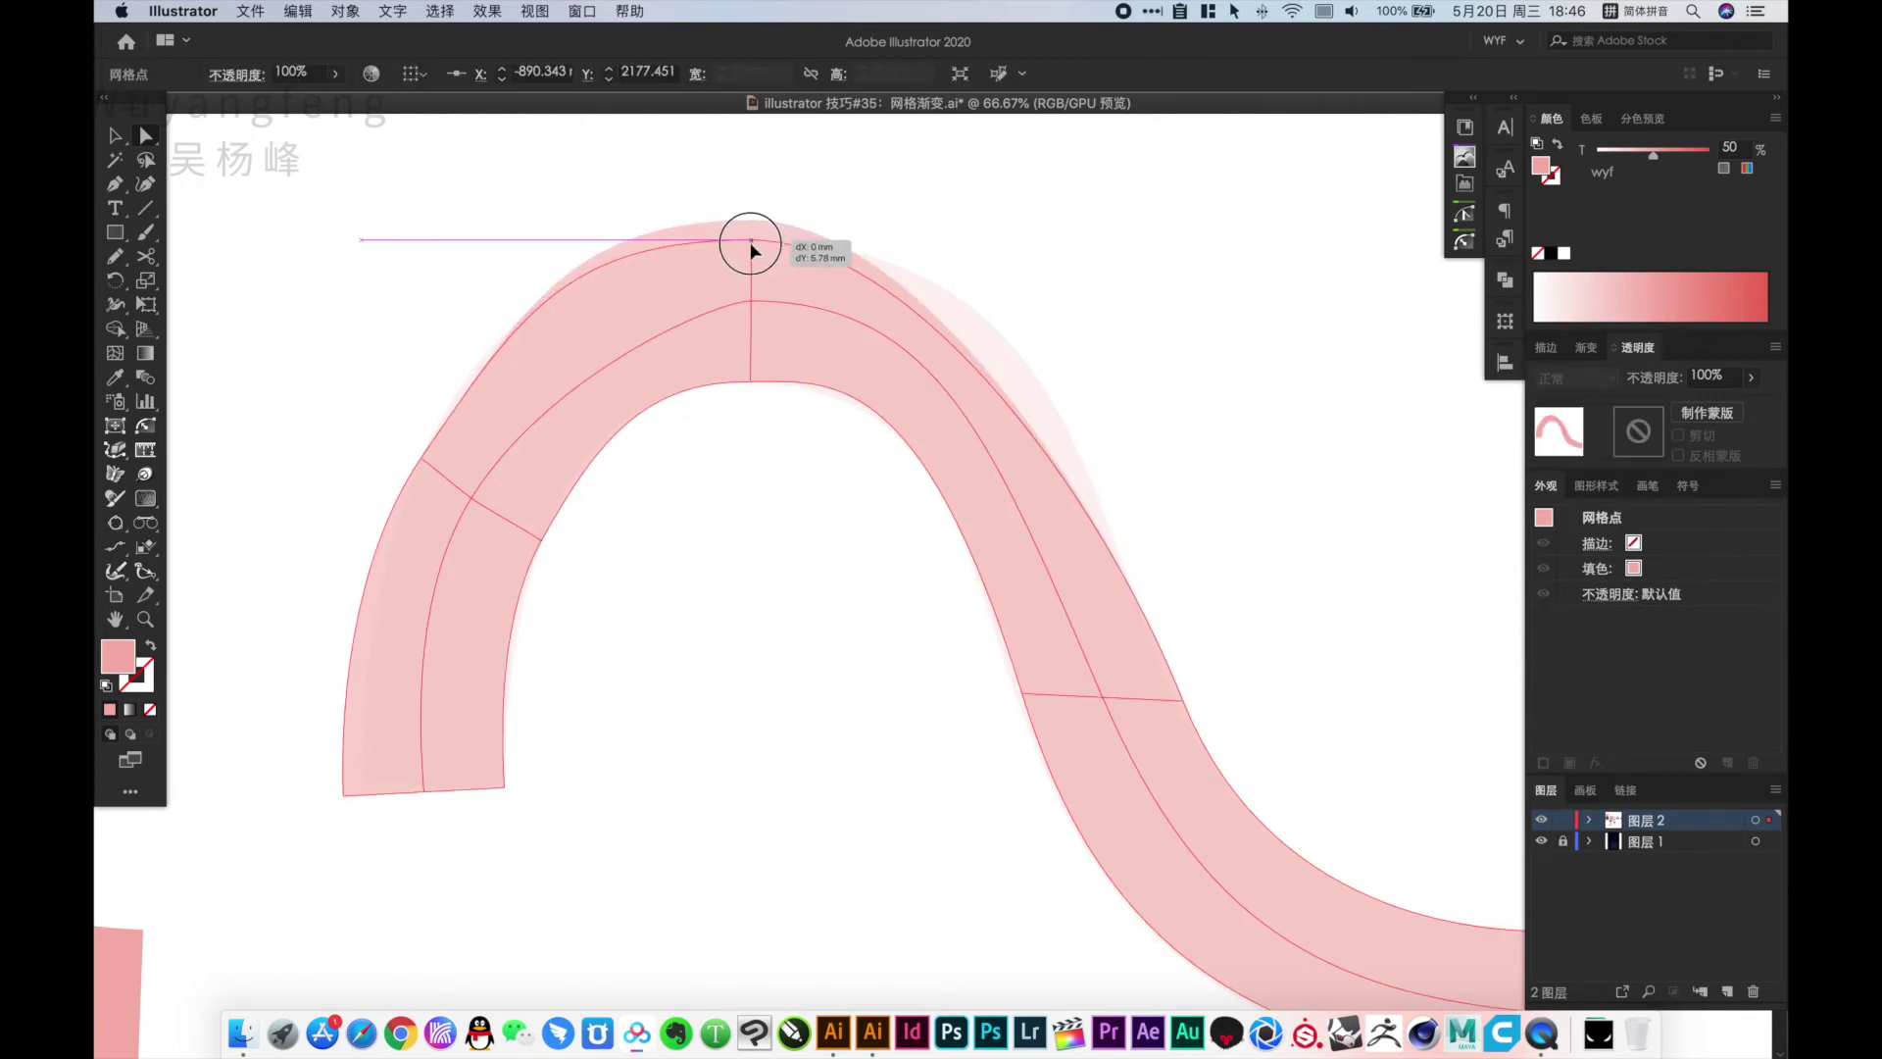
{"action": "left_click_drag", "start_coordinate": [905, 242], "coordinate": [1034, 241]}
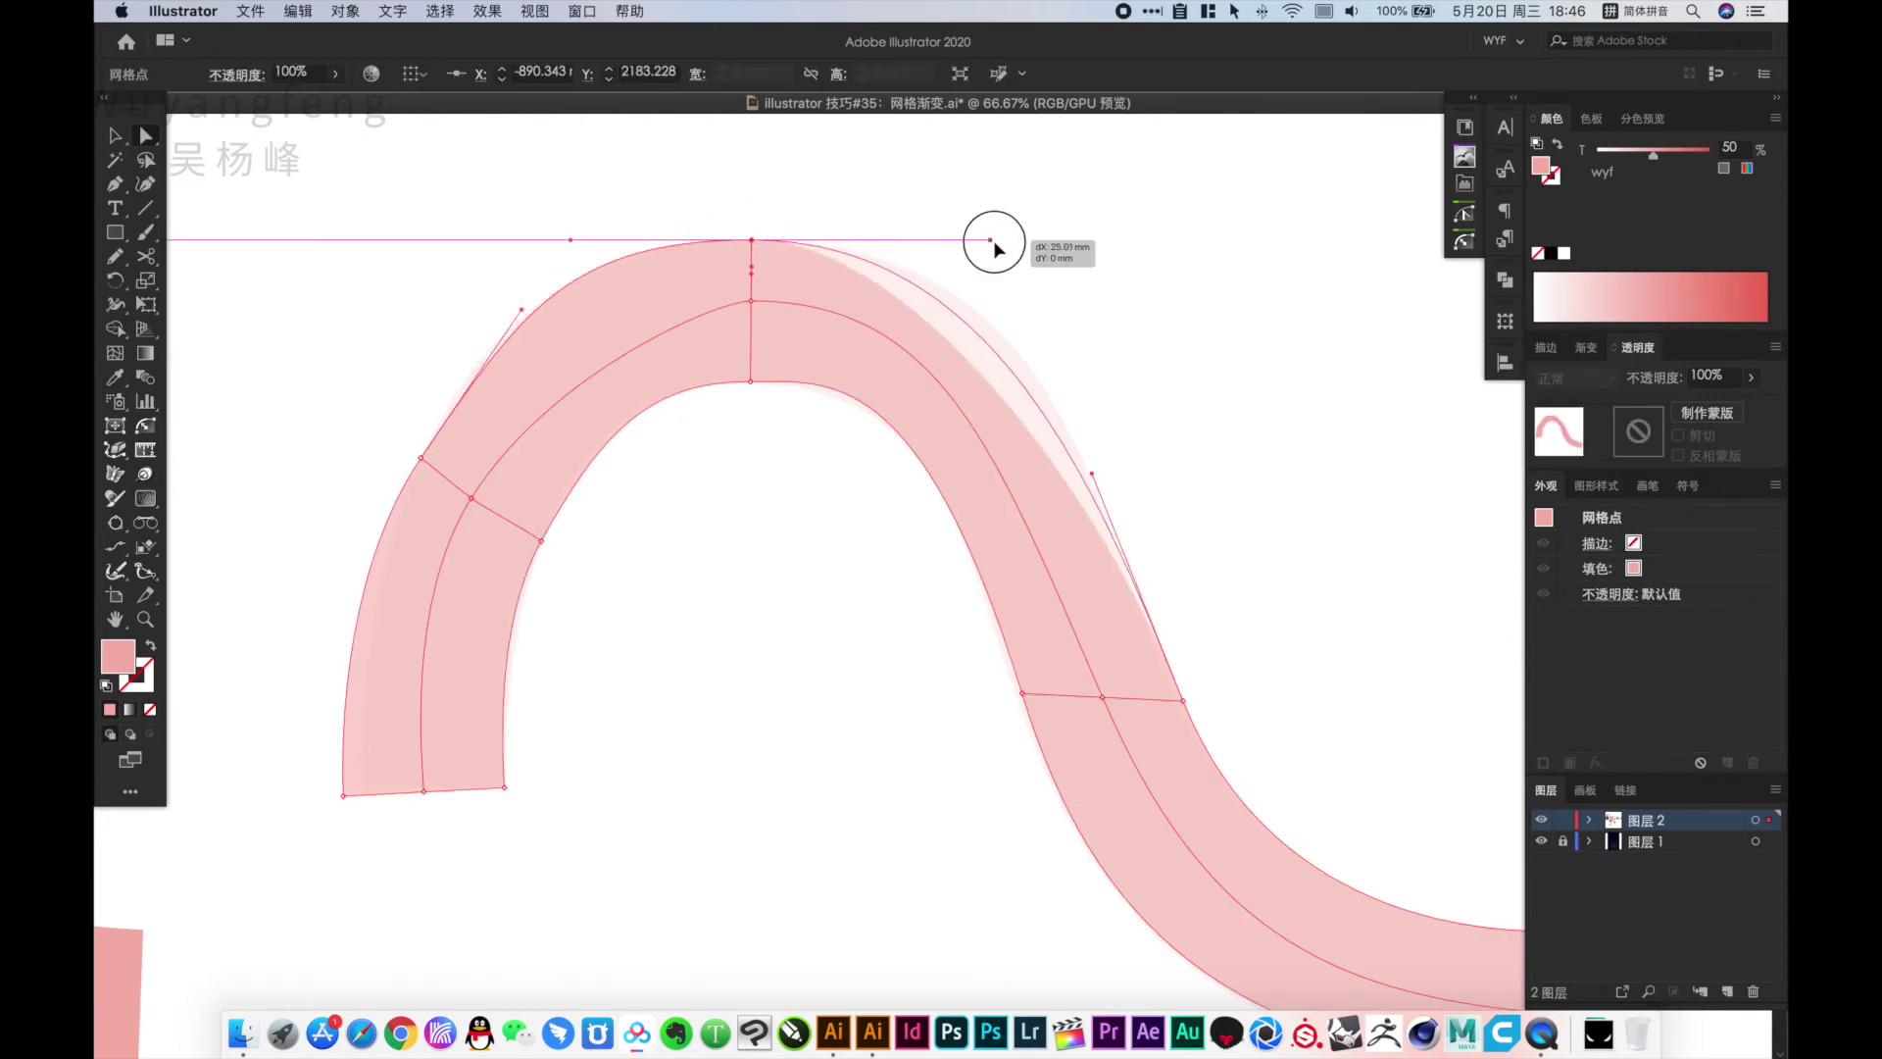
Extend the arch centre's left handle and smooth the band's left outer curve
{"action": "left_click", "coordinate": [751, 301]}
{"action": "left_click_drag", "start_coordinate": [722, 302], "coordinate": [625, 302]}
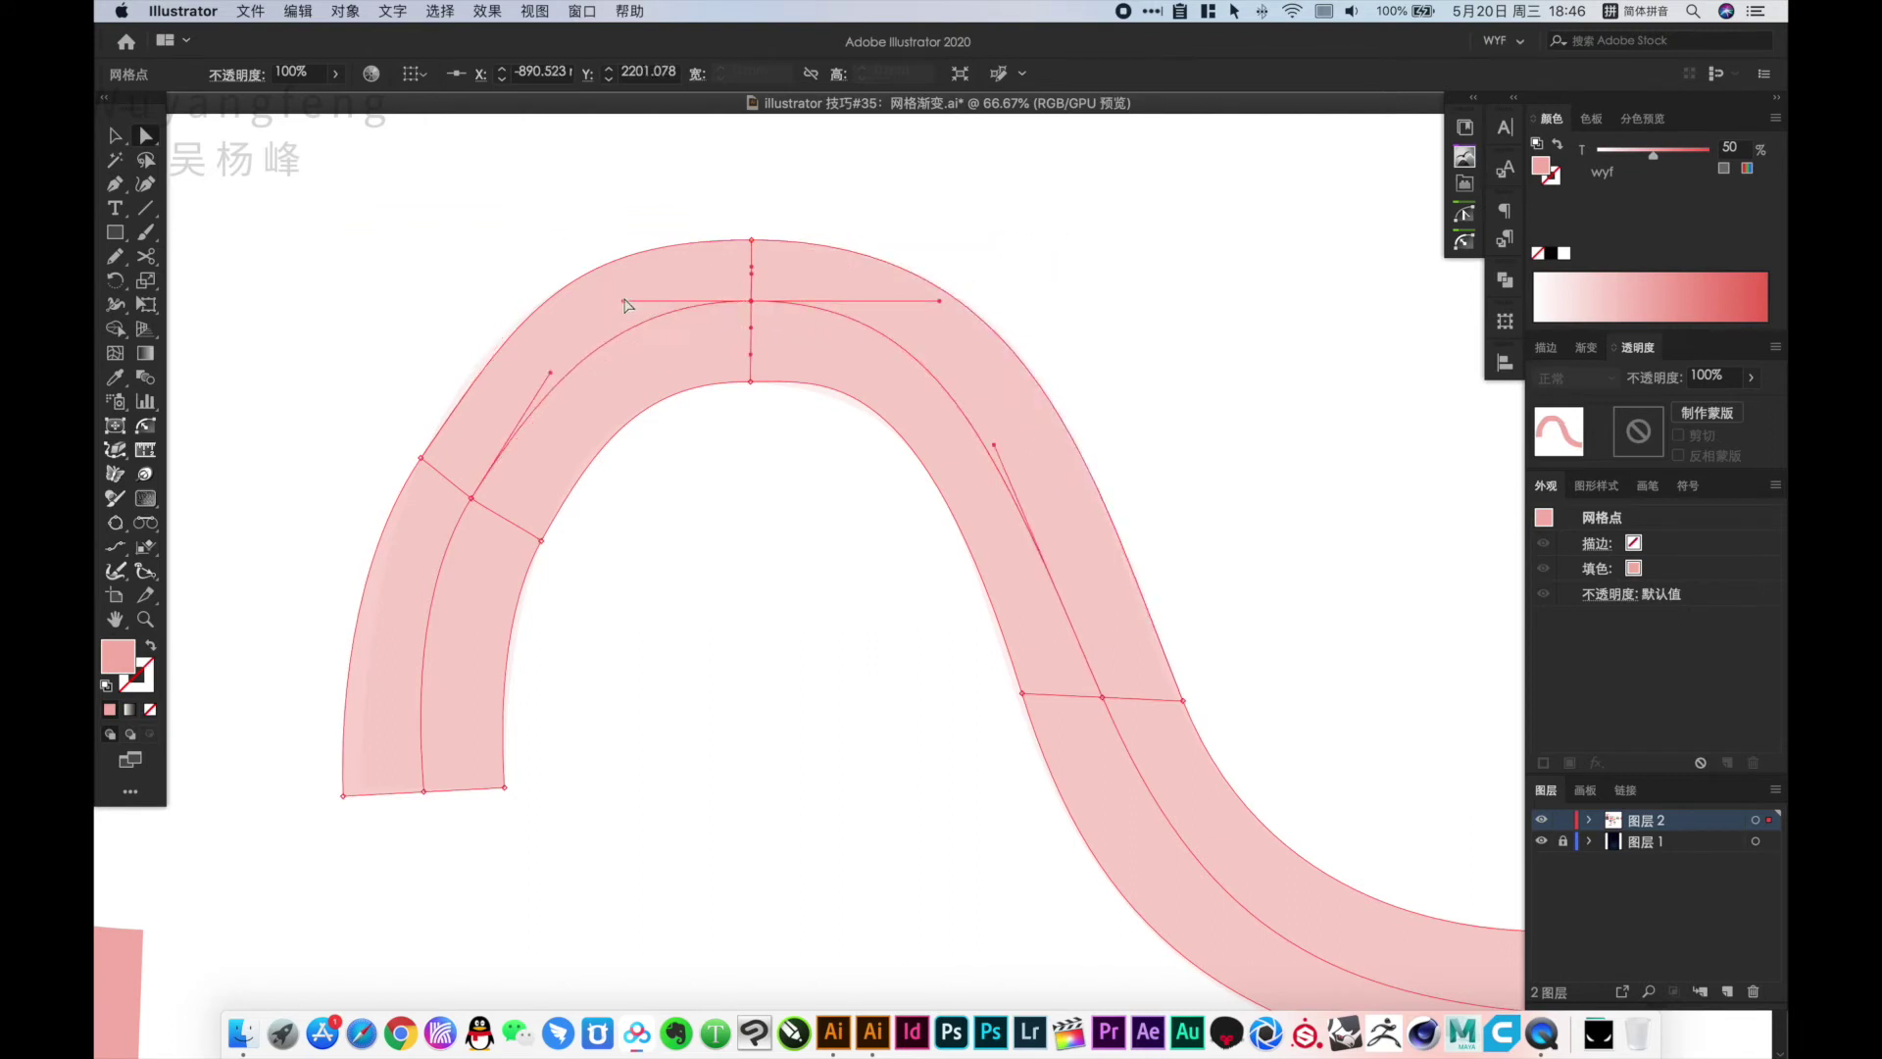
{"action": "left_click", "coordinate": [524, 330]}
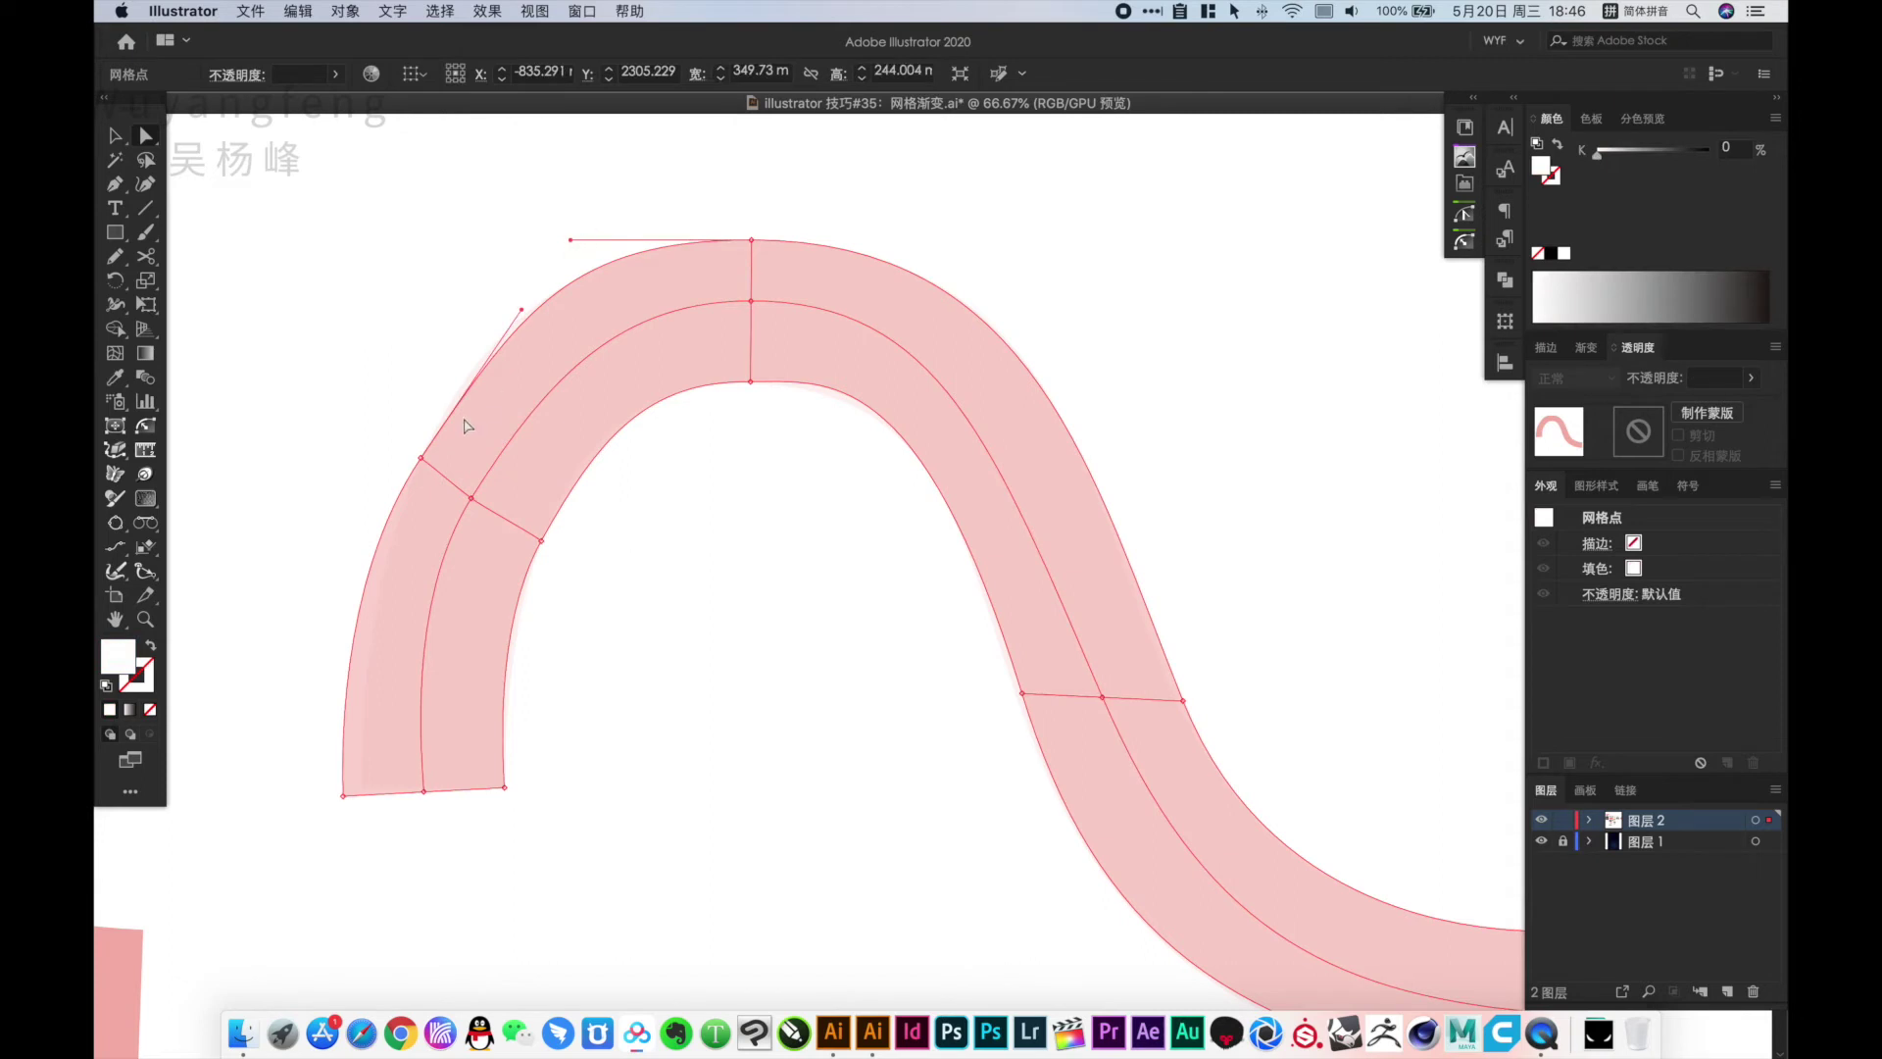
{"action": "left_click", "coordinate": [423, 458]}
{"action": "left_click_drag", "start_coordinate": [521, 312], "coordinate": [511, 306]}
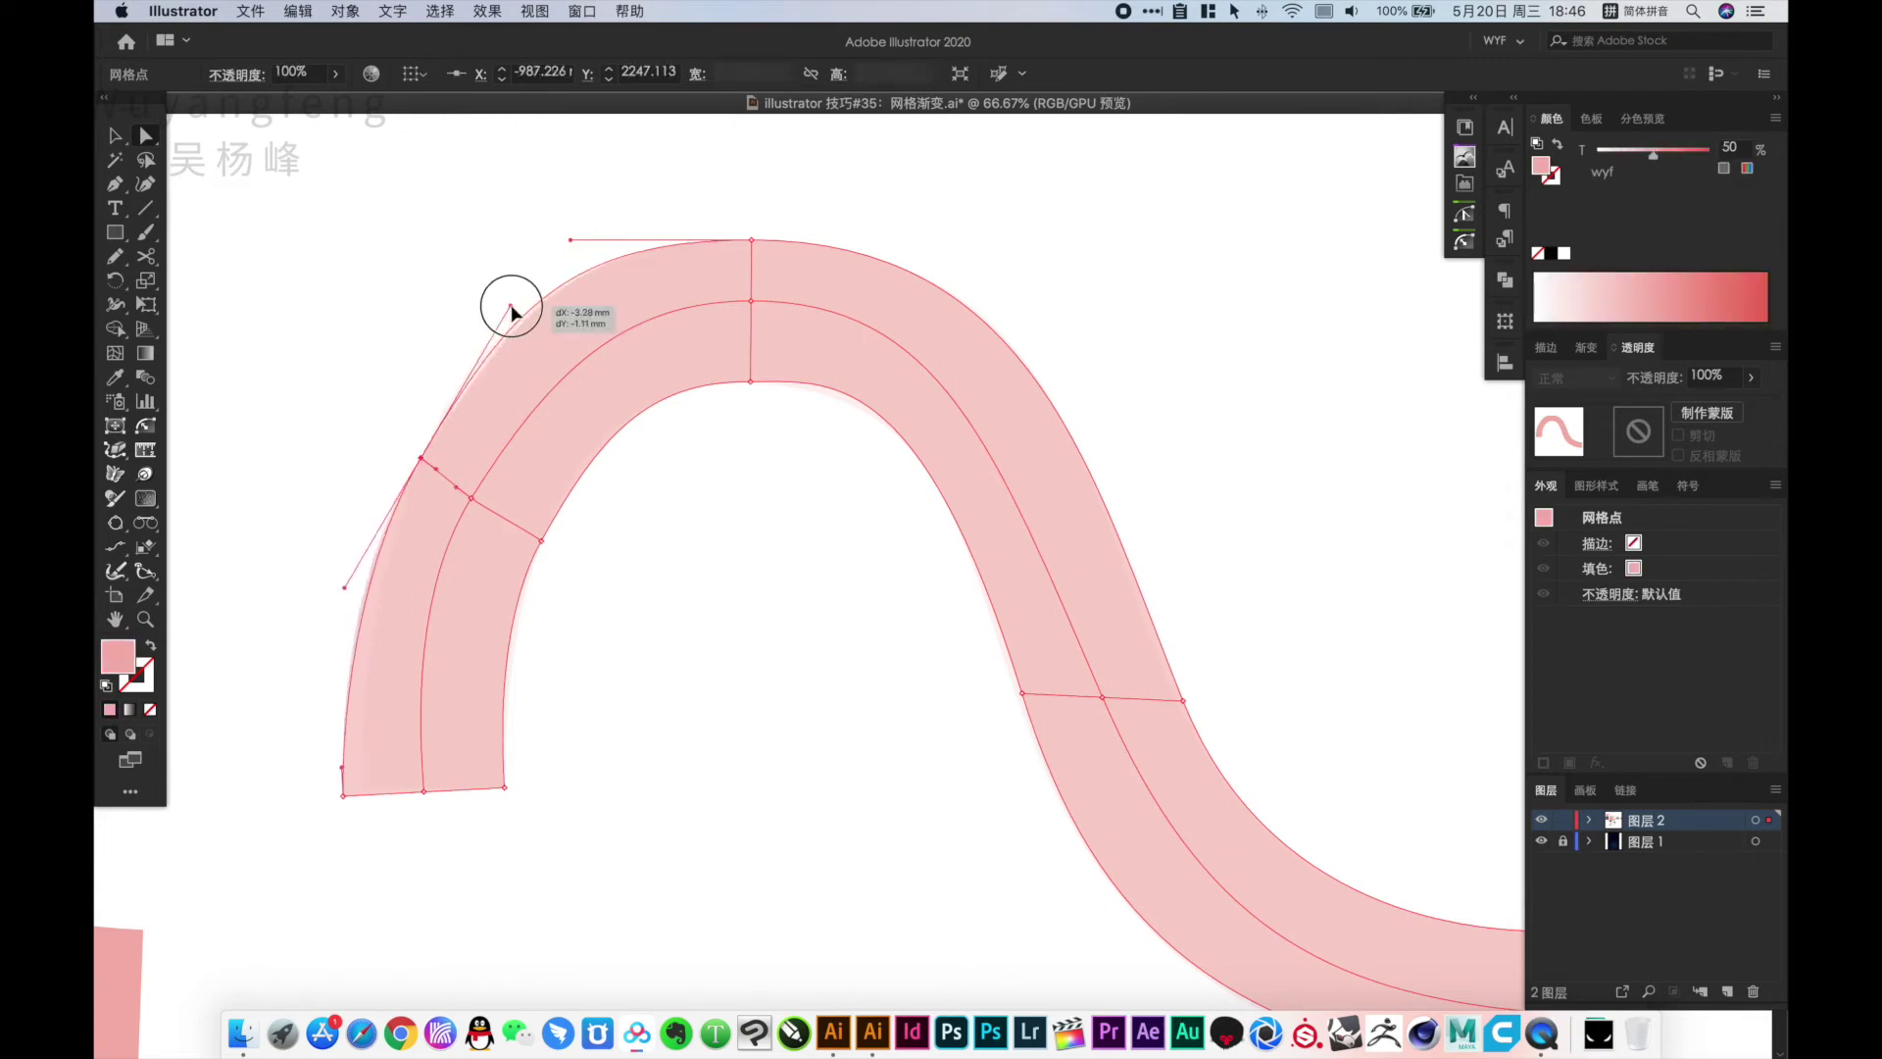
{"action": "left_click", "coordinate": [790, 643]}
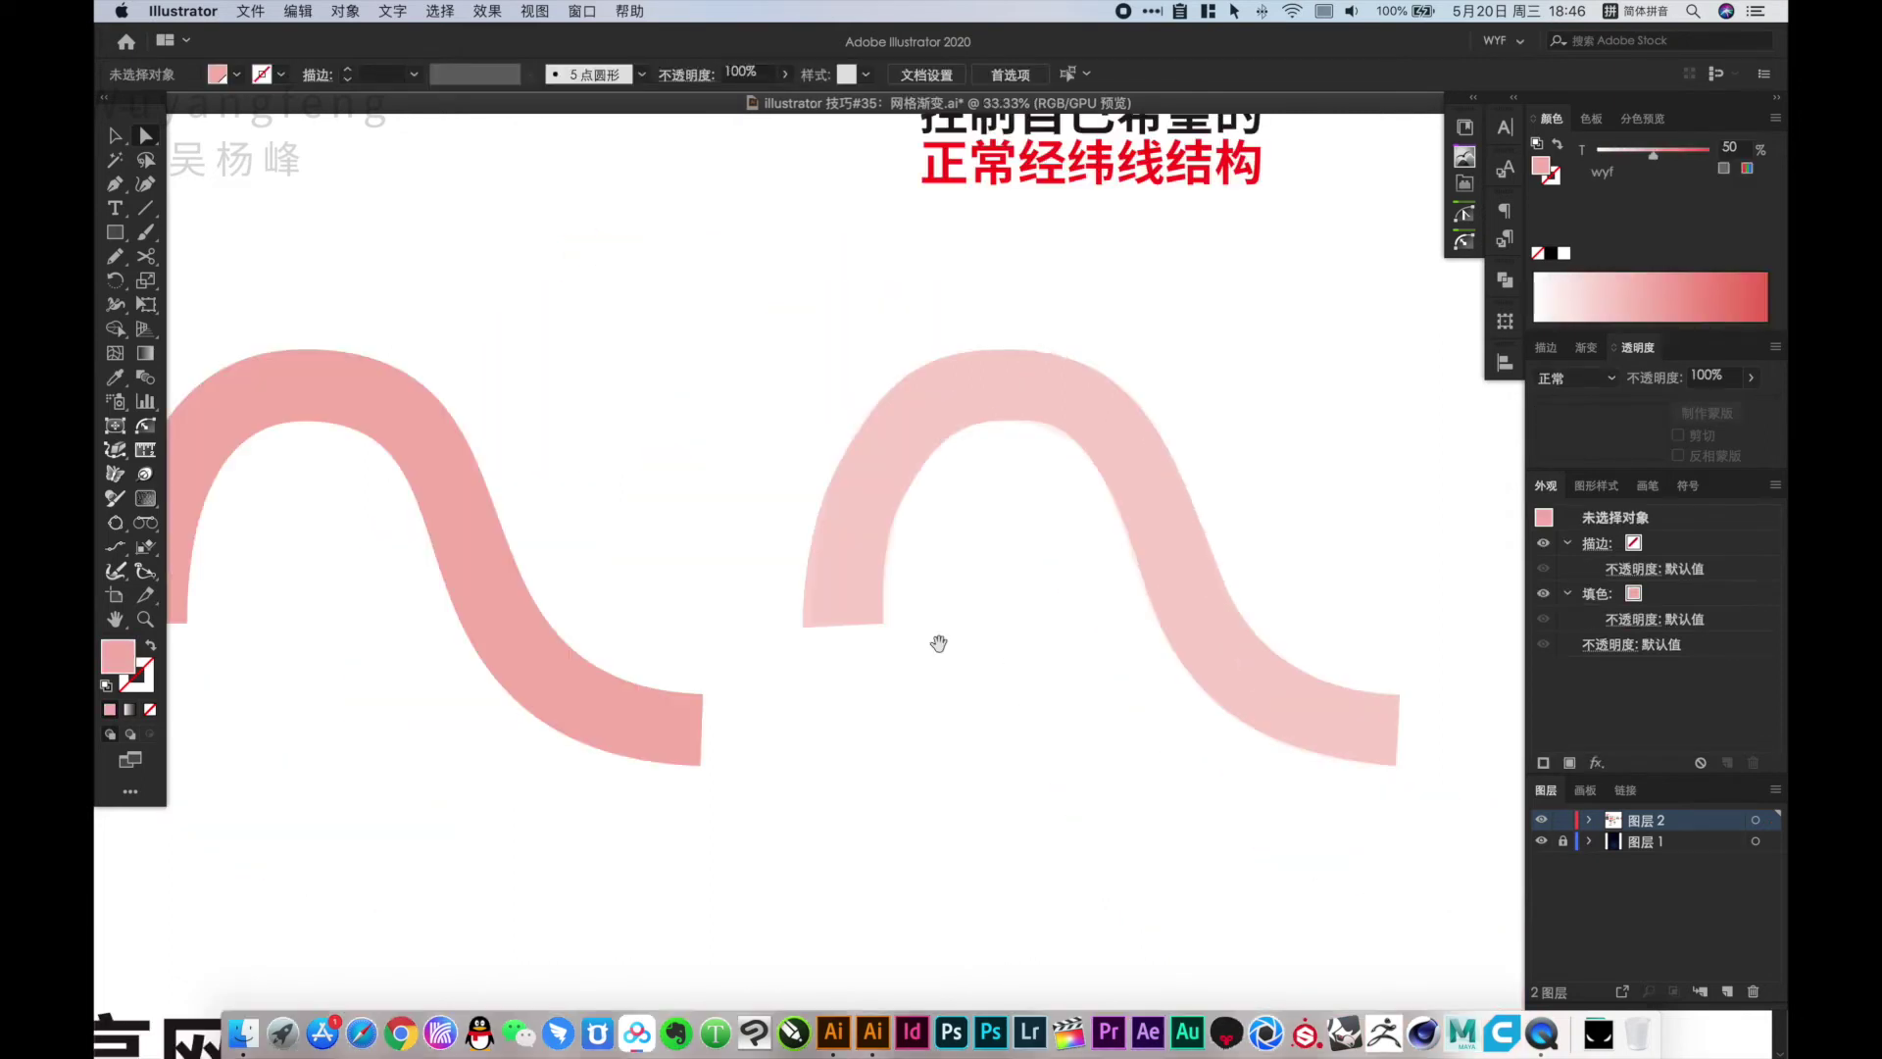
Tint the band's left-arch and bottom edge mesh points white, then duplicate the caption below
{"action": "left_click", "coordinate": [1019, 652]}
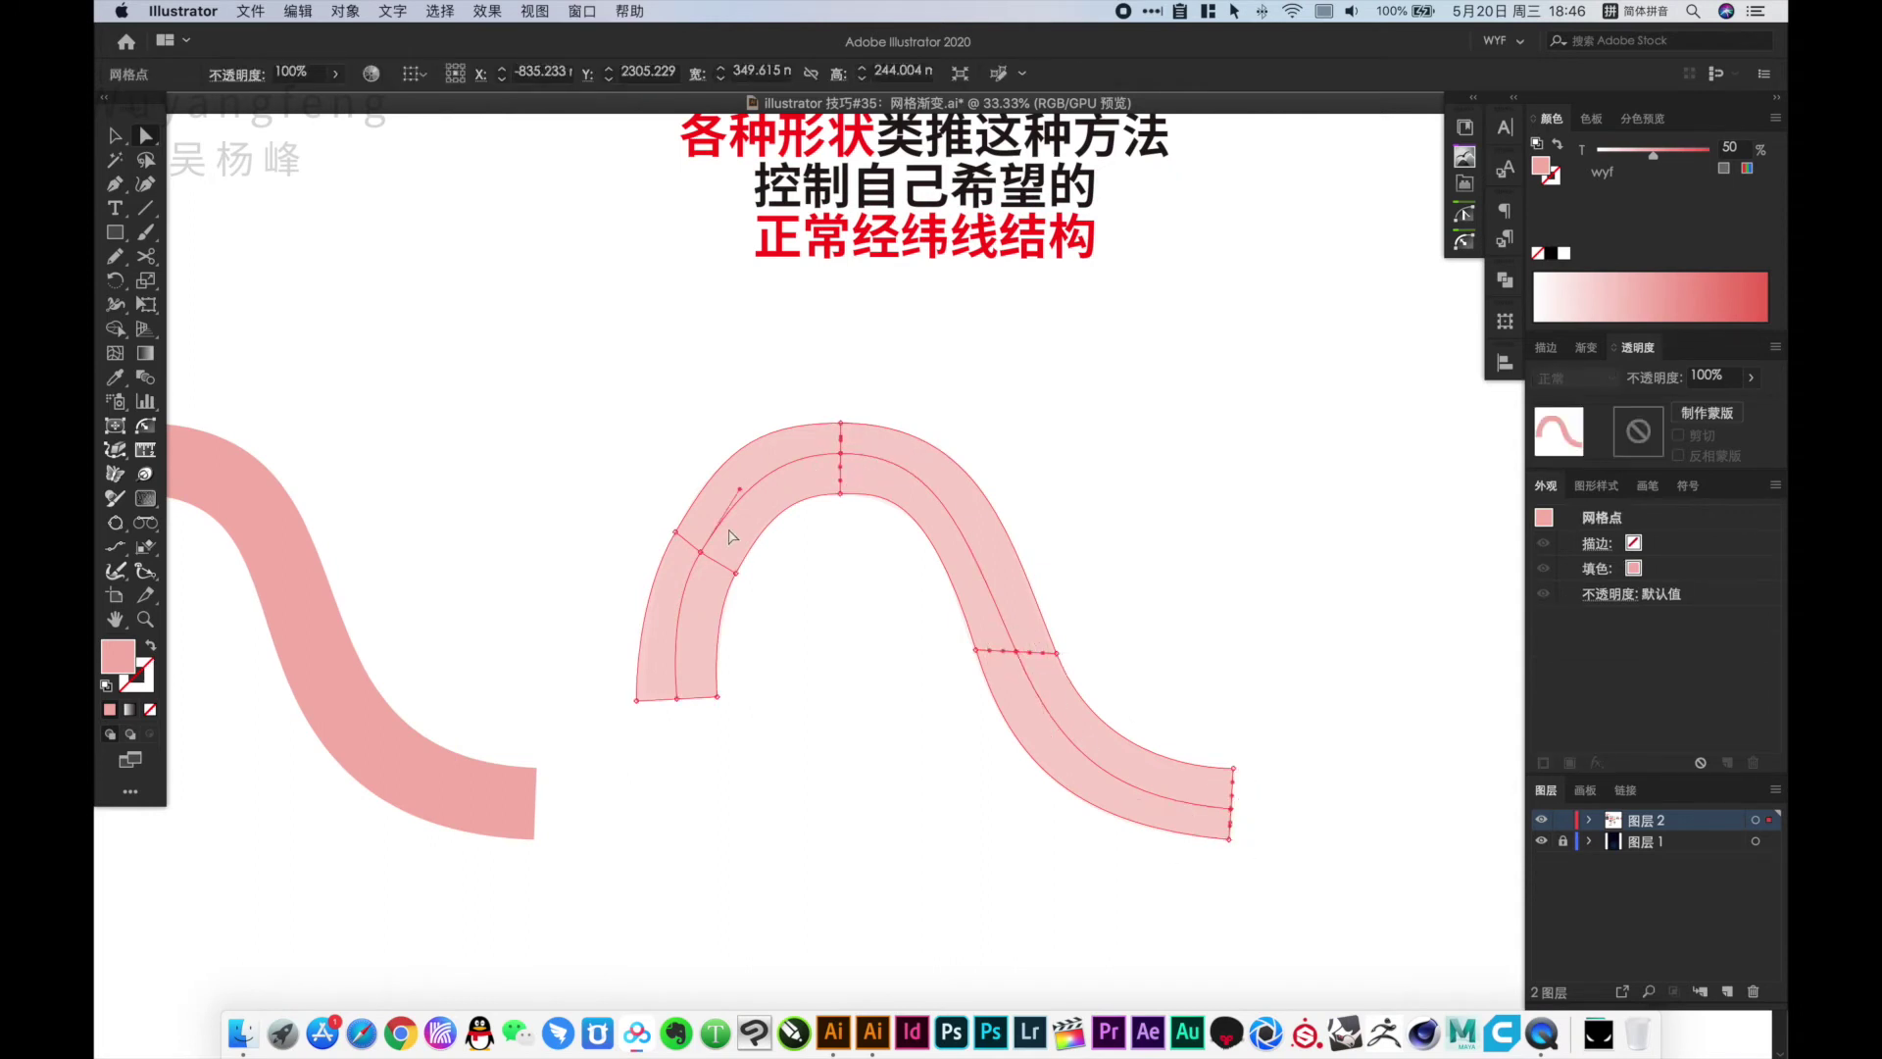
{"action": "left_click", "coordinate": [700, 553]}
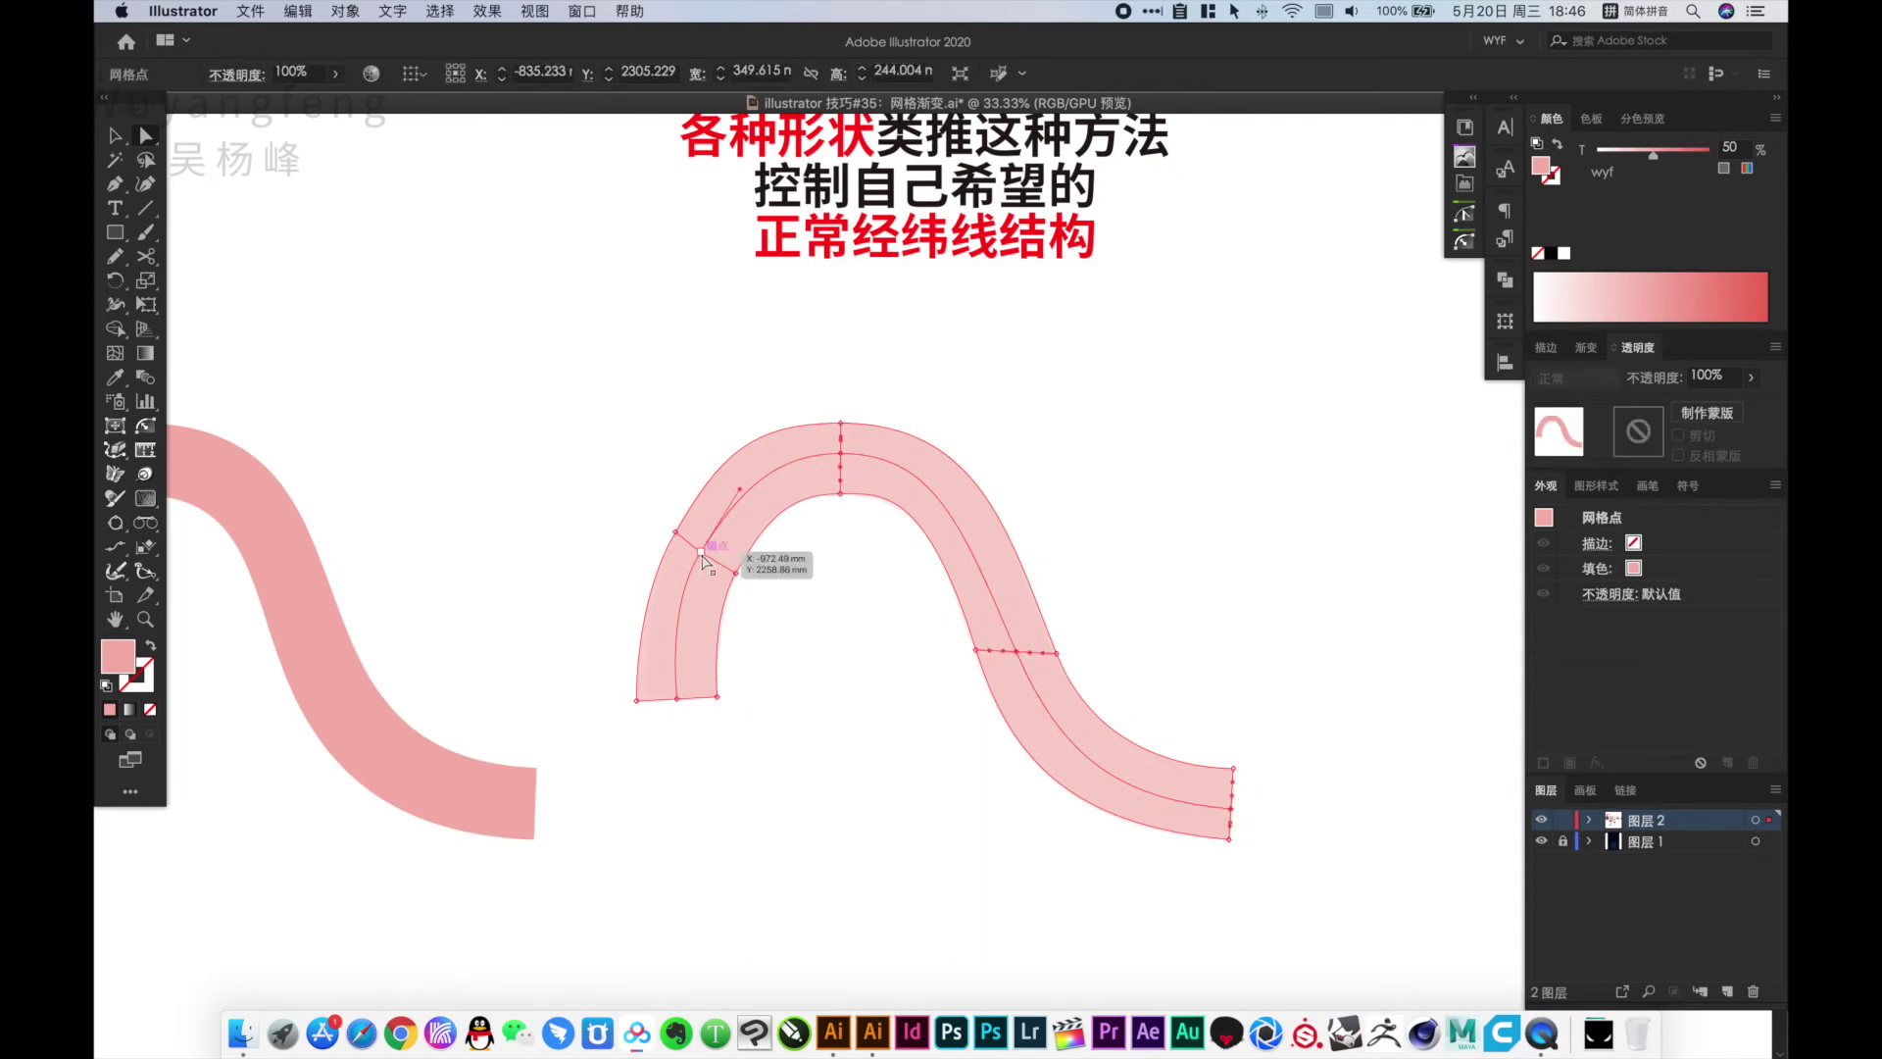
{"action": "left_click", "coordinate": [677, 699]}
{"action": "left_click_drag", "start_coordinate": [1654, 155], "coordinate": [1598, 155]}
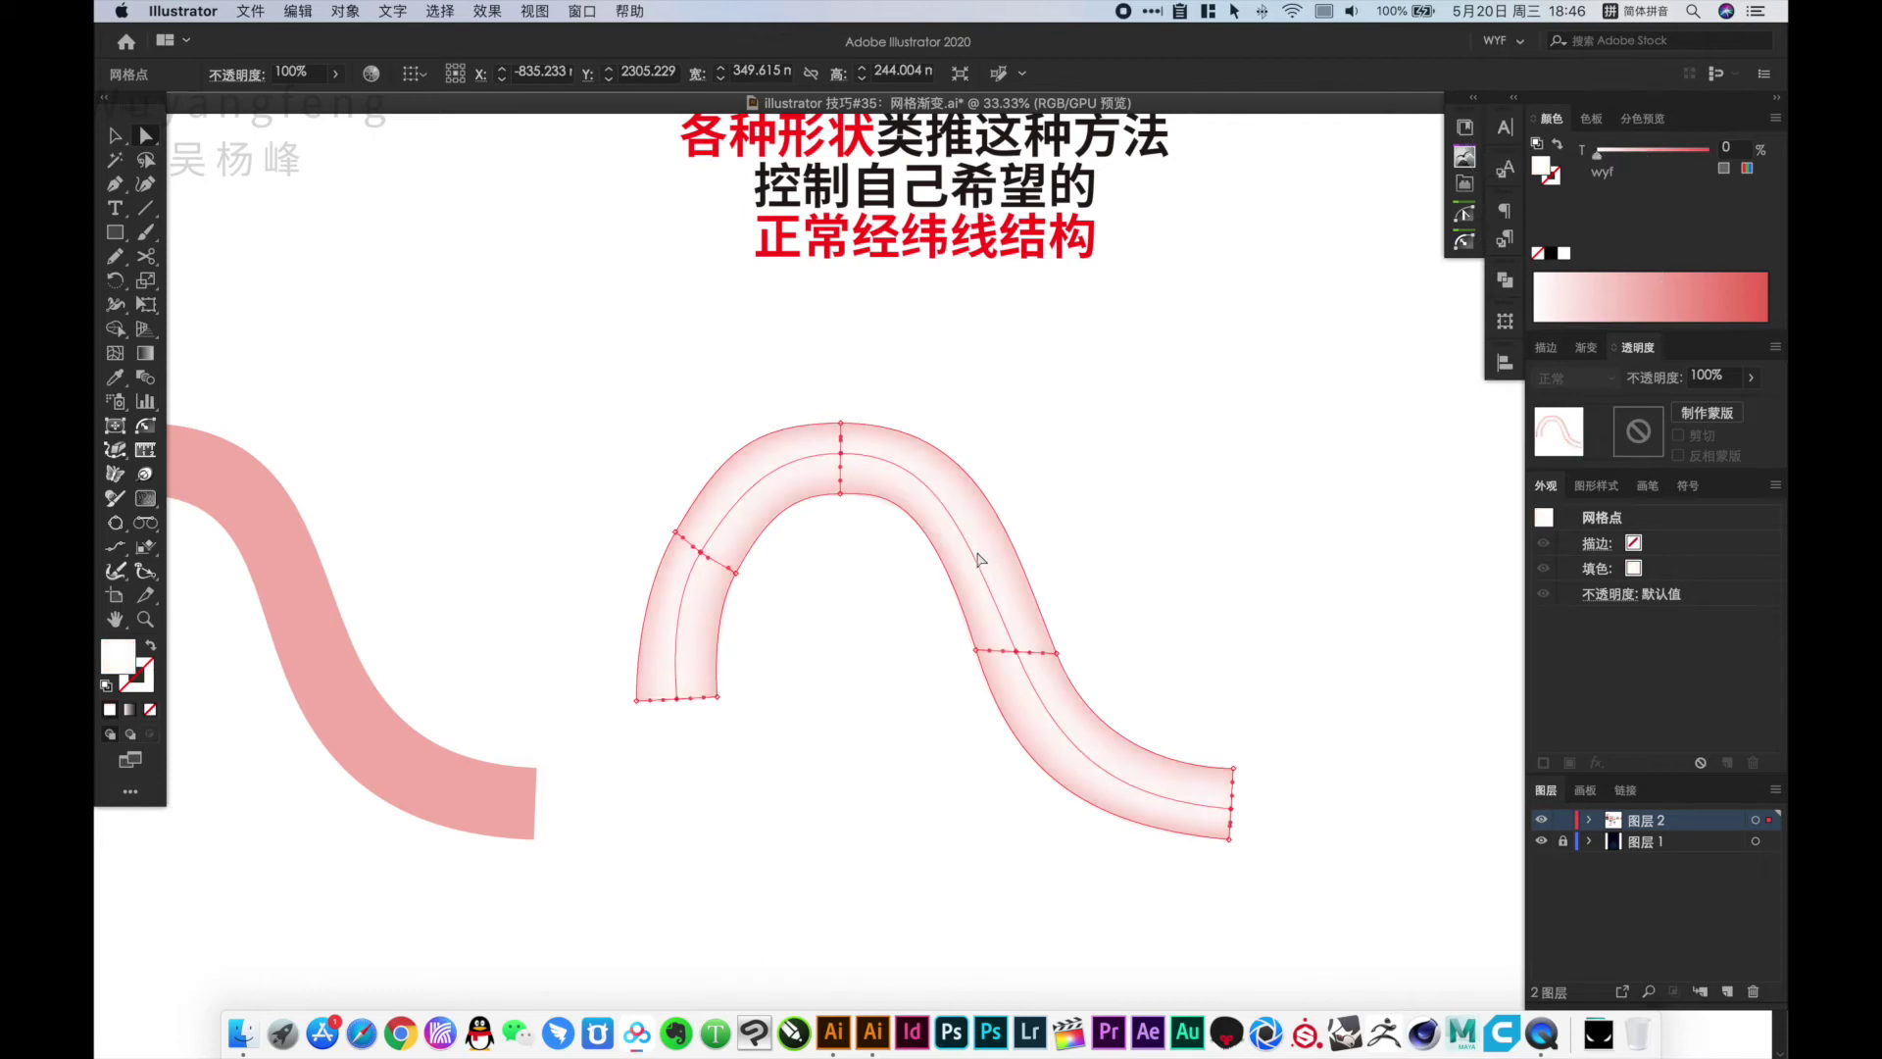
{"action": "left_click", "coordinate": [1162, 510]}
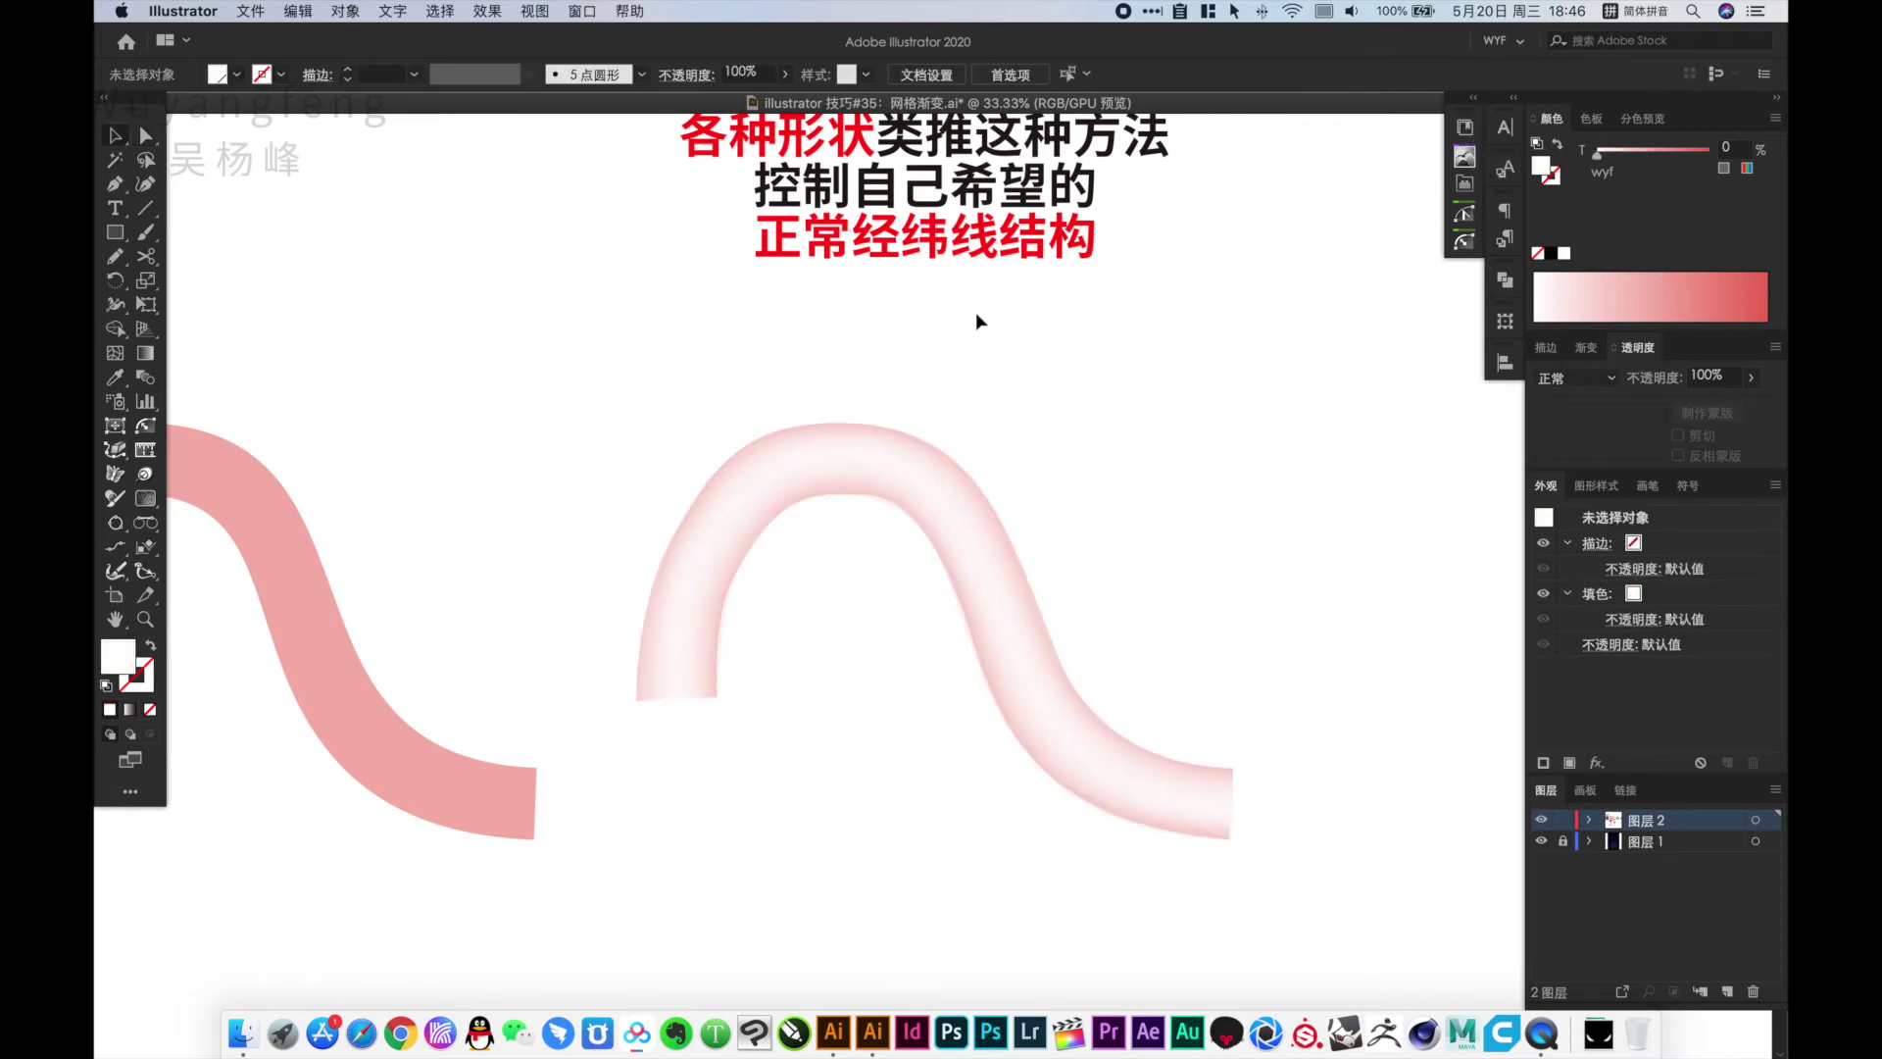
{"action": "left_click_drag", "start_coordinate": [949, 186], "coordinate": [949, 890]}
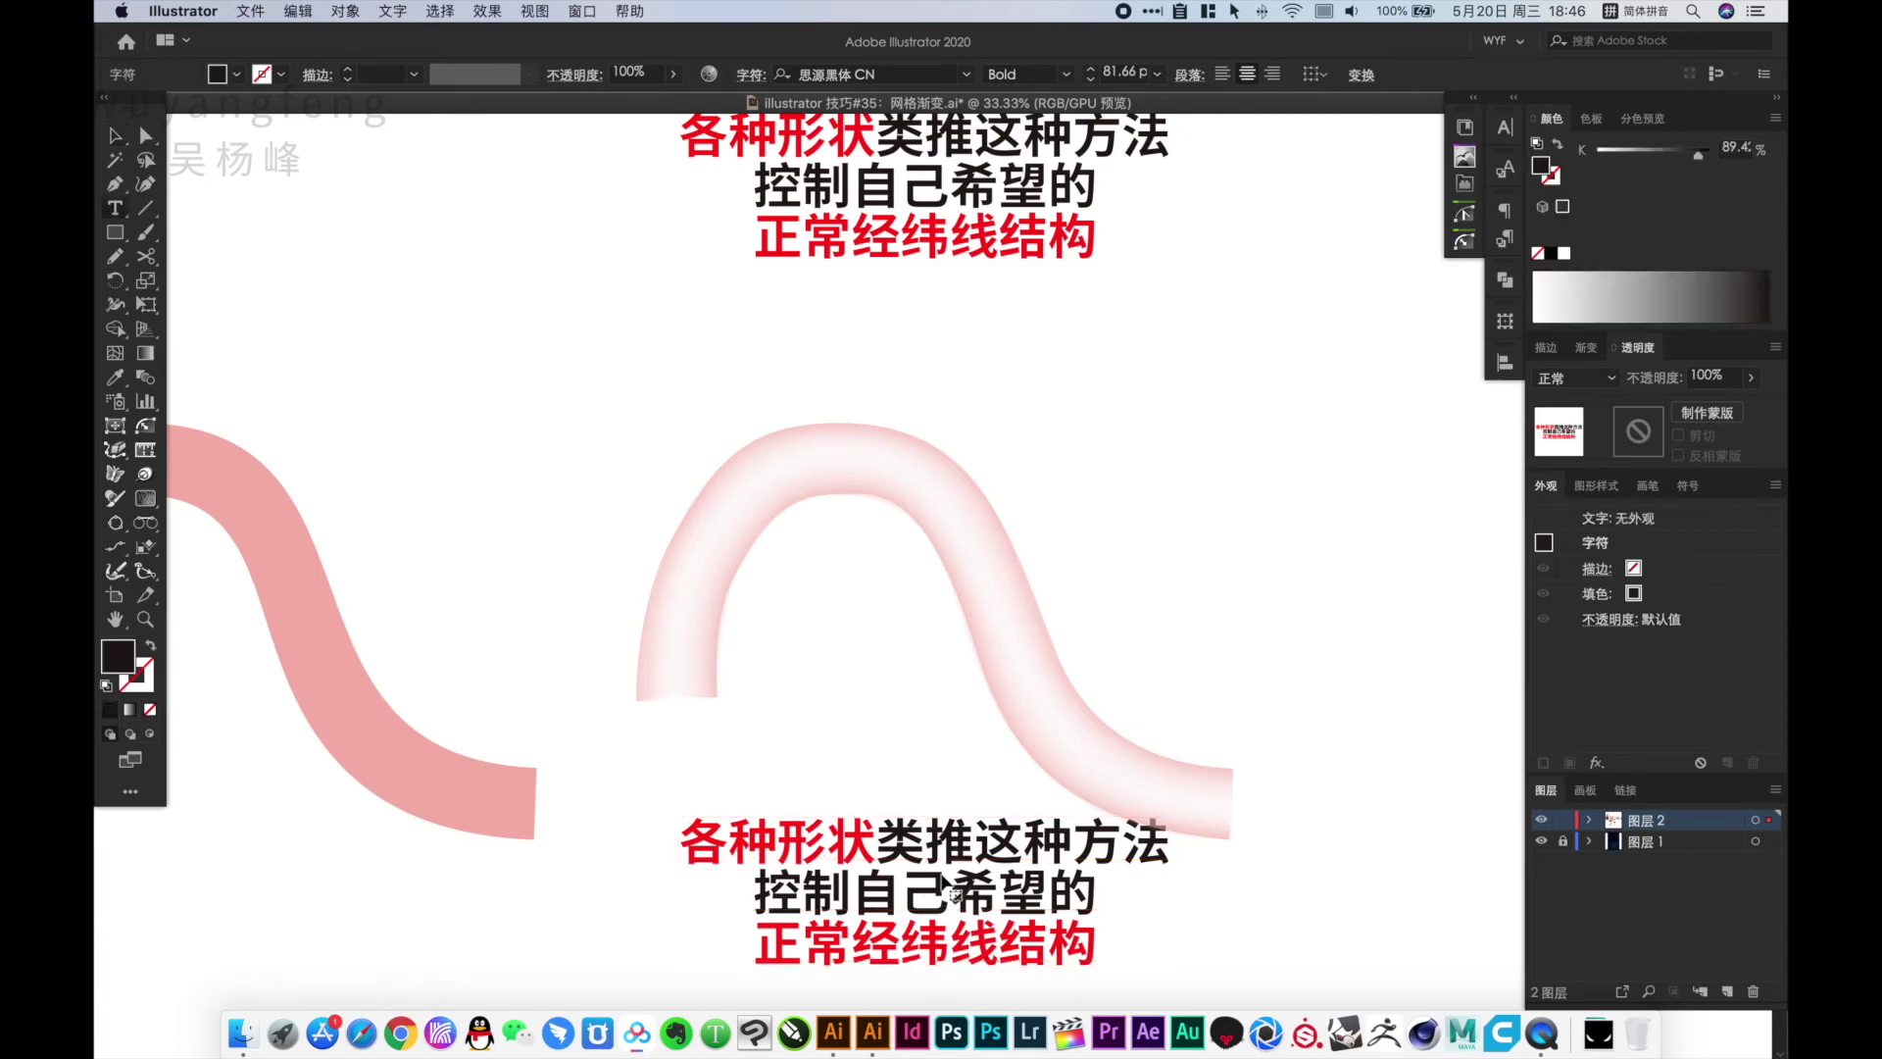
Replace the copied caption's text with 细节慢慢调整 via pinyin input and exit editing
{"action": "mouse_move", "coordinate": [683, 841]}
{"action": "left_mouse_down"}
{"action": "mouse_move", "coordinate": [774, 845]}
{"action": "mouse_move", "coordinate": [1160, 1001]}
{"action": "left_mouse_up"}
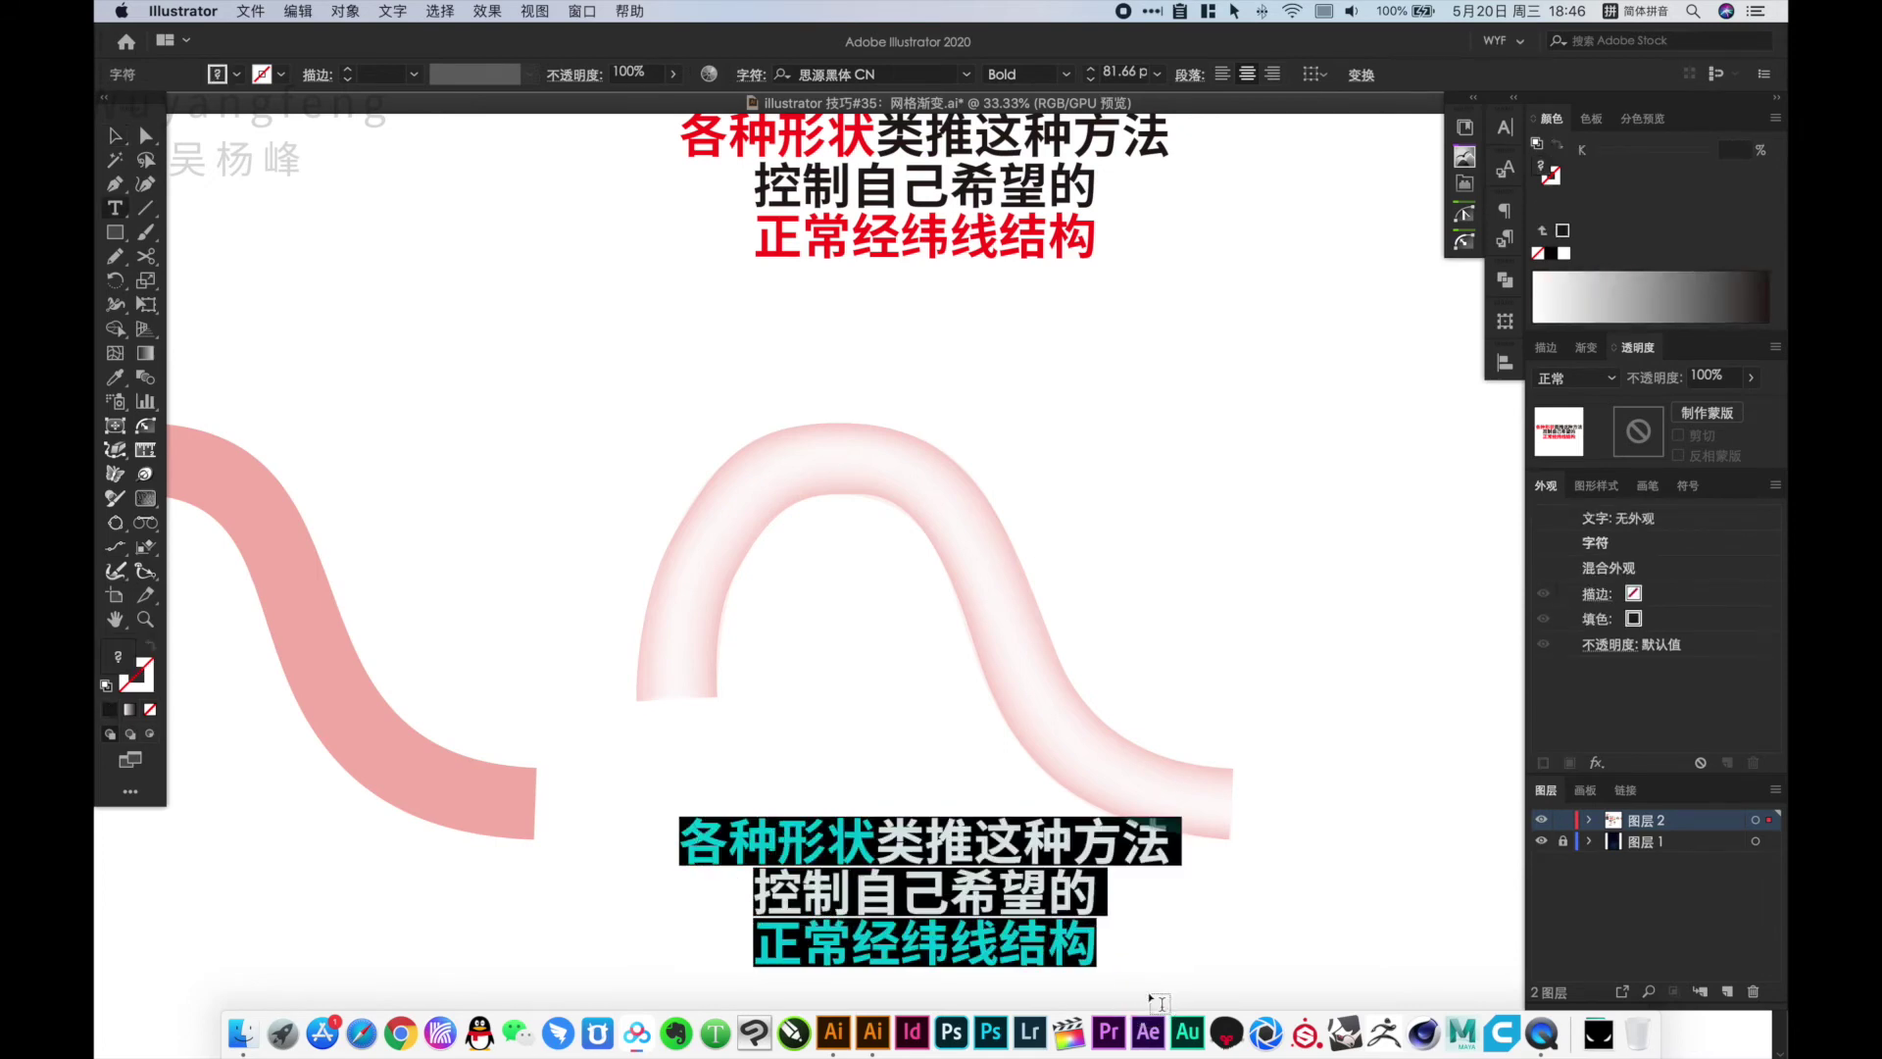
{"action": "type", "text": "xij"}
{"action": "key", "text": "space"}
{"action": "type", "text": "ma"}
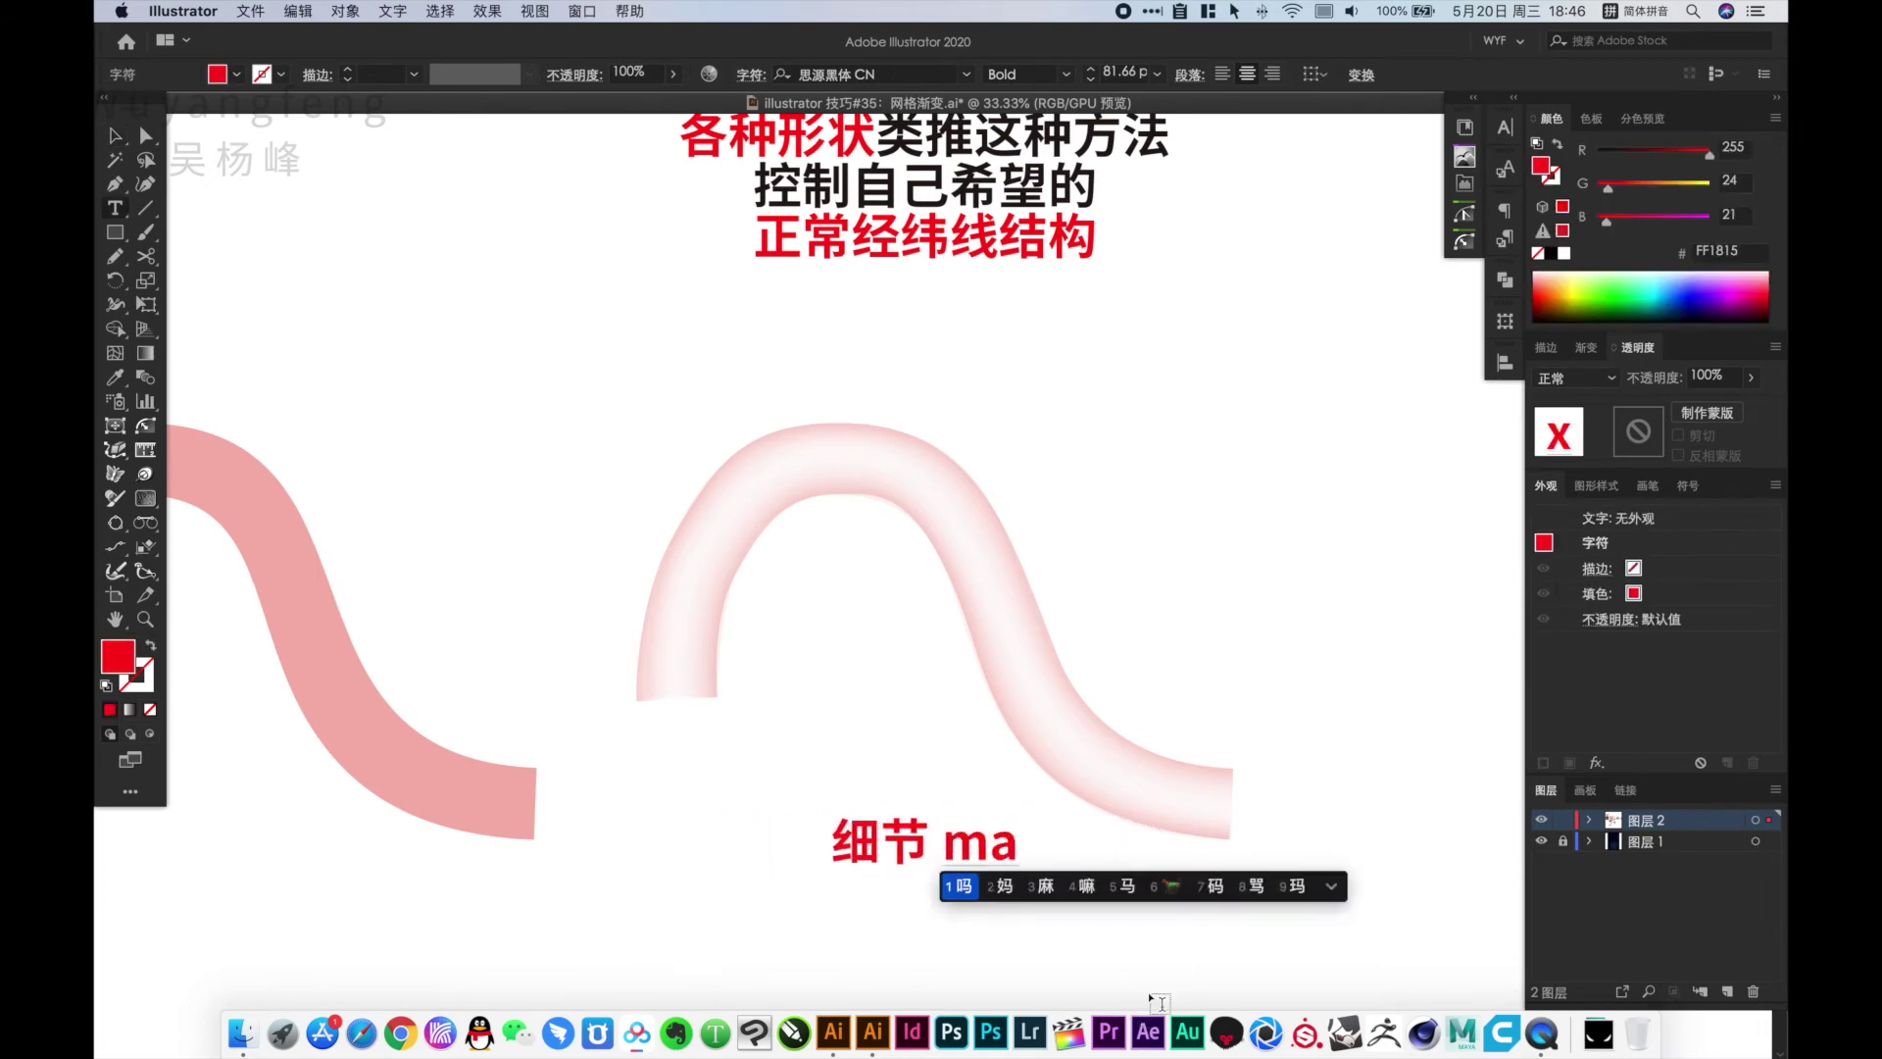
{"action": "type", "text": "nman"}
{"action": "key", "text": "space"}
{"action": "type", "text": "tiao z"}
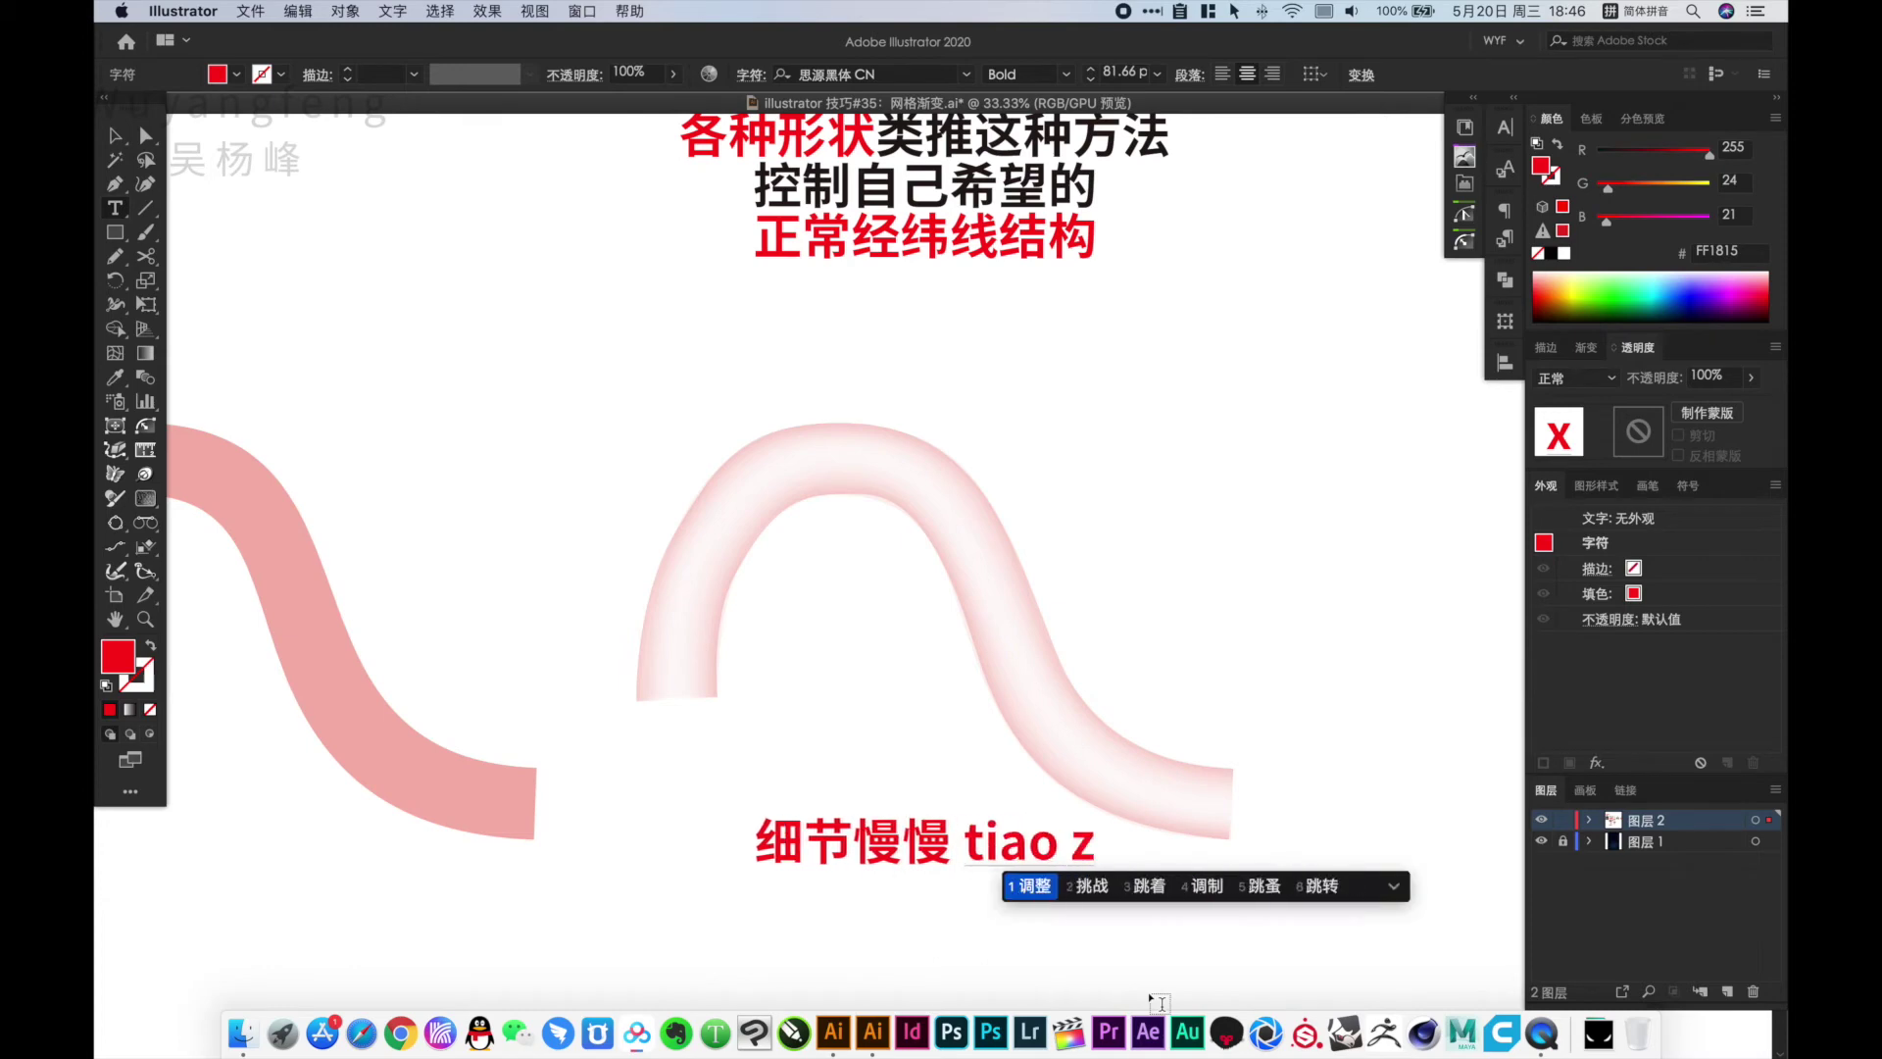
{"action": "key", "text": "space"}
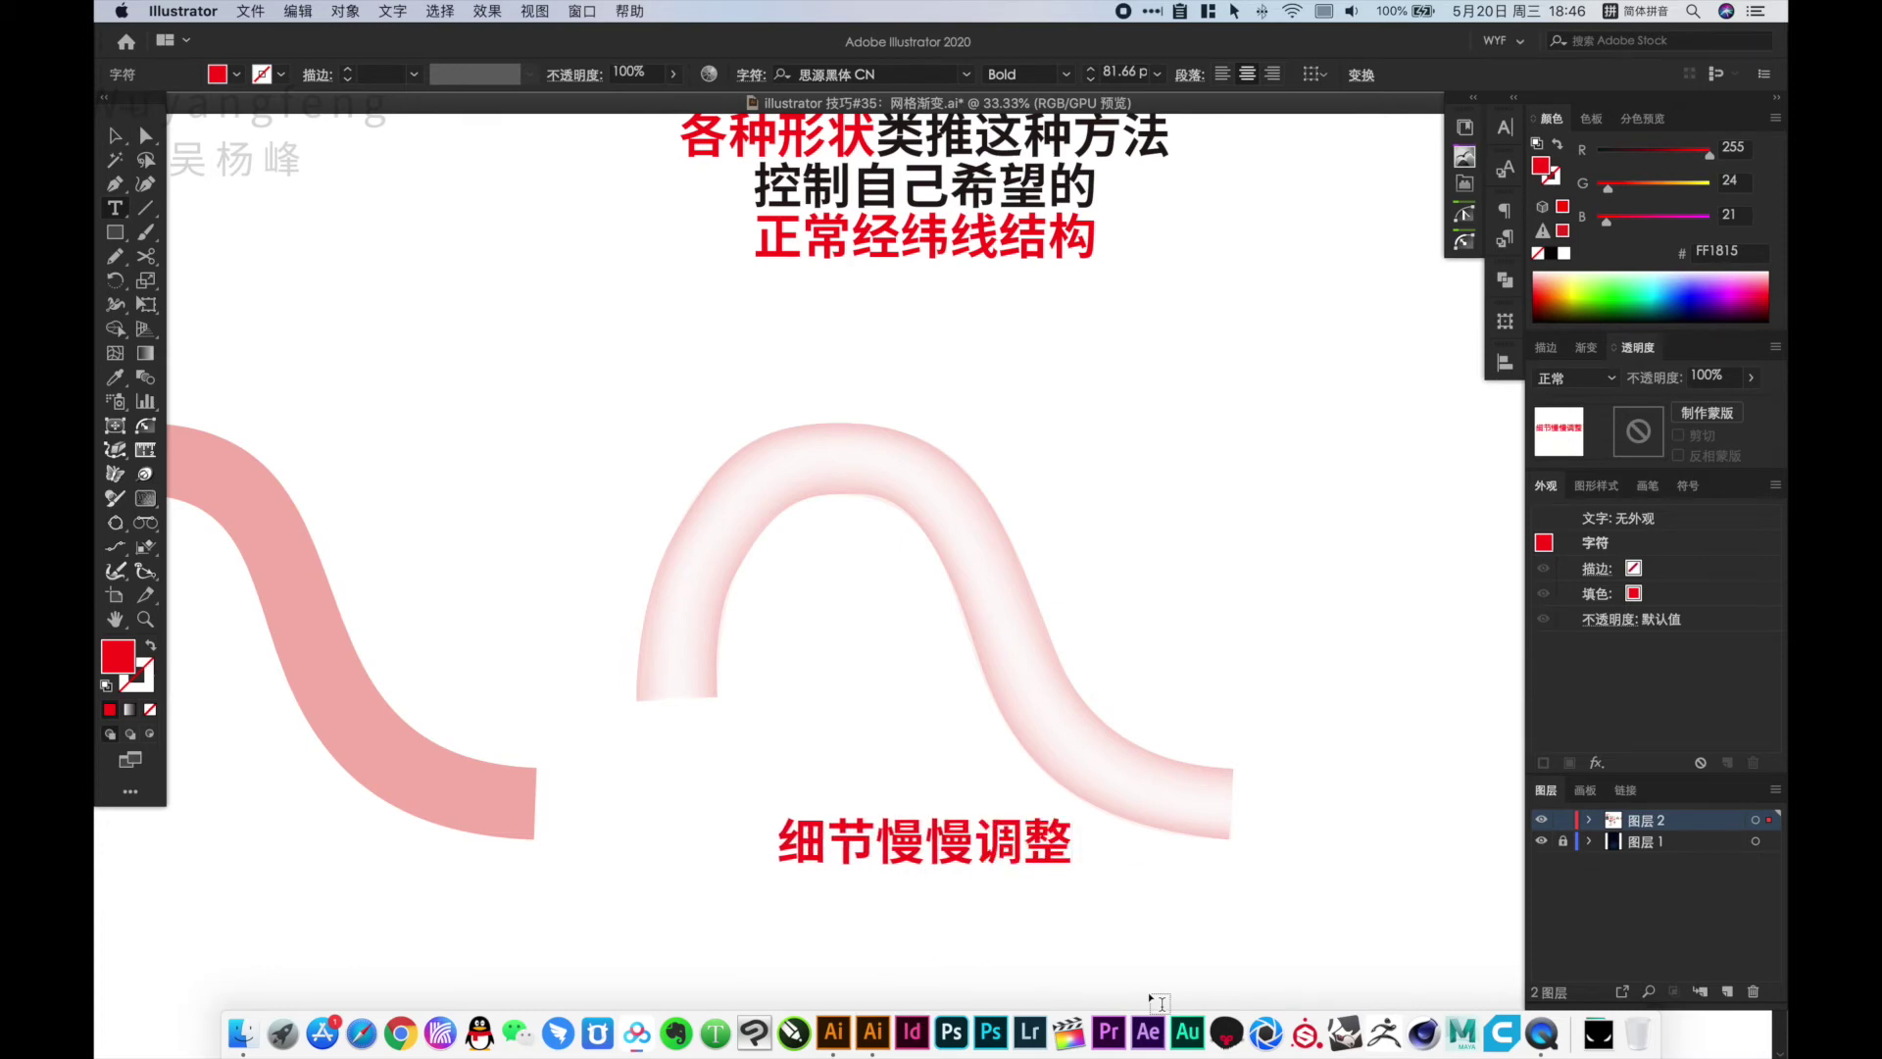
{"action": "type", "text": "c"}
{"action": "key", "text": "BackSpace"}
{"action": "key", "text": "Escape"}
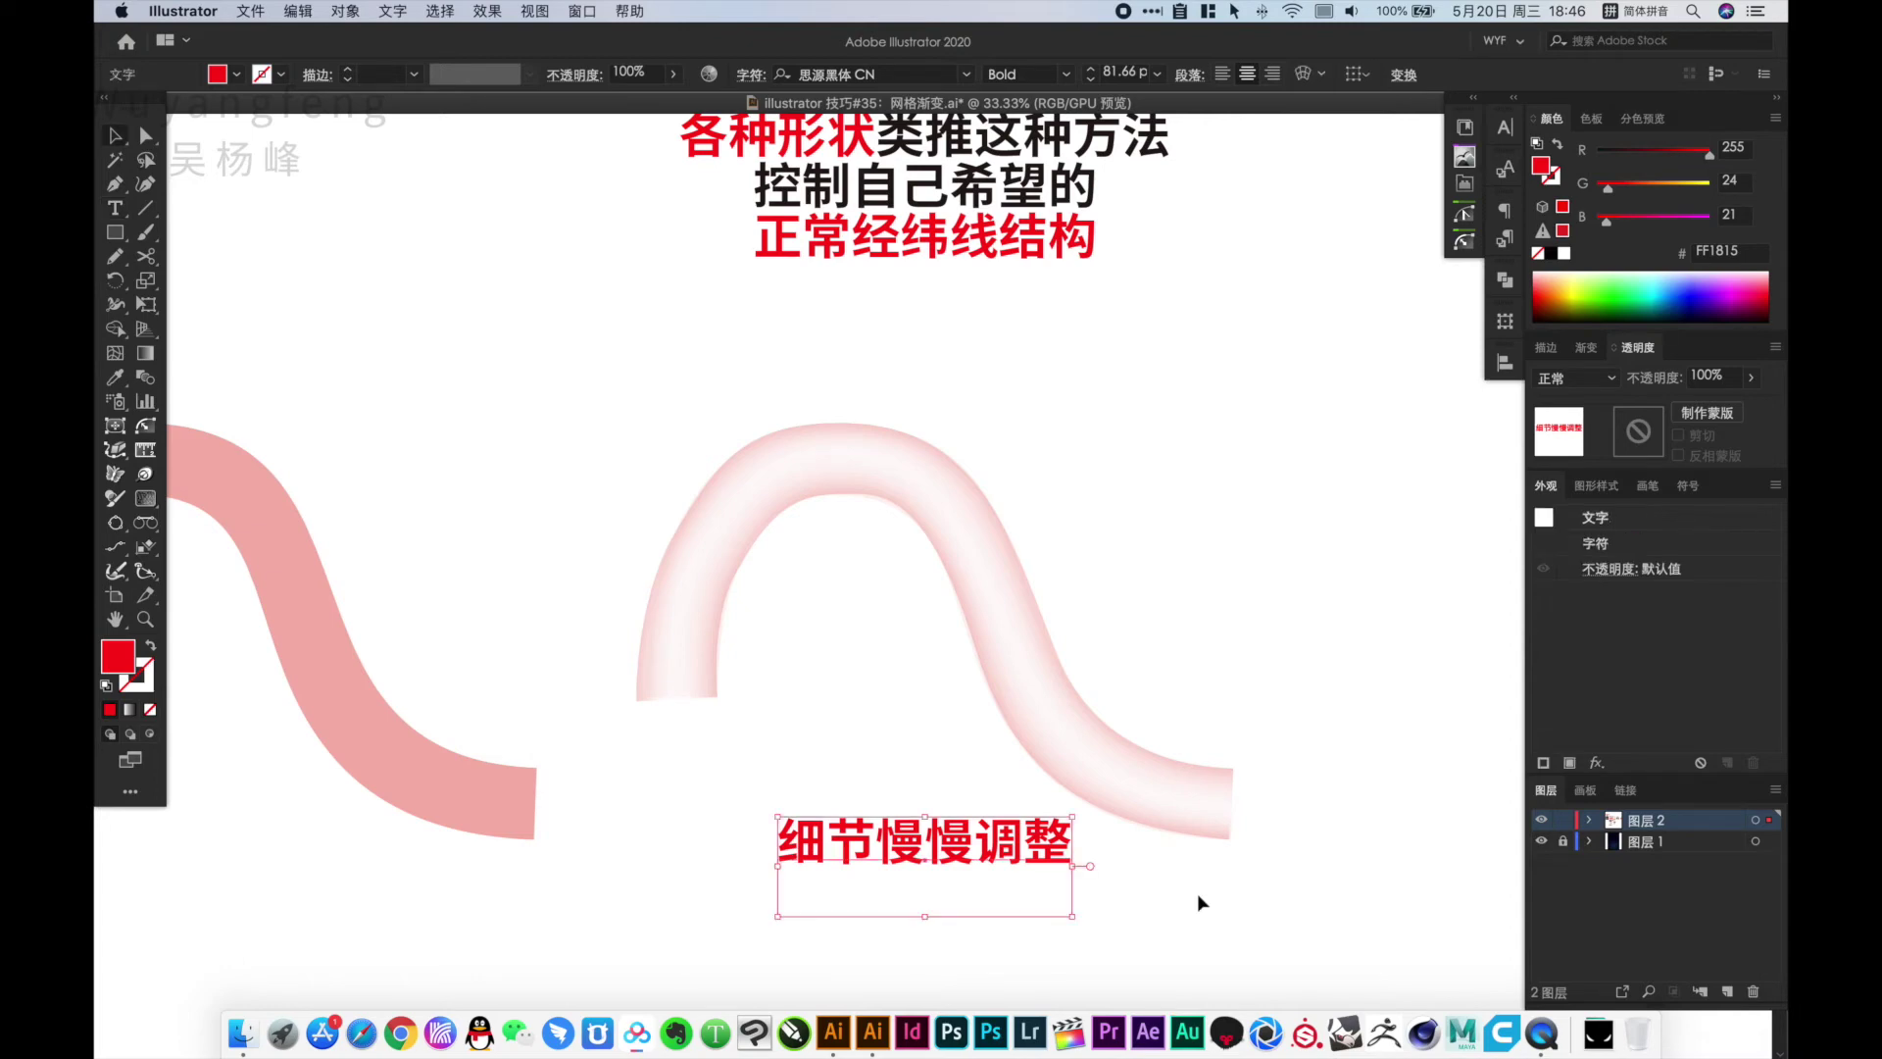
{"action": "left_click", "coordinate": [1179, 643]}
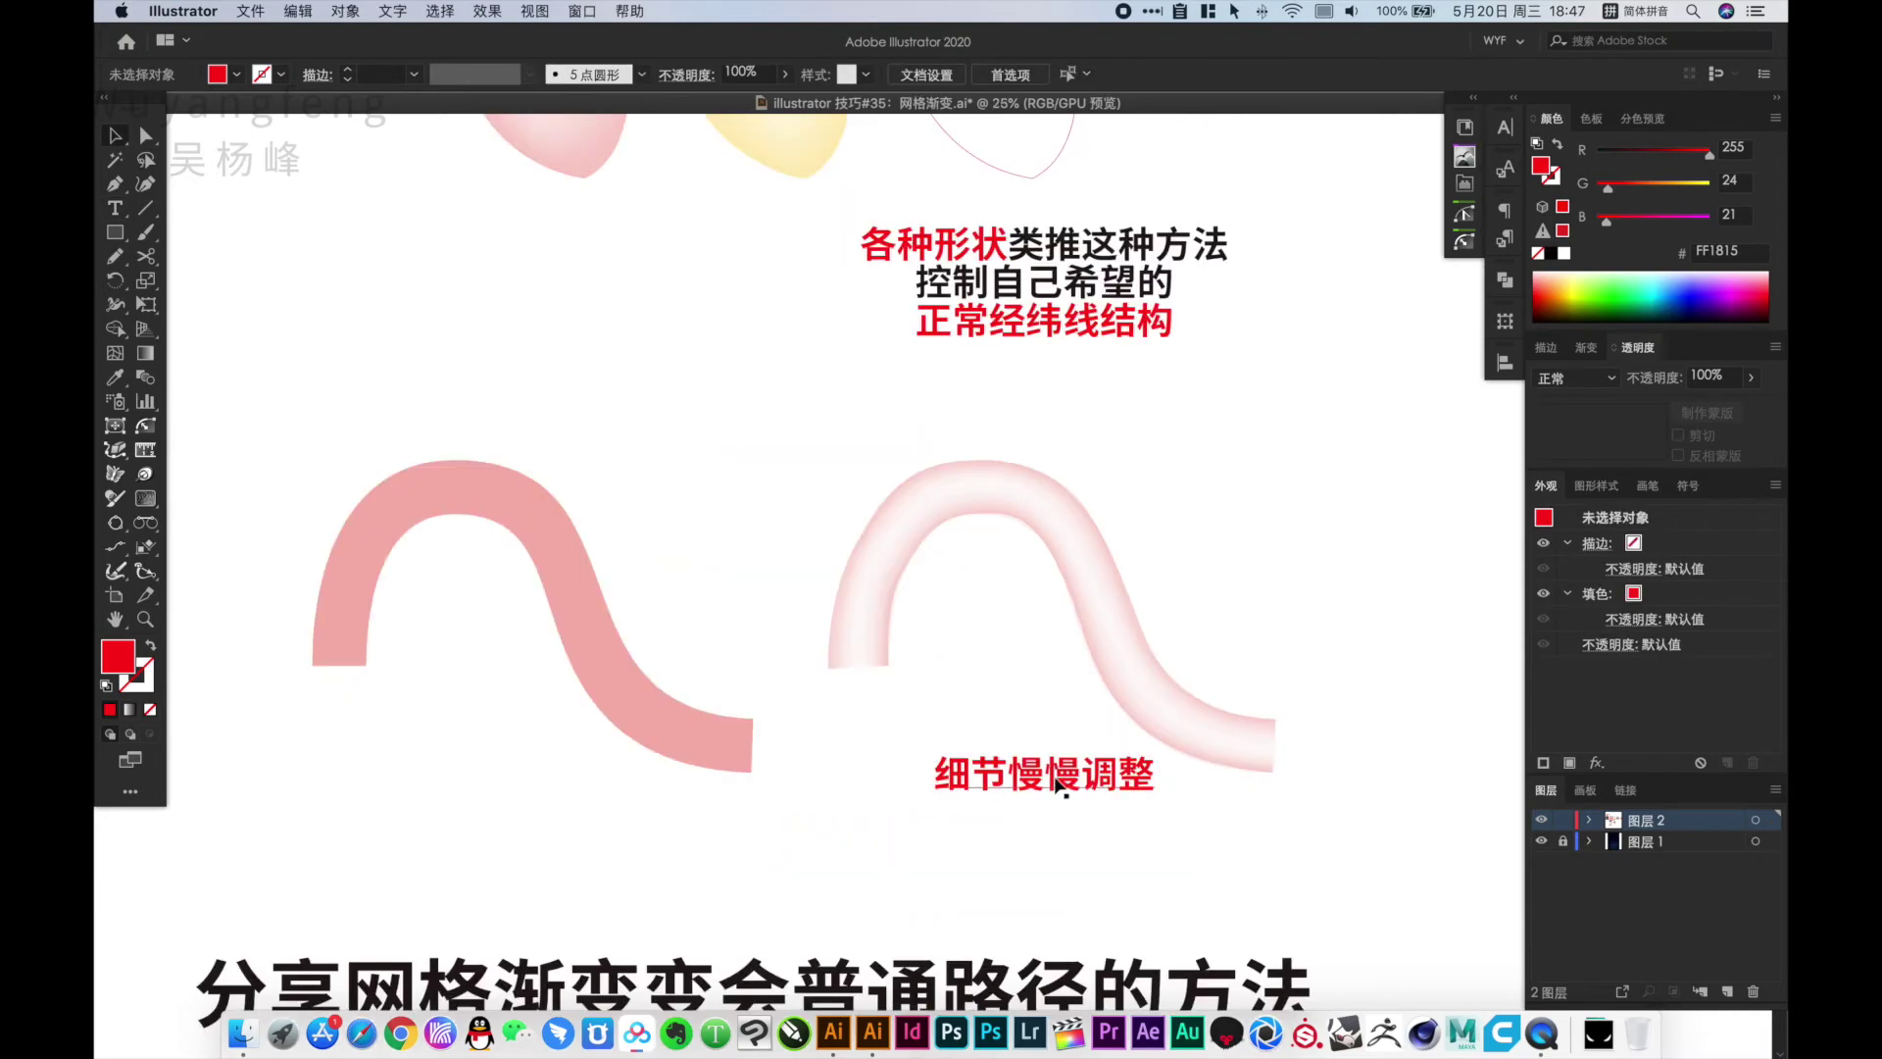
Bring the mesh-shape example into view and move the yellow mesh shape further left
{"action": "left_click_drag", "start_coordinate": [1006, 826], "coordinate": [1076, 584]}
{"action": "left_click_drag", "start_coordinate": [897, 657], "coordinate": [964, 549]}
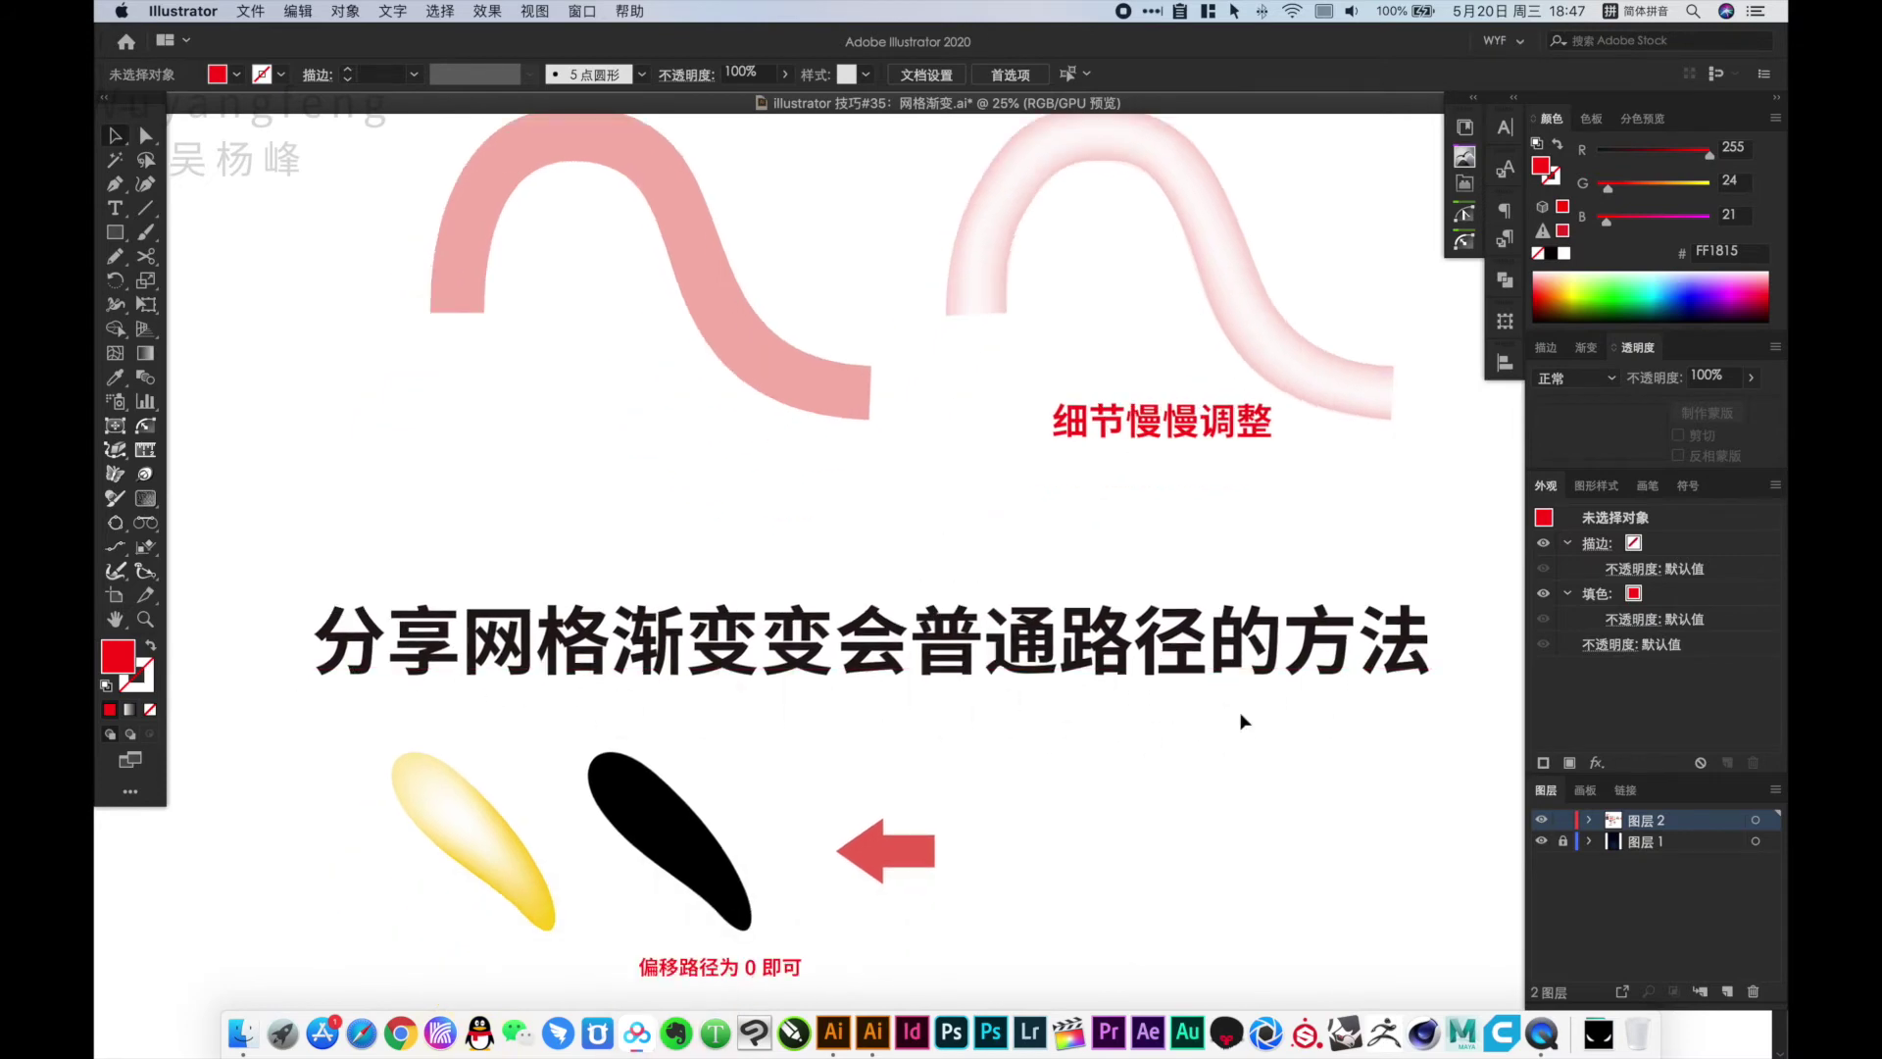
{"action": "scroll", "coordinate": [870, 694], "scroll_direction": "up", "scroll_amount": 1}
{"action": "scroll", "coordinate": [982, 899], "scroll_direction": "up", "scroll_amount": 3}
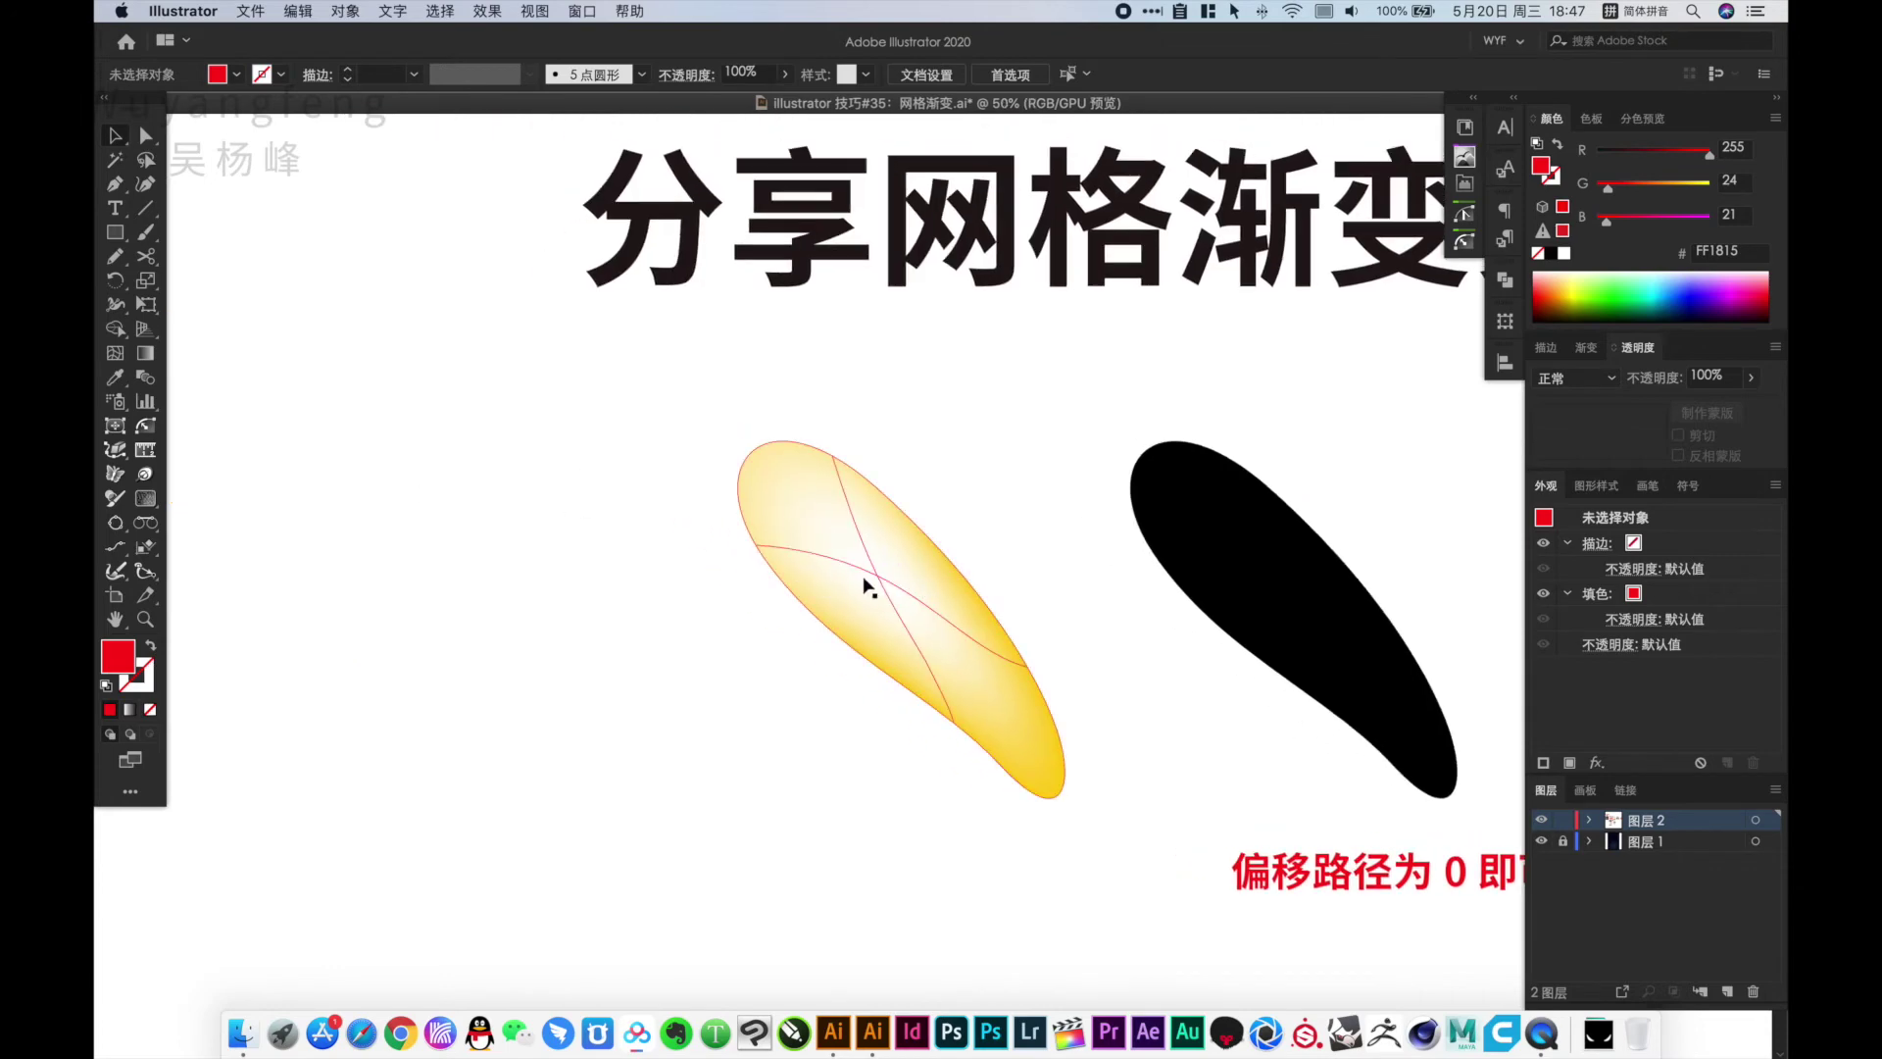
{"action": "left_click_drag", "start_coordinate": [879, 589], "coordinate": [575, 579]}
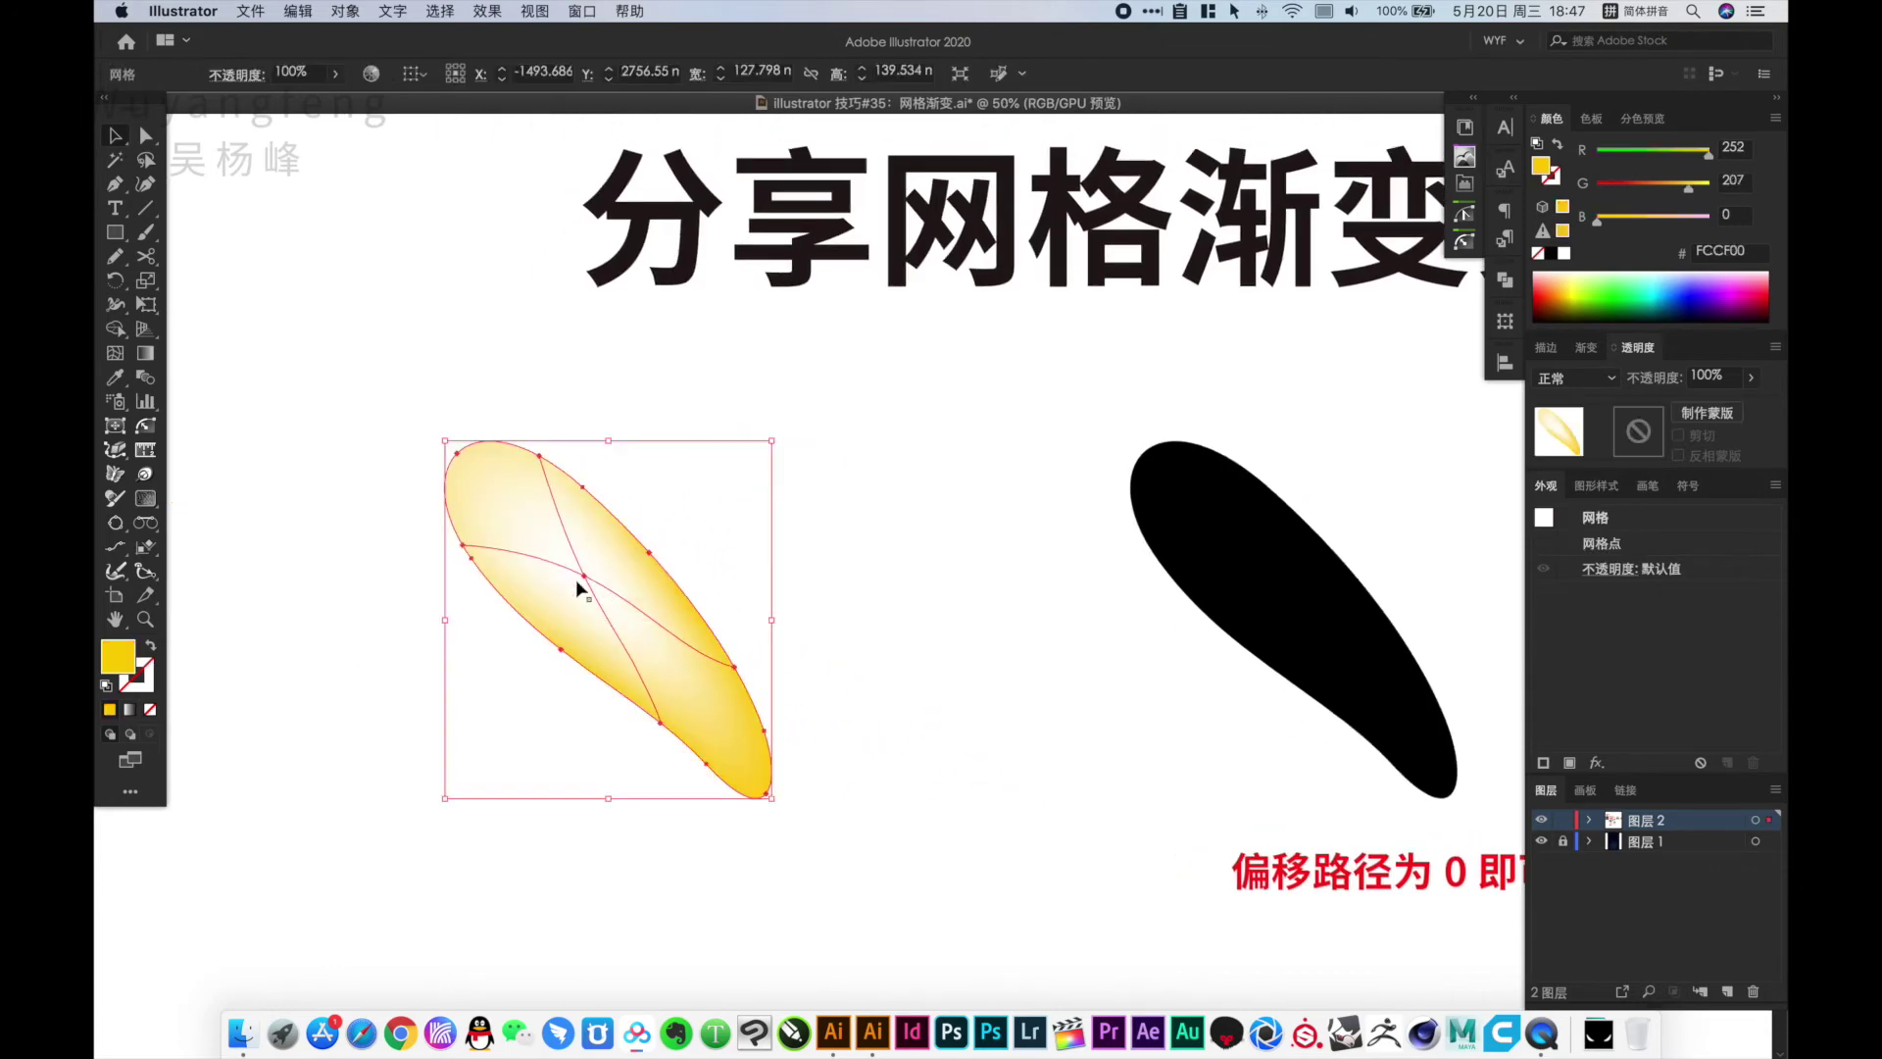
Create a 0 mm Offset Path outline and move it right of the yellow shape
{"action": "left_click", "coordinate": [356, 12]}
{"action": "mouse_move", "coordinate": [356, 508]}
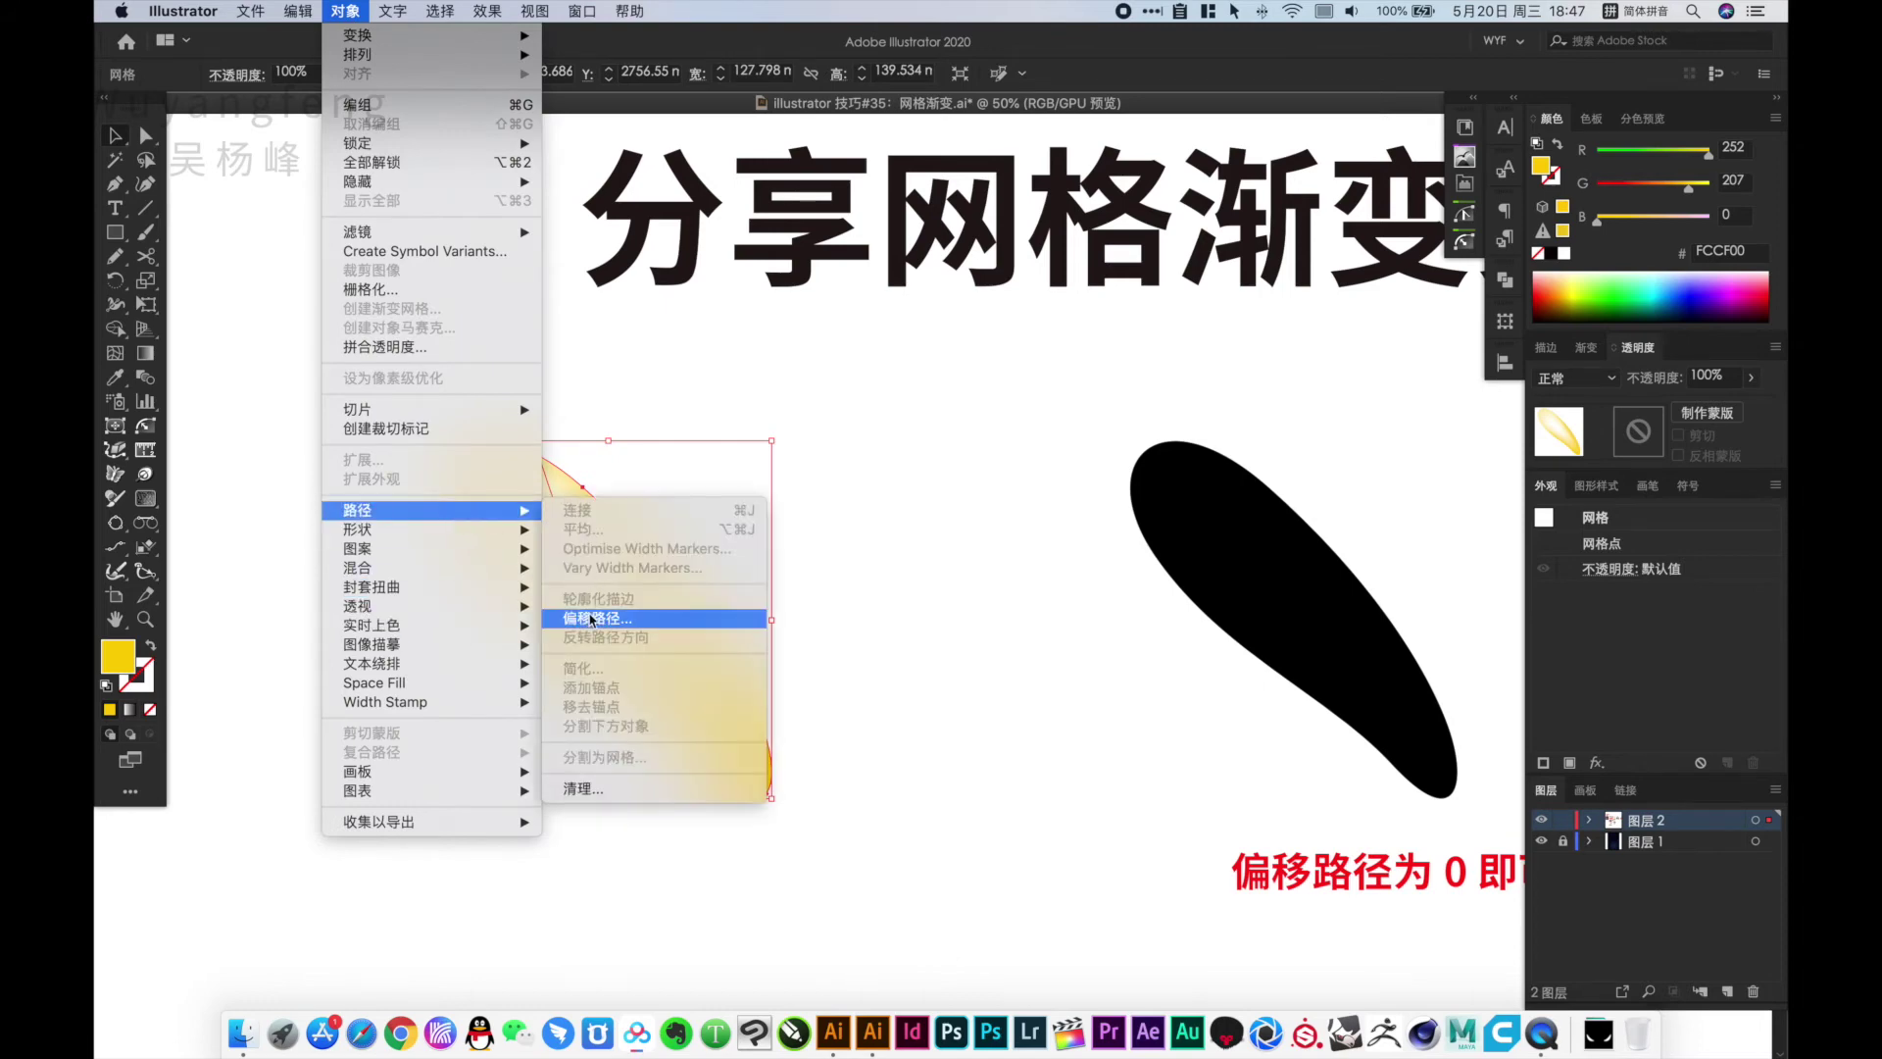
{"action": "left_click", "coordinate": [600, 617]}
{"action": "mouse_move", "coordinate": [224, 129]}
{"action": "left_mouse_down"}
{"action": "mouse_move", "coordinate": [459, 187]}
{"action": "mouse_move", "coordinate": [970, 442]}
{"action": "left_mouse_up"}
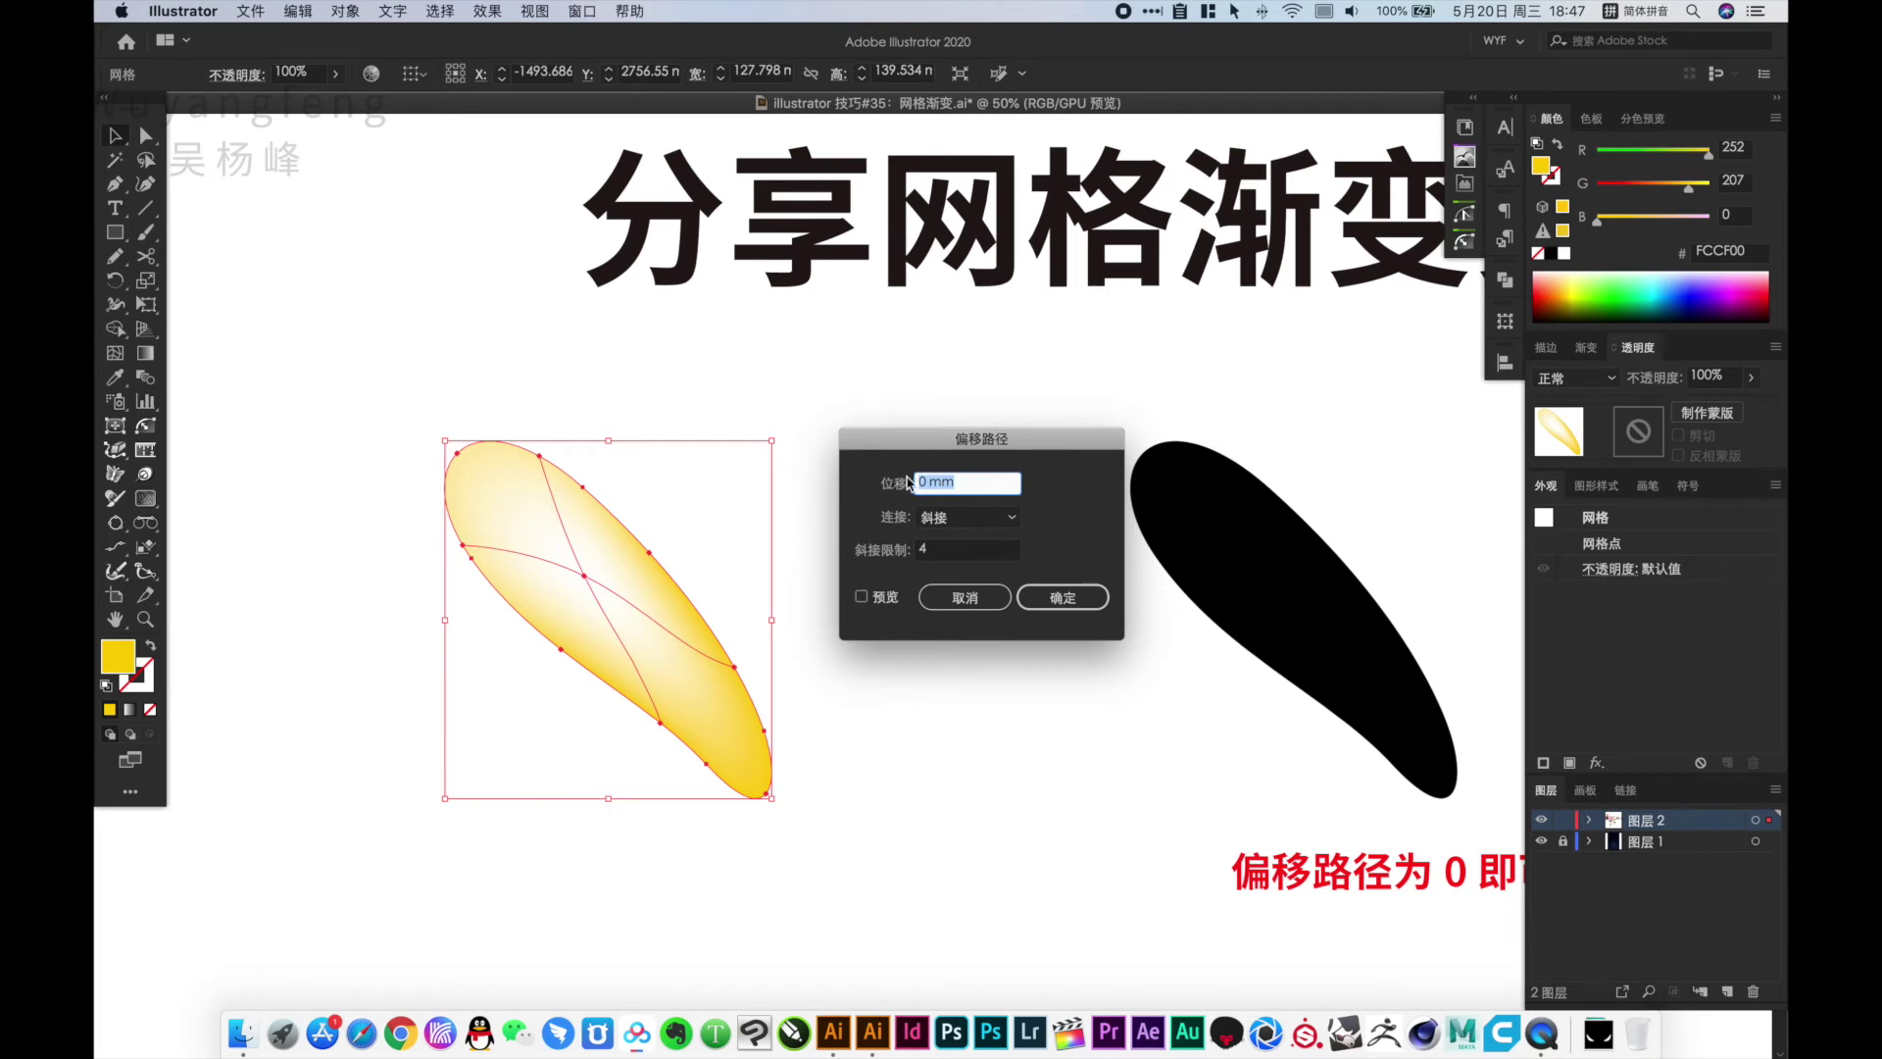
{"action": "left_click", "coordinate": [1046, 608]}
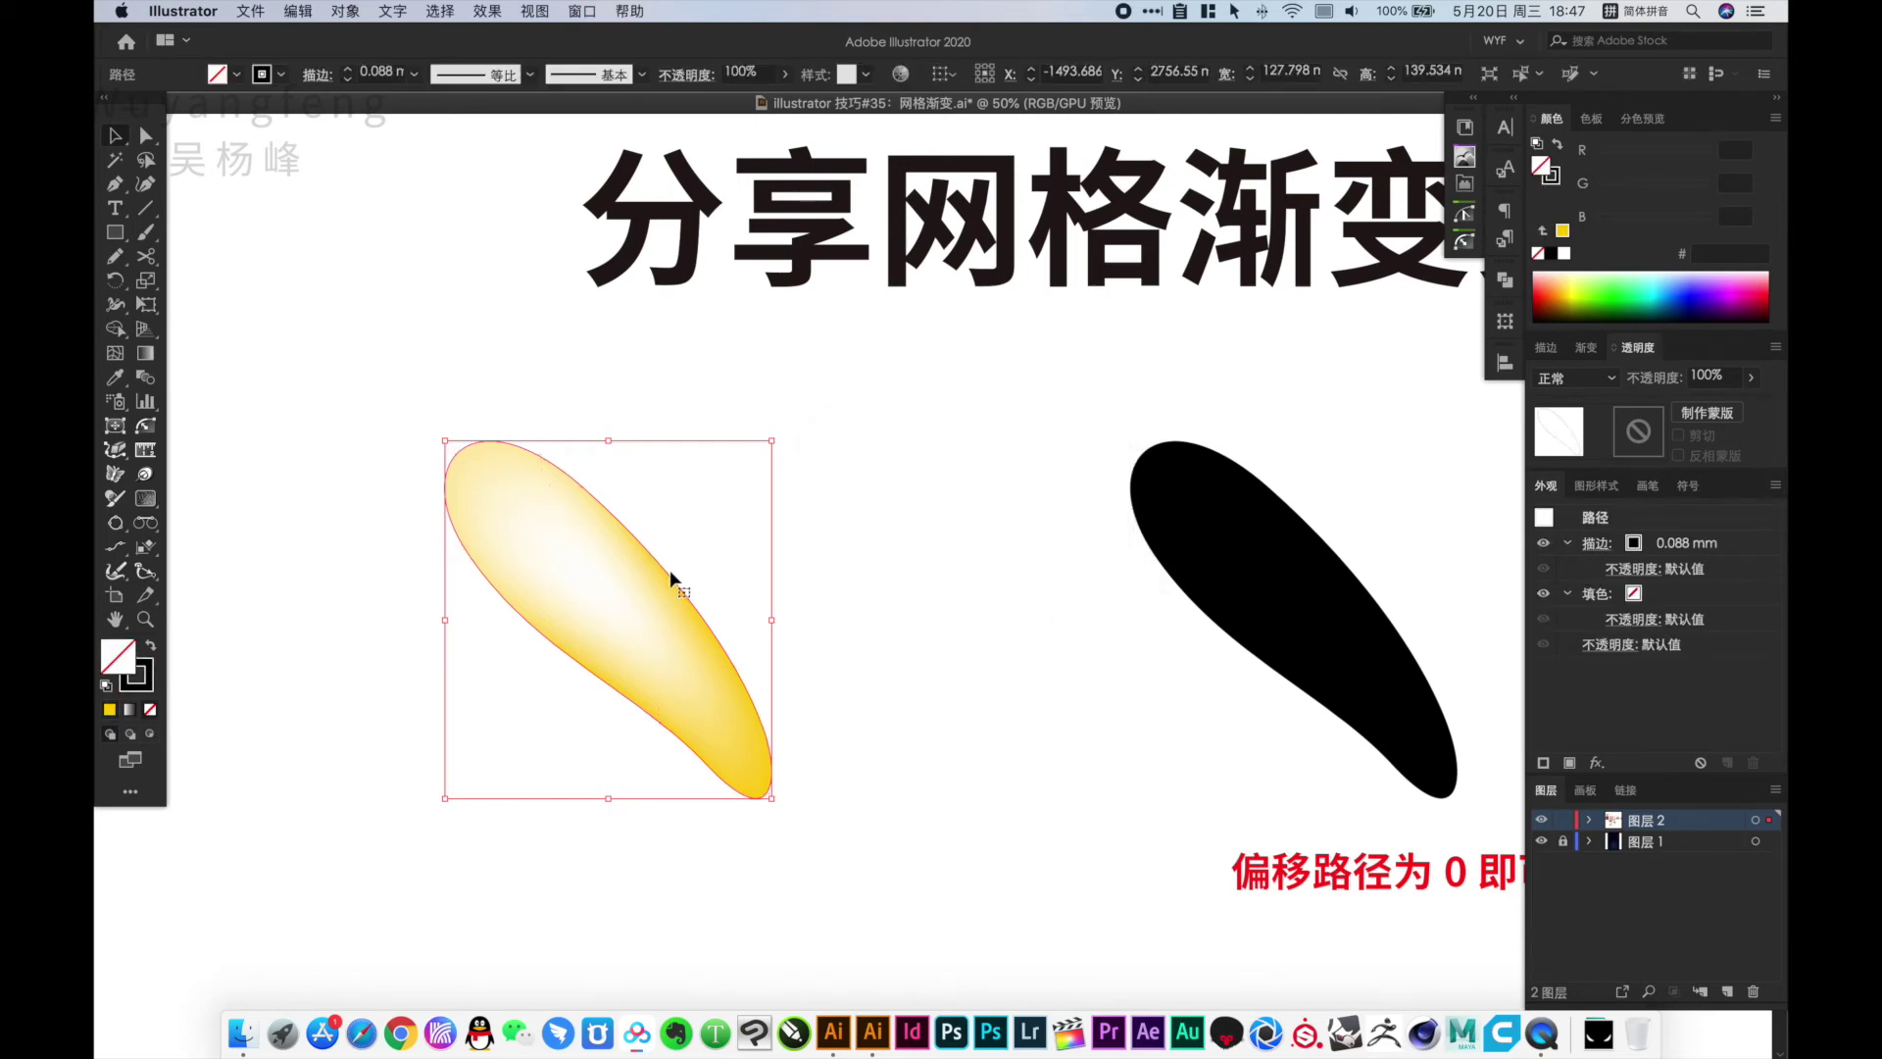
{"action": "left_click_drag", "start_coordinate": [668, 569], "coordinate": [998, 635]}
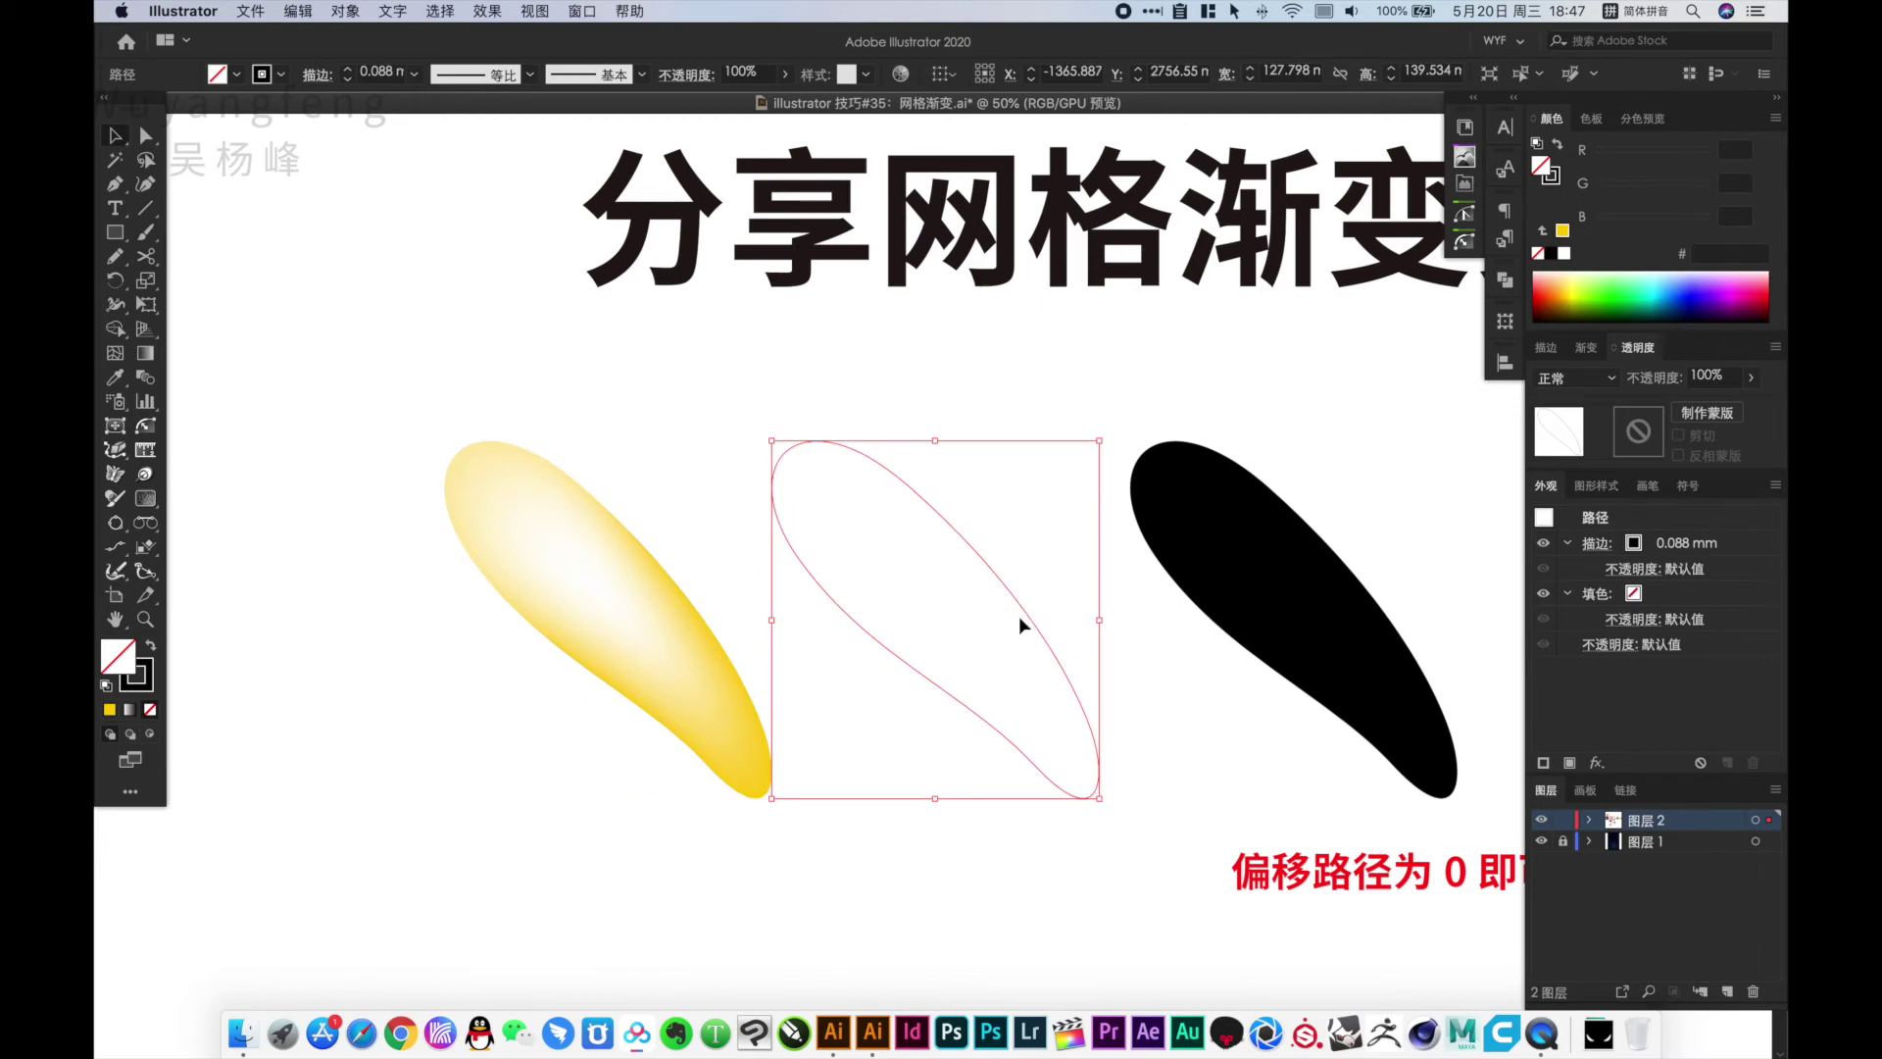
Eyedropper the black fill onto the new outline and delete the old black shape
{"action": "key", "text": "i"}
{"action": "left_click", "coordinate": [1213, 564]}
{"action": "key", "text": "v"}
{"action": "left_click", "coordinate": [1143, 643]}
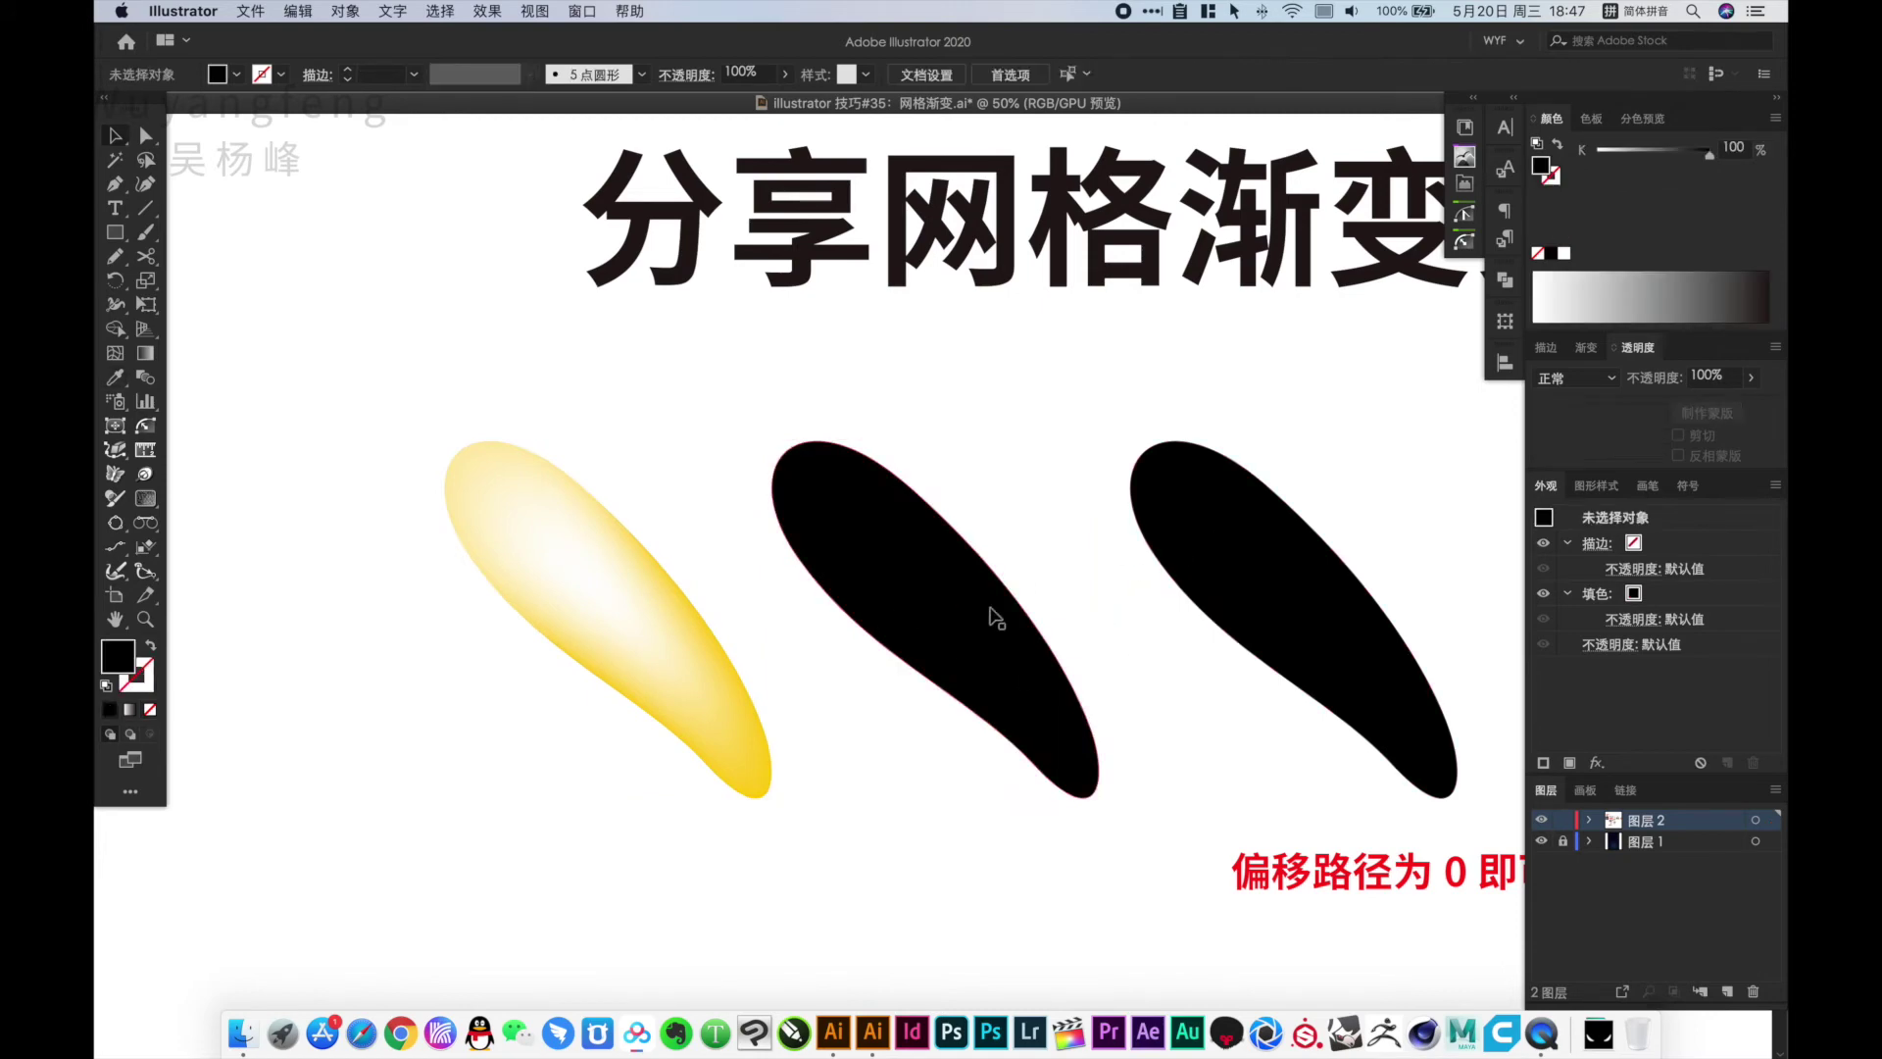
{"action": "left_click", "coordinate": [1269, 584]}
{"action": "key", "text": "Delete"}
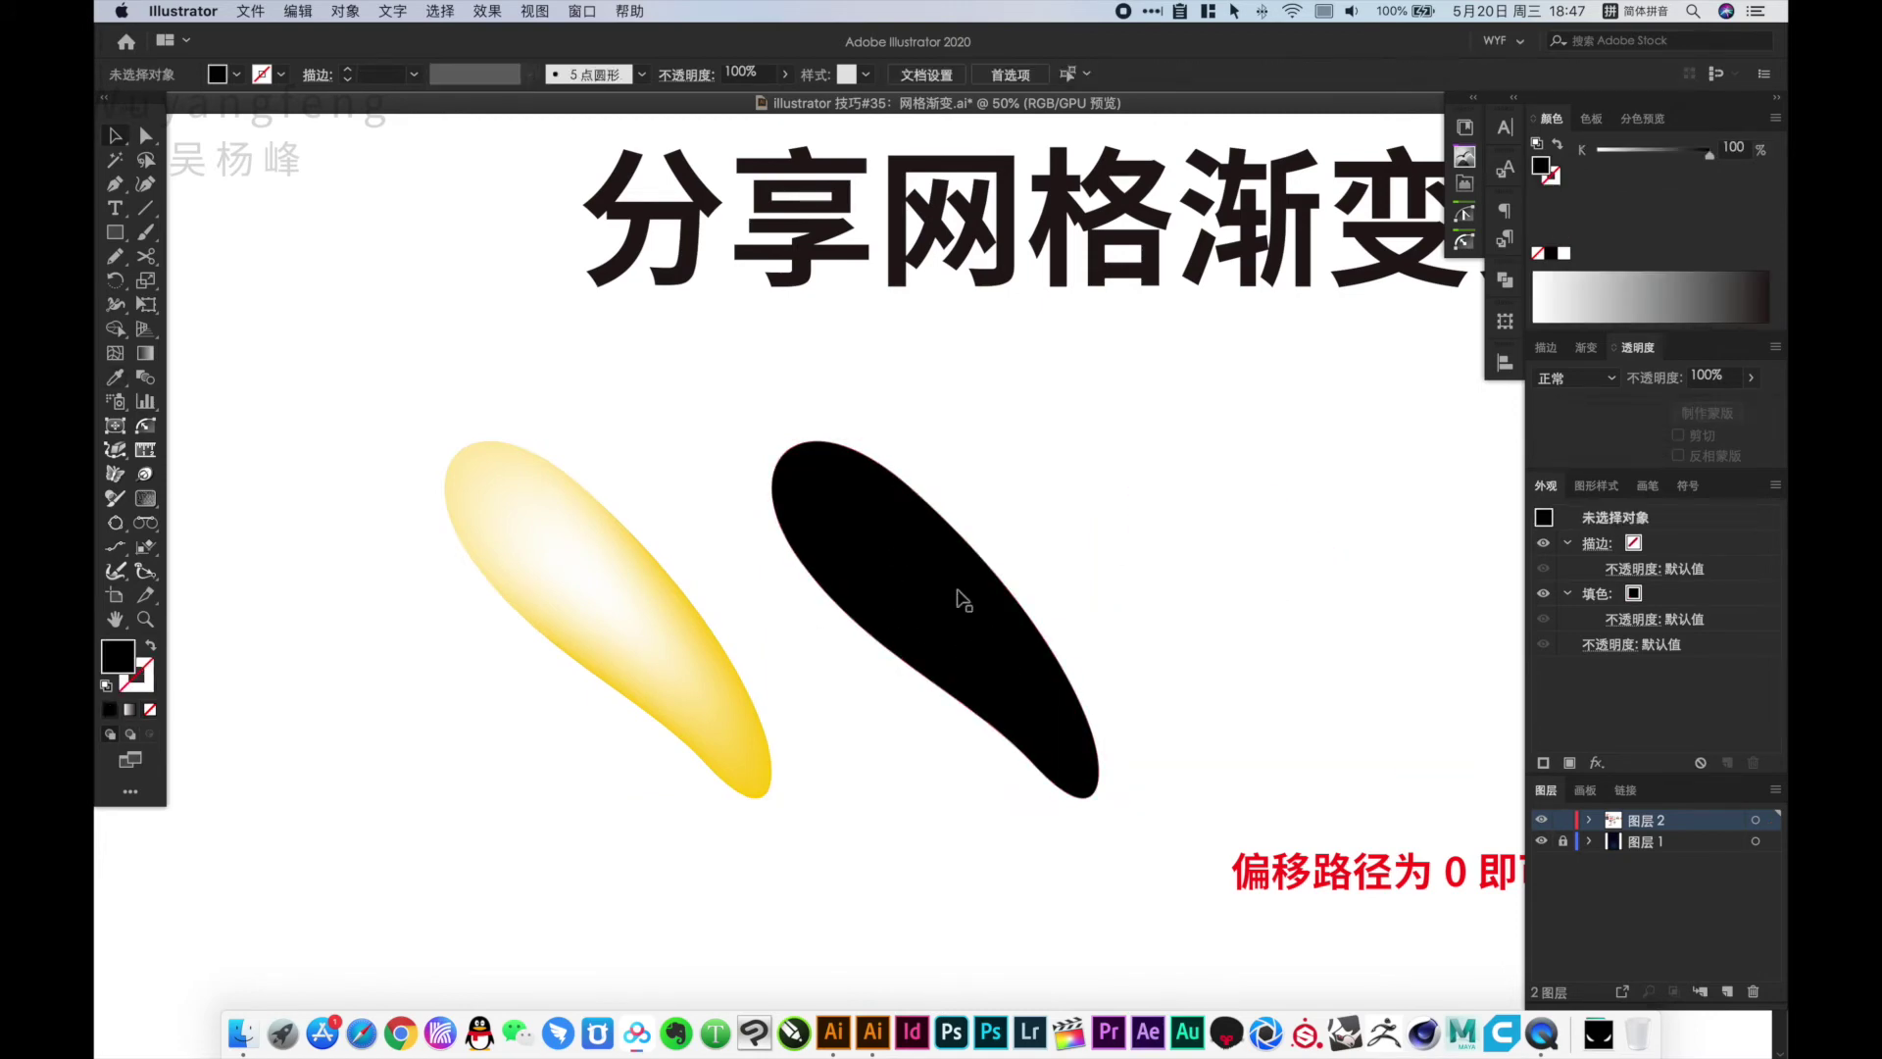
Recolour the new shape dark red using the Color panel's HSB sliders
{"action": "left_click", "coordinate": [941, 613]}
{"action": "left_click_drag", "start_coordinate": [1640, 160], "coordinate": [1660, 154]}
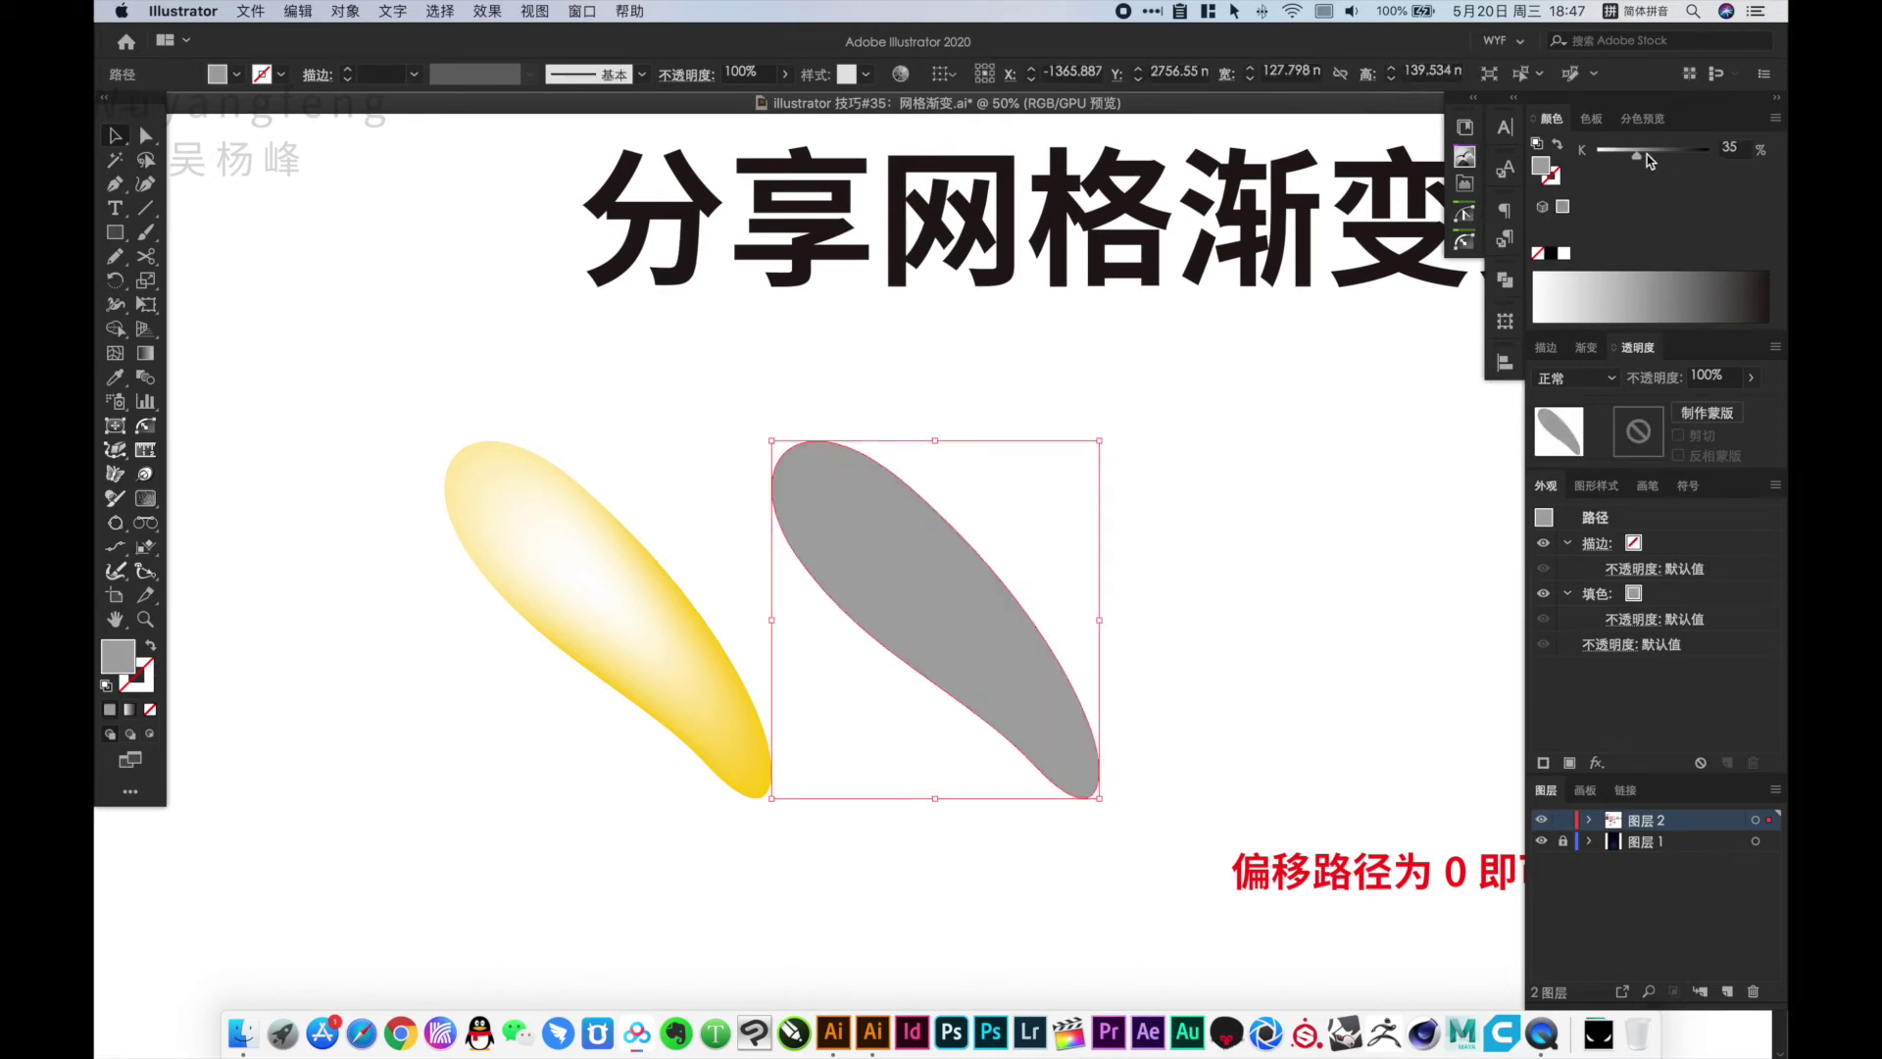
{"action": "left_click", "coordinate": [1774, 117]}
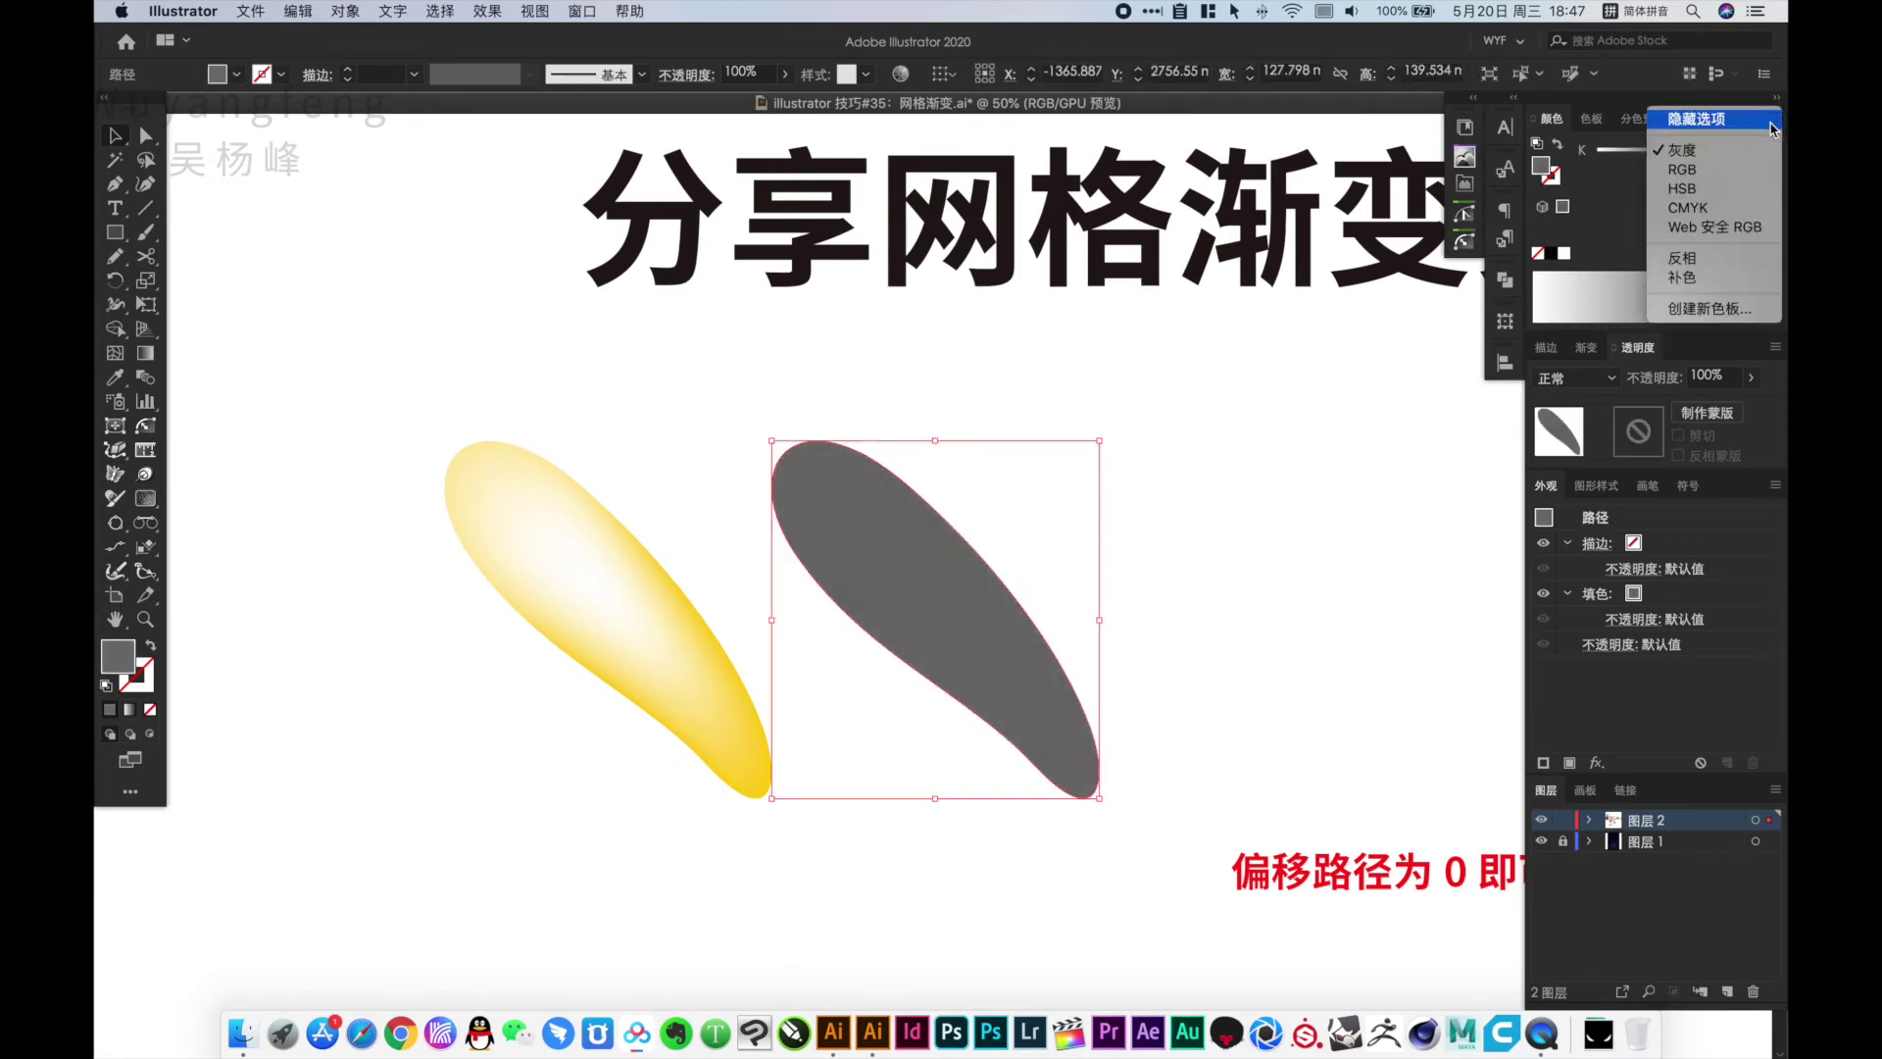
{"action": "left_click", "coordinate": [1715, 189]}
{"action": "left_click_drag", "start_coordinate": [1667, 193], "coordinate": [1716, 186]}
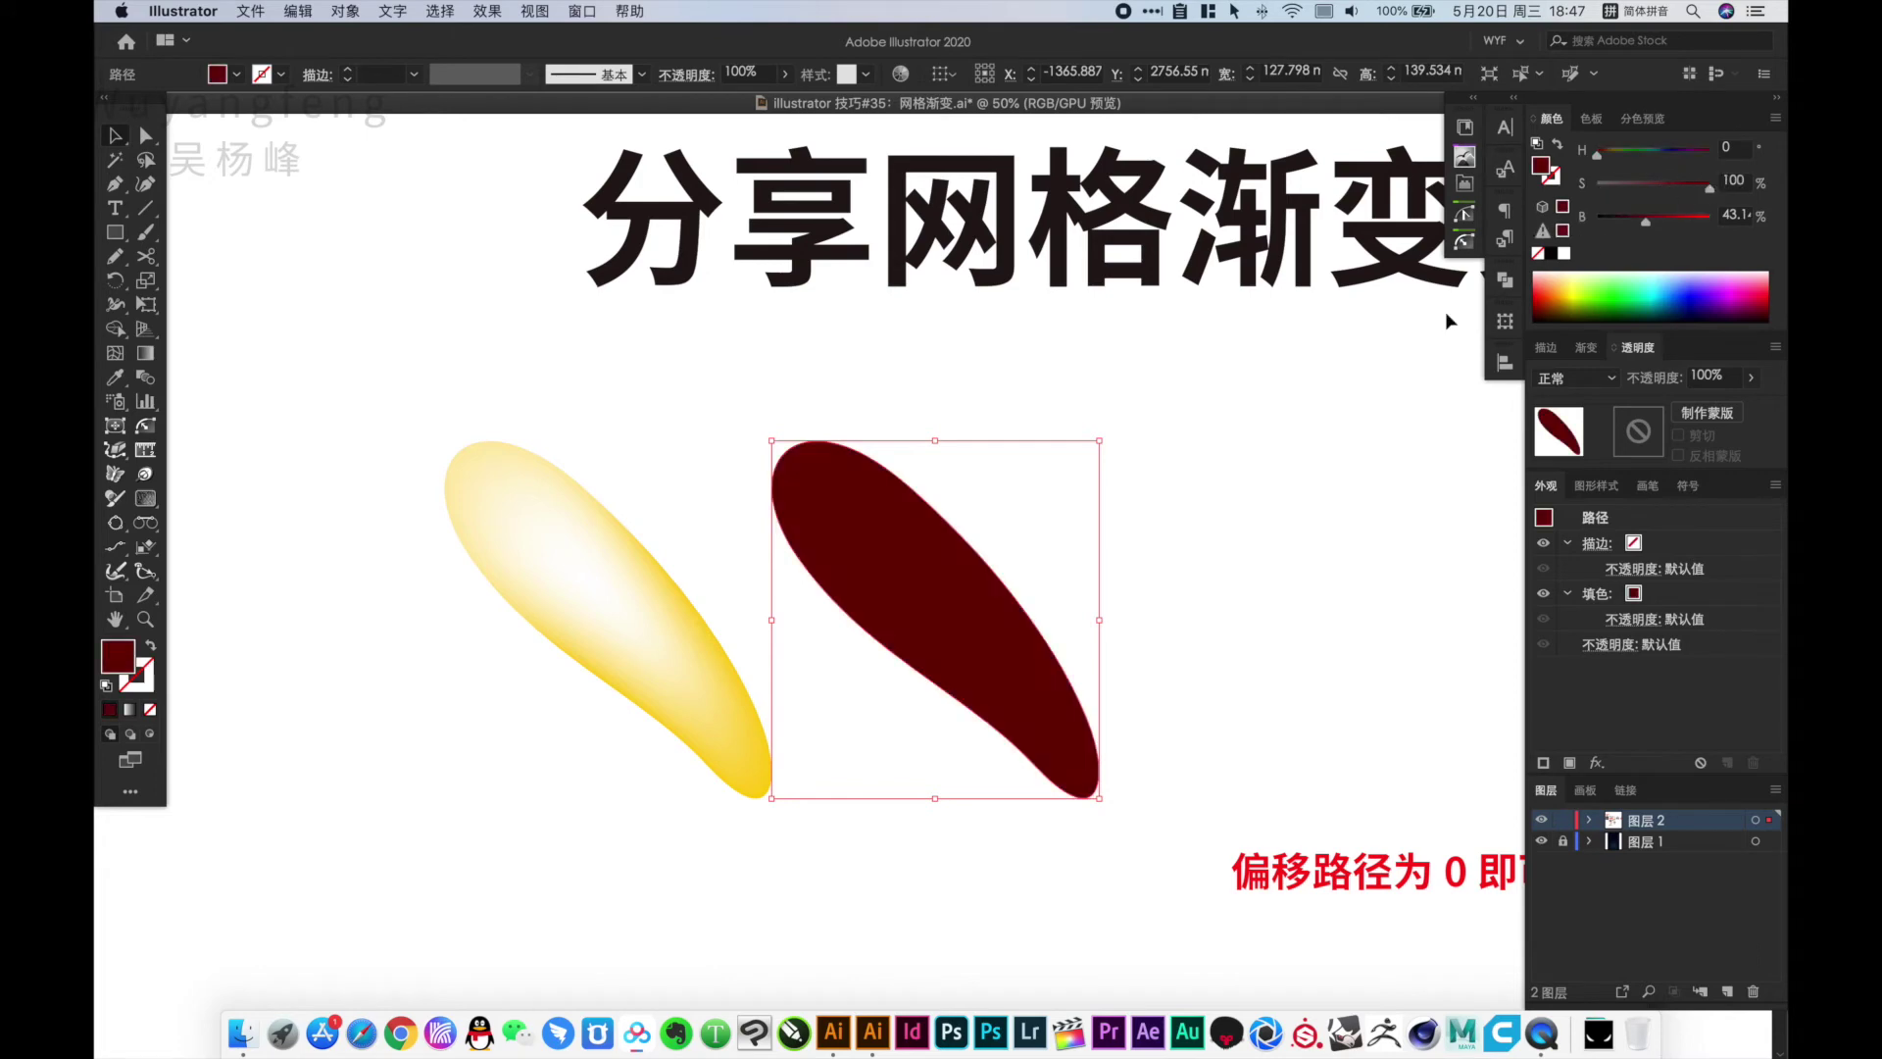
{"action": "left_click", "coordinate": [1163, 488]}
Move the 偏移路径为 0 即可 caption left under the yellow mesh shape and zoom out
{"action": "left_click_drag", "start_coordinate": [1435, 801], "coordinate": [905, 670]}
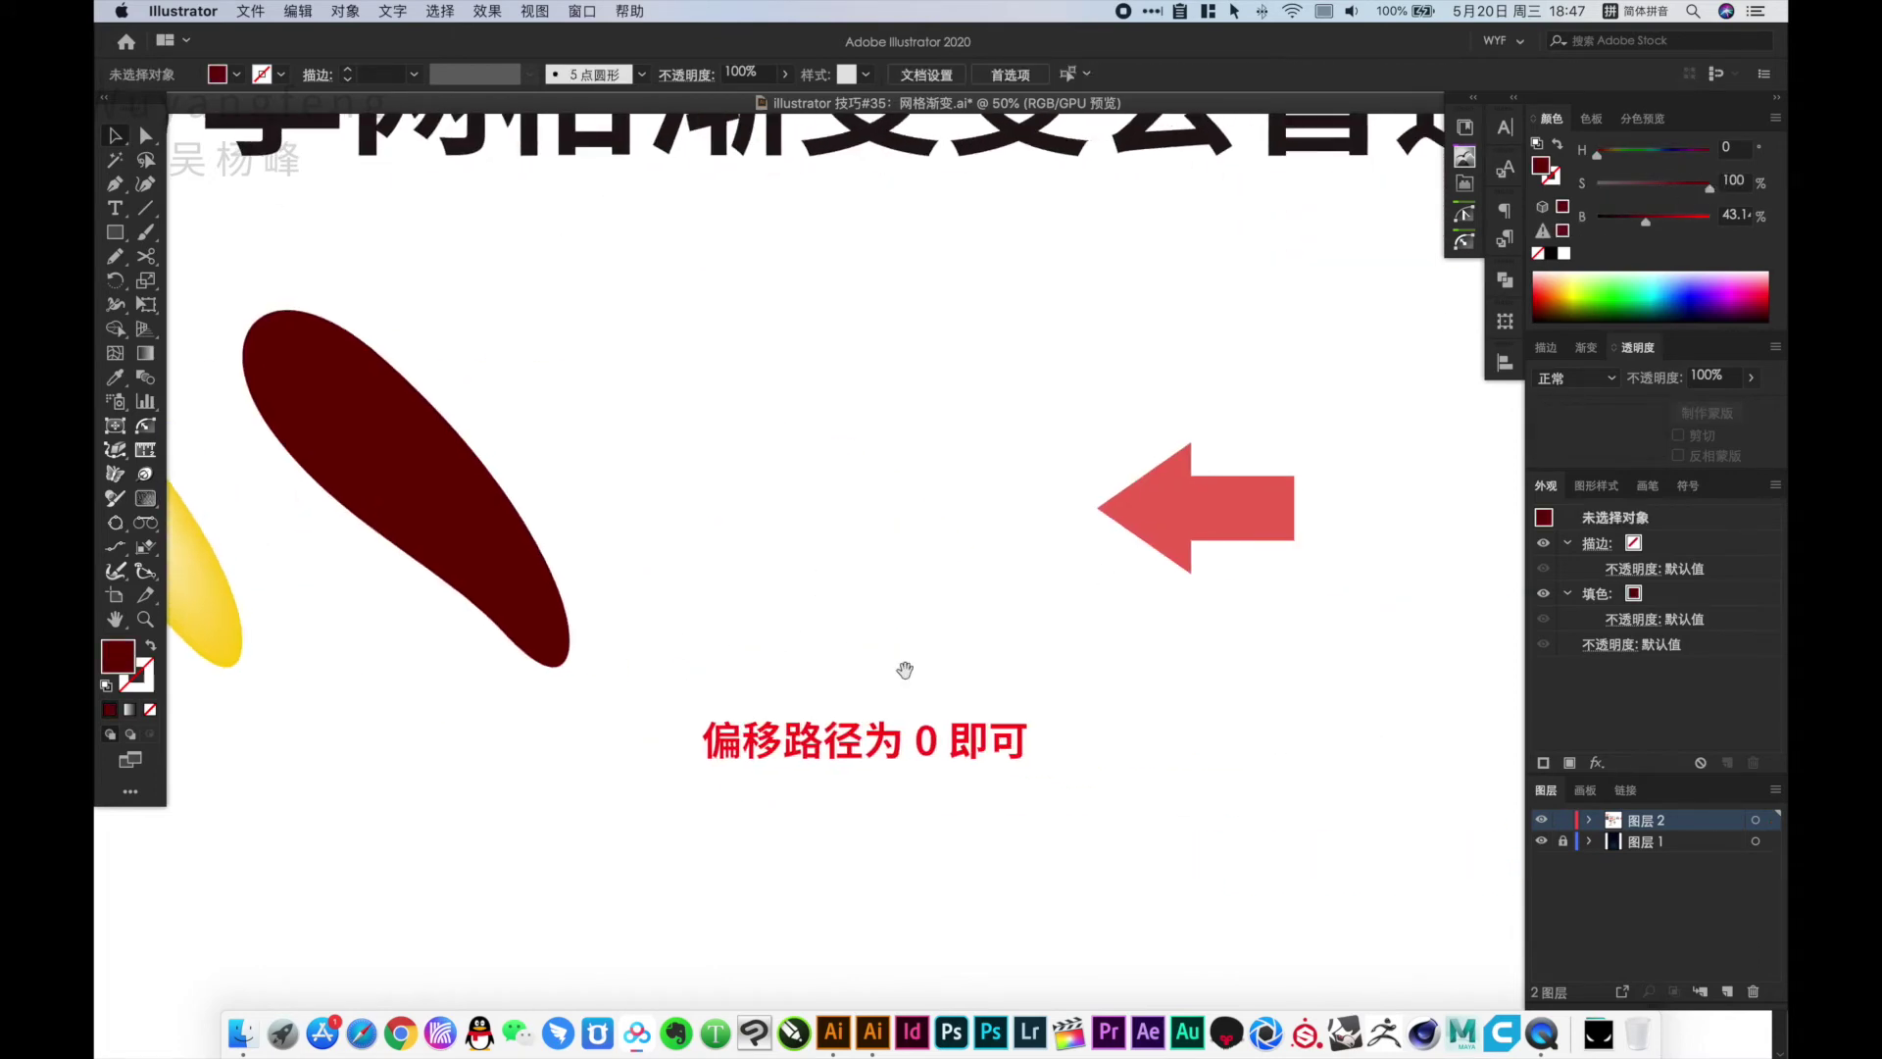
{"action": "mouse_move", "coordinate": [925, 760]}
{"action": "left_mouse_down"}
{"action": "mouse_move", "coordinate": [483, 743]}
{"action": "mouse_move", "coordinate": [870, 709]}
{"action": "left_mouse_up"}
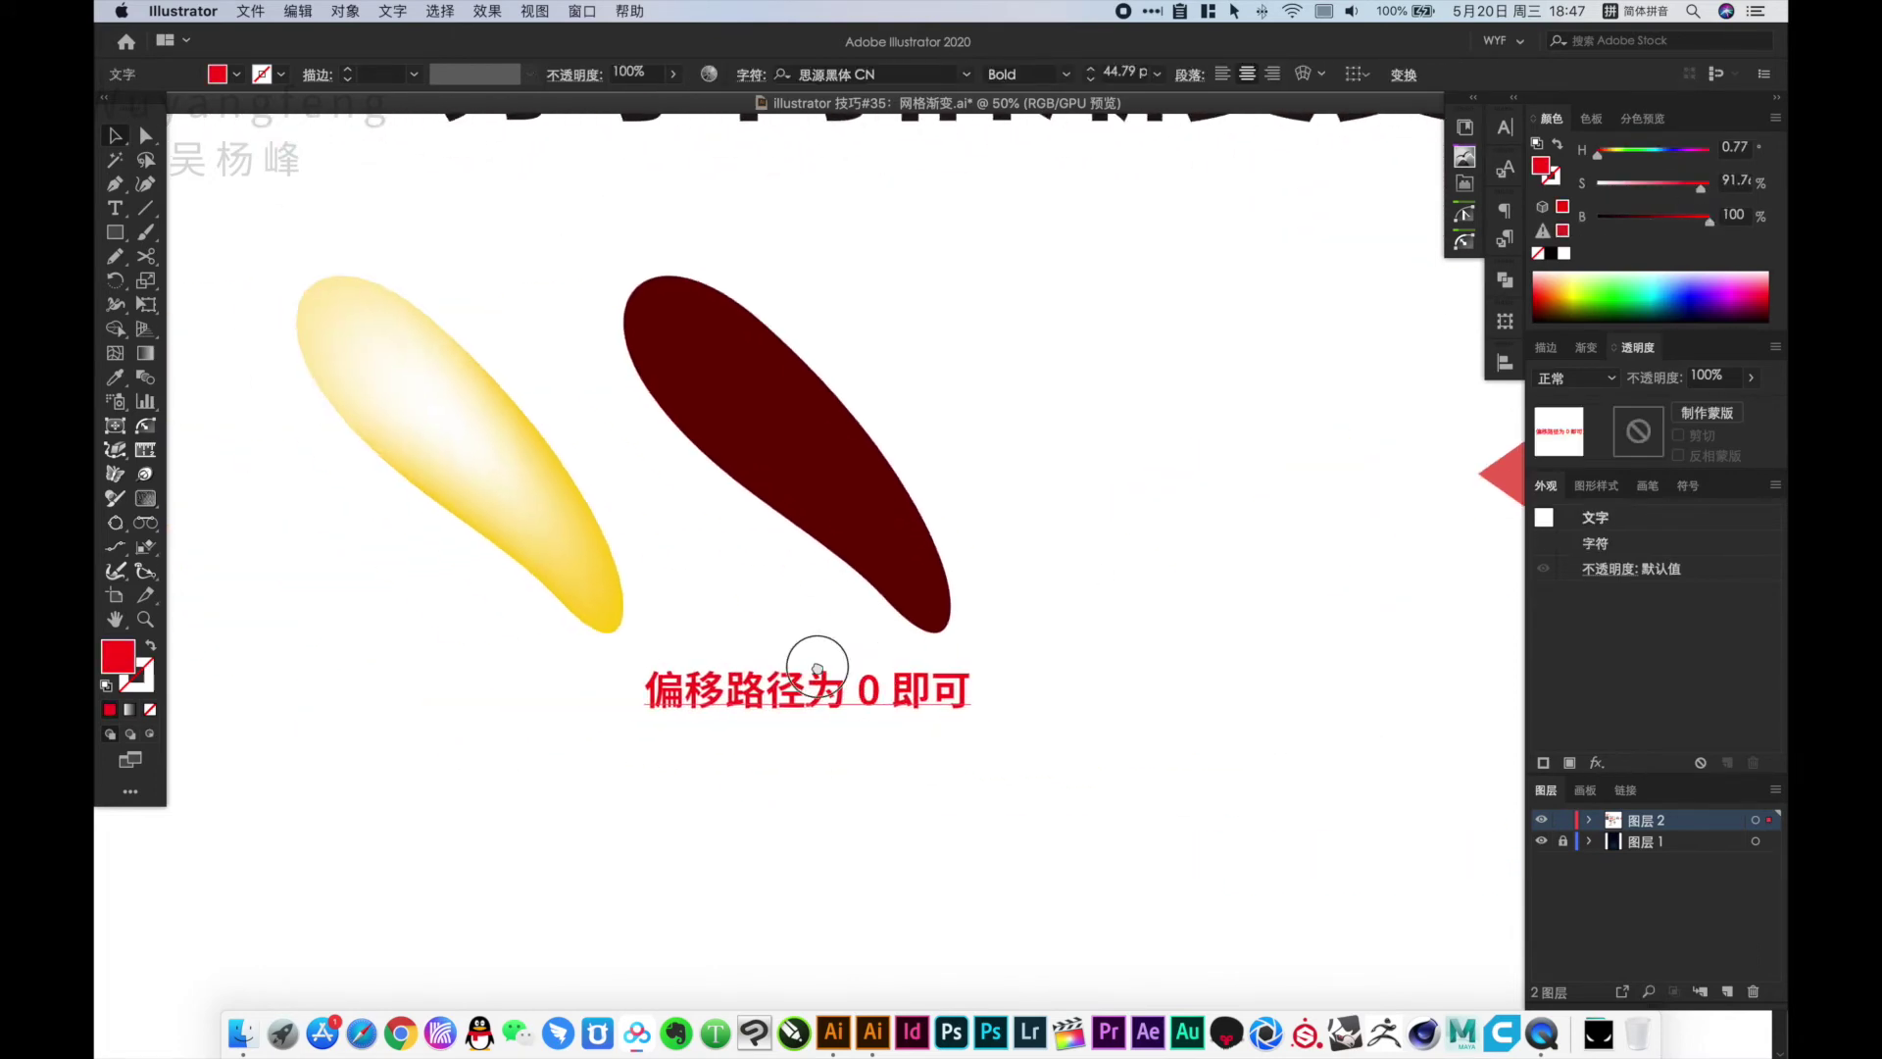
{"action": "left_click_drag", "start_coordinate": [720, 717], "coordinate": [441, 718]}
{"action": "left_click", "coordinate": [672, 731]}
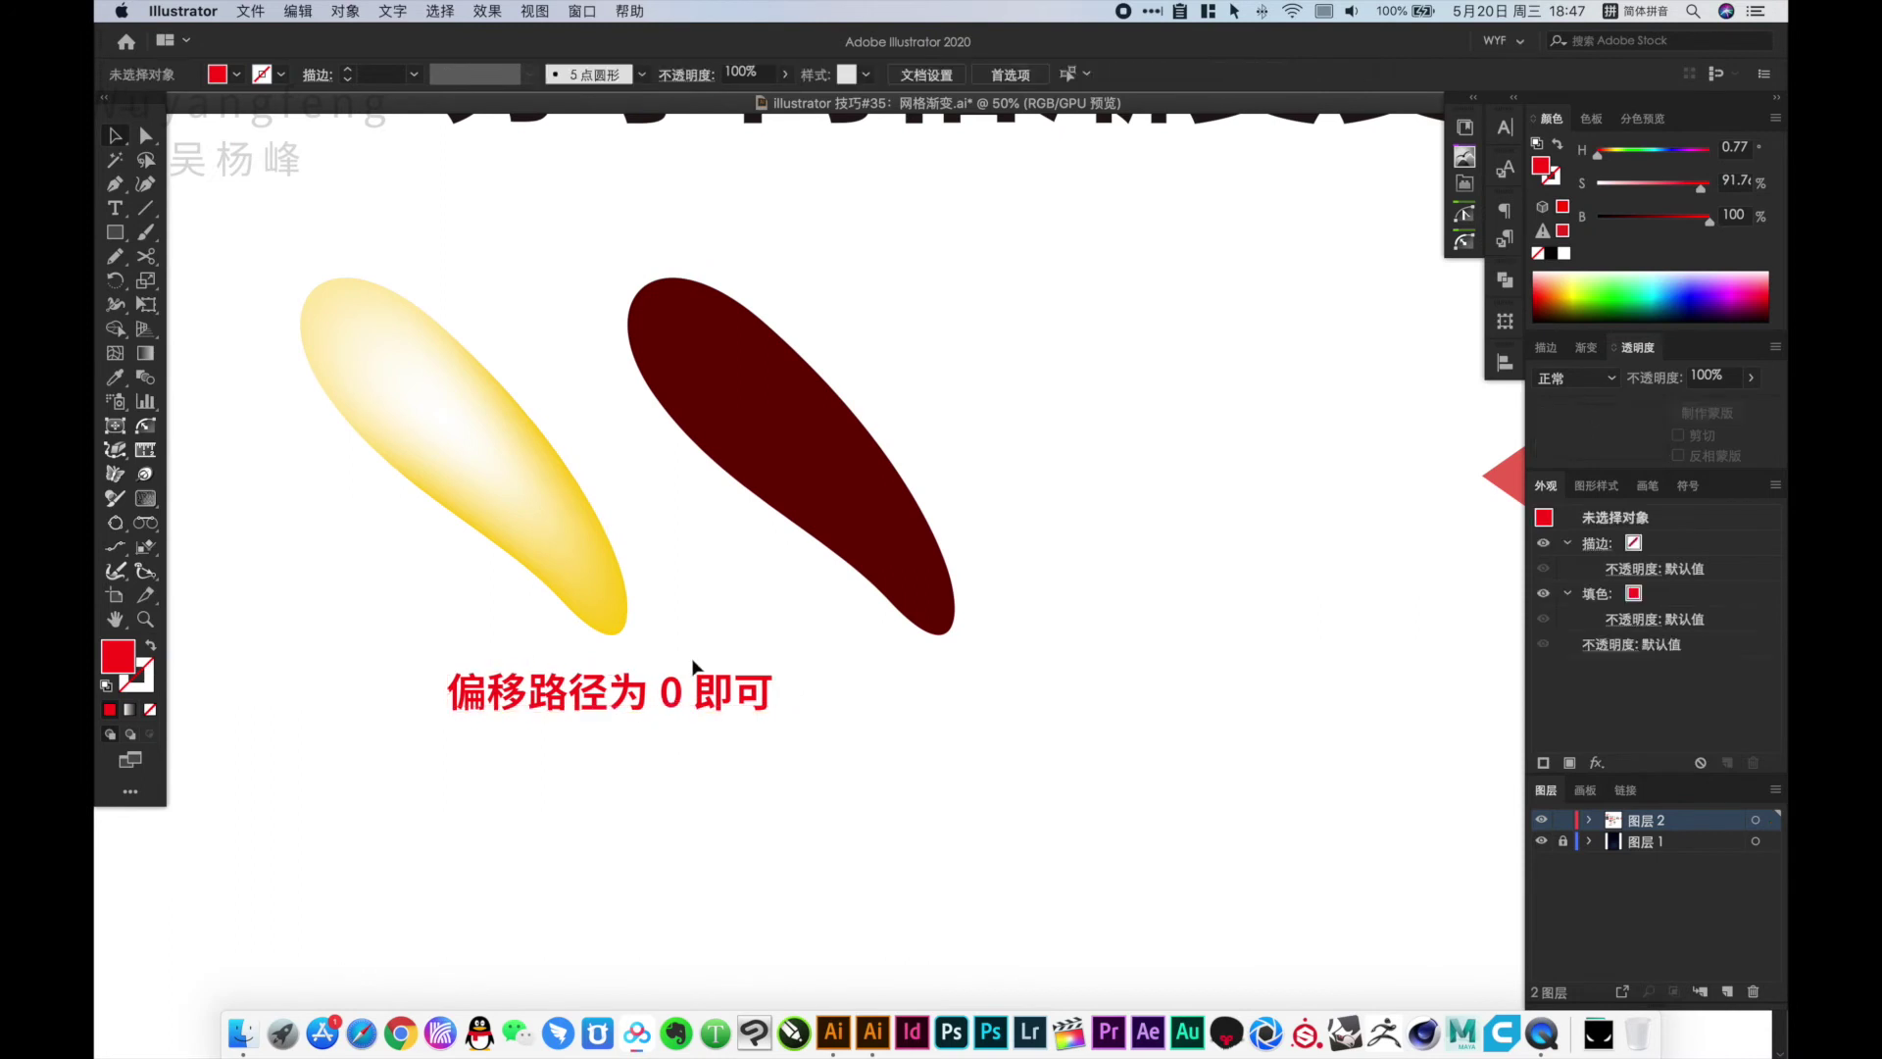
{"action": "left_click", "coordinate": [495, 525]}
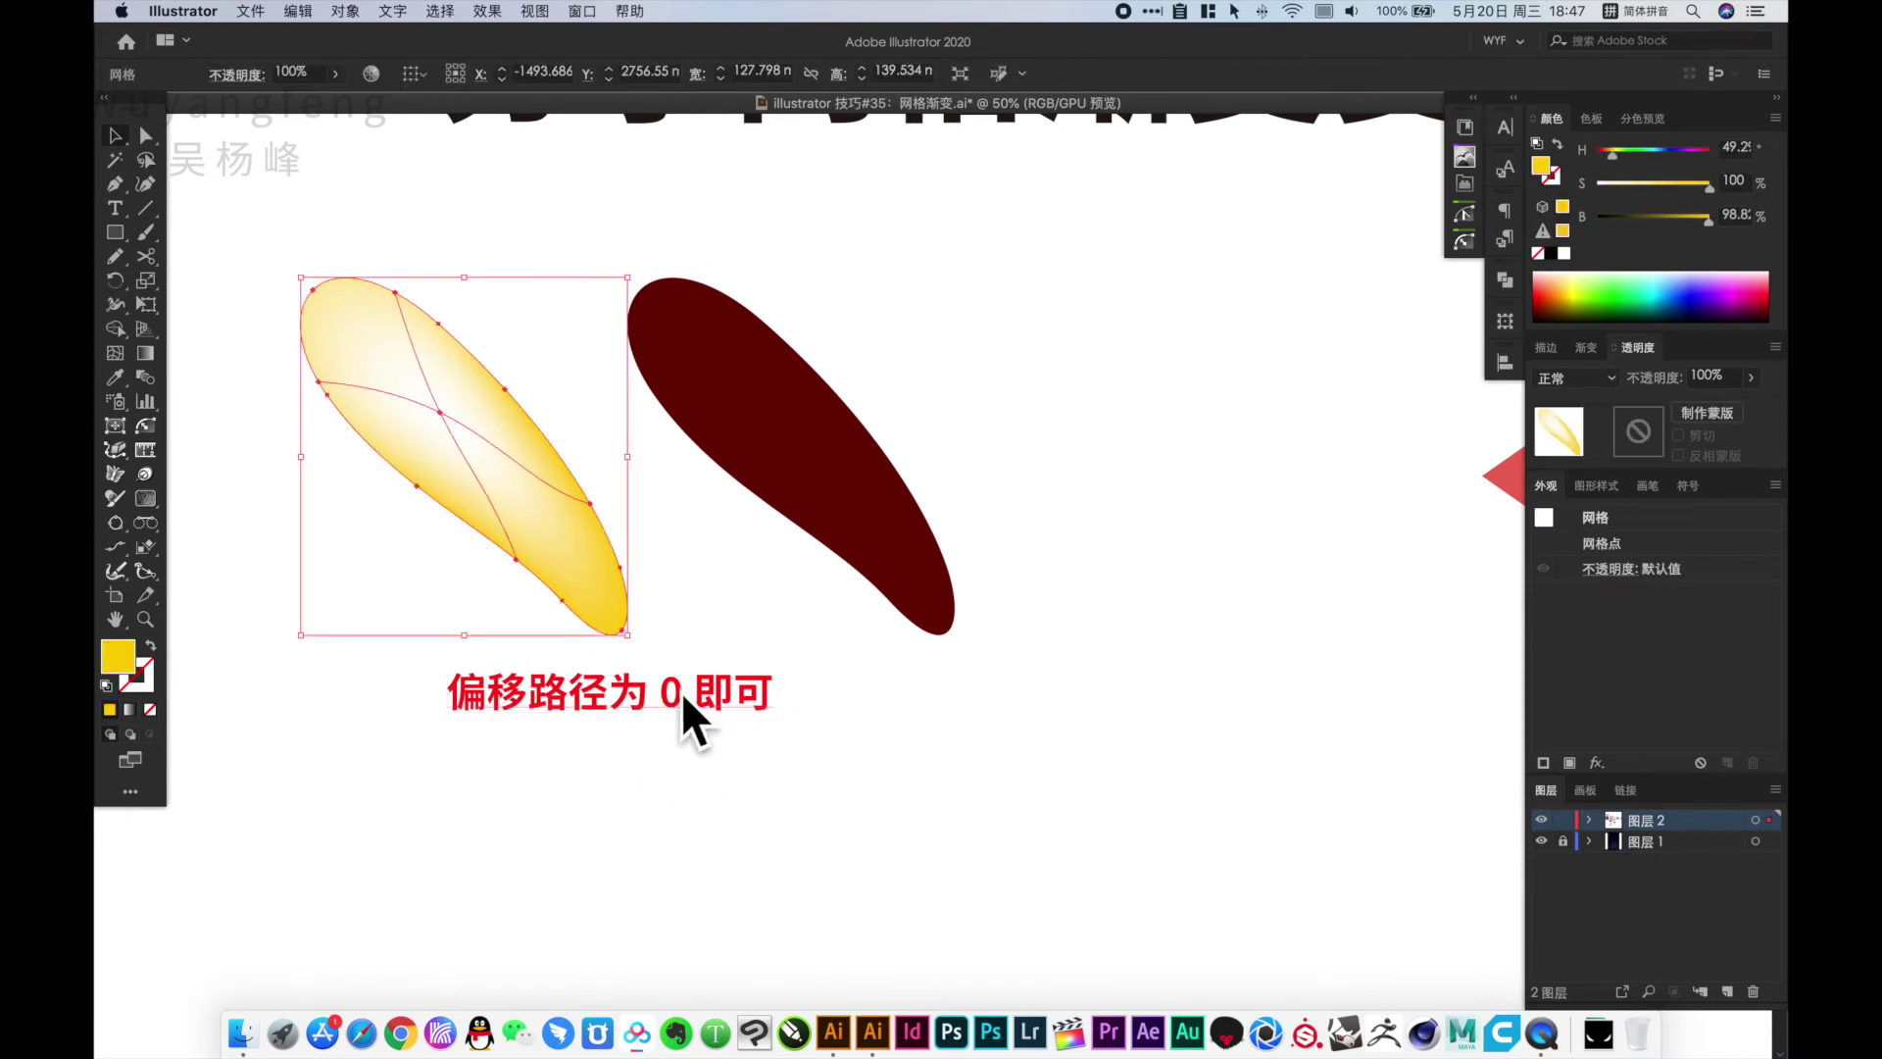
{"action": "left_click", "coordinate": [1319, 517]}
{"action": "key", "text": "ctrl+minus"}
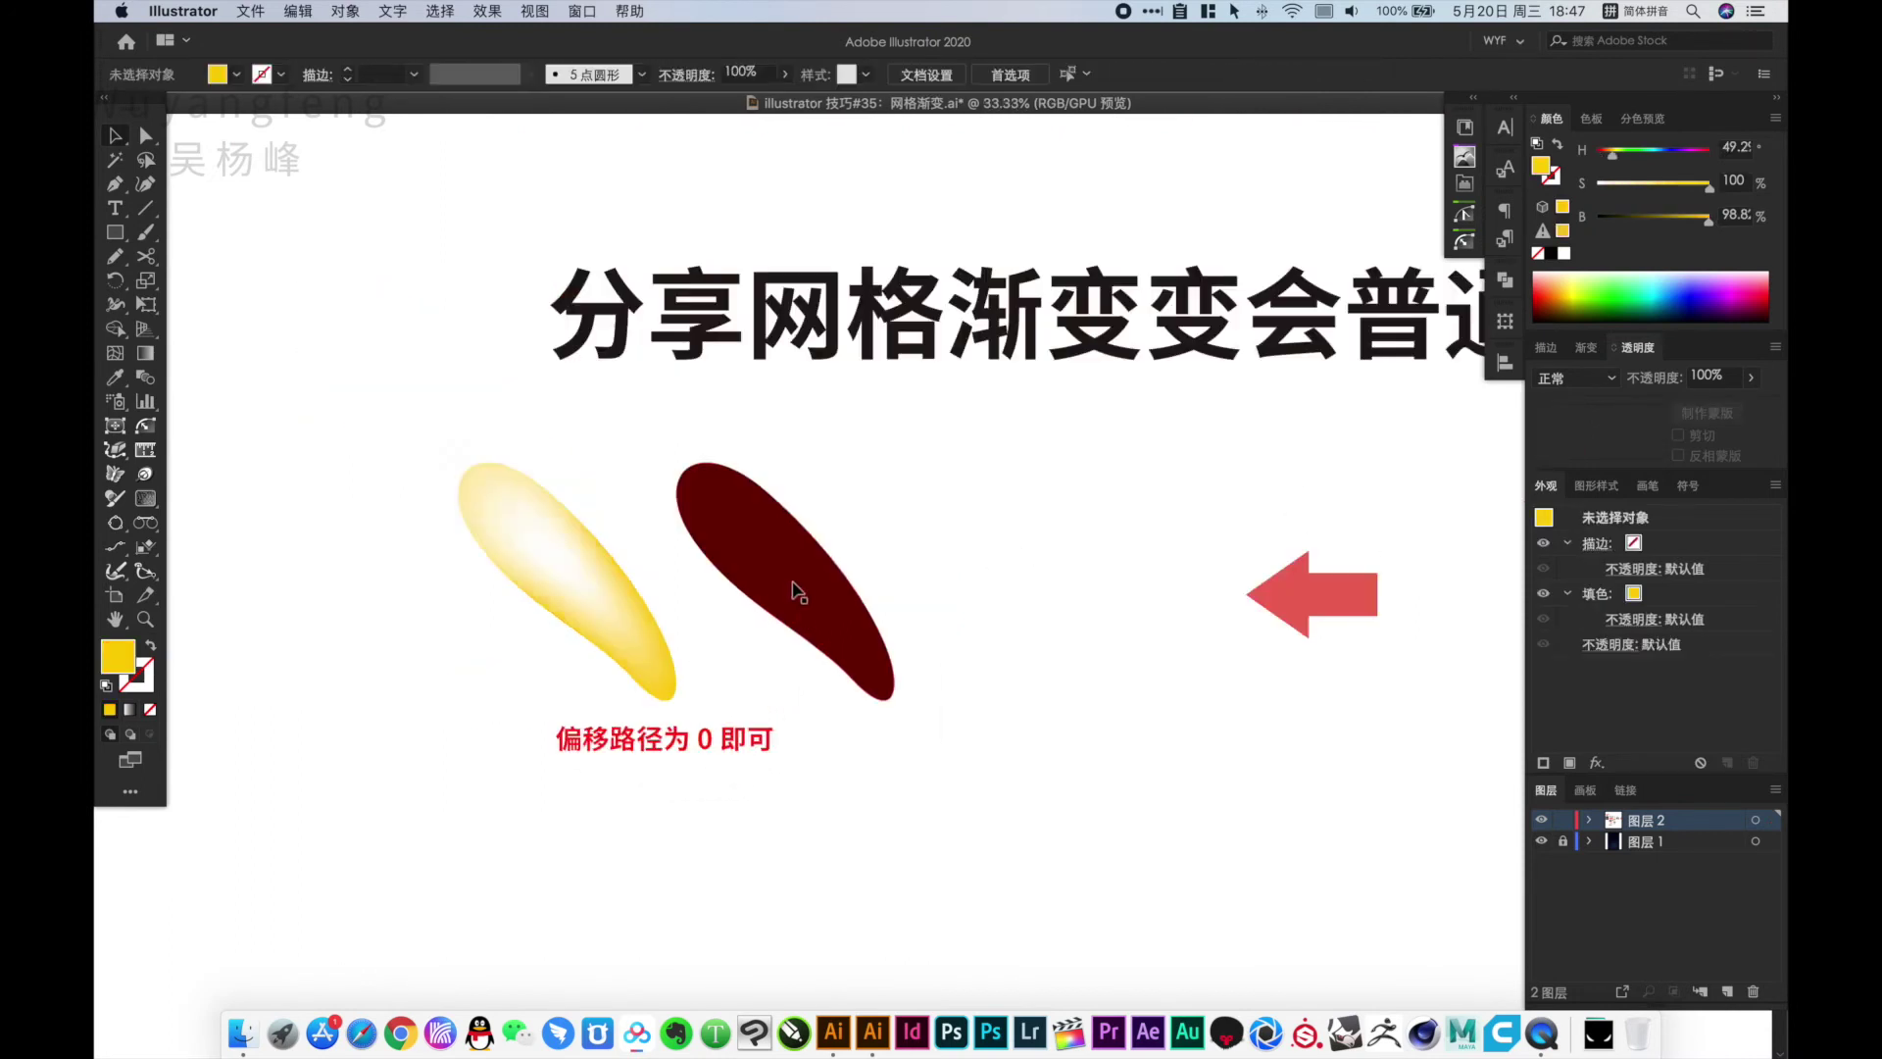
{"action": "left_click", "coordinate": [877, 628]}
Navigate to the red pen-drawn koi sketch and marquee-select the line-only fish outline group
{"action": "left_click", "coordinate": [985, 454], "text": "ctrl+alt"}
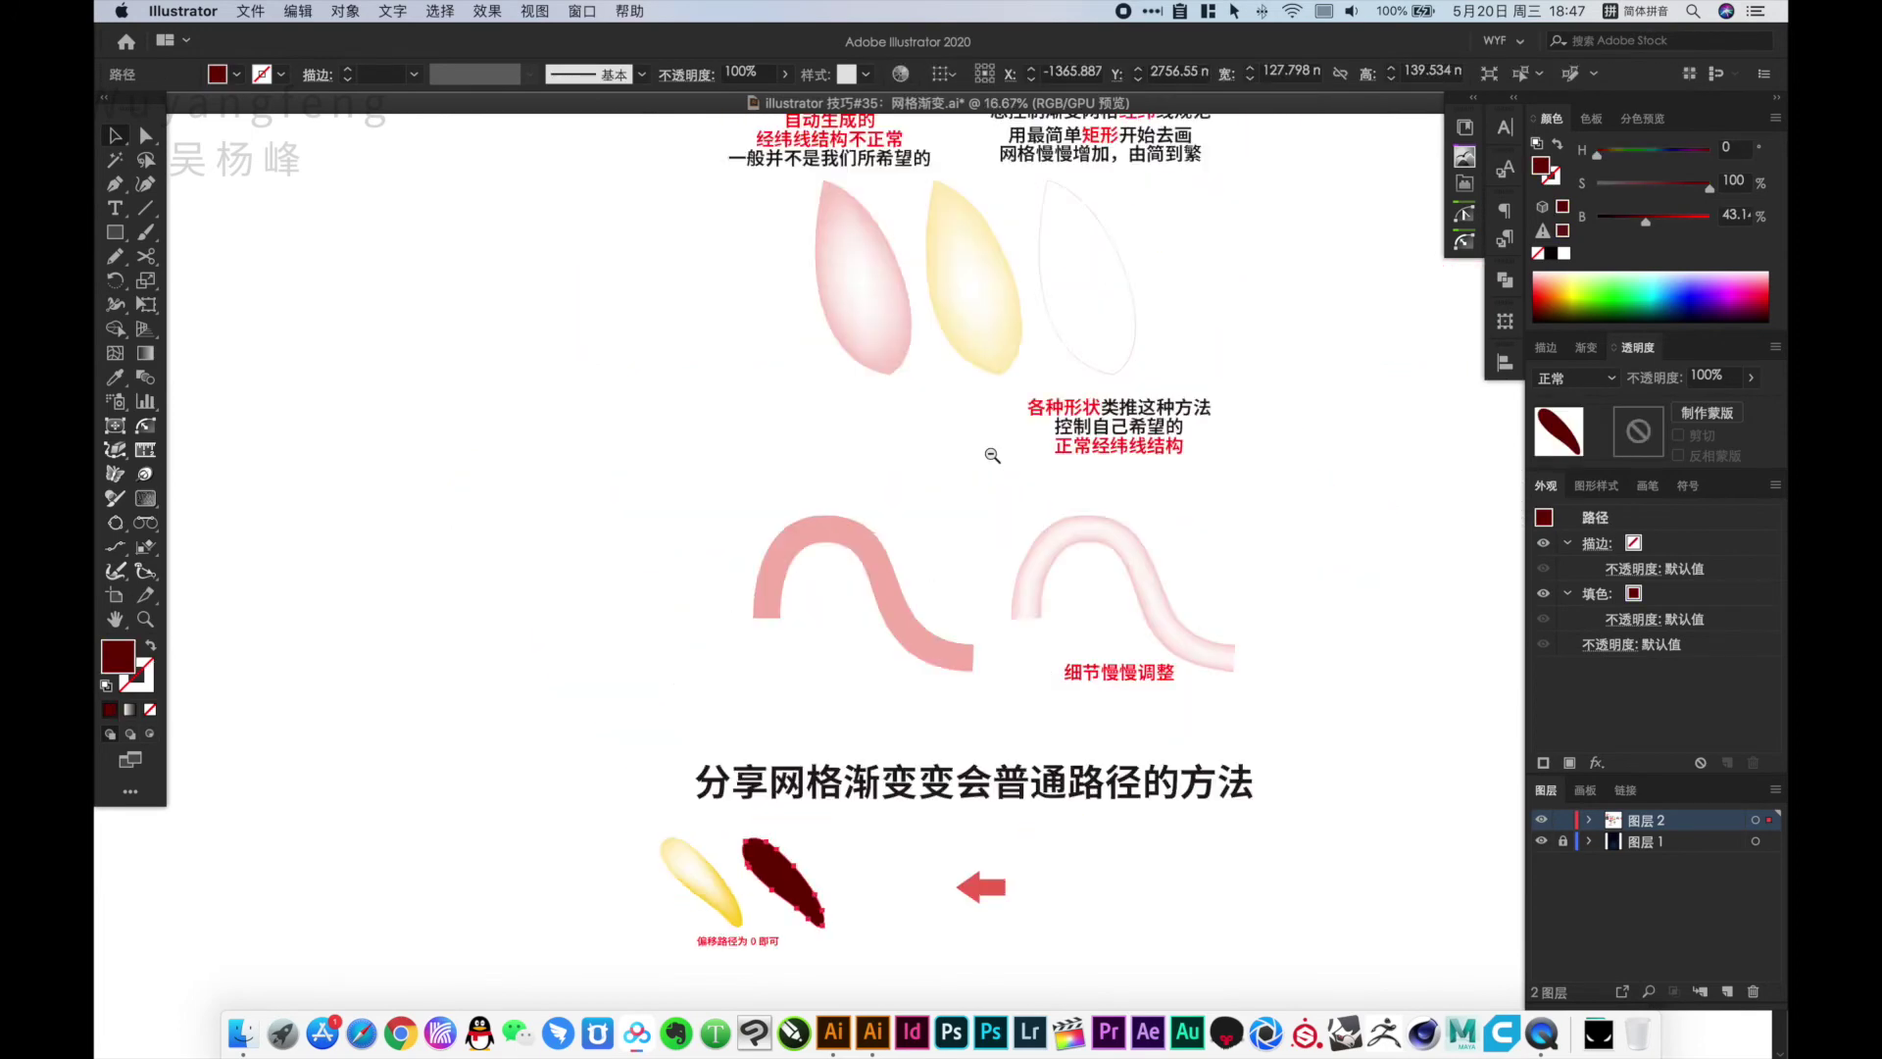
{"action": "left_click_drag", "start_coordinate": [592, 321], "coordinate": [984, 568]}
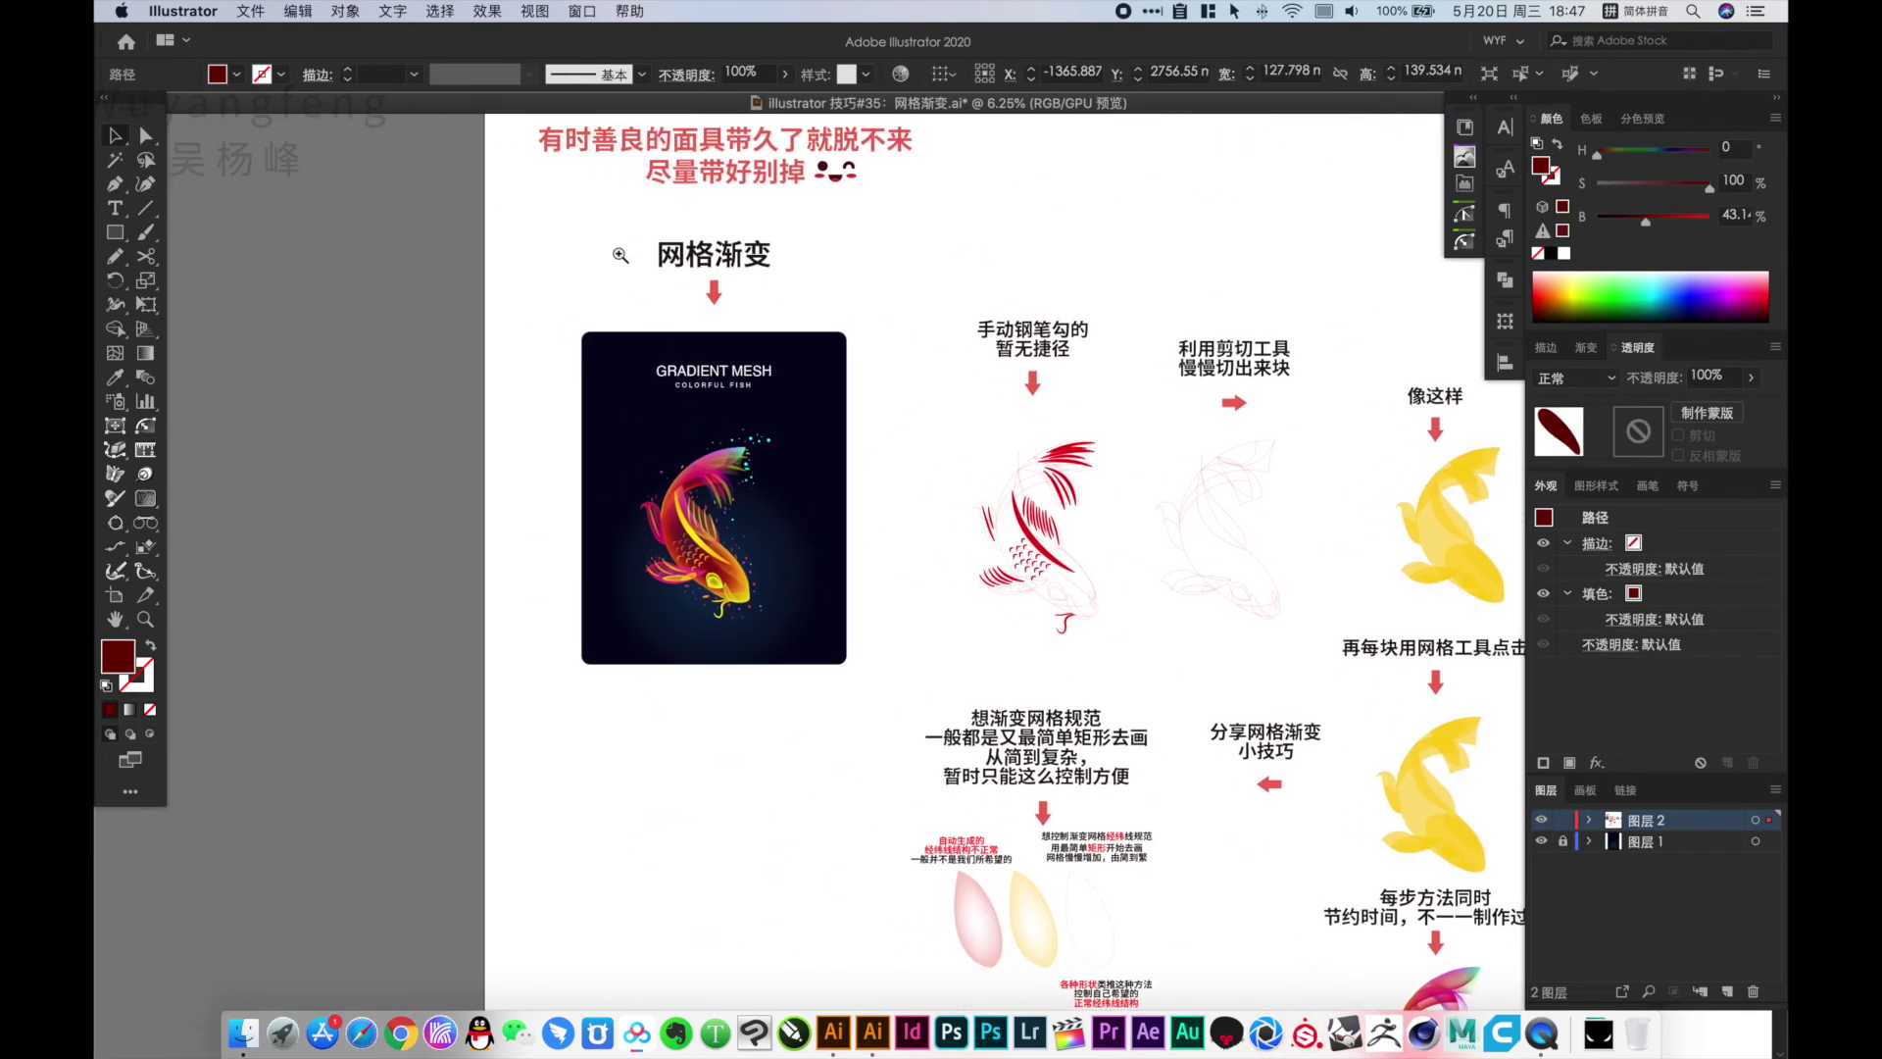
{"action": "left_click_drag", "start_coordinate": [682, 433], "coordinate": [742, 654]}
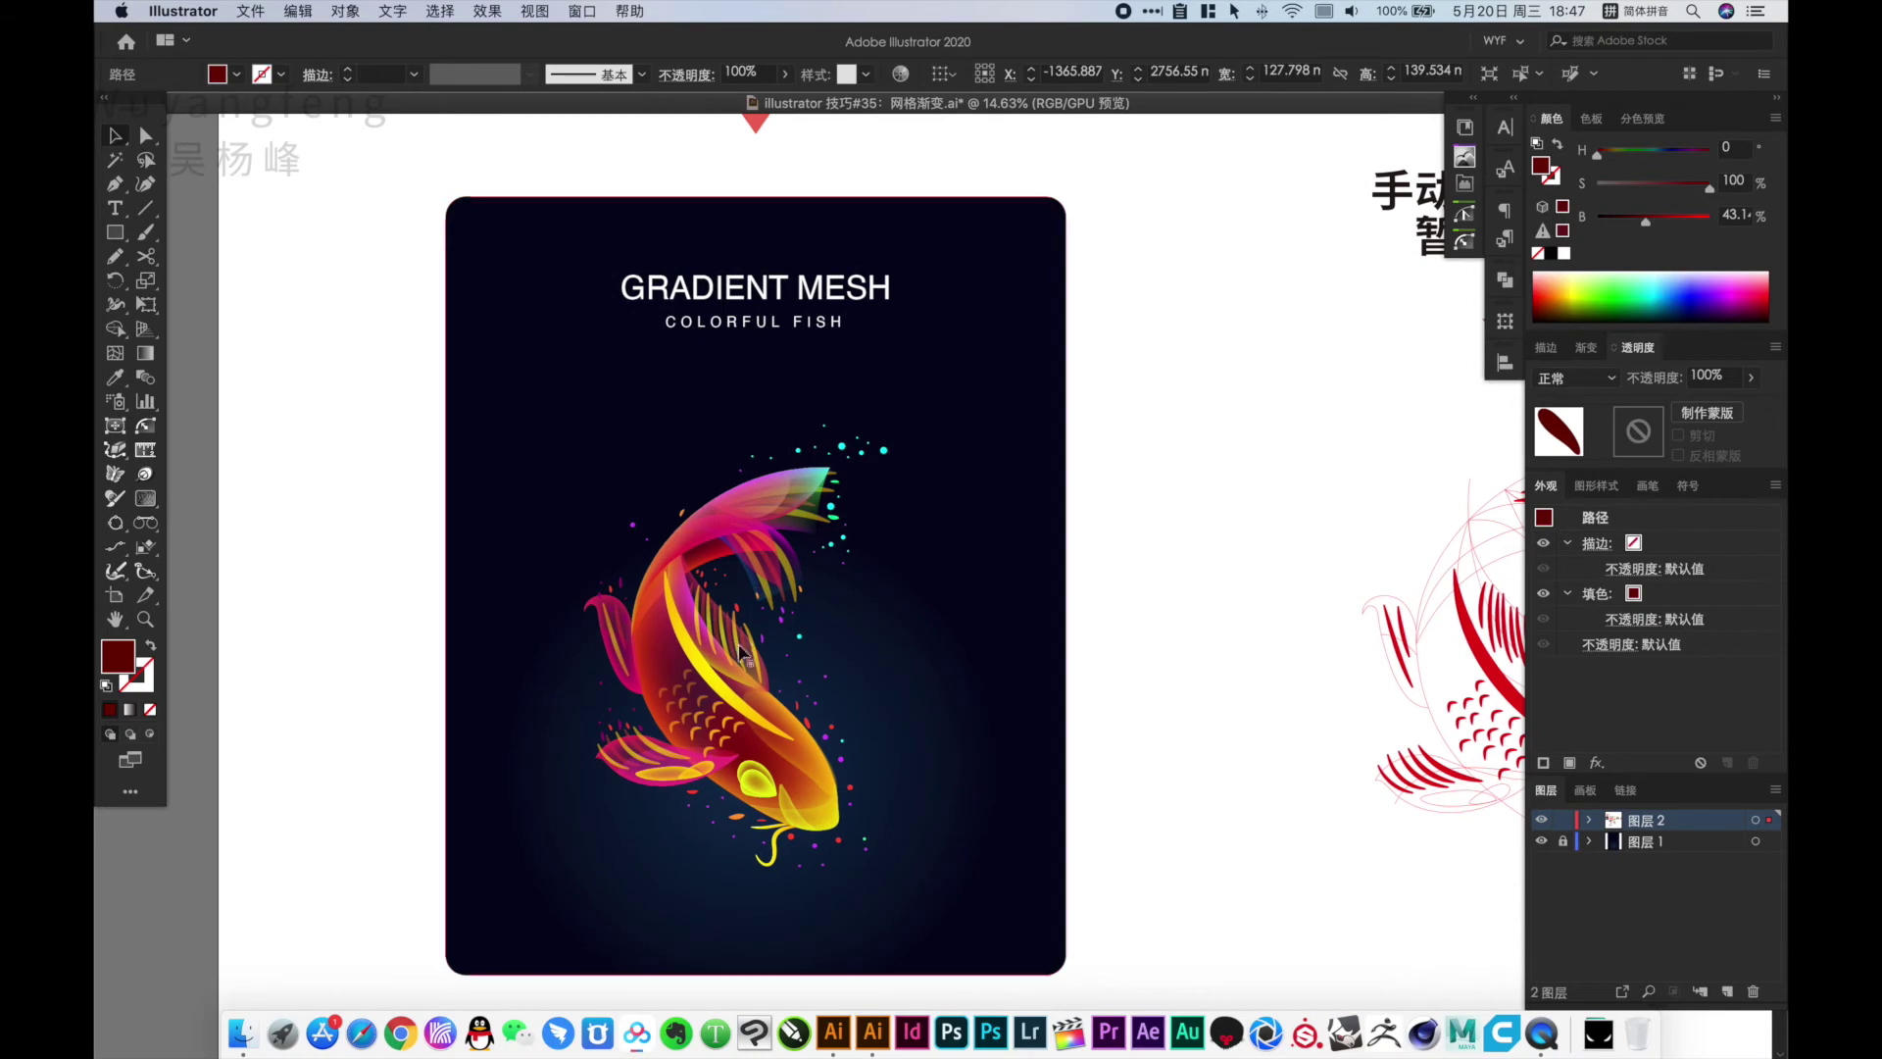
{"action": "left_click_drag", "start_coordinate": [904, 563], "coordinate": [449, 566]}
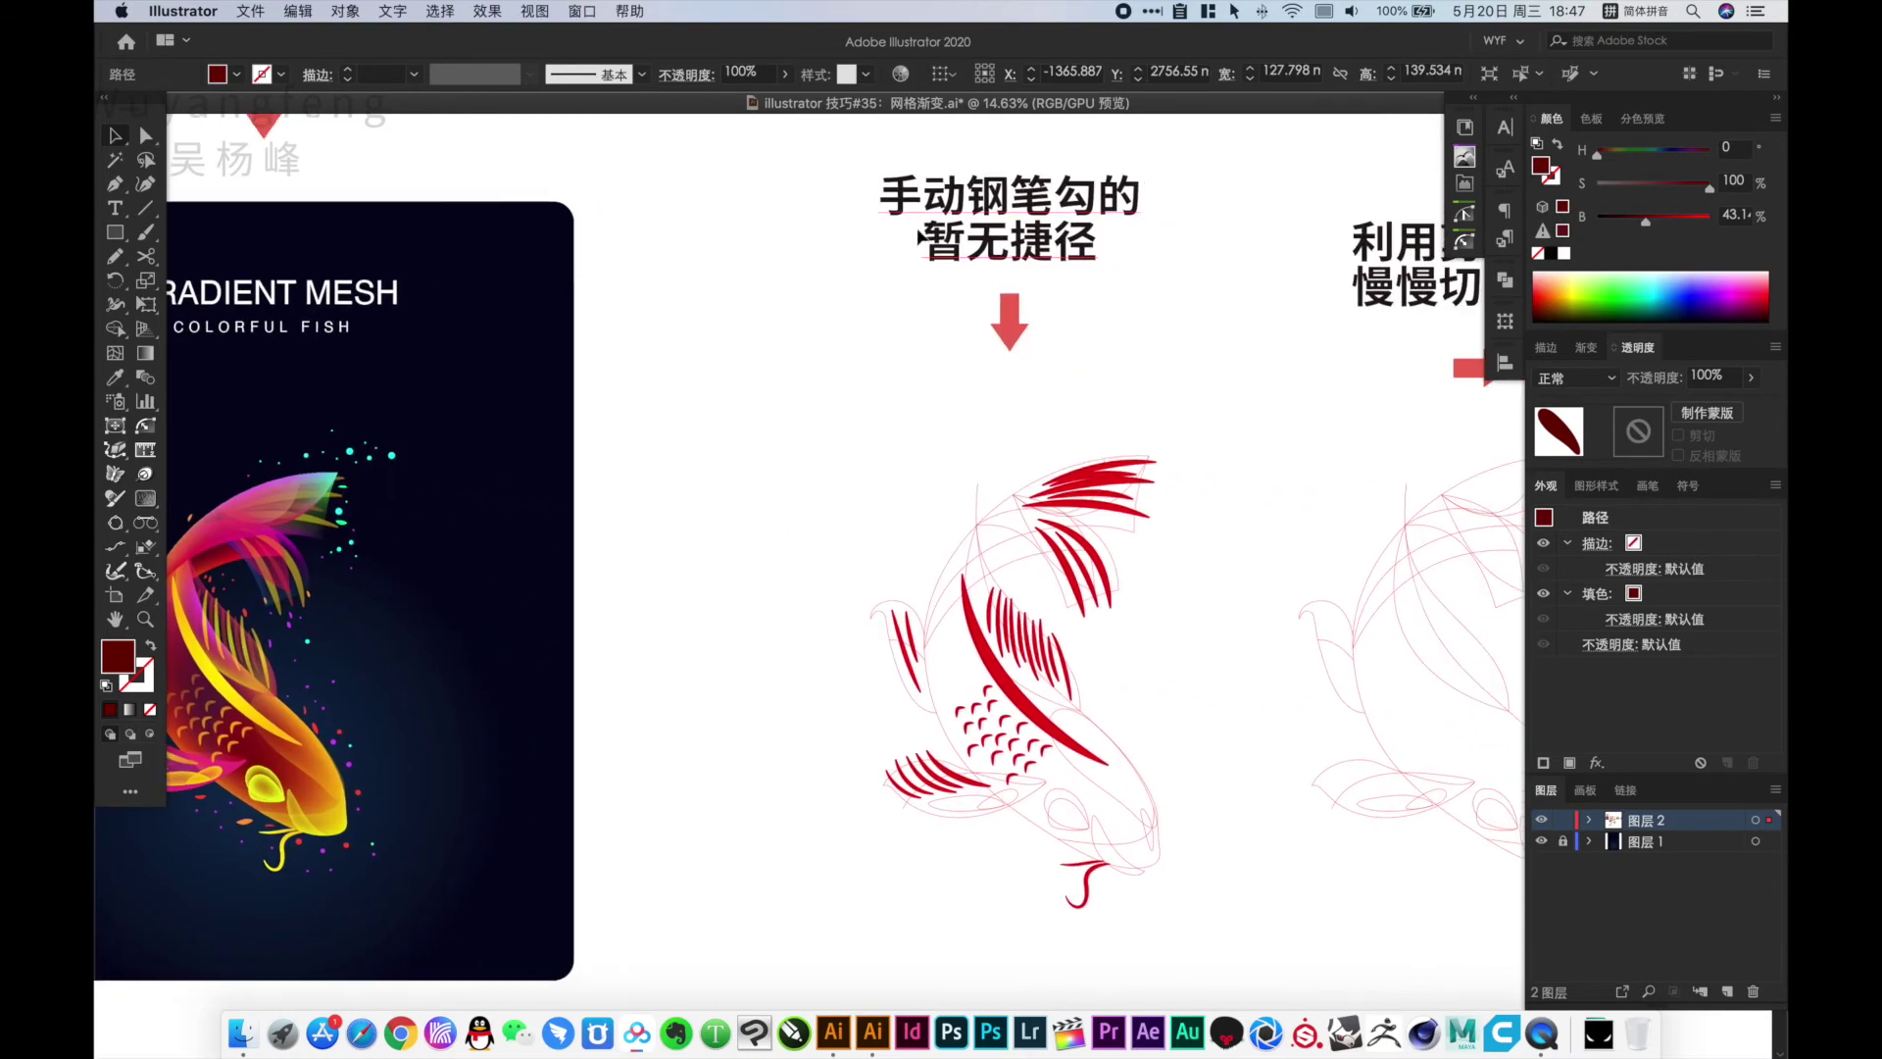
{"action": "mouse_move", "coordinate": [906, 196]}
{"action": "left_mouse_down"}
{"action": "mouse_move", "coordinate": [978, 360]}
{"action": "mouse_move", "coordinate": [861, 659]}
{"action": "mouse_move", "coordinate": [840, 315]}
{"action": "left_mouse_up"}
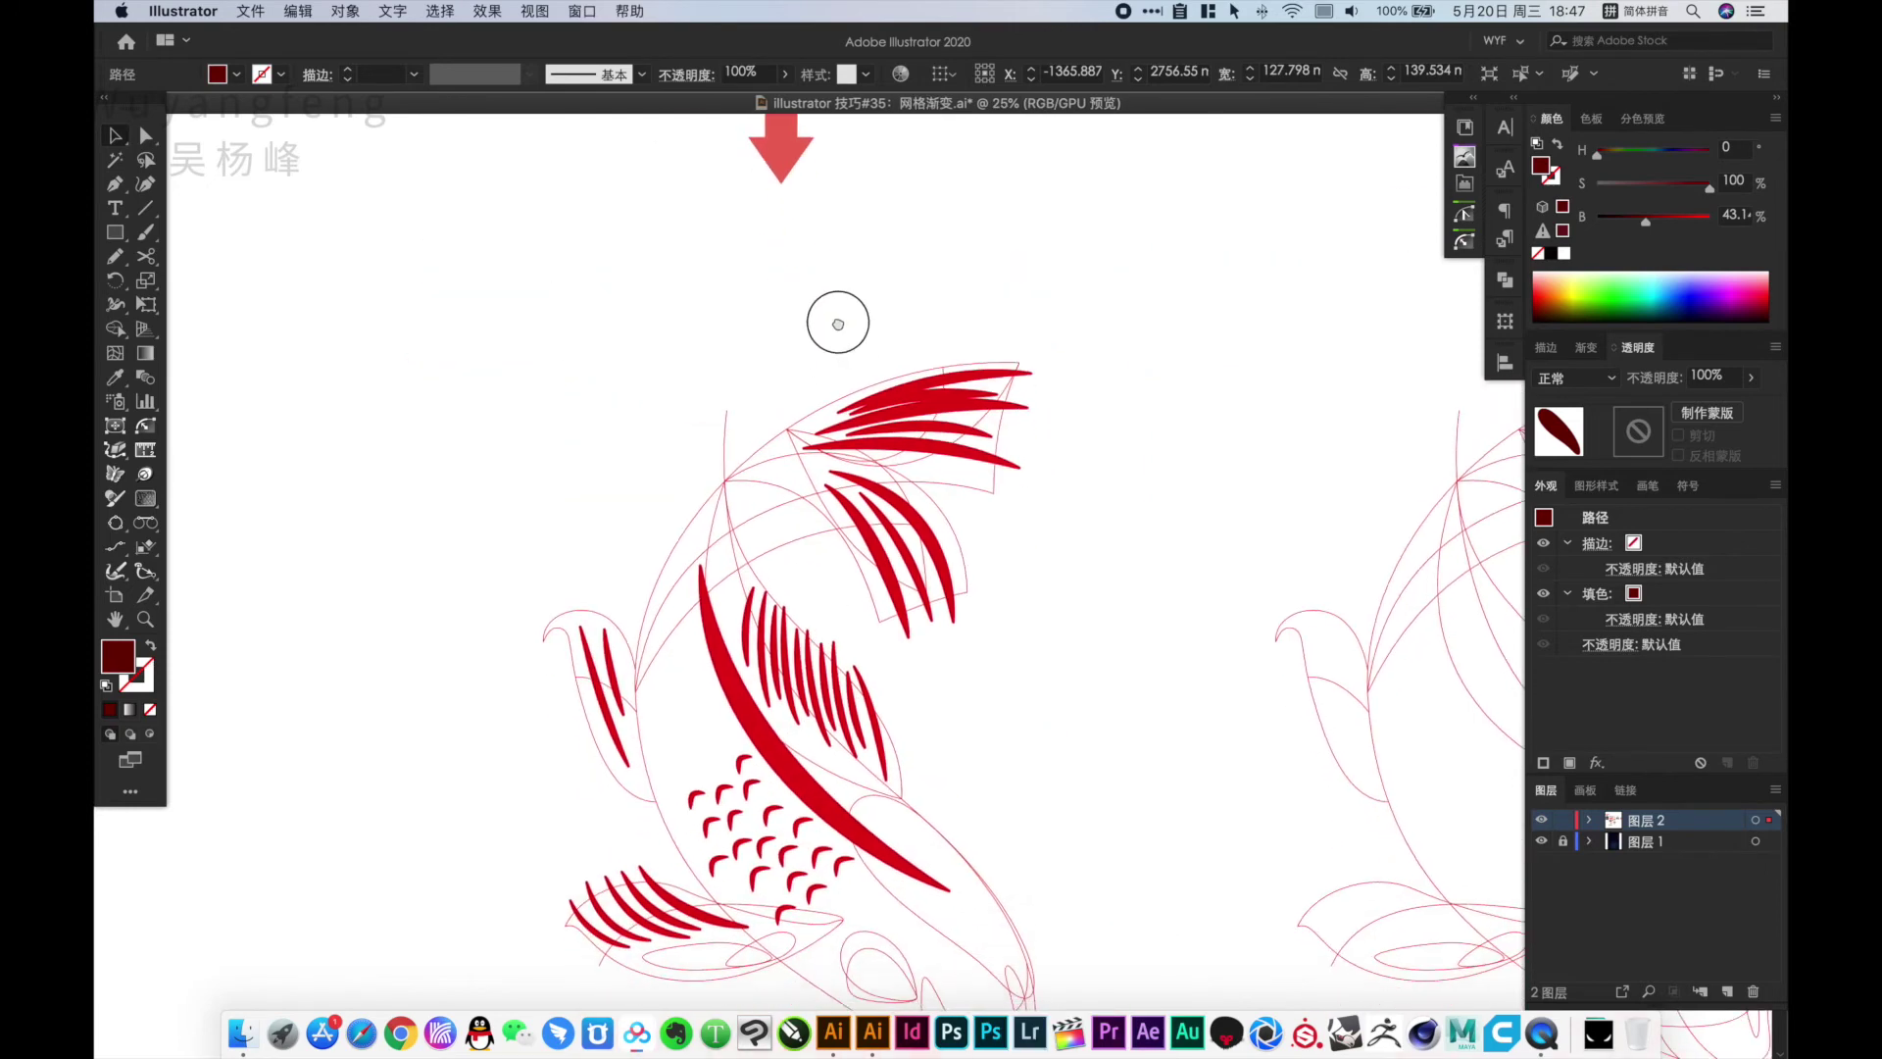
{"action": "key", "text": "ctrl+minus"}
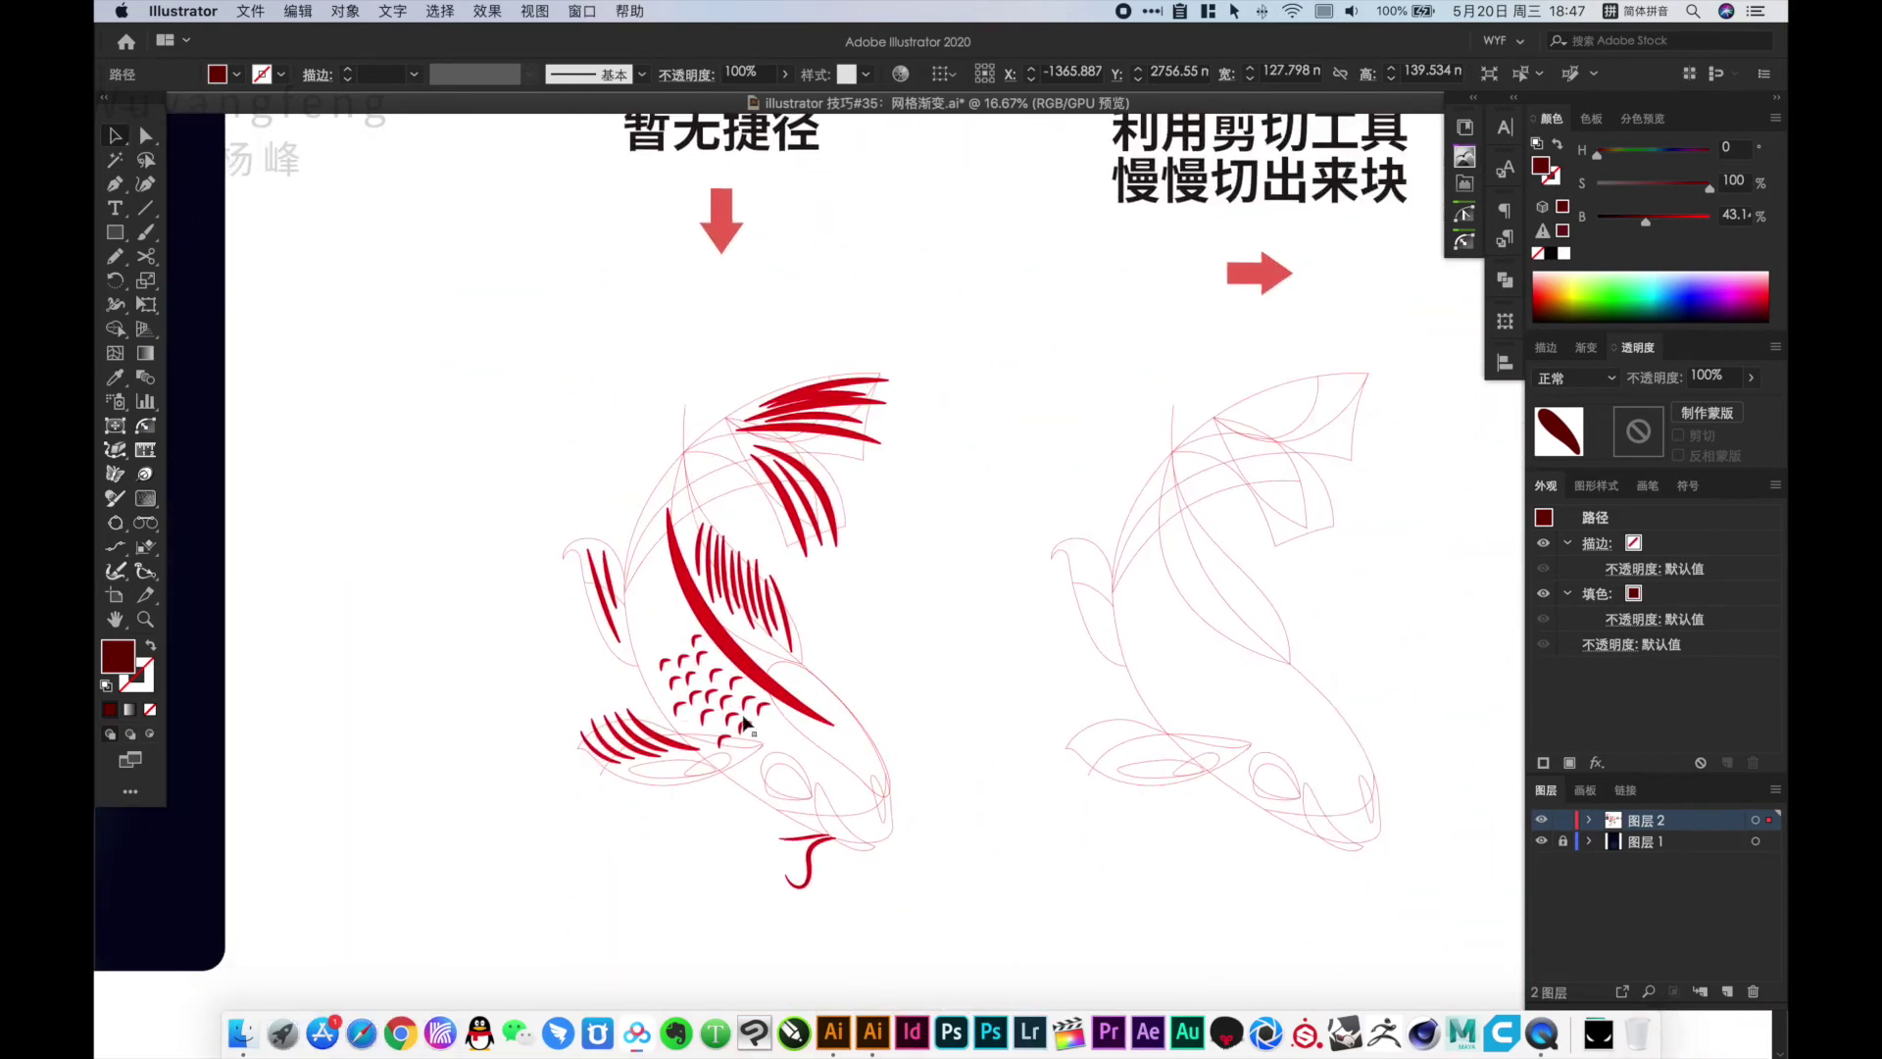
{"action": "left_click_drag", "start_coordinate": [1006, 554], "coordinate": [717, 611]}
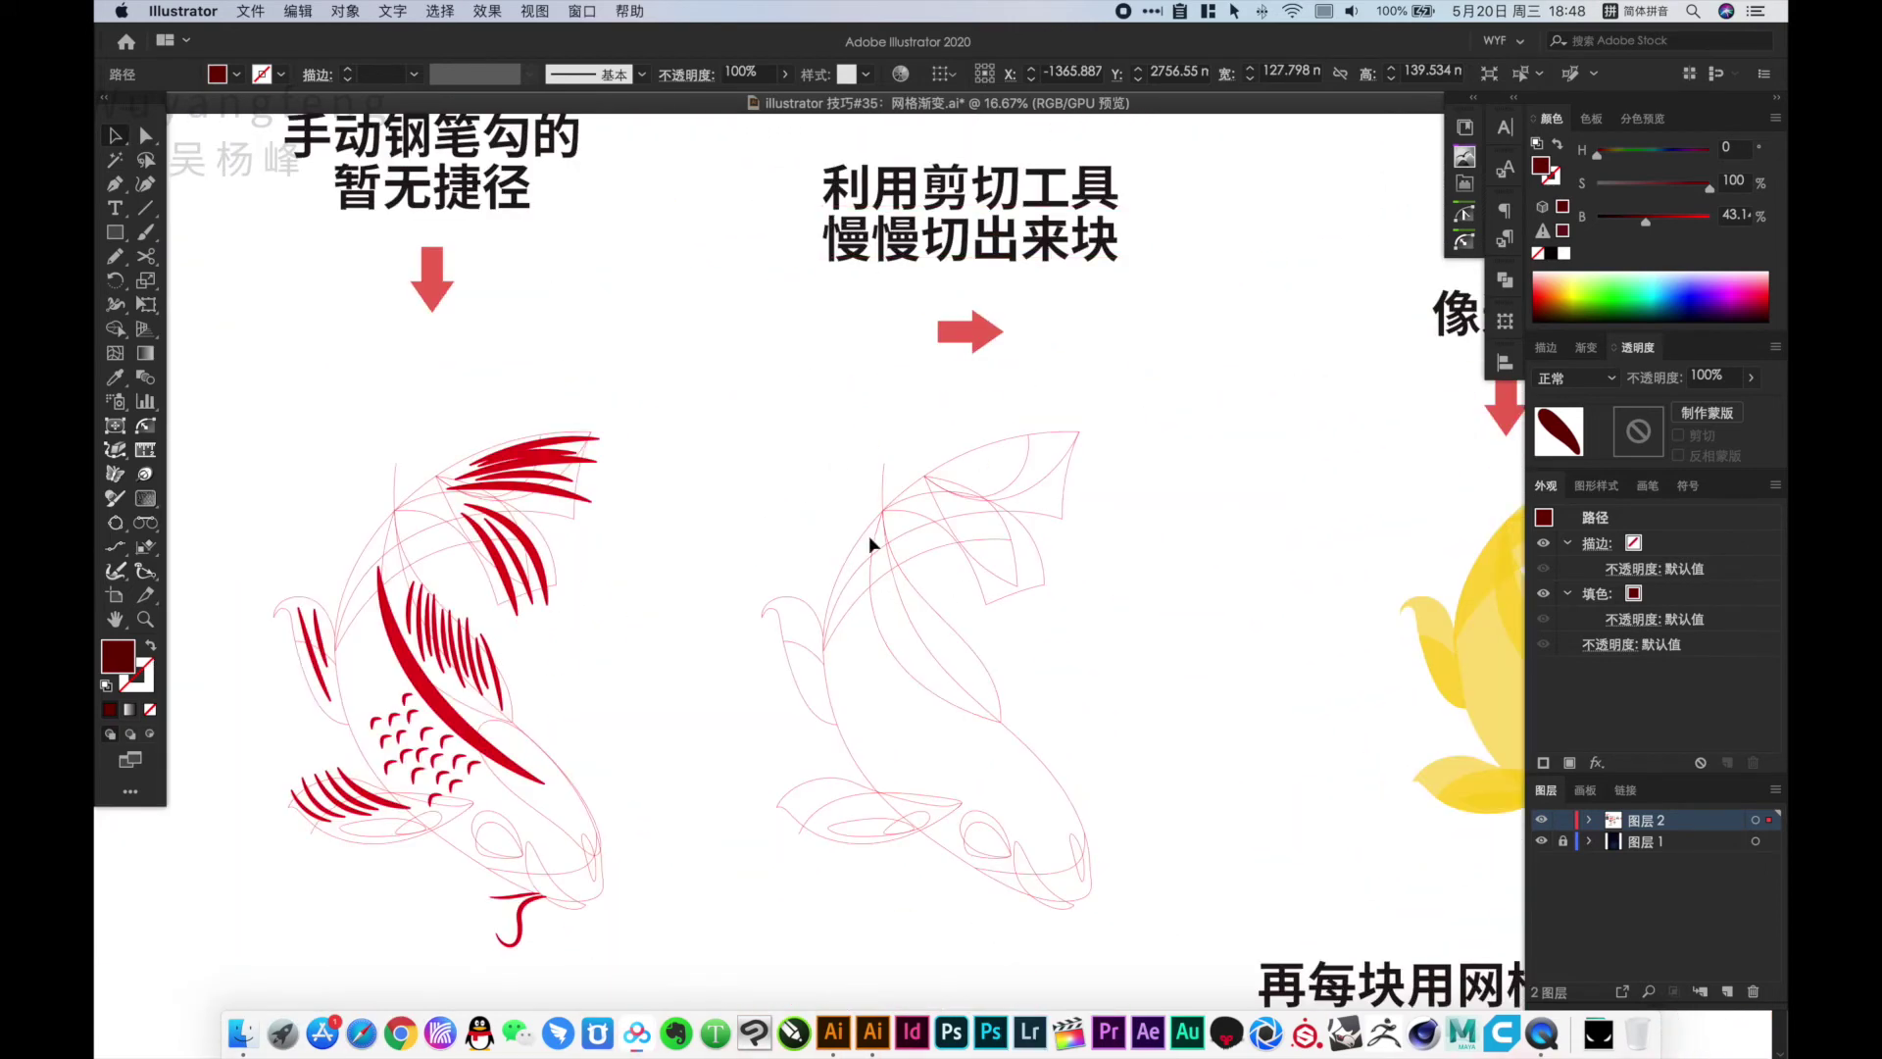
{"action": "left_click_drag", "start_coordinate": [871, 545], "coordinate": [817, 498]}
{"action": "left_click_drag", "start_coordinate": [693, 378], "coordinate": [1098, 858]}
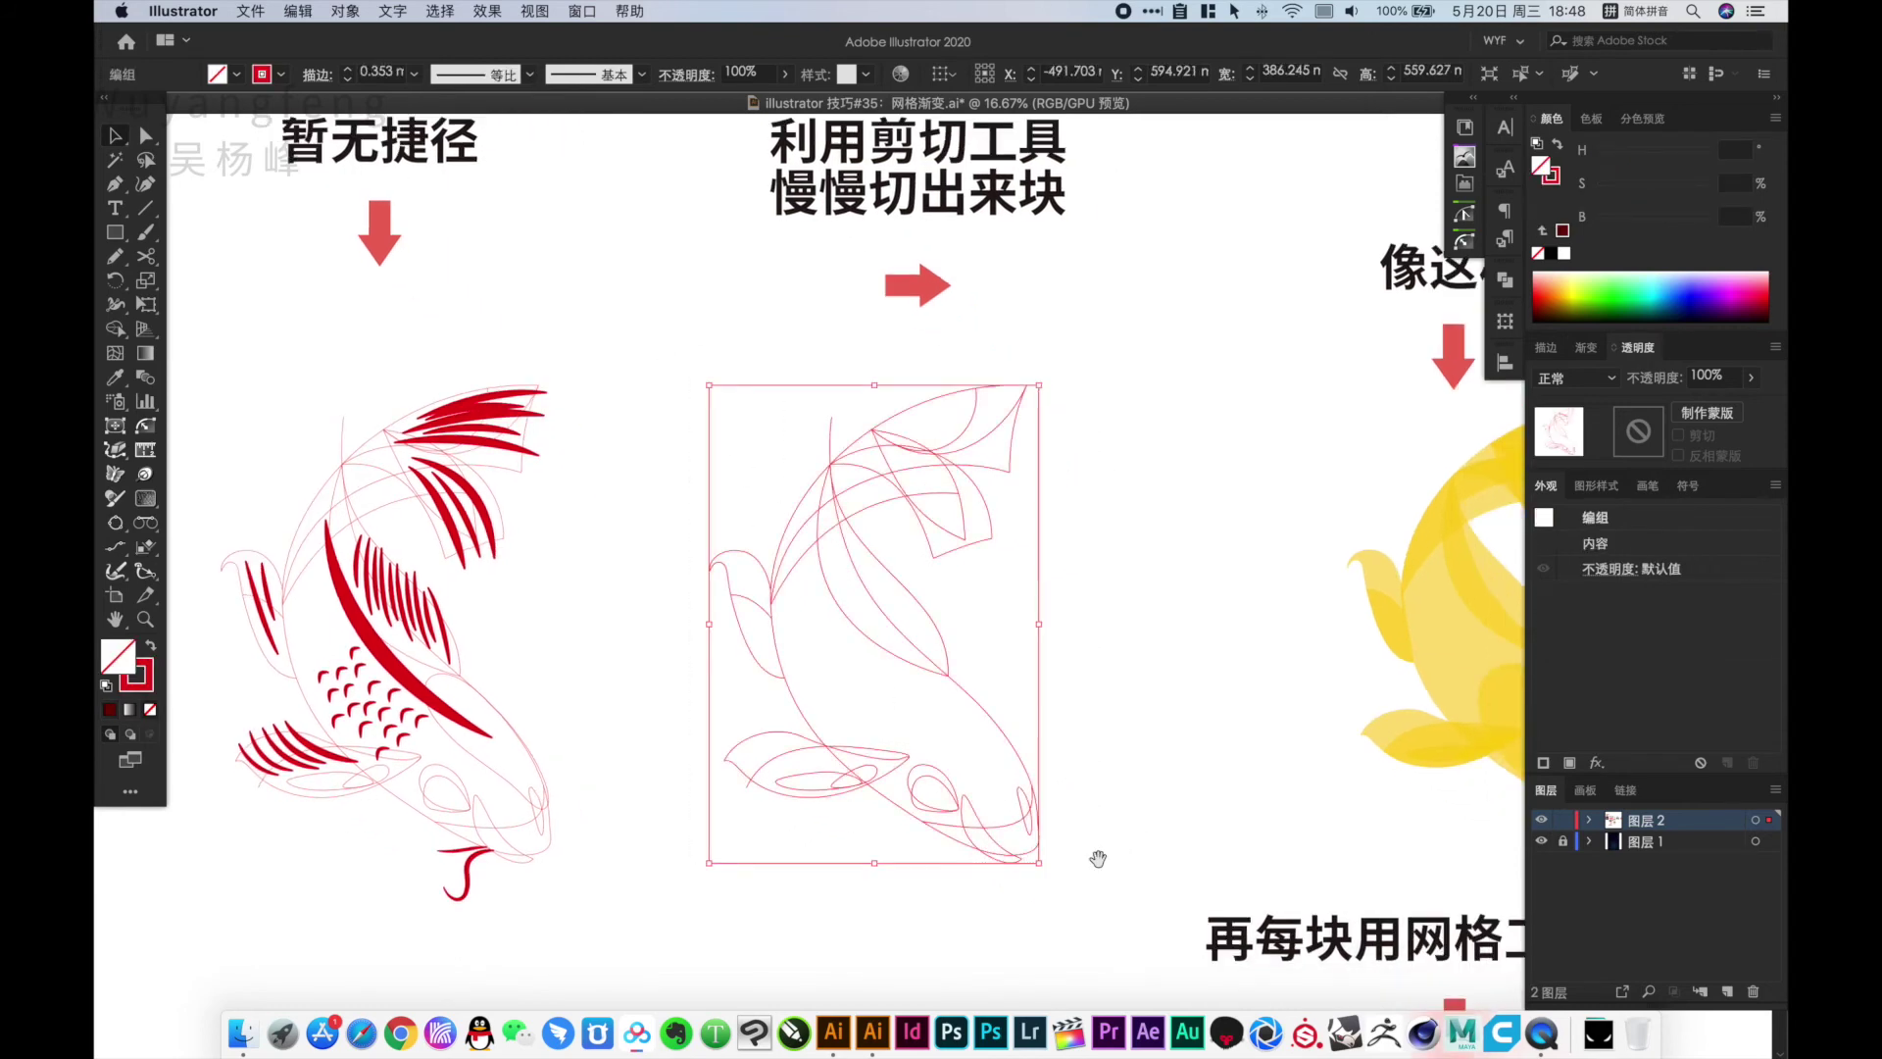
Merge the koi body region and curved sliver into the leaf region using Shape Builder
{"action": "scroll", "coordinate": [944, 537], "scroll_direction": "up", "scroll_amount": 3}
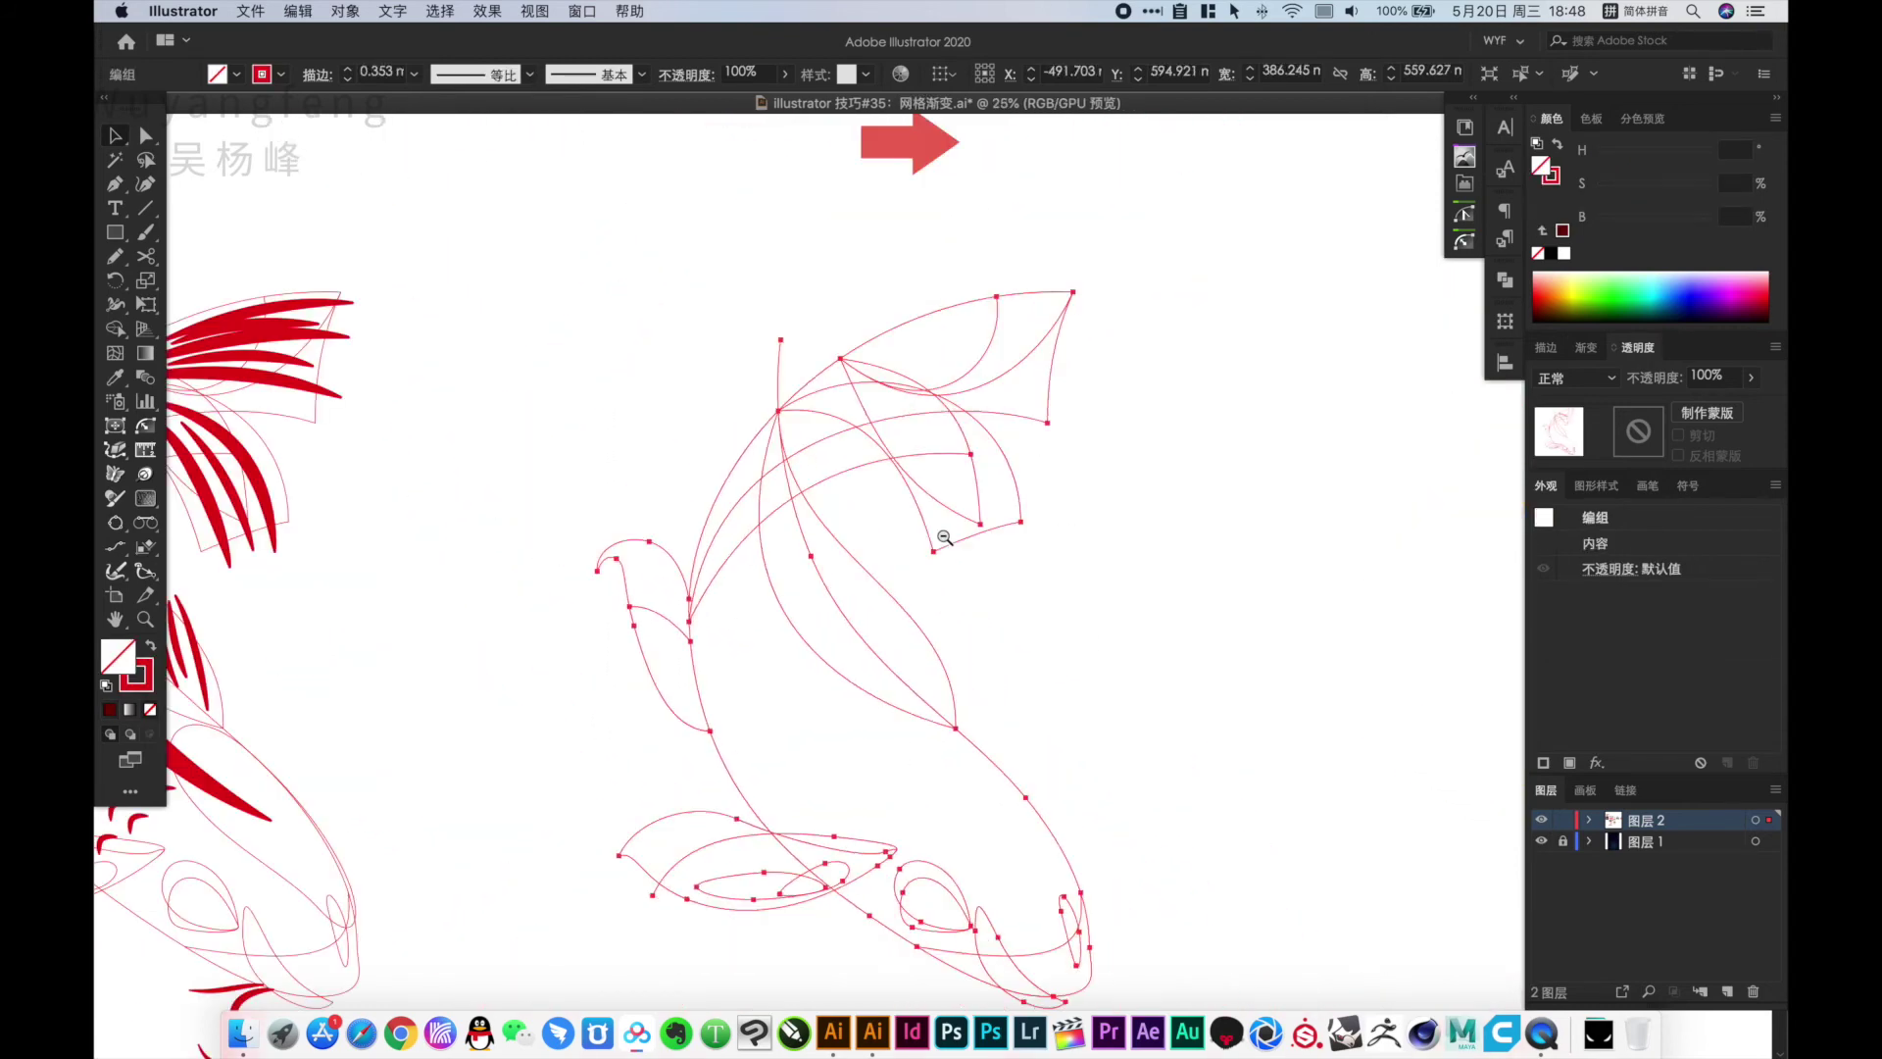
{"action": "key", "text": "shift+m"}
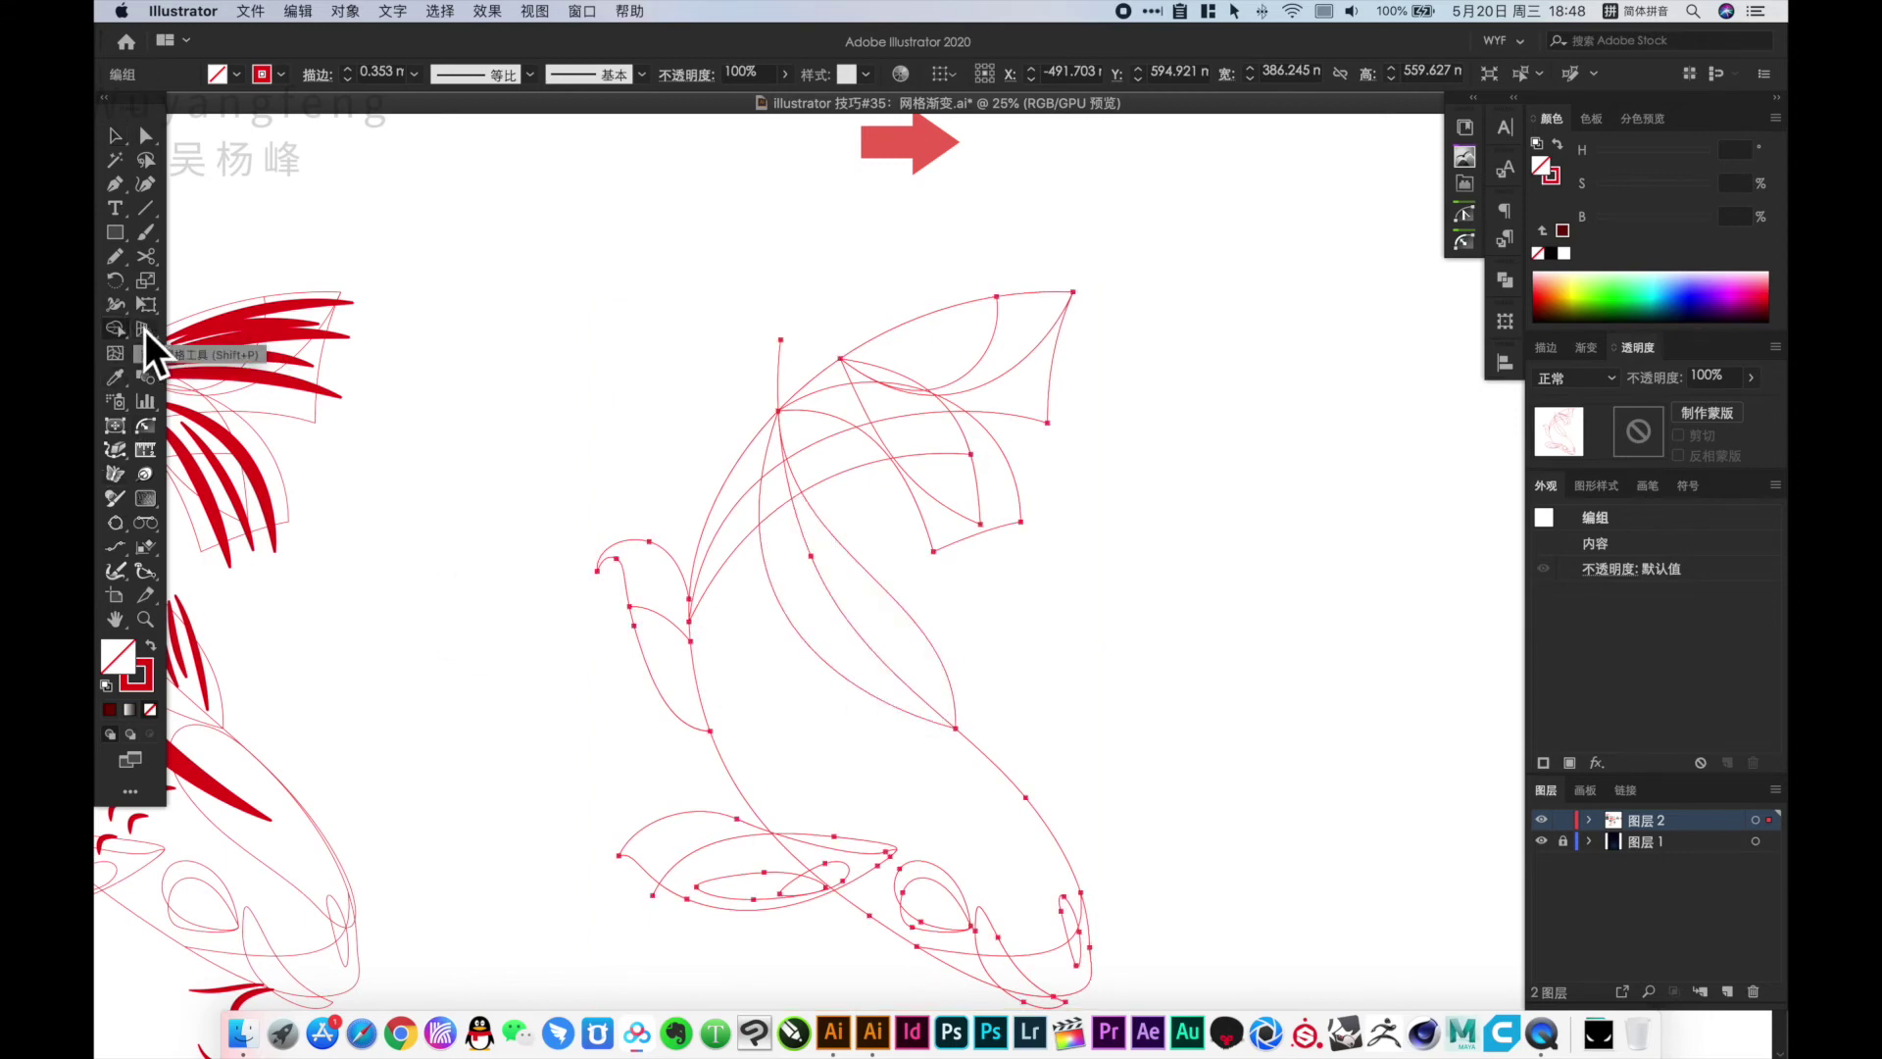
{"action": "left_click", "coordinate": [902, 649]}
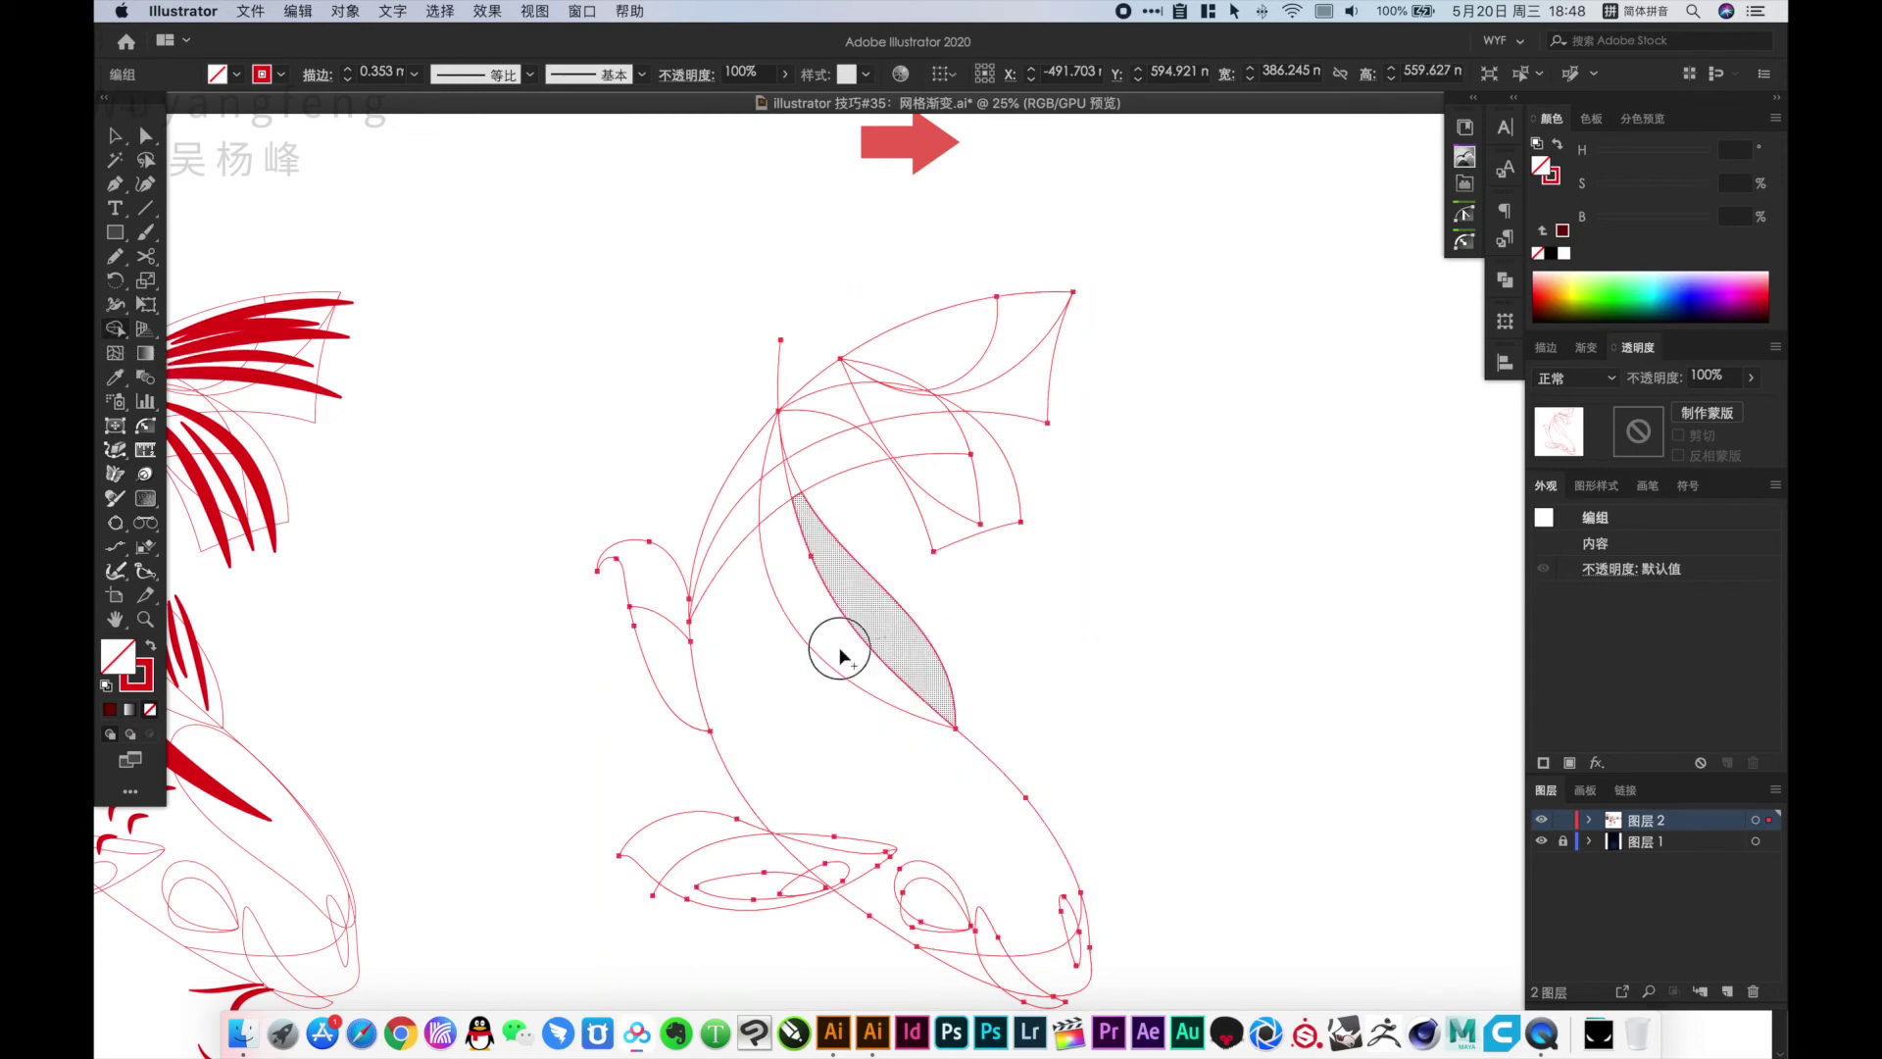
{"action": "left_click_drag", "start_coordinate": [769, 482], "coordinate": [773, 461]}
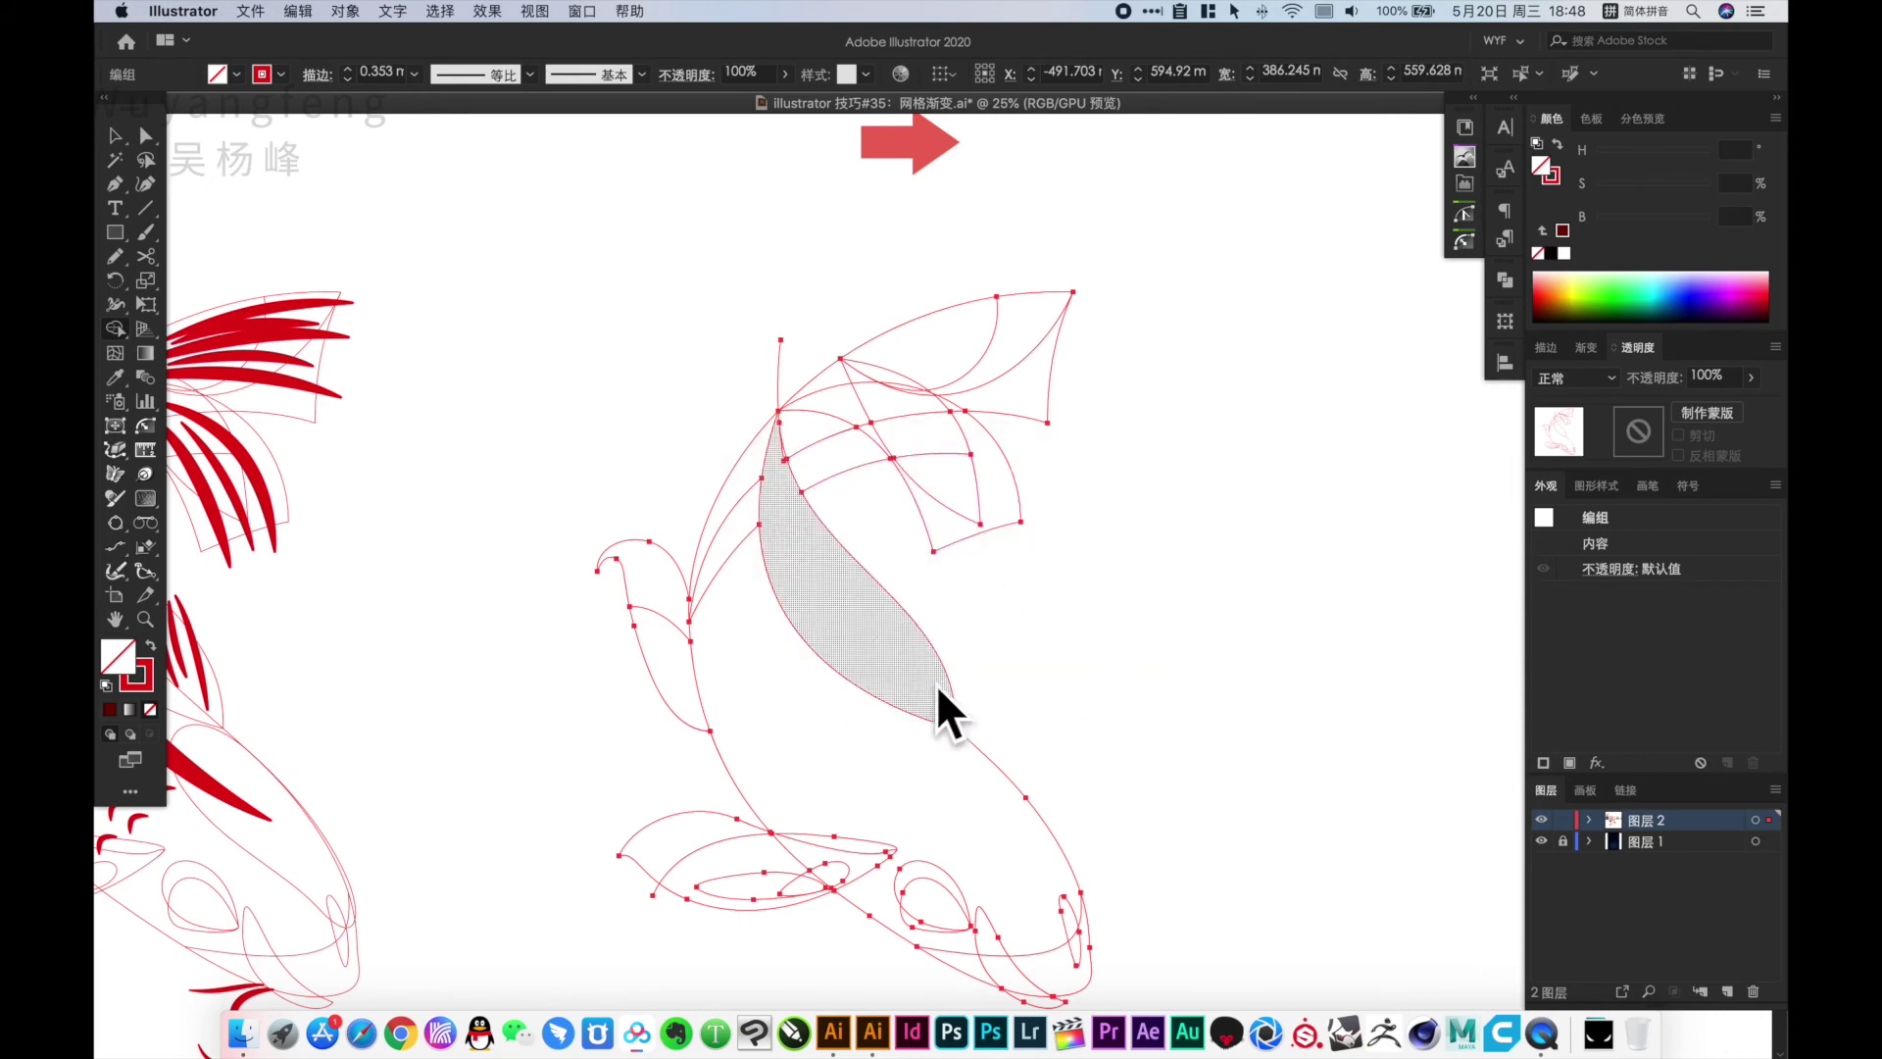
{"action": "left_click_drag", "start_coordinate": [794, 495], "coordinate": [790, 756]}
{"action": "key", "text": "v"}
{"action": "left_click", "coordinate": [1230, 618]}
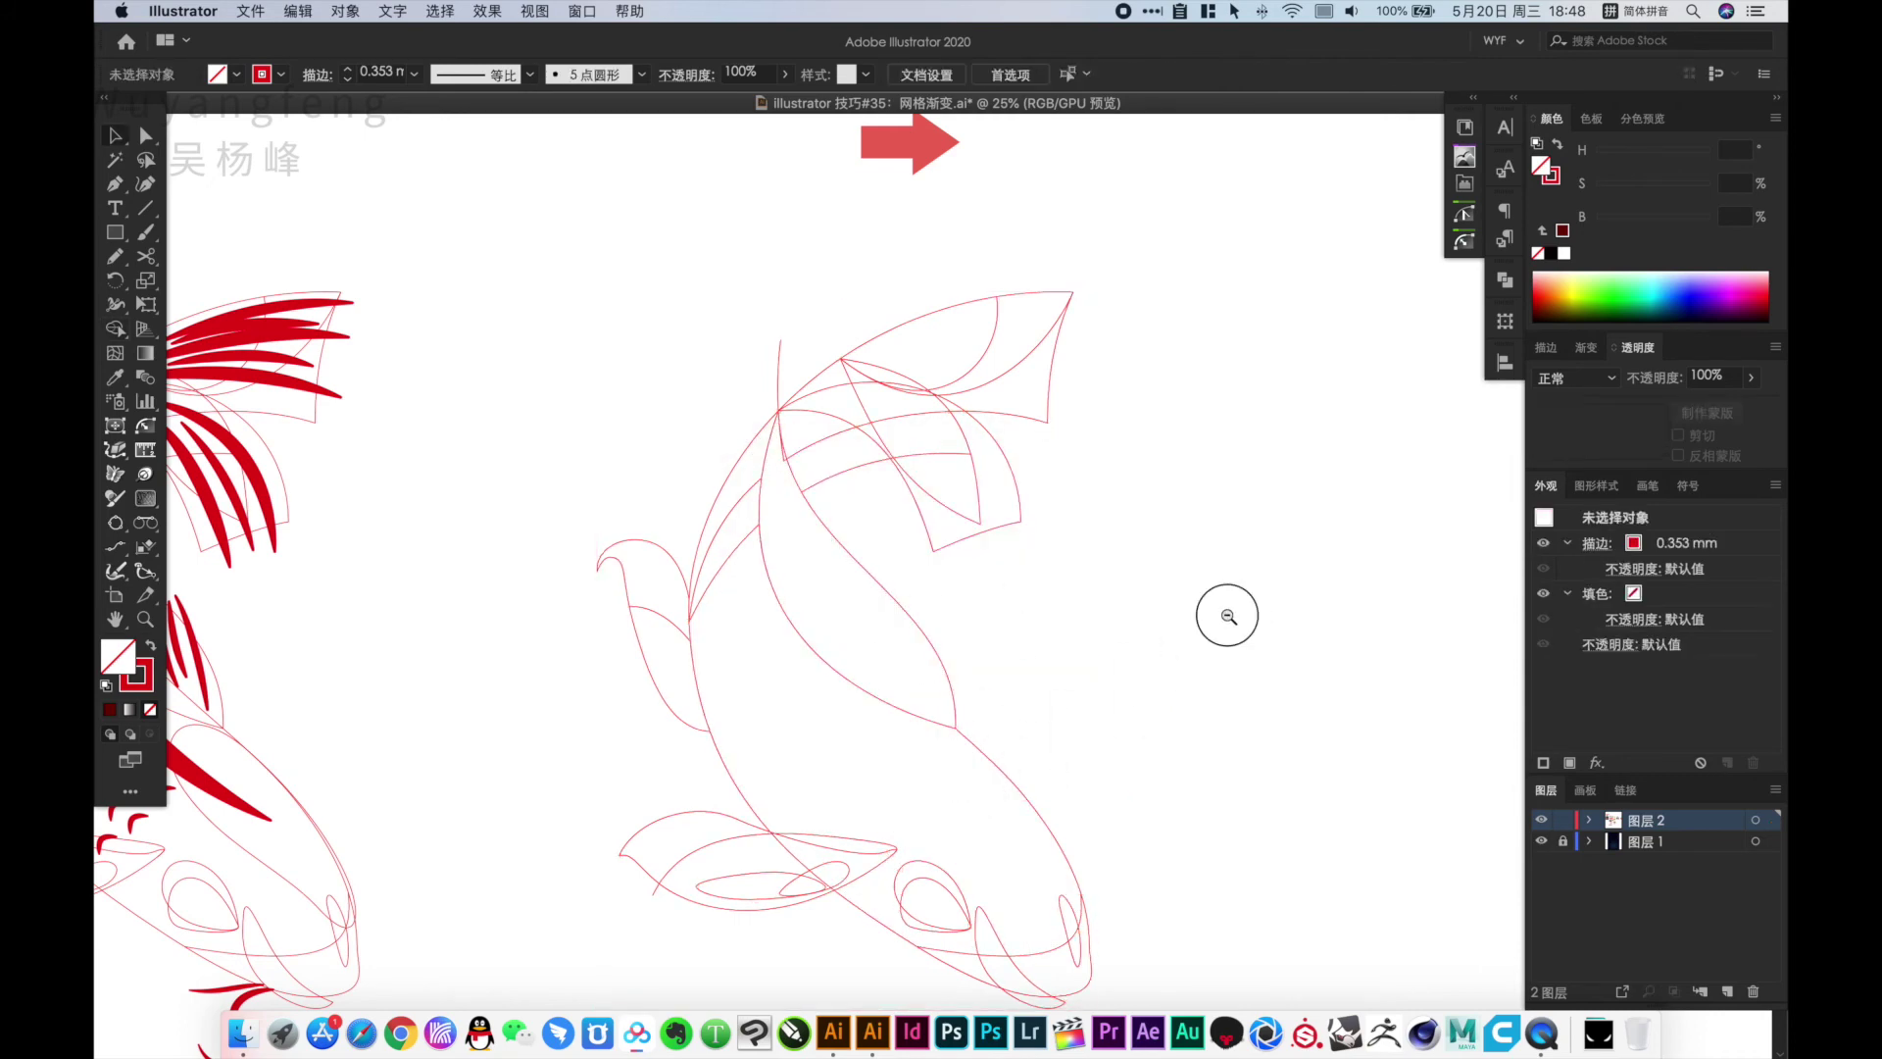
{"action": "key", "text": "super+minus"}
{"action": "left_click_drag", "start_coordinate": [1084, 617], "coordinate": [894, 577]}
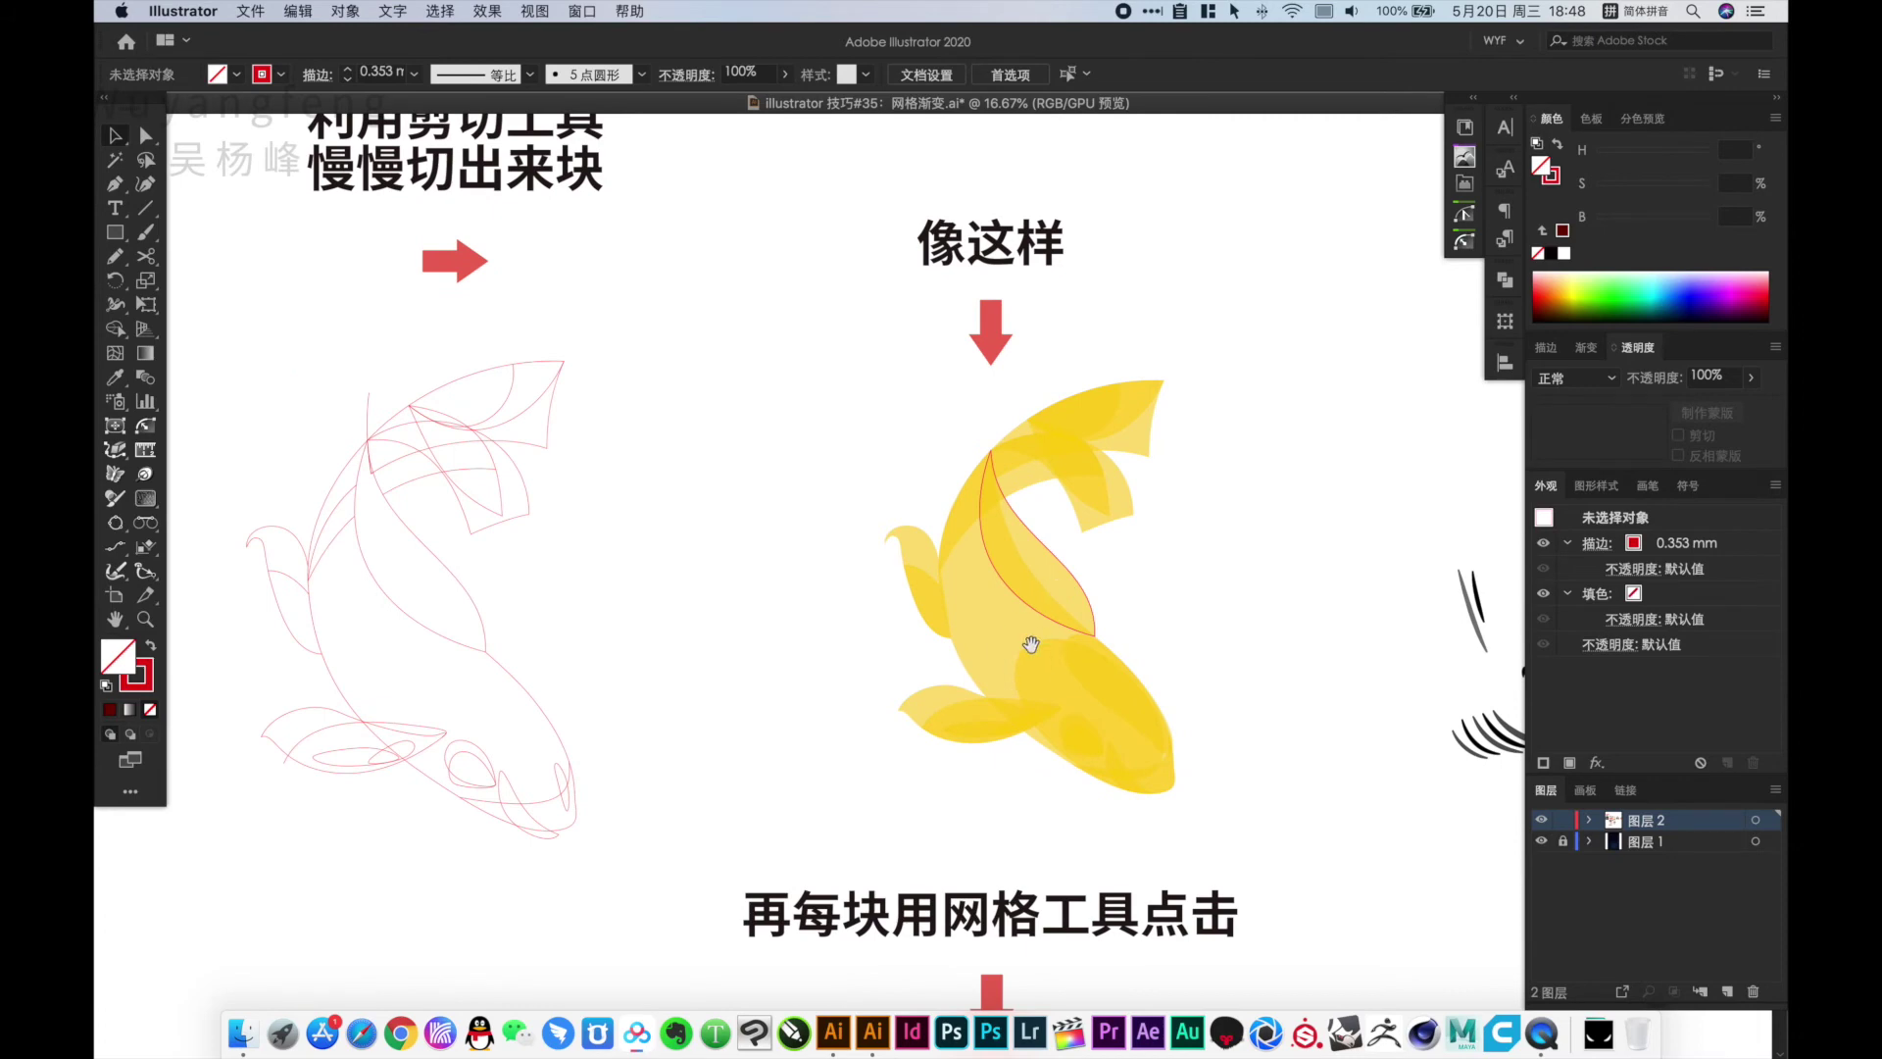
{"action": "left_click", "coordinate": [1079, 617]}
{"action": "scroll", "coordinate": [1194, 873], "scroll_direction": "up", "scroll_amount": 2}
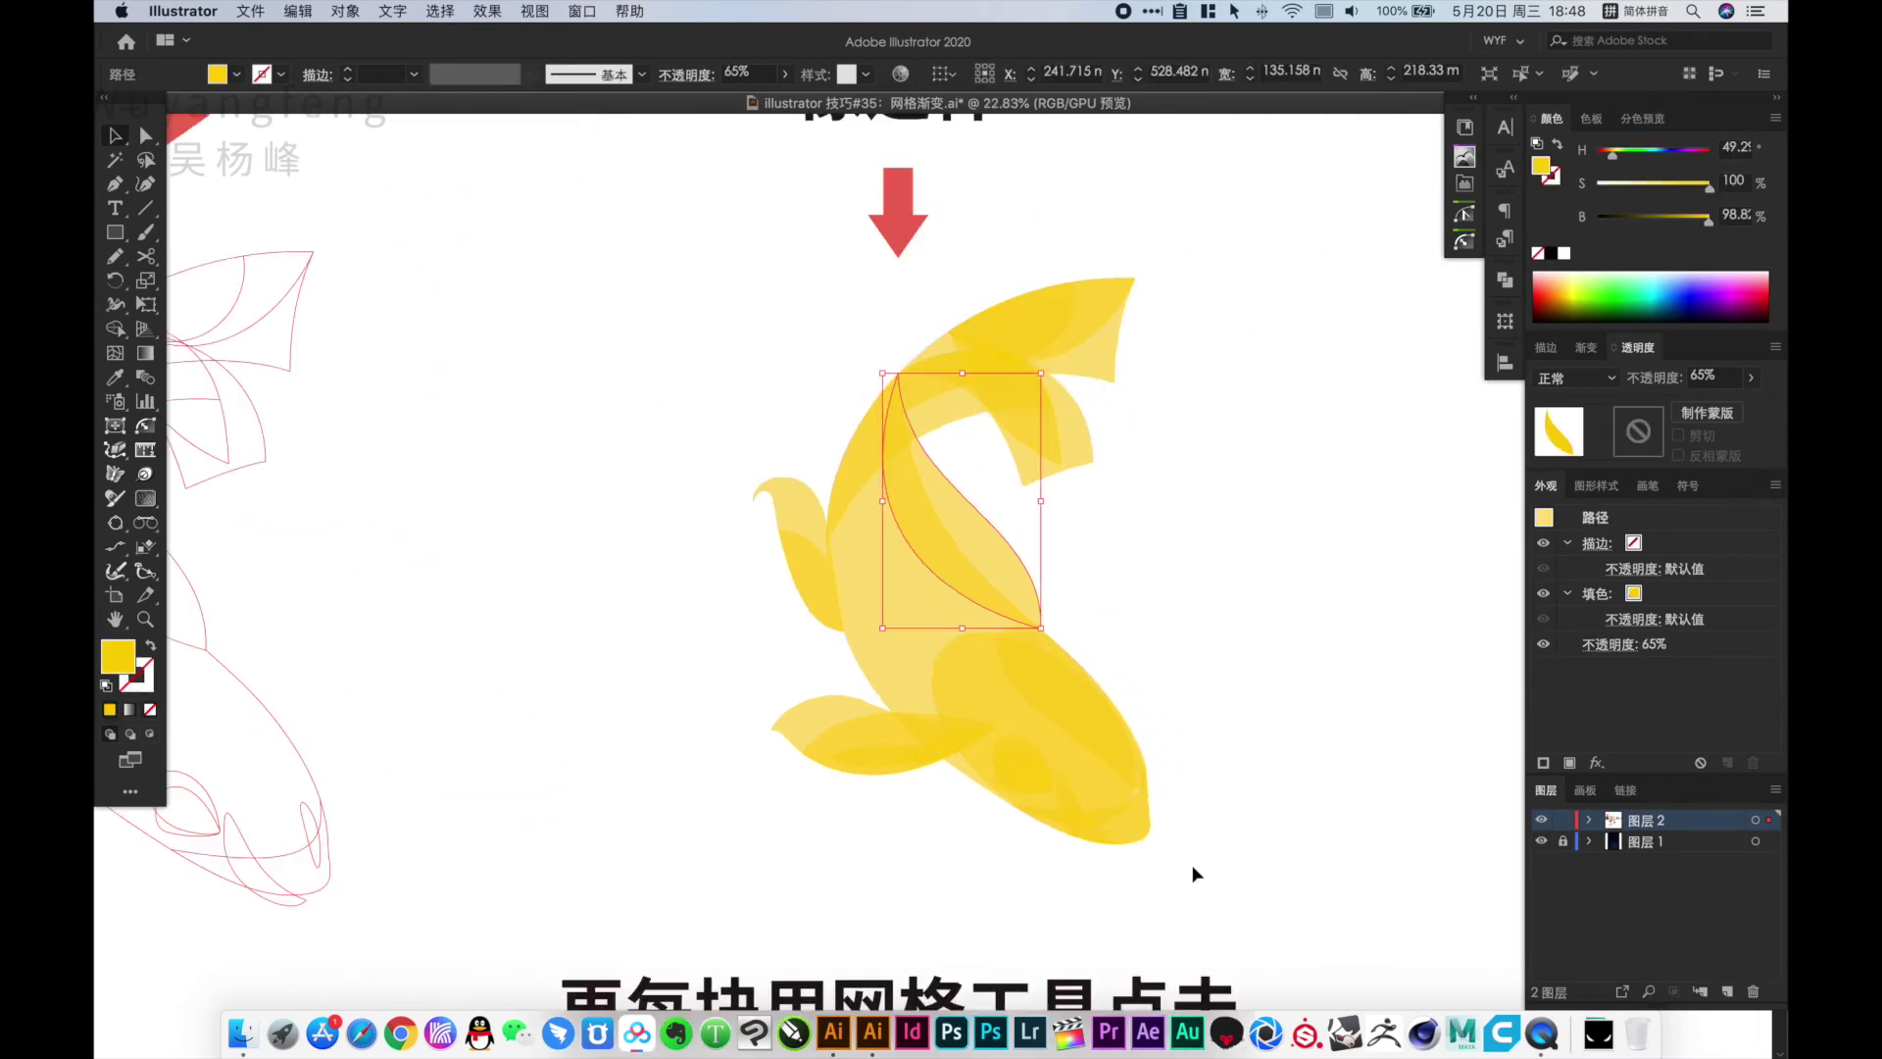
{"action": "left_click_drag", "start_coordinate": [1194, 873], "coordinate": [710, 323]}
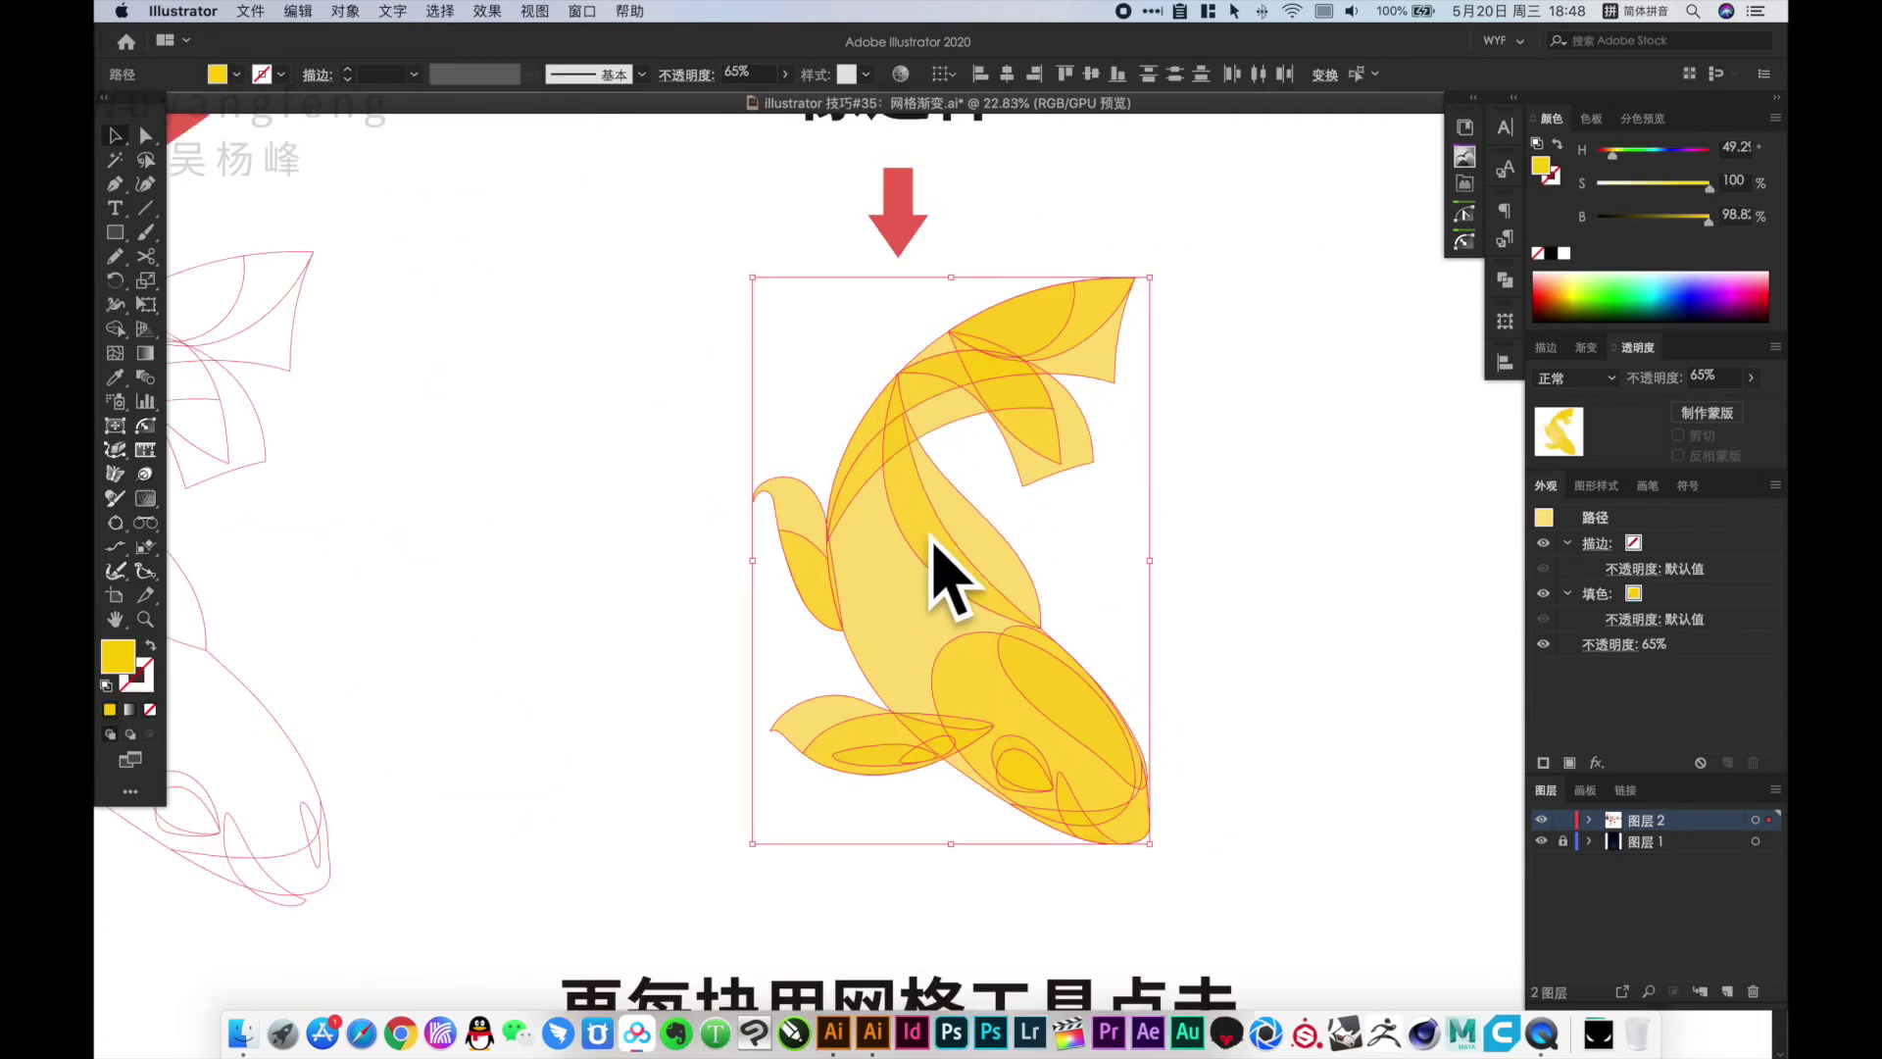
{"action": "key", "text": "a"}
{"action": "key", "text": "ctrl+y"}
{"action": "key", "text": "v"}
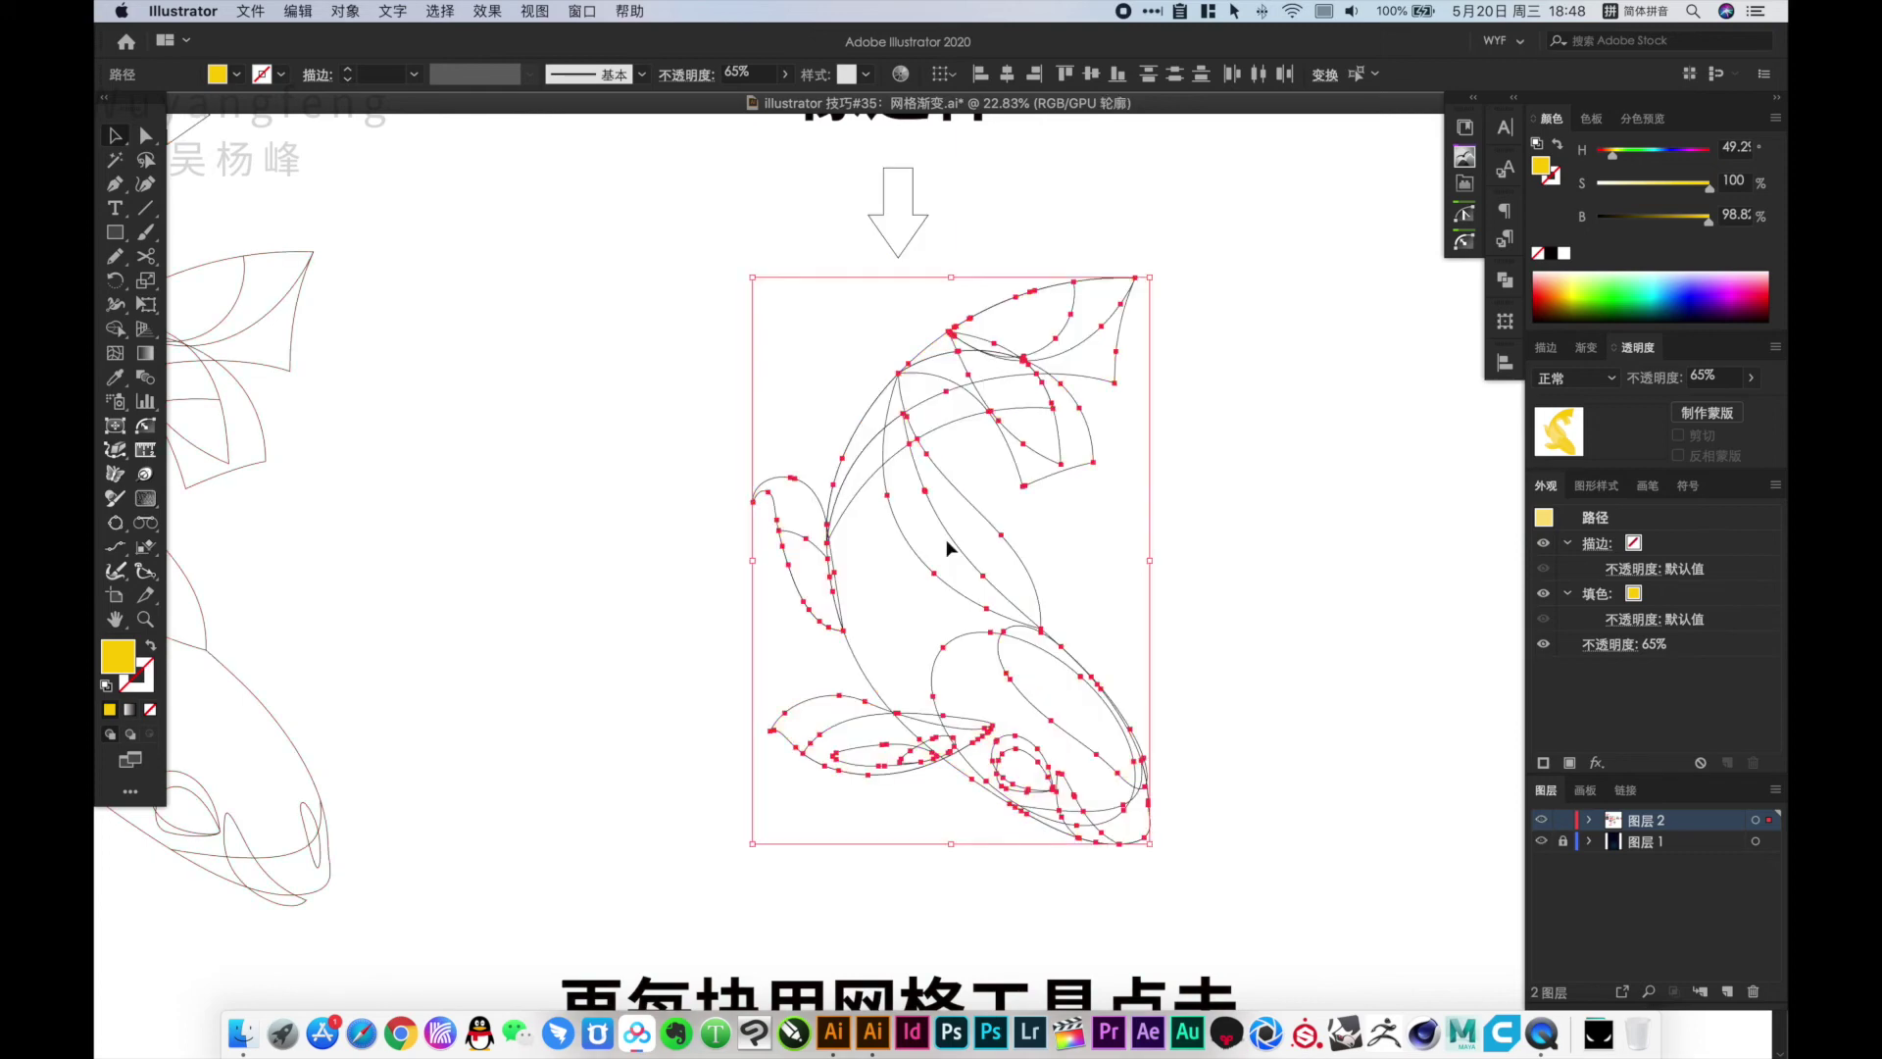
{"action": "left_click", "coordinate": [1331, 677]}
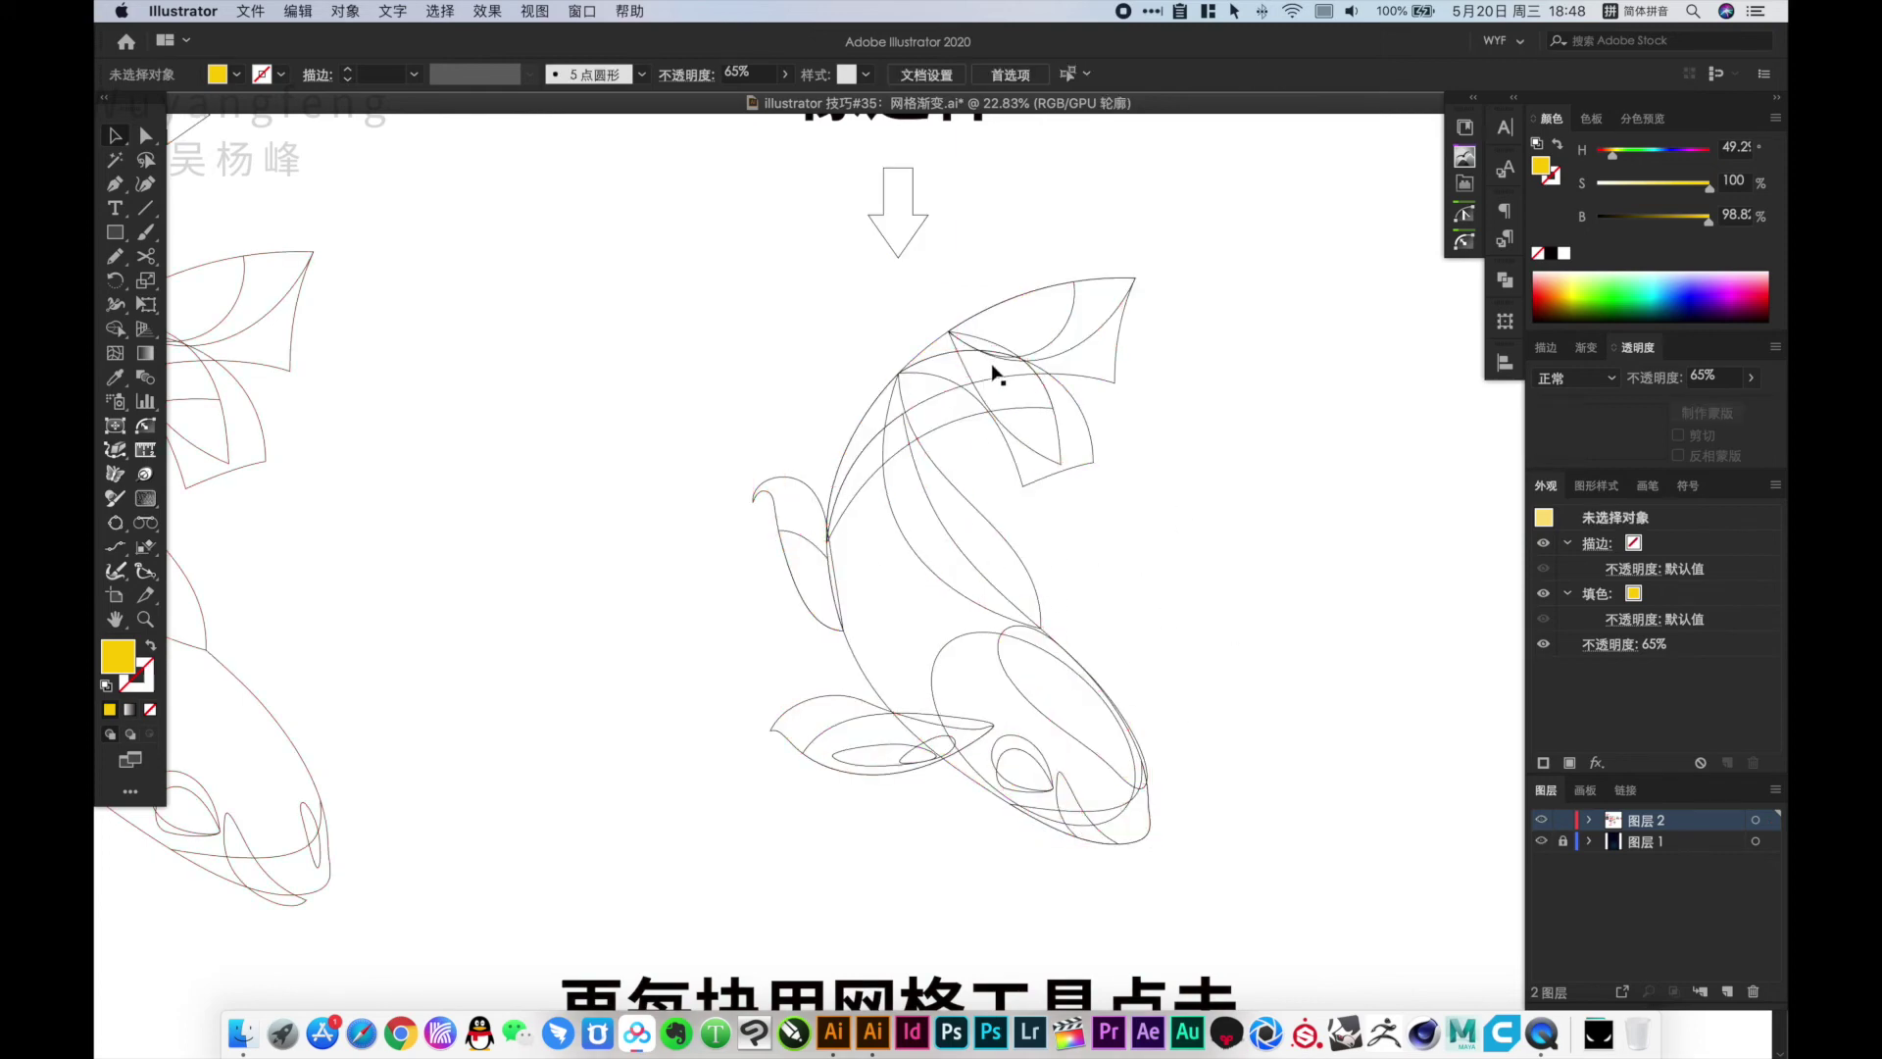
{"action": "left_click", "coordinate": [881, 404], "text": "alt"}
{"action": "scroll", "coordinate": [963, 644], "scroll_direction": "down", "scroll_amount": 2}
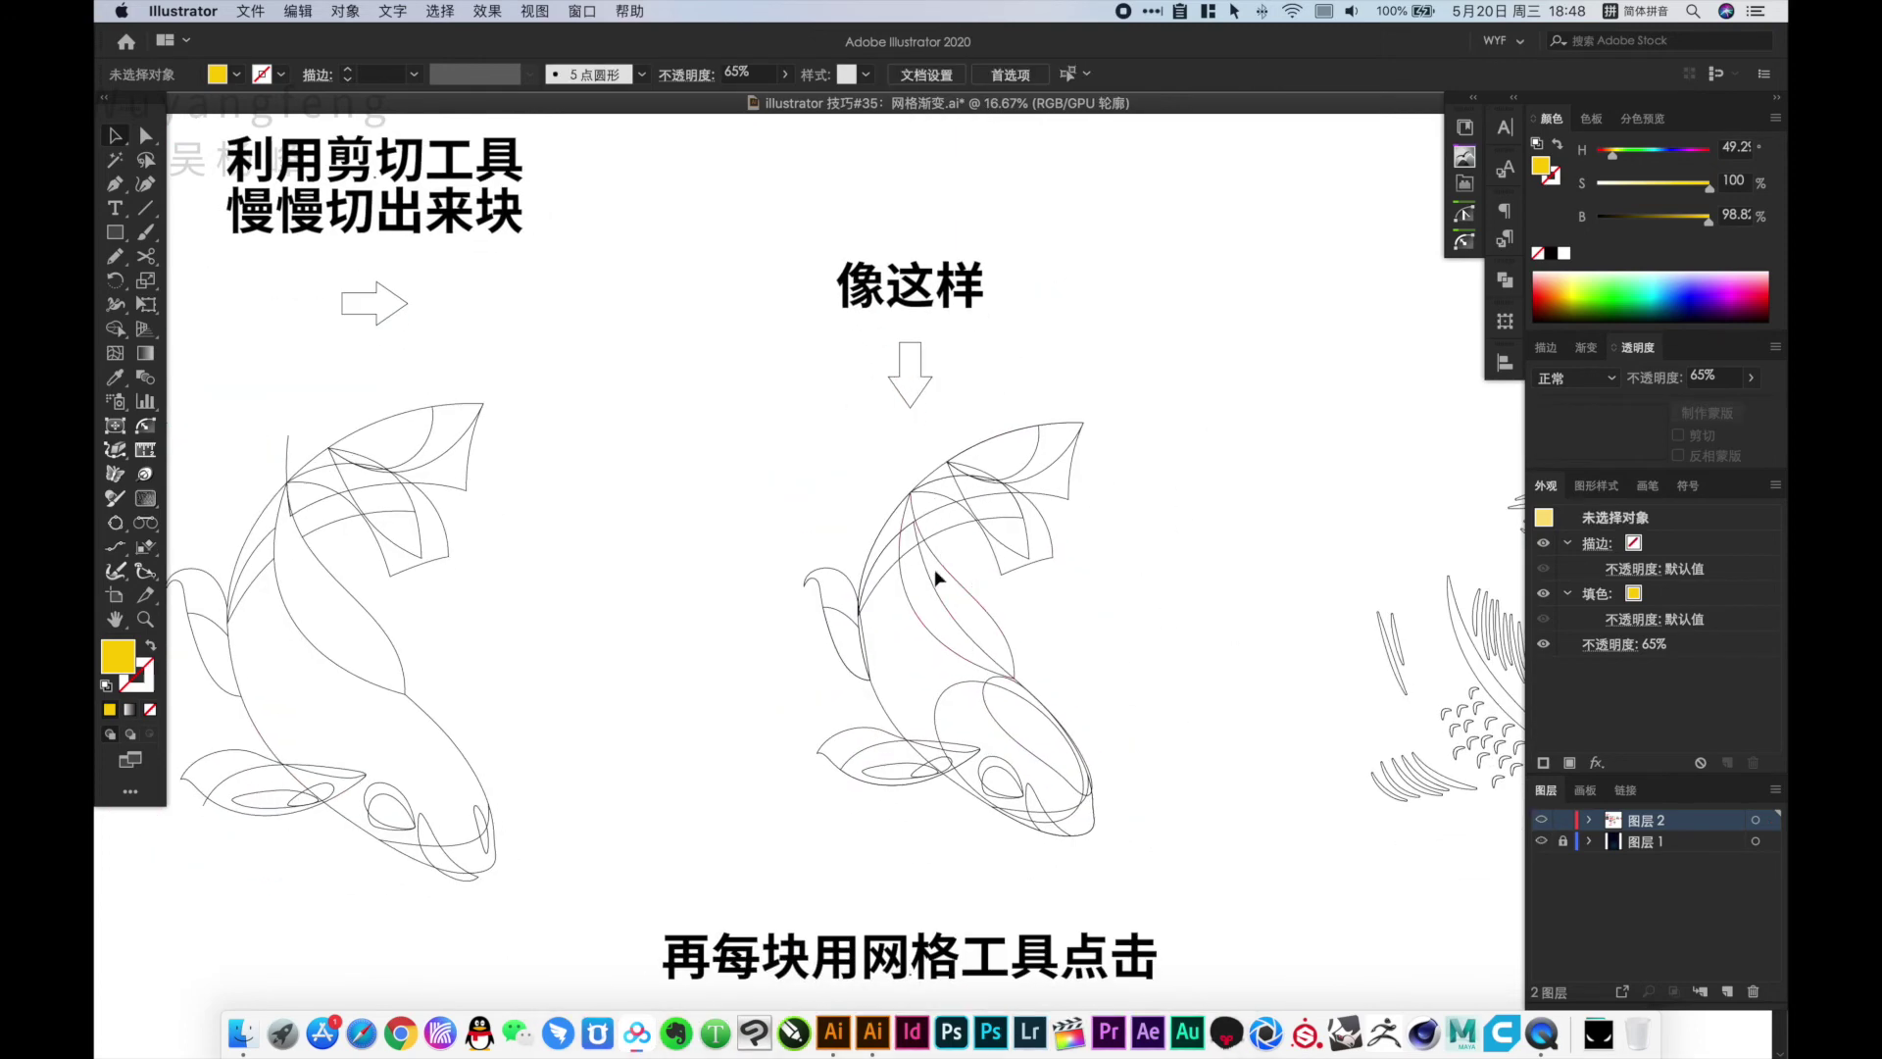
{"action": "key", "text": "ctrl+y"}
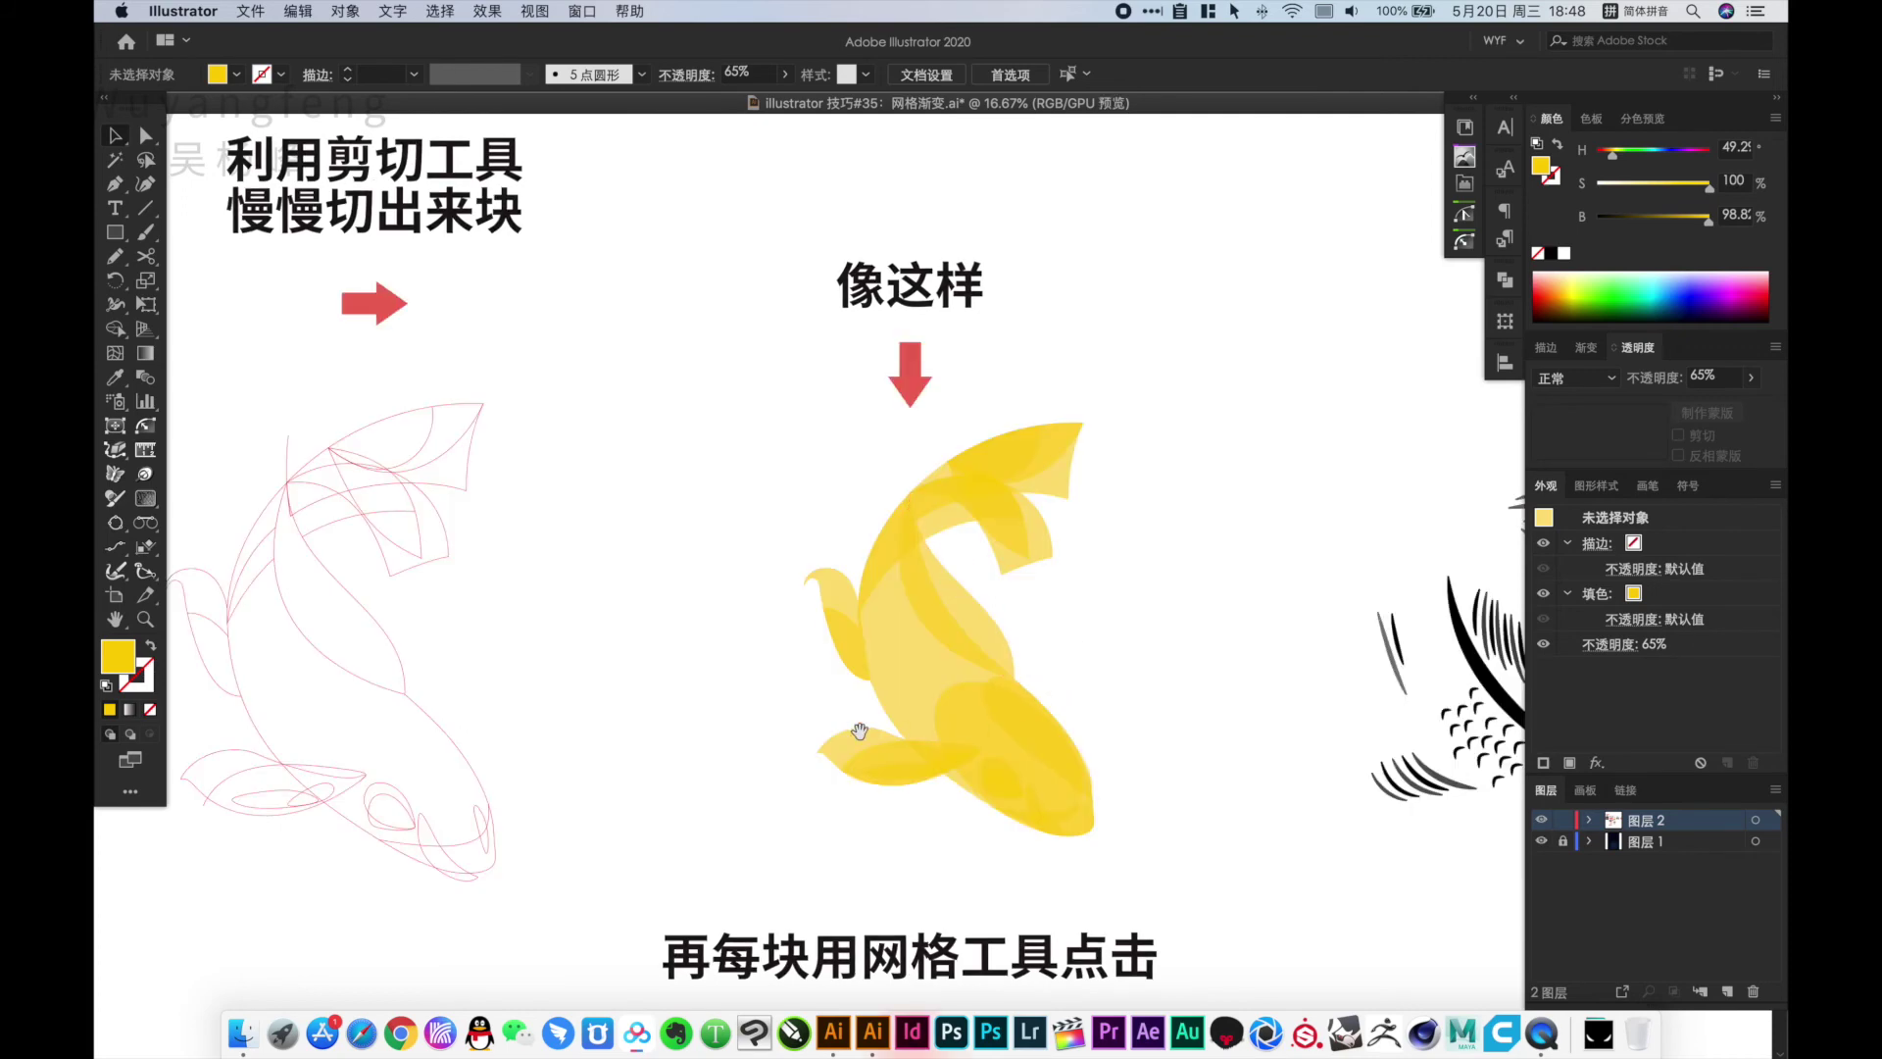
{"action": "left_click_drag", "start_coordinate": [860, 730], "coordinate": [864, 438]}
{"action": "left_click_drag", "start_coordinate": [573, 545], "coordinate": [1373, 894]}
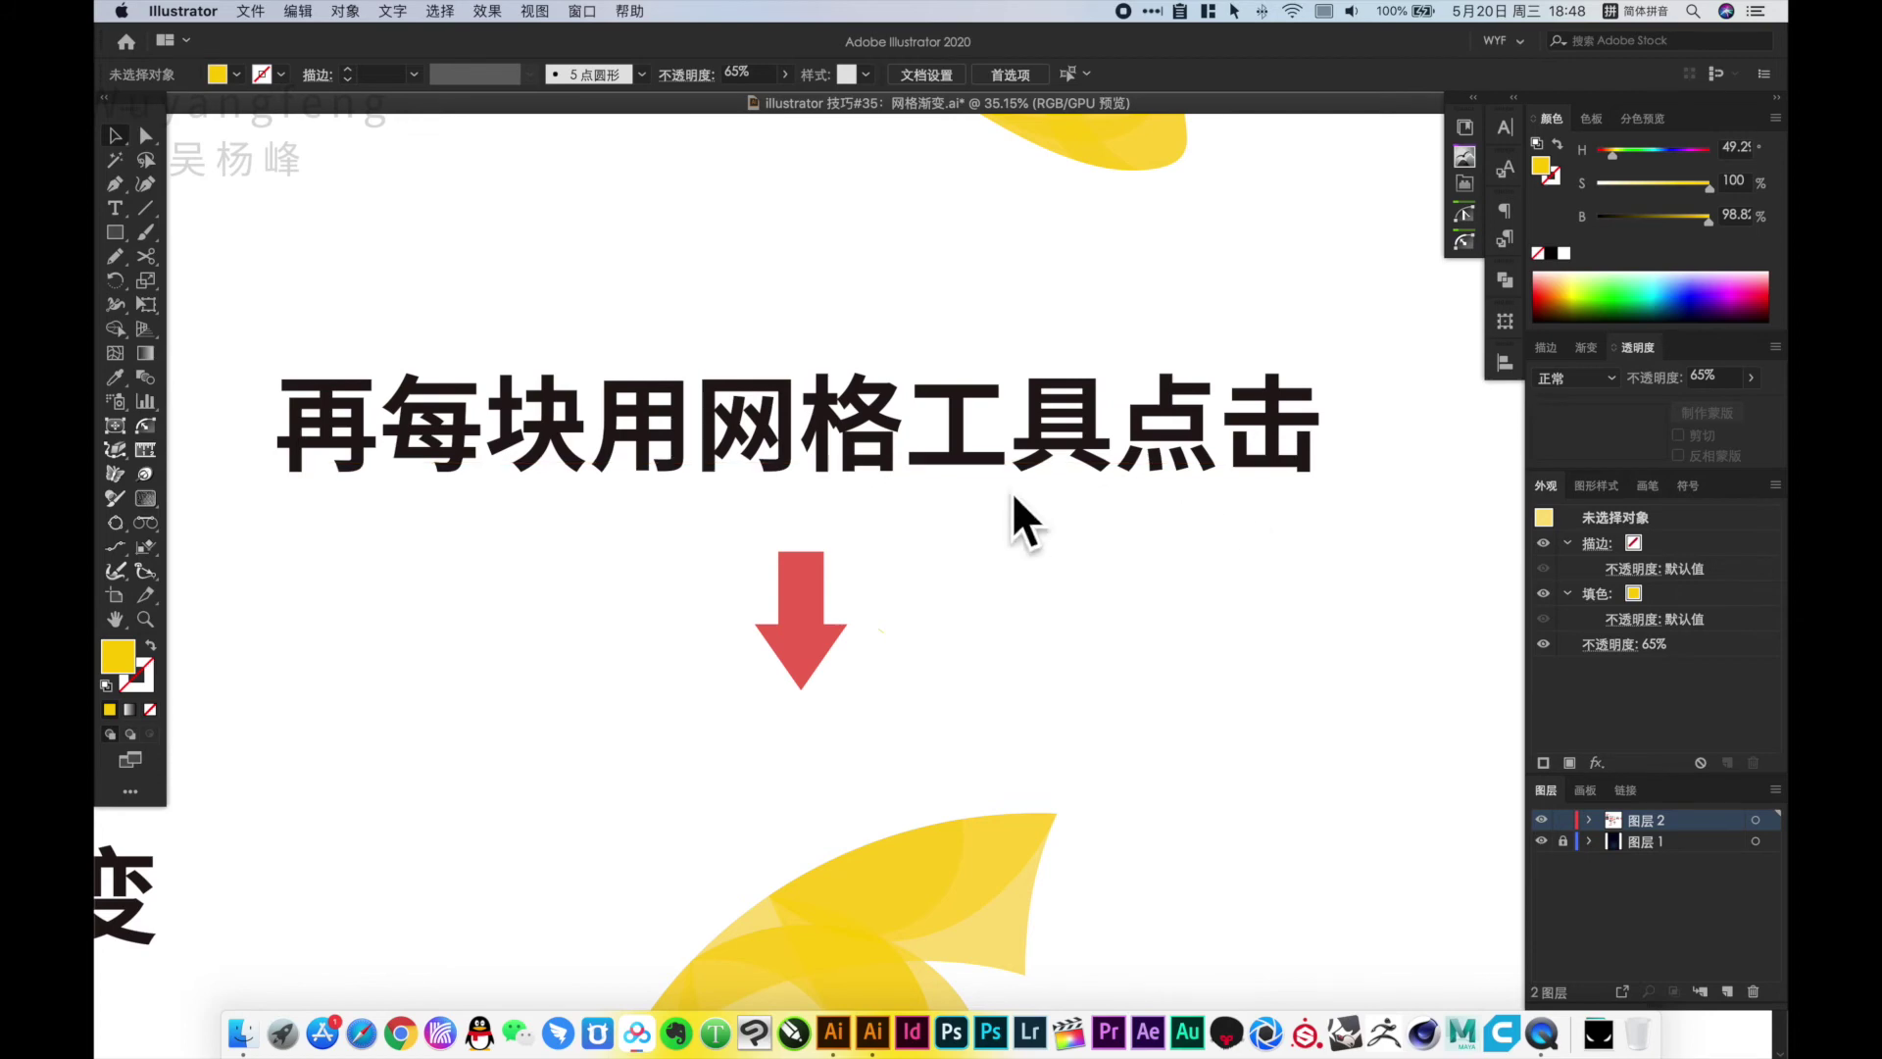
{"action": "key", "text": "ctrl+minus"}
{"action": "key", "text": "ctrl+minus"}
{"action": "left_click_drag", "start_coordinate": [782, 980], "coordinate": [777, 717]}
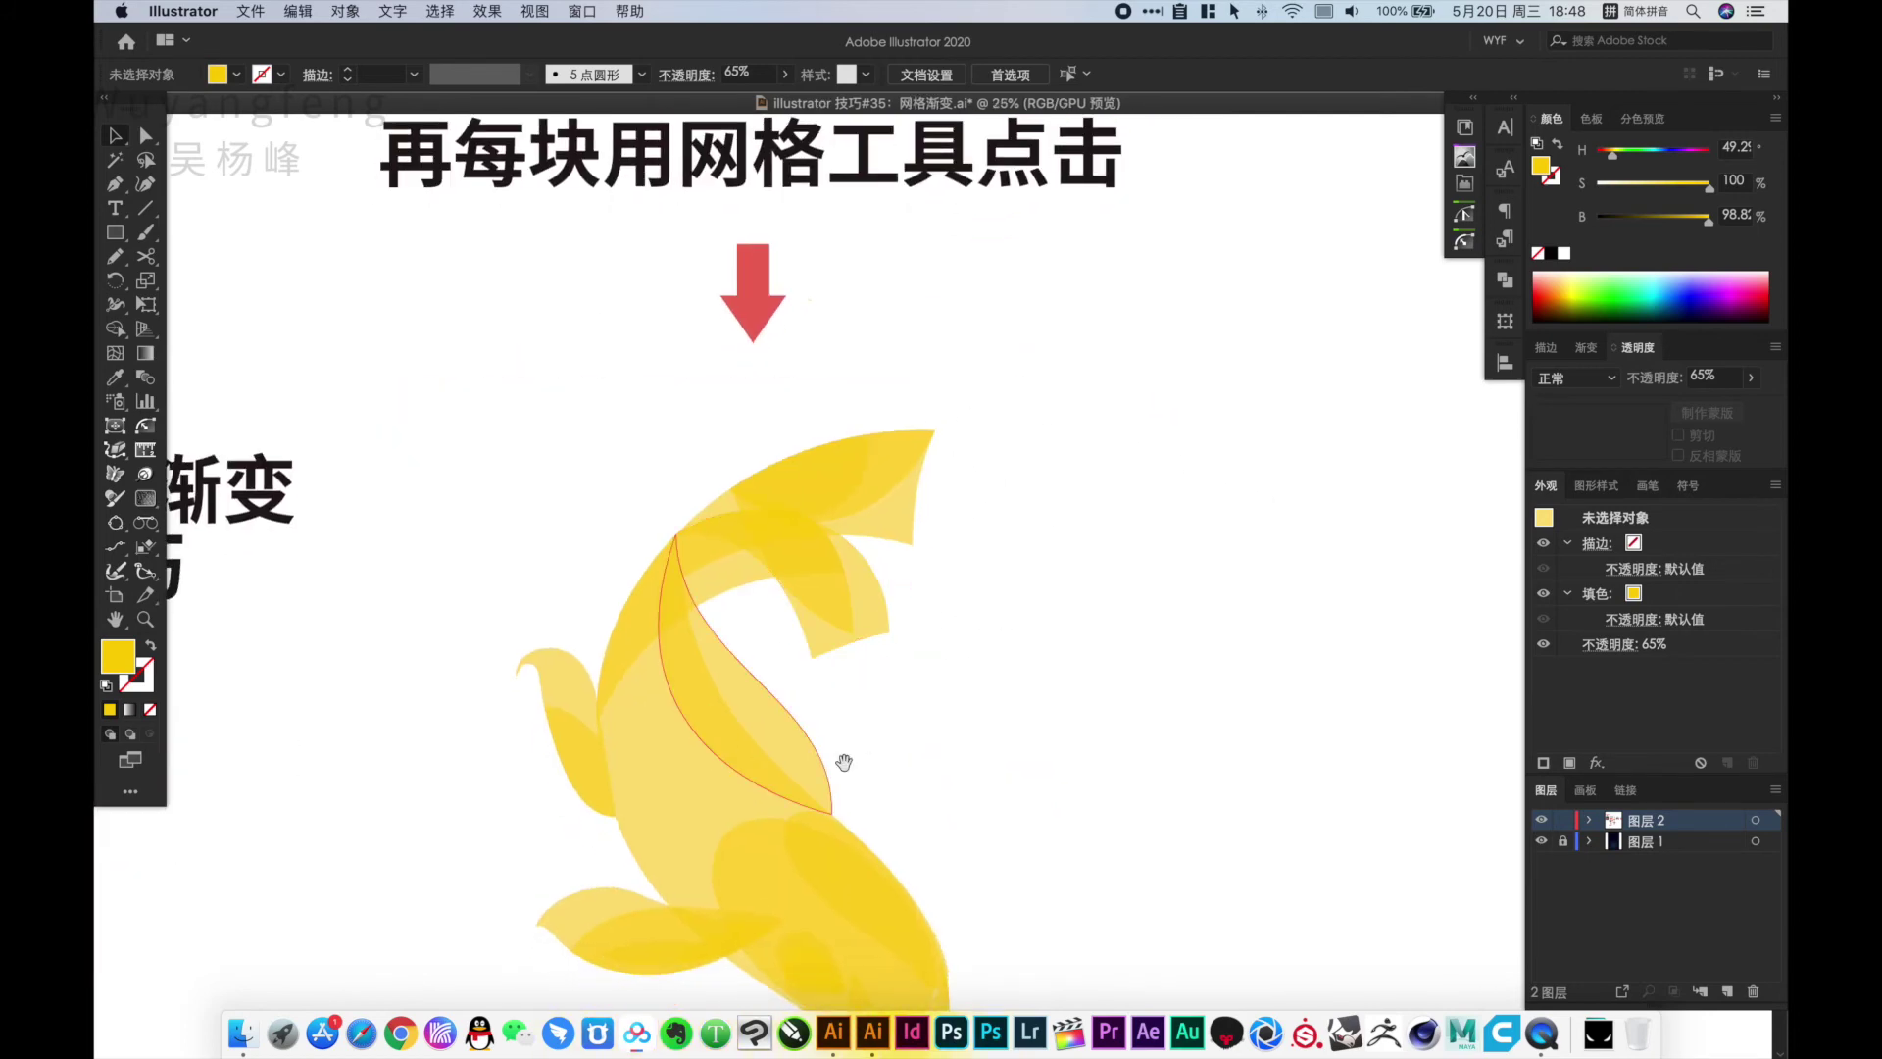
{"action": "key", "text": "ctrl+minus"}
{"action": "scroll", "coordinate": [1068, 579], "scroll_direction": "down", "scroll_amount": 3}
{"action": "scroll", "coordinate": [954, 586], "scroll_direction": "down", "scroll_amount": 4}
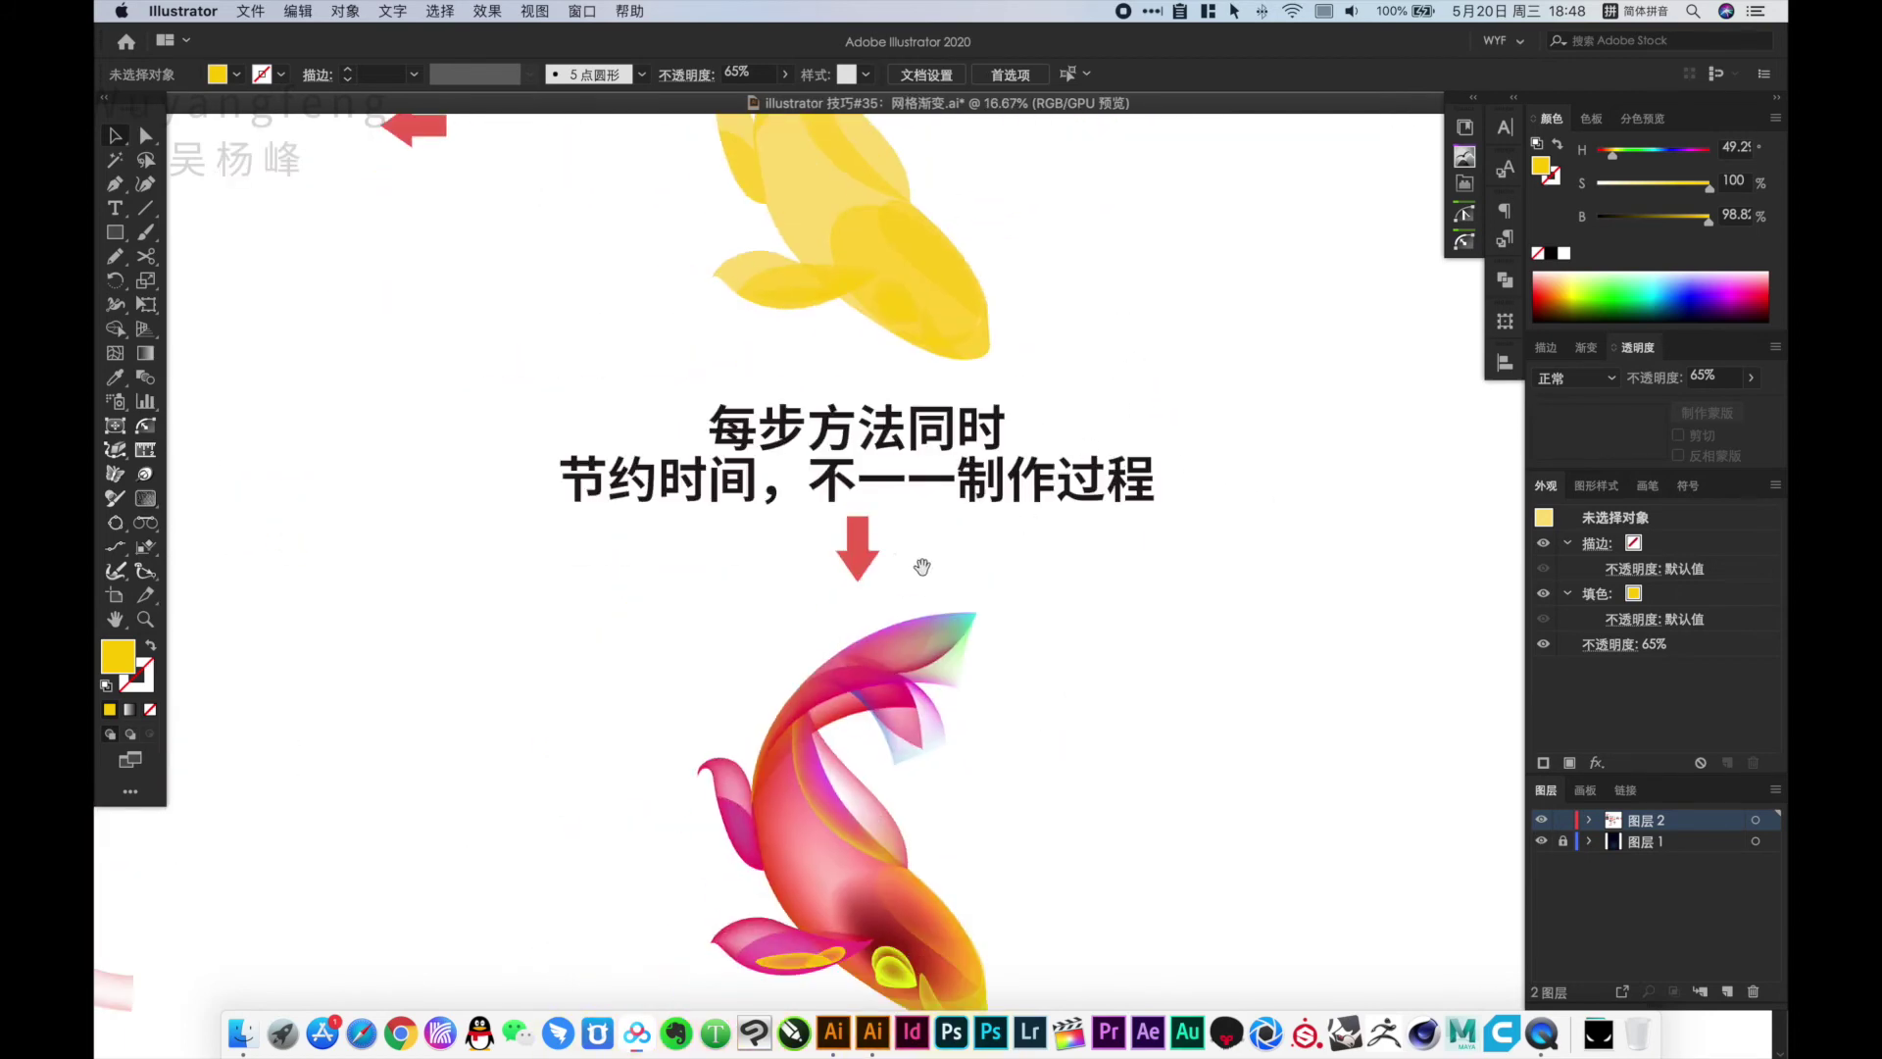
Replace the caption's last character 时 with 上 so the line reads 每步方法同上
{"action": "left_click_drag", "start_coordinate": [921, 567], "coordinate": [912, 626]}
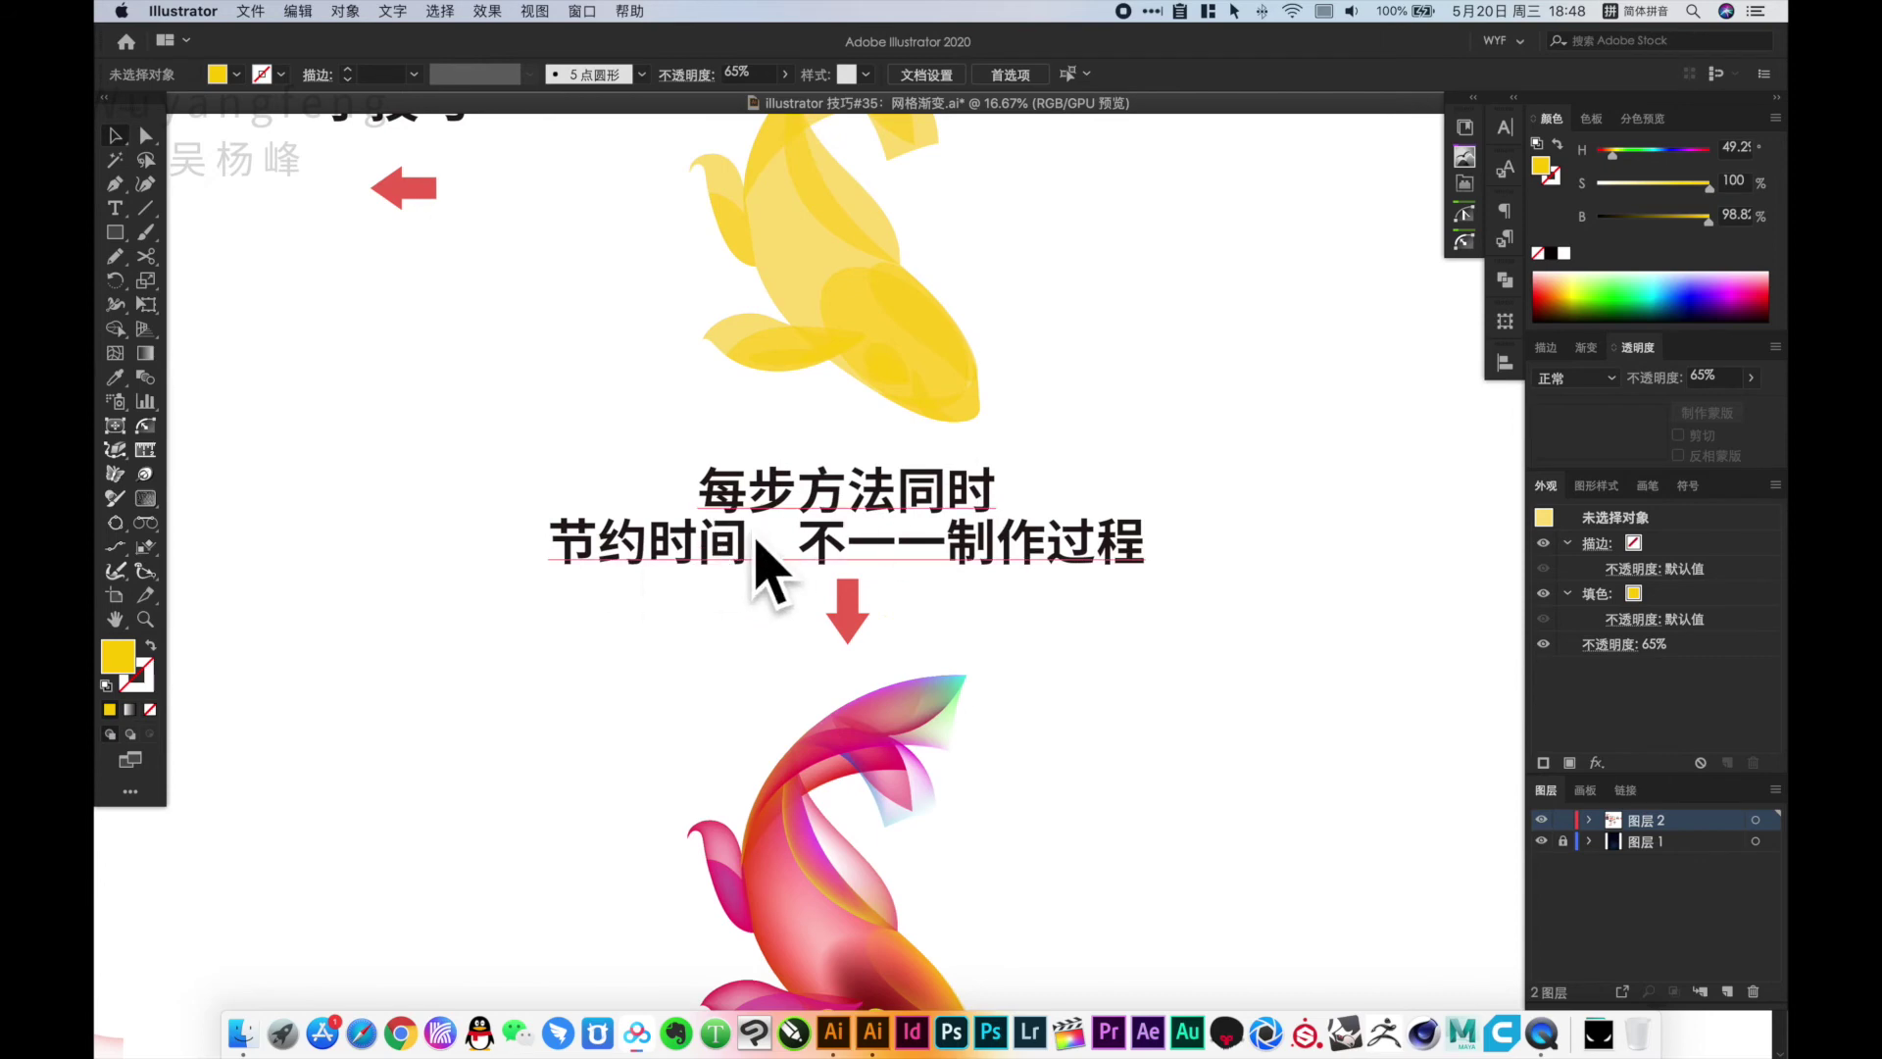
{"action": "left_click", "coordinate": [970, 495]}
{"action": "double_click", "coordinate": [970, 495]}
{"action": "left_click_drag", "start_coordinate": [947, 490], "coordinate": [1003, 483]}
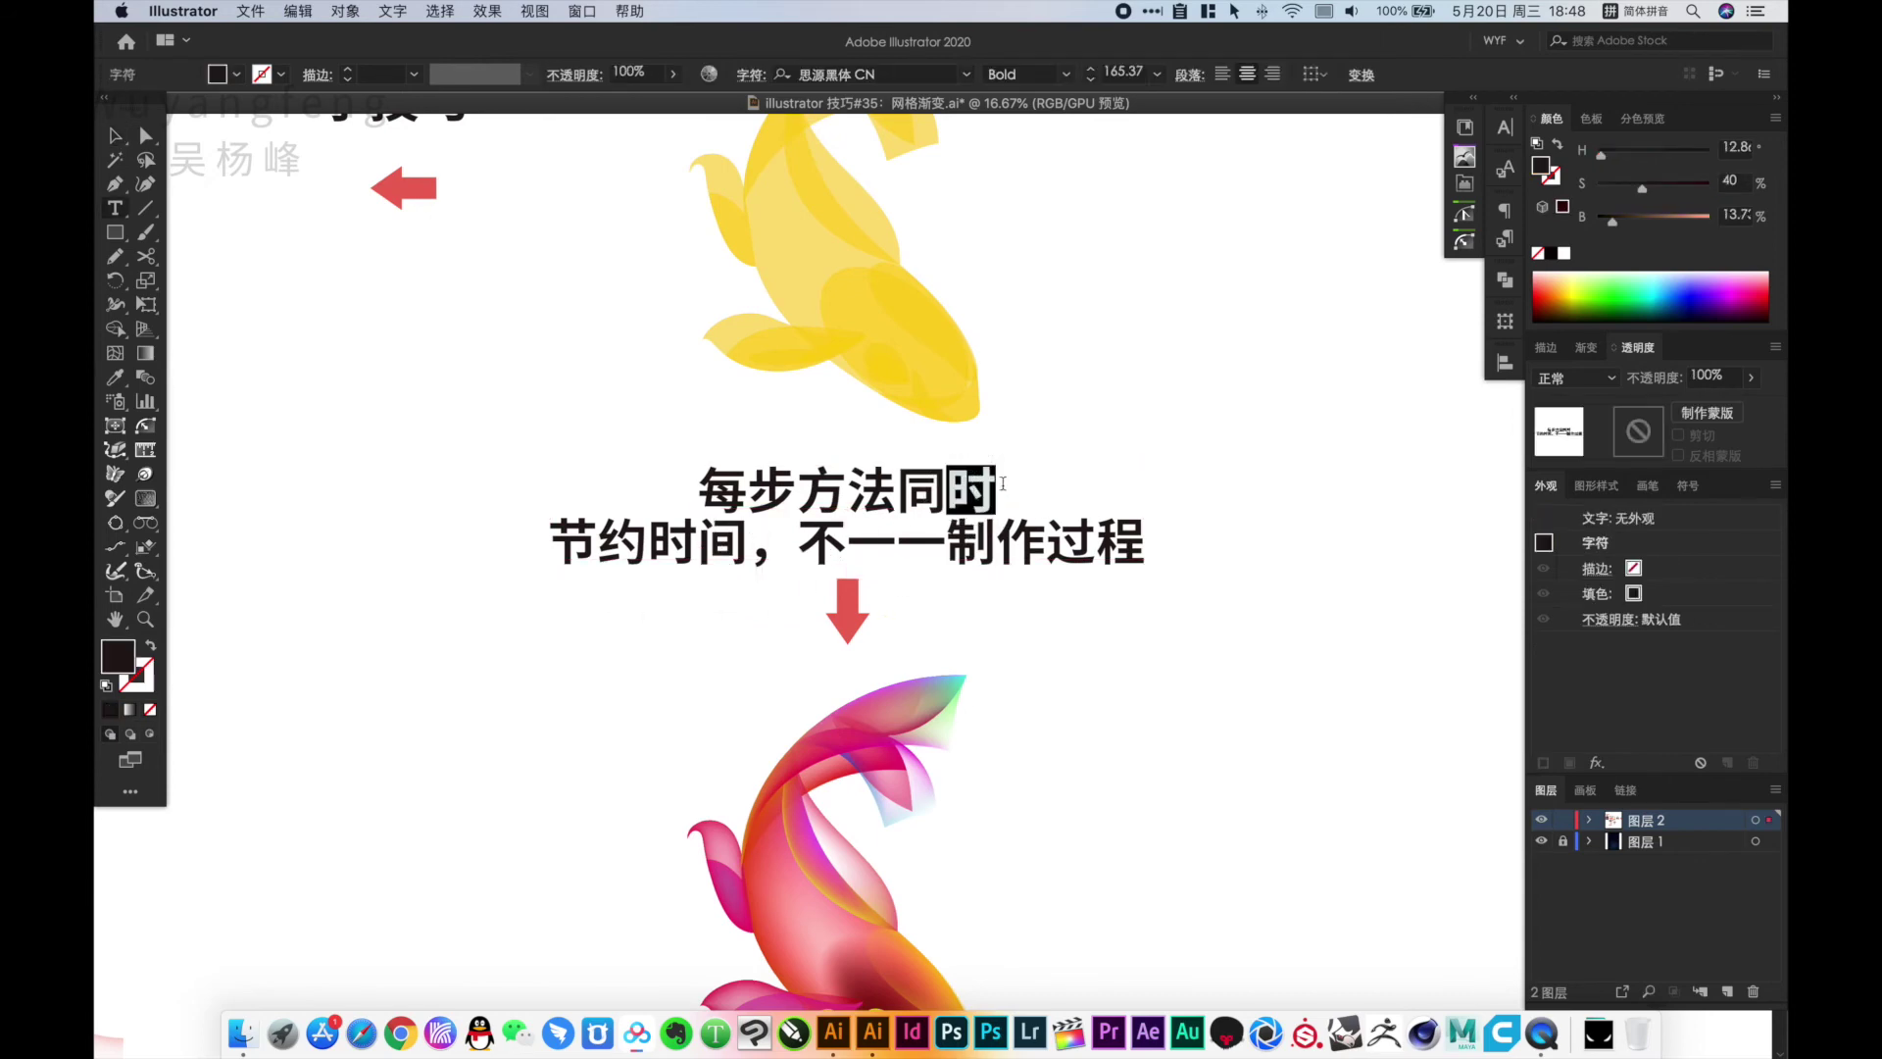
{"action": "type", "text": "shang"}
{"action": "key", "text": "space"}
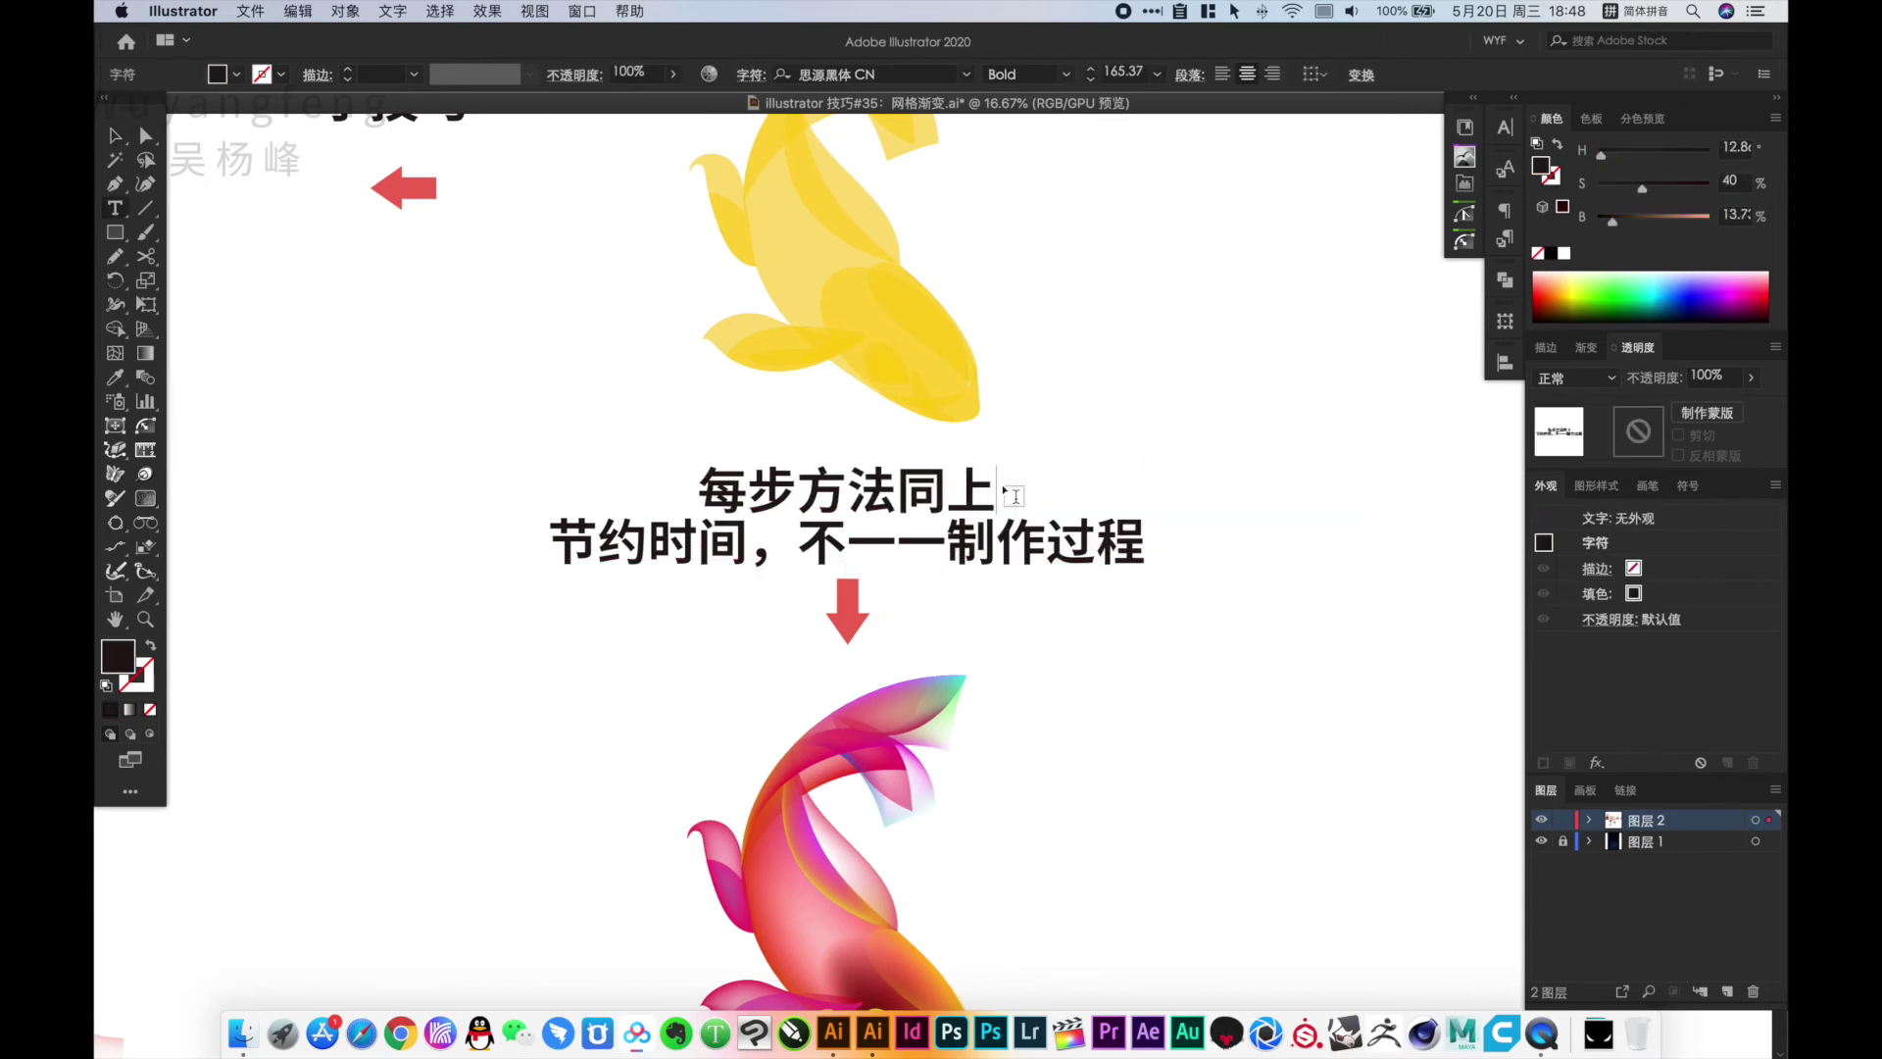
{"action": "key", "text": "Escape"}
{"action": "left_click", "coordinate": [1091, 378]}
{"action": "scroll", "coordinate": [1030, 588], "scroll_direction": "up", "scroll_amount": 5}
{"action": "scroll", "coordinate": [1029, 588], "scroll_direction": "up", "scroll_amount": 2}
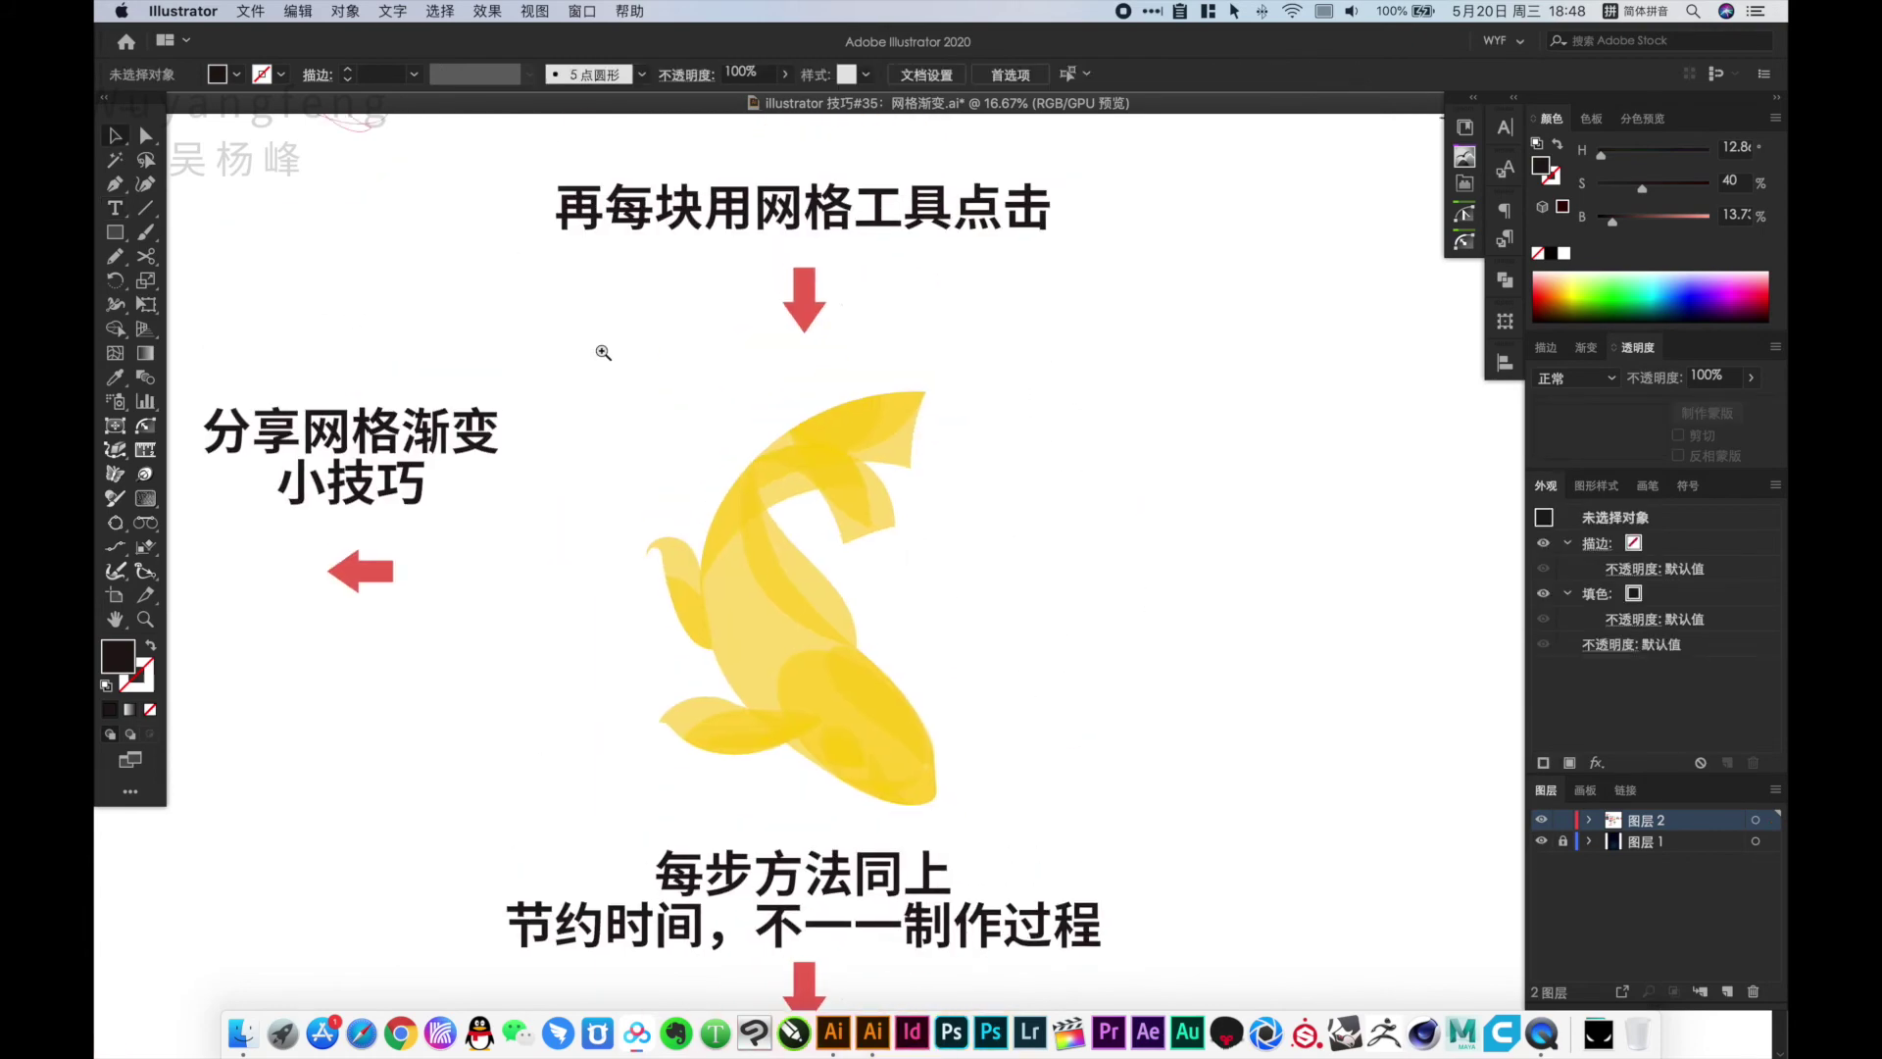
{"action": "scroll", "coordinate": [1127, 895], "scroll_direction": "up", "scroll_amount": 3}
Copy the fin piece beside the koi and add a more transparent centre mesh point
{"action": "left_click", "coordinate": [912, 713]}
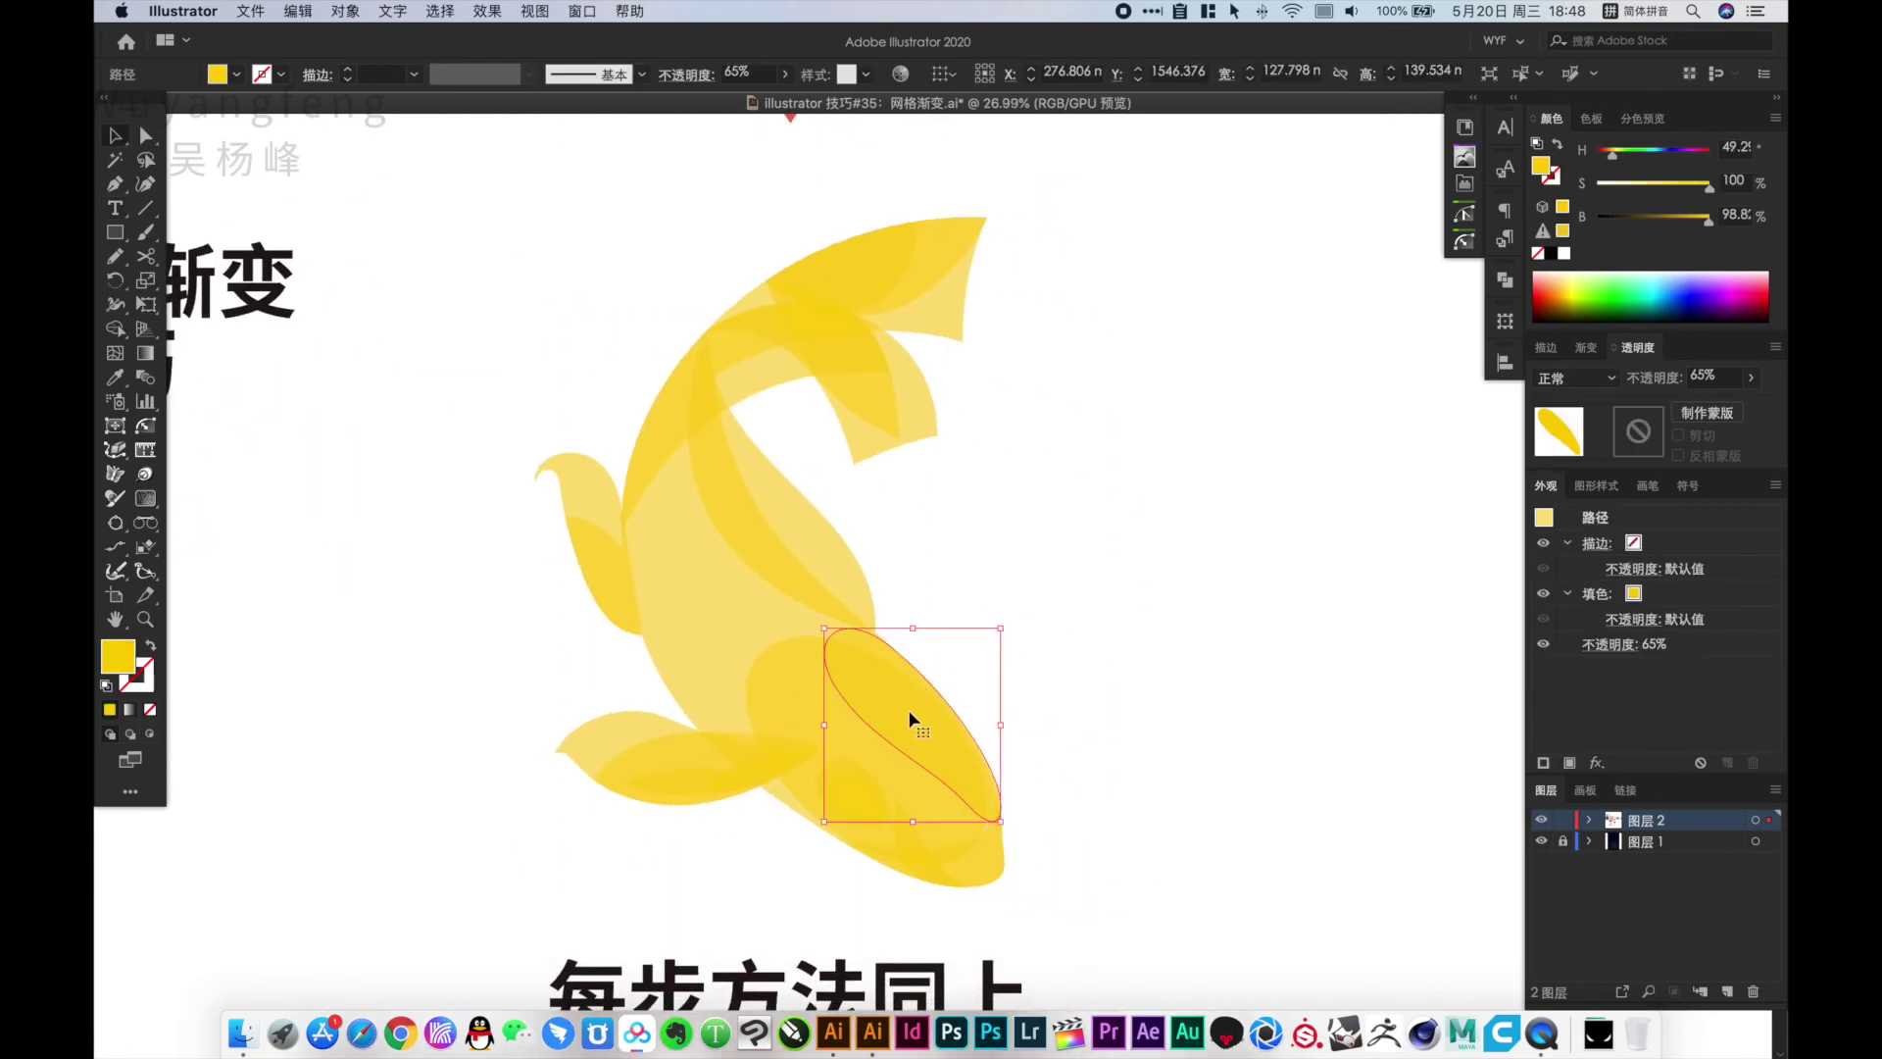
{"action": "left_click_drag", "start_coordinate": [912, 714], "coordinate": [1144, 713]}
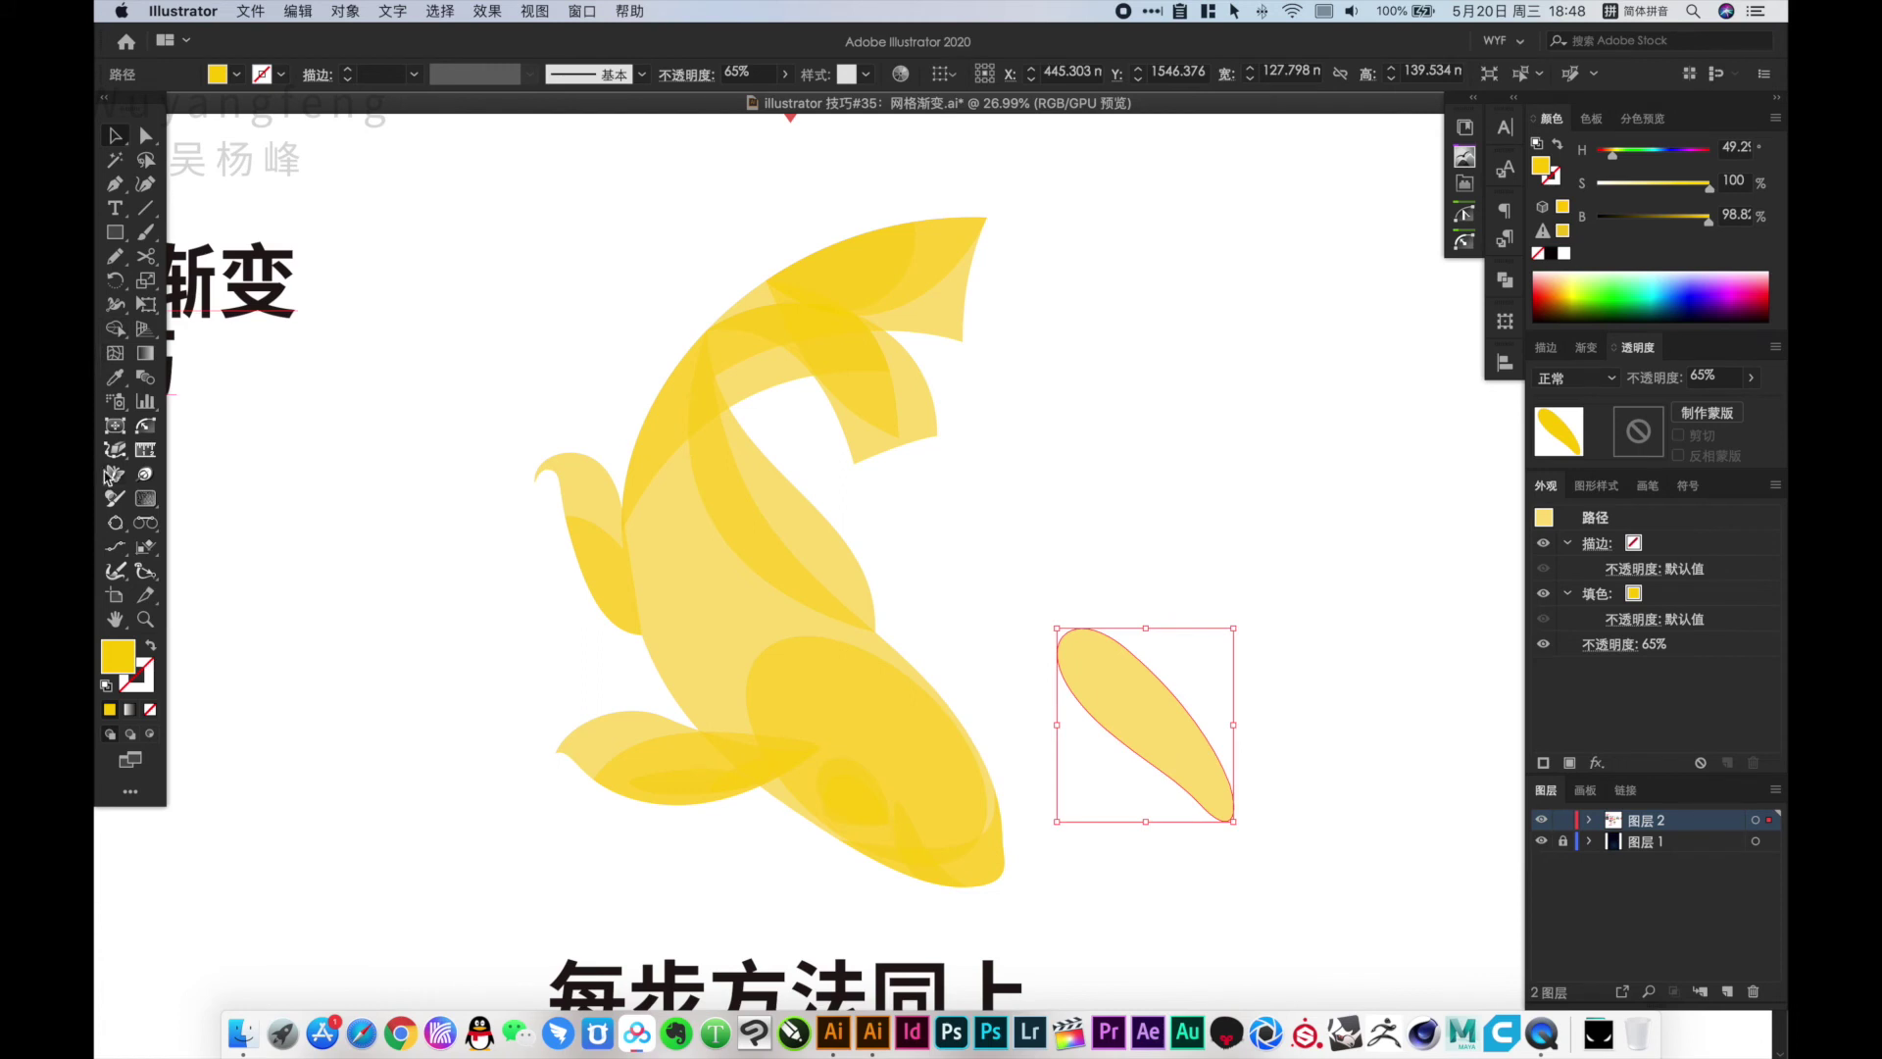
{"action": "left_click", "coordinate": [115, 355]}
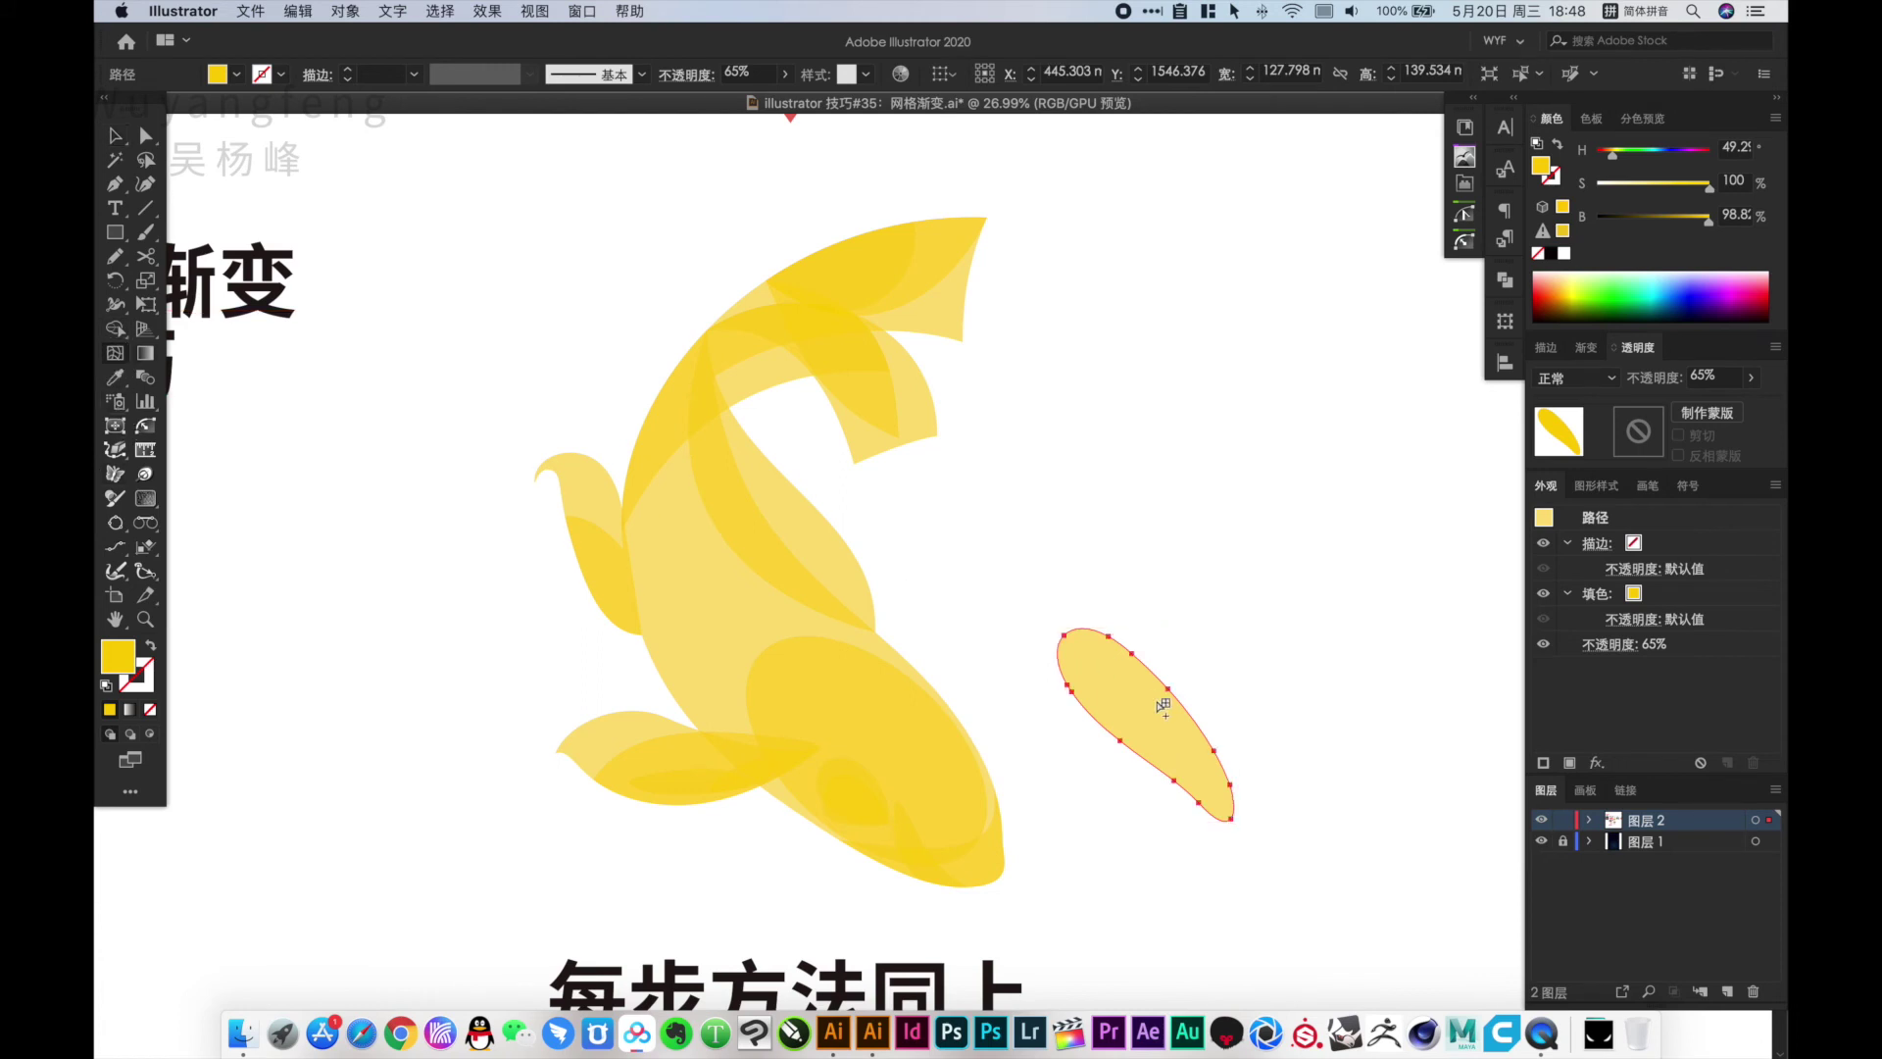
{"action": "left_click", "coordinate": [1147, 715]}
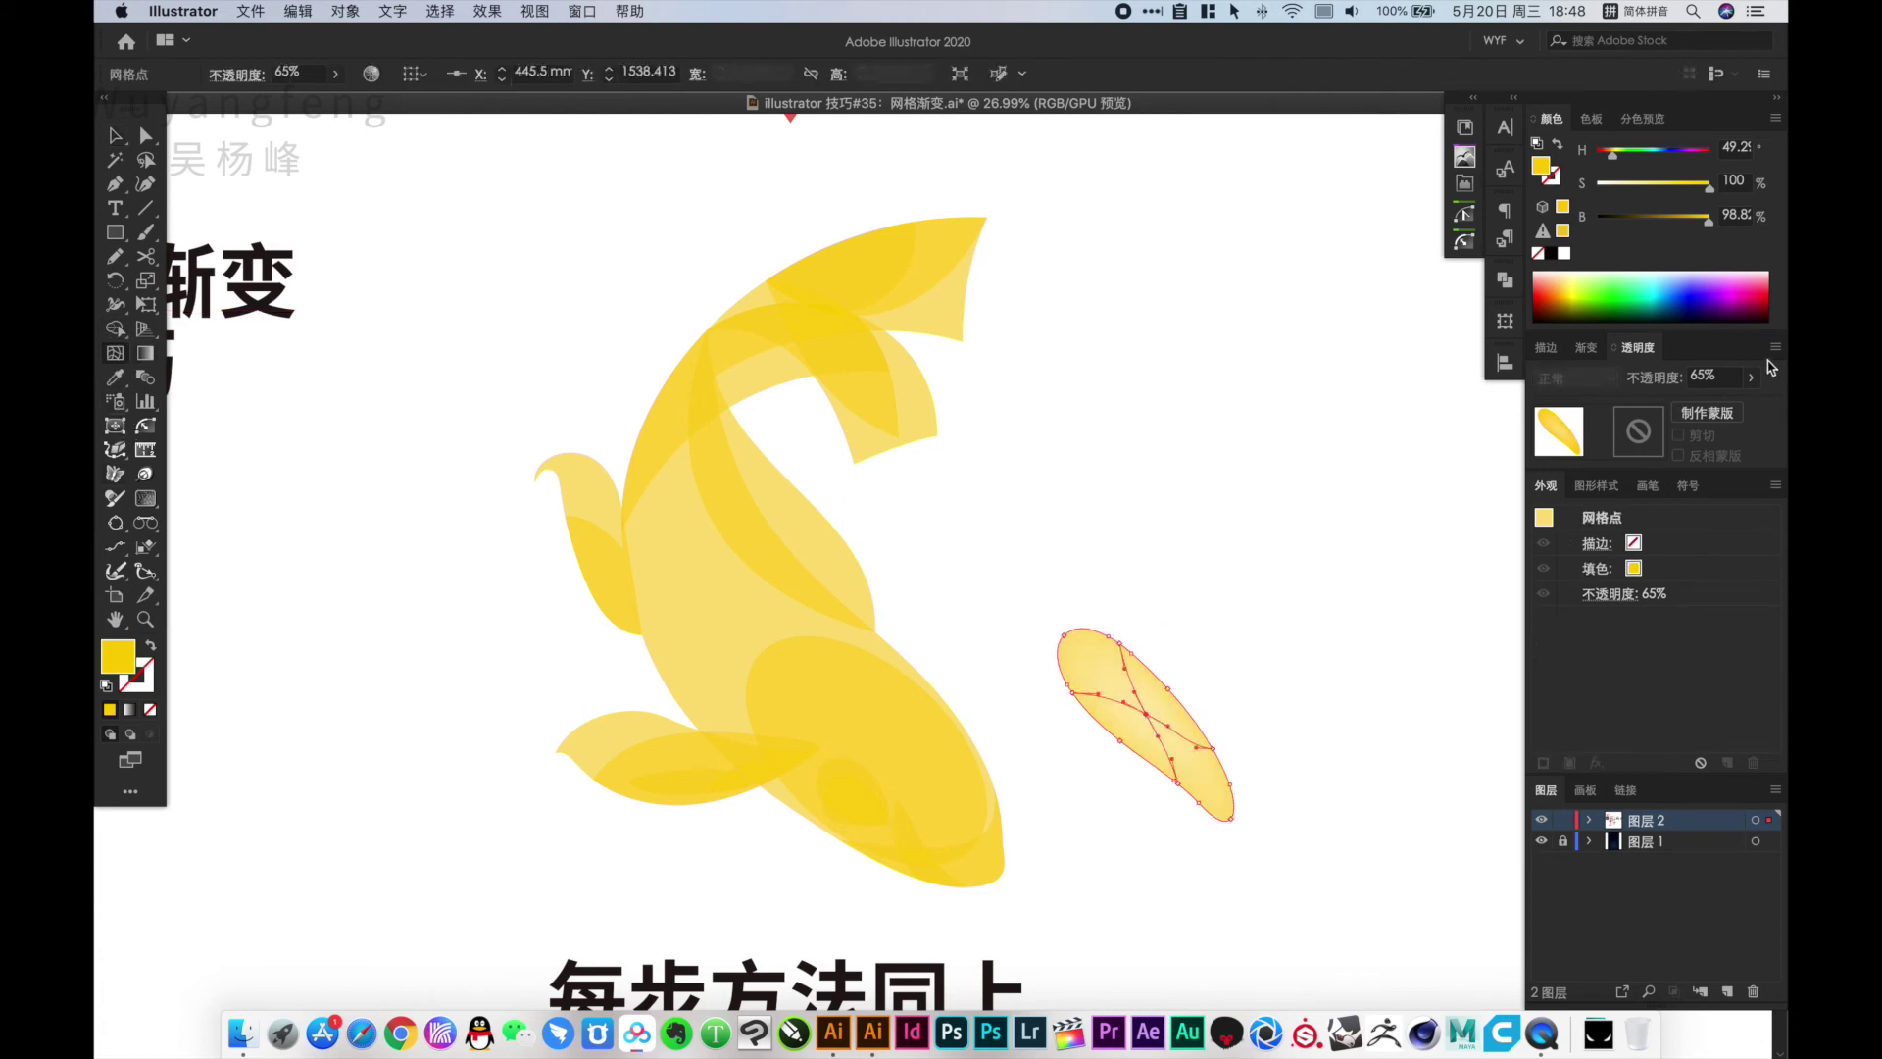
{"action": "left_click_drag", "start_coordinate": [1698, 409], "coordinate": [1698, 406]}
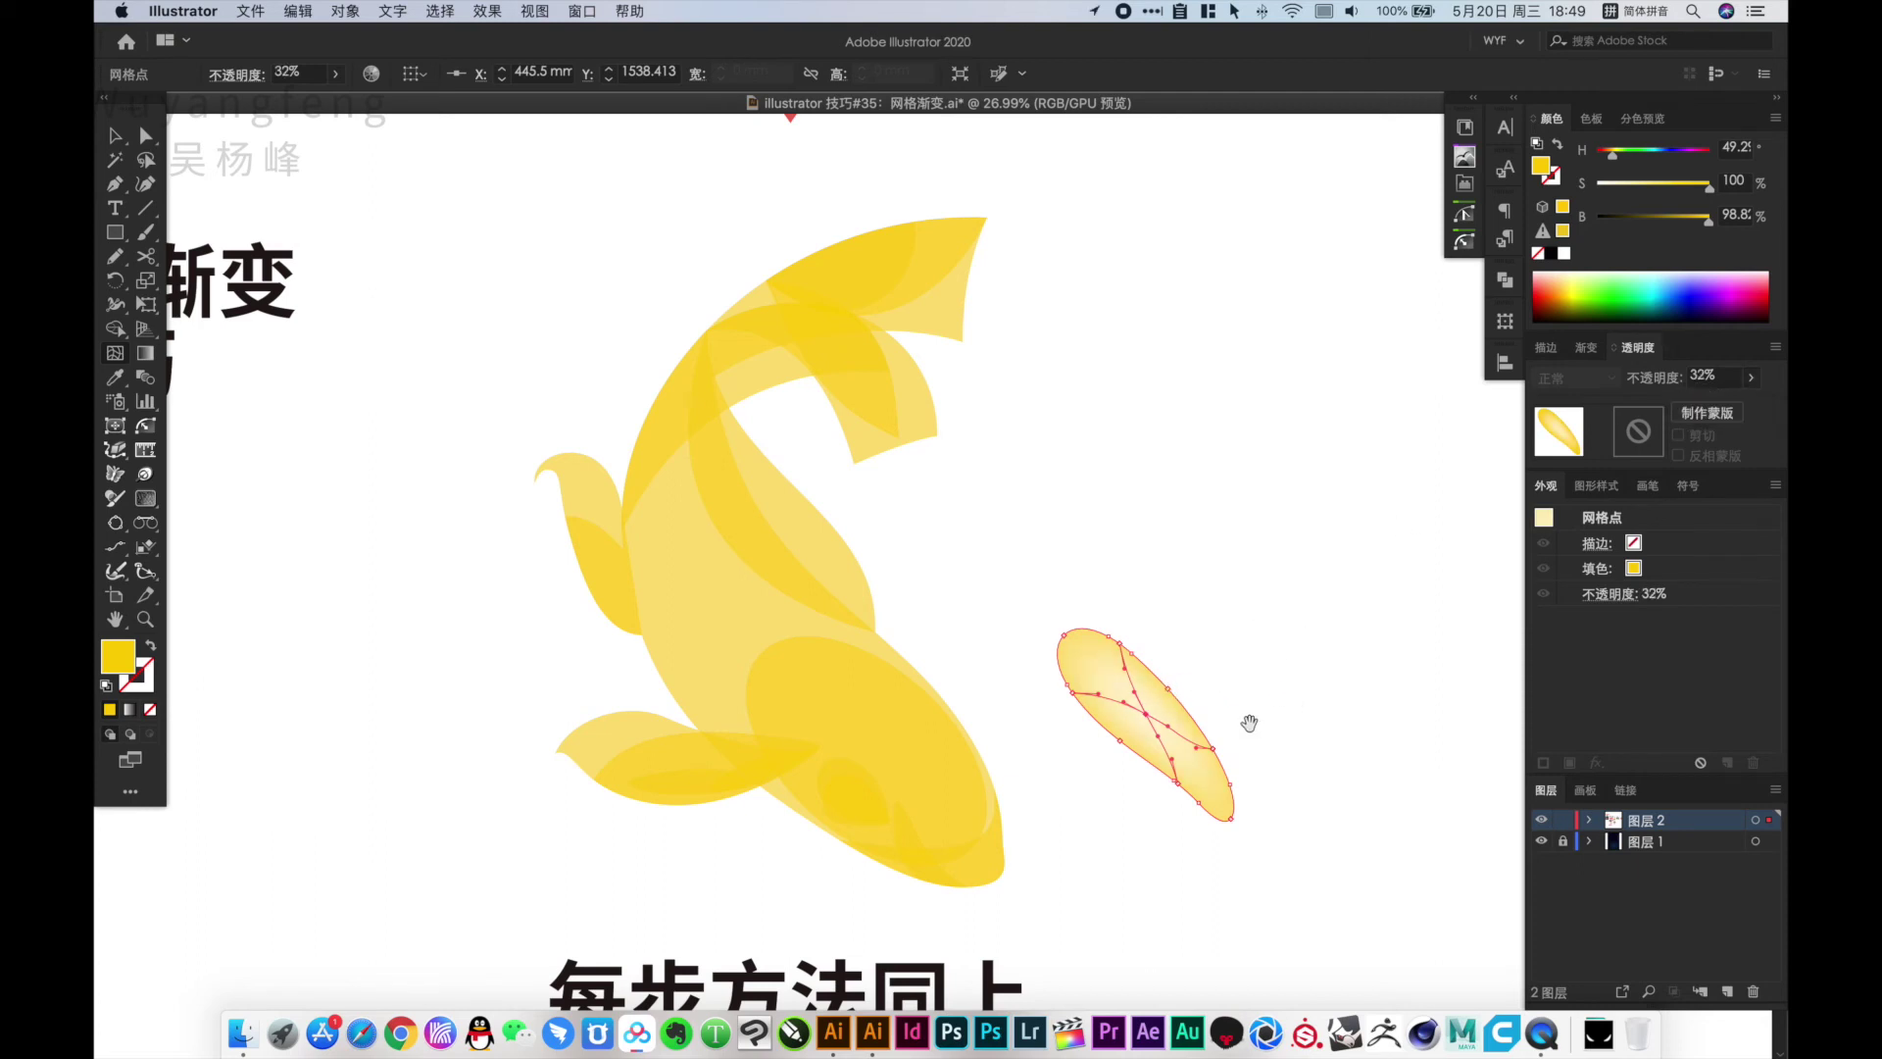
{"action": "left_click_drag", "start_coordinate": [1249, 723], "coordinate": [1176, 699]}
{"action": "key", "text": "v"}
{"action": "left_click", "coordinate": [1227, 660]}
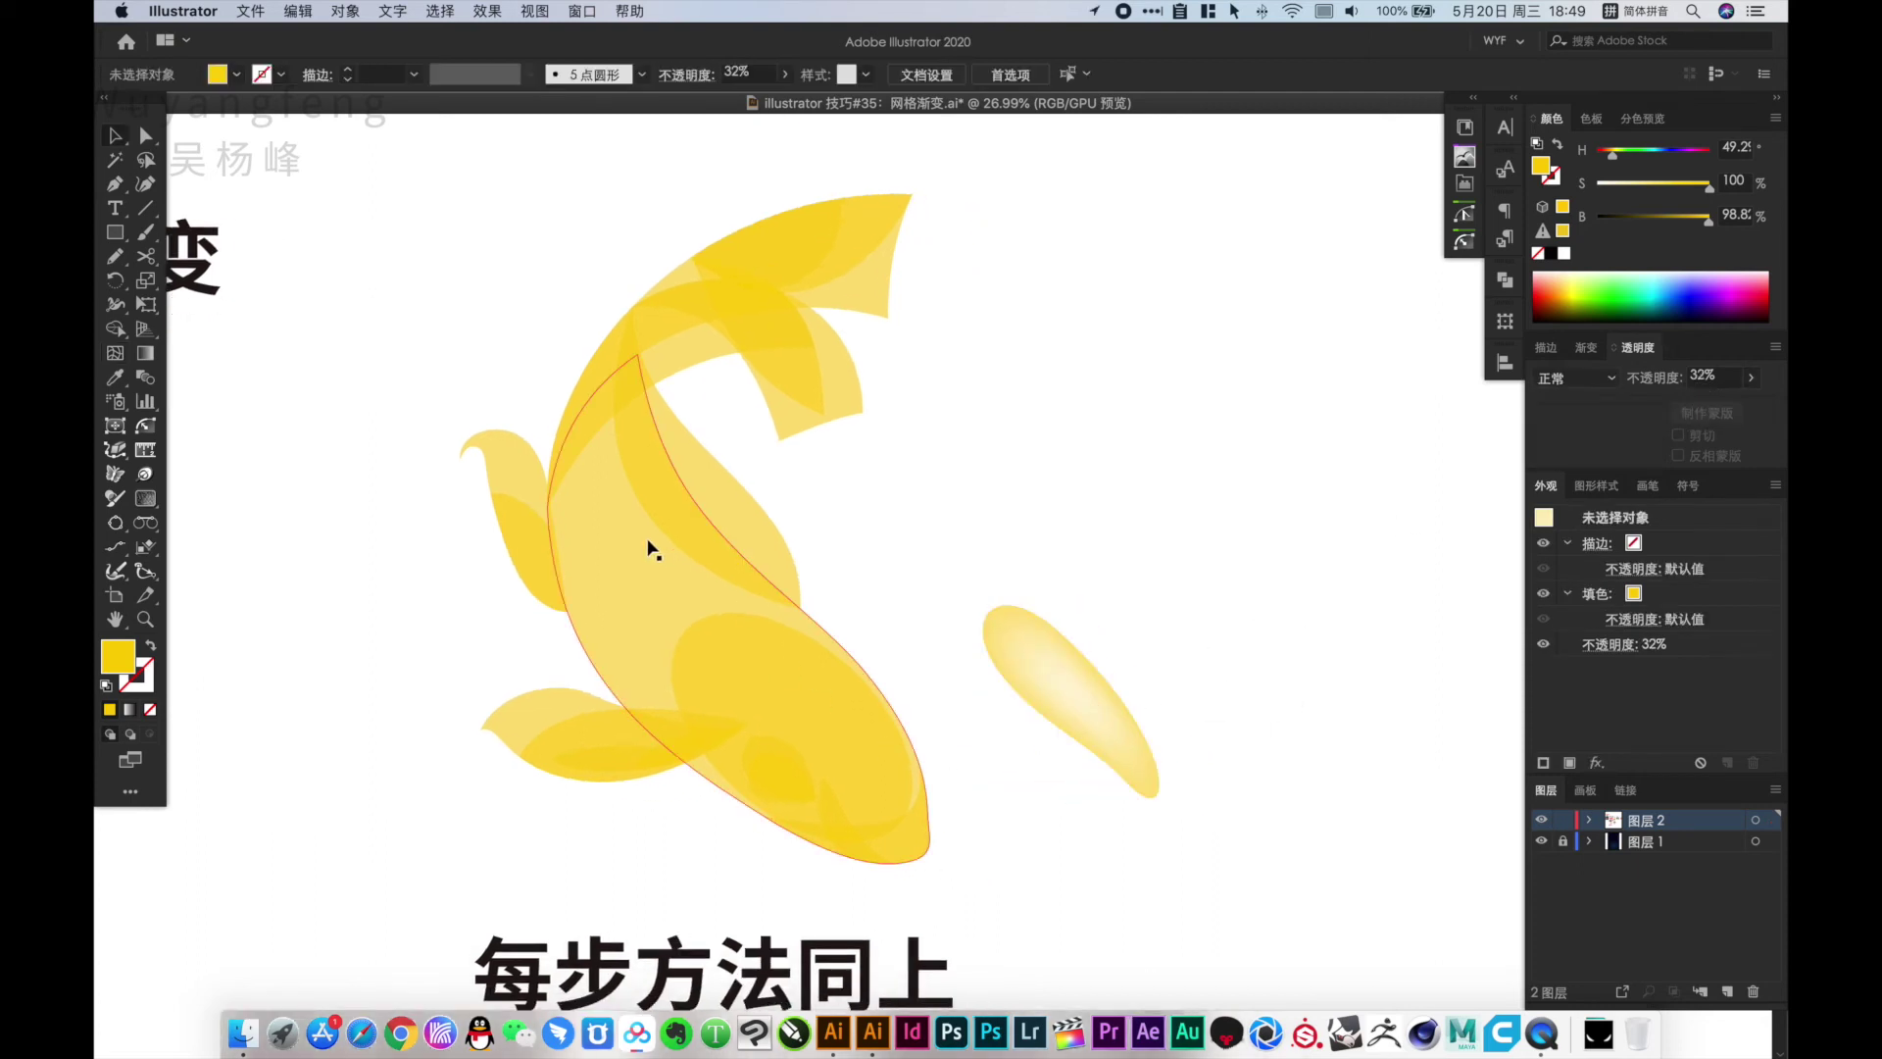
Copy the koi body piece to the right and give its centre mesh point 25% opacity
{"action": "left_click_drag", "start_coordinate": [650, 549], "coordinate": [1222, 526]}
{"action": "scroll", "coordinate": [1222, 526], "scroll_direction": "right", "scroll_amount": 3}
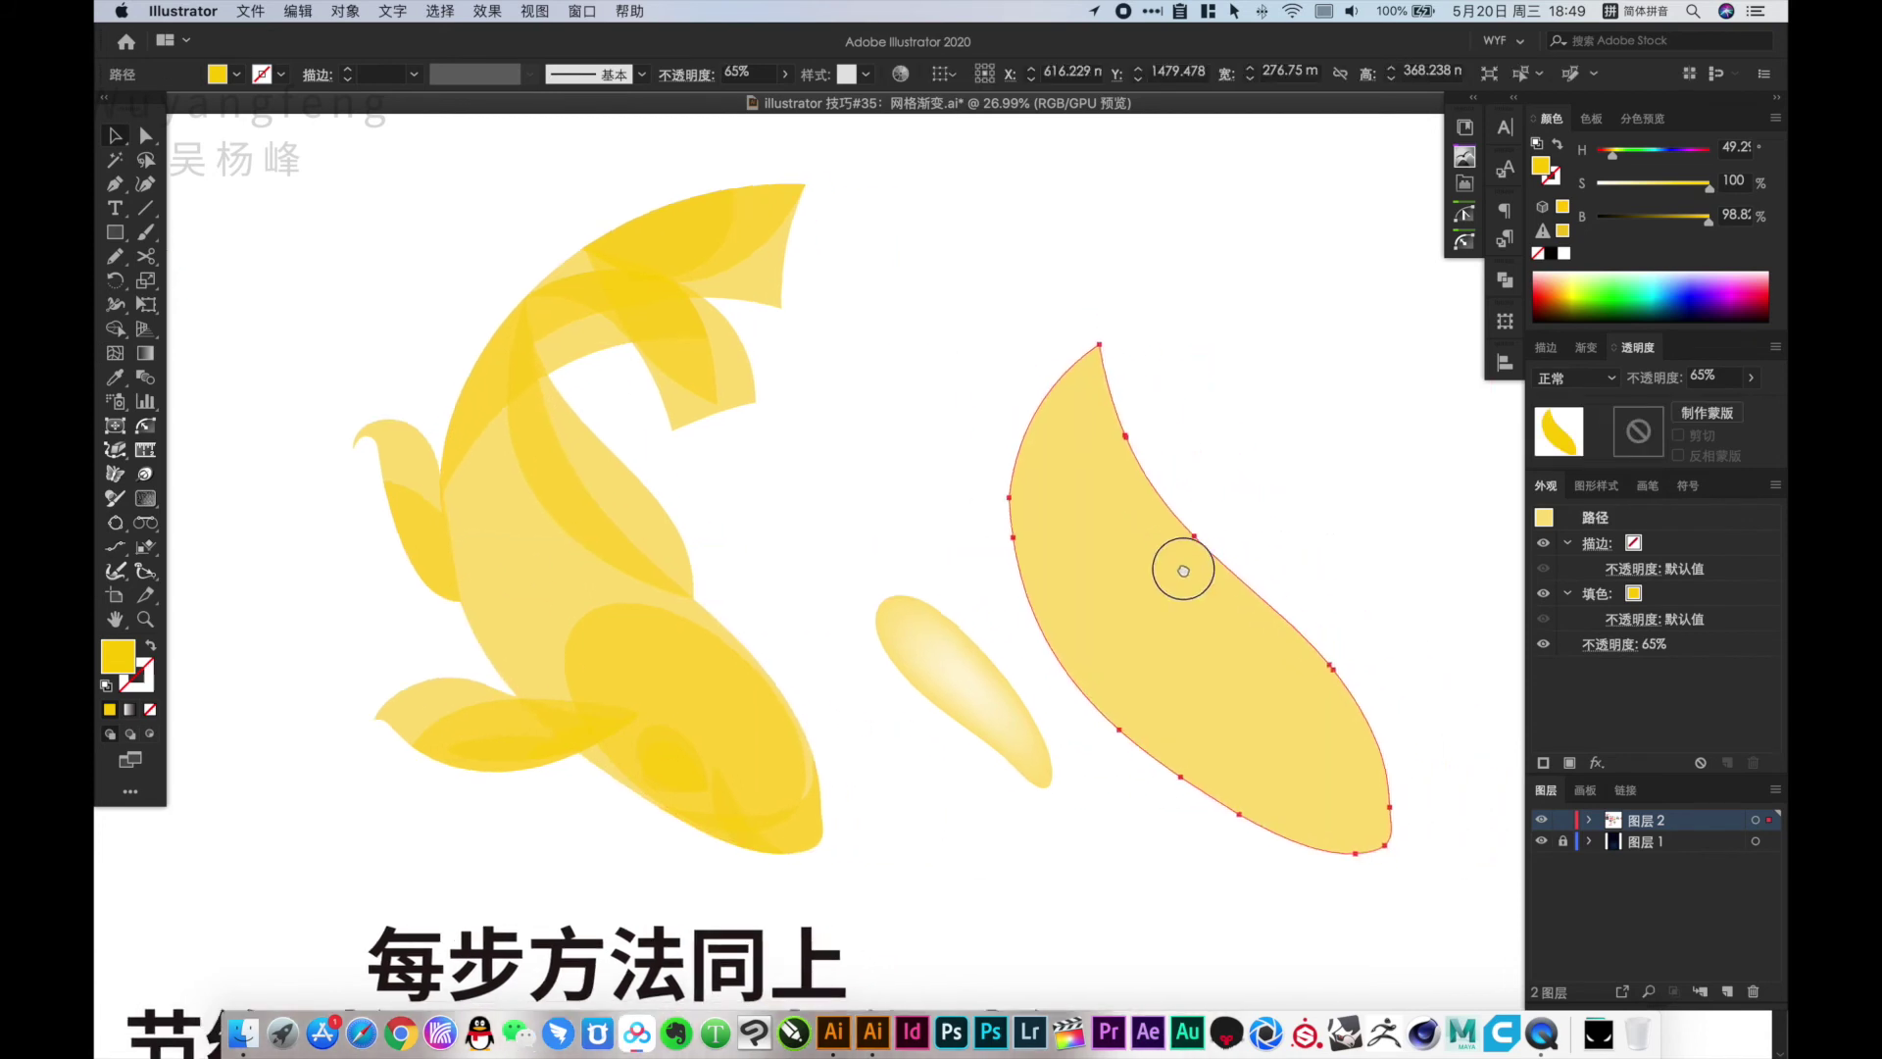
{"action": "left_click", "coordinate": [116, 353]}
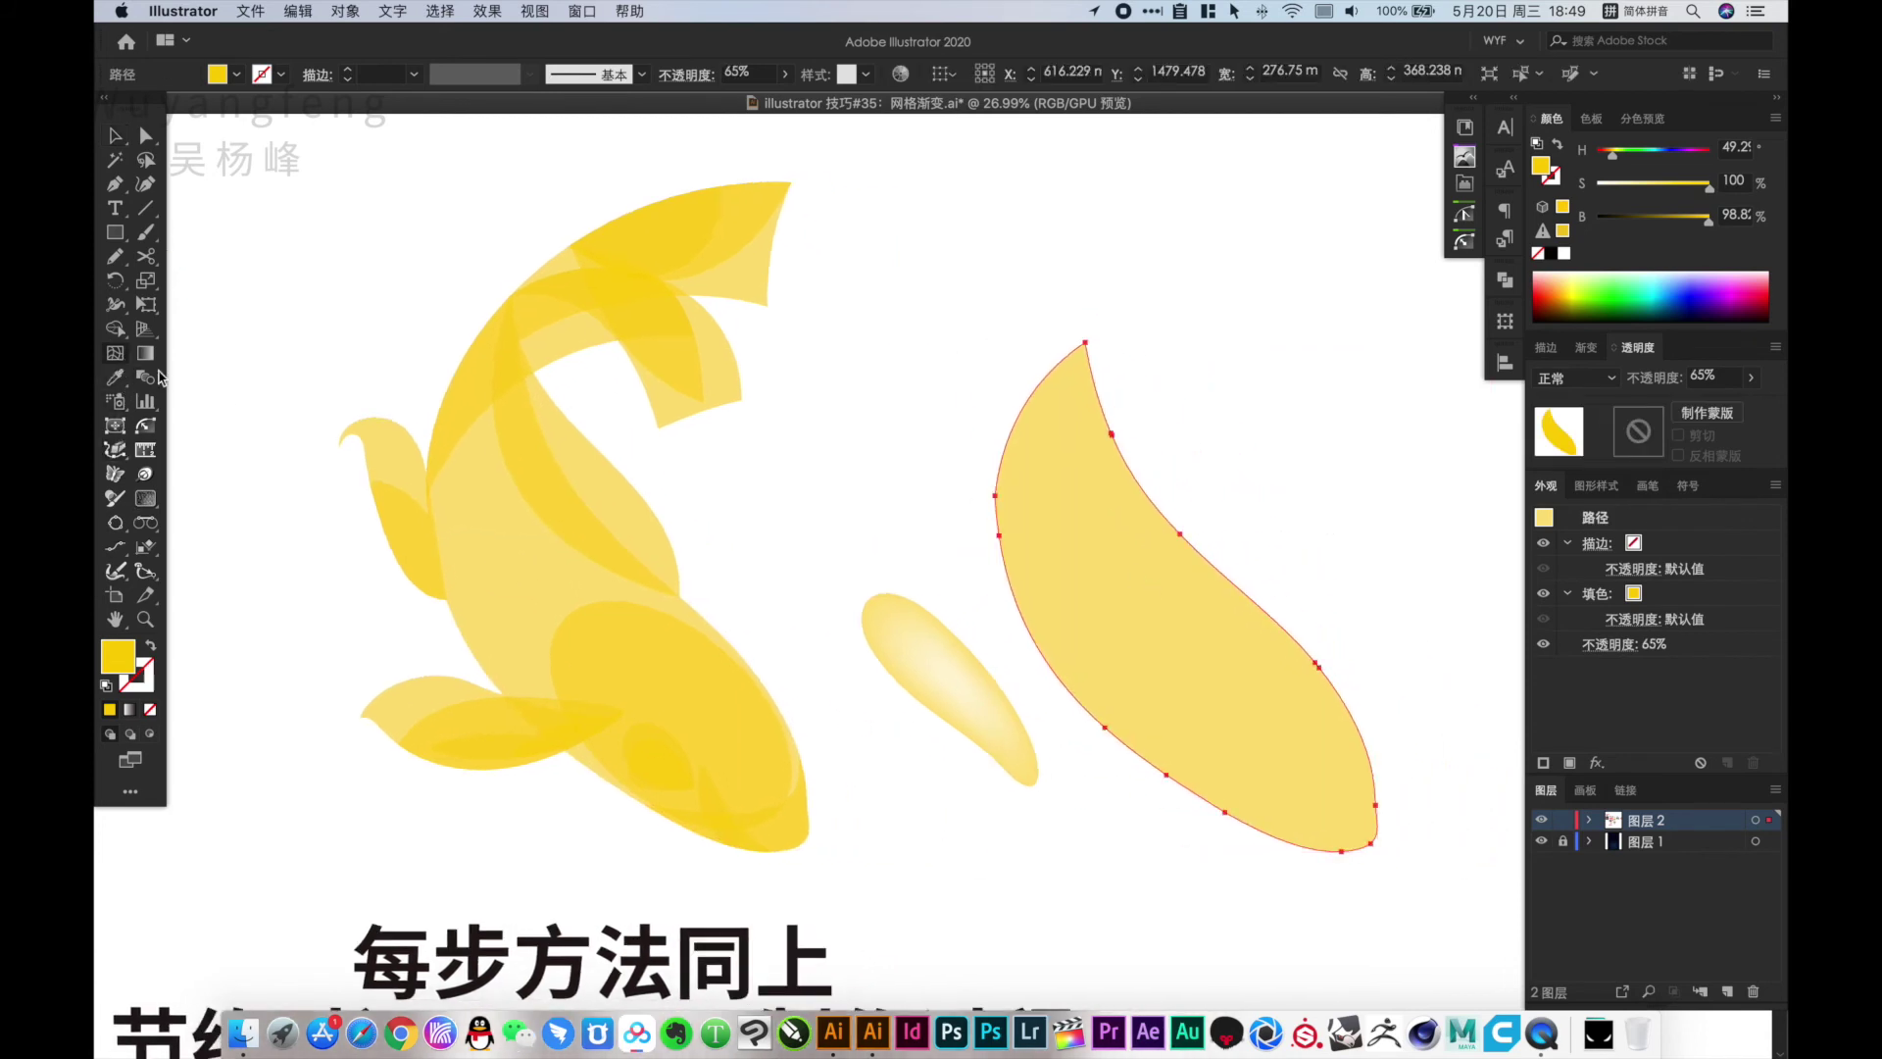
{"action": "left_click", "coordinate": [1163, 642]}
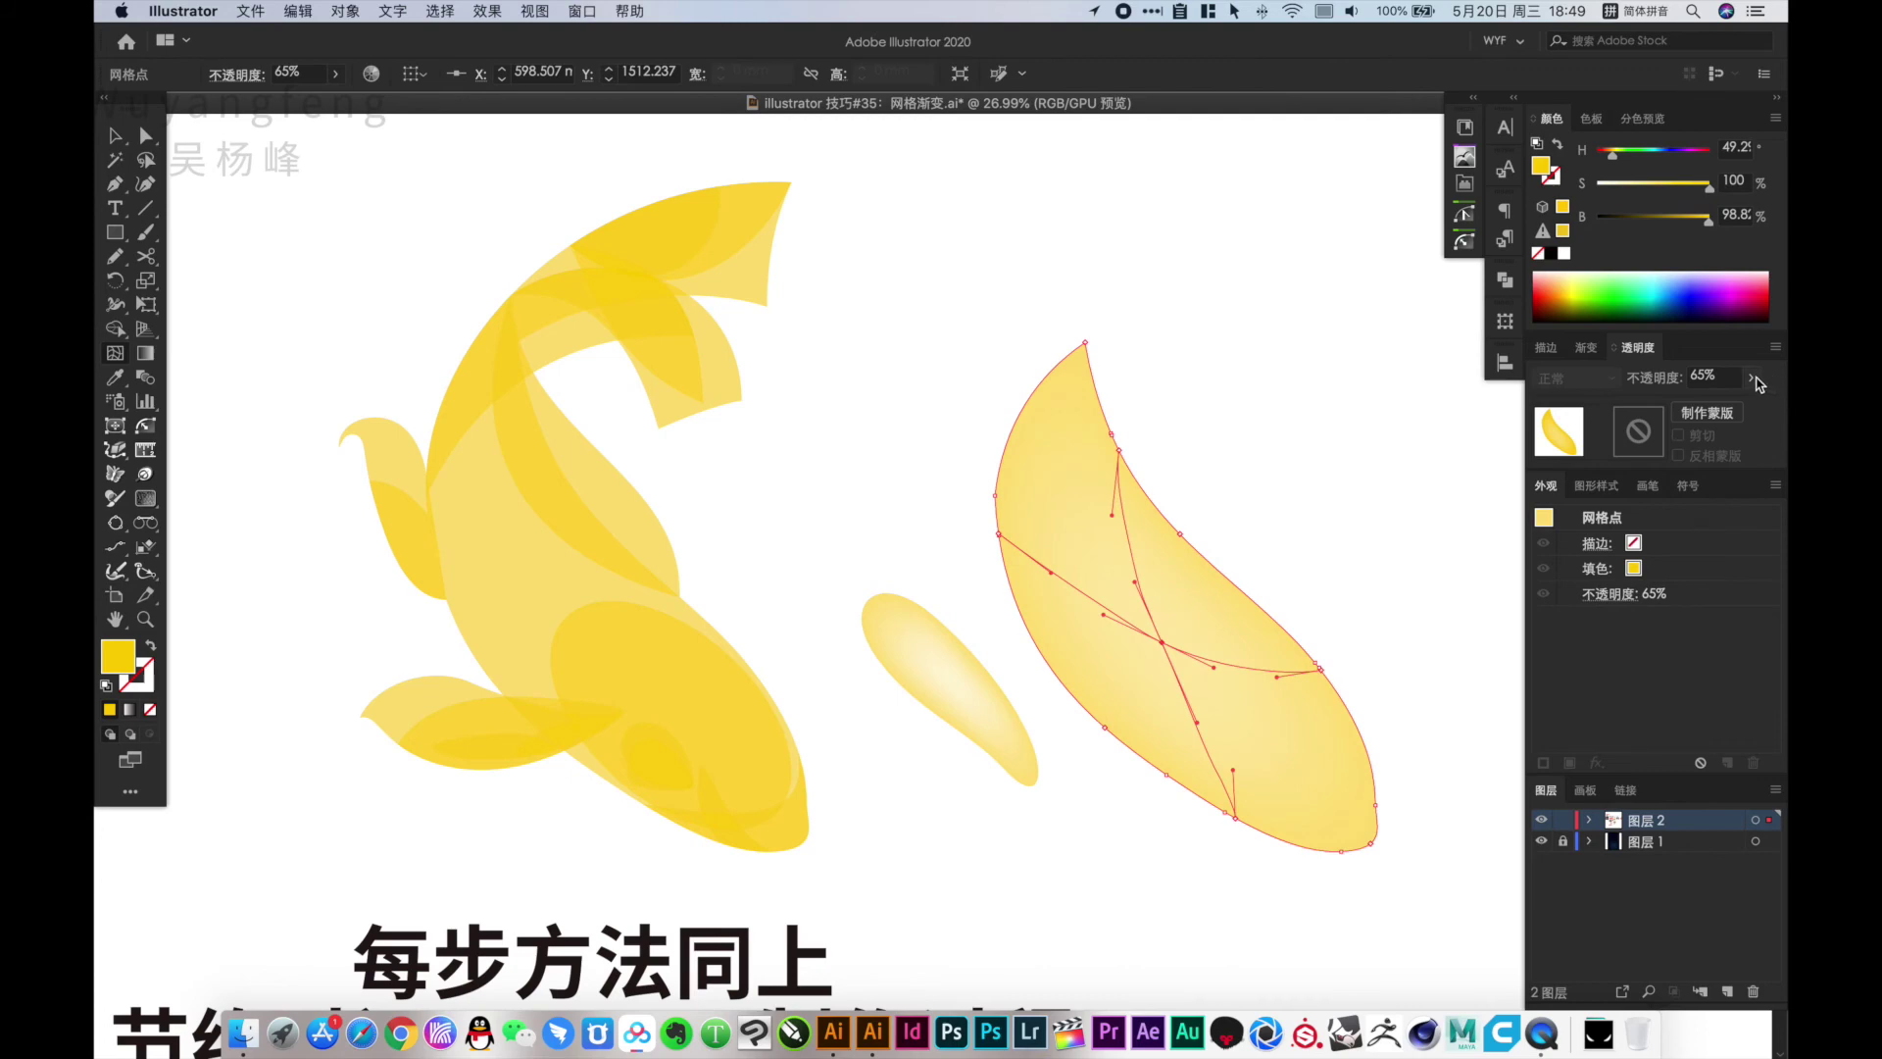
{"action": "left_click_drag", "start_coordinate": [1696, 406], "coordinate": [1692, 404]}
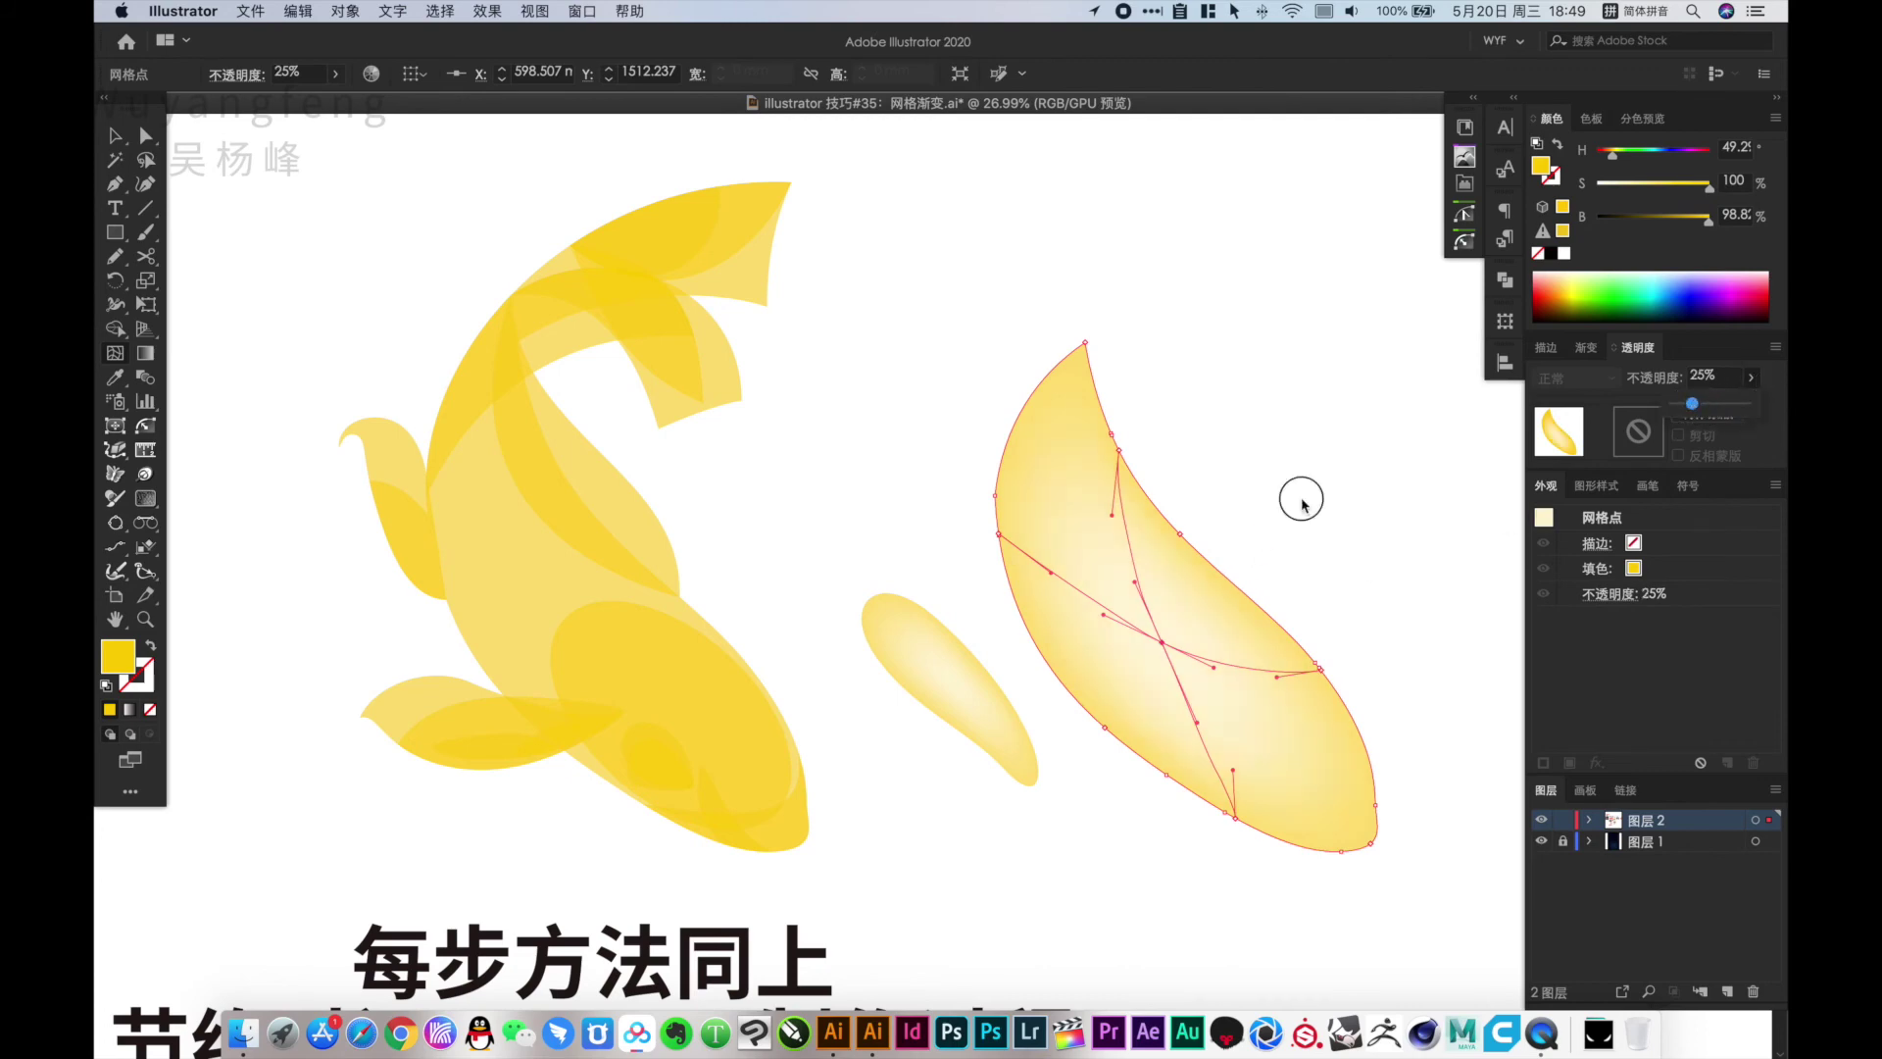
{"action": "left_click", "coordinate": [1259, 617]}
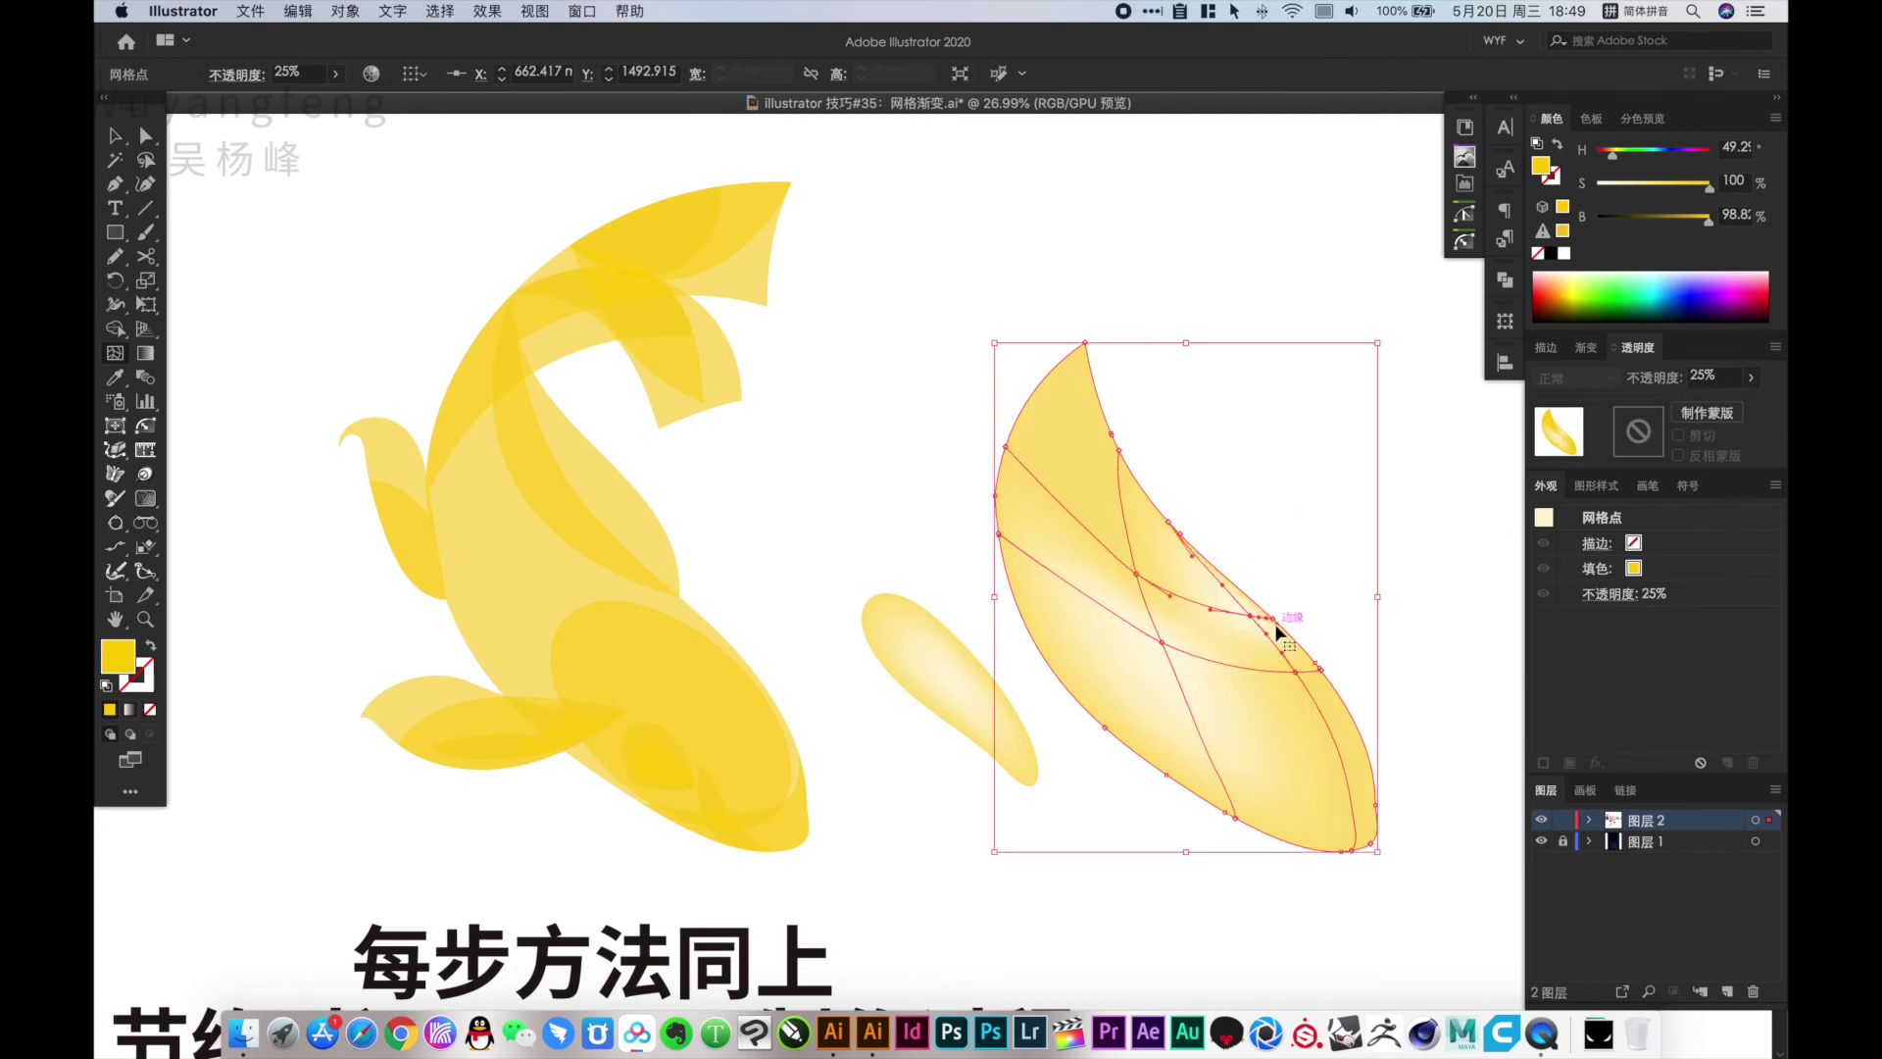
{"action": "left_click", "coordinate": [1271, 618], "text": "alt"}
{"action": "key", "text": "v"}
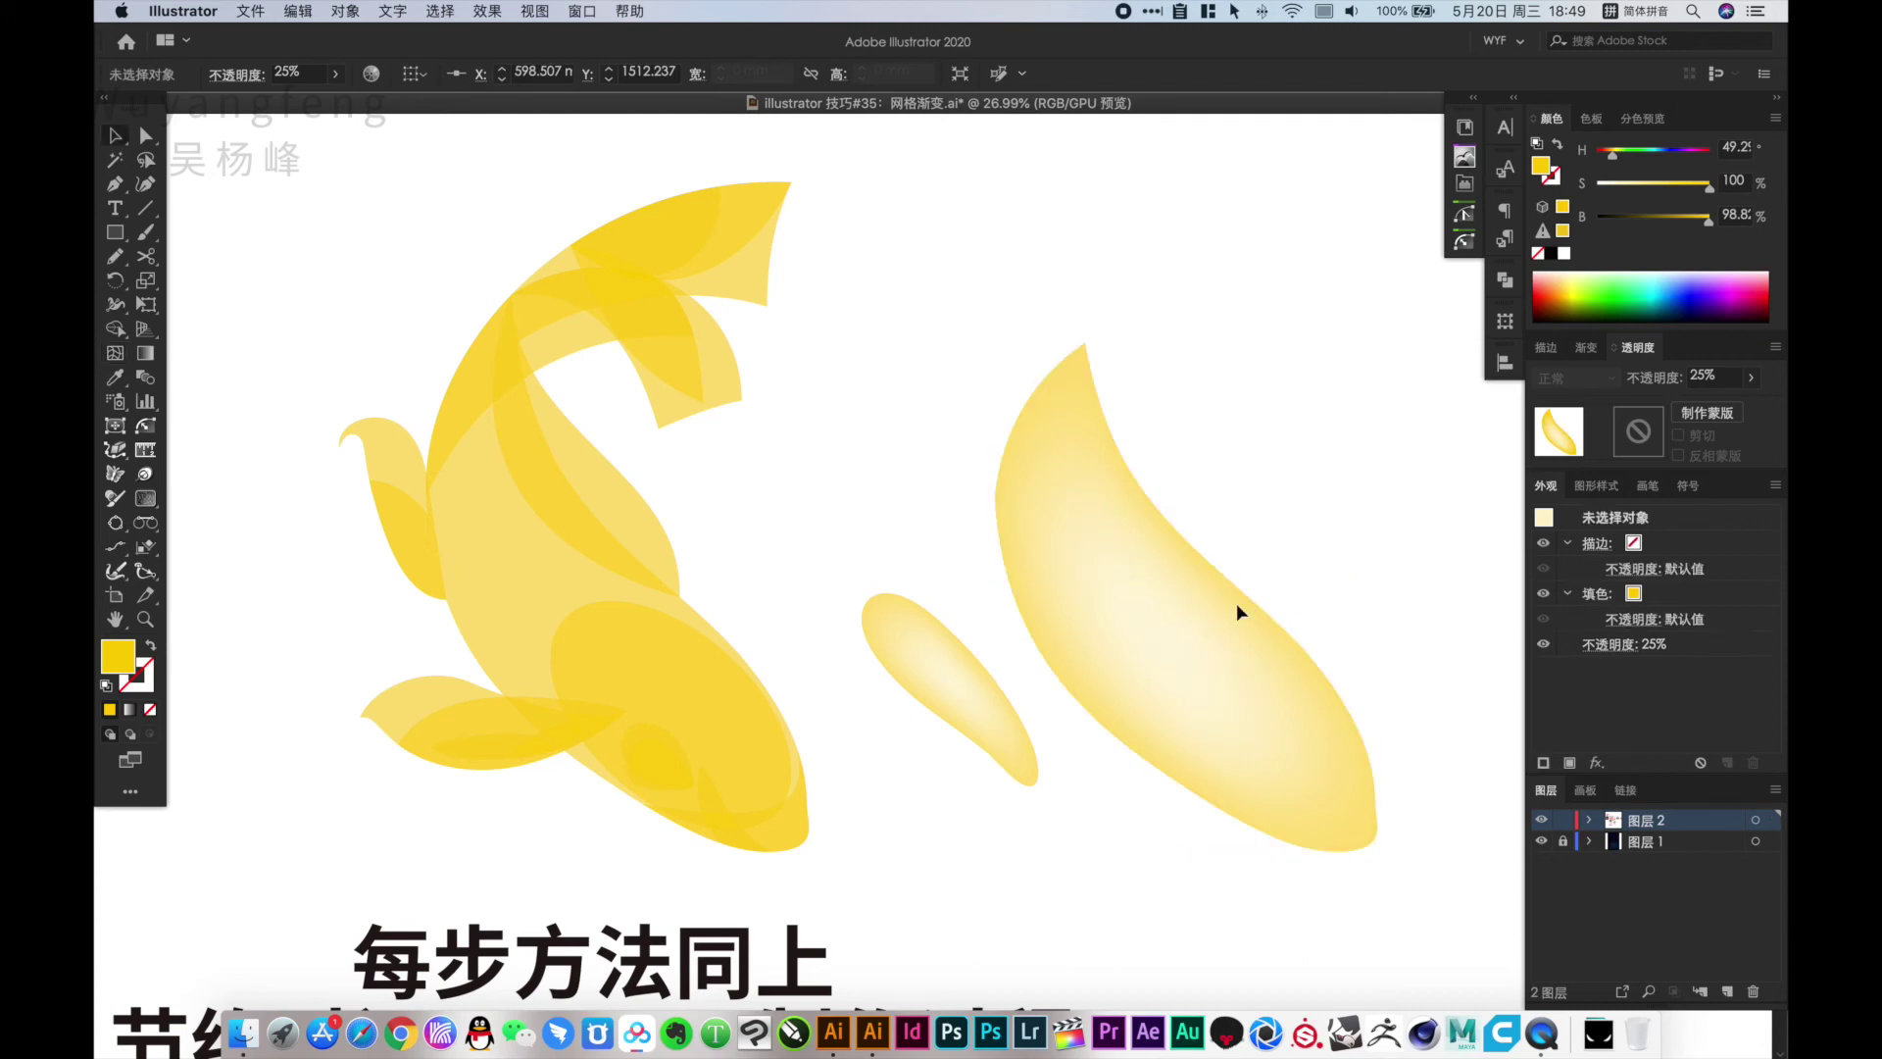
Tint the copied body mesh piece magenta-red in the Color panel
{"action": "left_click", "coordinate": [1775, 116]}
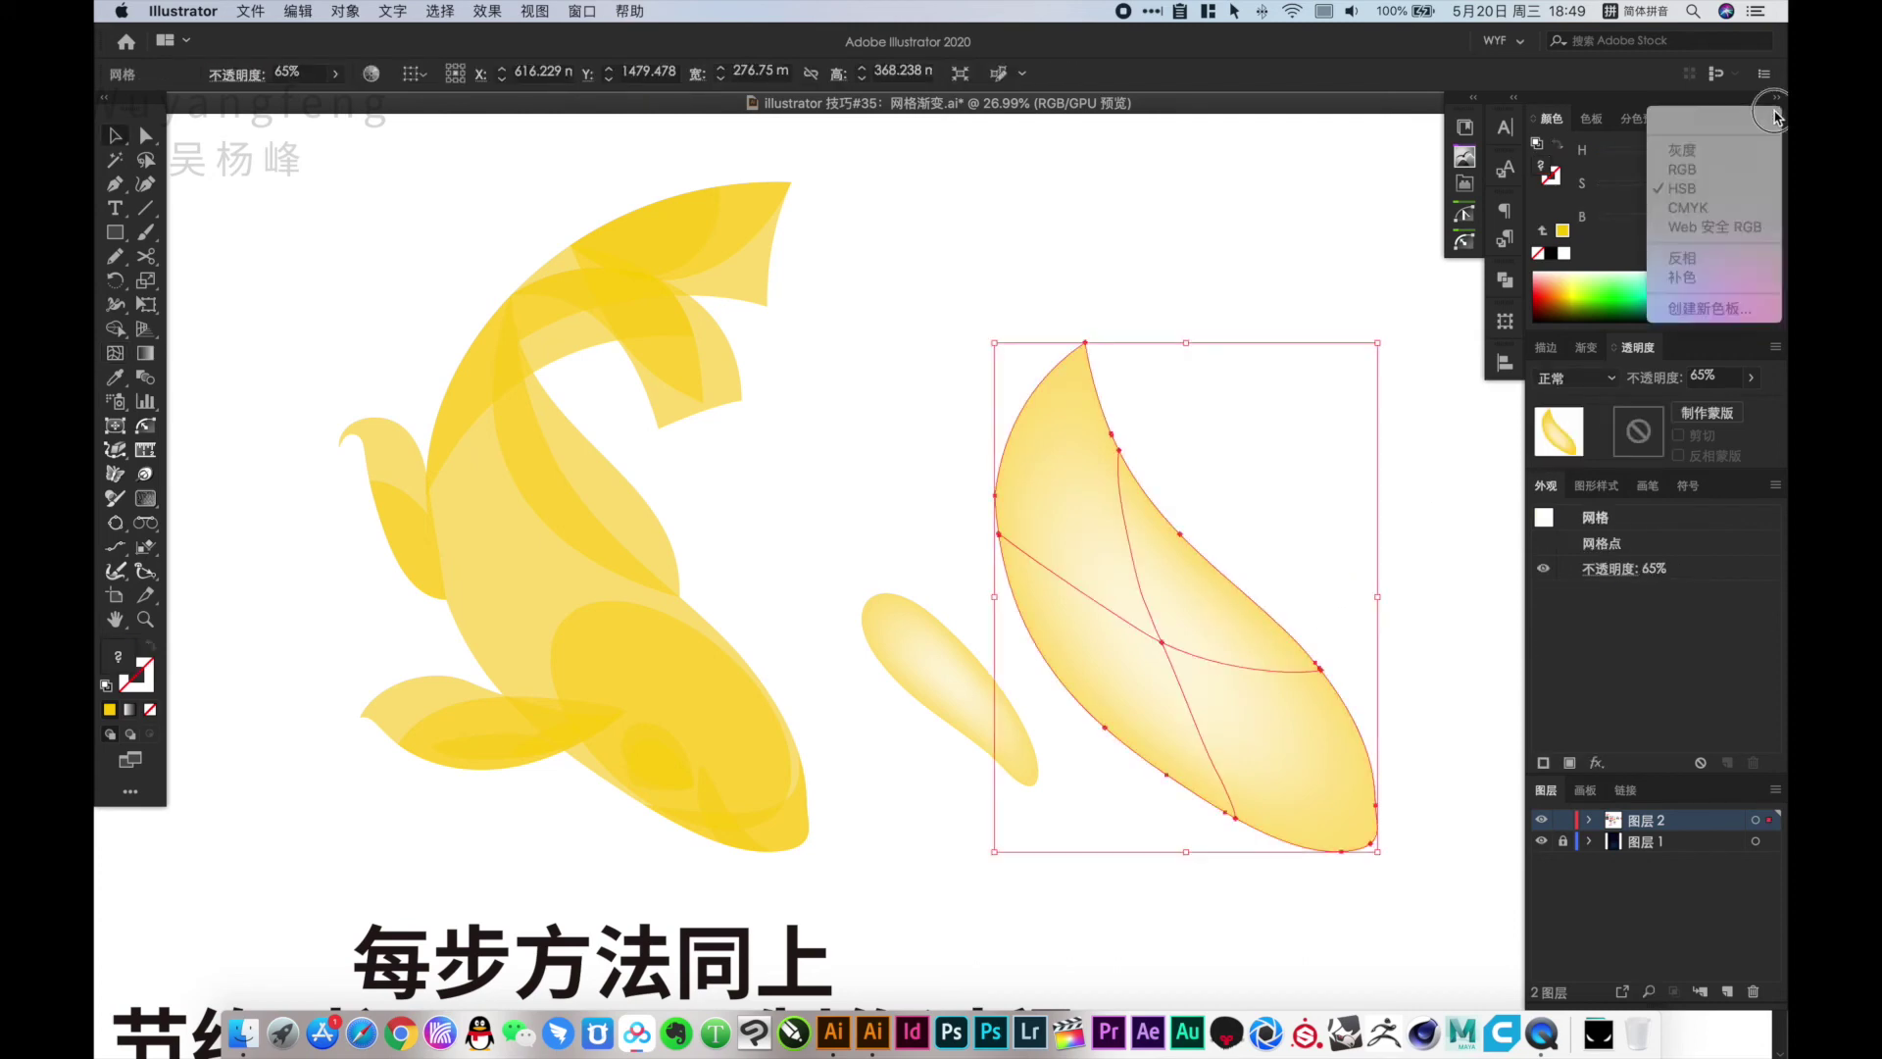
{"action": "left_click", "coordinate": [1143, 552]}
{"action": "left_click", "coordinate": [1563, 231]}
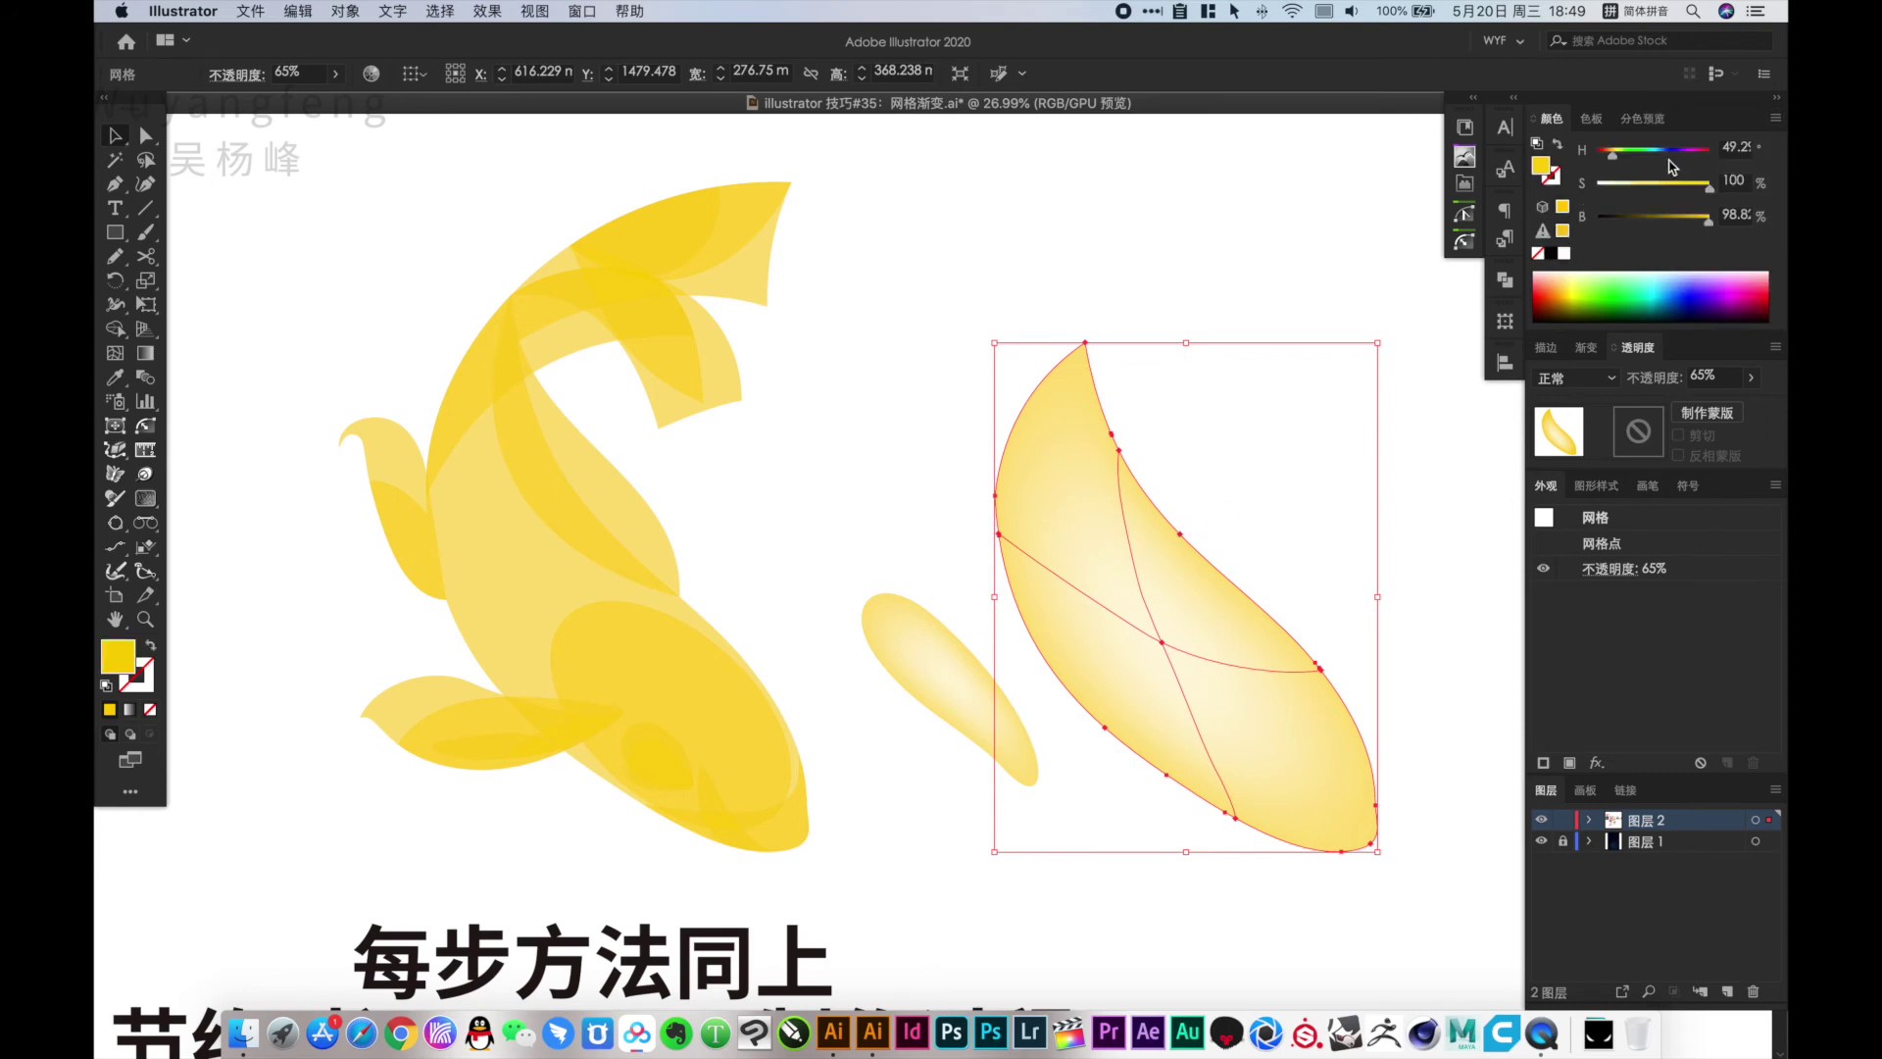
{"action": "mouse_move", "coordinate": [1657, 150]}
{"action": "left_mouse_down"}
{"action": "mouse_move", "coordinate": [1690, 150]}
{"action": "mouse_move", "coordinate": [1590, 165]}
{"action": "left_mouse_up"}
Fade the red leaf's central mesh point to 16% opacity
{"action": "key", "text": "a"}
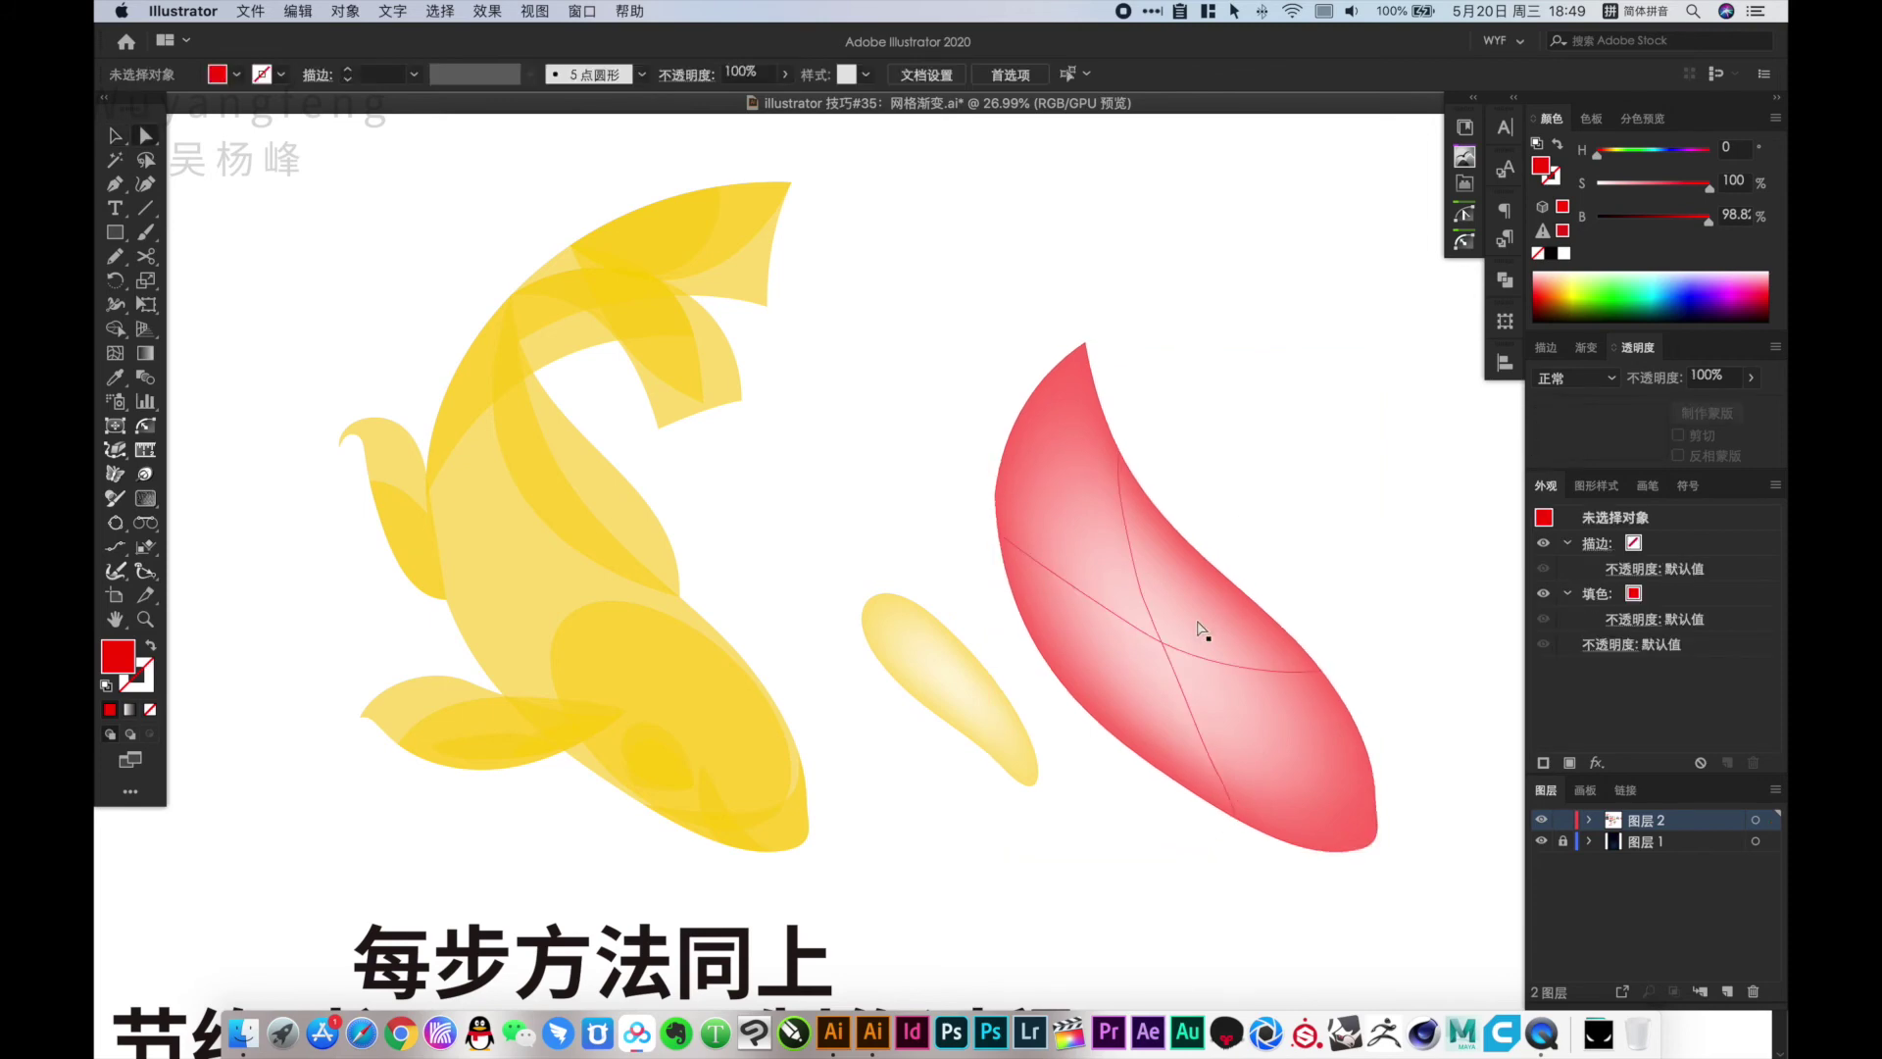
{"action": "left_click", "coordinate": [1163, 643]}
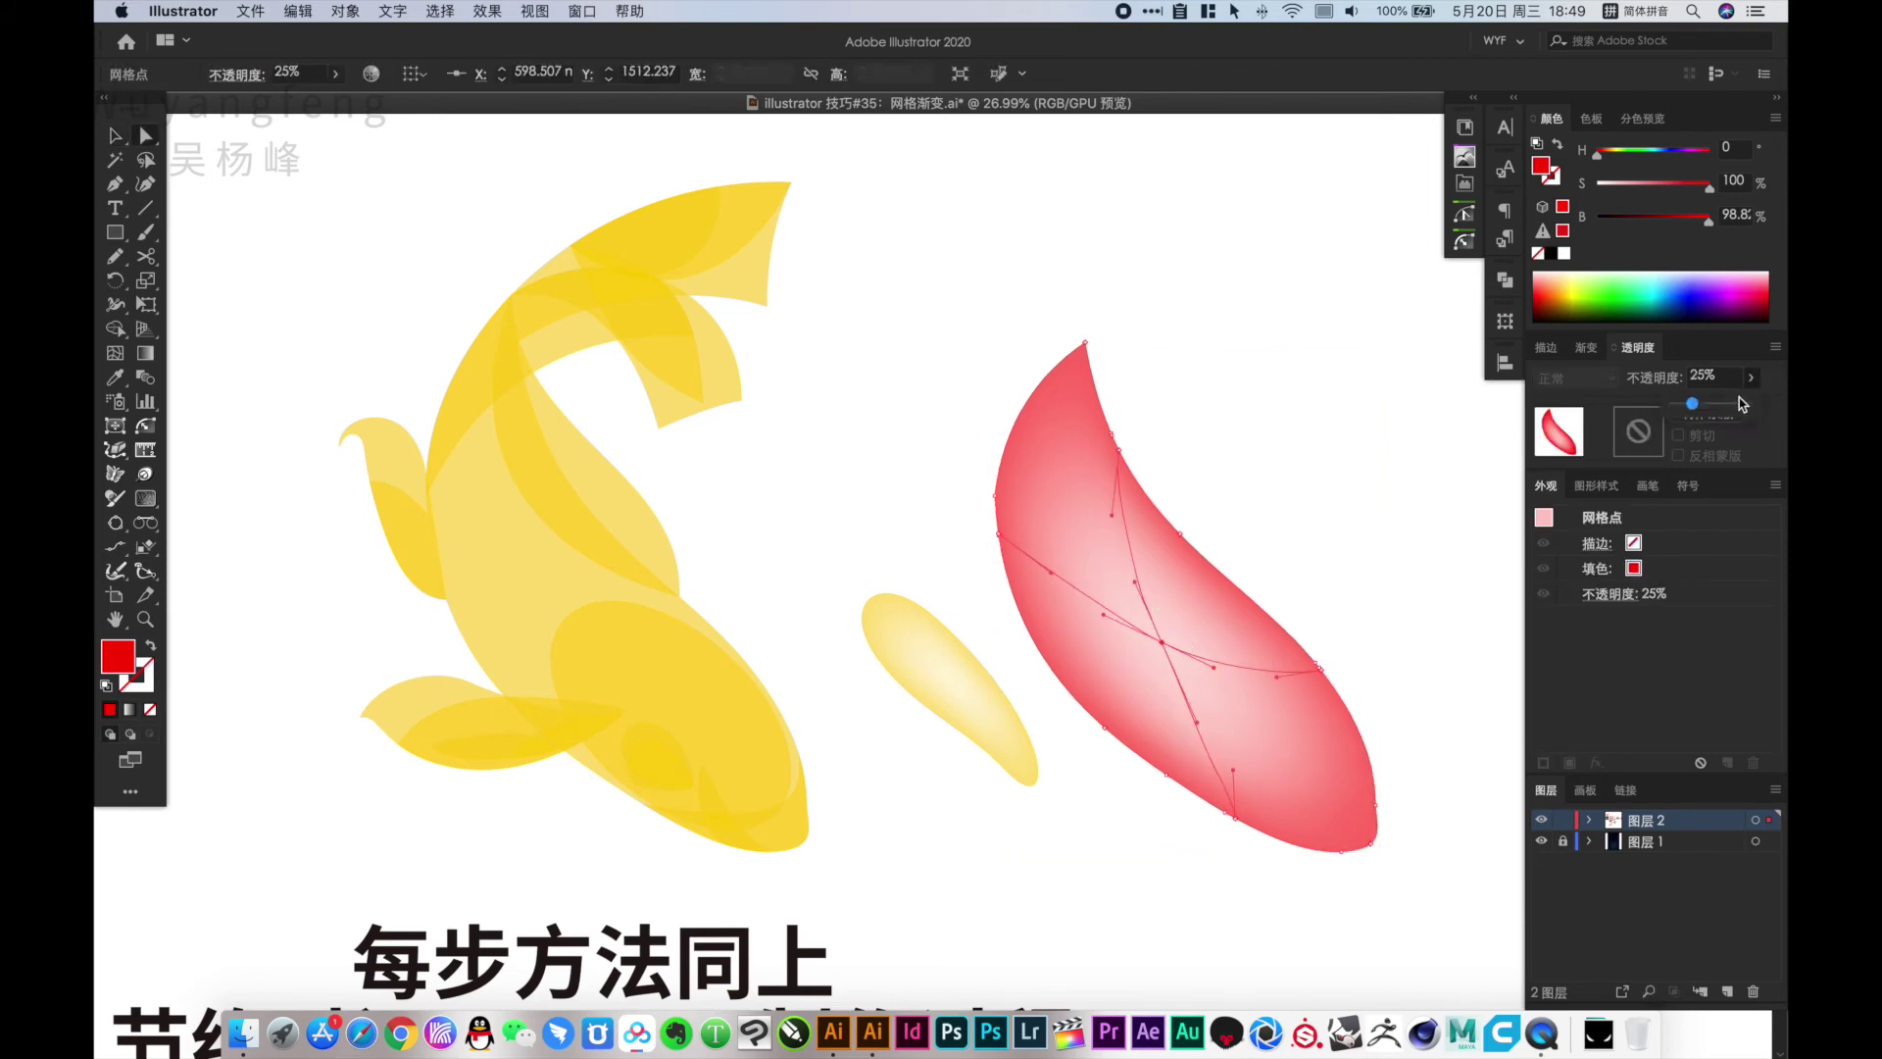
{"action": "left_click_drag", "start_coordinate": [1697, 407], "coordinate": [1691, 412]}
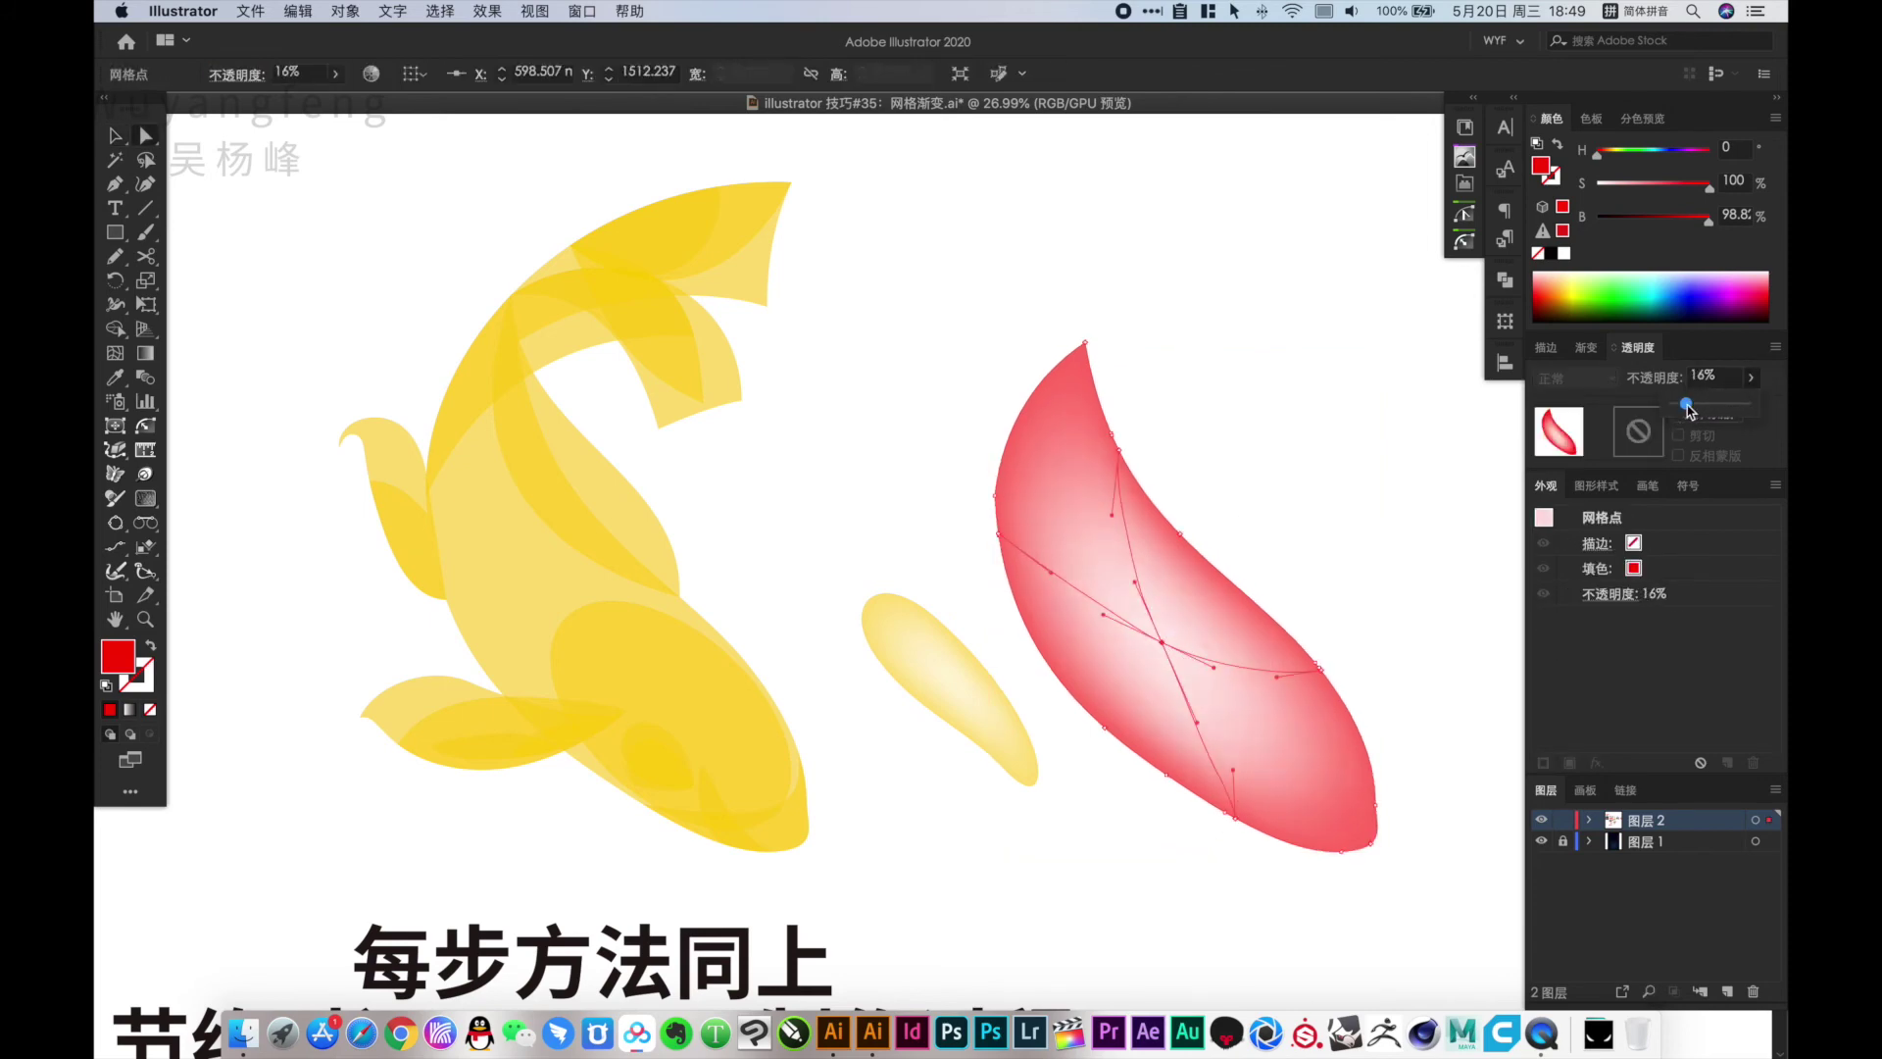
{"action": "scroll", "coordinate": [1037, 712], "scroll_direction": "down", "scroll_amount": 8}
{"action": "scroll", "coordinate": [1105, 450], "scroll_direction": "down", "scroll_amount": 3}
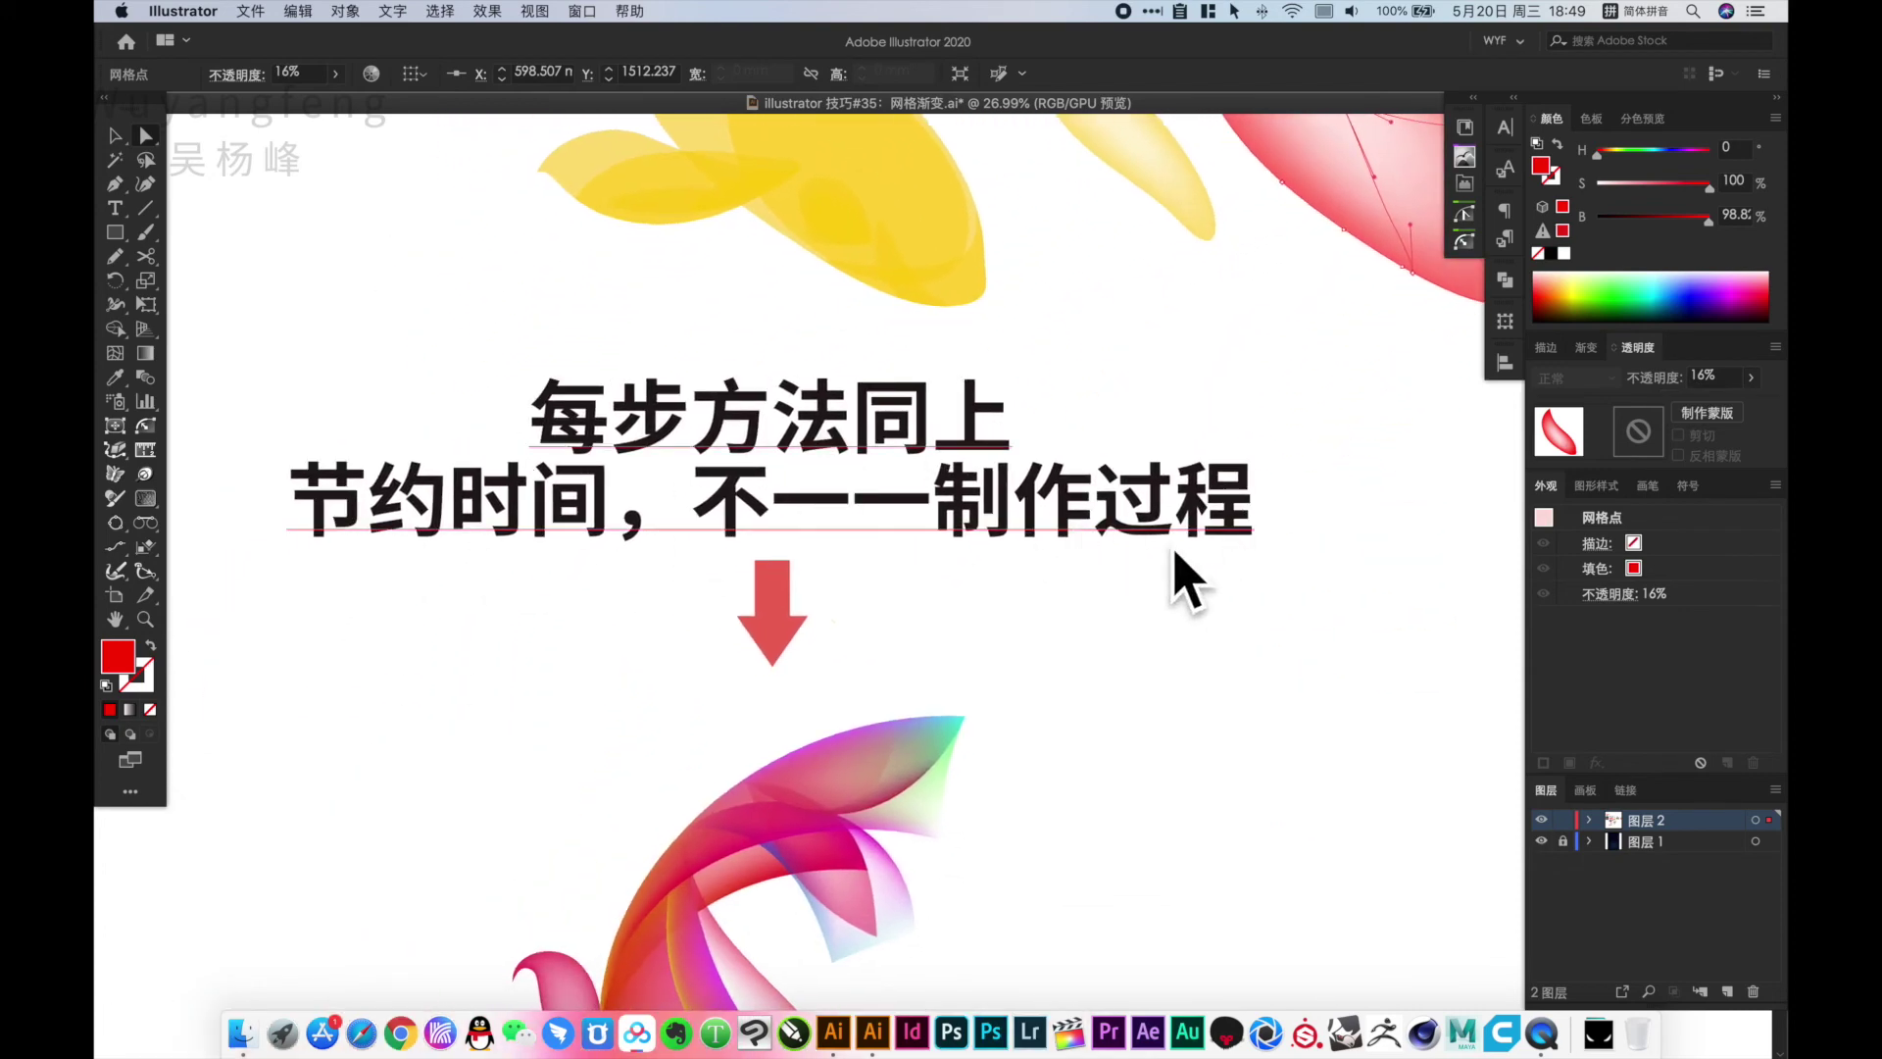
Alt-drag a copy of the yellow eye out to the right and inspect its mesh points
{"action": "scroll", "coordinate": [1088, 616], "scroll_direction": "down", "scroll_amount": 8}
{"action": "key", "text": "v"}
{"action": "left_click", "coordinate": [757, 690]}
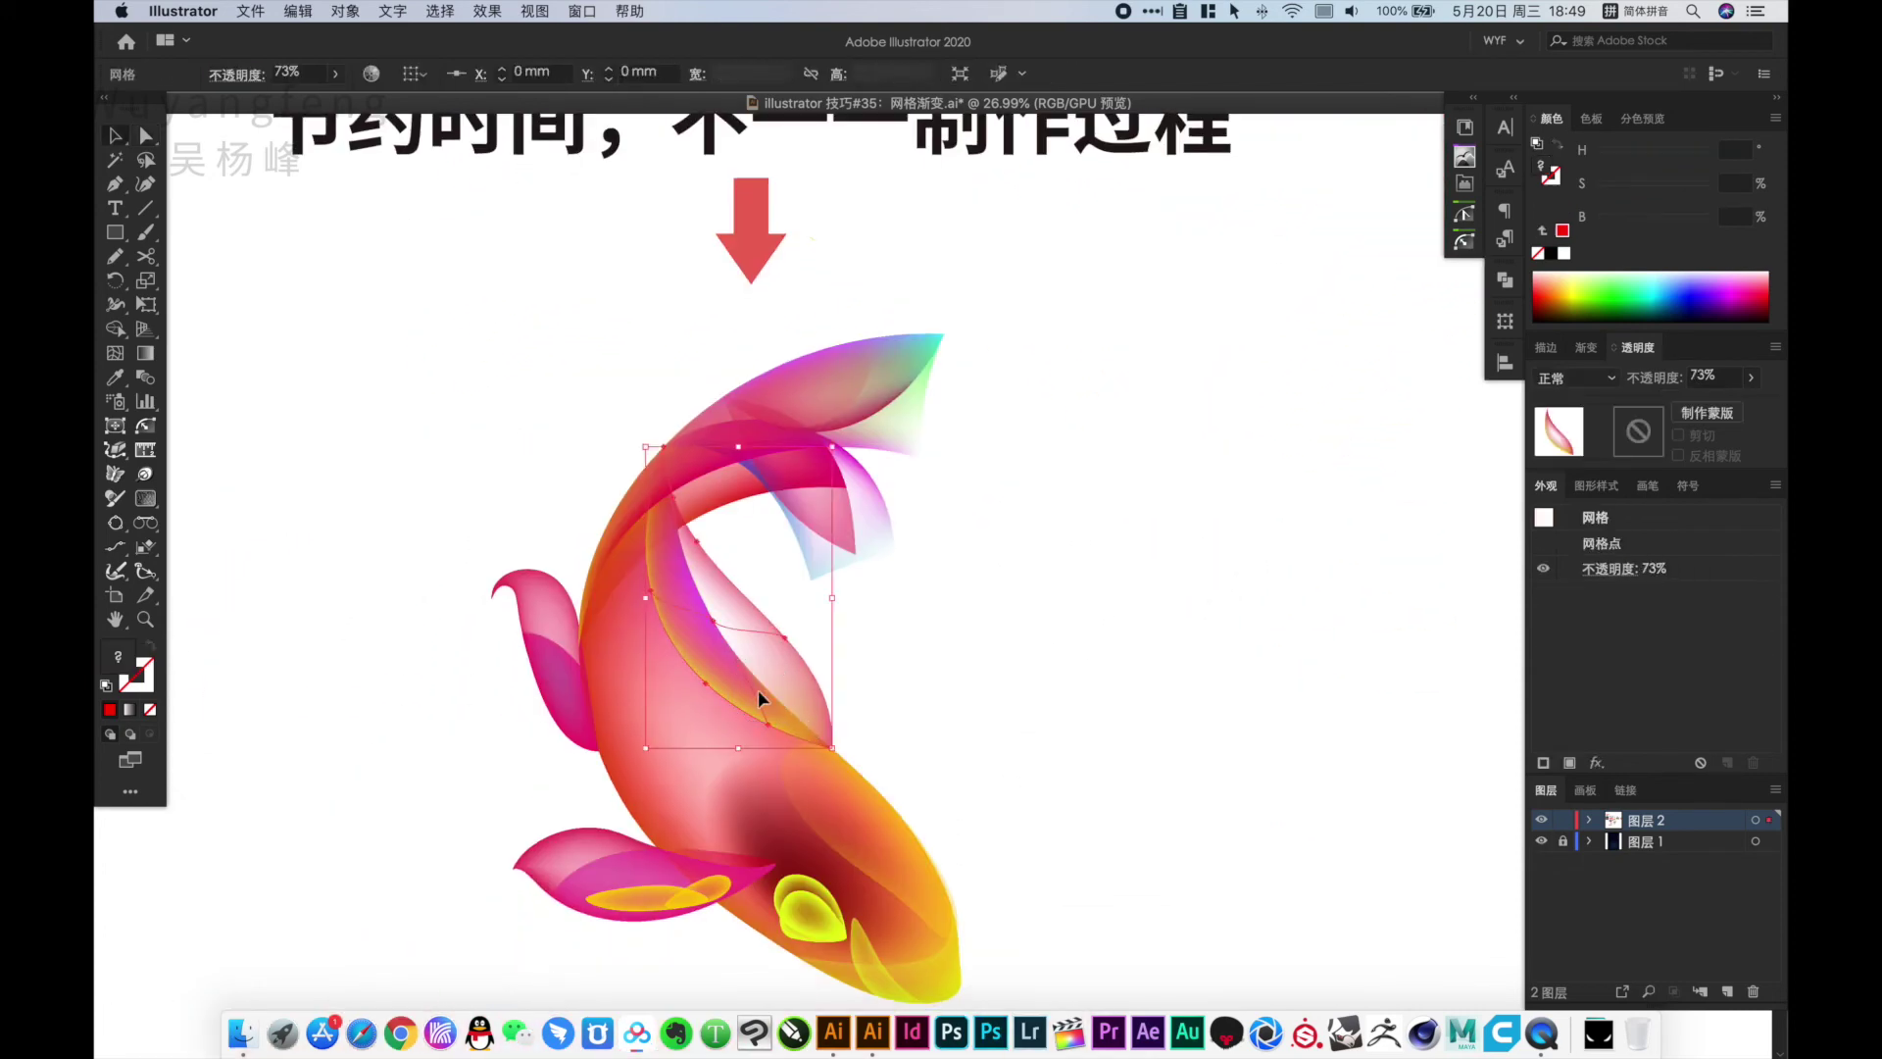
{"action": "scroll", "coordinate": [819, 630], "scroll_direction": "down", "scroll_amount": 3}
{"action": "left_click", "coordinate": [770, 761]}
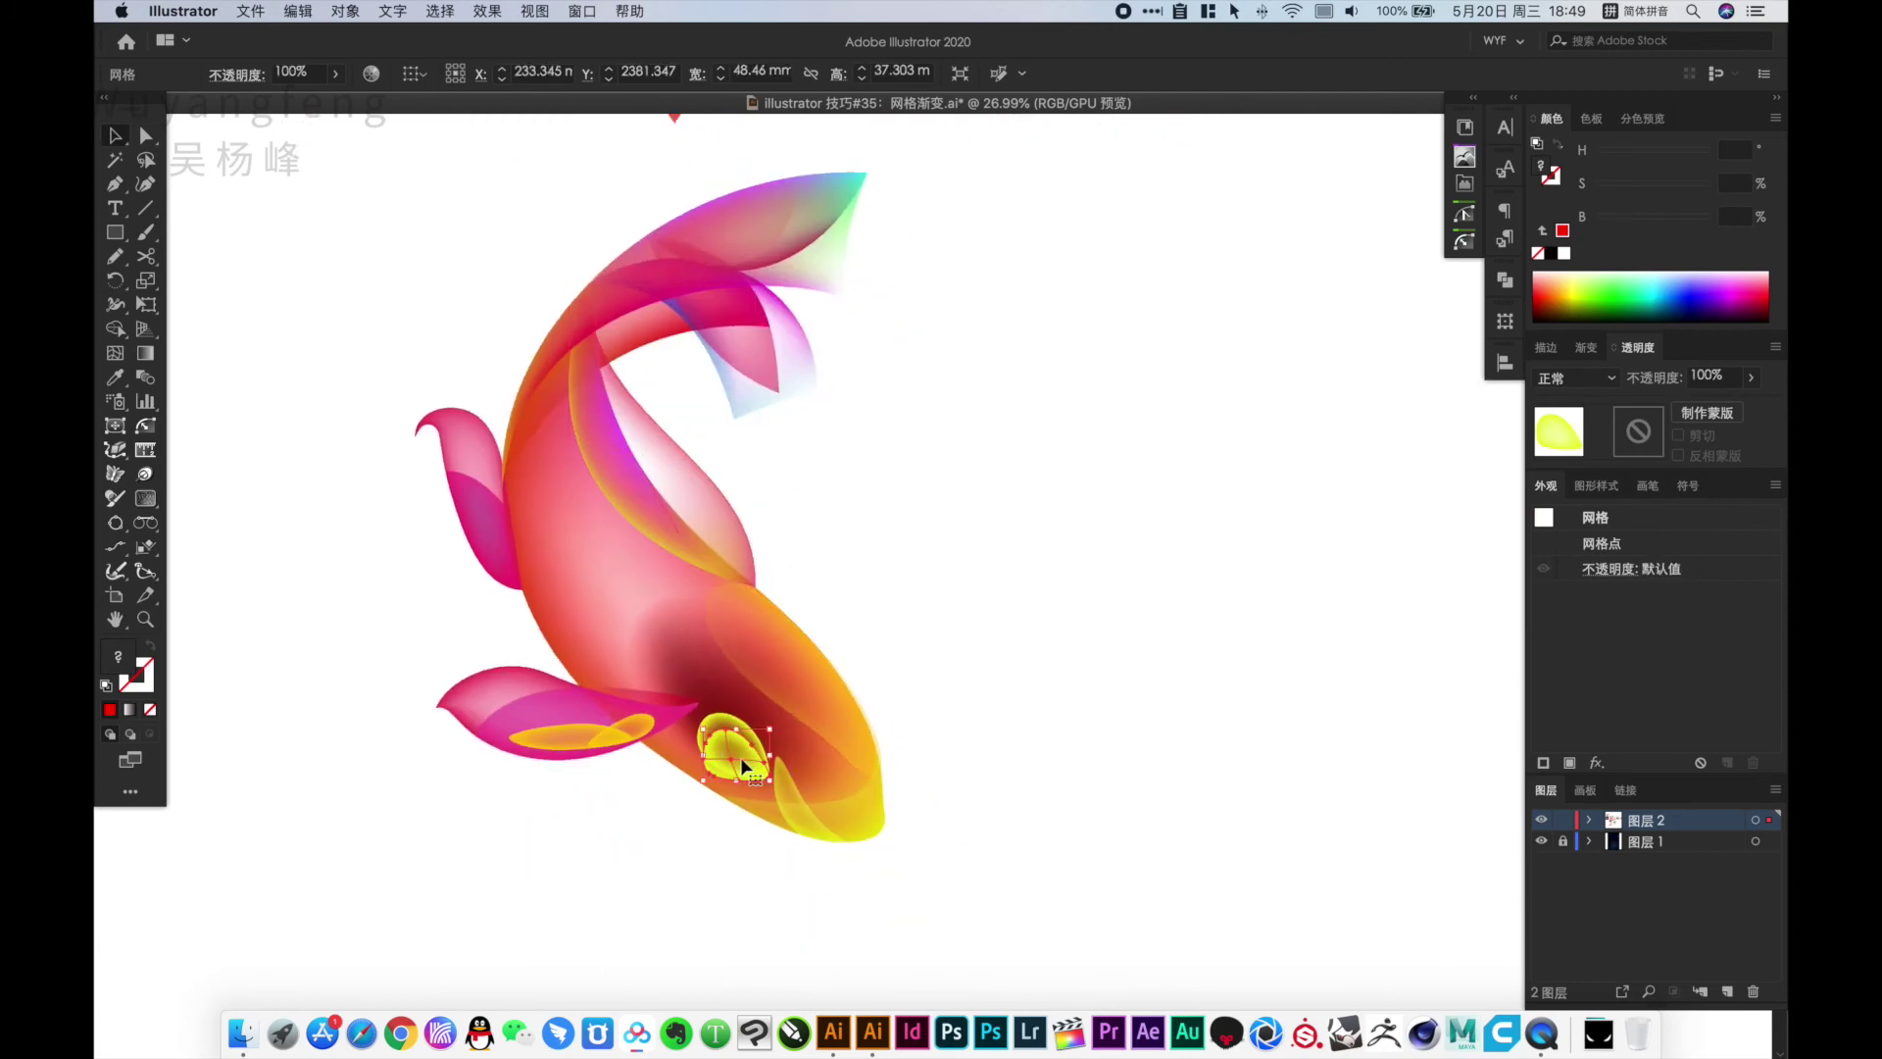
{"action": "left_click_drag", "start_coordinate": [745, 767], "coordinate": [1088, 685], "text": "alt"}
{"action": "left_click", "coordinate": [1185, 763]}
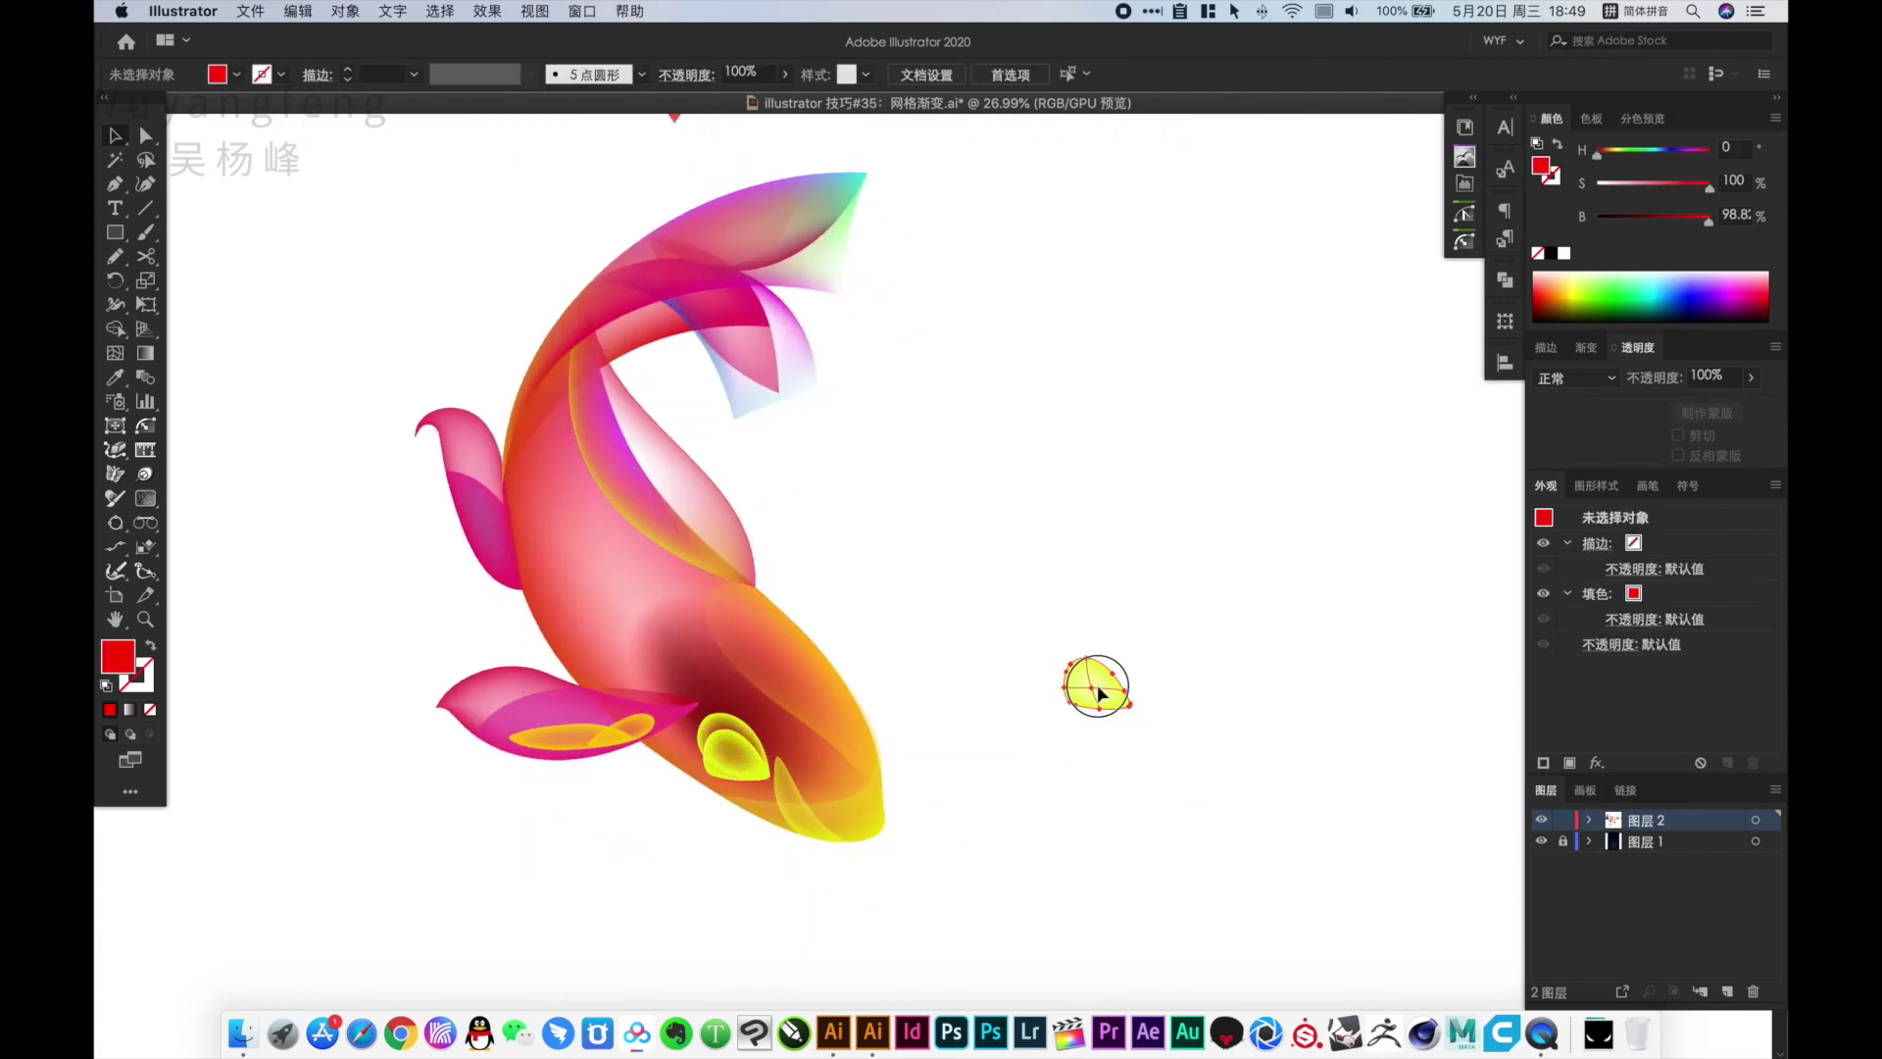
{"action": "left_click", "coordinate": [1100, 693]}
{"action": "left_click", "coordinate": [1092, 683]}
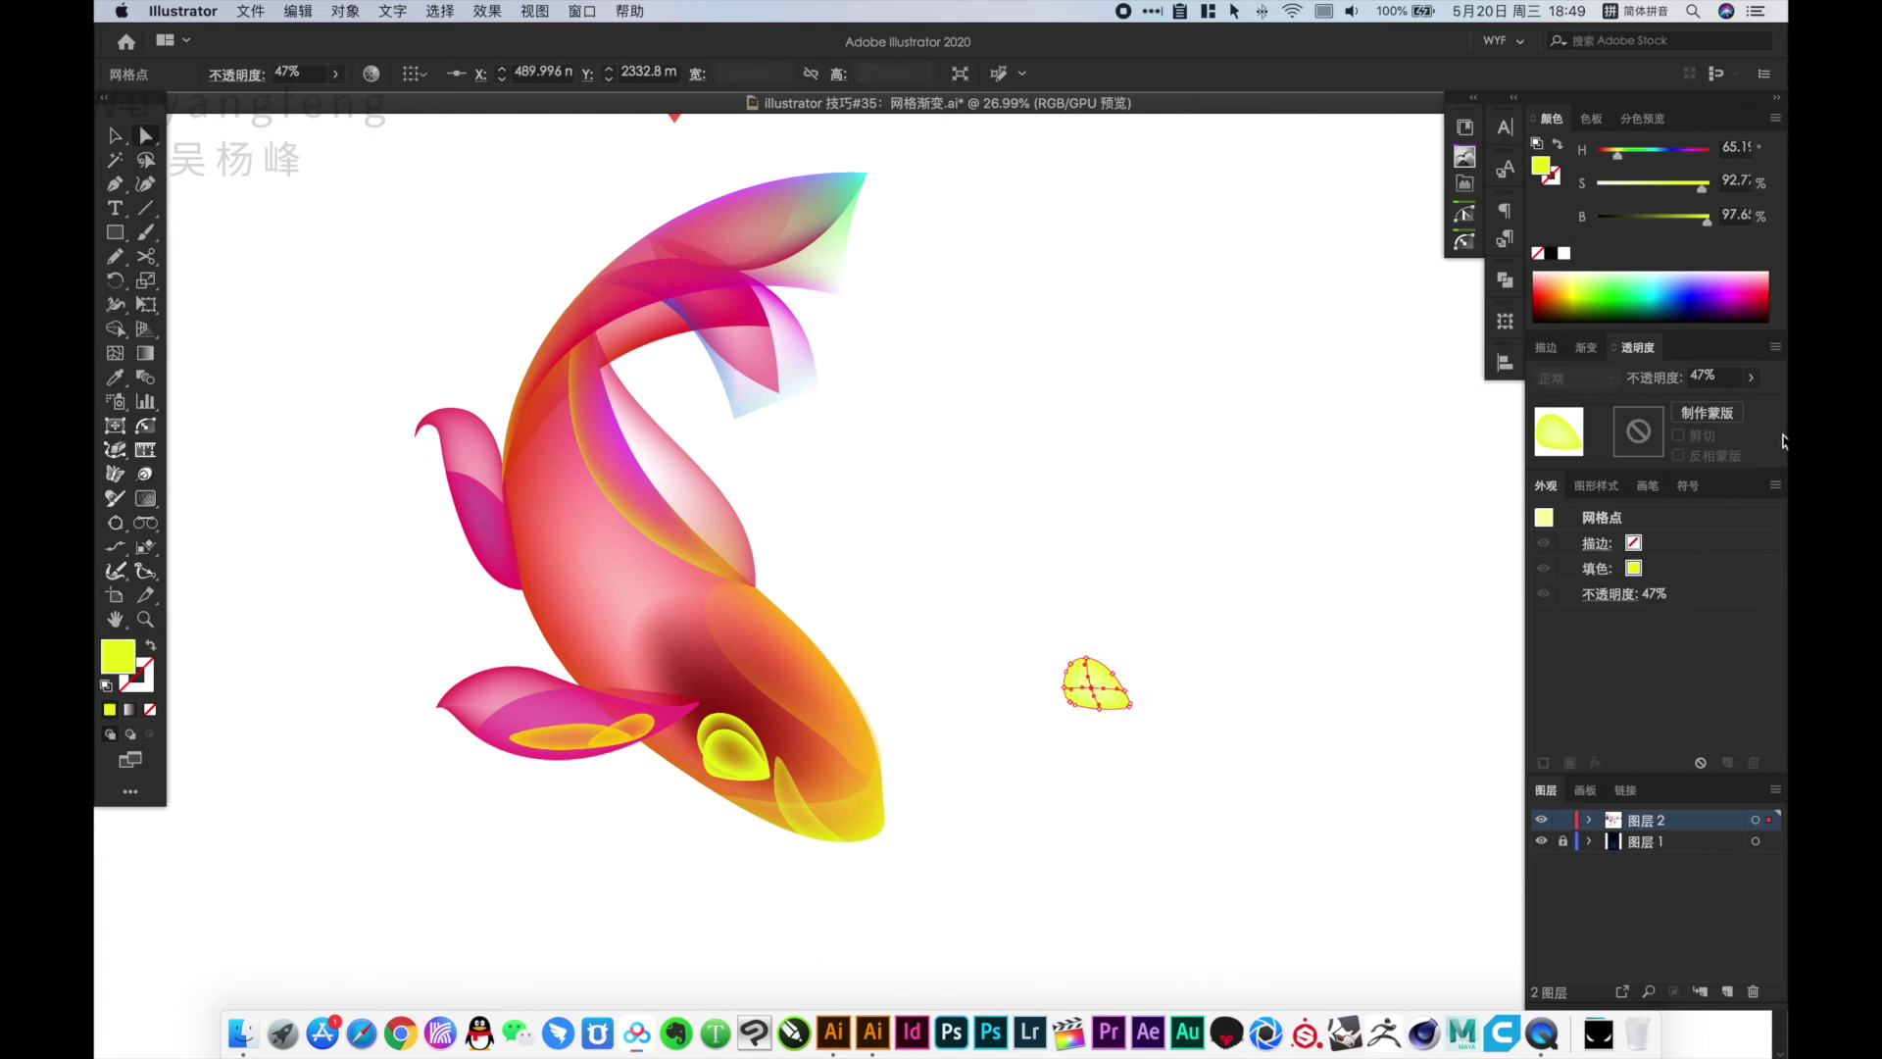
{"action": "left_click", "coordinate": [1202, 618]}
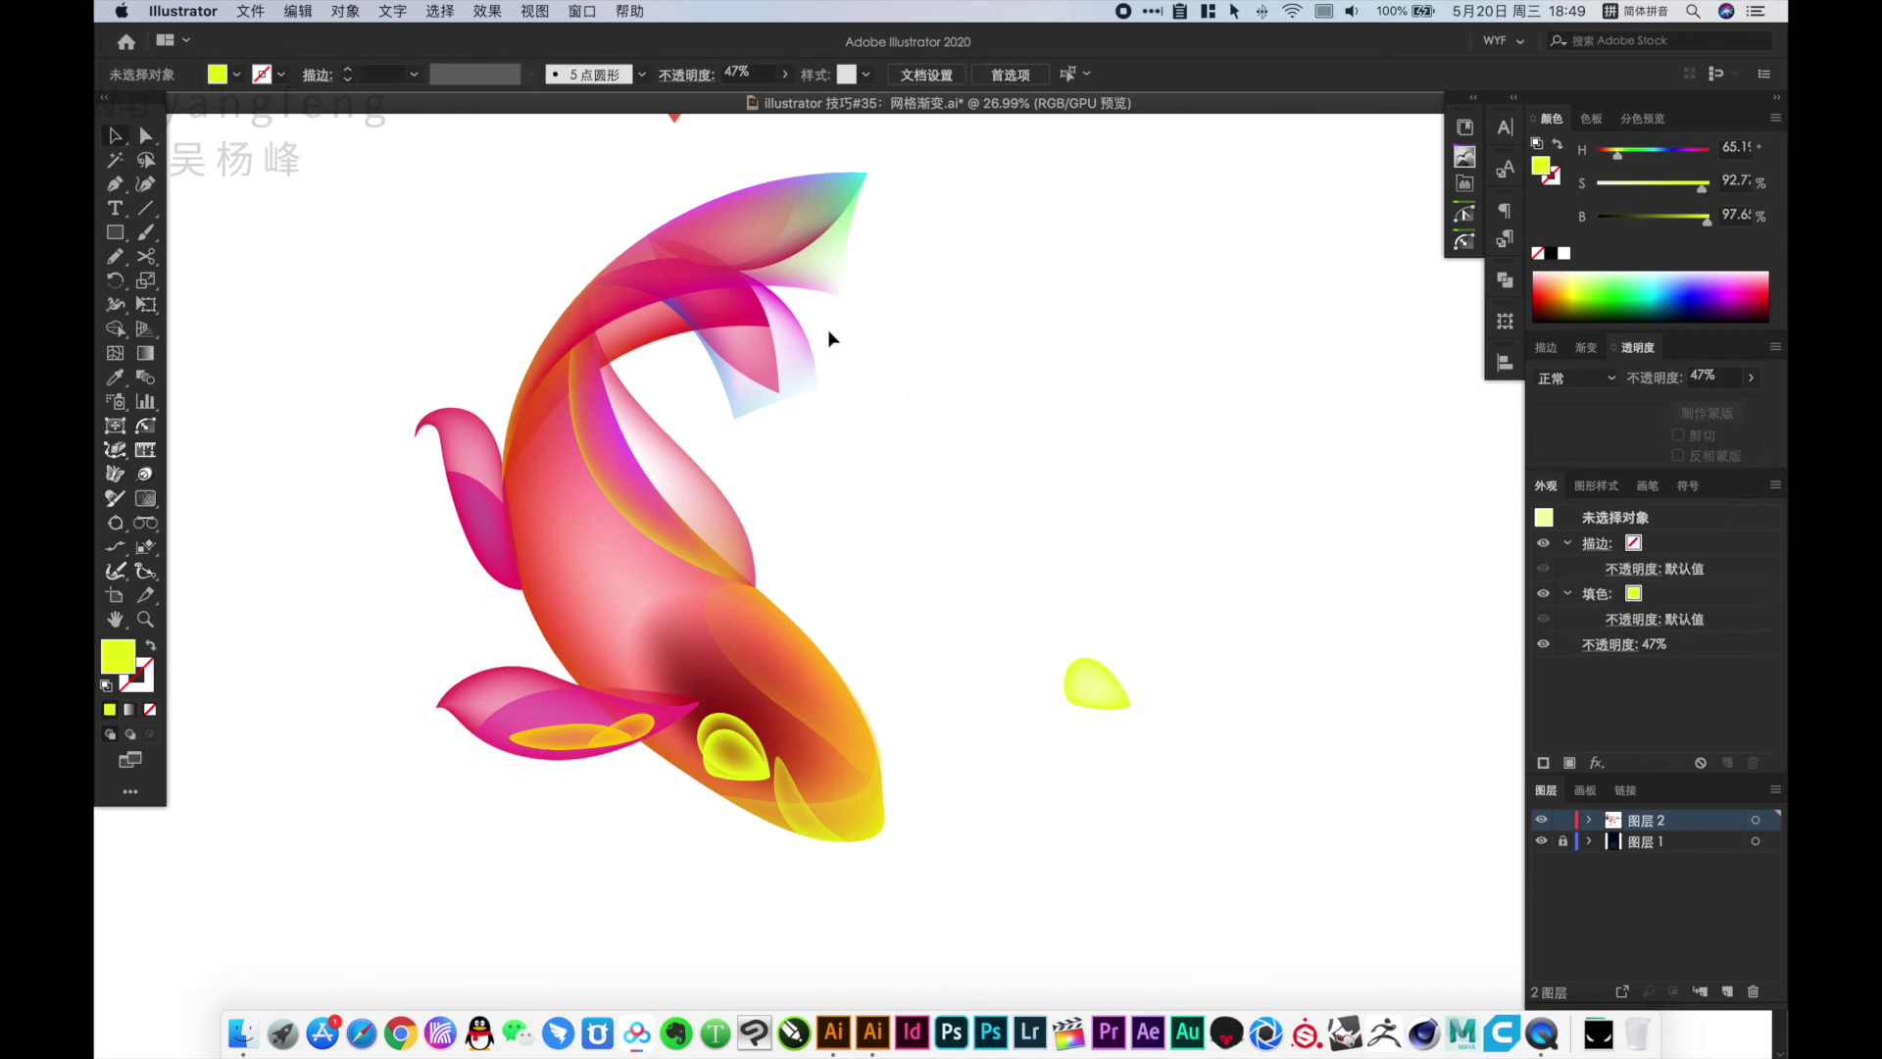
Copy a pink fin out beside the fish and check one of its mesh points
{"action": "left_click_drag", "start_coordinate": [790, 355], "coordinate": [1219, 483], "text": "alt"}
{"action": "key", "text": "a"}
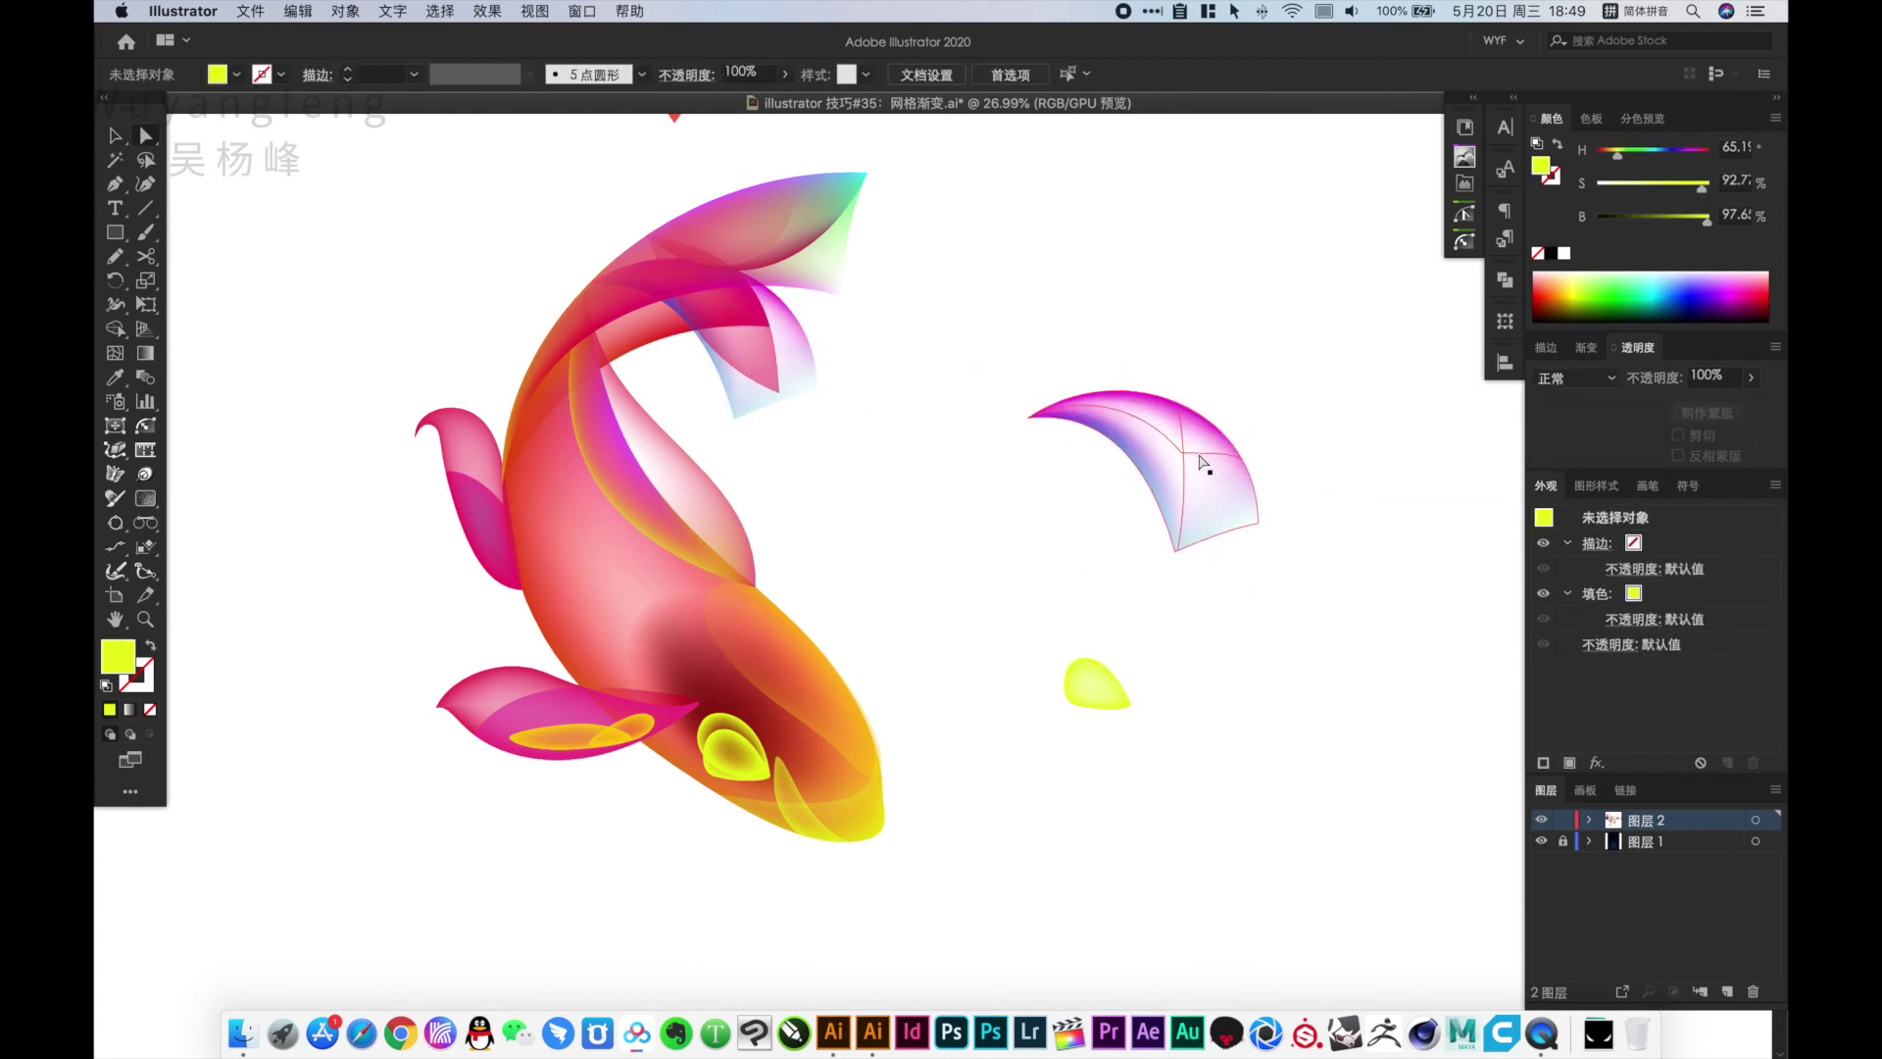
{"action": "left_click", "coordinate": [1185, 454]}
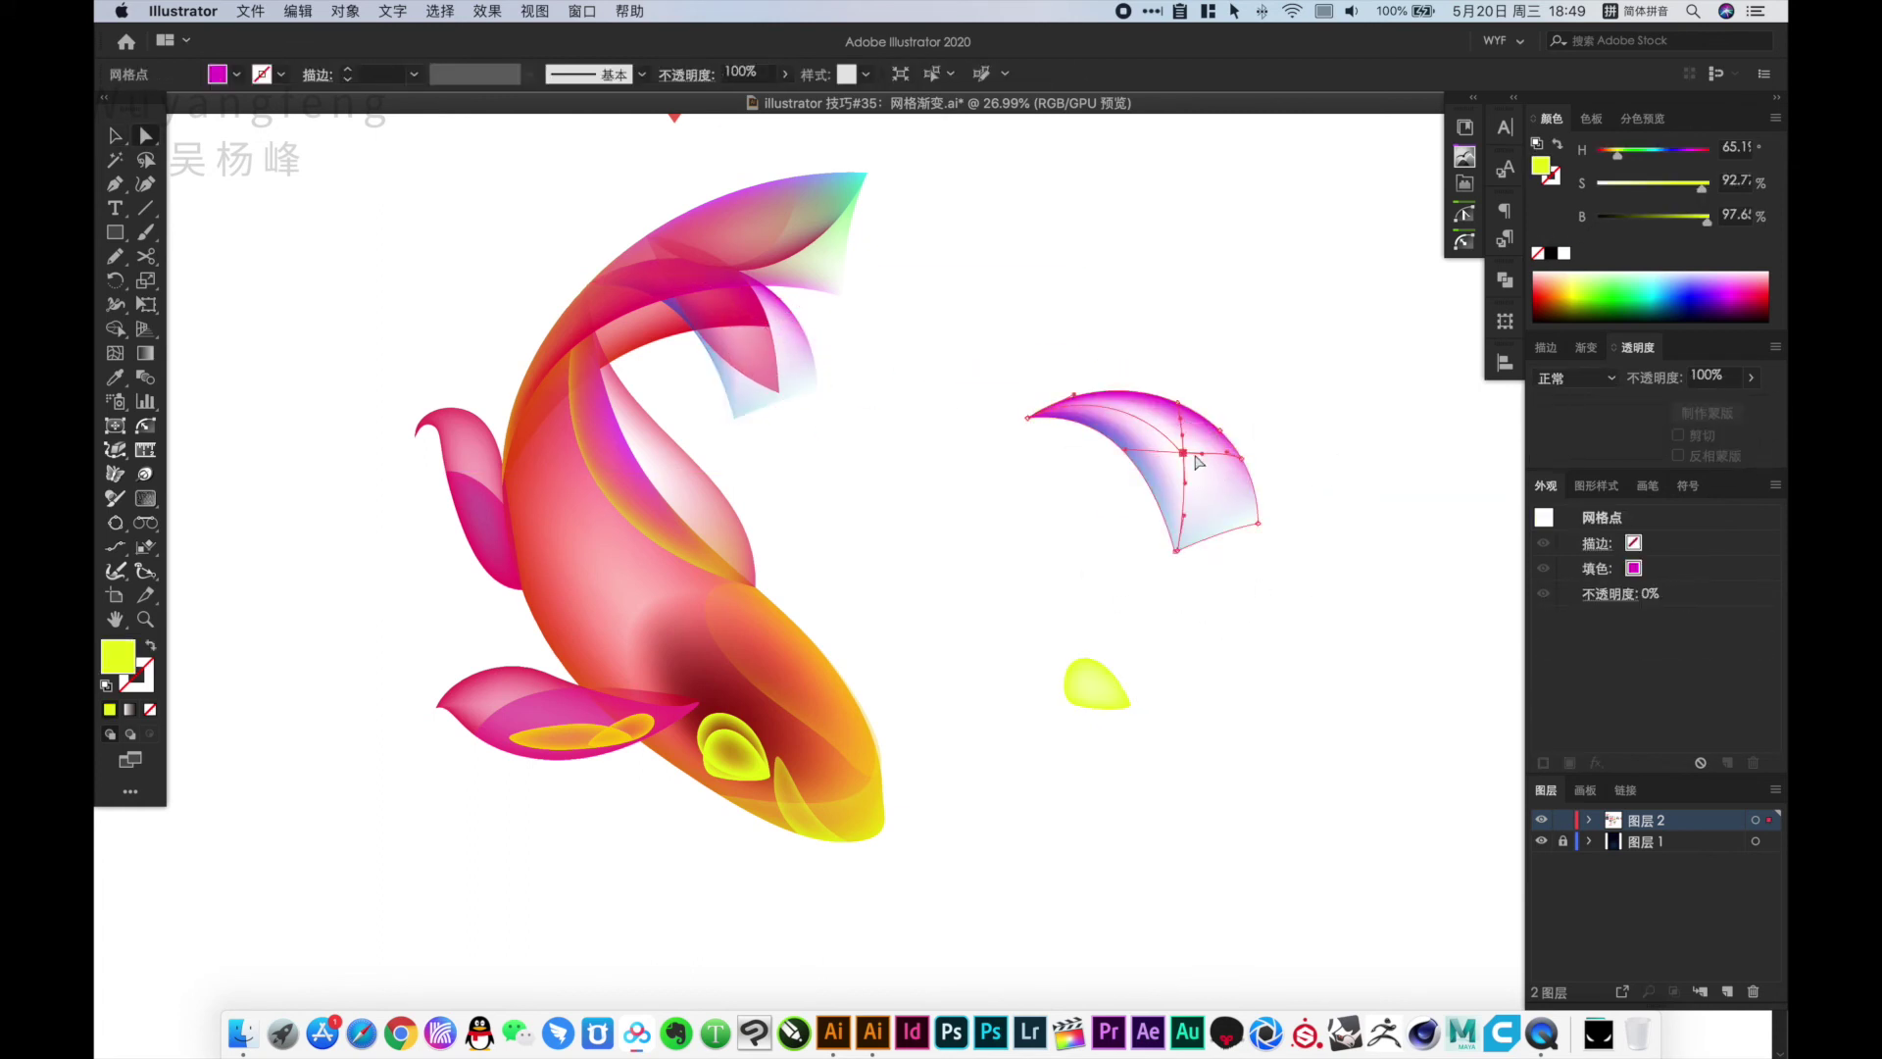
{"action": "left_click", "coordinate": [1296, 294]}
Copy the top tail fin to the upper right and inspect its corner and tip points
{"action": "key", "text": "v"}
{"action": "left_click_drag", "start_coordinate": [844, 261], "coordinate": [1243, 267], "text": "alt"}
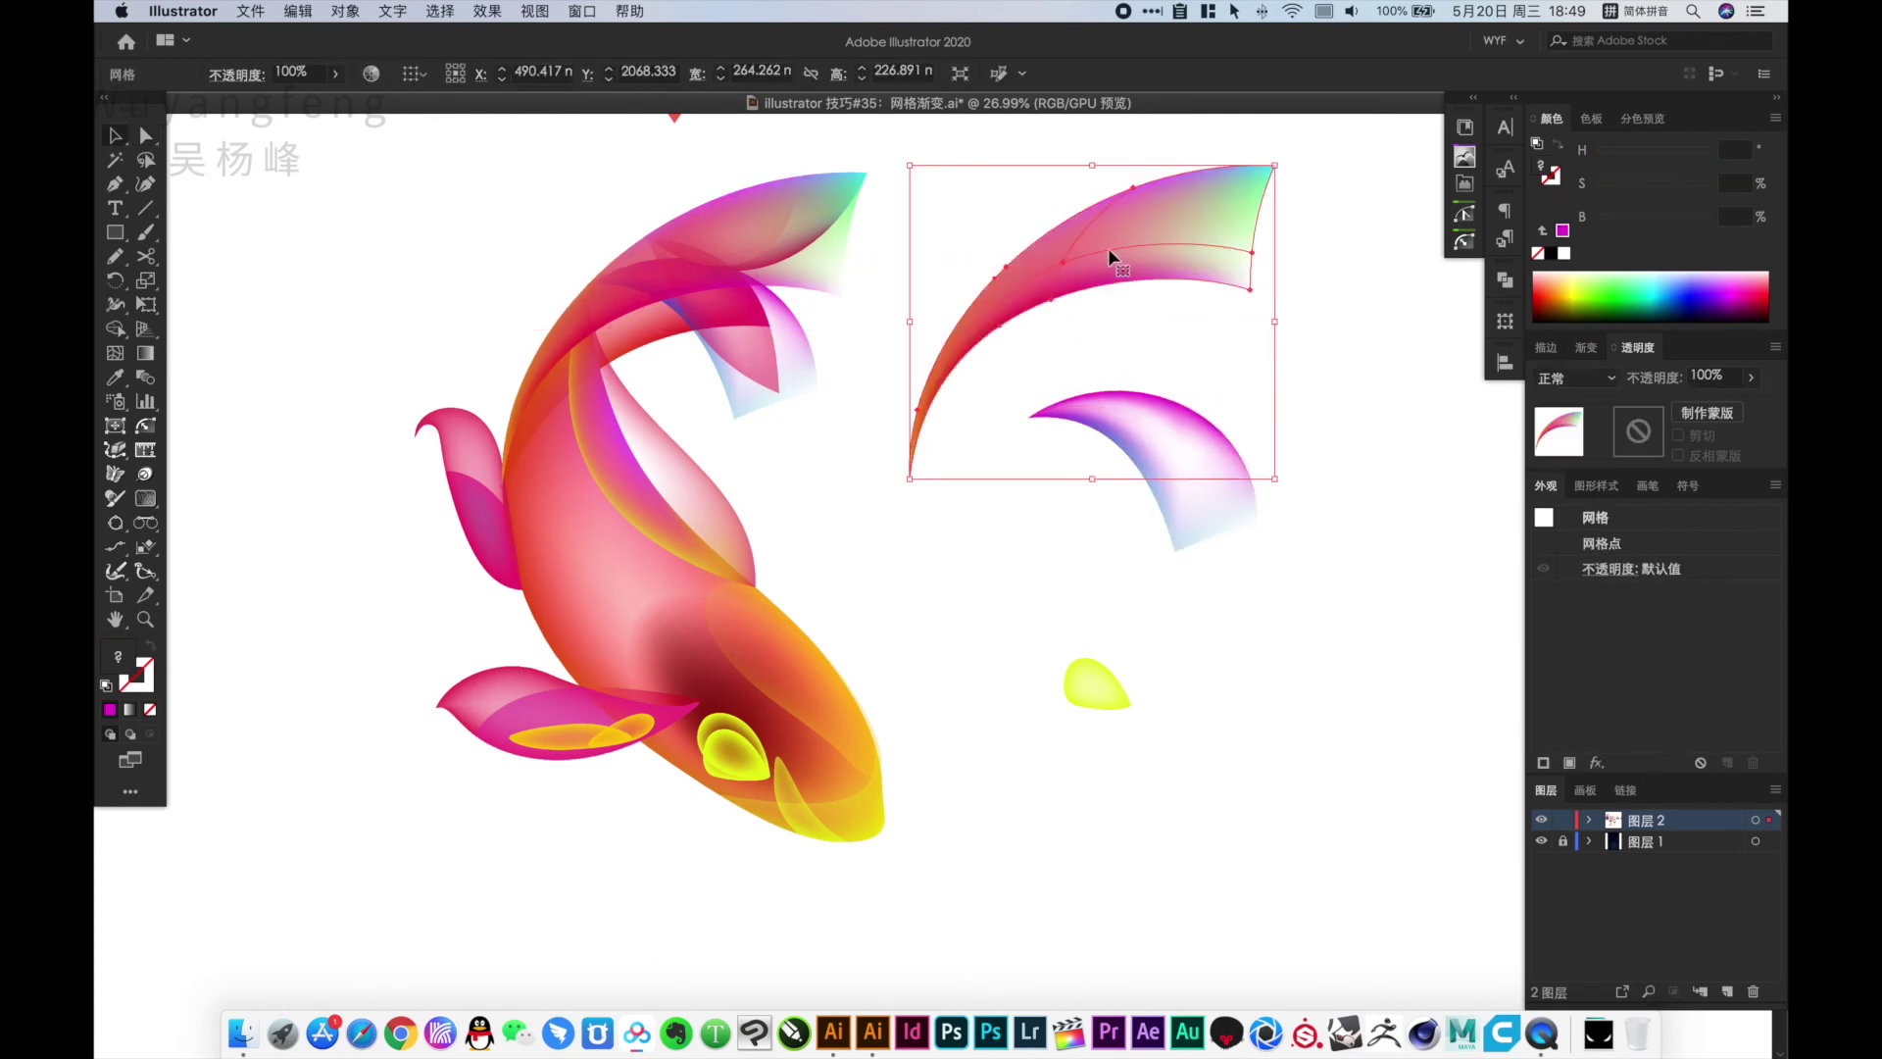
{"action": "key", "text": "a"}
{"action": "left_click", "coordinate": [1062, 262]}
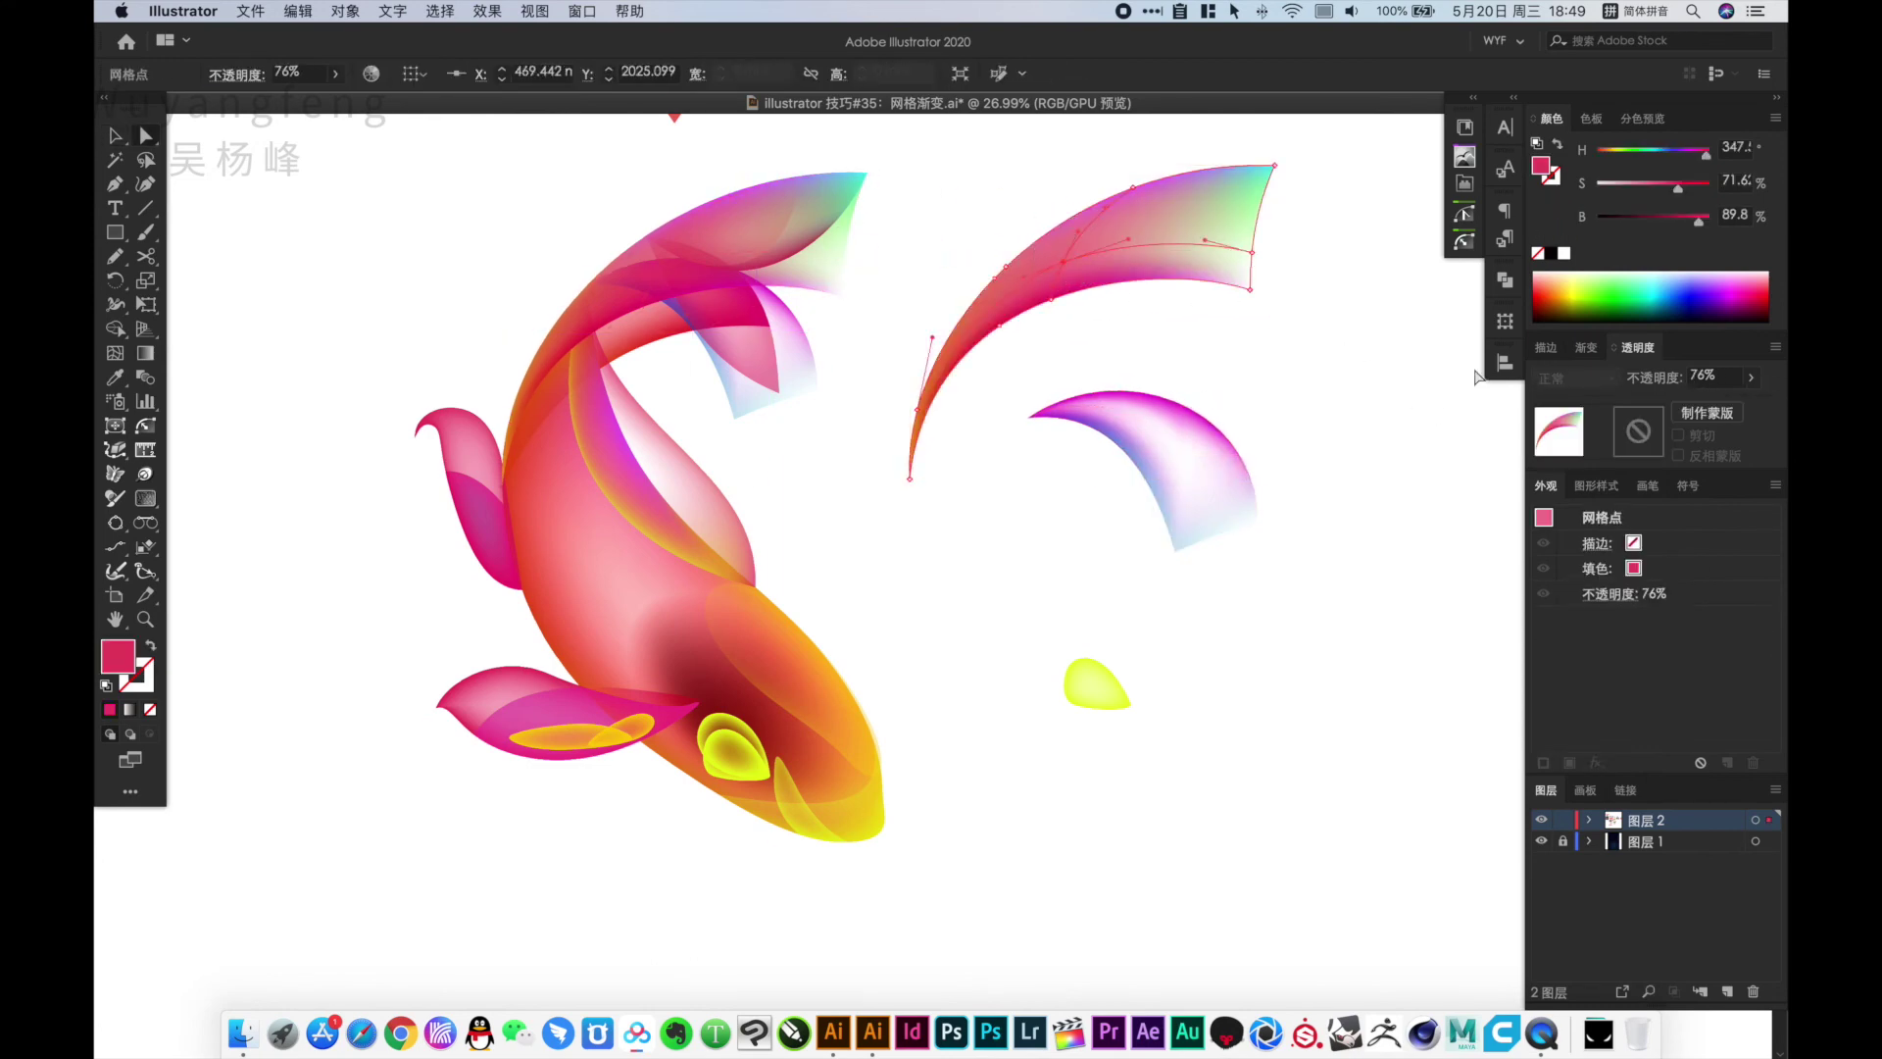
{"action": "left_click", "coordinate": [1309, 194]}
{"action": "left_click", "coordinate": [1276, 168]}
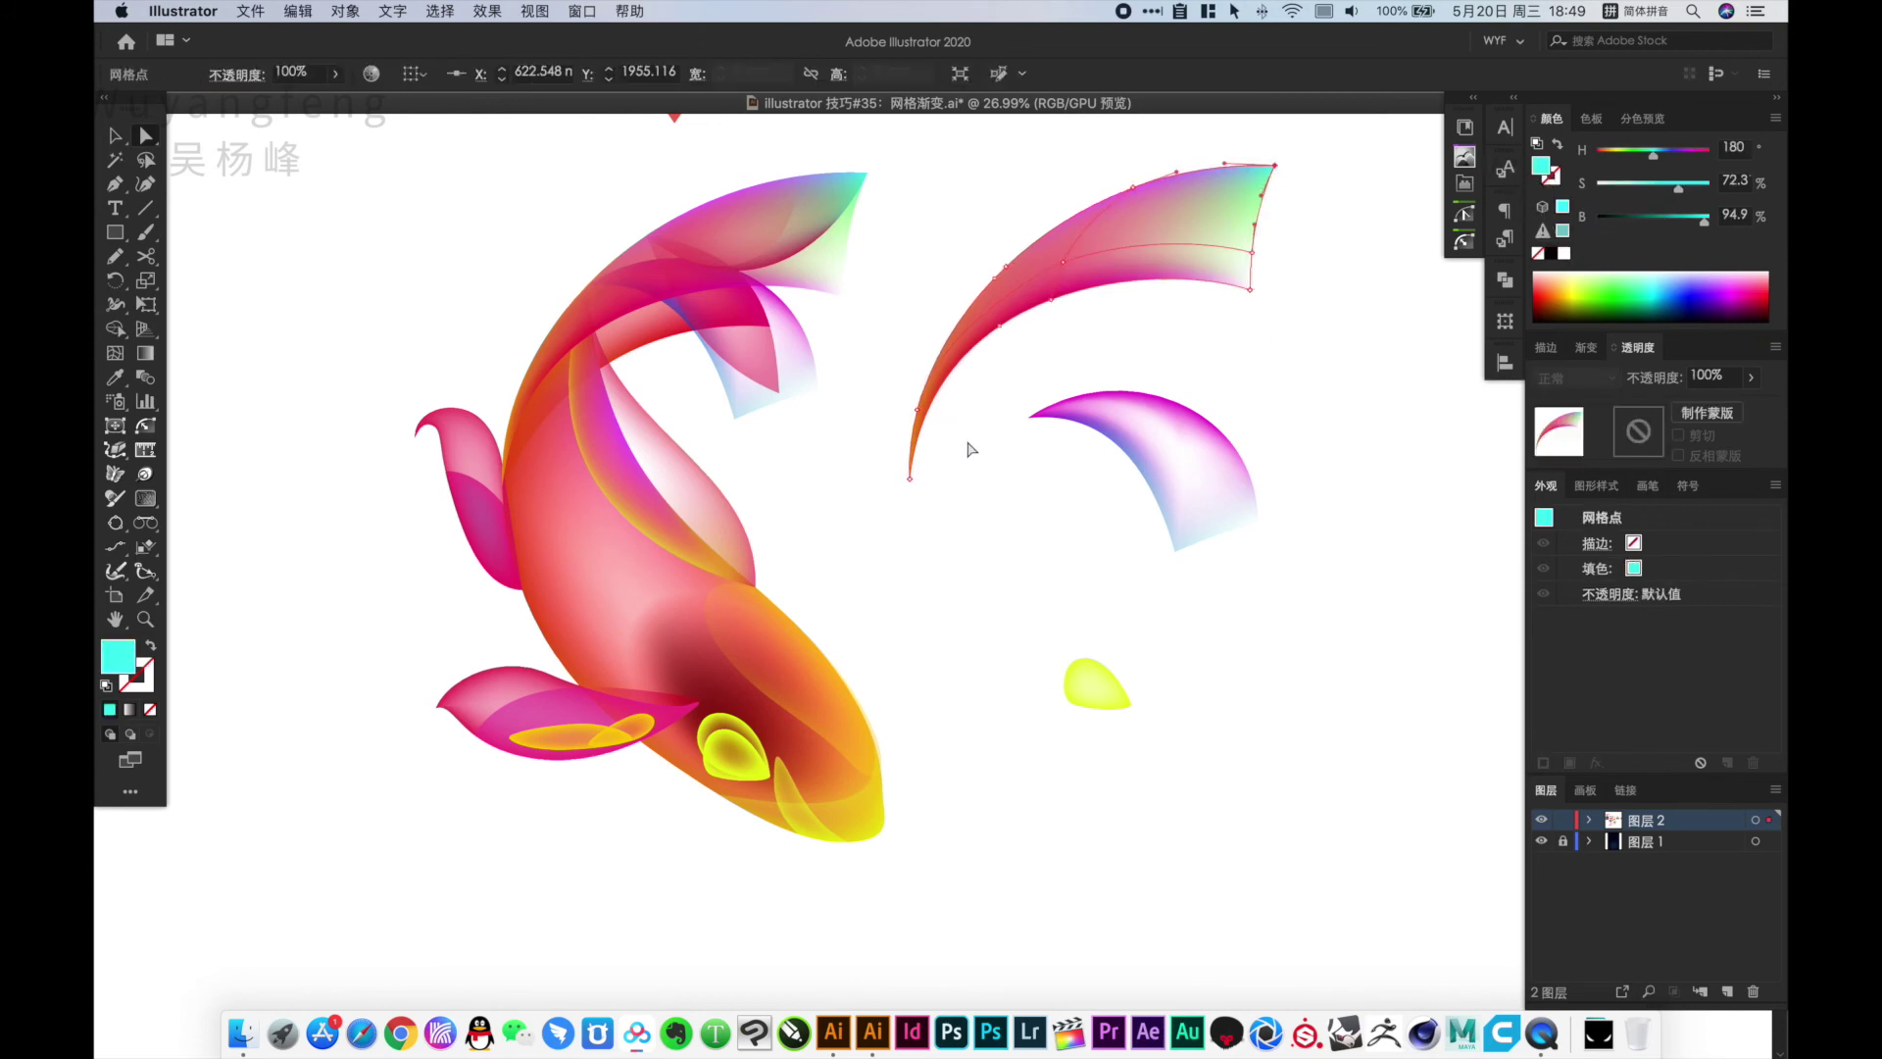
{"action": "left_click", "coordinate": [909, 480]}
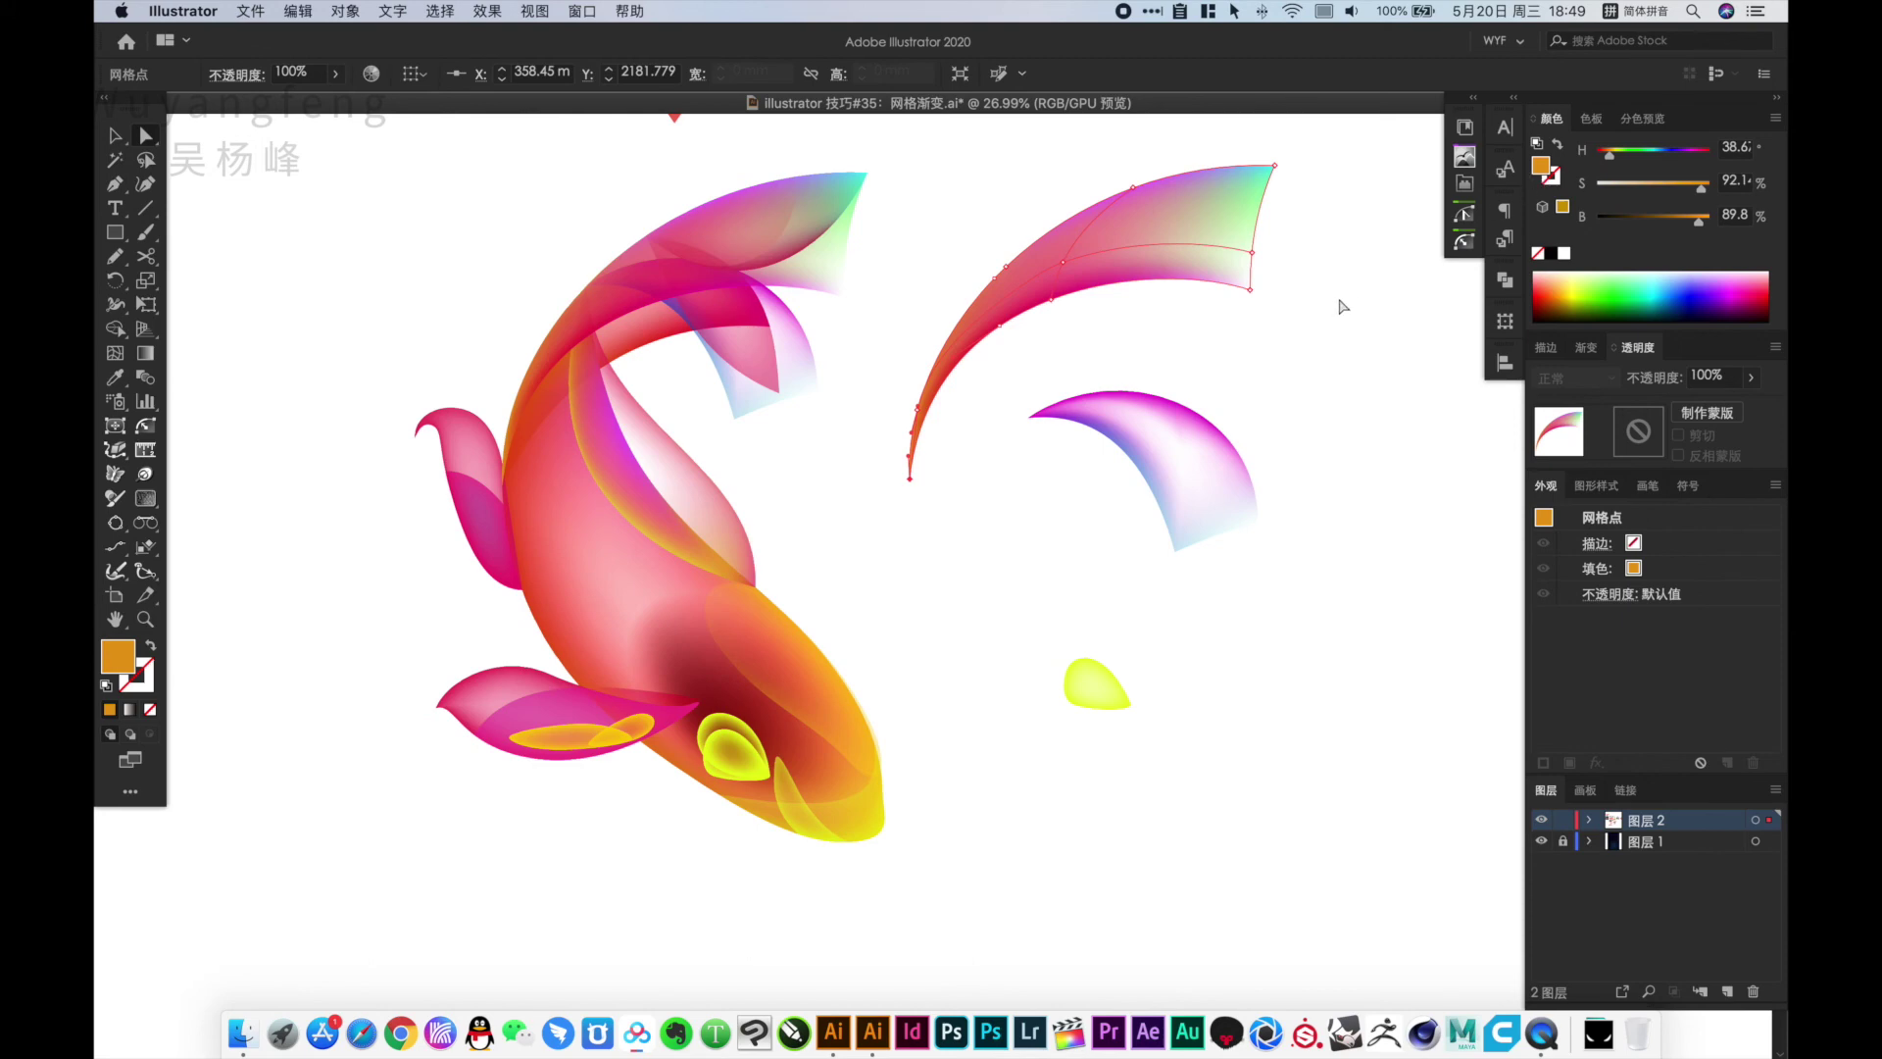
{"action": "left_click", "coordinate": [1249, 290]}
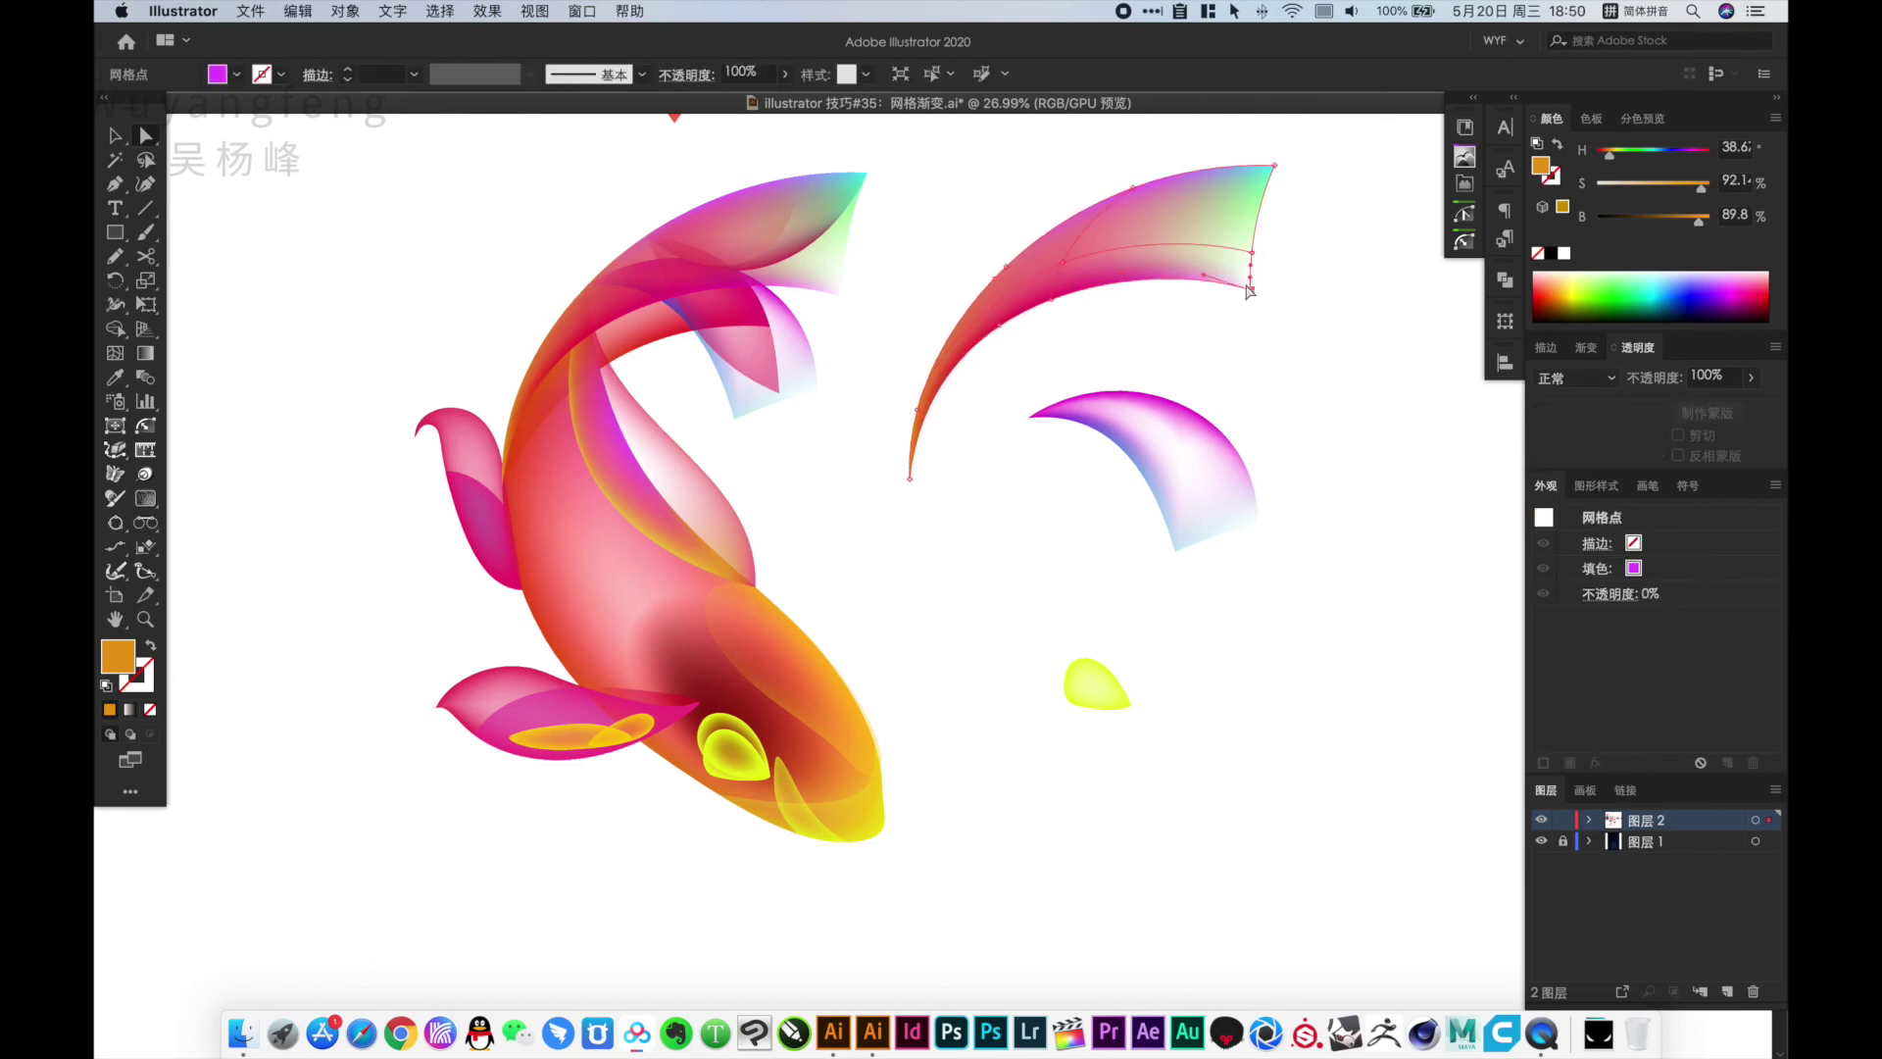
{"action": "left_click", "coordinate": [1183, 327]}
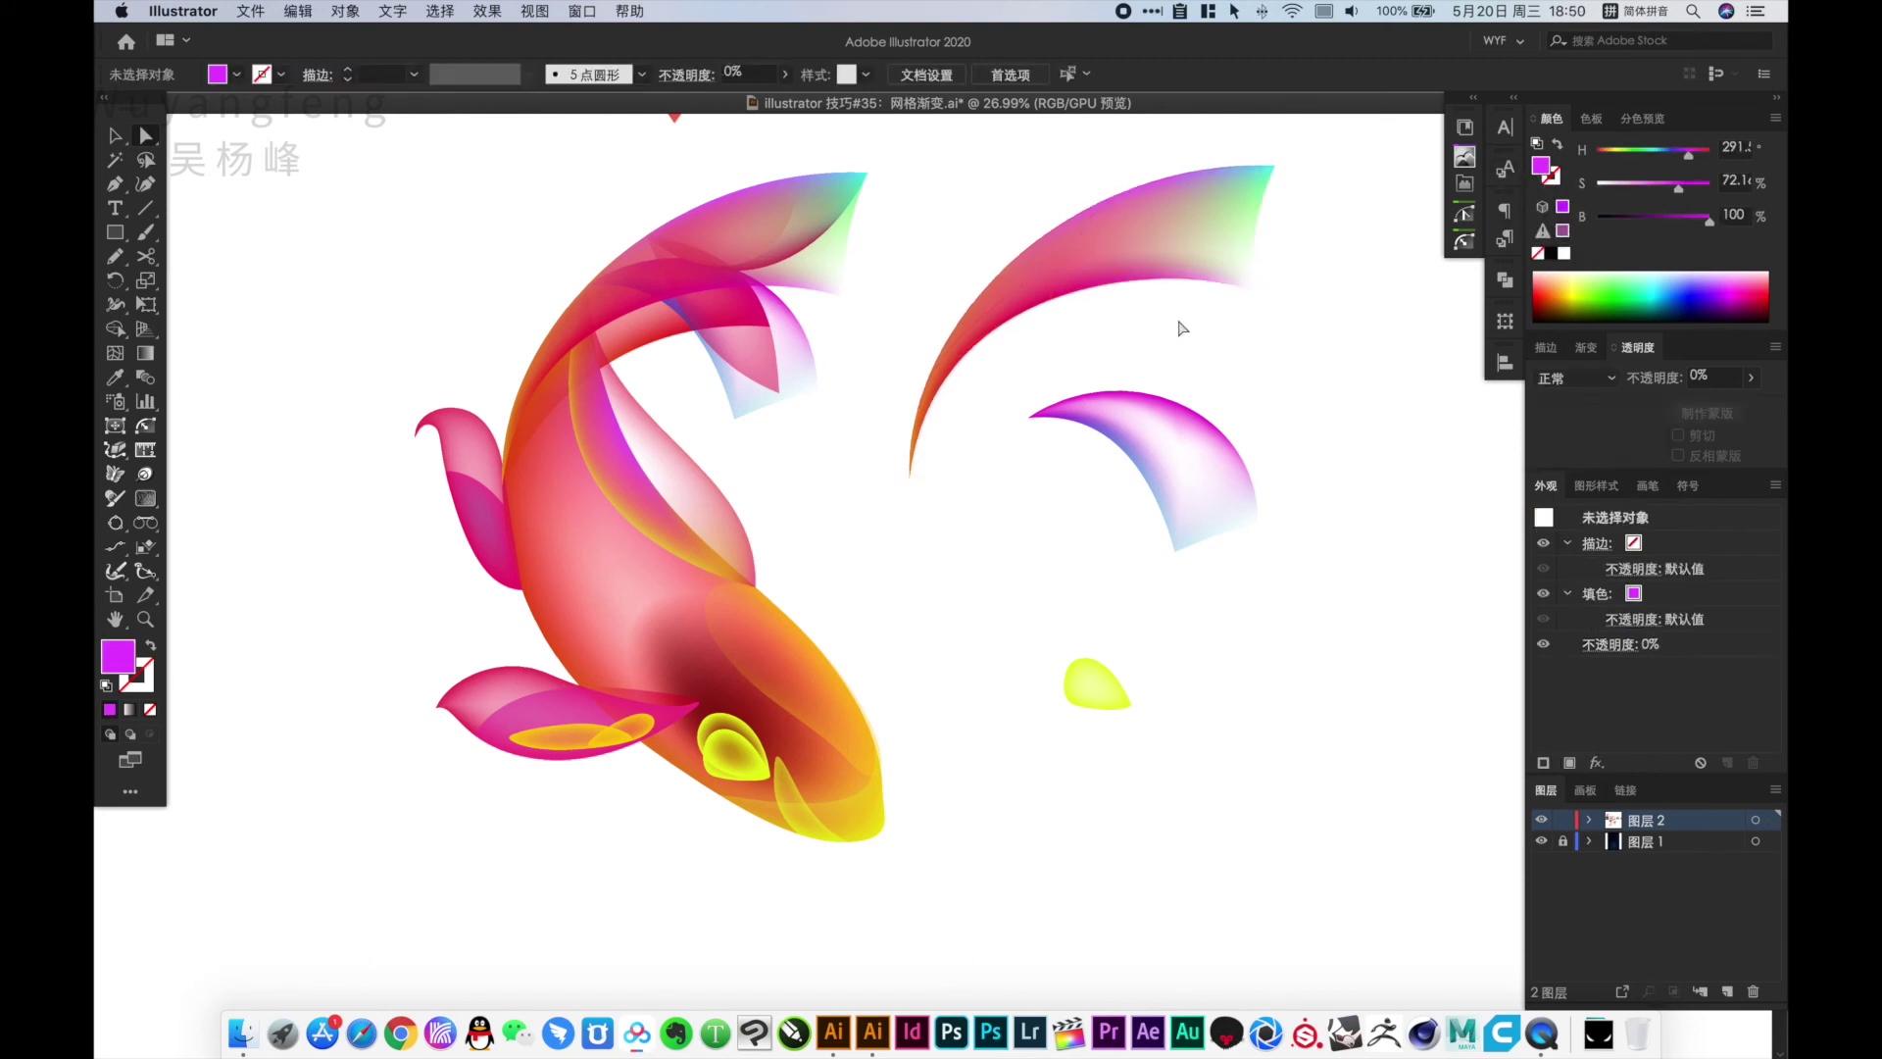
Copy the pink left fin out leftward and pull the purple overlay off it
{"action": "left_click_drag", "start_coordinate": [676, 496], "coordinate": [1096, 556]}
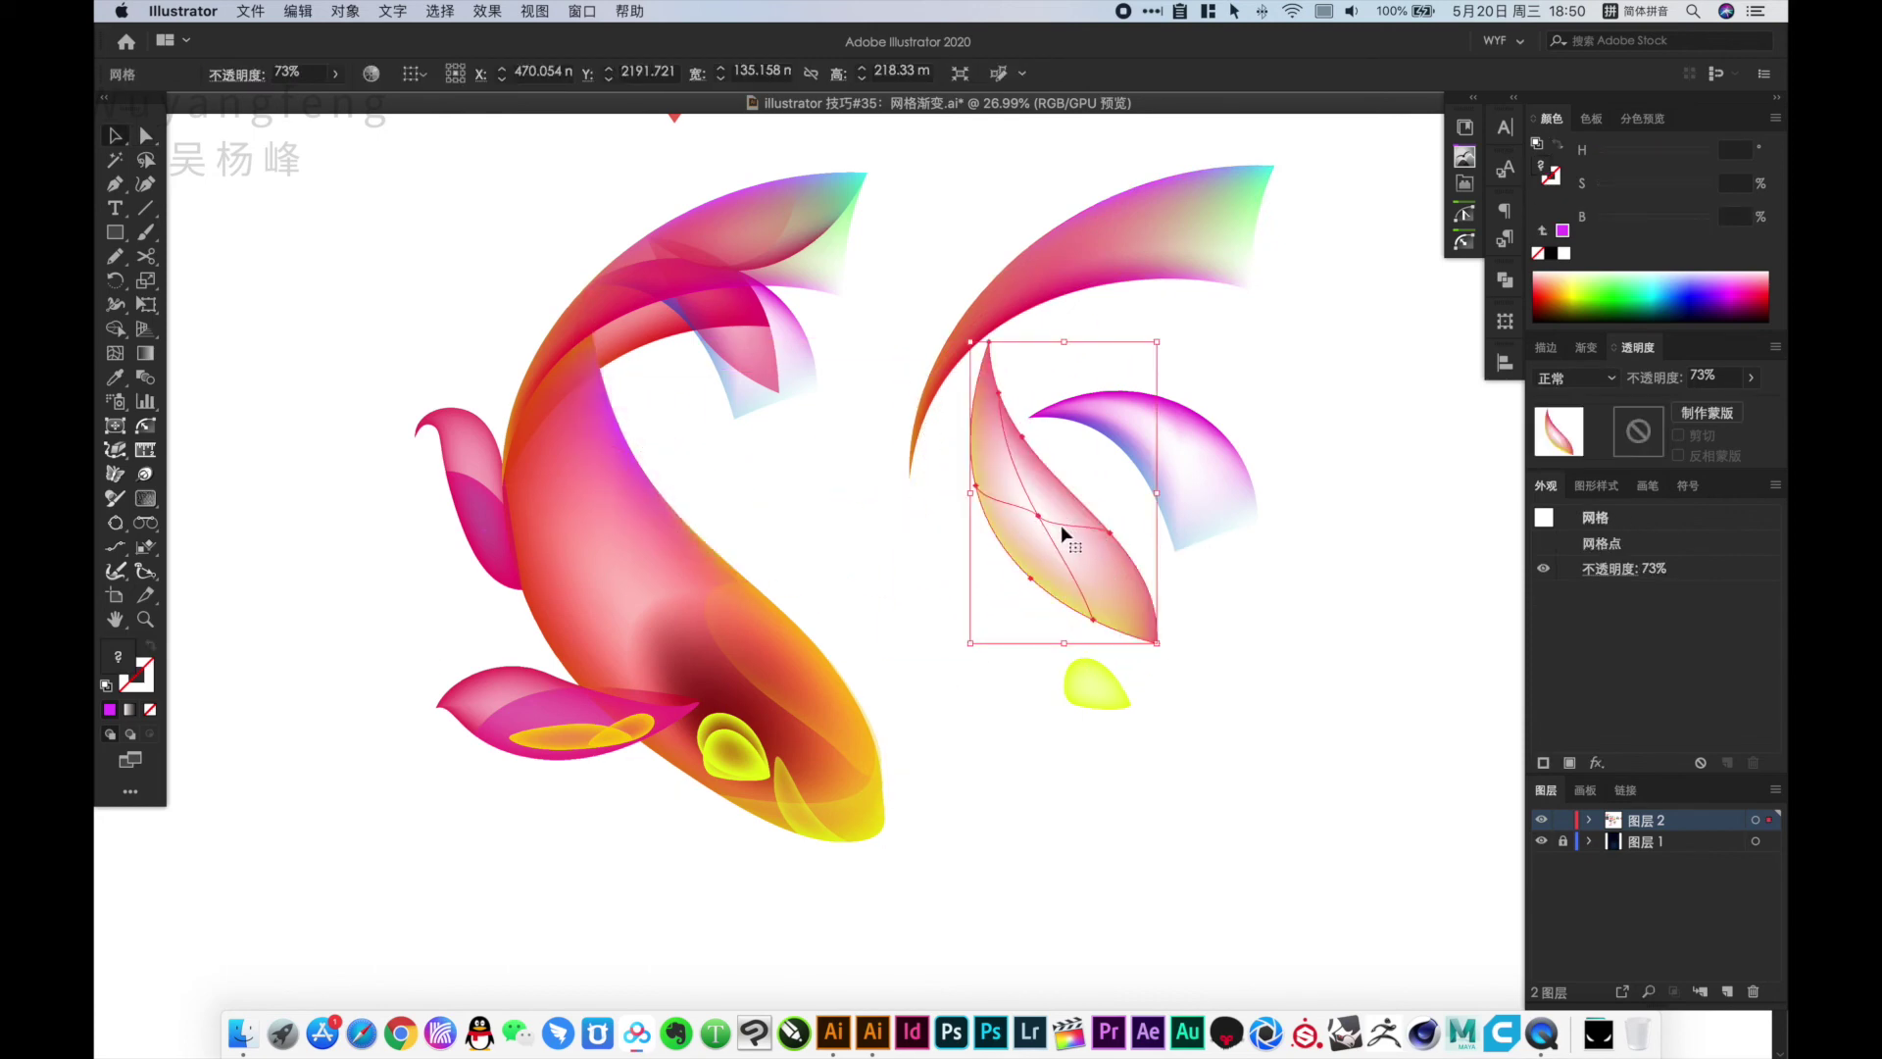
{"action": "key", "text": "ctrl+z"}
{"action": "left_click", "coordinate": [1009, 610]}
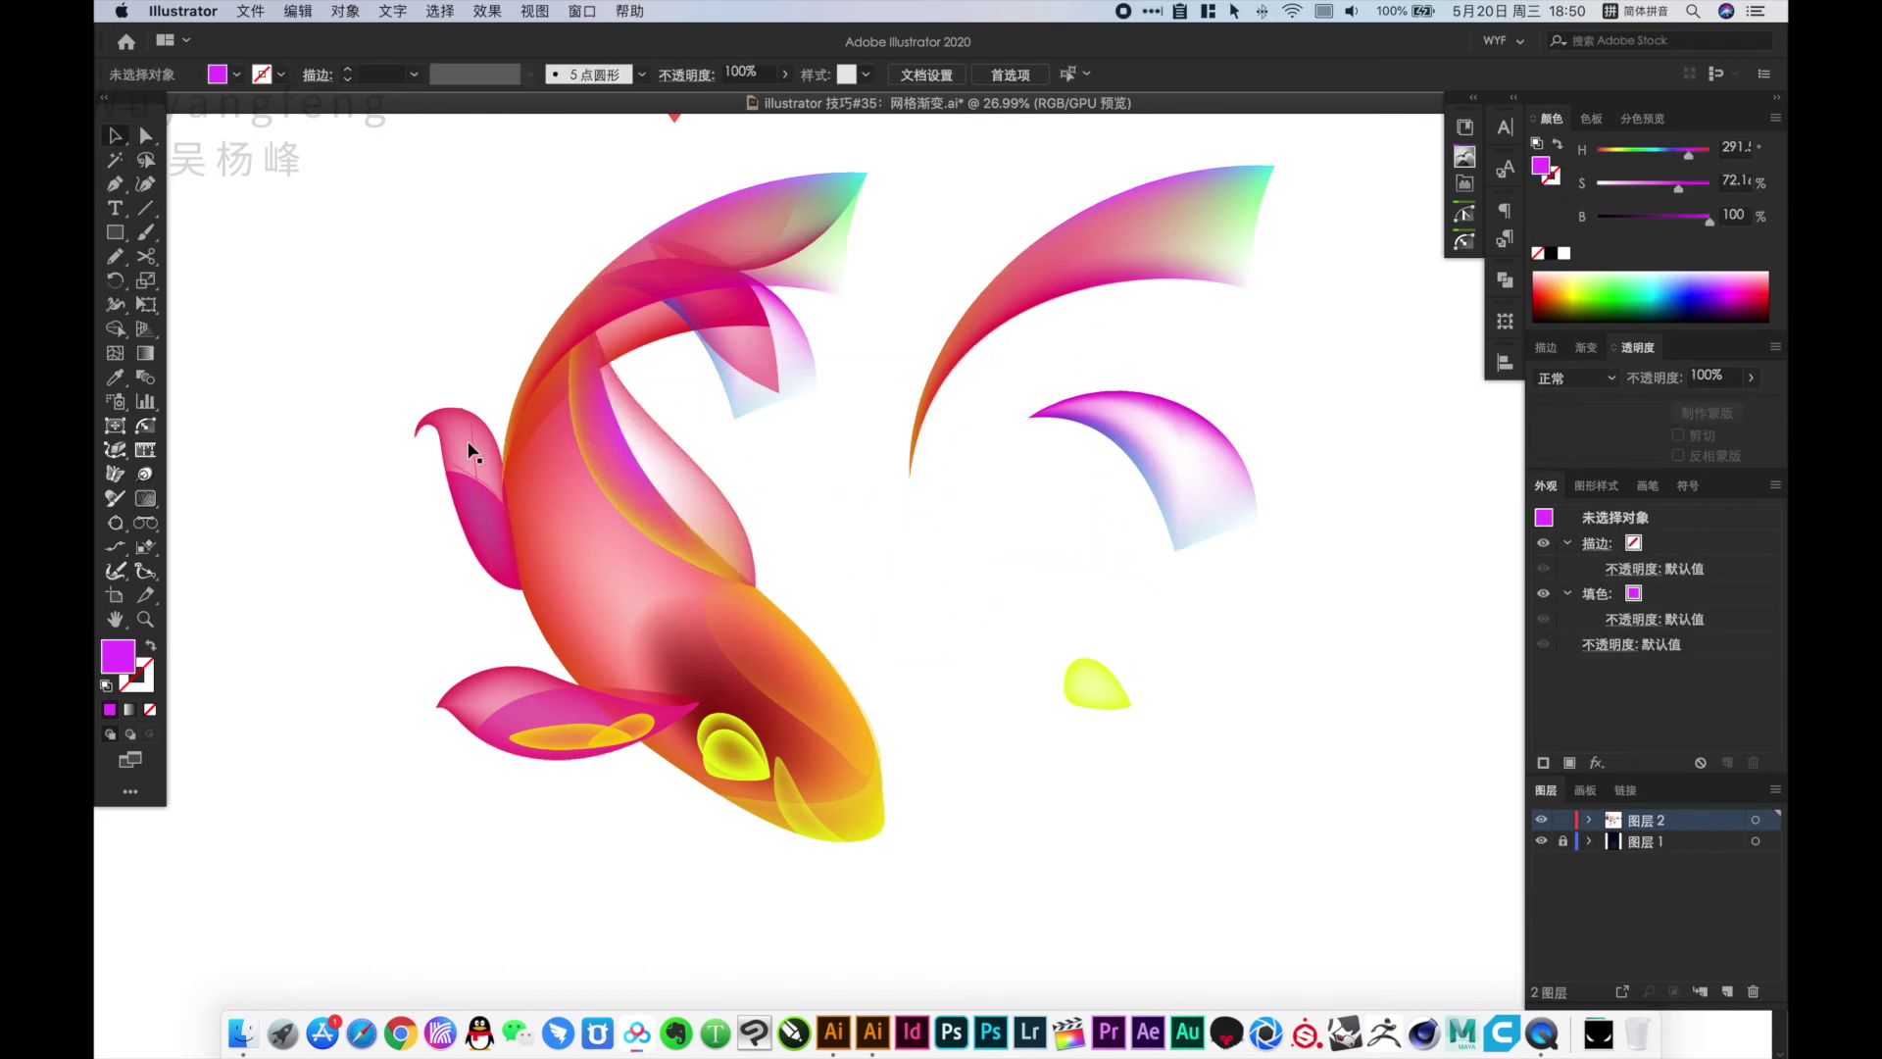
{"action": "left_click_drag", "start_coordinate": [468, 451], "coordinate": [299, 463]}
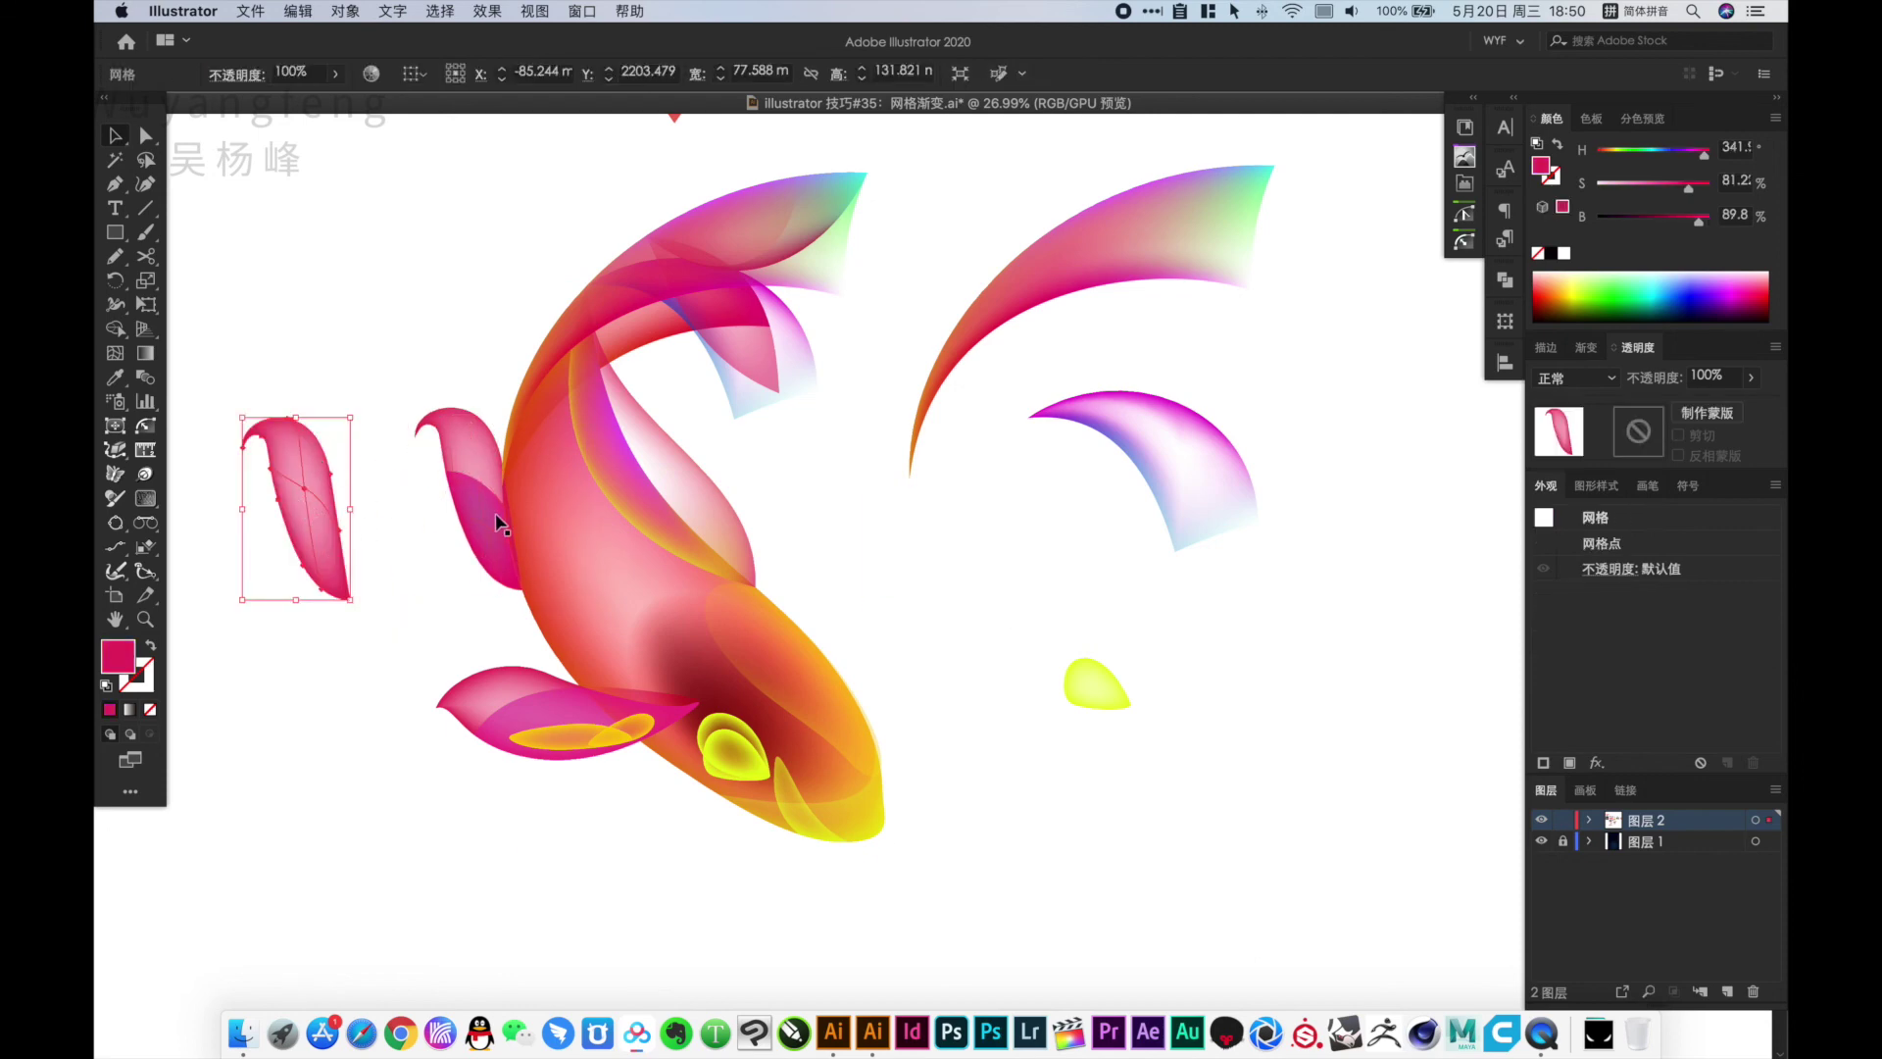
{"action": "left_click_drag", "start_coordinate": [498, 524], "coordinate": [402, 596]}
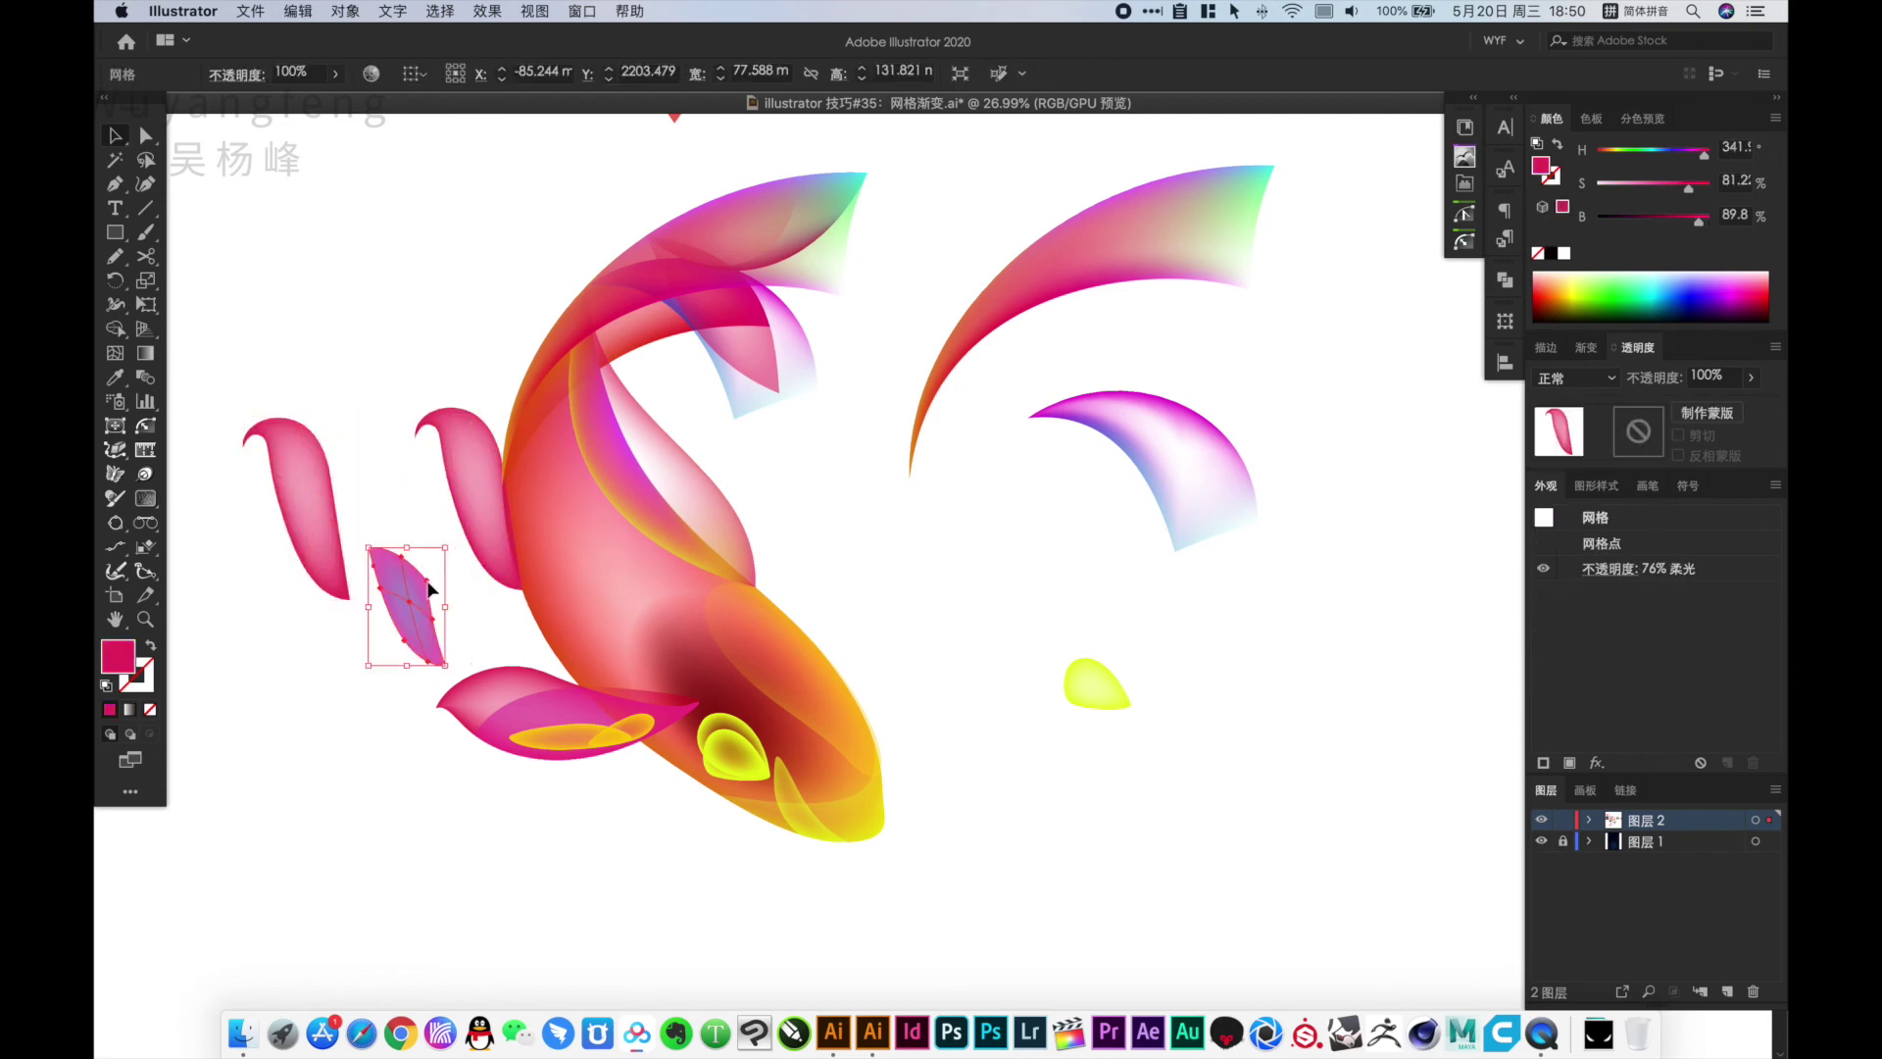
{"action": "left_click", "coordinate": [713, 696]}
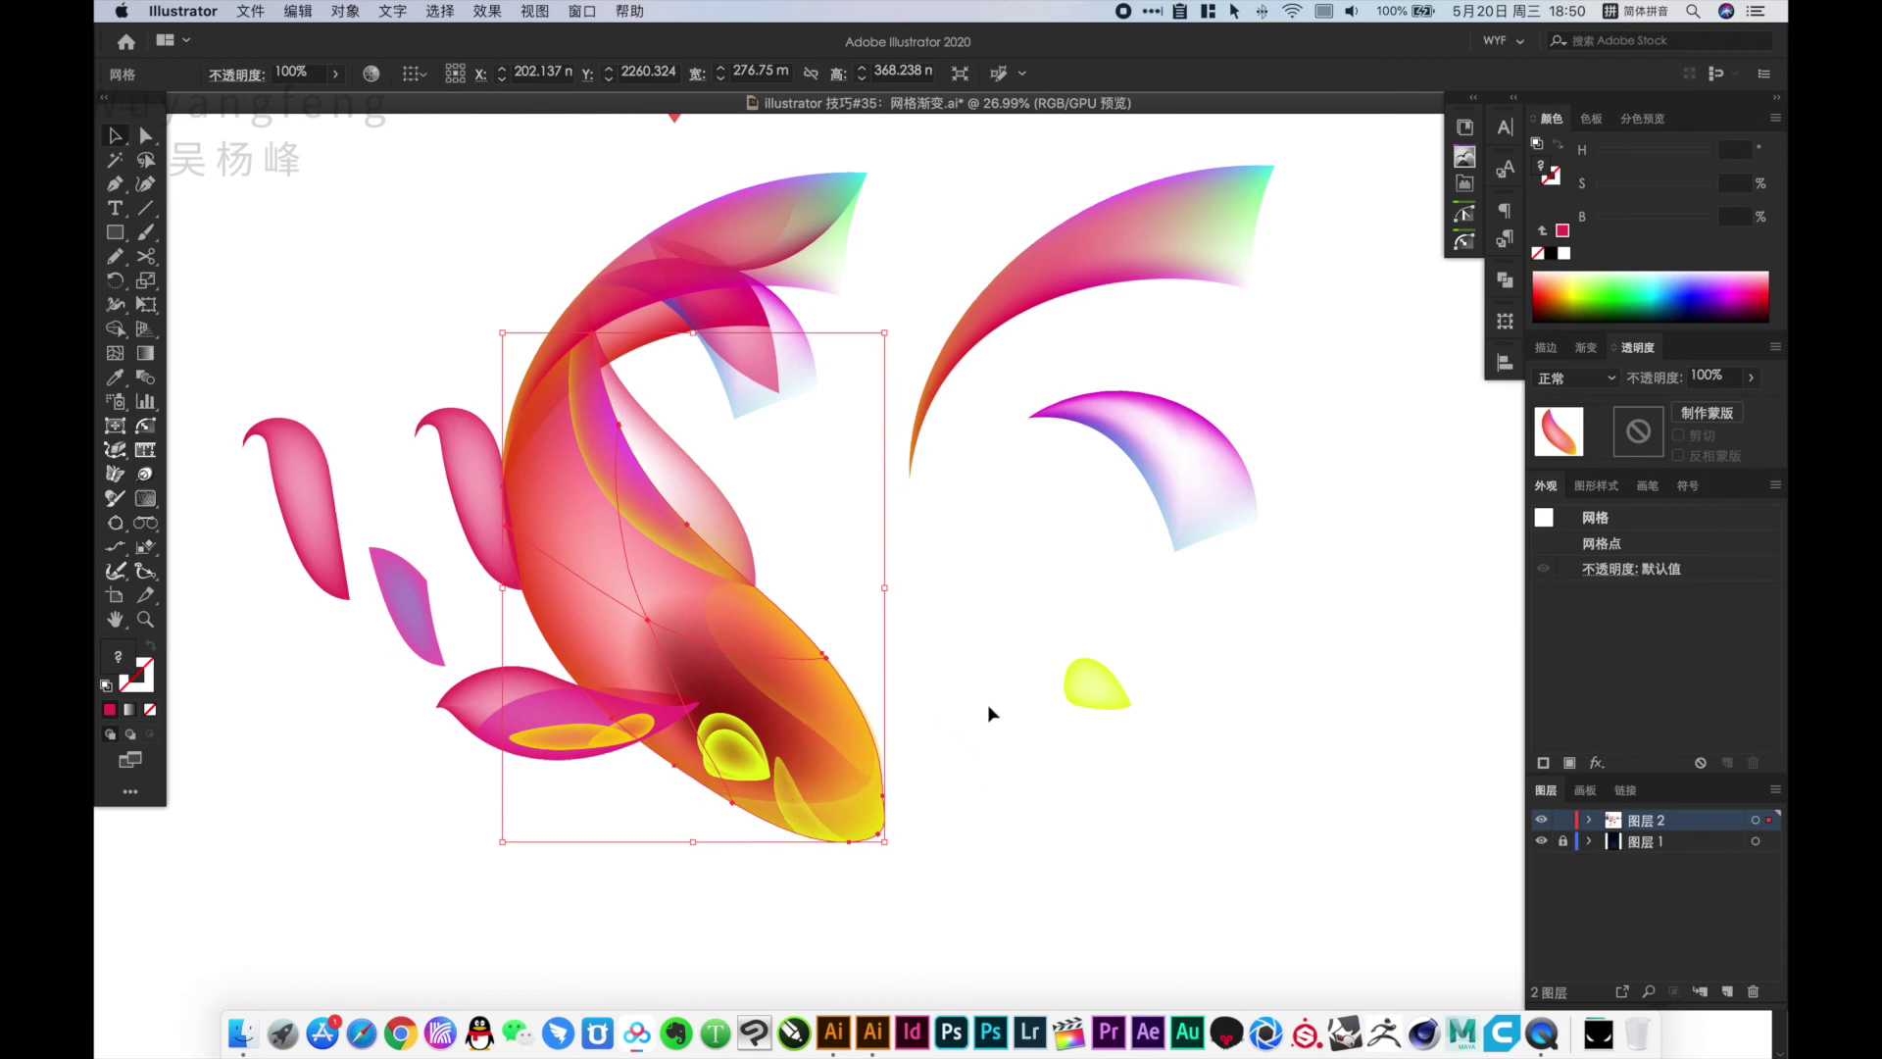
Zoom out to see the whole layout, then zoom in on the scales and dots artwork
{"action": "scroll", "coordinate": [941, 392], "scroll_direction": "down", "scroll_amount": 2}
{"action": "key", "text": "ctrl+minus"}
{"action": "key", "text": "ctrl+minus"}
{"action": "scroll", "coordinate": [941, 392], "scroll_direction": "up", "scroll_amount": 10}
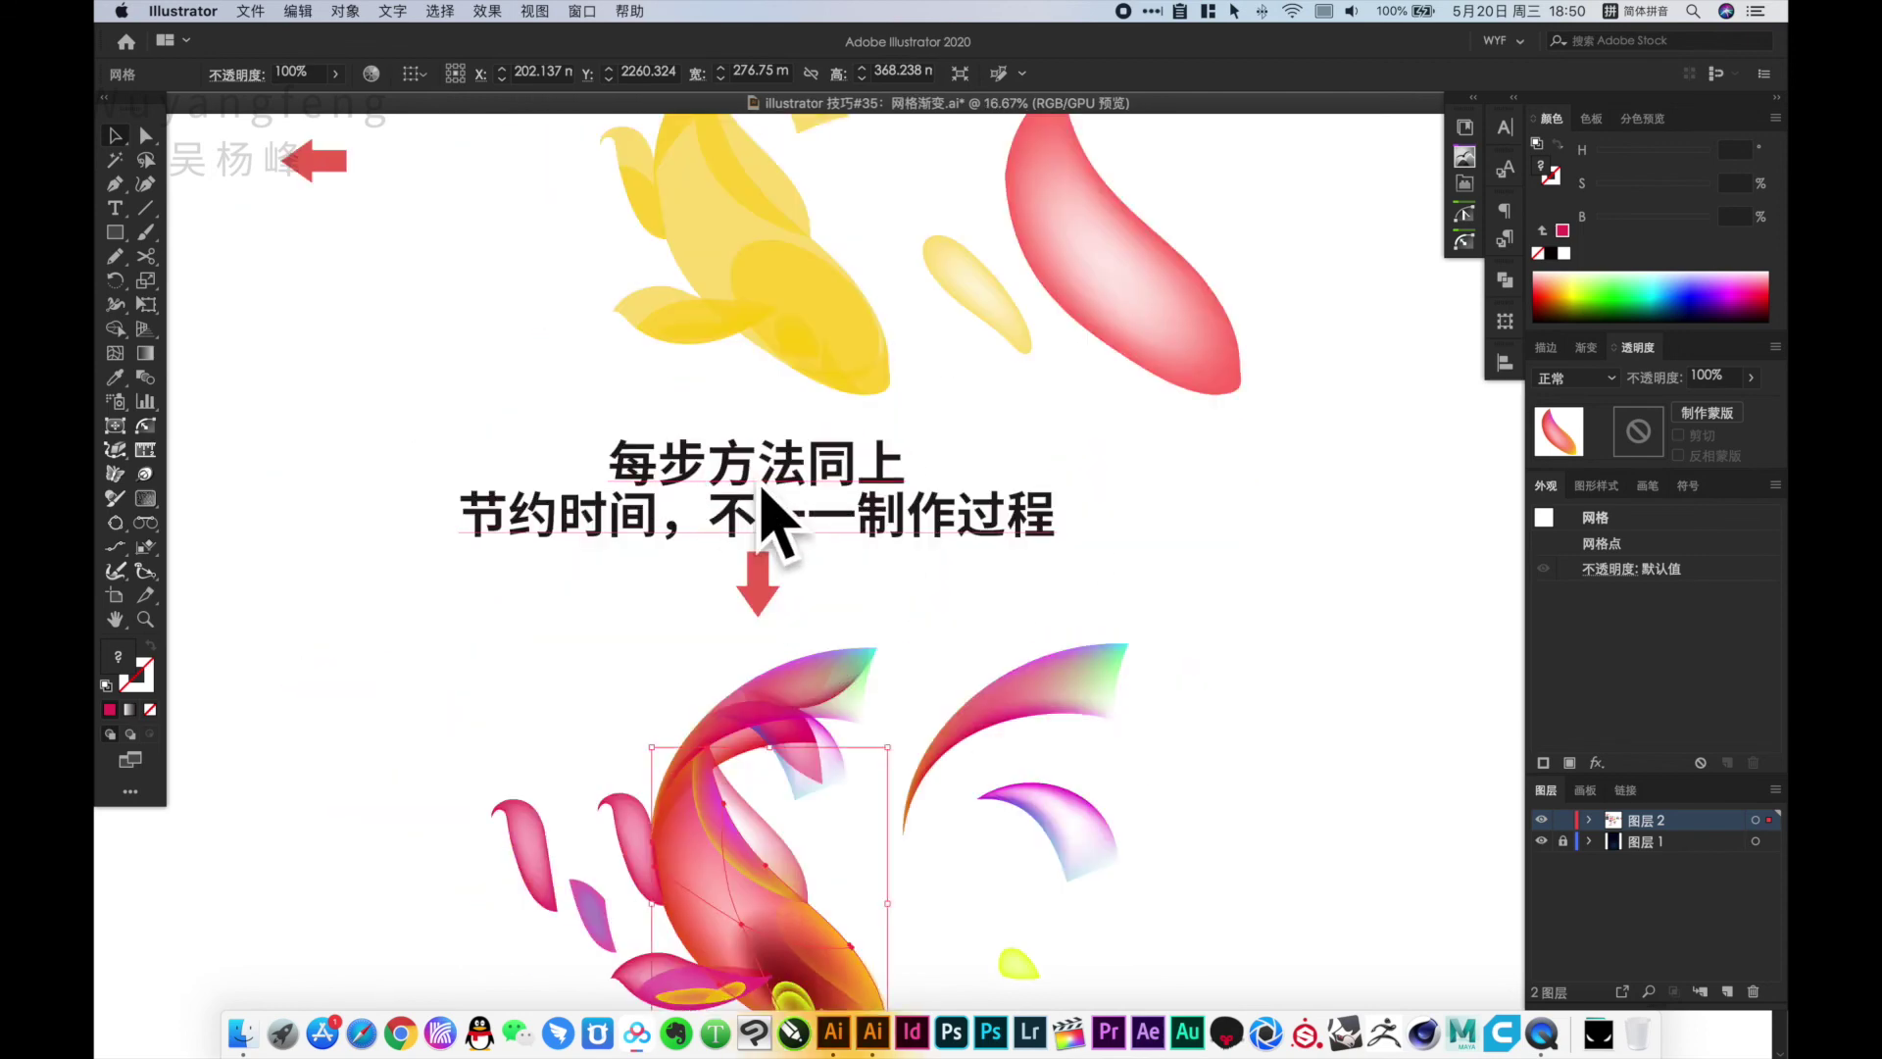
{"action": "scroll", "coordinate": [1023, 502], "scroll_direction": "up", "scroll_amount": 3}
{"action": "key", "text": "ctrl+minus"}
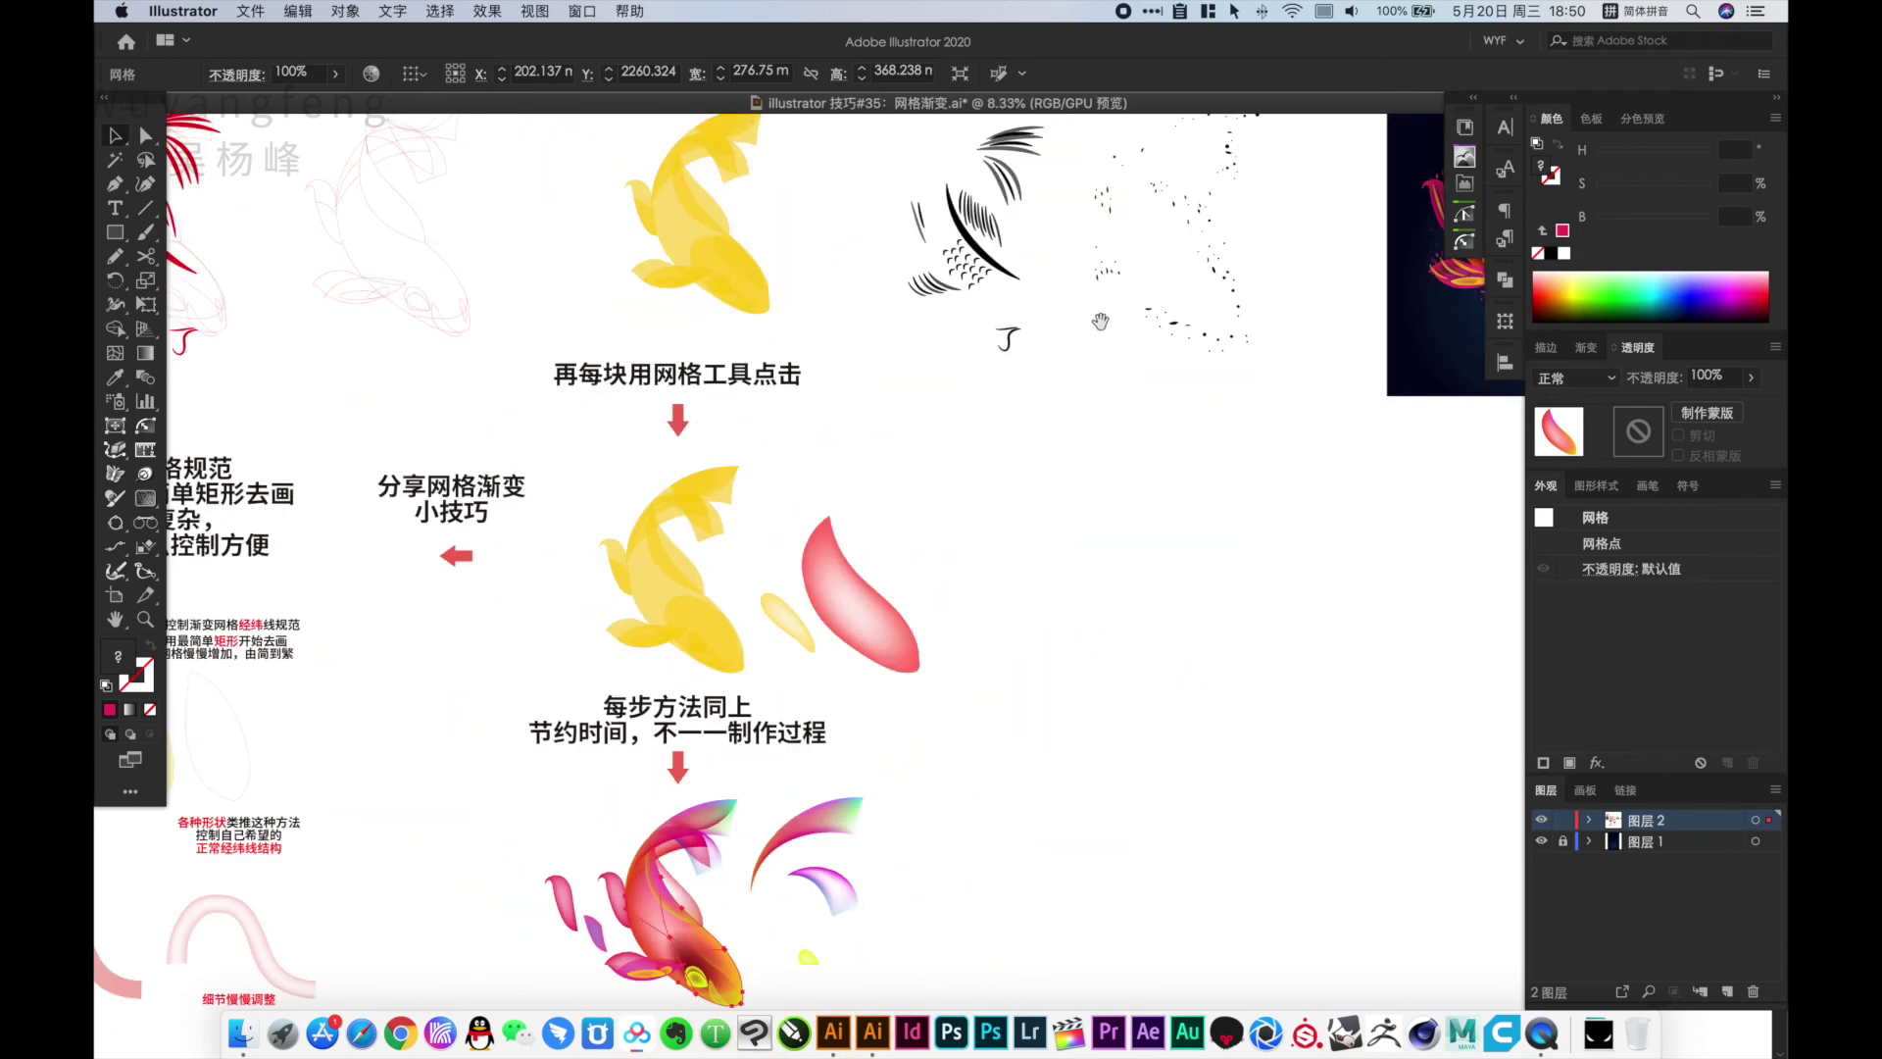
{"action": "key", "text": "ctrl+minus"}
{"action": "left_click", "coordinate": [1191, 549]}
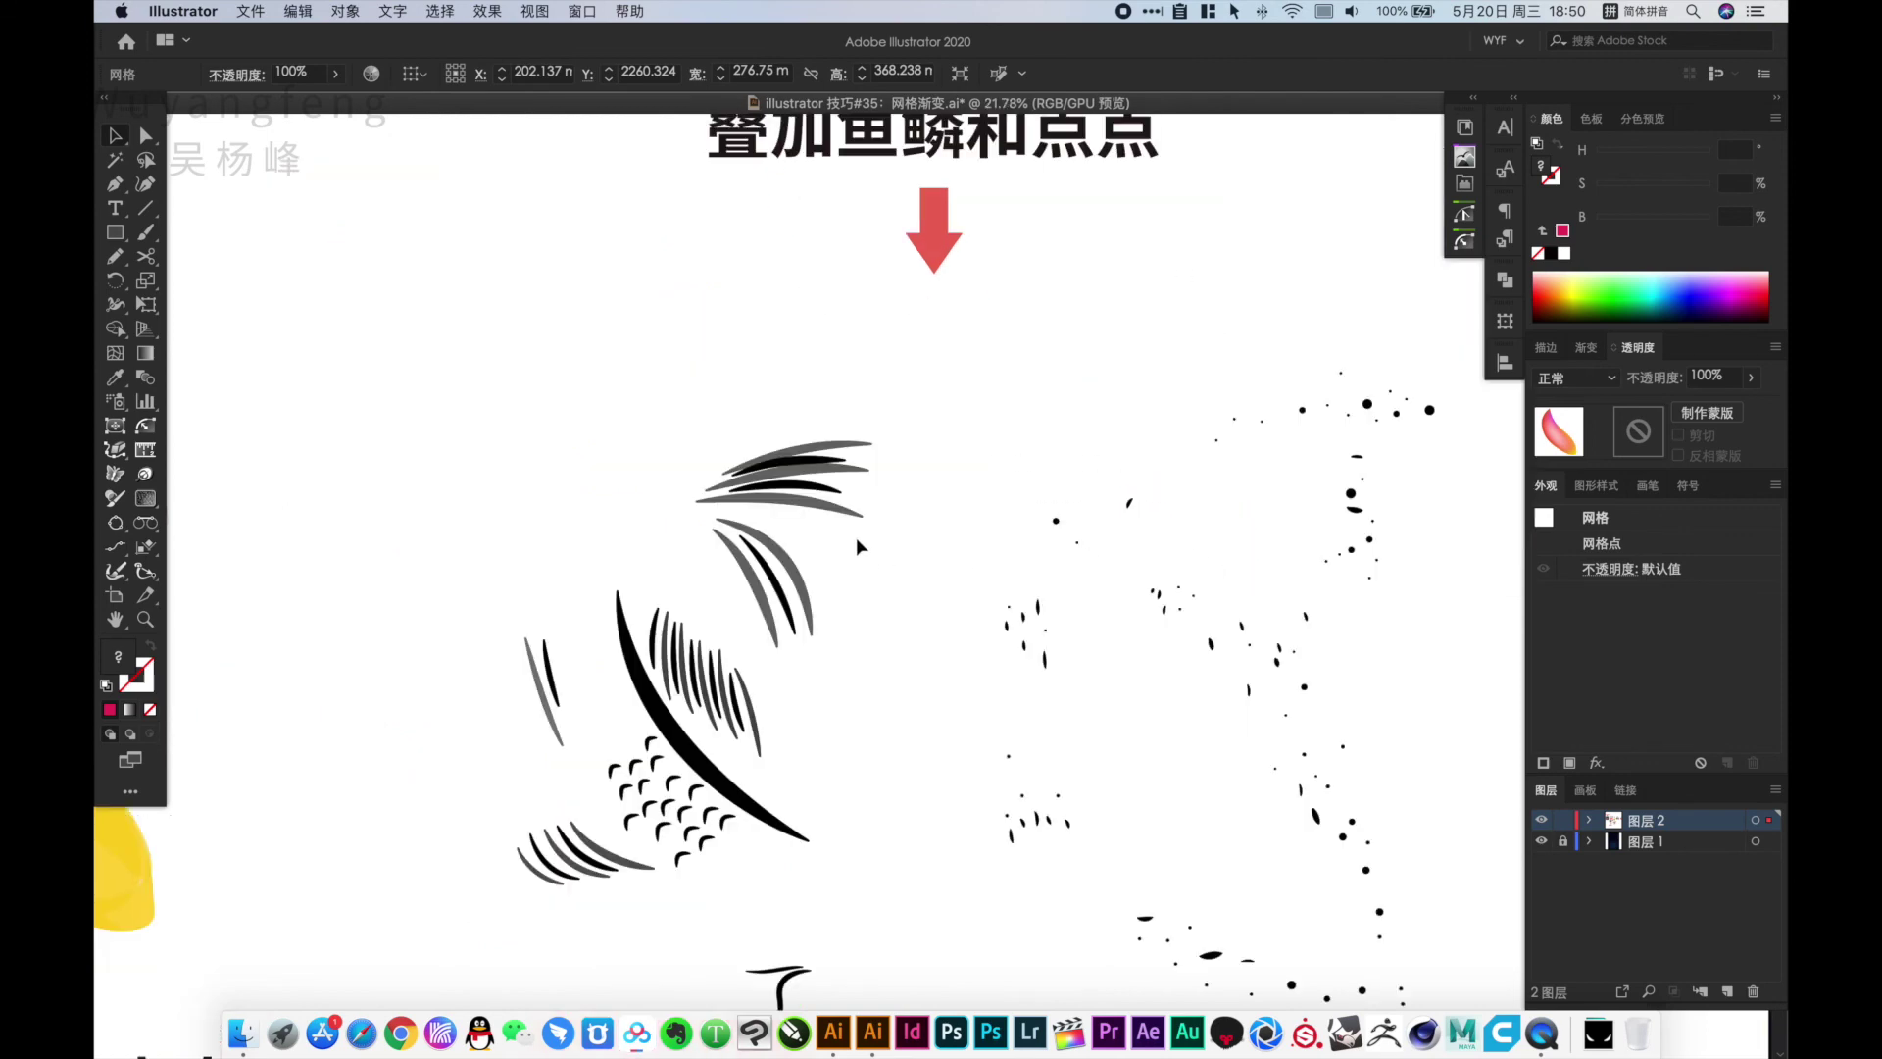
Select the scale strokes with the J shape, then the scattered dots group
{"action": "left_click", "coordinate": [860, 487]}
{"action": "left_click", "coordinate": [793, 664], "text": "alt"}
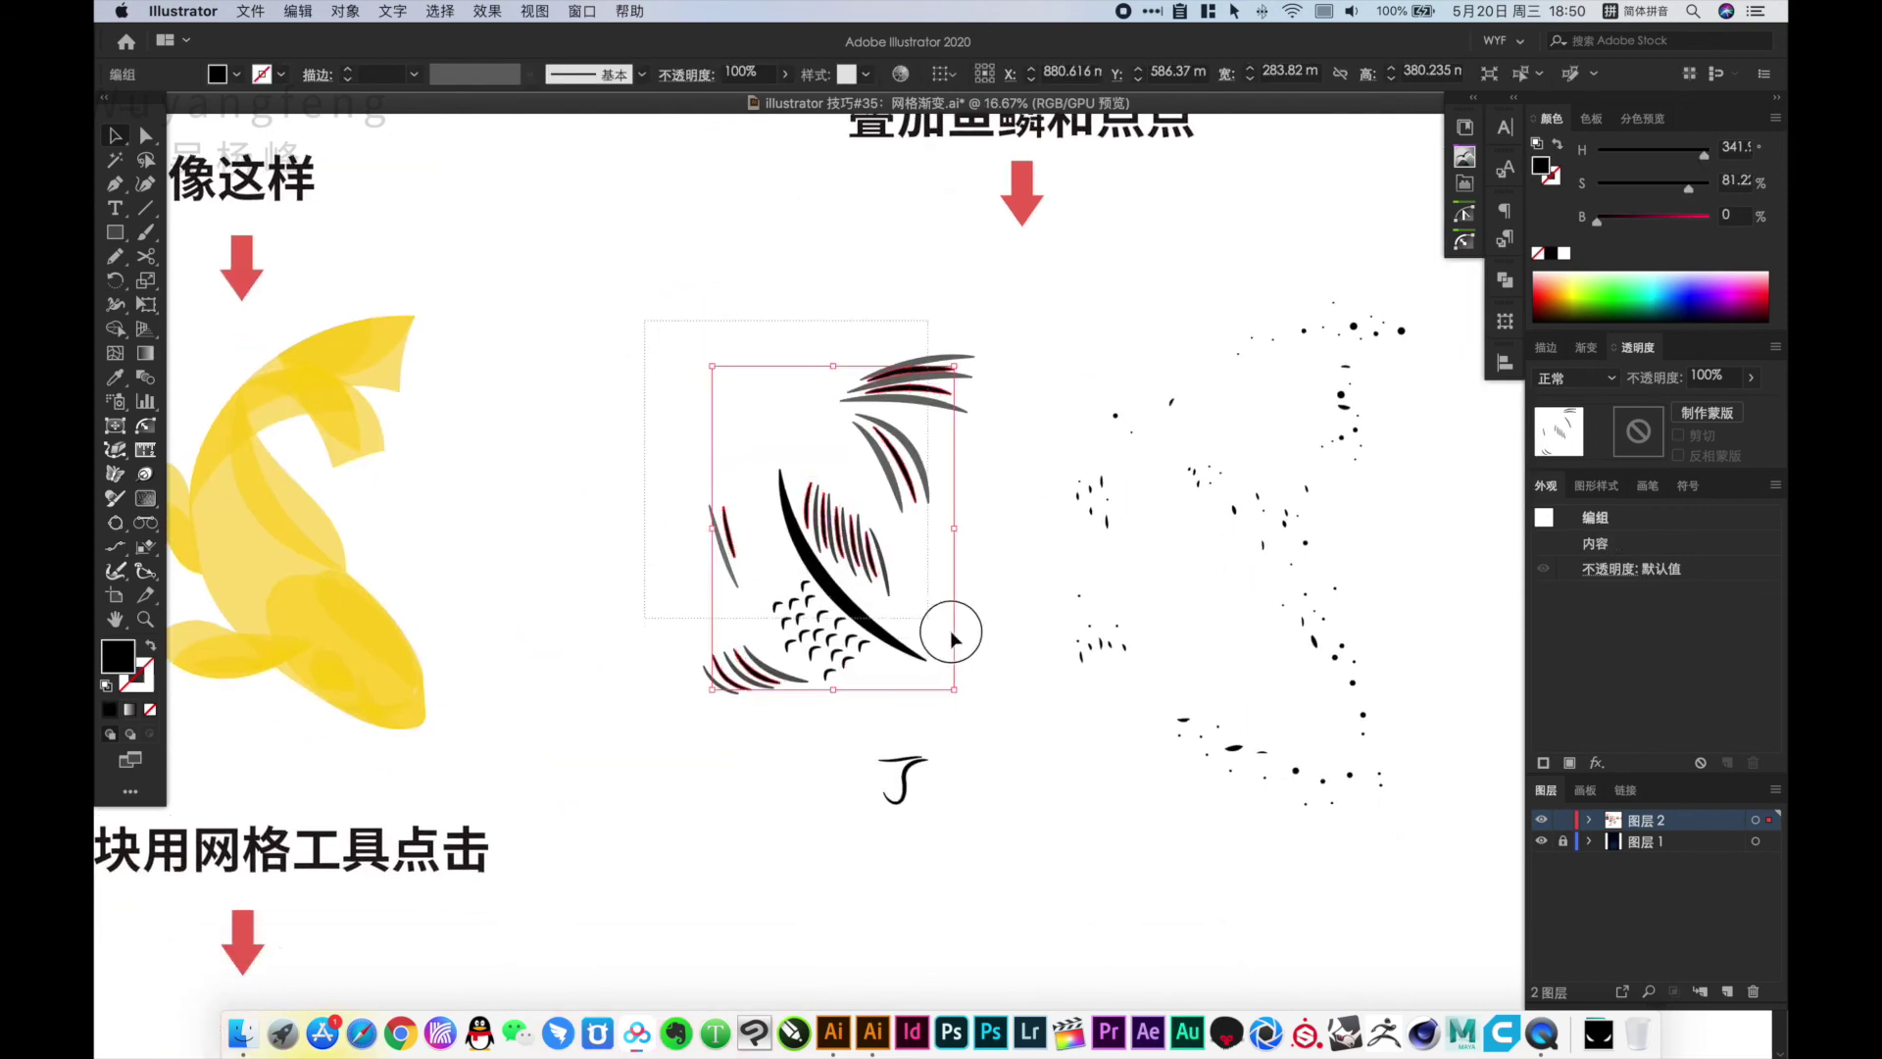
{"action": "left_click_drag", "start_coordinate": [957, 629], "coordinate": [985, 715]}
{"action": "scroll", "coordinate": [967, 686], "scroll_direction": "right", "scroll_amount": 5}
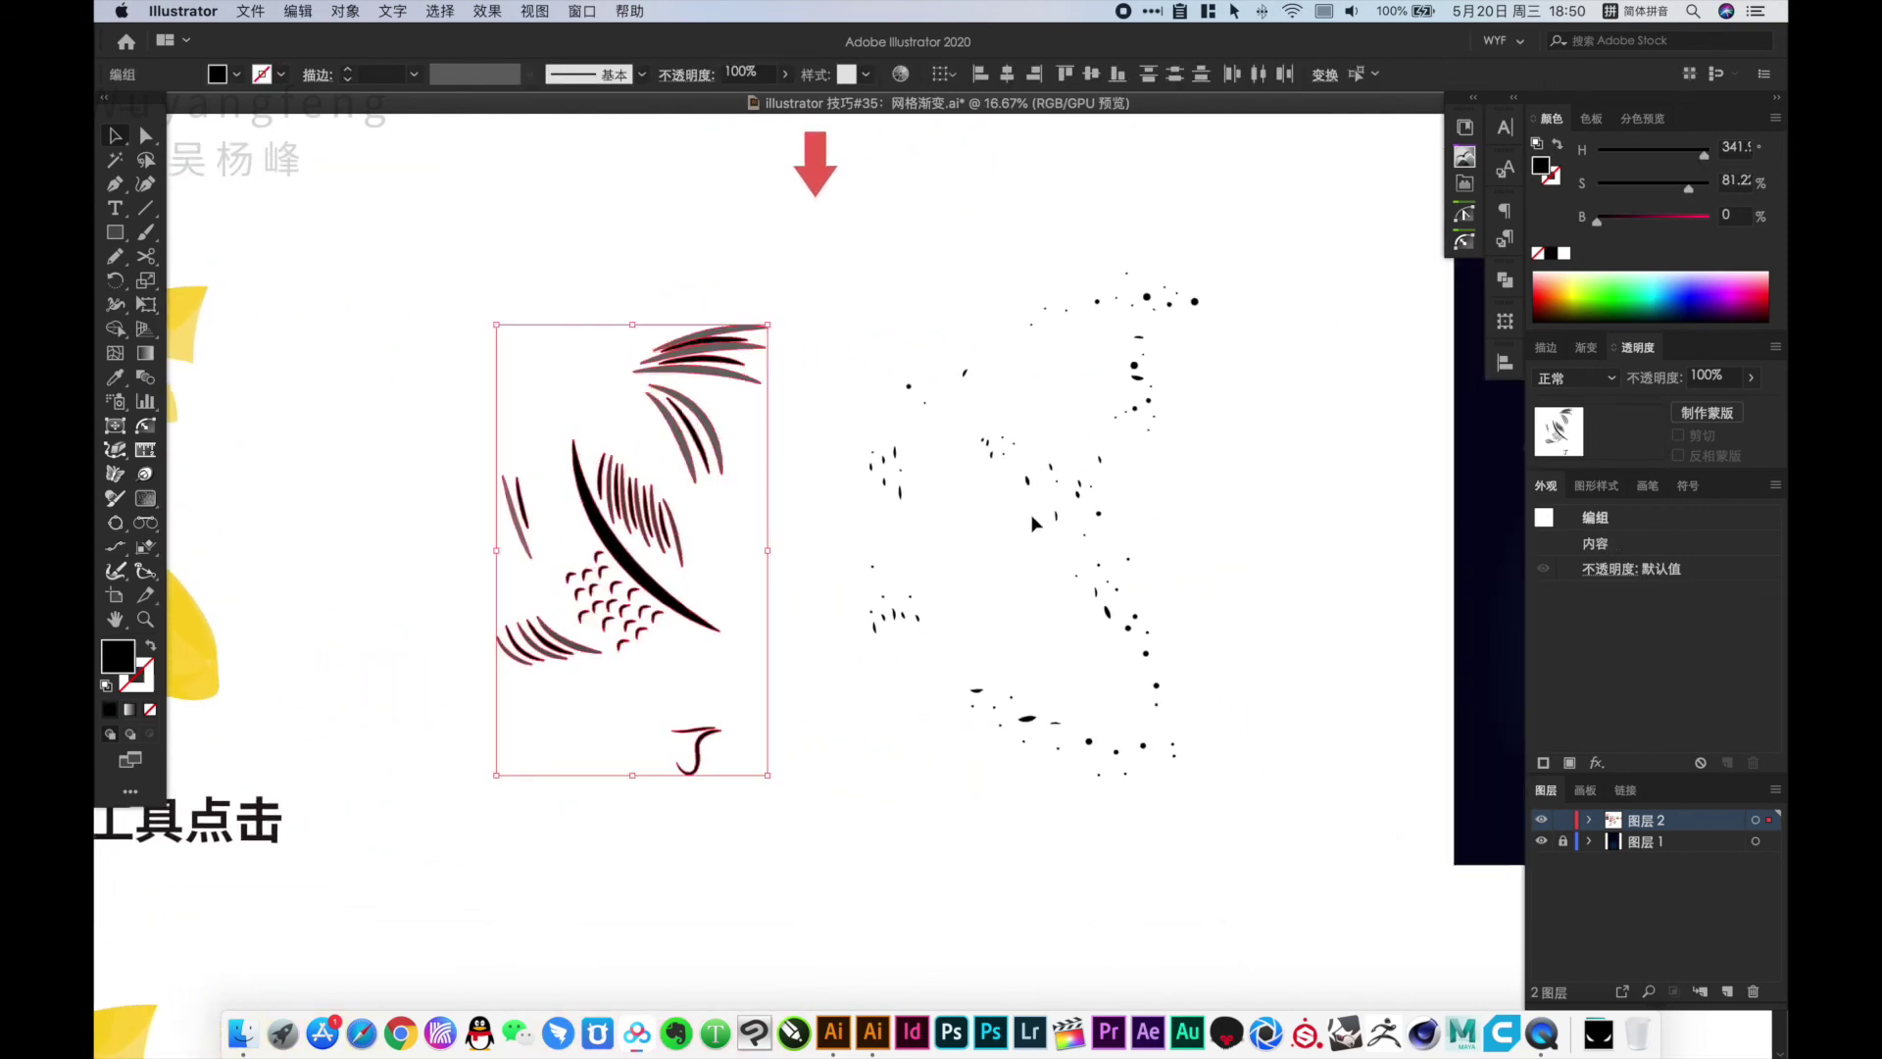
{"action": "scroll", "coordinate": [967, 437], "scroll_direction": "right", "scroll_amount": 3}
{"action": "left_click_drag", "start_coordinate": [852, 276], "coordinate": [1082, 789]}
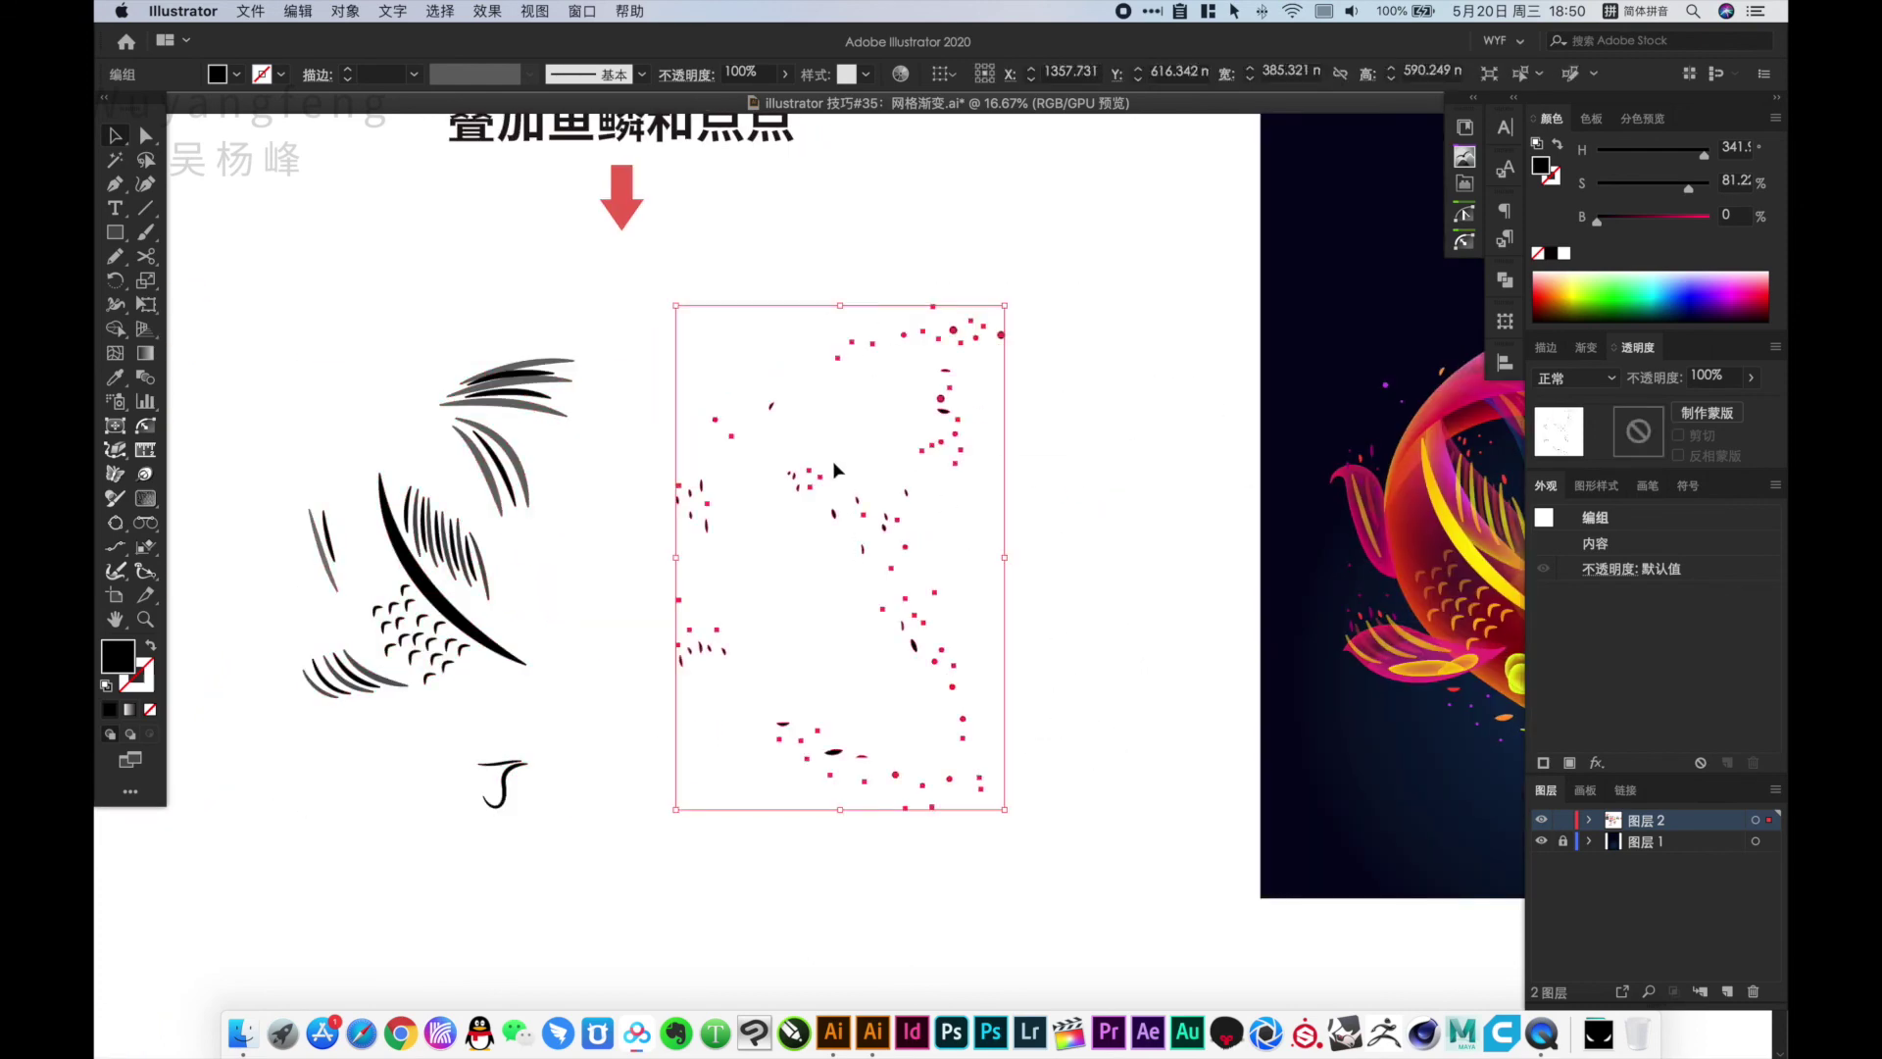
Bring the finished koi into view, fit the artboard with Ctrl+0, and deselect
{"action": "left_click_drag", "start_coordinate": [1173, 461], "coordinate": [629, 469]}
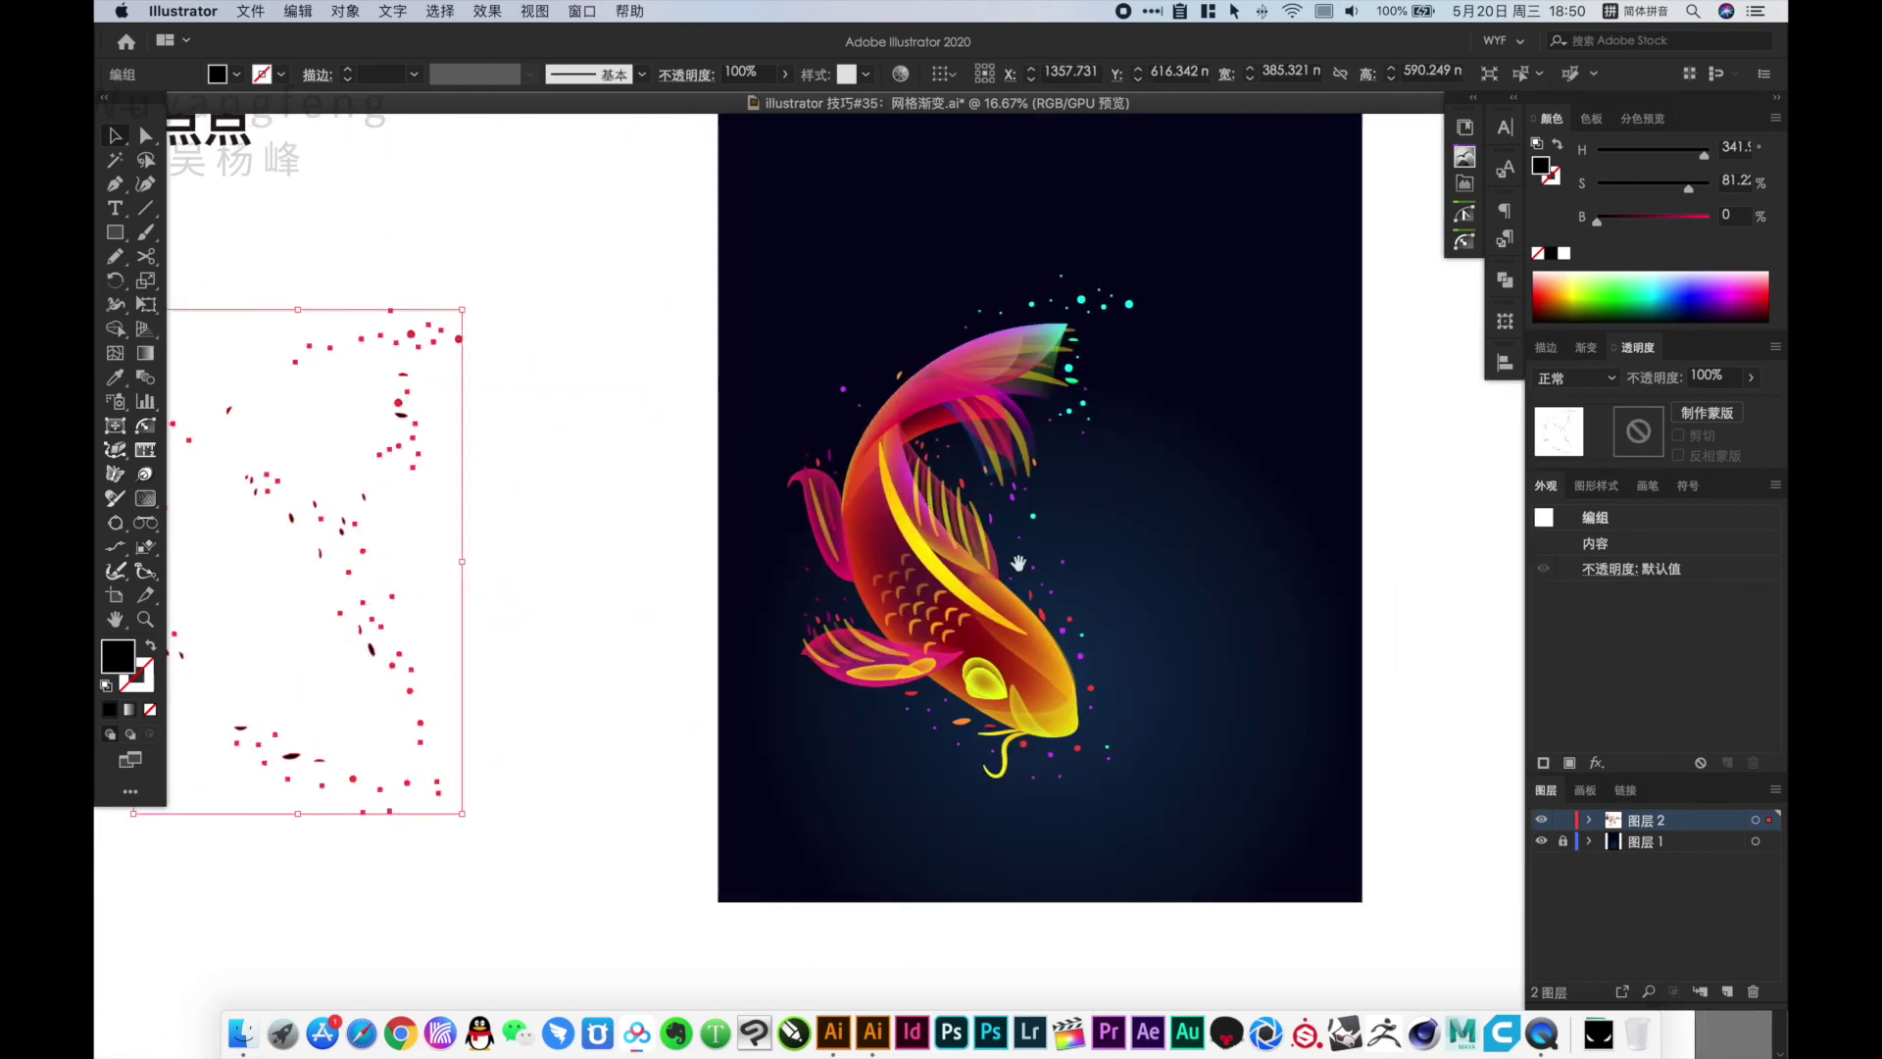
{"action": "left_click_drag", "start_coordinate": [769, 307], "coordinate": [1169, 723]}
{"action": "left_click", "coordinate": [831, 637]}
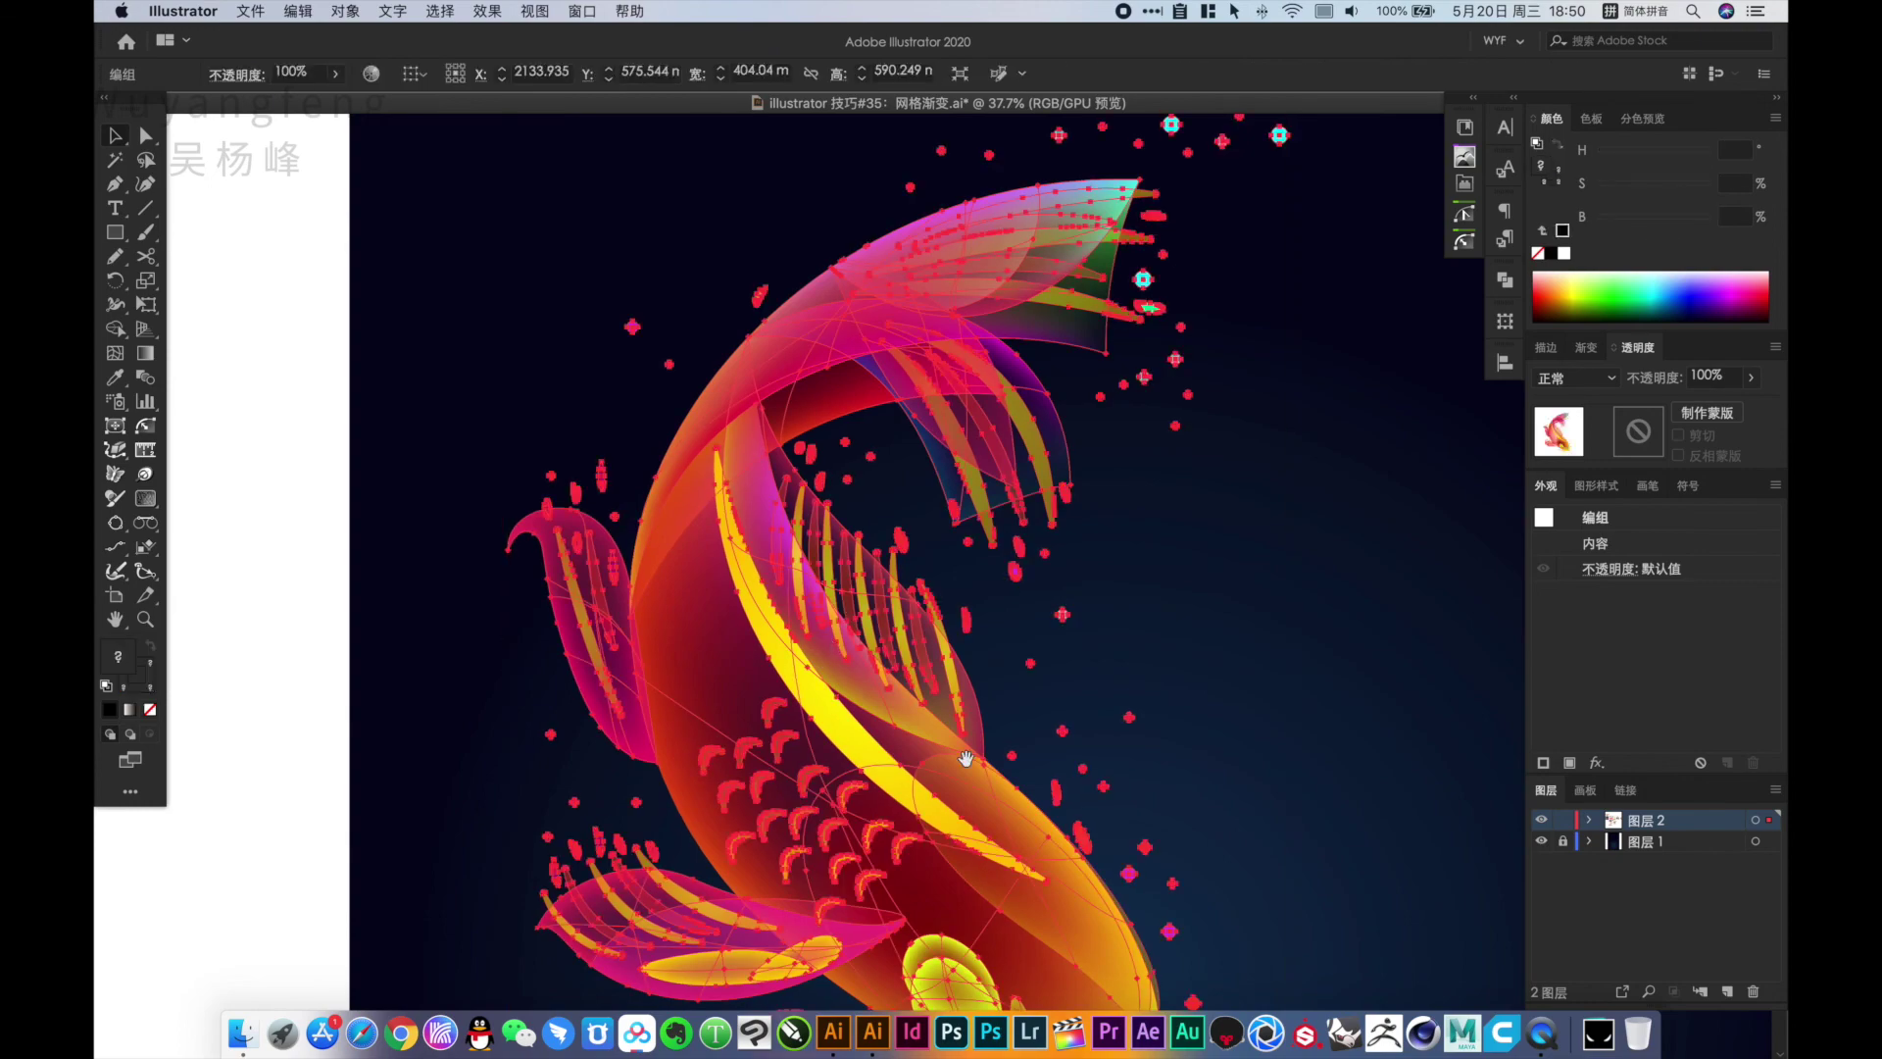
{"action": "left_click_drag", "start_coordinate": [1096, 934], "coordinate": [1086, 586]}
{"action": "key", "text": "ctrl+equal"}
{"action": "key", "text": "ctrl+equal"}
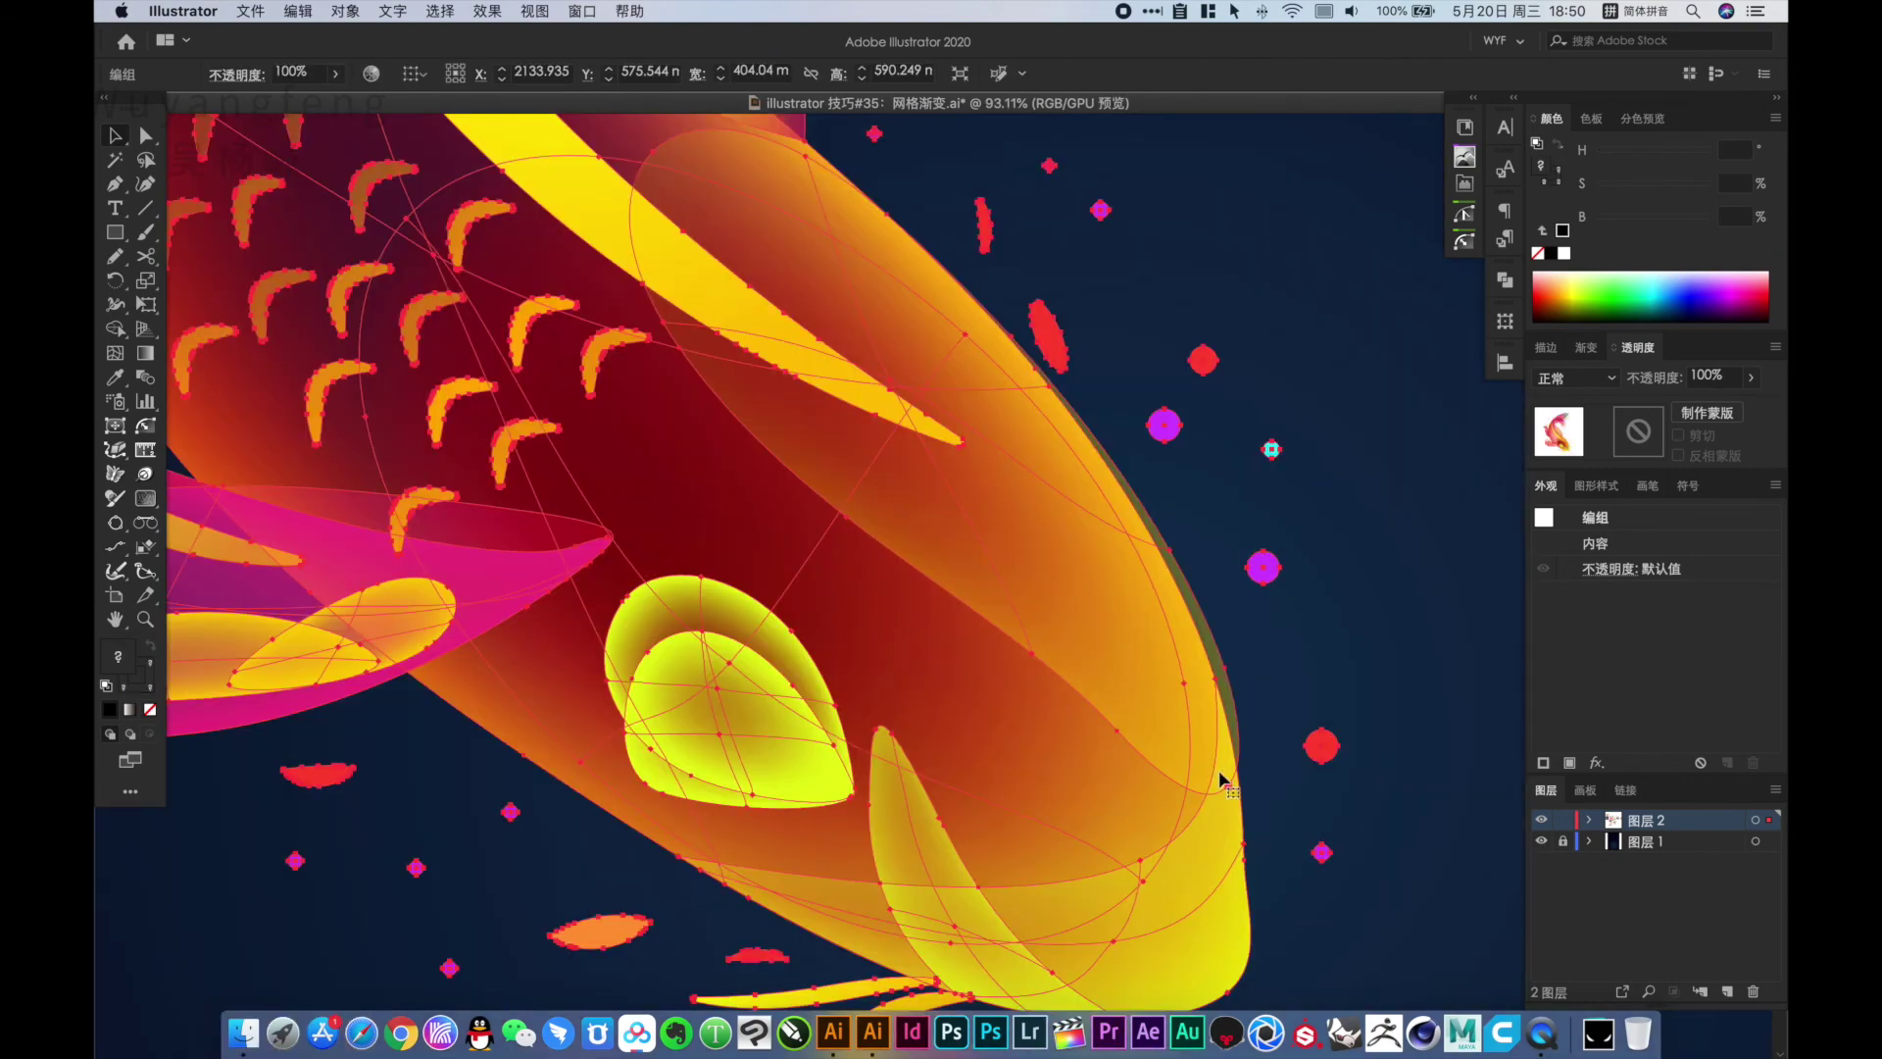
{"action": "key", "text": "ctrl+0"}
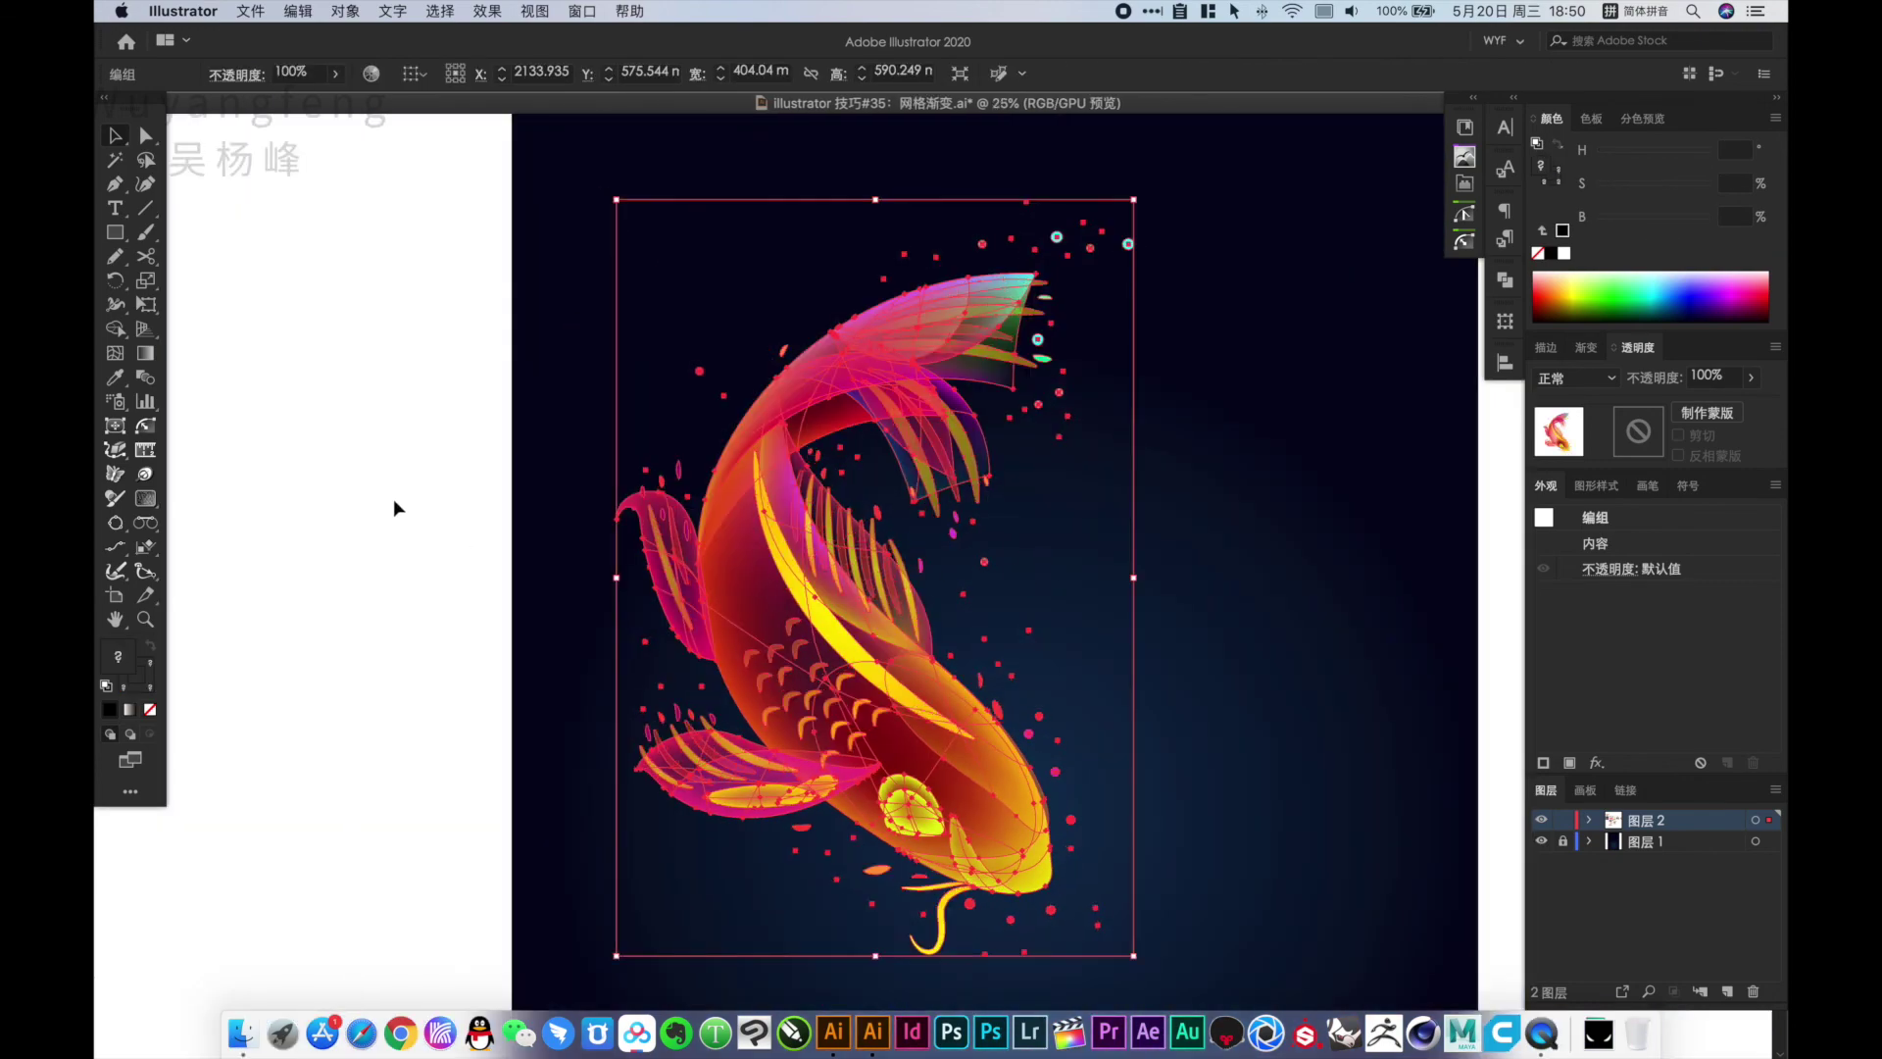
{"action": "left_click", "coordinate": [392, 498]}
Enter the koi group in isolation mode and move the yellow leaf and a pink fin right
{"action": "left_click_drag", "start_coordinate": [1158, 759], "coordinate": [1108, 759]}
{"action": "double_click", "coordinate": [925, 762]}
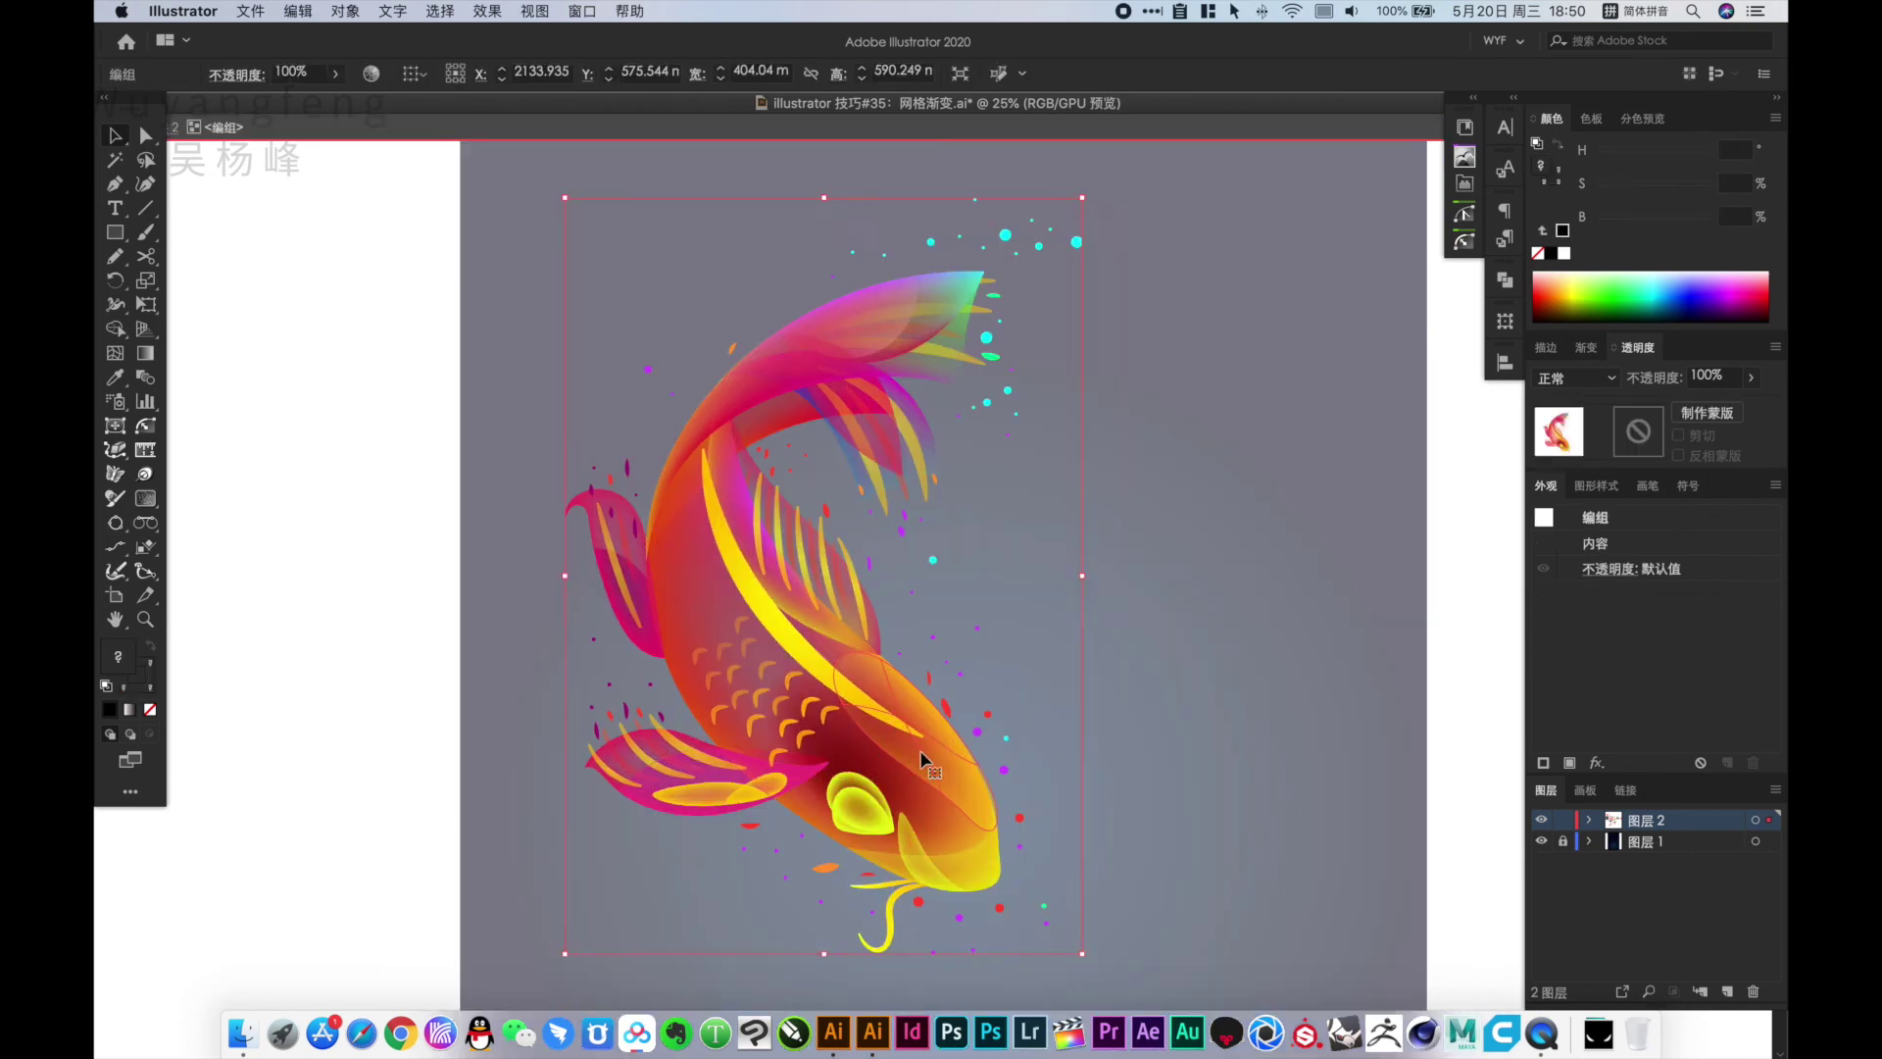
{"action": "left_click", "coordinate": [947, 759]}
{"action": "left_click_drag", "start_coordinate": [947, 759], "coordinate": [1231, 698]}
{"action": "left_click", "coordinate": [1298, 774]}
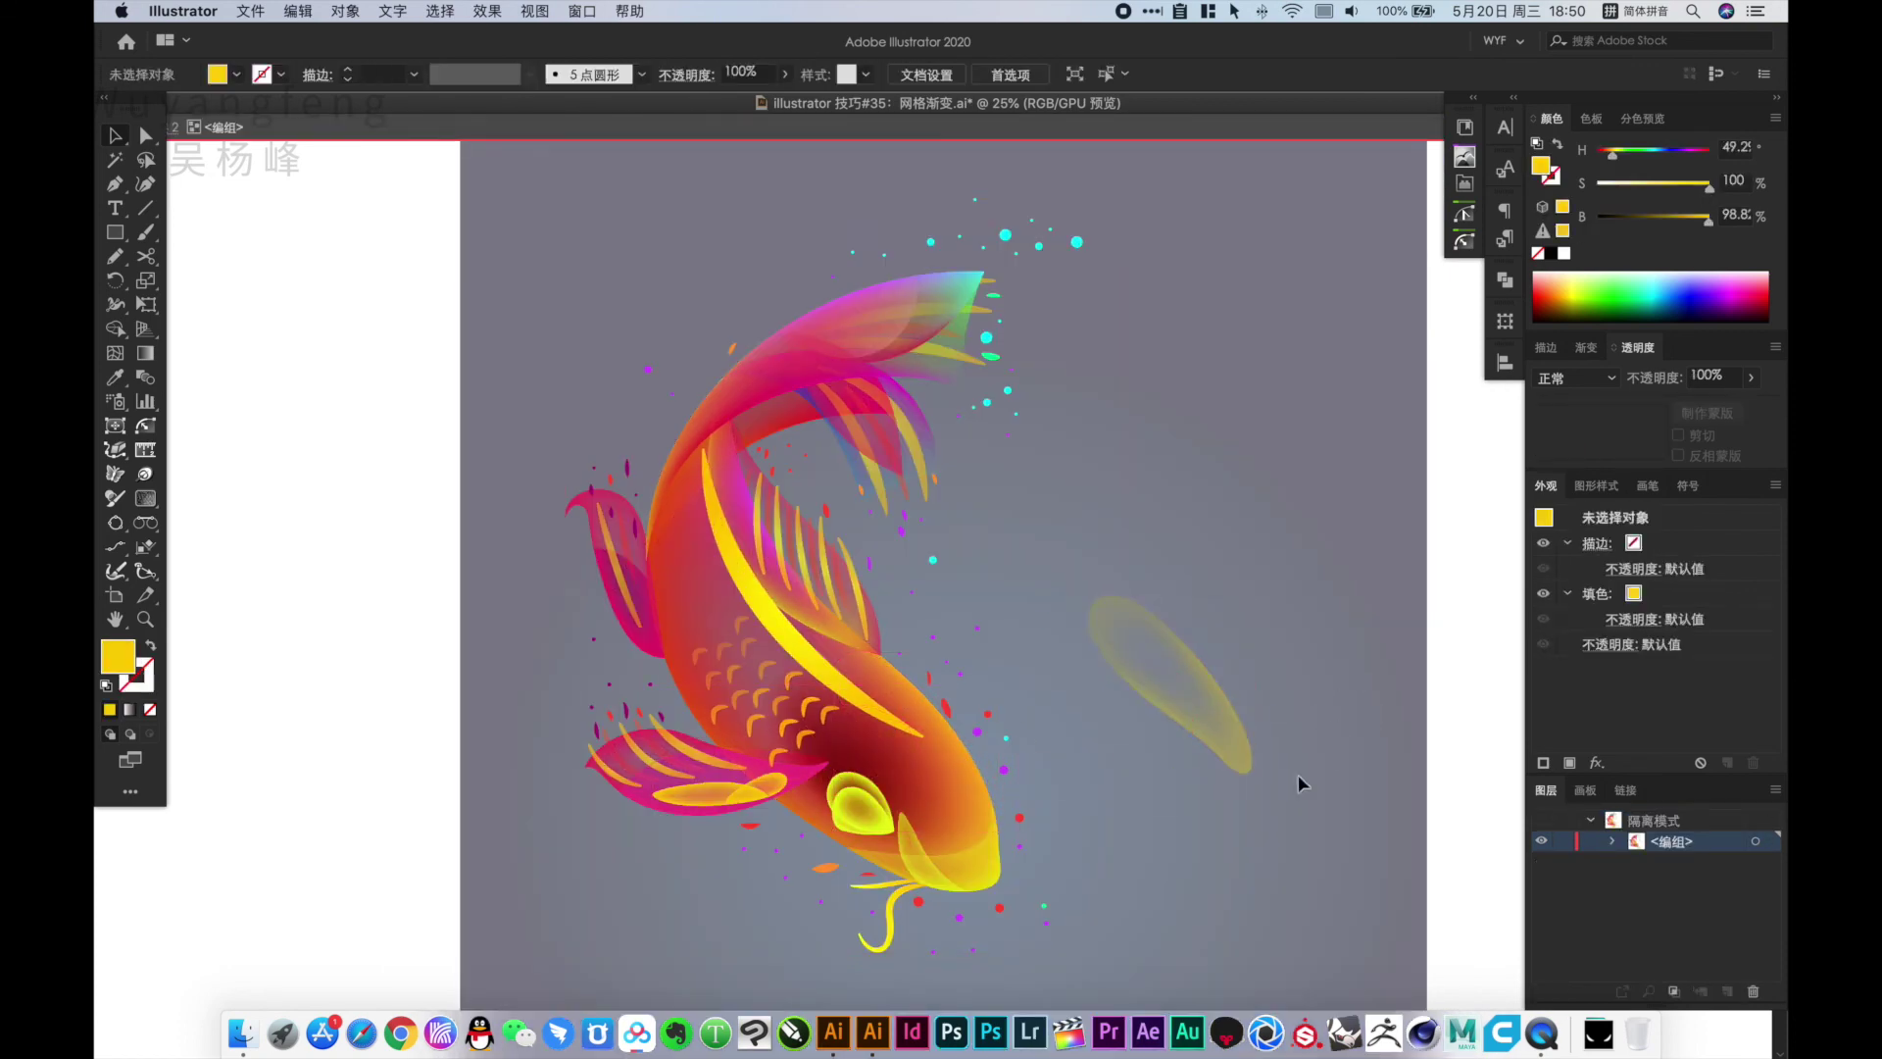
{"action": "left_click_drag", "start_coordinate": [808, 590], "coordinate": [1281, 538]}
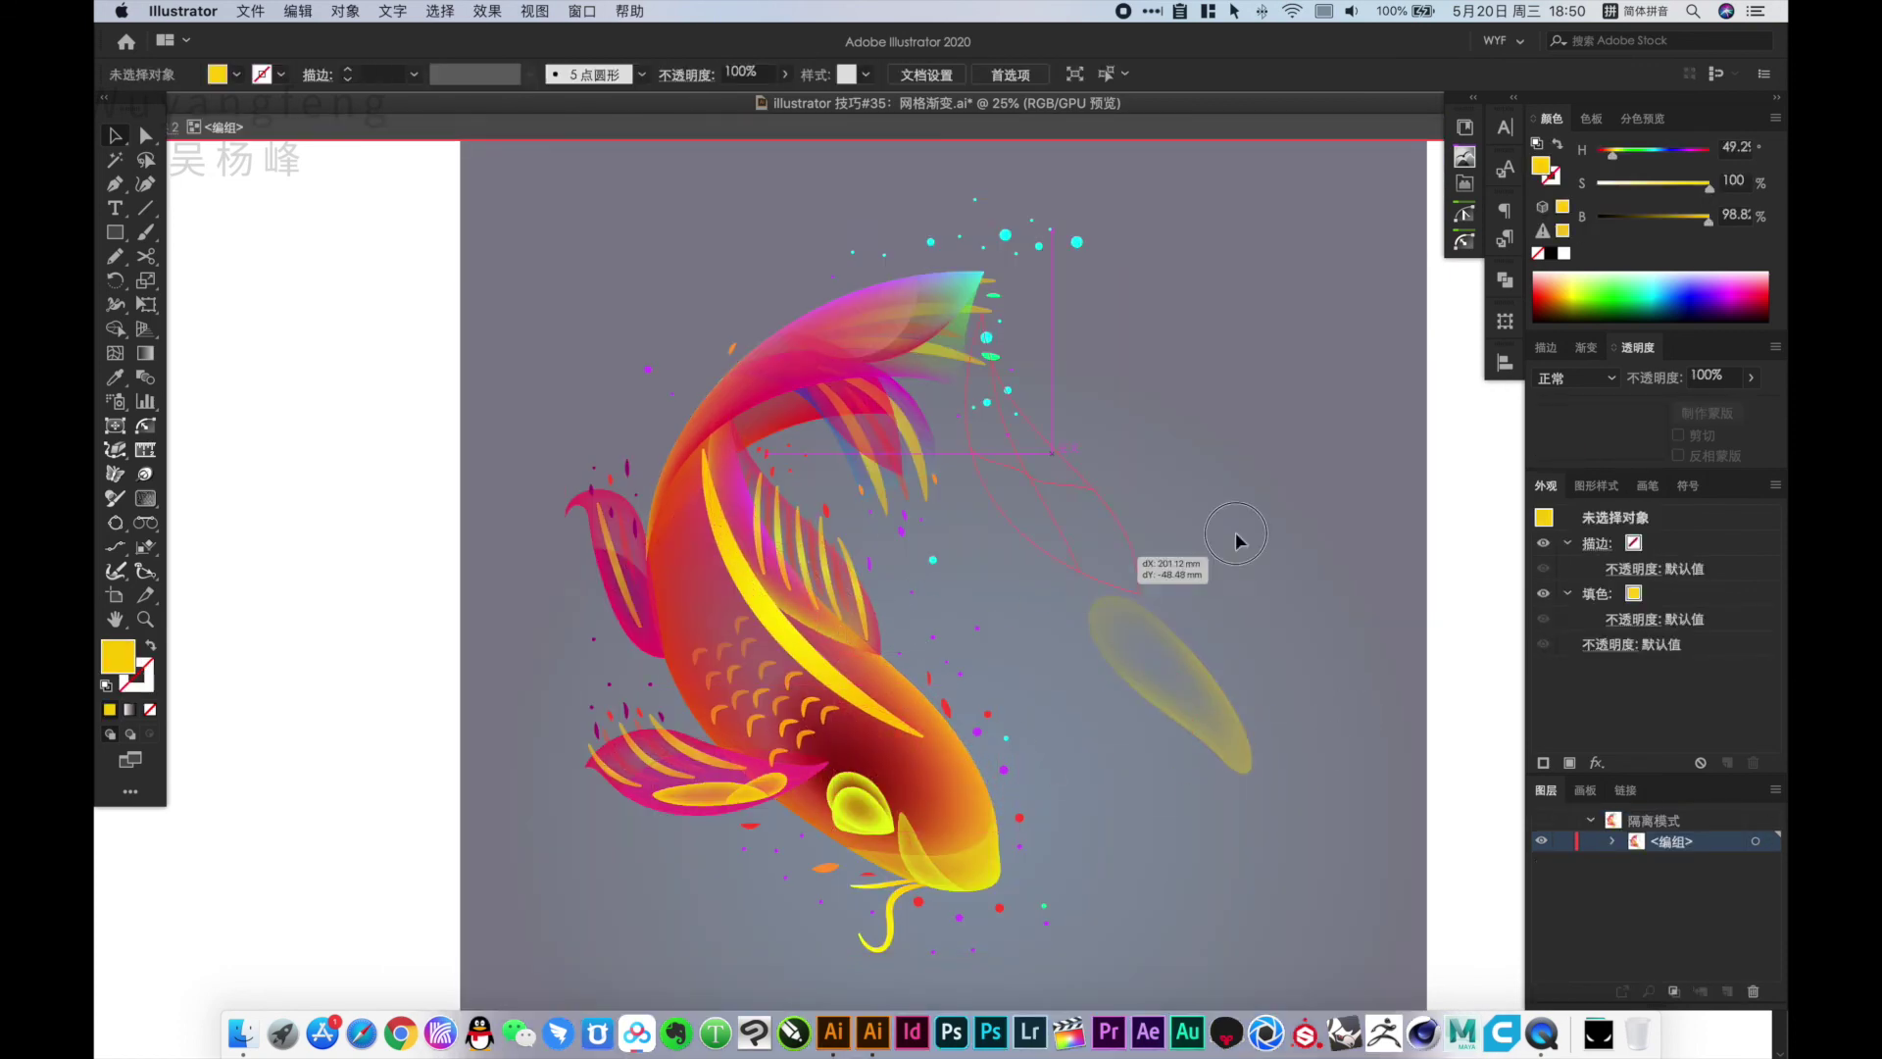
Pull the top fin, pink fins, magenta arc and small pink fin away from the body
{"action": "left_click_drag", "start_coordinate": [915, 321], "coordinate": [735, 191]}
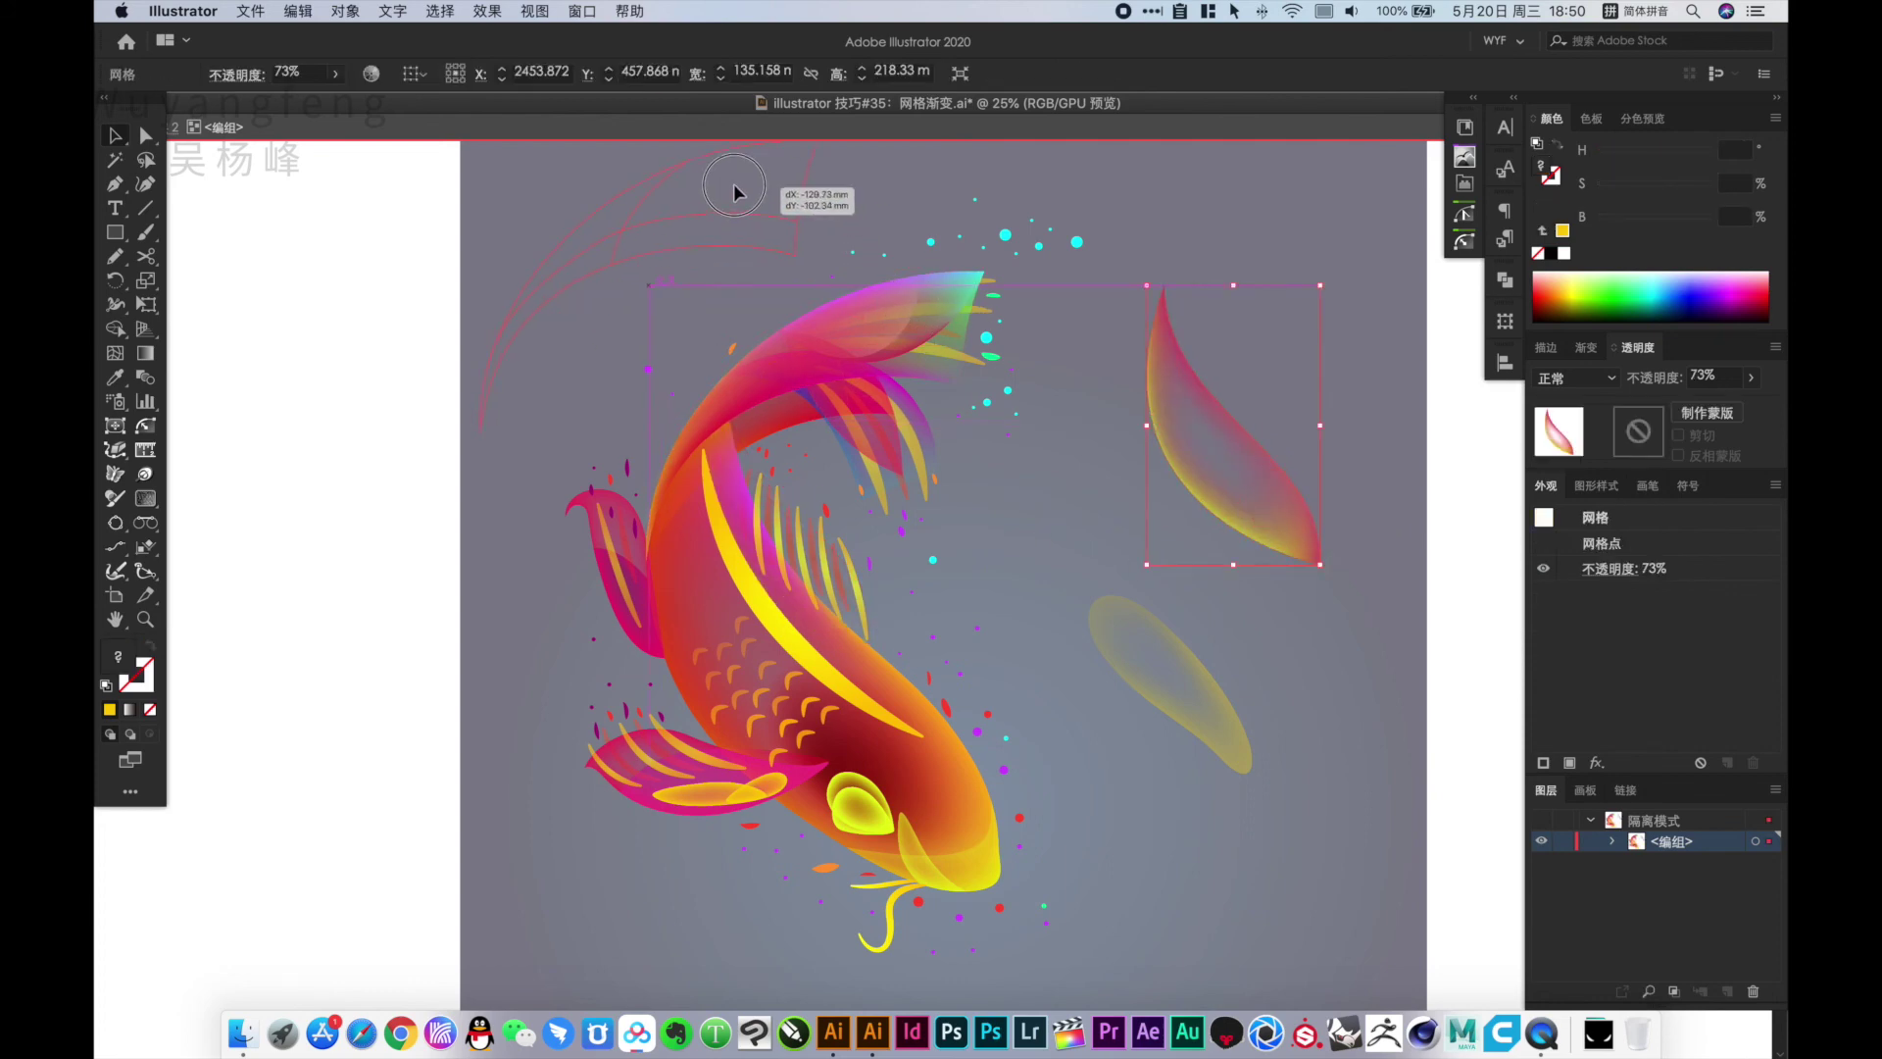
{"action": "left_click_drag", "start_coordinate": [930, 316], "coordinate": [1286, 216]}
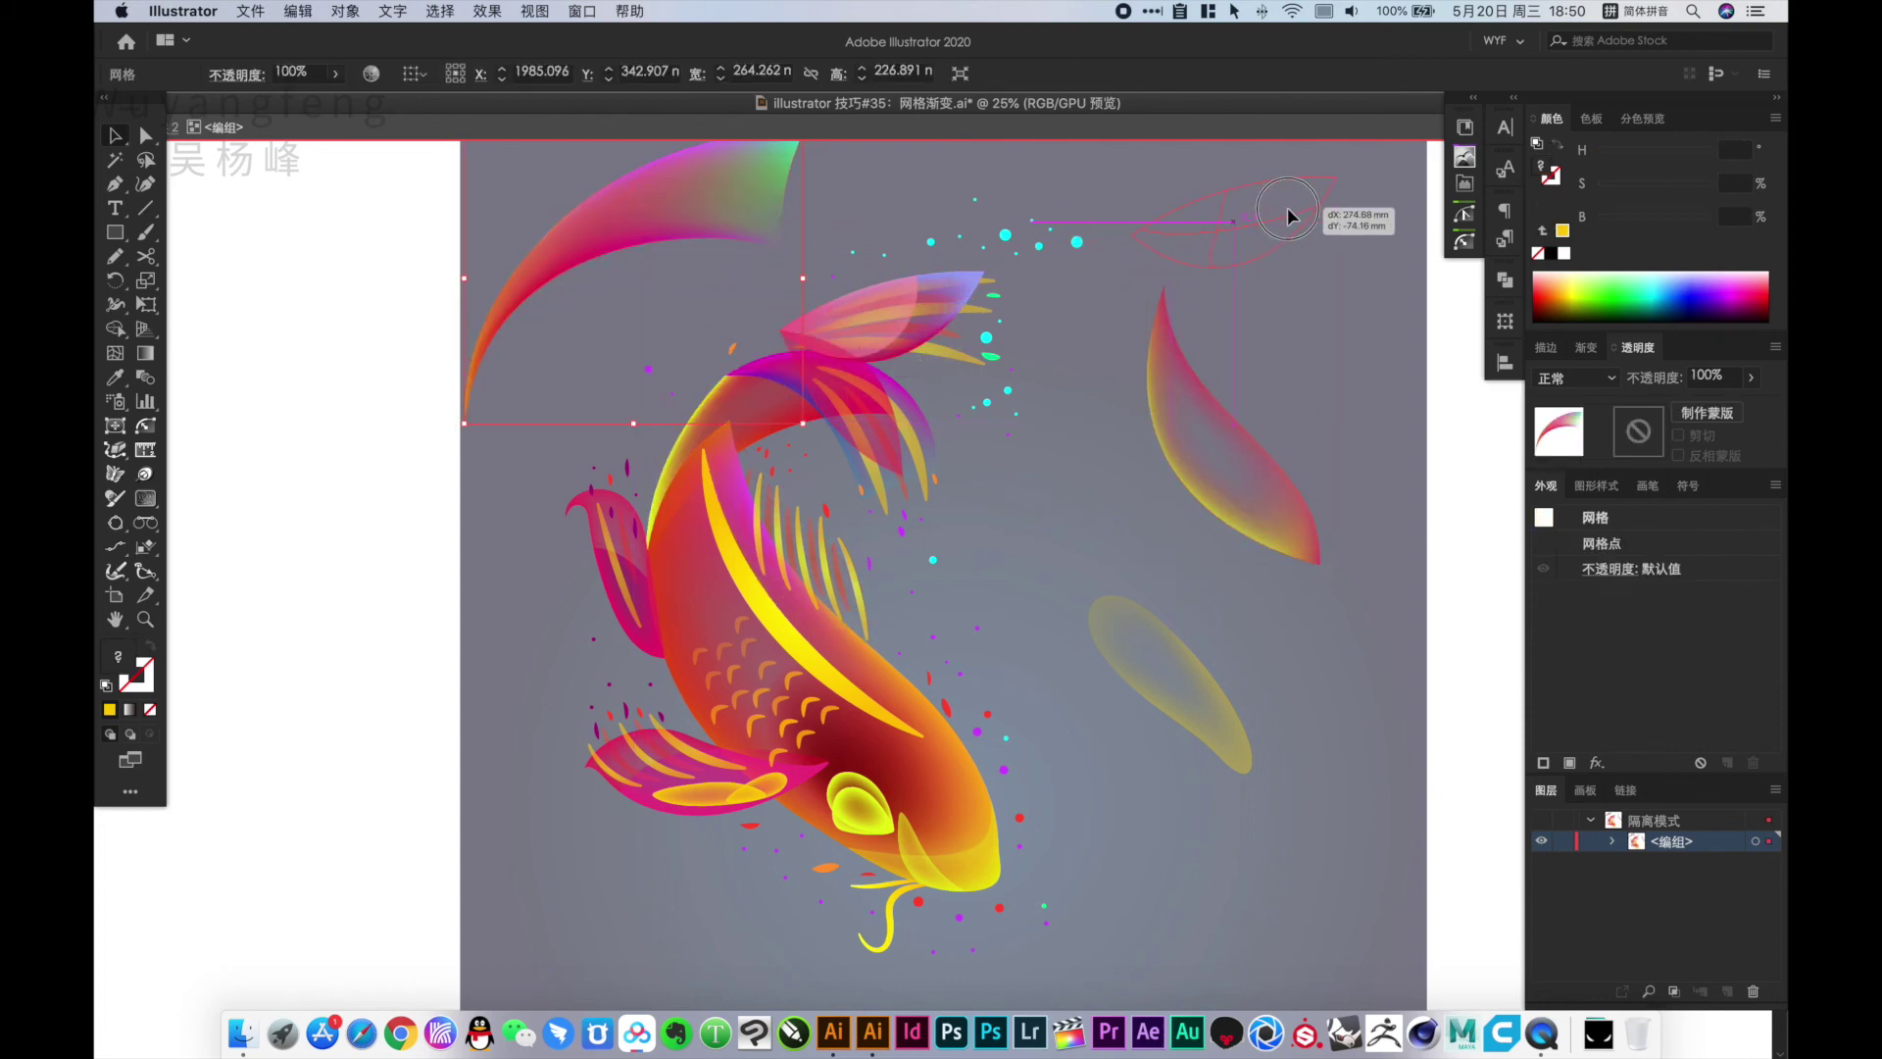
{"action": "mouse_move", "coordinate": [873, 316]}
{"action": "left_mouse_down"}
{"action": "mouse_move", "coordinate": [1083, 325]}
{"action": "mouse_move", "coordinate": [1116, 577]}
{"action": "mouse_move", "coordinate": [1136, 559]}
{"action": "left_mouse_up"}
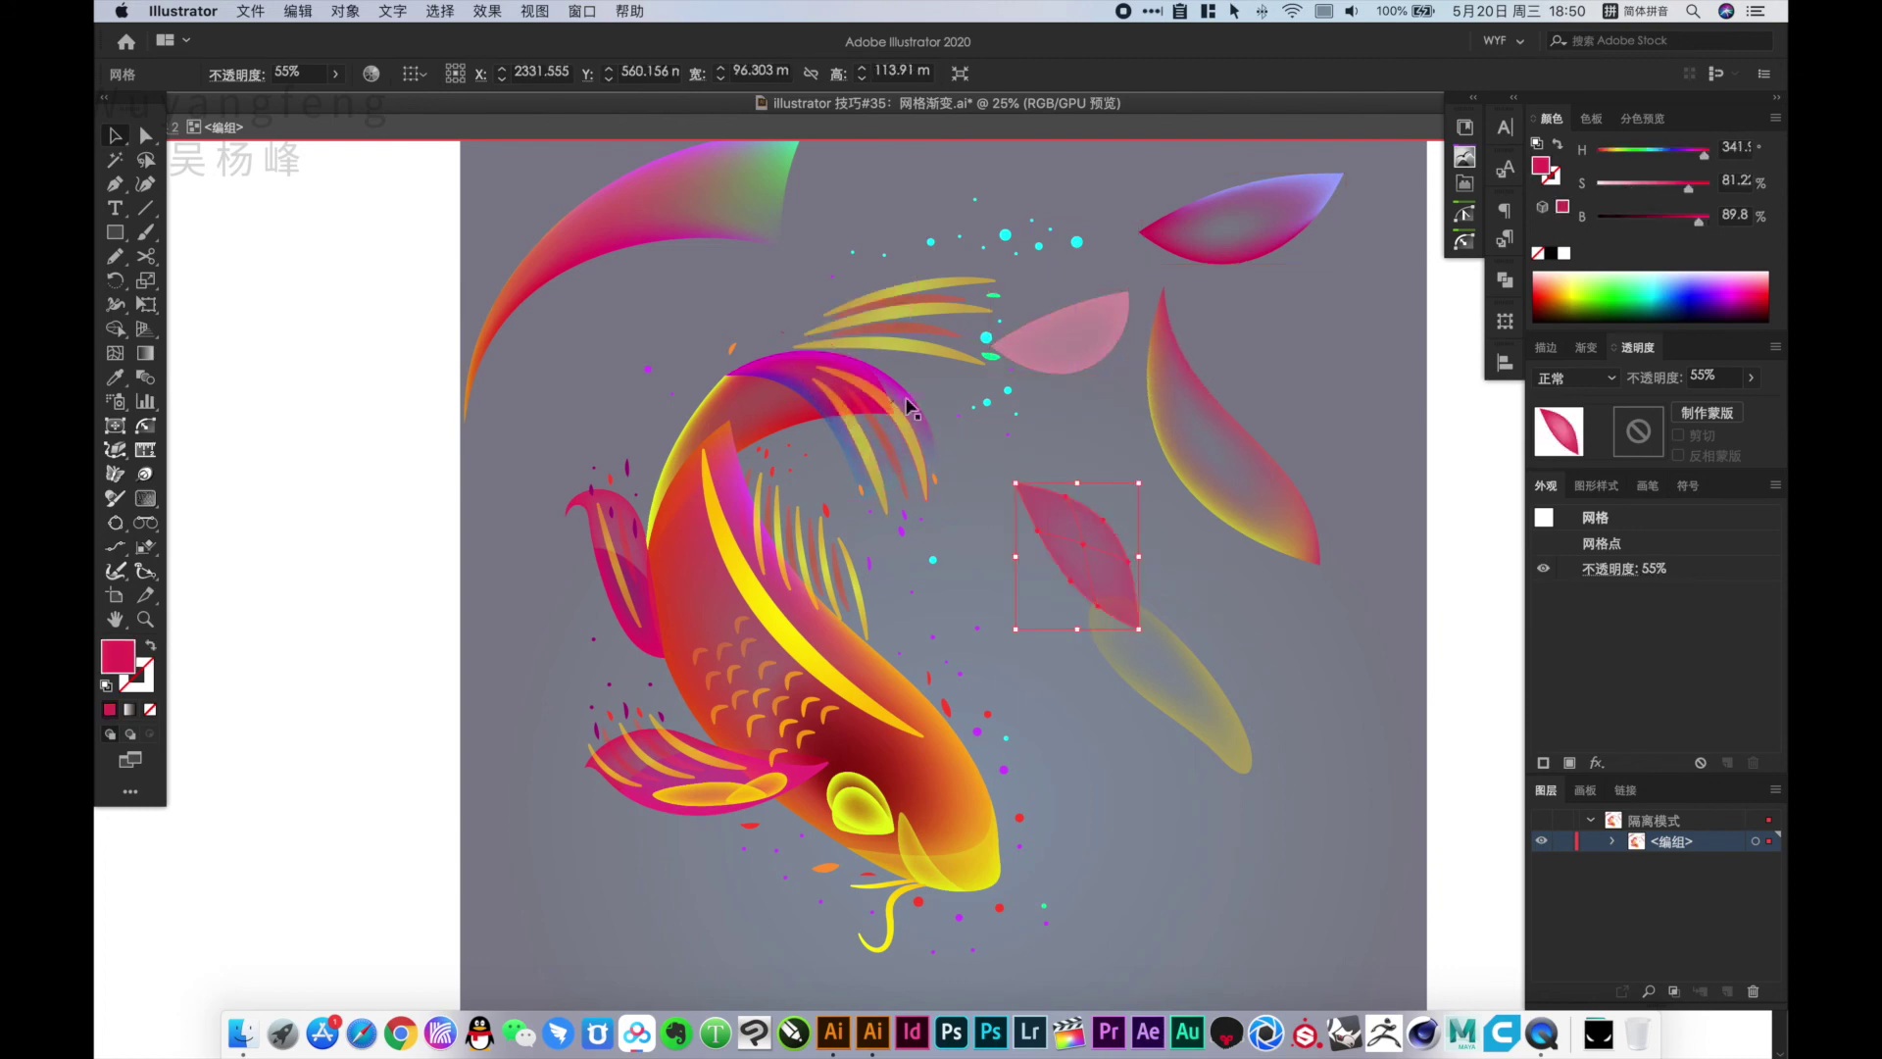
{"action": "mouse_move", "coordinate": [902, 397]}
{"action": "left_mouse_down"}
{"action": "mouse_move", "coordinate": [1147, 443]}
{"action": "mouse_move", "coordinate": [554, 404]}
{"action": "mouse_move", "coordinate": [590, 412]}
{"action": "left_mouse_up"}
{"action": "mouse_move", "coordinate": [627, 528]}
{"action": "left_mouse_down"}
{"action": "mouse_move", "coordinate": [570, 655]}
{"action": "mouse_move", "coordinate": [799, 662]}
{"action": "left_mouse_up"}
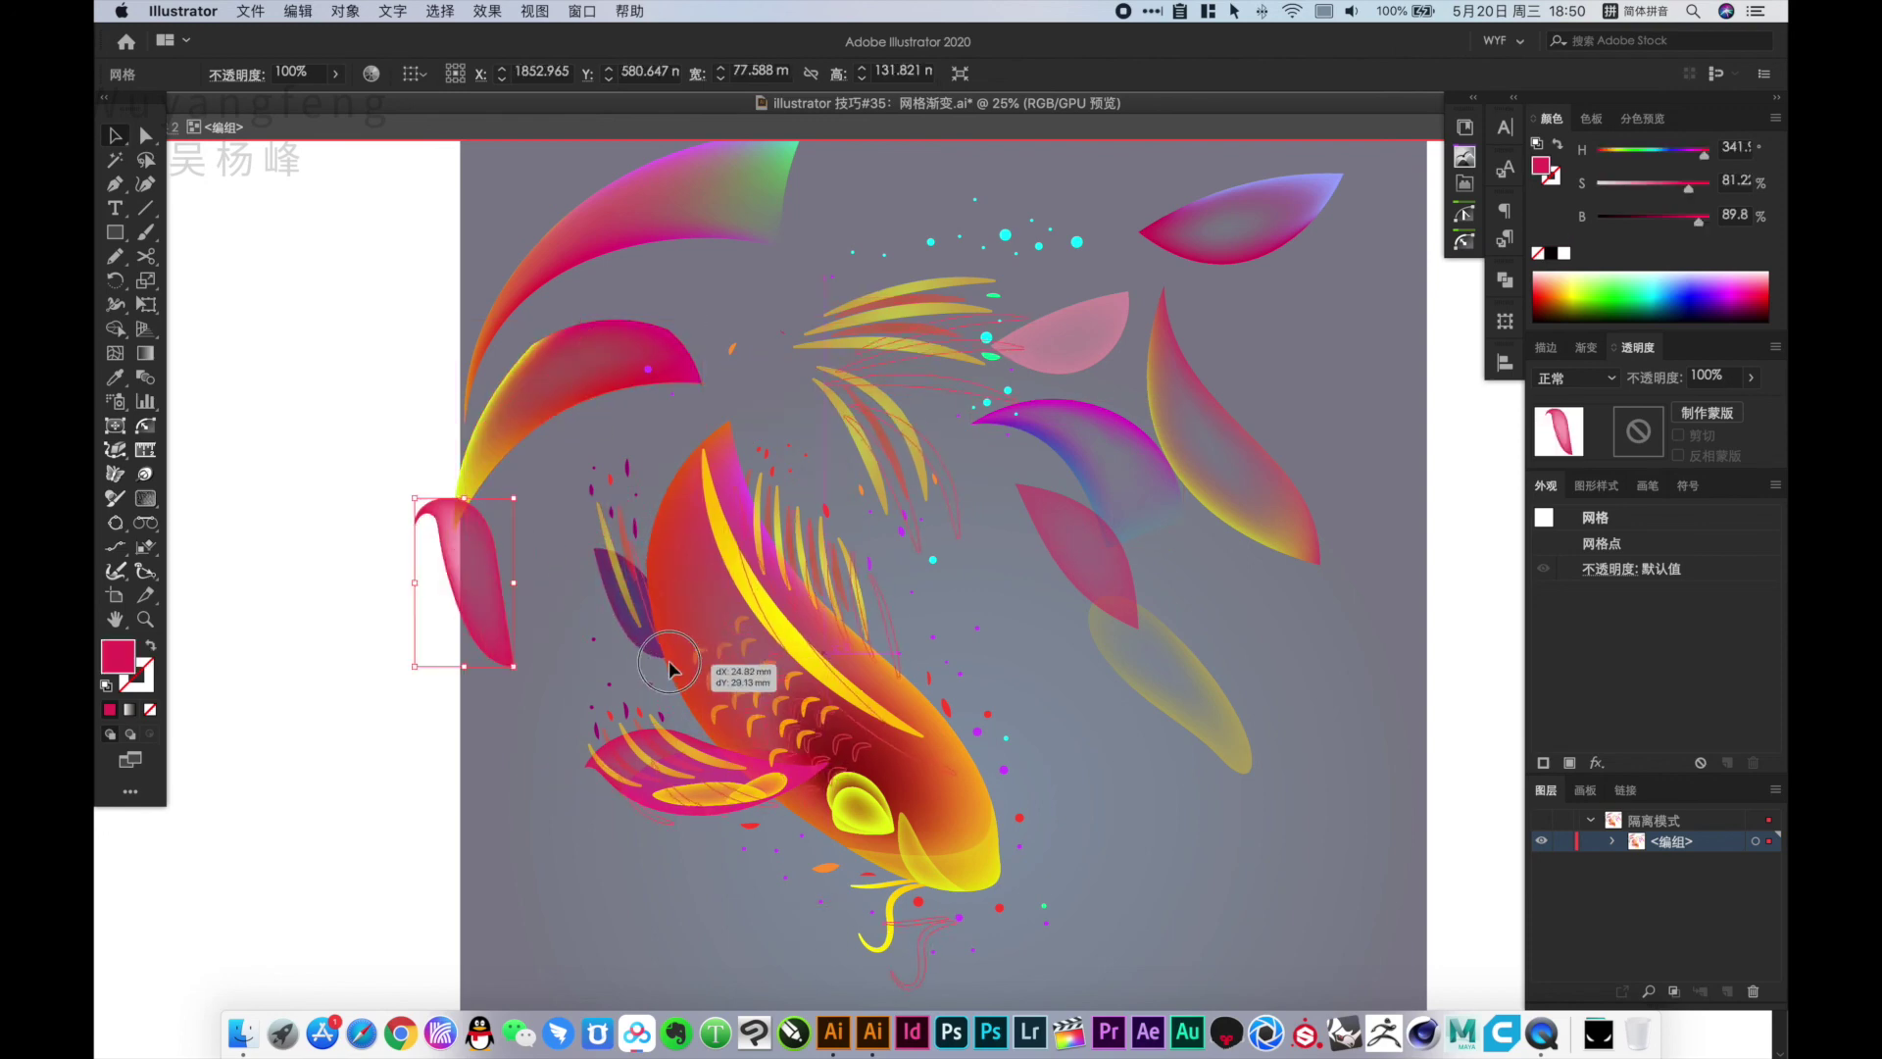
Move the pink and purple fins and the small yellow ellipse downward off the fish
{"action": "left_click", "coordinate": [612, 610]}
{"action": "left_click_drag", "start_coordinate": [607, 781], "coordinate": [506, 836]}
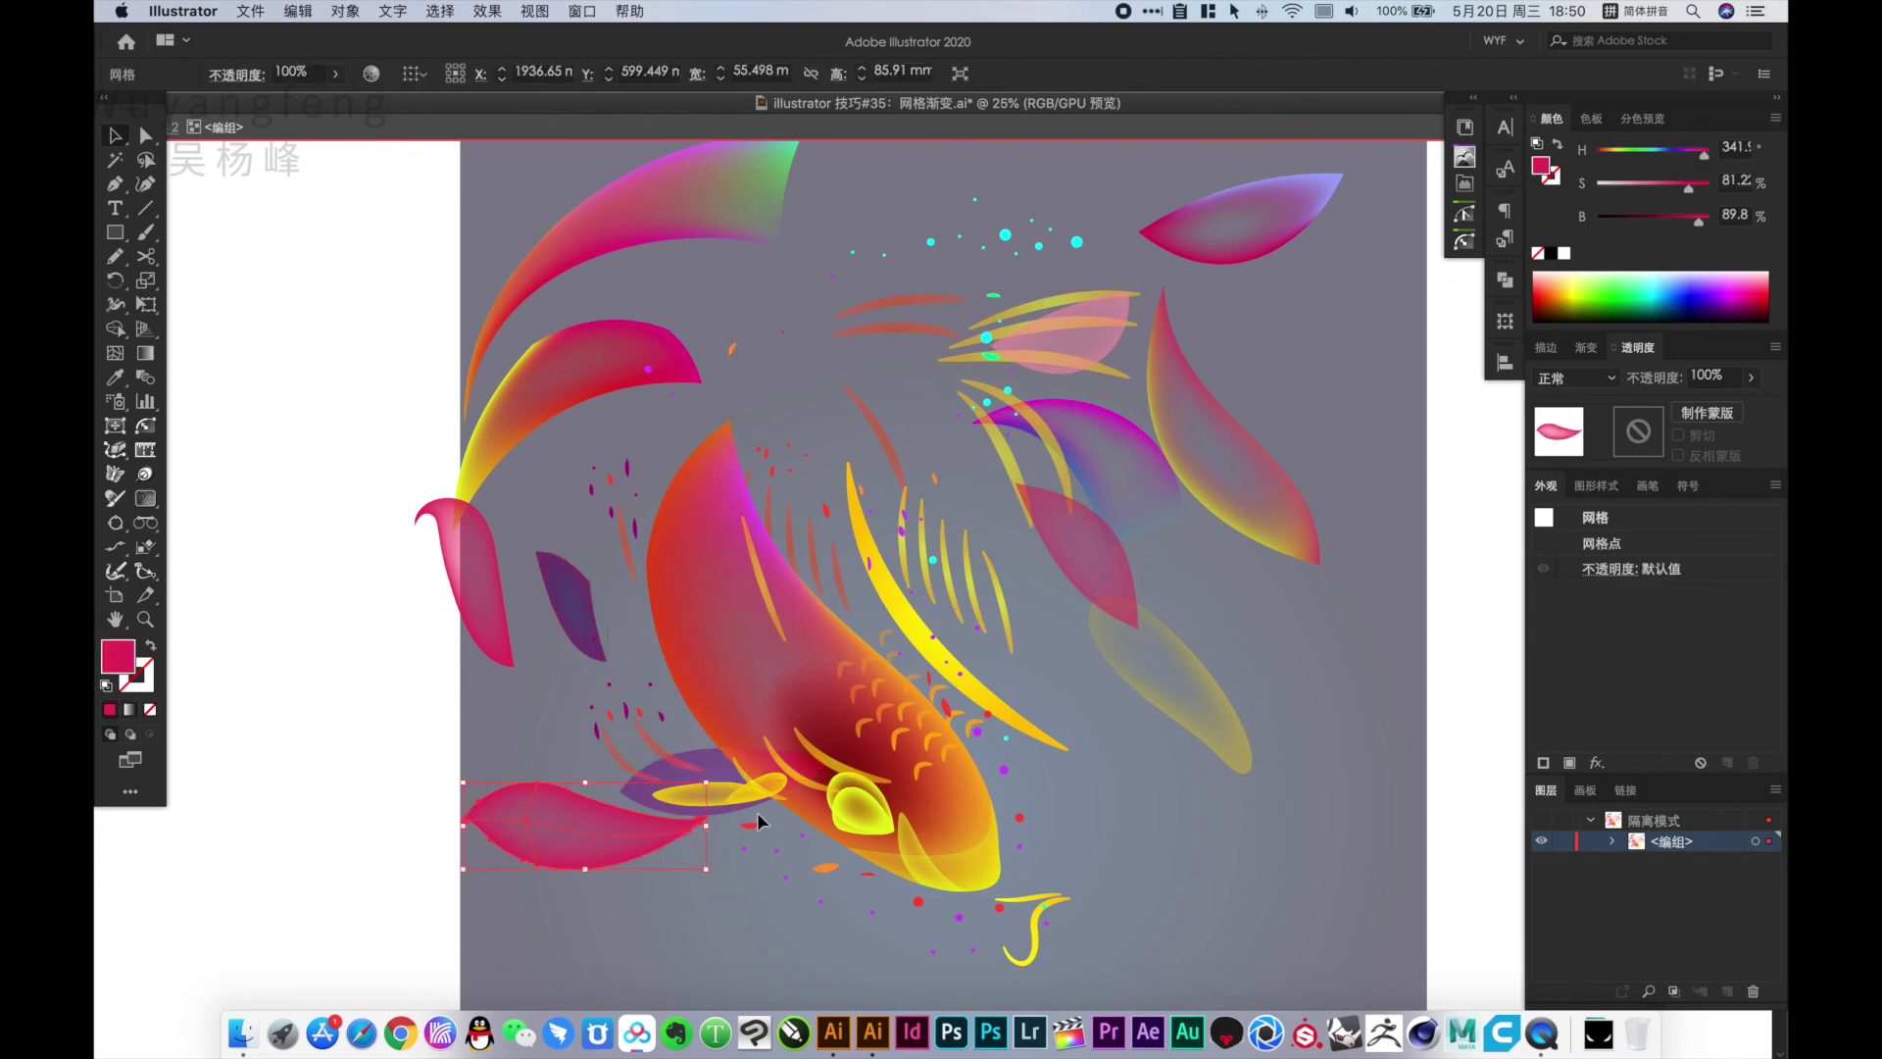
{"action": "left_click_drag", "start_coordinate": [705, 769], "coordinate": [710, 897]}
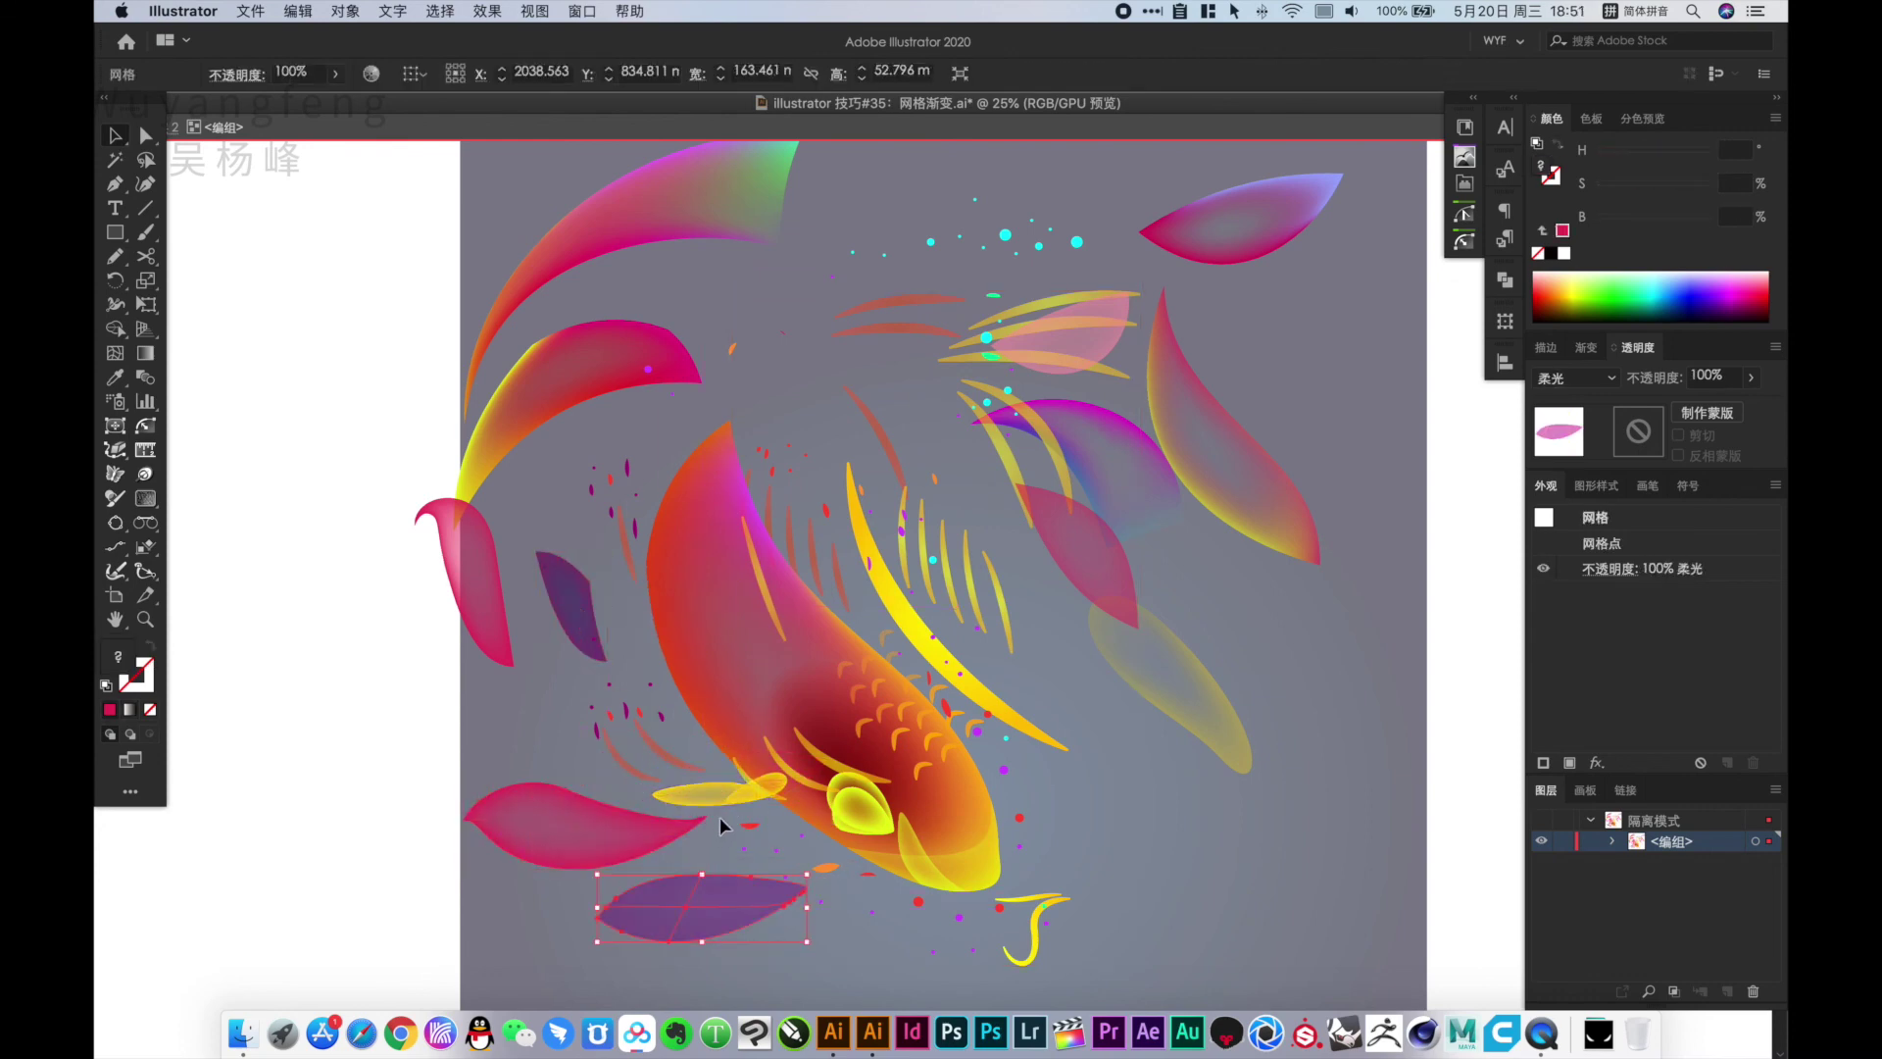
{"action": "left_click_drag", "start_coordinate": [718, 804], "coordinate": [756, 966]}
Separate the yellow leaf, eye, crescent and small leaf, shift the body, and exit isolation mode
{"action": "mouse_move", "coordinate": [978, 817]}
{"action": "left_mouse_down"}
{"action": "mouse_move", "coordinate": [1145, 796]}
{"action": "mouse_move", "coordinate": [1213, 831]}
{"action": "left_mouse_up"}
{"action": "left_click_drag", "start_coordinate": [858, 806], "coordinate": [1128, 800]}
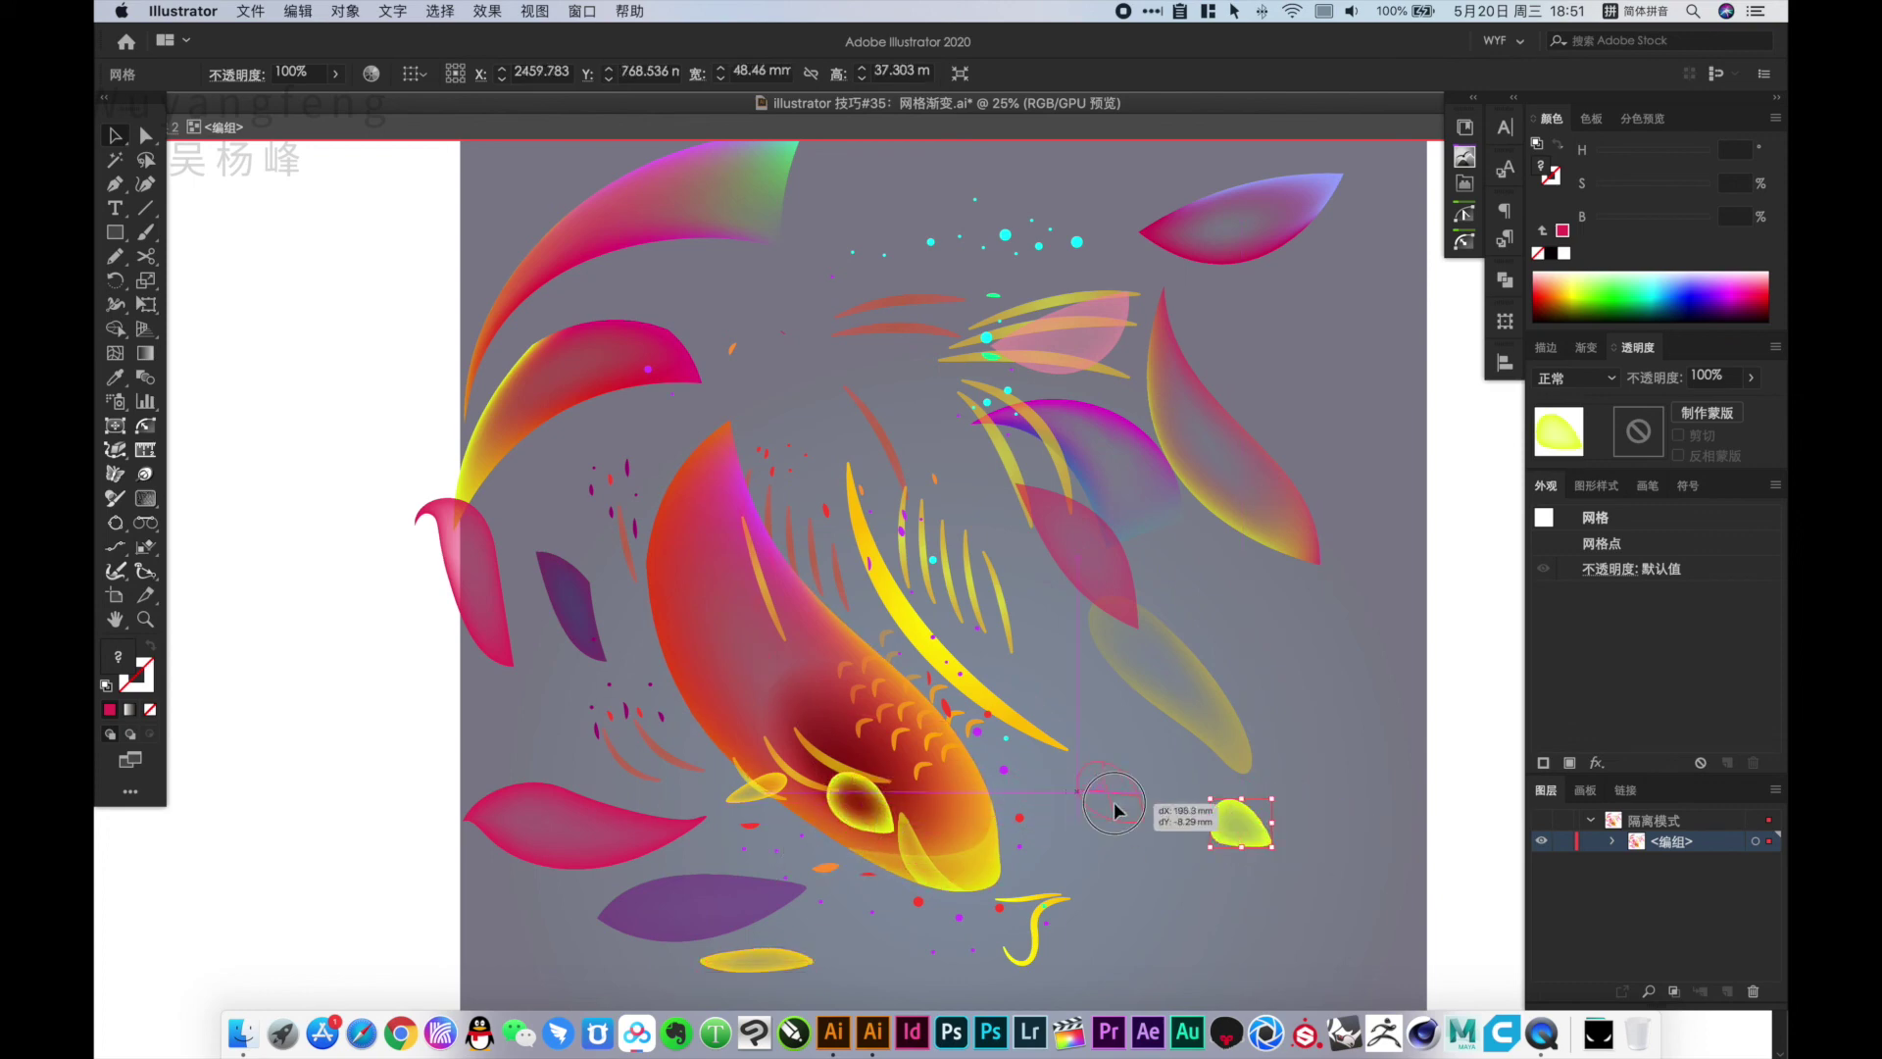
{"action": "left_click_drag", "start_coordinate": [915, 851], "coordinate": [1344, 915]}
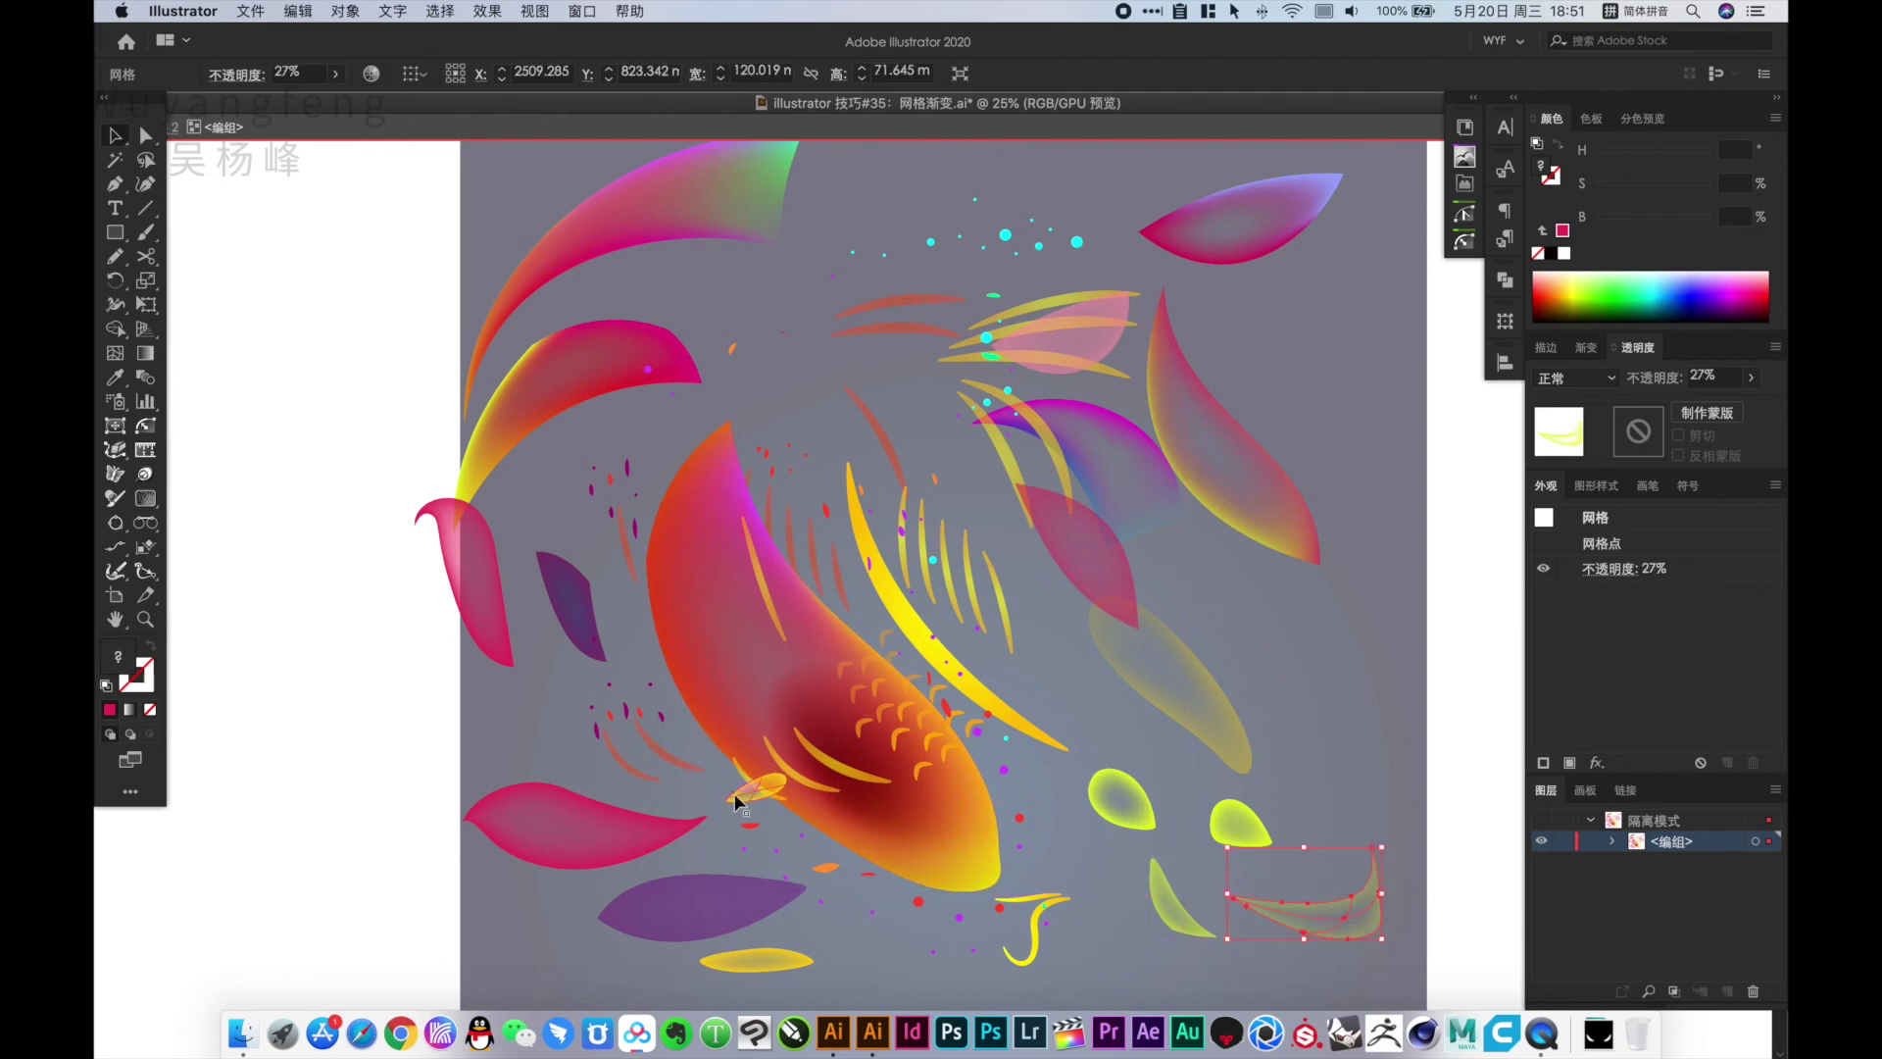
{"action": "left_click_drag", "start_coordinate": [737, 801], "coordinate": [814, 943]}
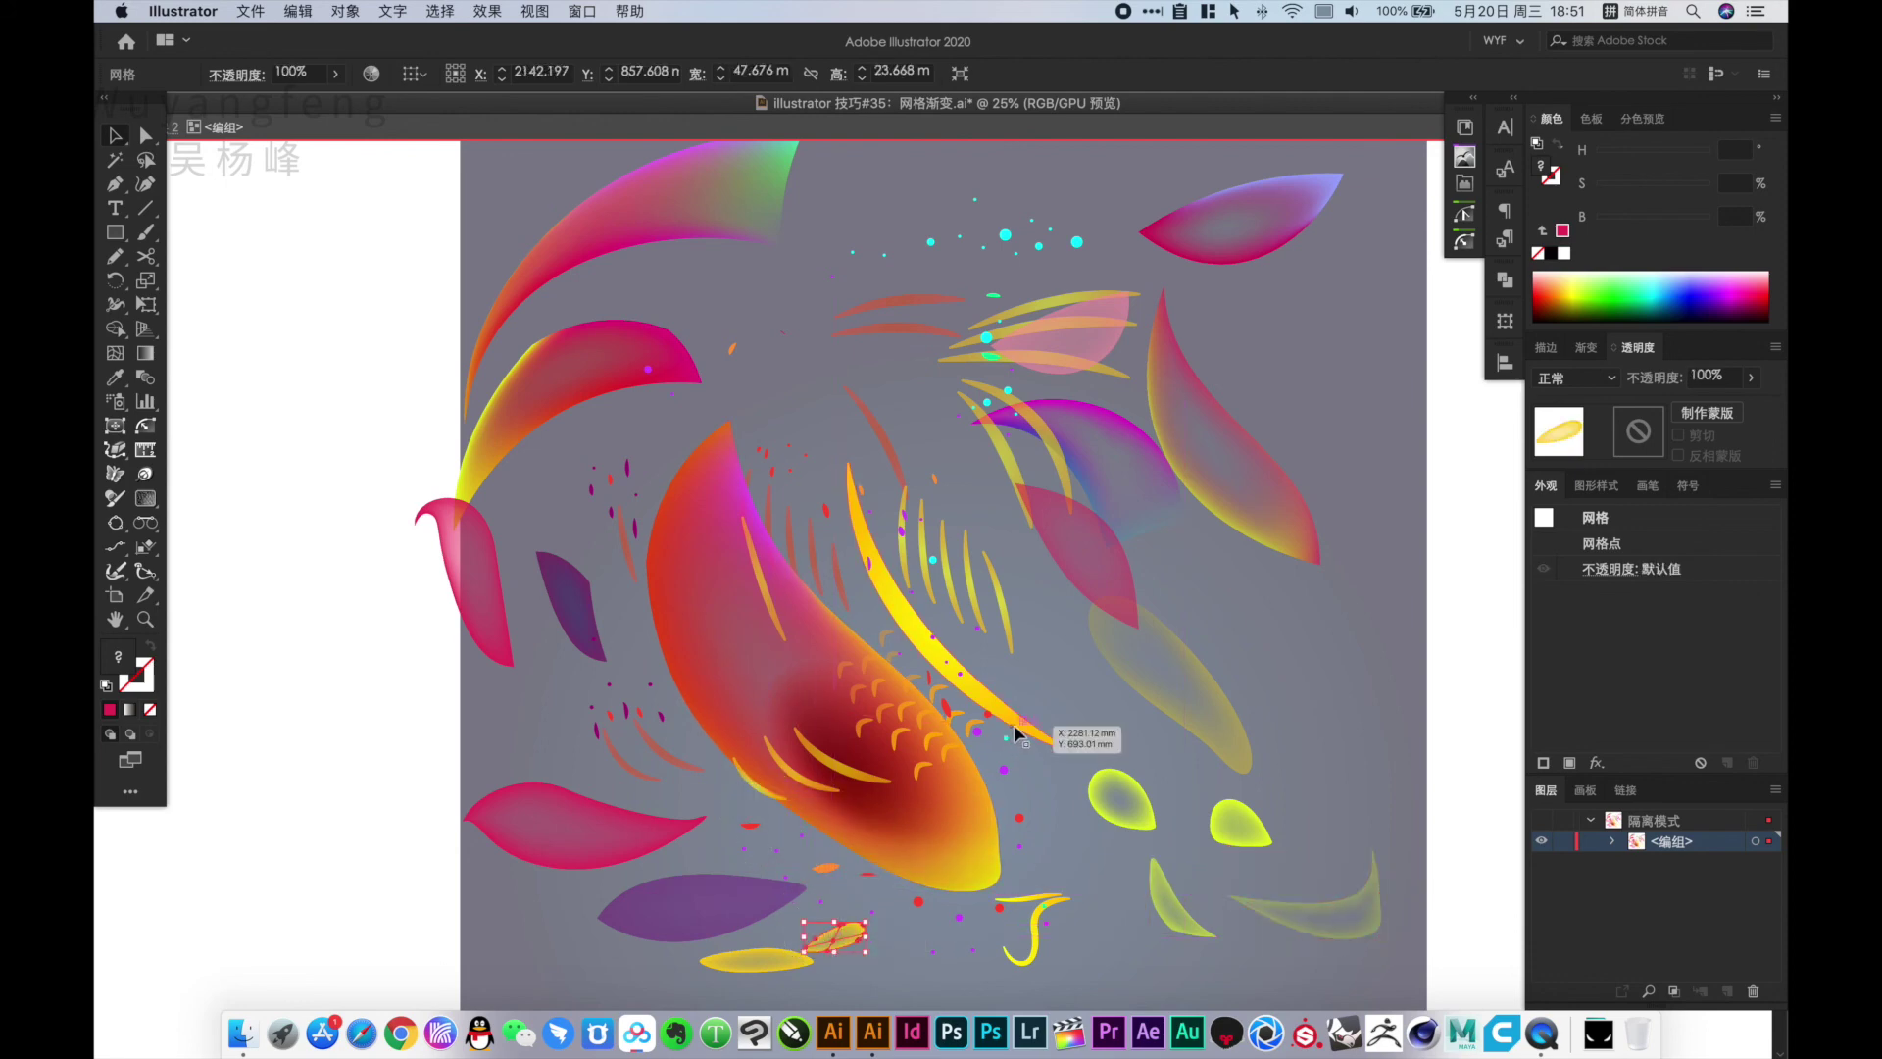
{"action": "mouse_move", "coordinate": [970, 809]}
{"action": "left_mouse_down"}
{"action": "mouse_move", "coordinate": [959, 822]}
{"action": "mouse_move", "coordinate": [1038, 797]}
{"action": "left_mouse_up"}
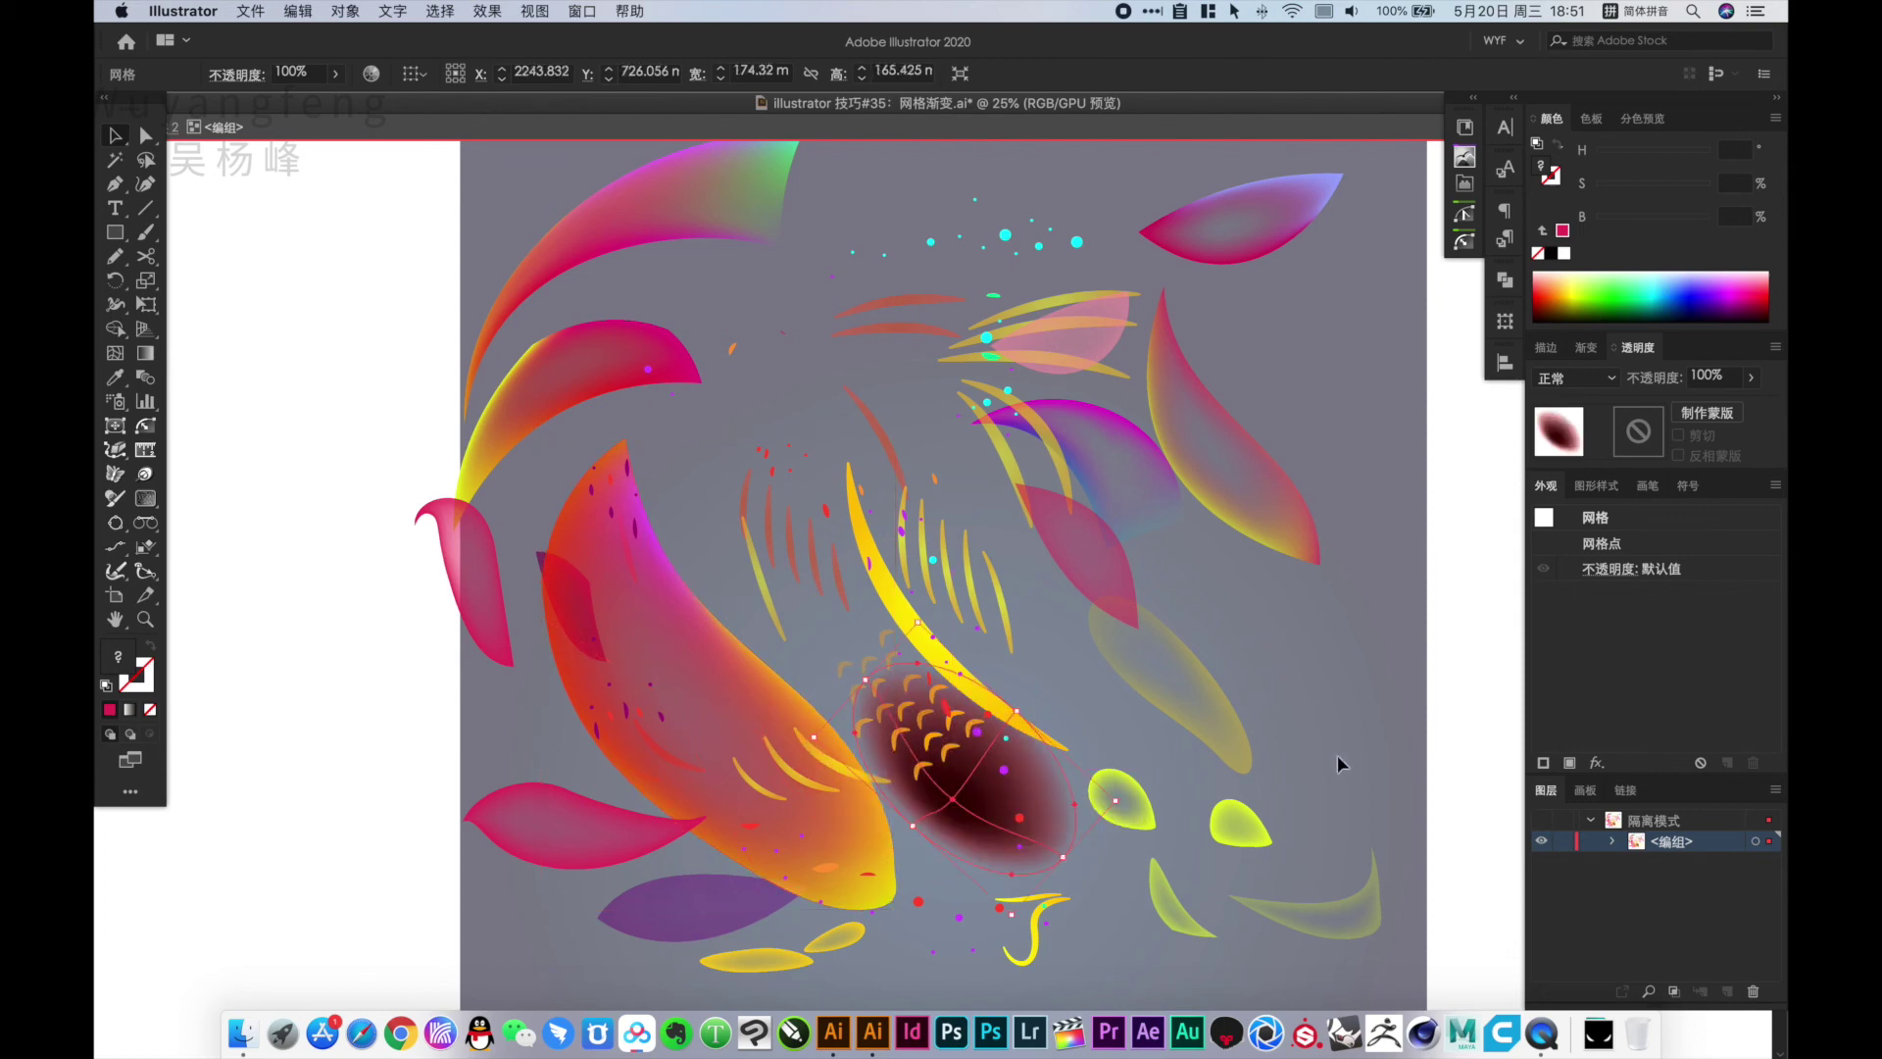
{"action": "double_click", "coordinate": [1453, 780]}
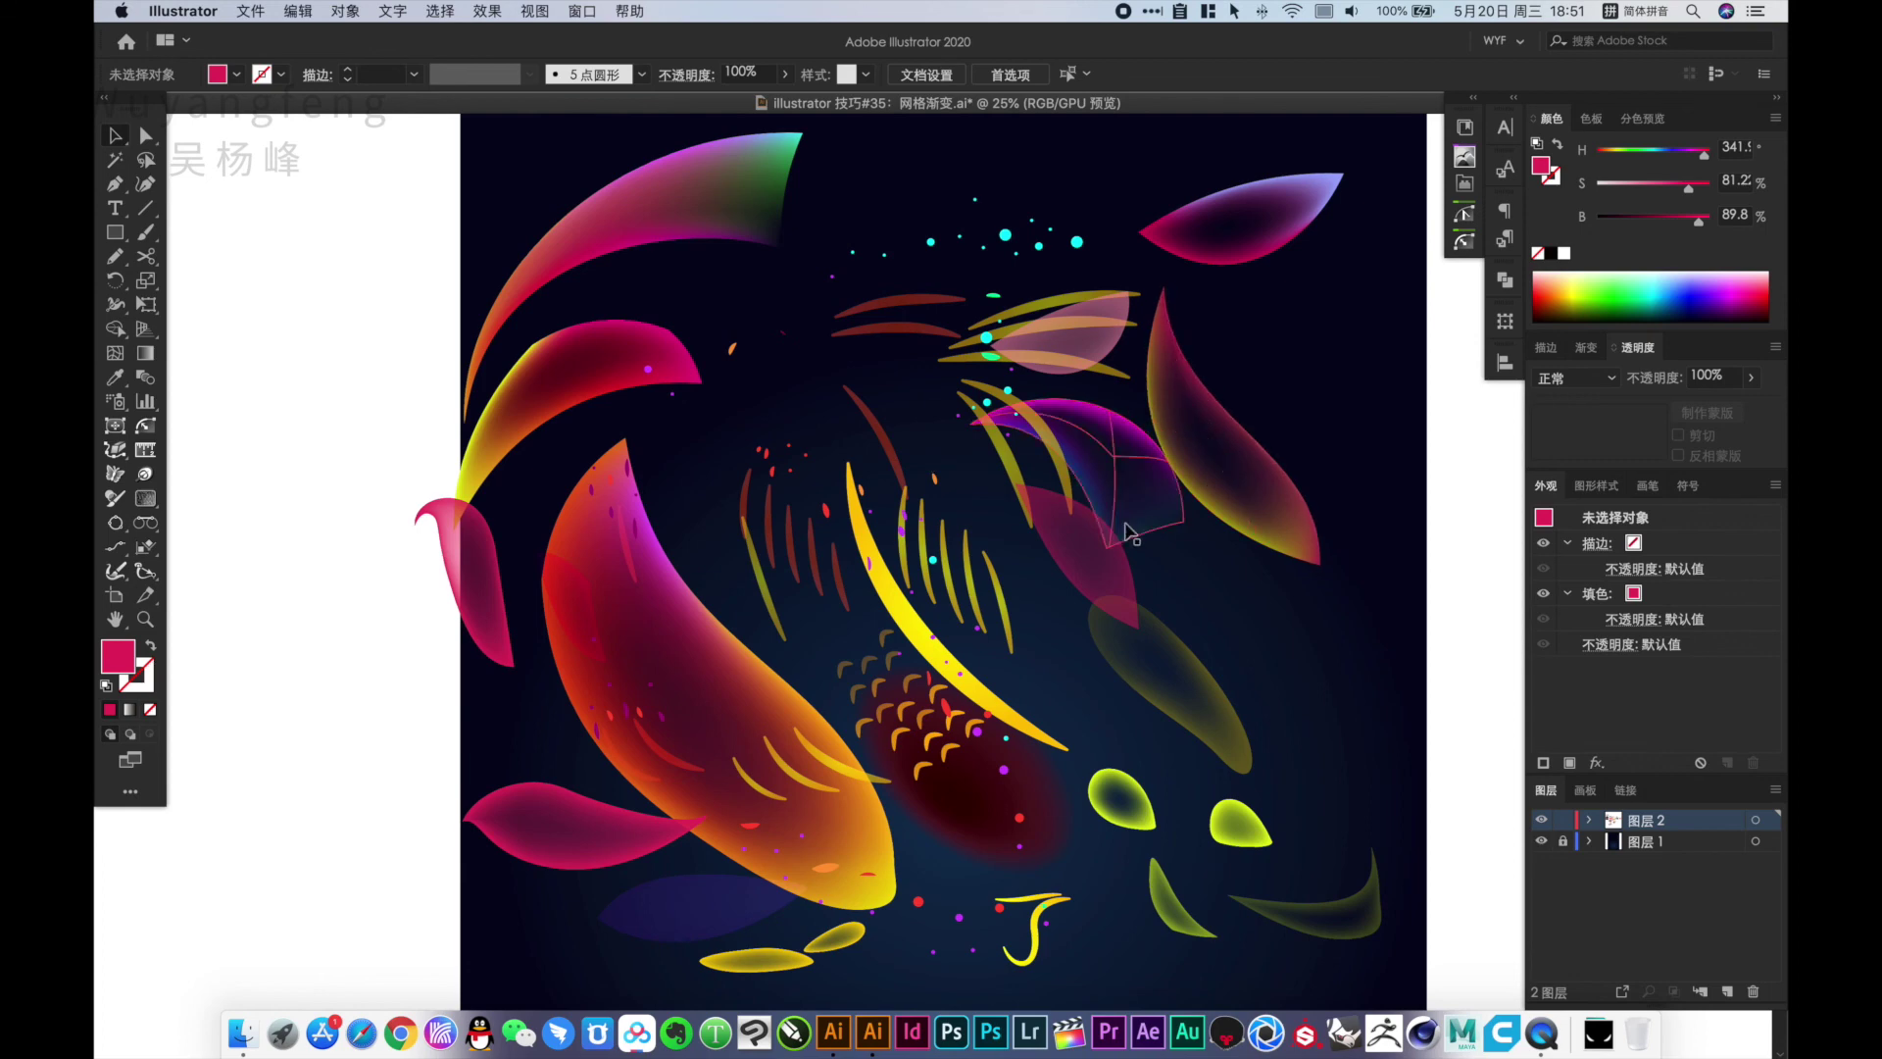
Inspect the exploded koi, enter and exit its group, and zoom out to 16.67% beside the dots artboard
{"action": "scroll", "coordinate": [1121, 681], "scroll_direction": "up", "scroll_amount": 3}
{"action": "scroll", "coordinate": [1307, 617], "scroll_direction": "down", "scroll_amount": 4}
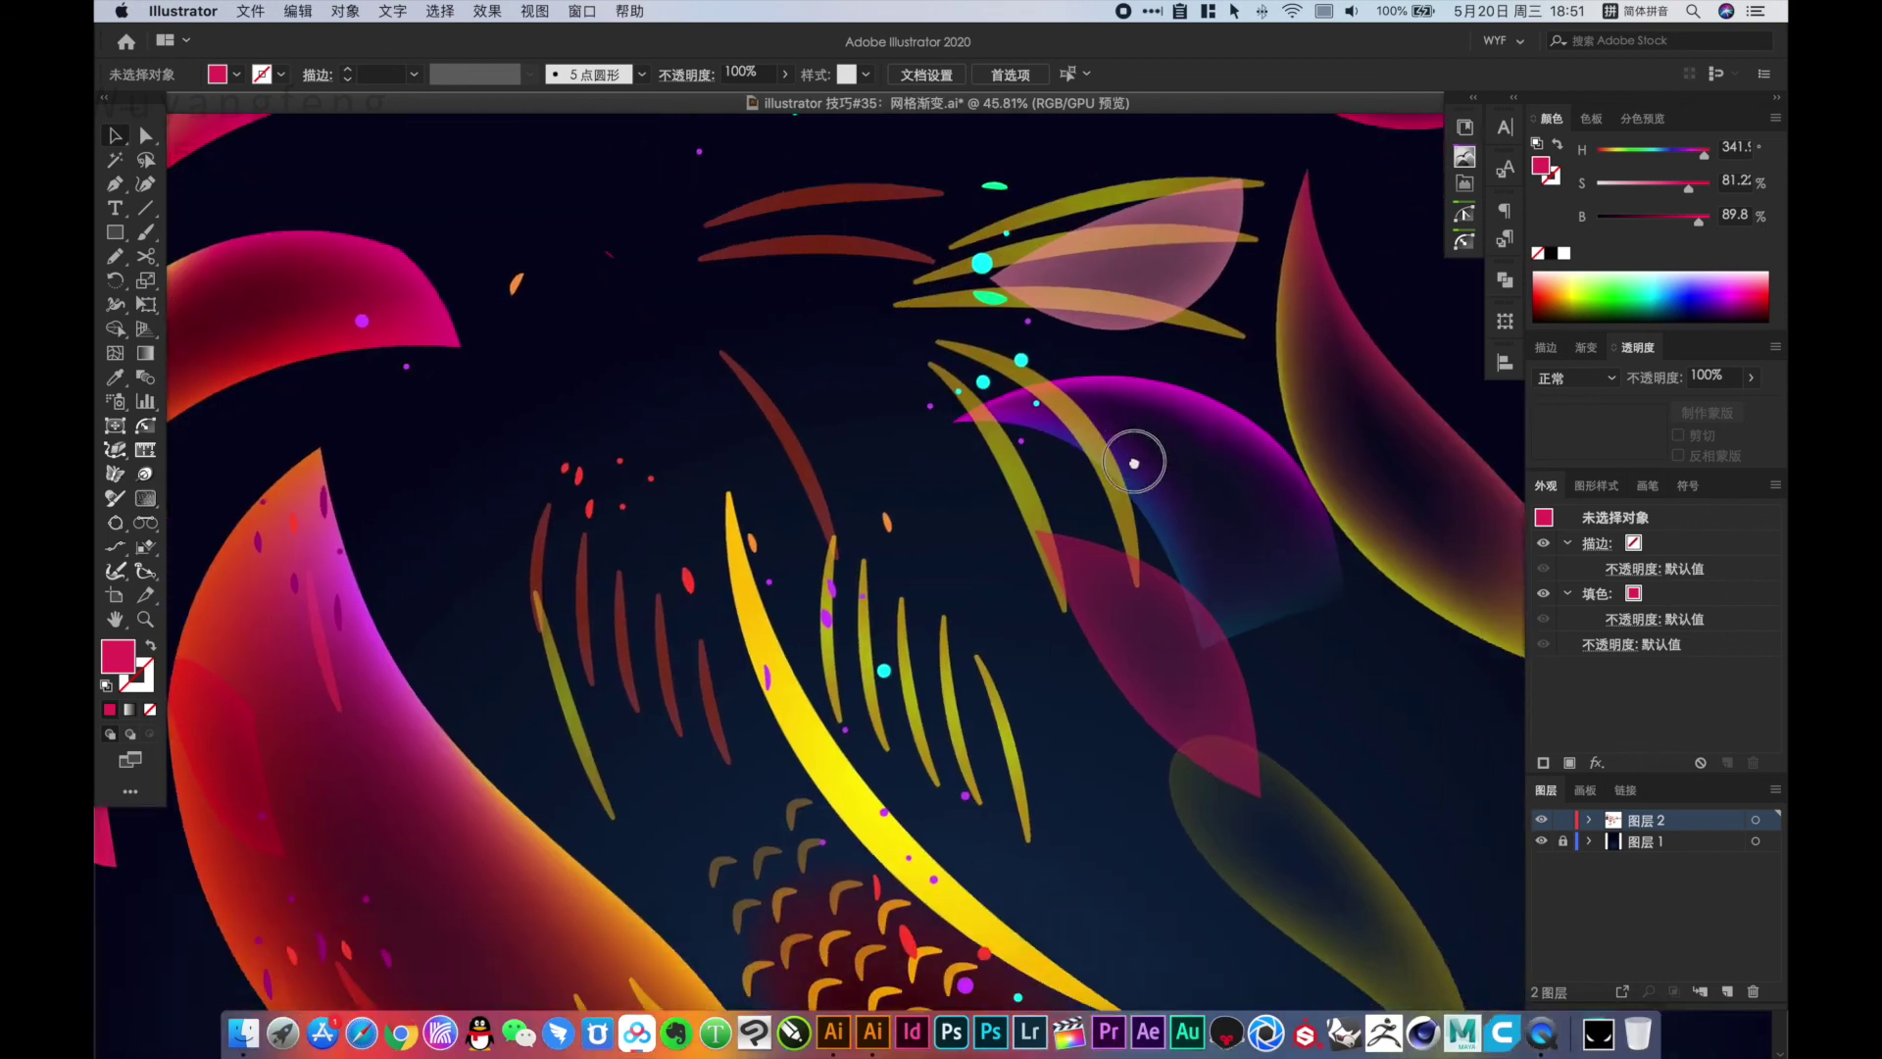
{"action": "scroll", "coordinate": [1286, 562], "scroll_direction": "right", "scroll_amount": 5}
{"action": "scroll", "coordinate": [999, 964], "scroll_direction": "down", "scroll_amount": 5}
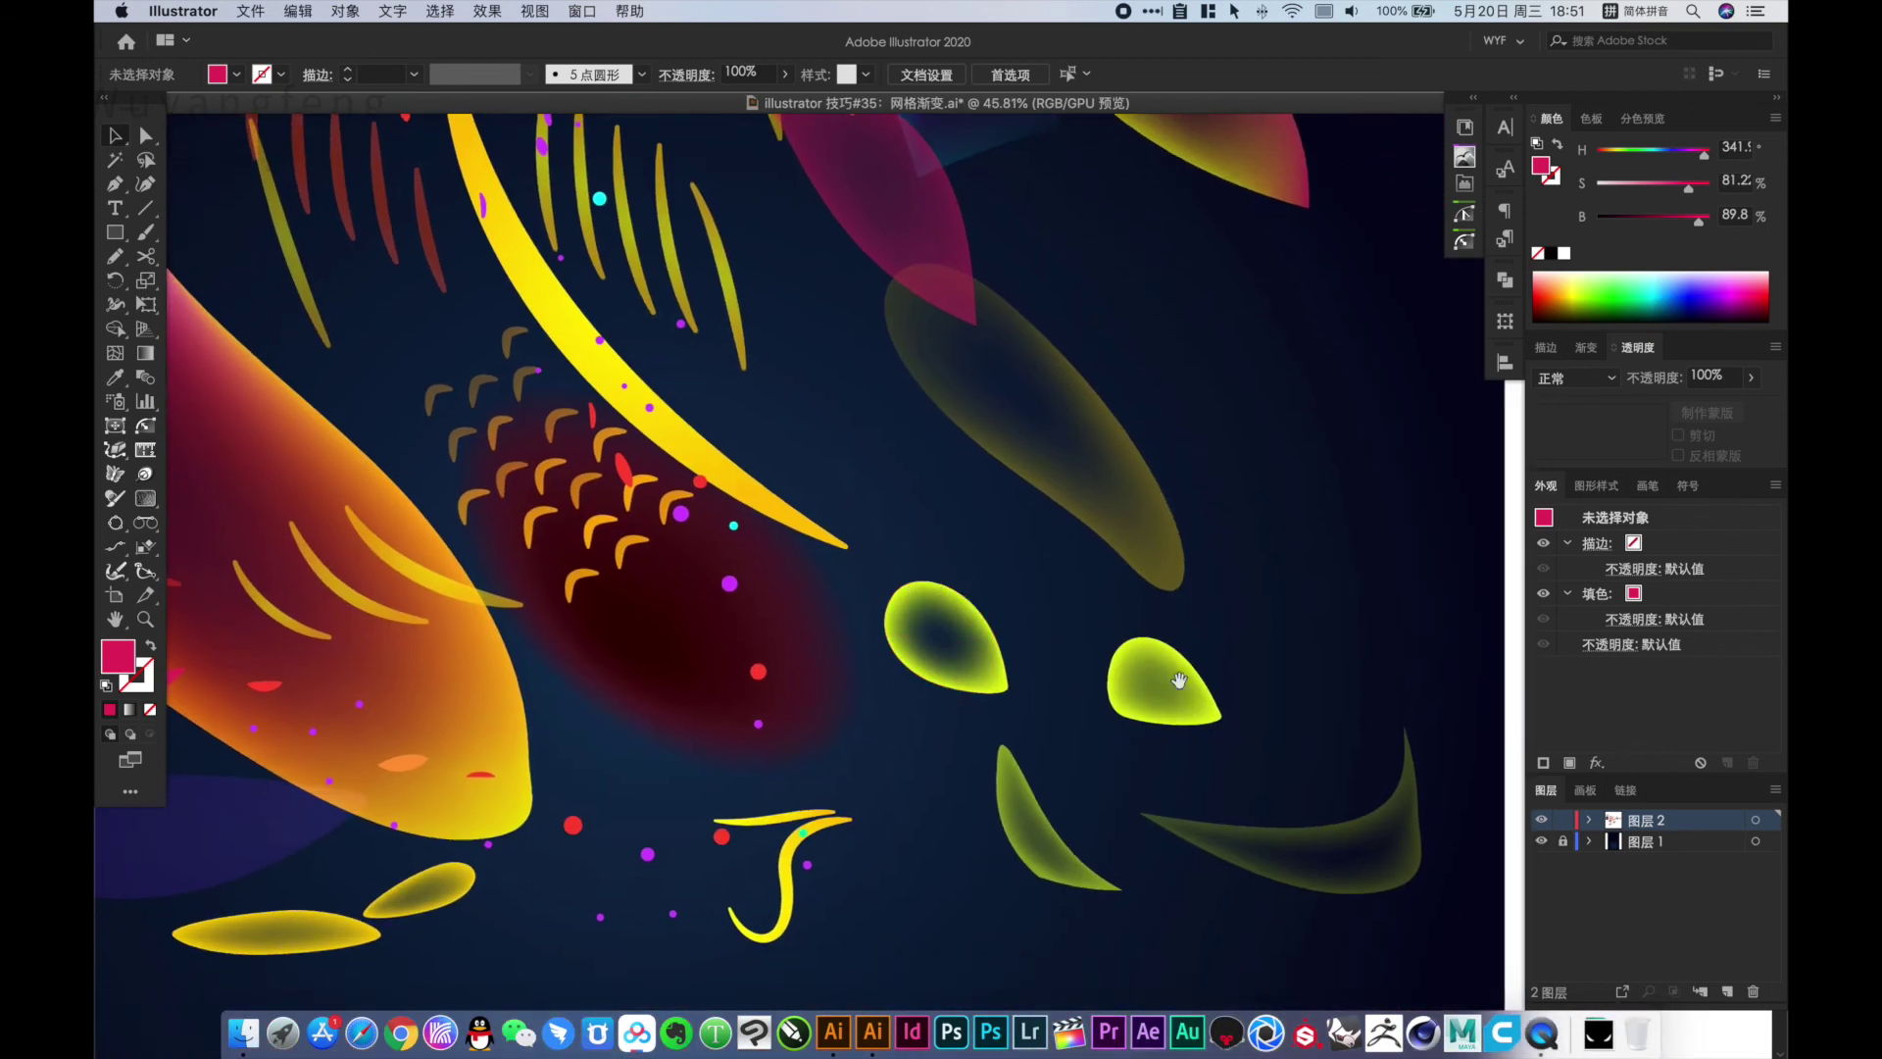
{"action": "scroll", "coordinate": [719, 616], "scroll_direction": "down", "scroll_amount": 3}
{"action": "scroll", "coordinate": [850, 725], "scroll_direction": "right", "scroll_amount": 4}
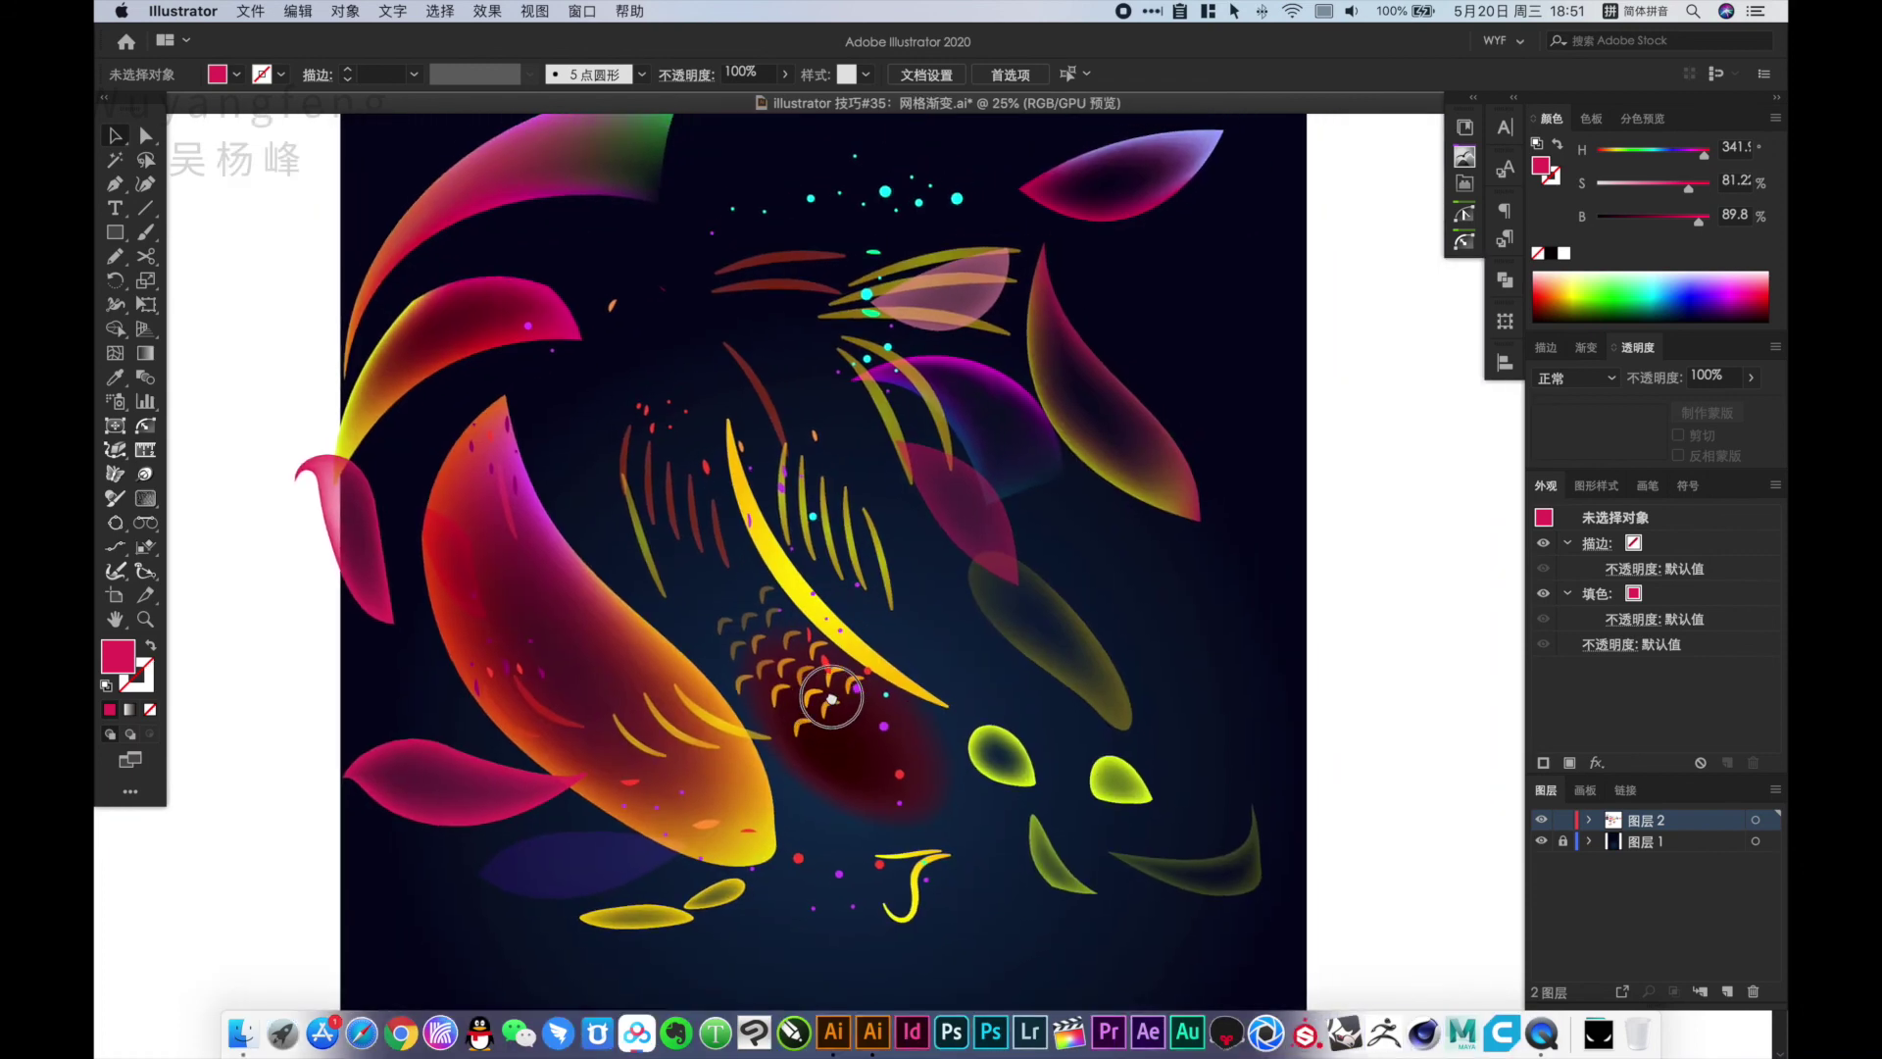
{"action": "double_click", "coordinate": [978, 737]}
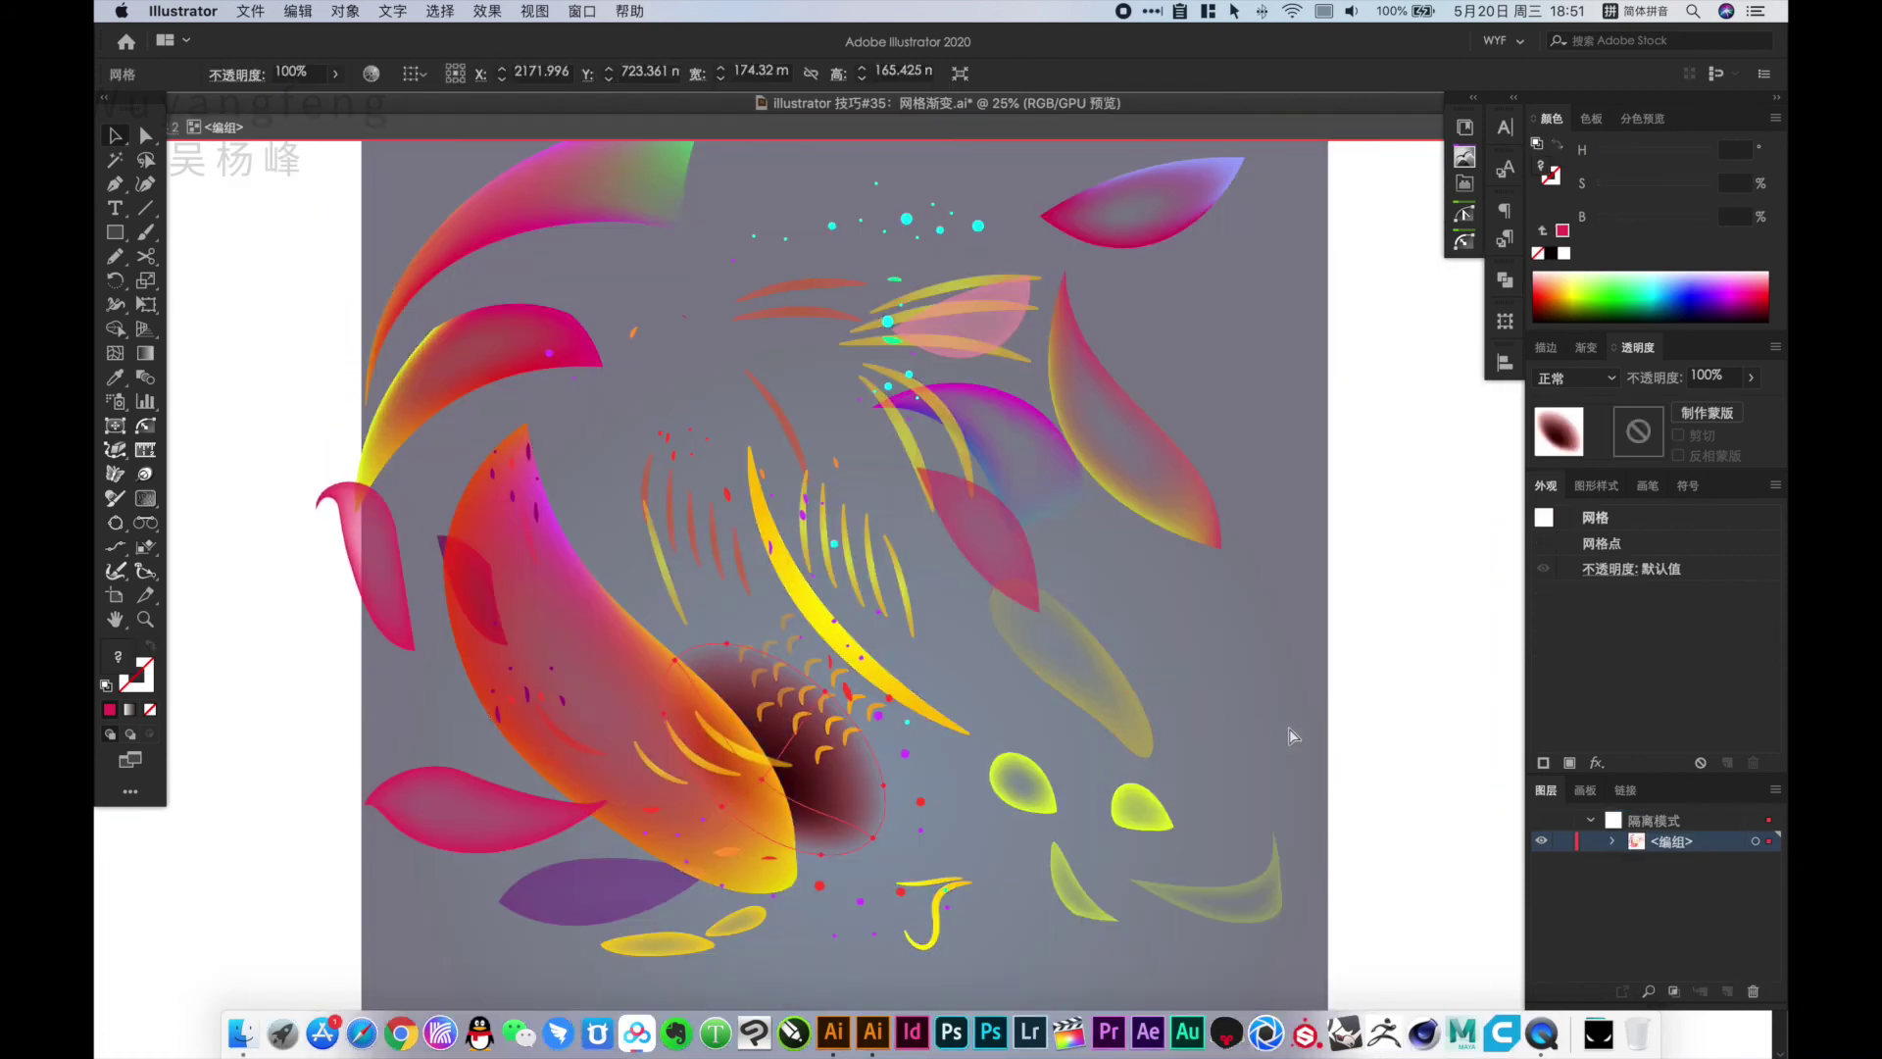
{"action": "double_click", "coordinate": [1381, 719]}
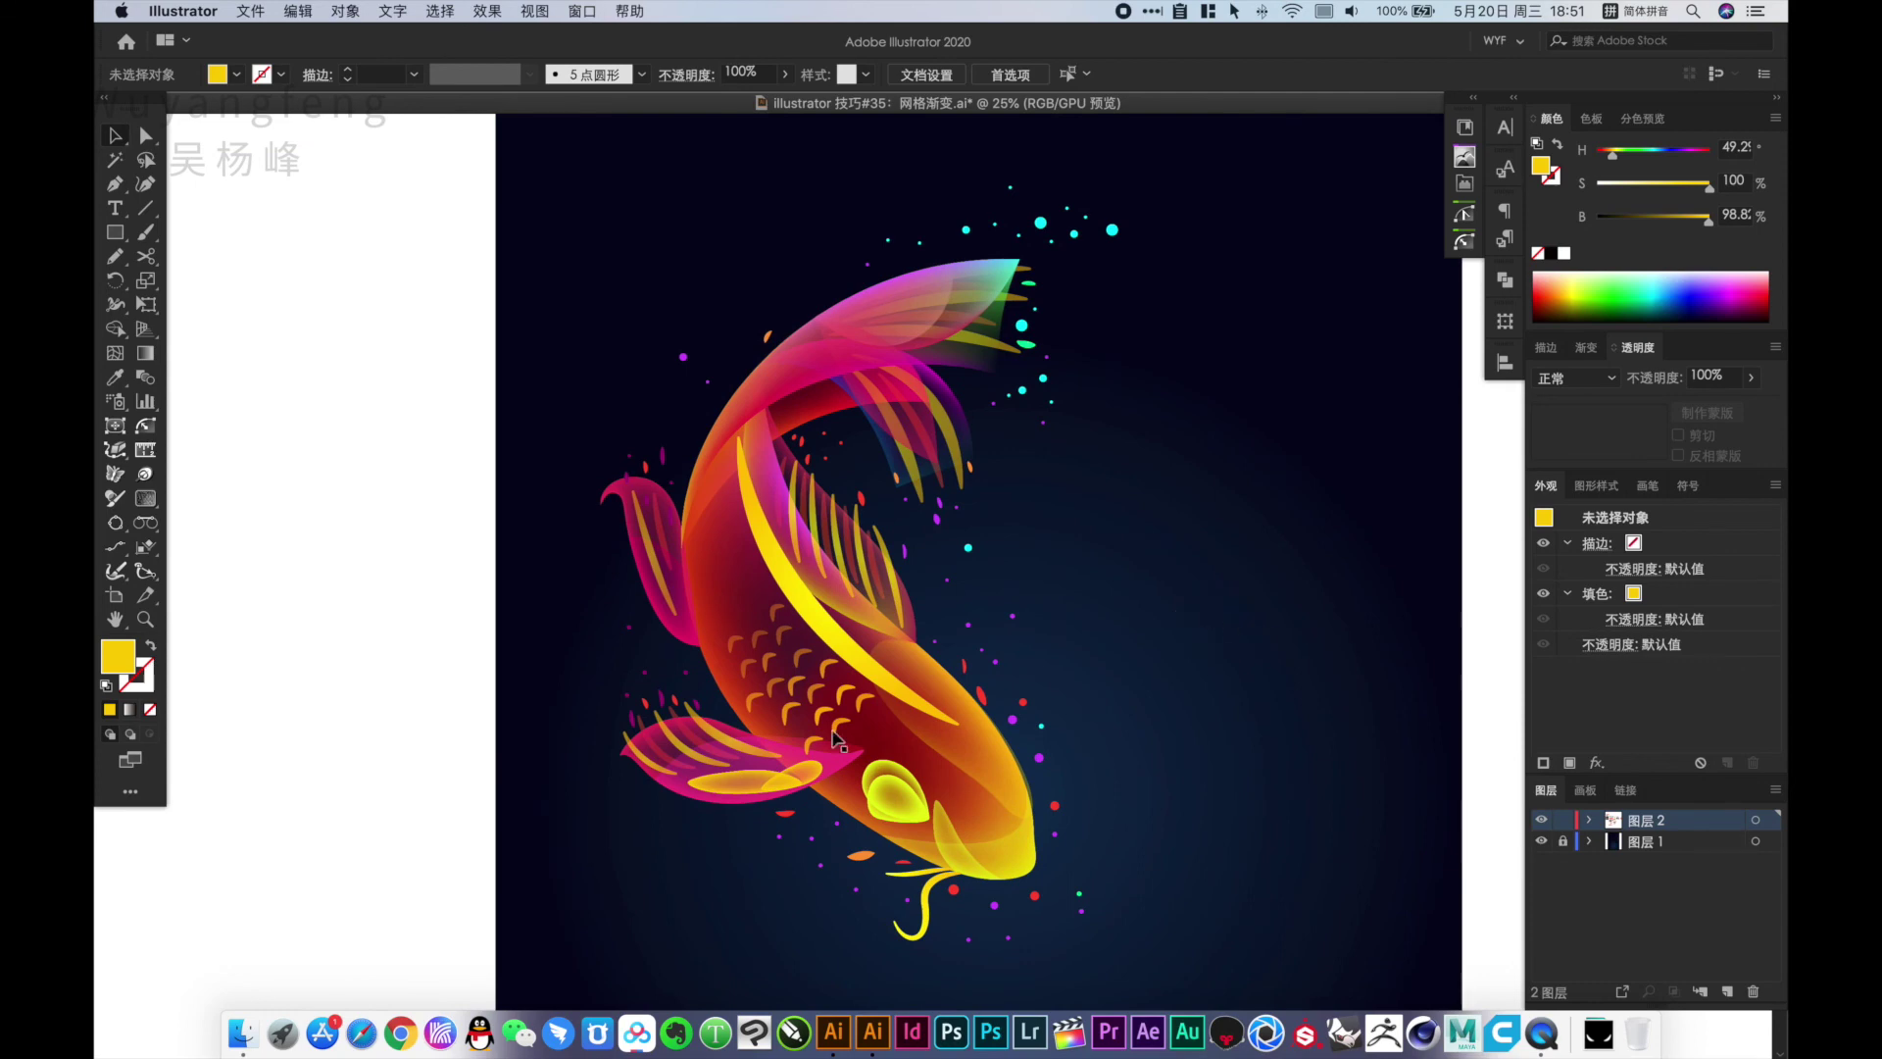
{"action": "left_click", "coordinate": [912, 545], "text": "alt"}
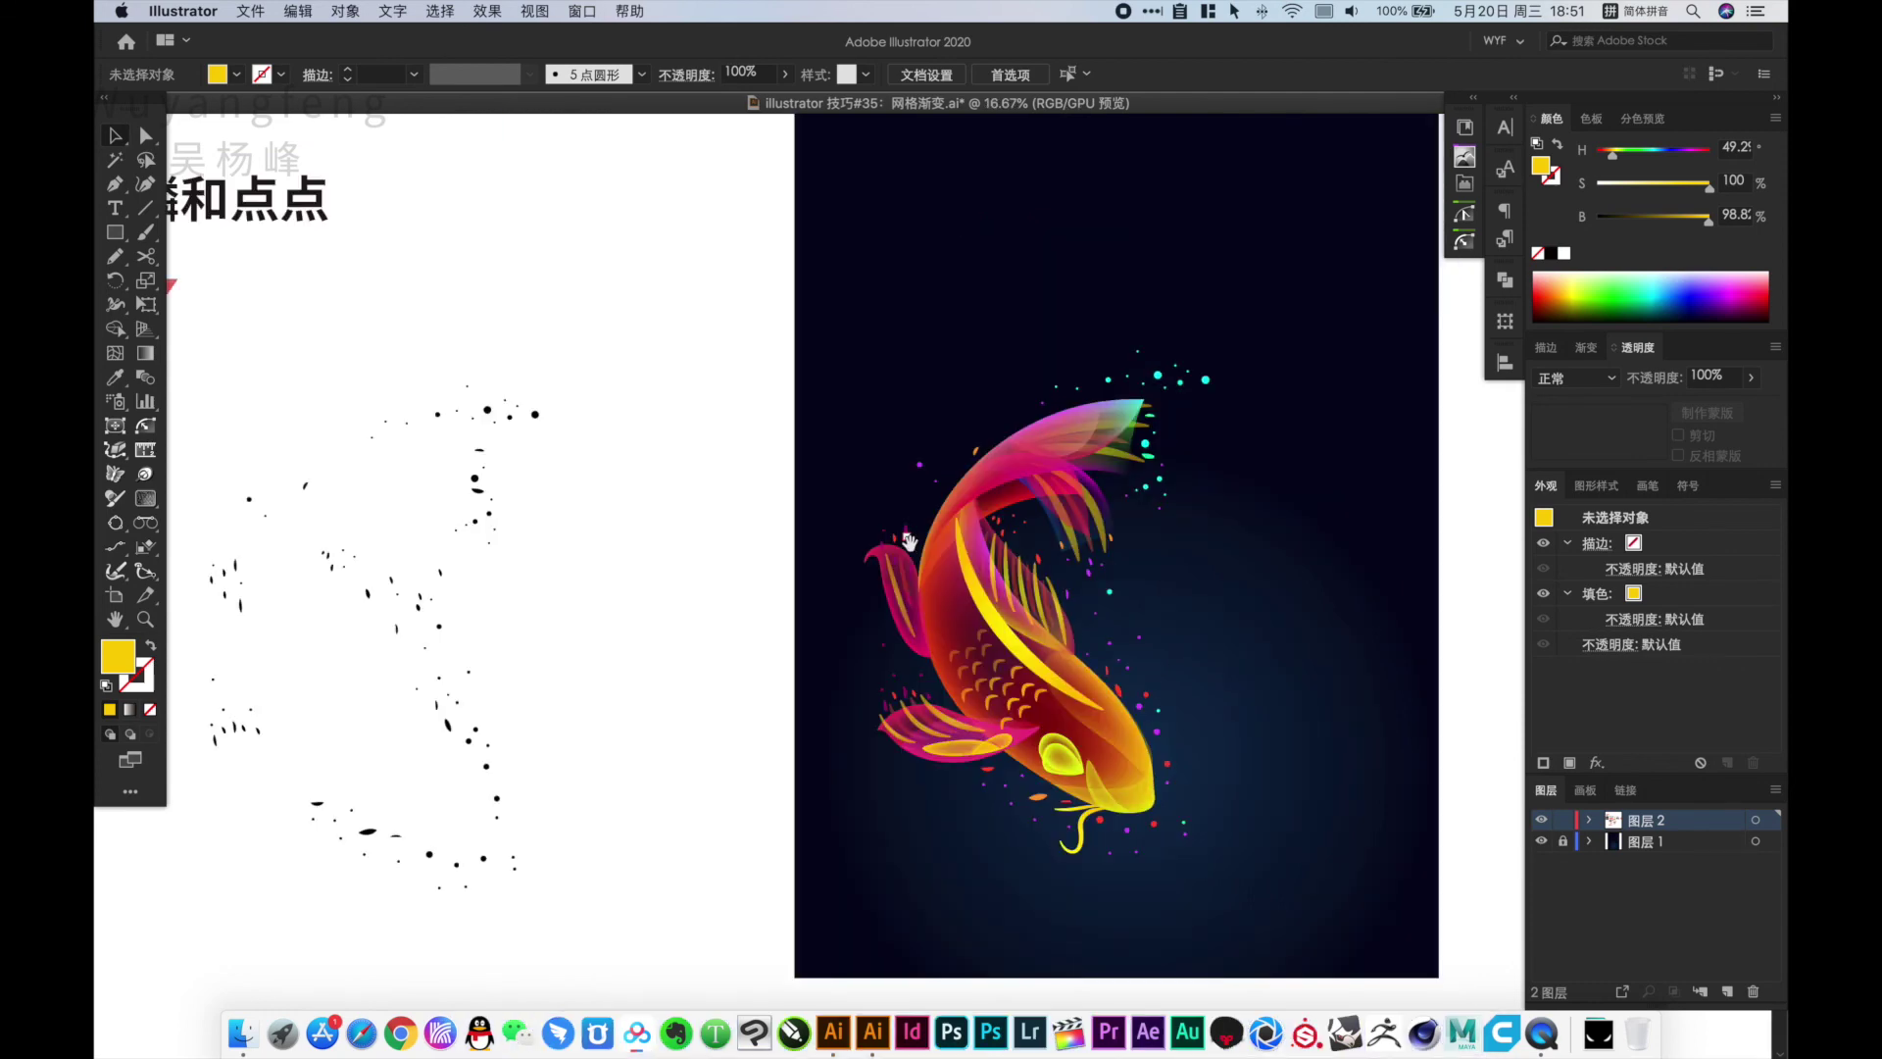